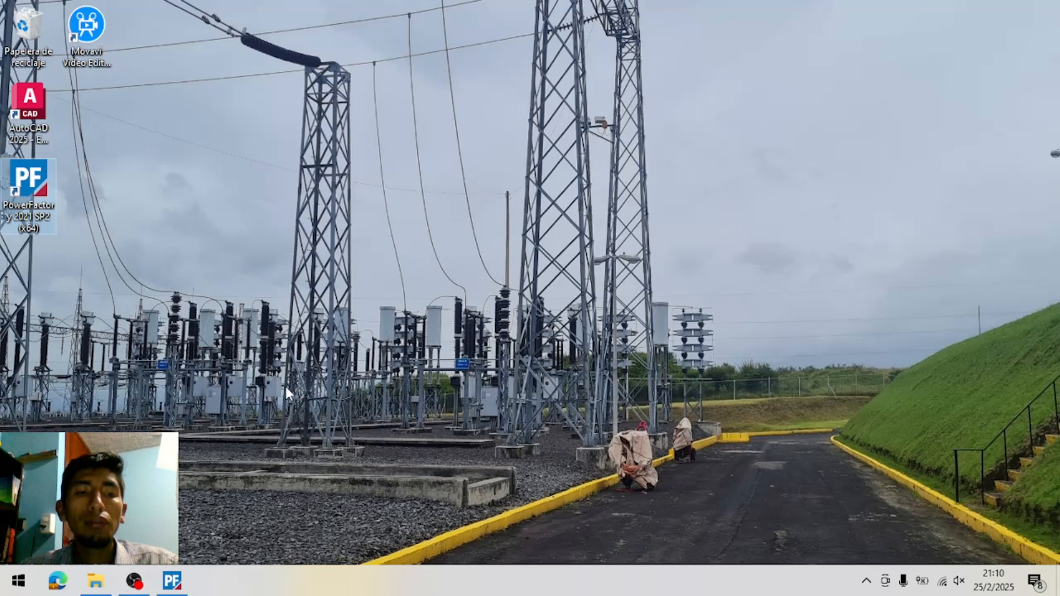
Switch to PowerFactory and start a new project named Modelacion
mouse_move(183, 588)
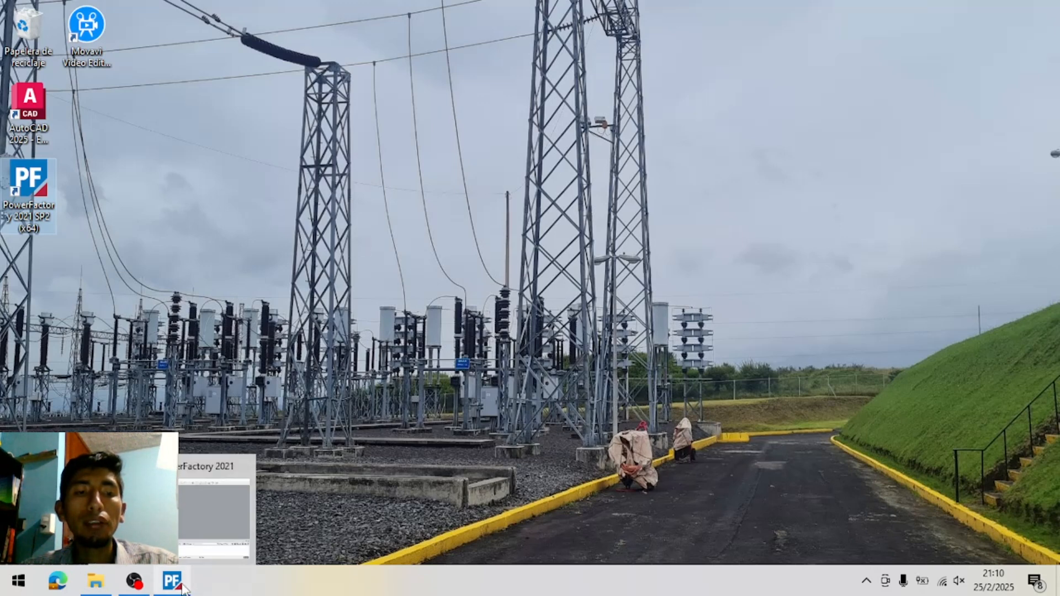
left_click(182, 589)
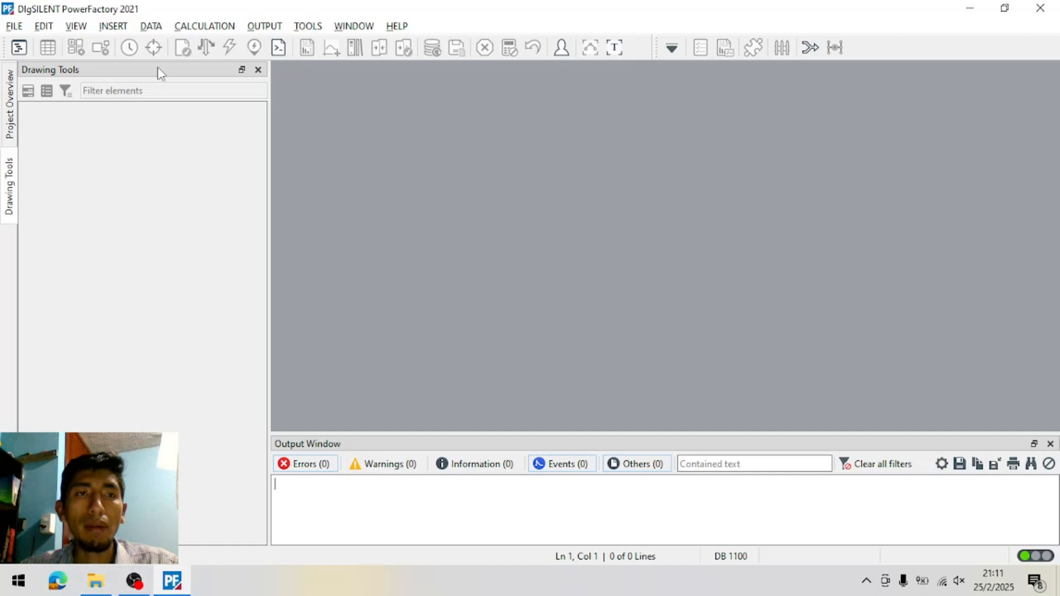
left_click(13, 26)
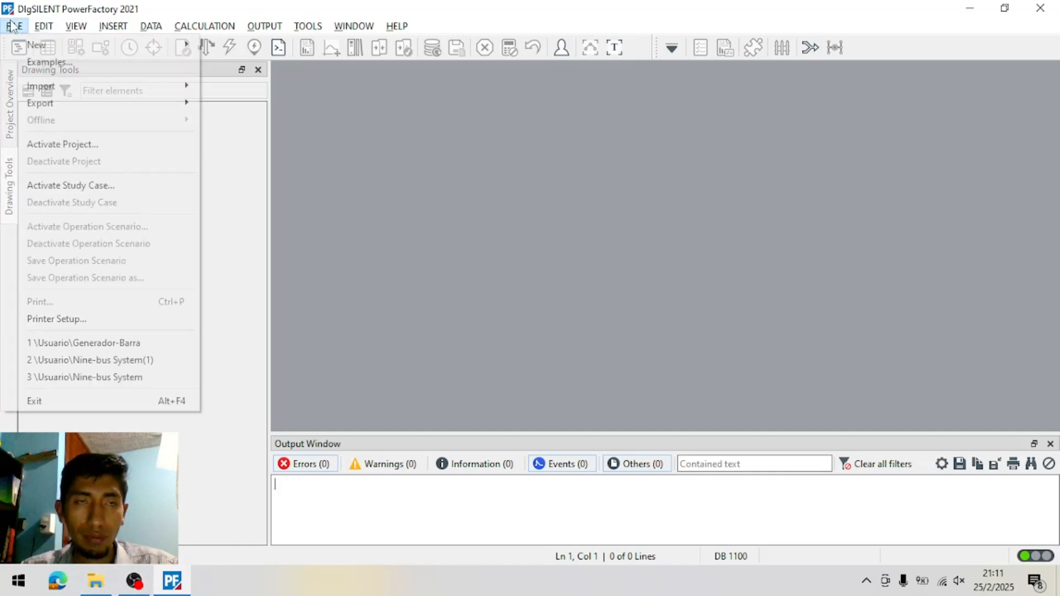
mouse_move(35, 43)
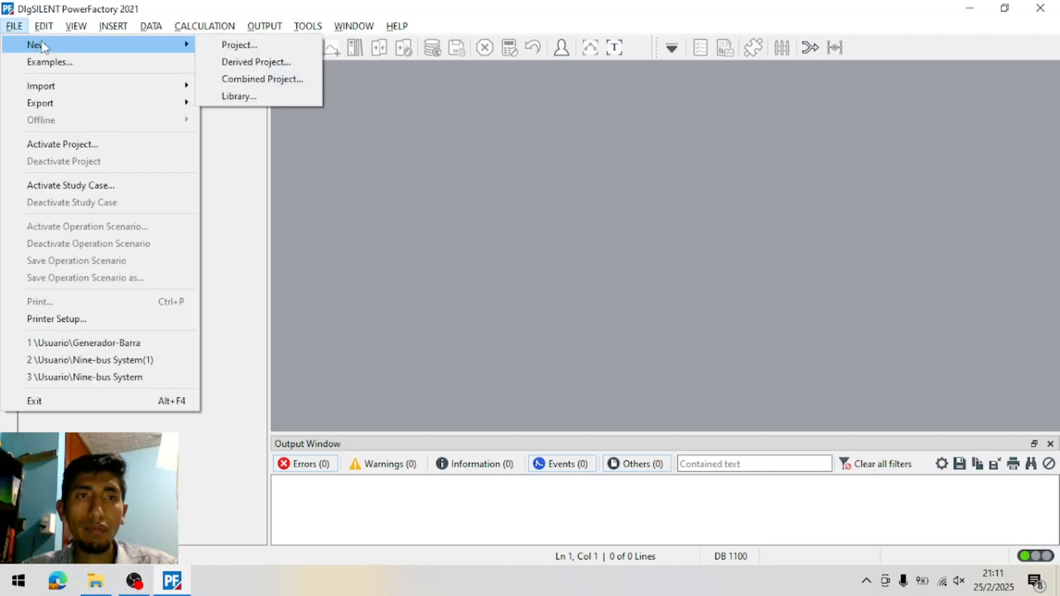
left_click(208, 44)
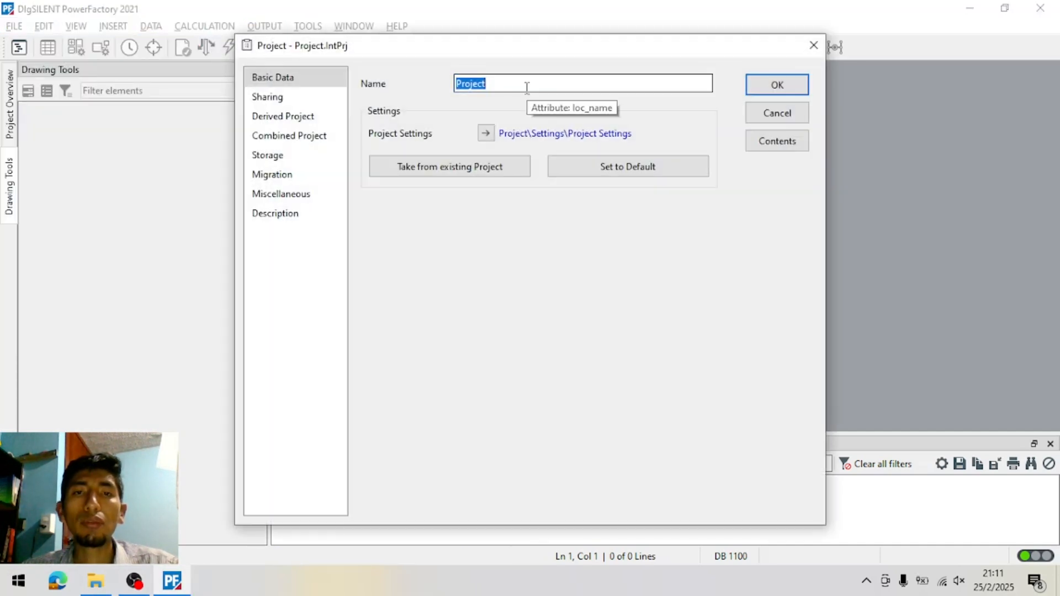
type("Modelacion")
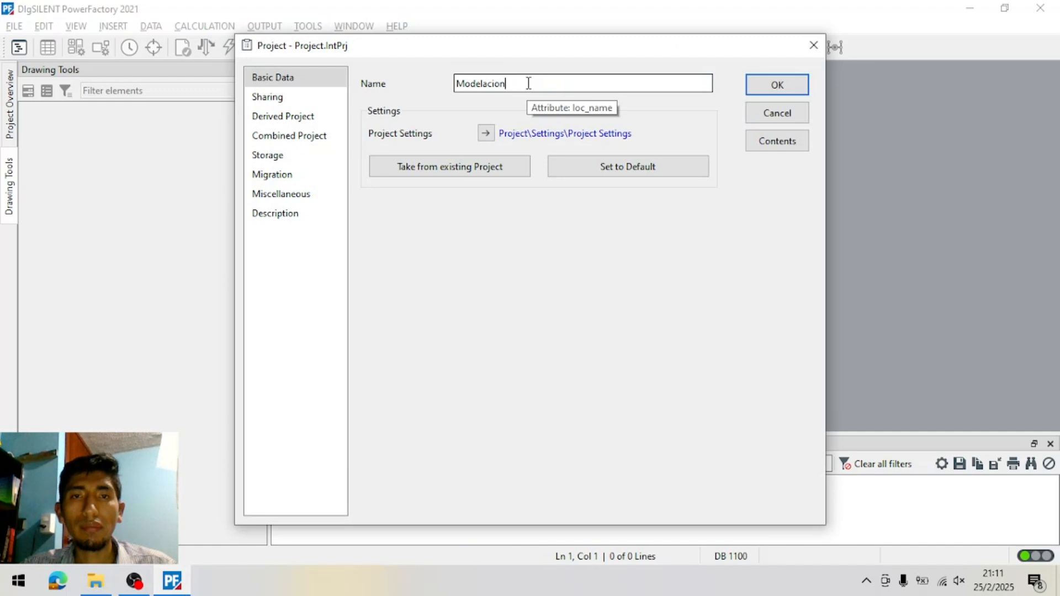
Review the new project's sharing, derived, combined, storage, miscellaneous and description settings, and create the project
left_click(285, 98)
left_click(289, 117)
left_click(290, 136)
left_click(292, 155)
left_click(287, 194)
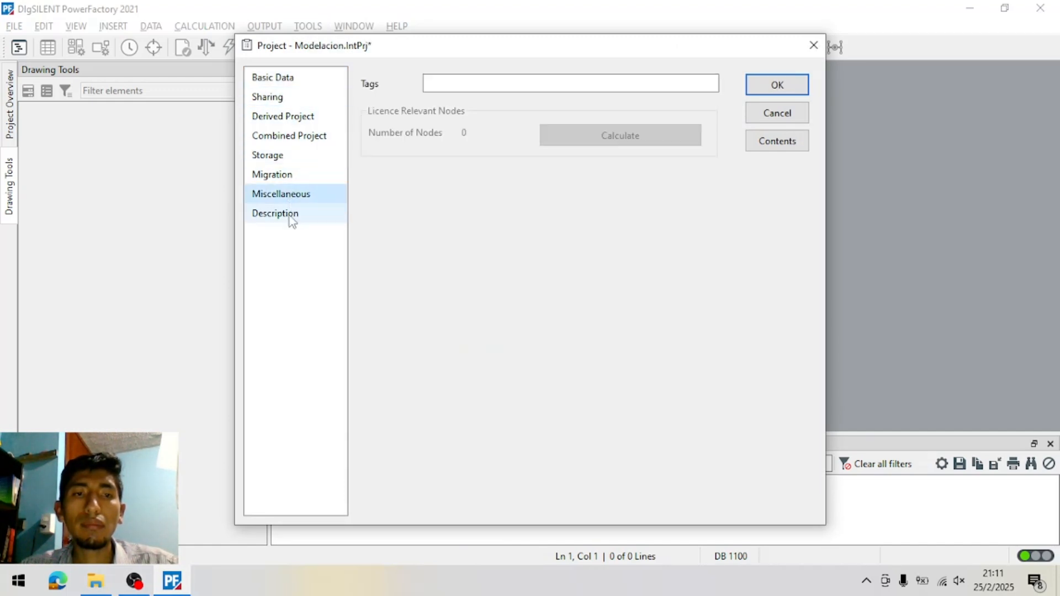
left_click(290, 214)
left_click(289, 197)
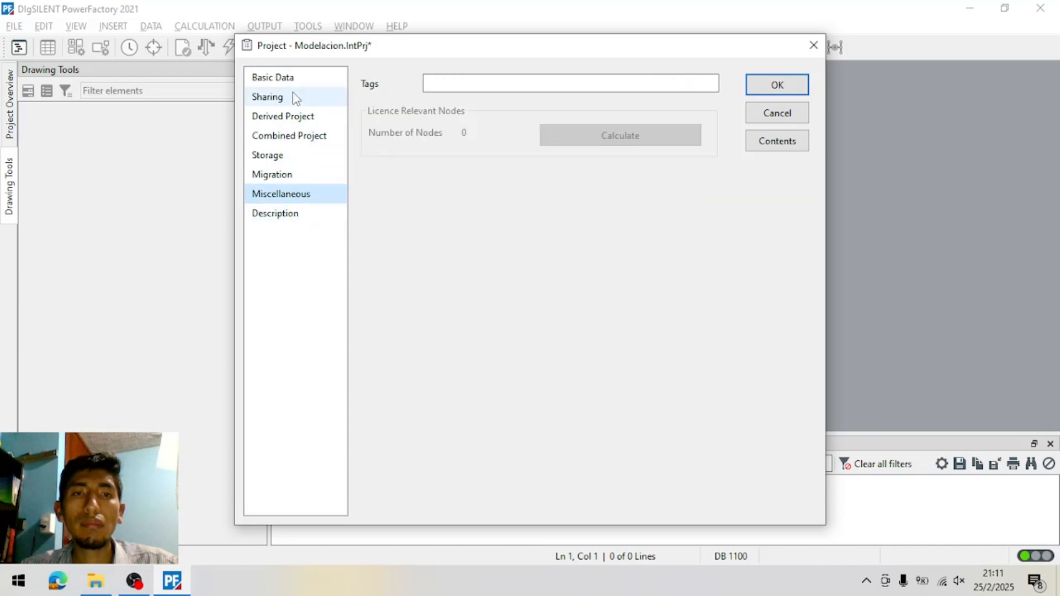
left_click(276, 78)
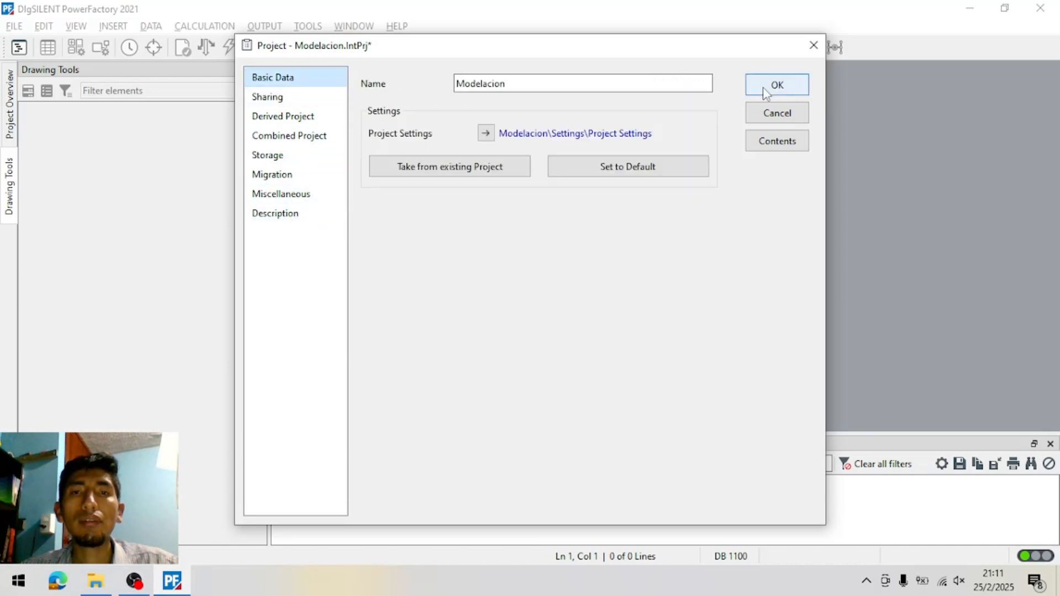
left_click(776, 85)
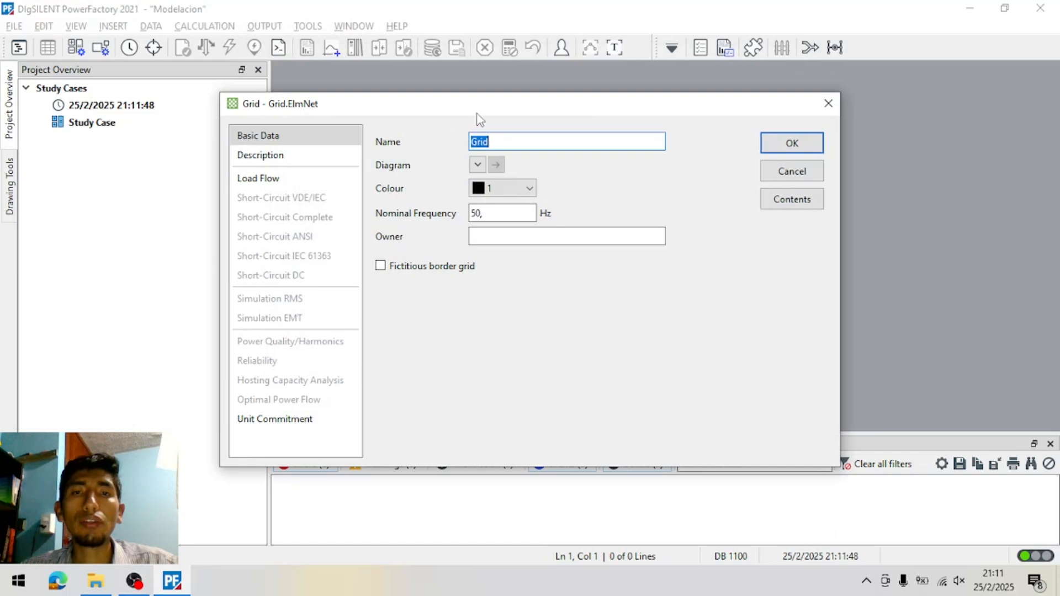
Set the grid's nominal frequency to 60 Hz, enter the owner's name, and create the grid
left_click_drag(478, 113, 536, 84)
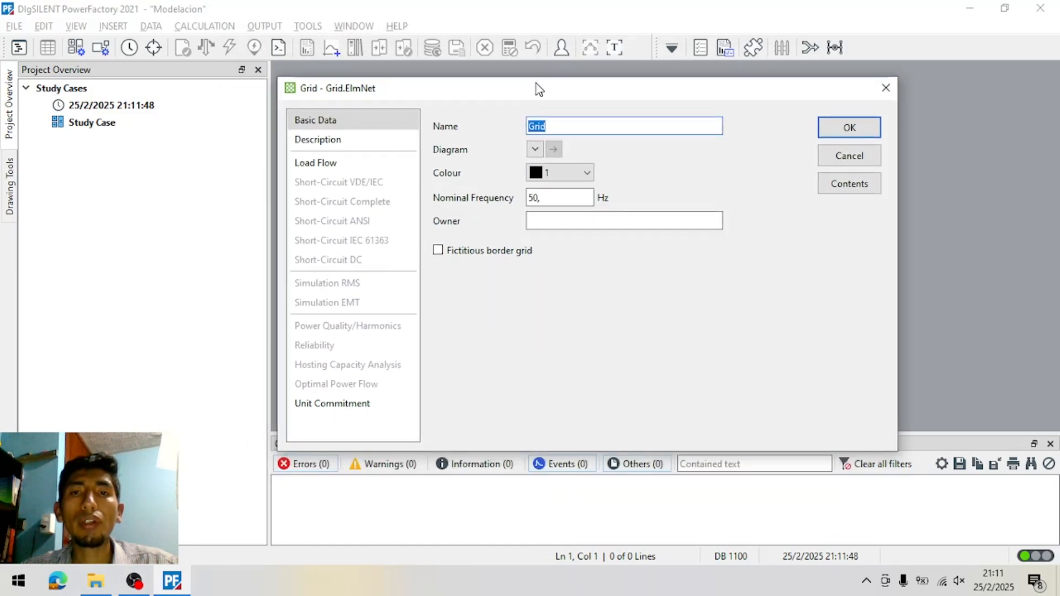
left_click(555, 124)
double_click(533, 197)
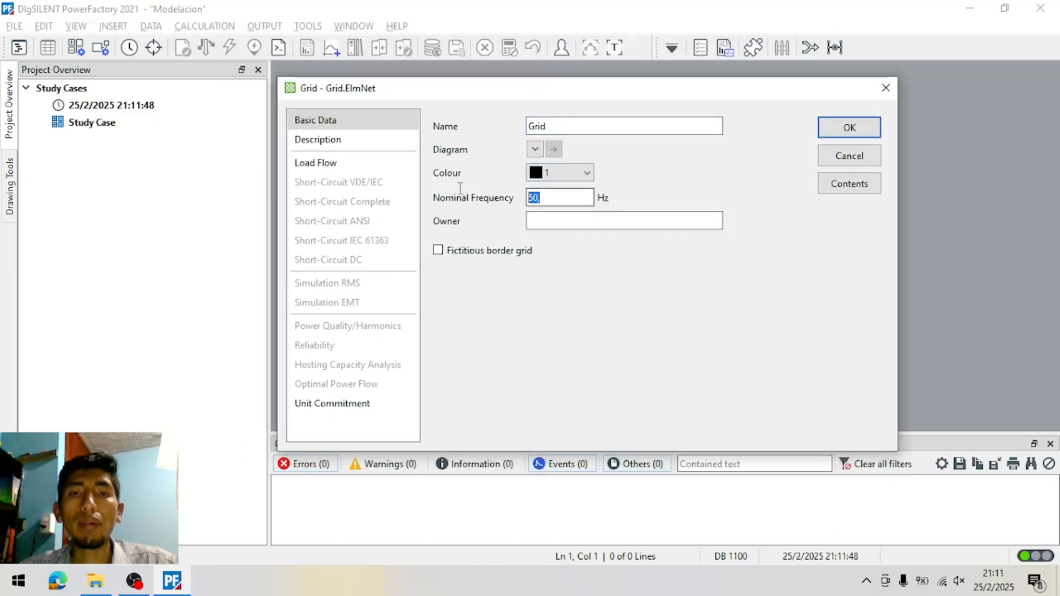
type("60")
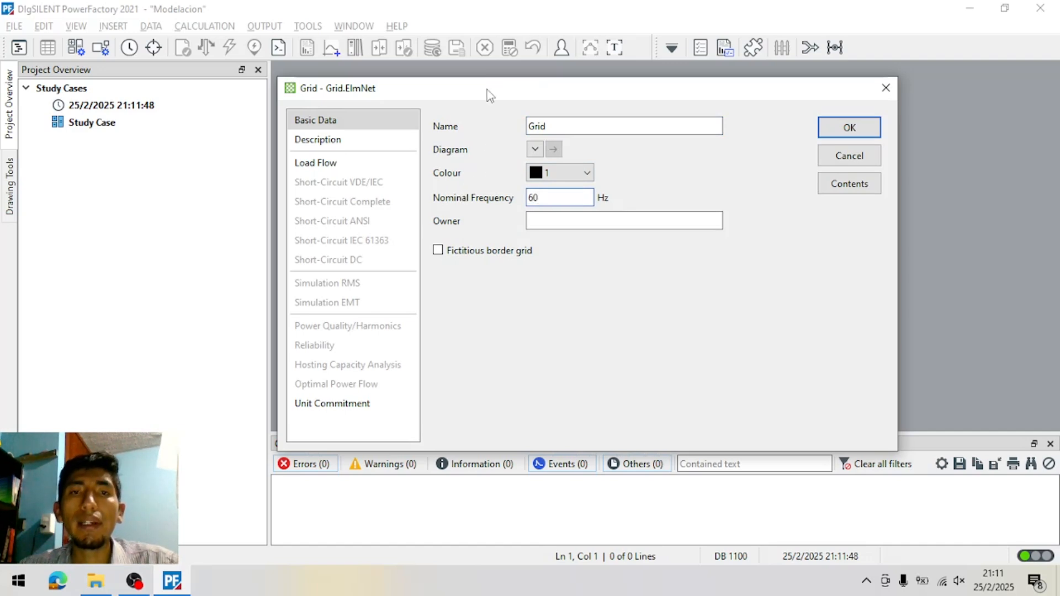
left_click_drag(556, 206, 506, 199)
left_click(541, 196)
type(",")
left_click(553, 218)
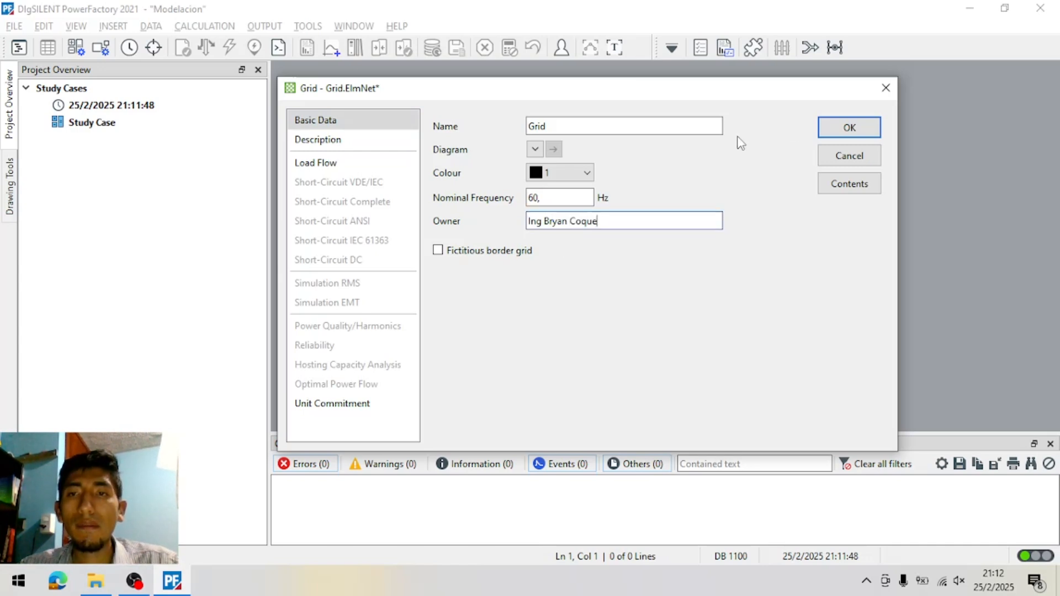
left_click(867, 131)
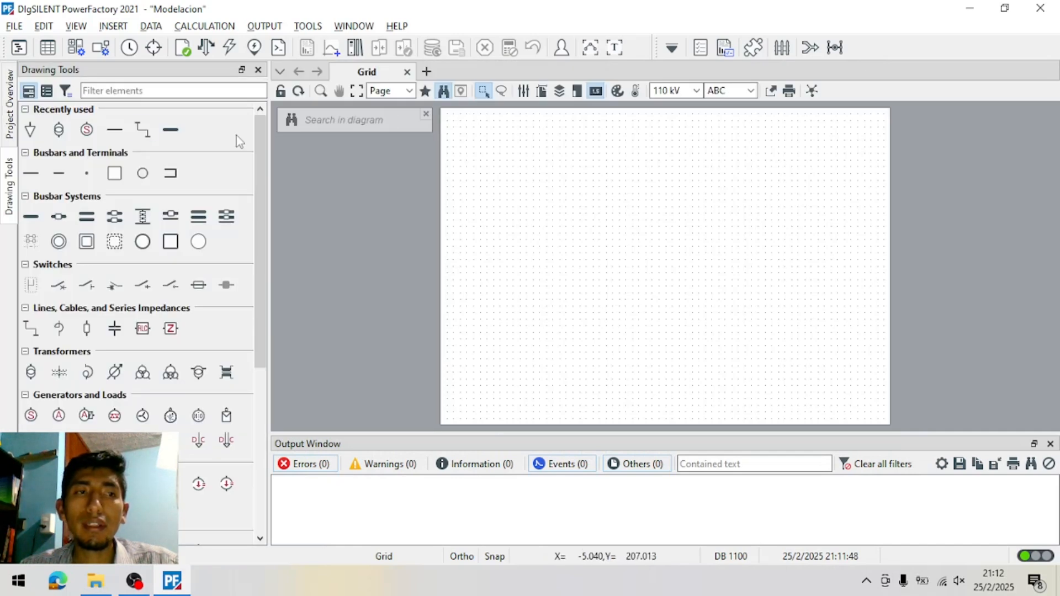
Examine the project overview and the page types and drawing formats offered for a new page, without creating one
left_click(9, 122)
left_click(385, 185)
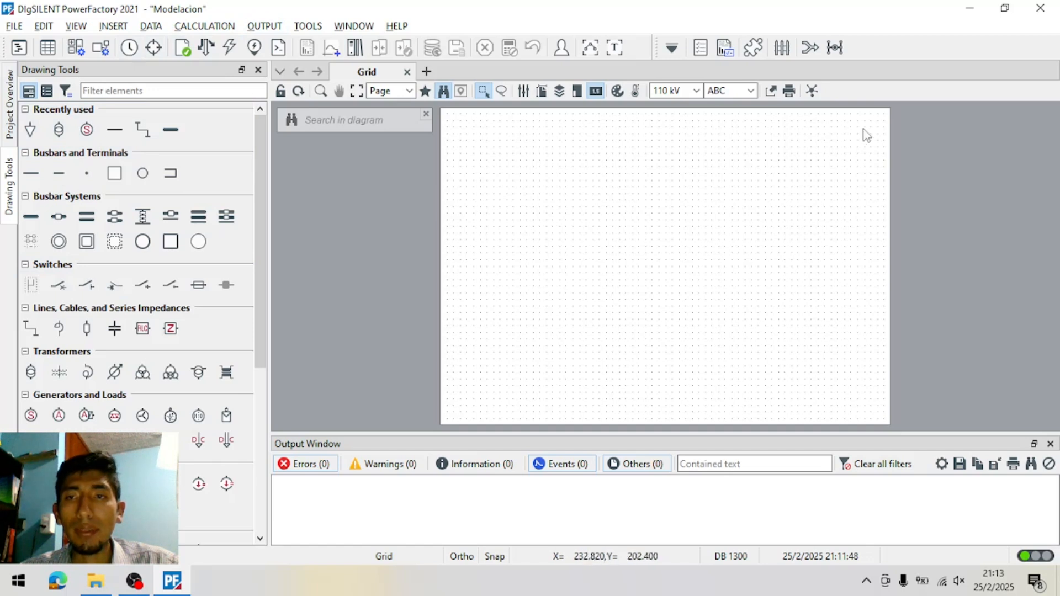
left_click(426, 72)
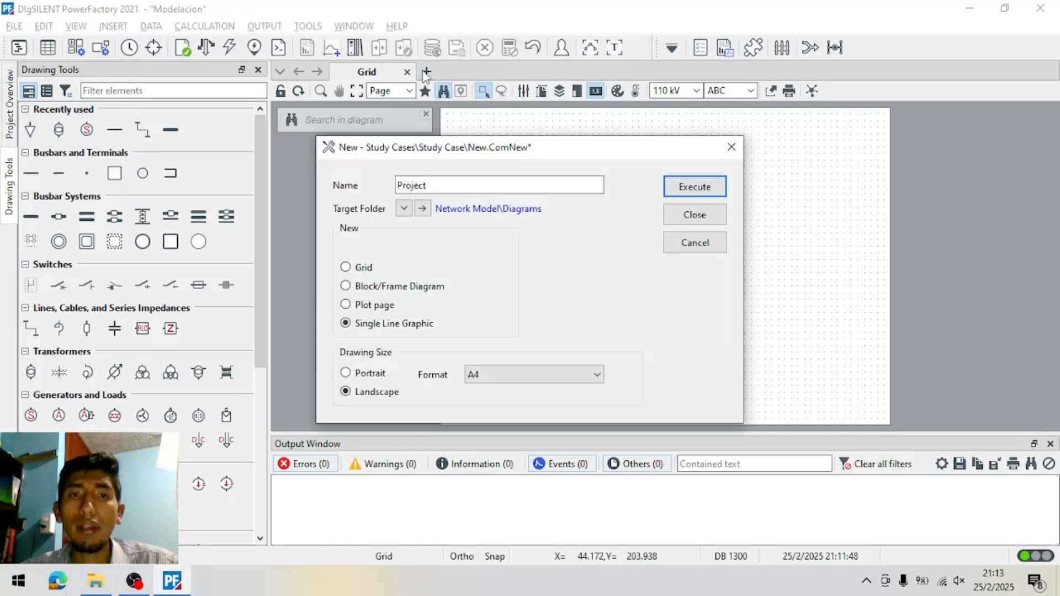
left_click(356, 307)
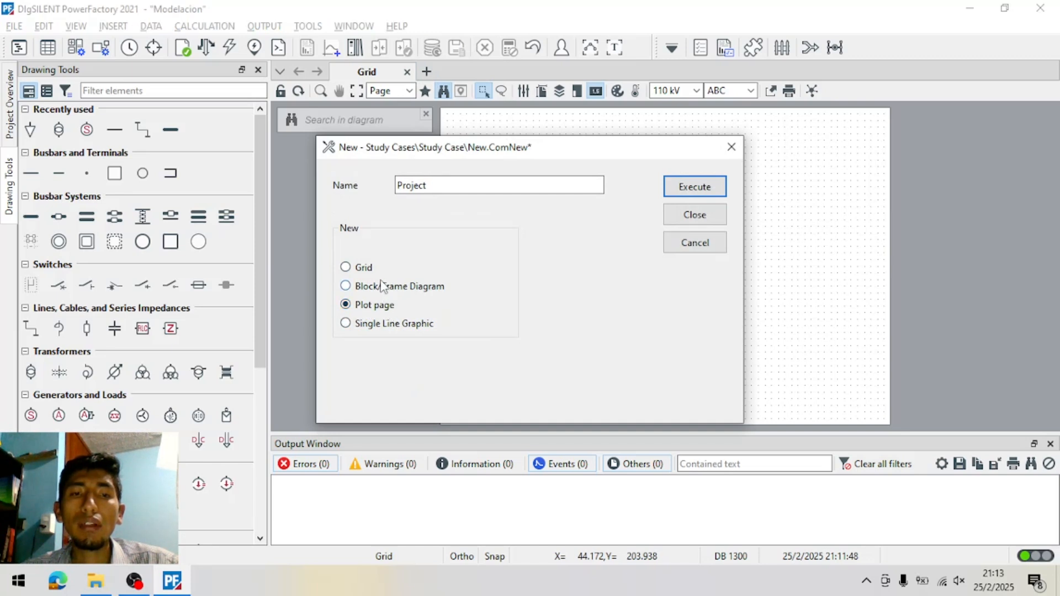
left_click(391, 290)
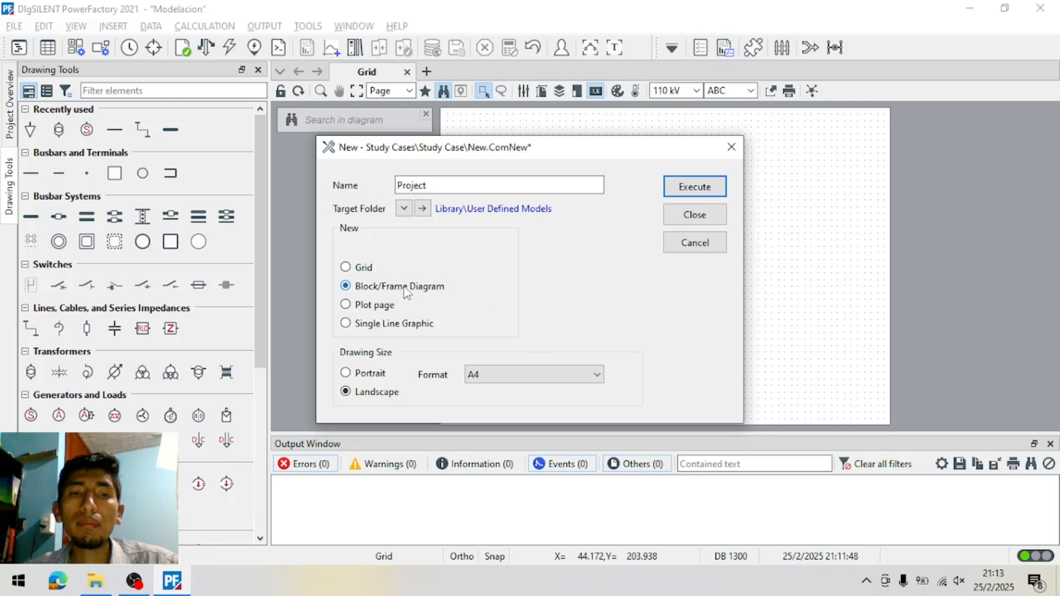
left_click(360, 271)
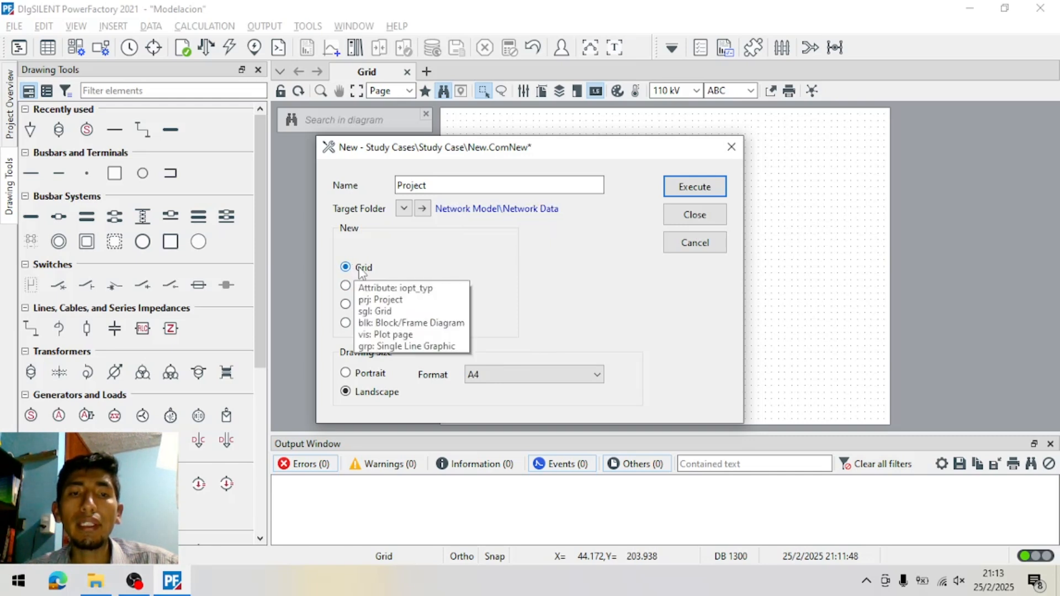
left_click(543, 375)
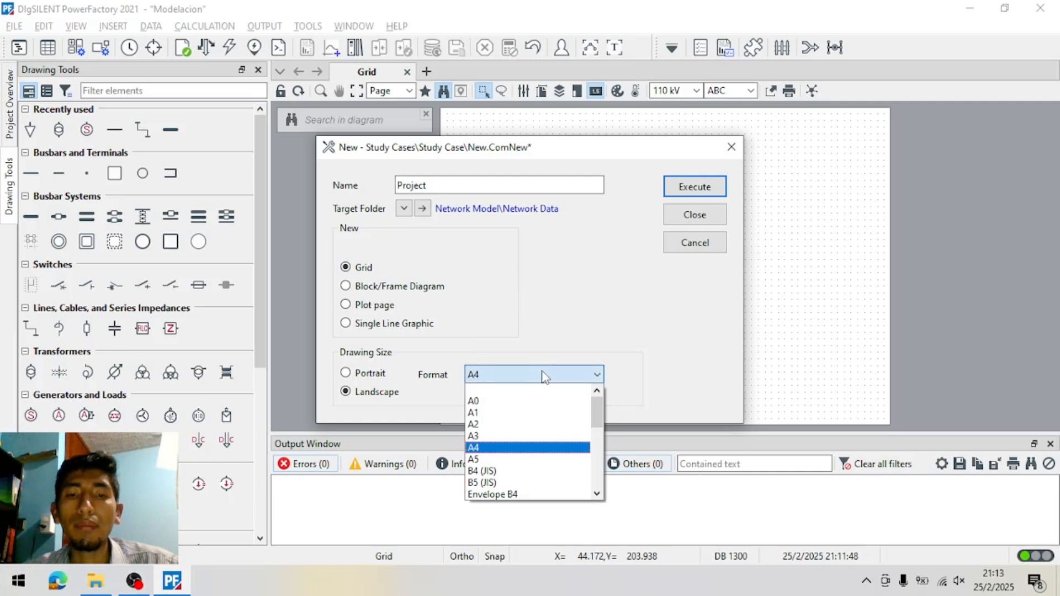
left_click(544, 375)
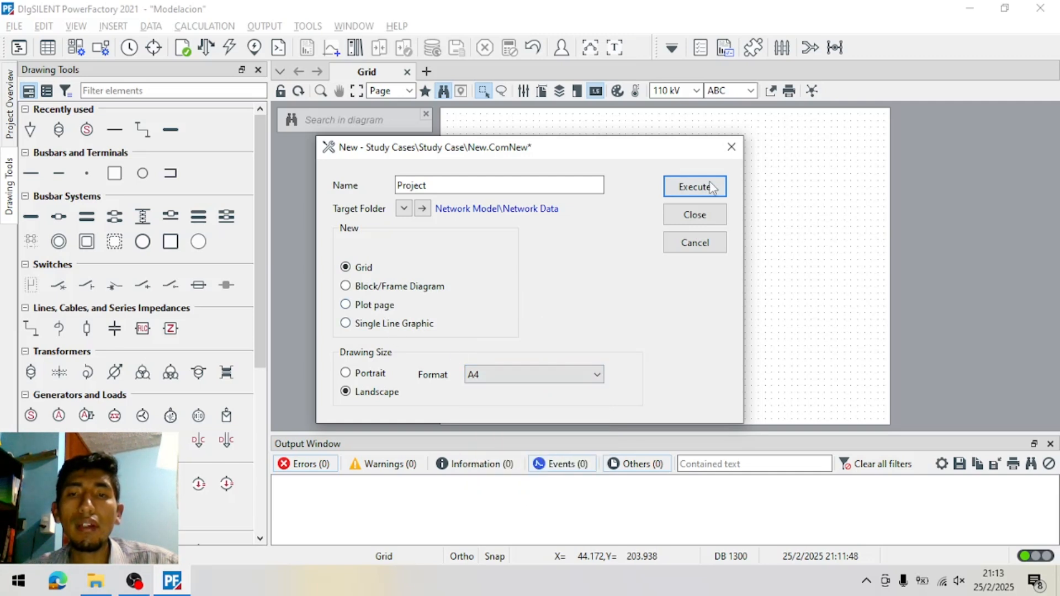
left_click(732, 147)
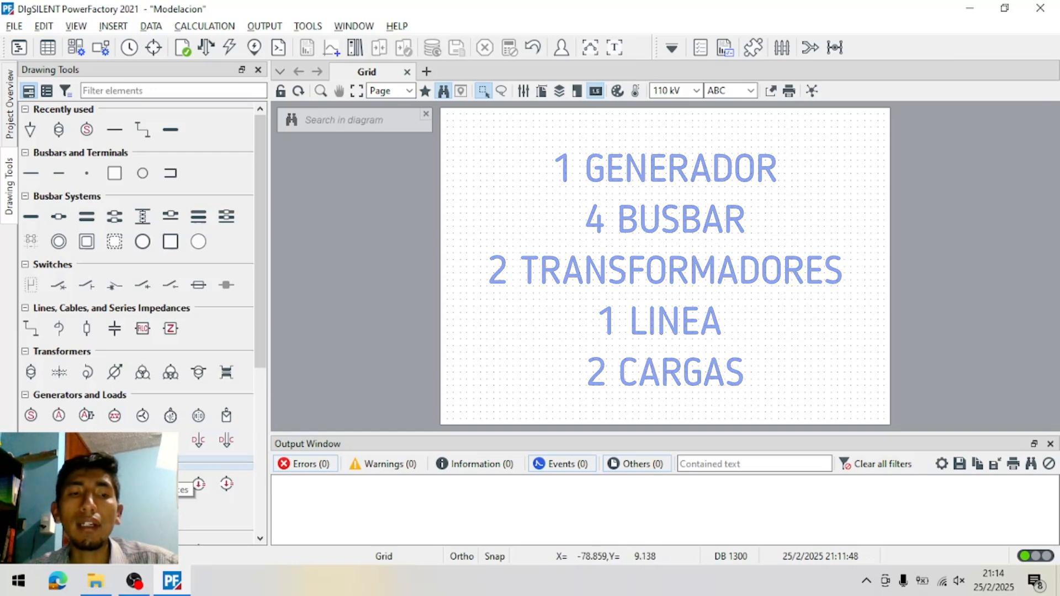
Open the Parametros Sistema Inicial workbook from the Modelacion SEP folder in Excel
left_click(92, 591)
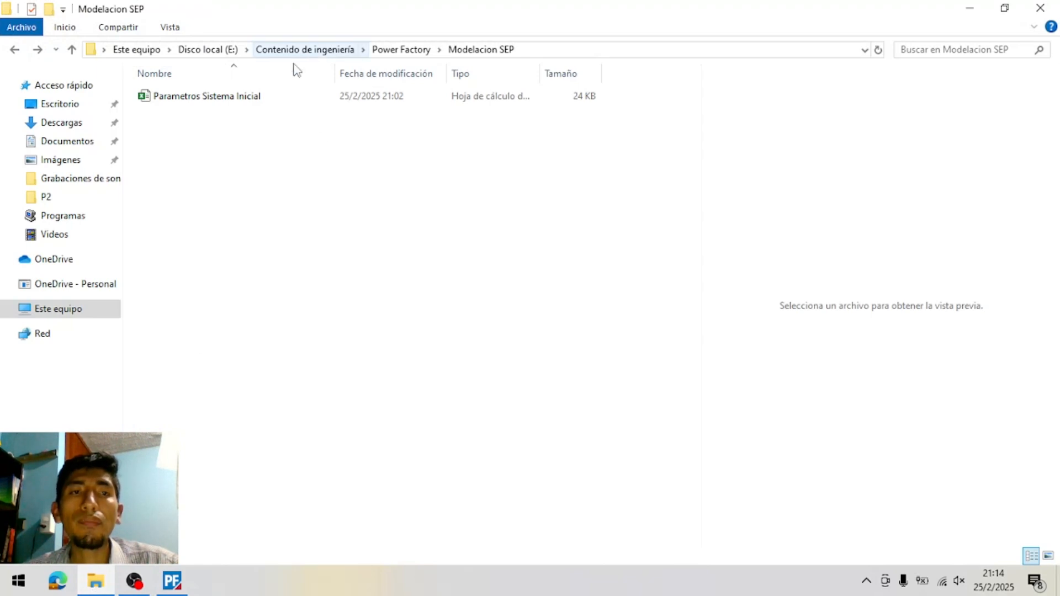
mouse_move(209, 100)
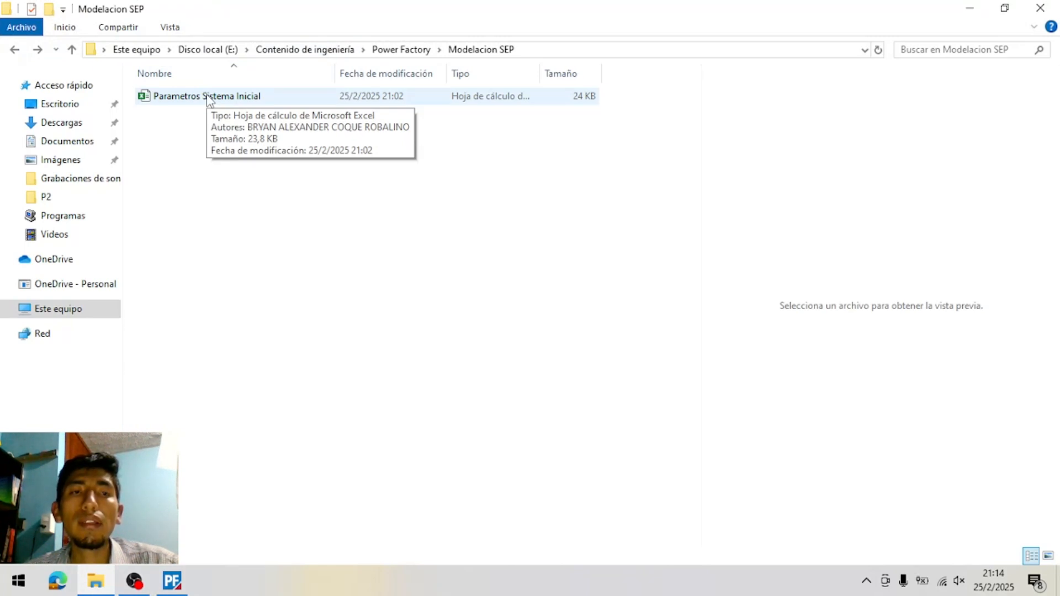
left_click(178, 99)
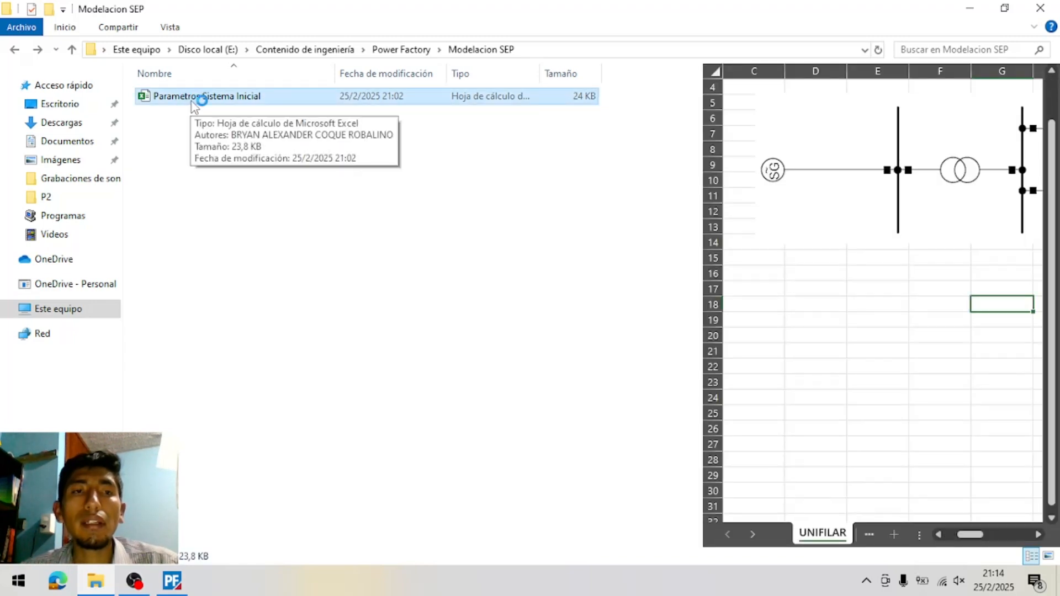
double_click(191, 102)
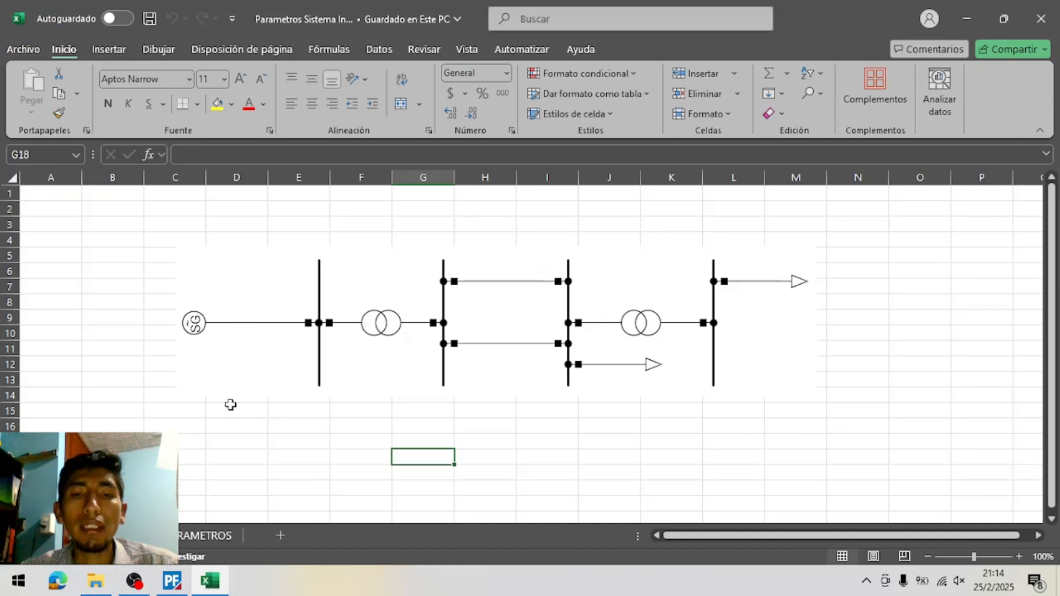
Examine the single-line diagram and the generator parameters on the PARAMETROS sheet, and return to PowerFactory
left_click(232, 310)
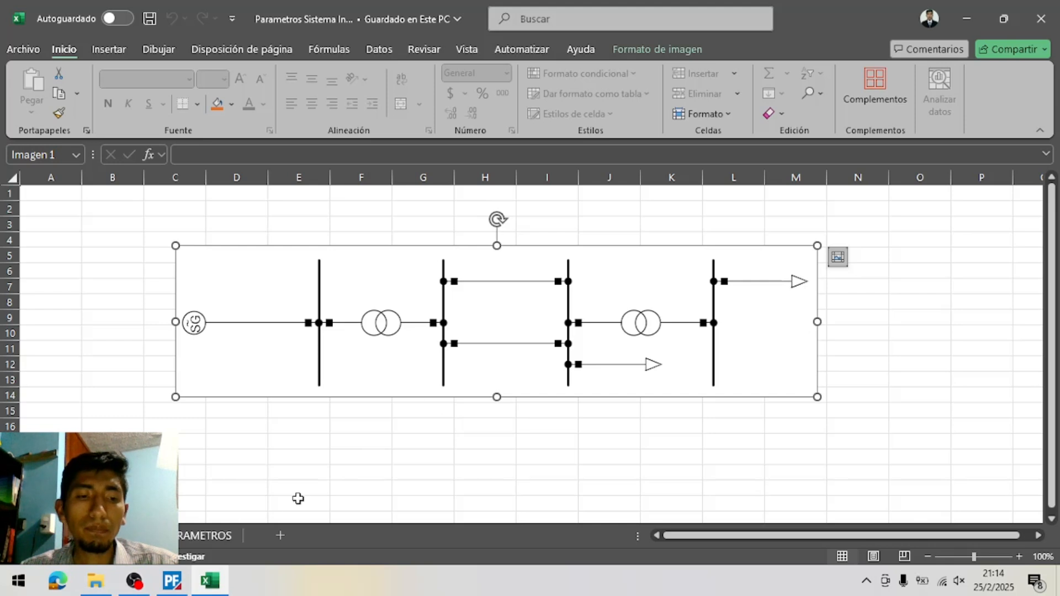
left_click(210, 533)
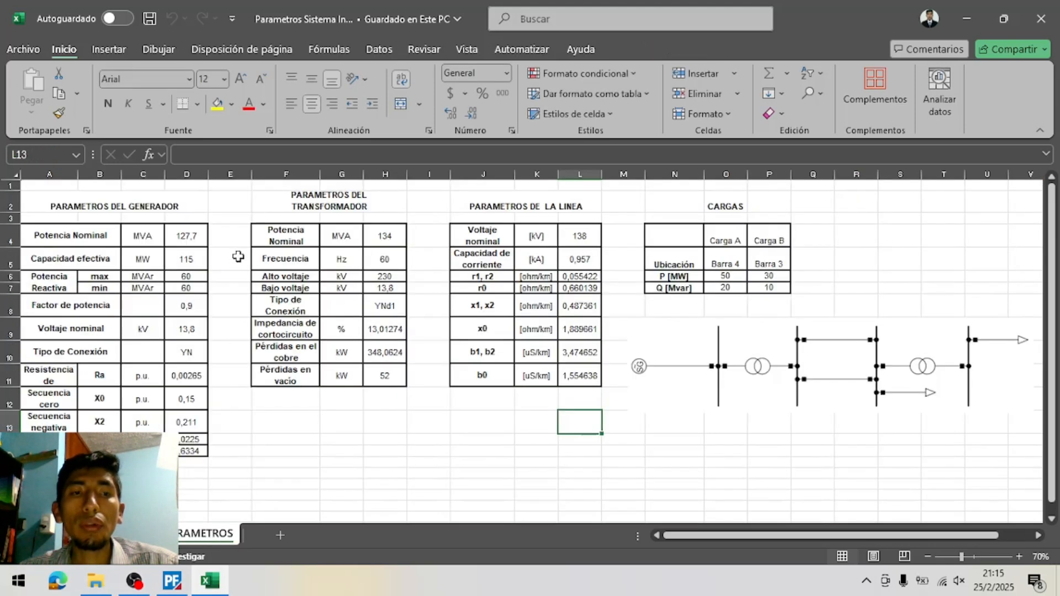
left_click(152, 203)
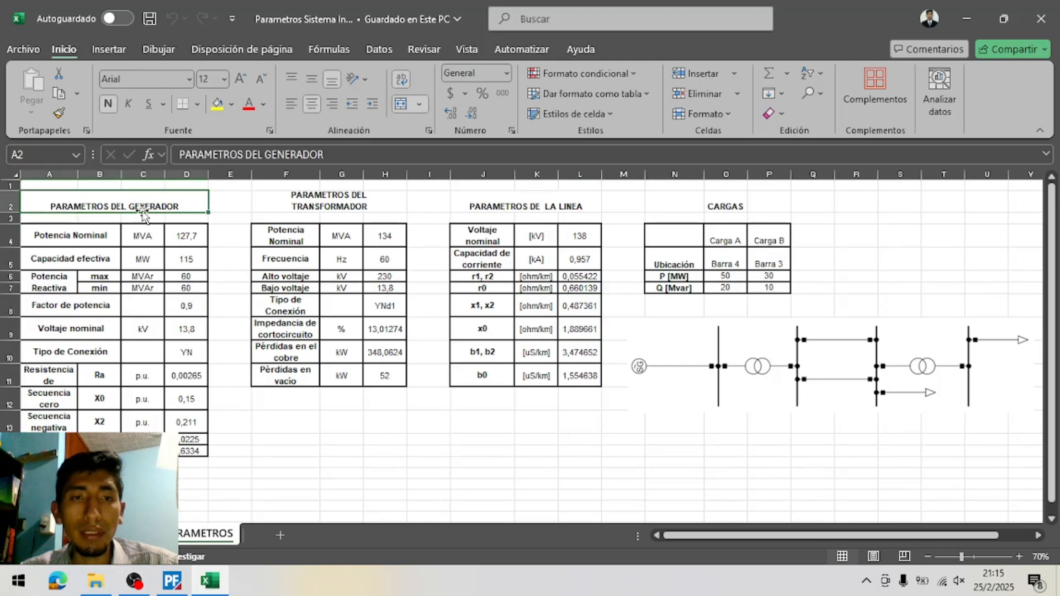
left_click(176, 585)
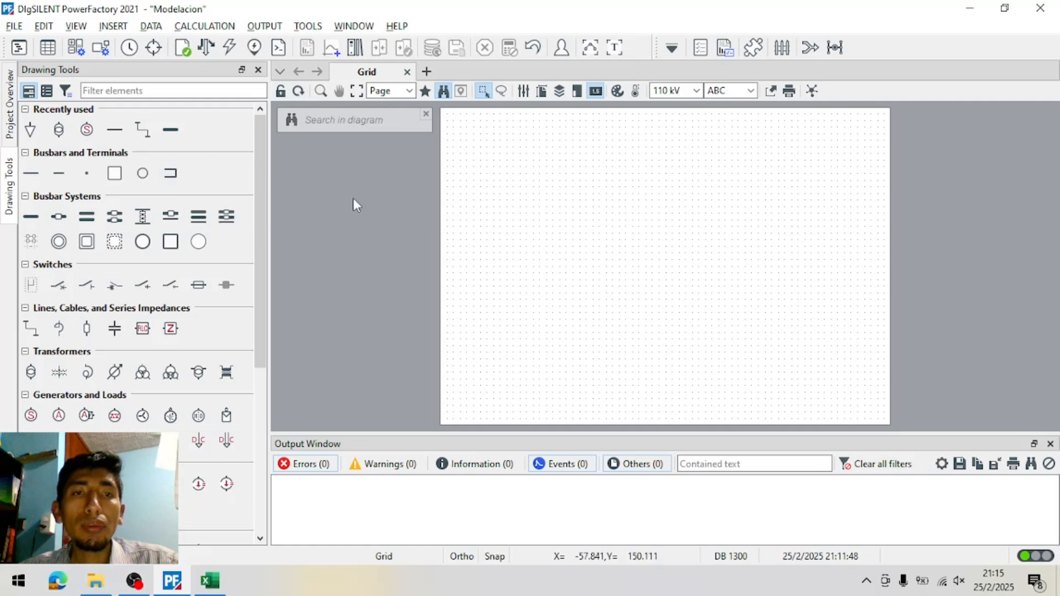
Turn on the grid diagram's freeze mode, check the drawing tools, and turn it off again
left_click(282, 93)
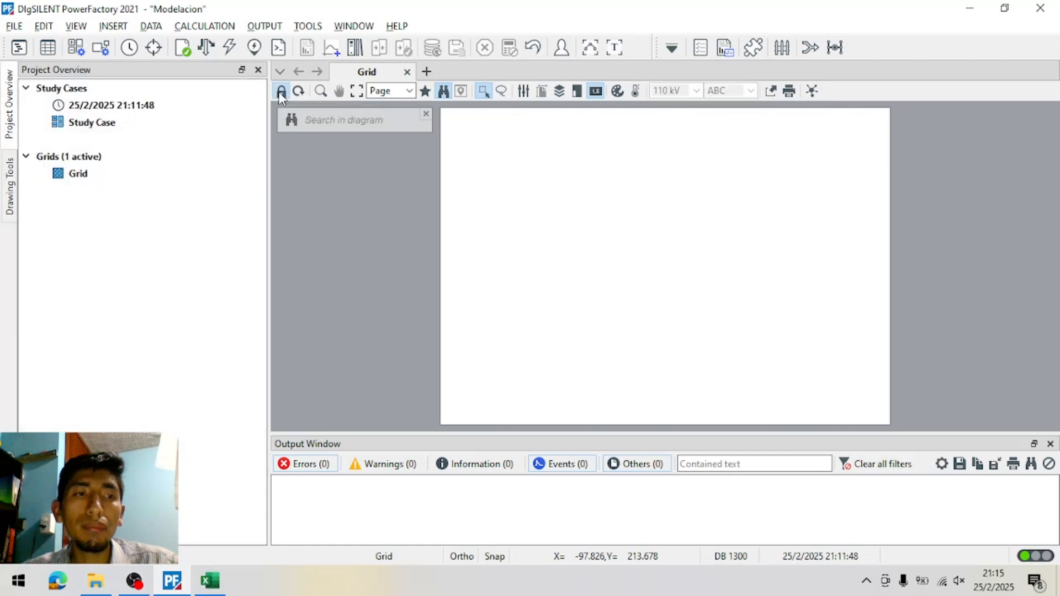
left_click(10, 188)
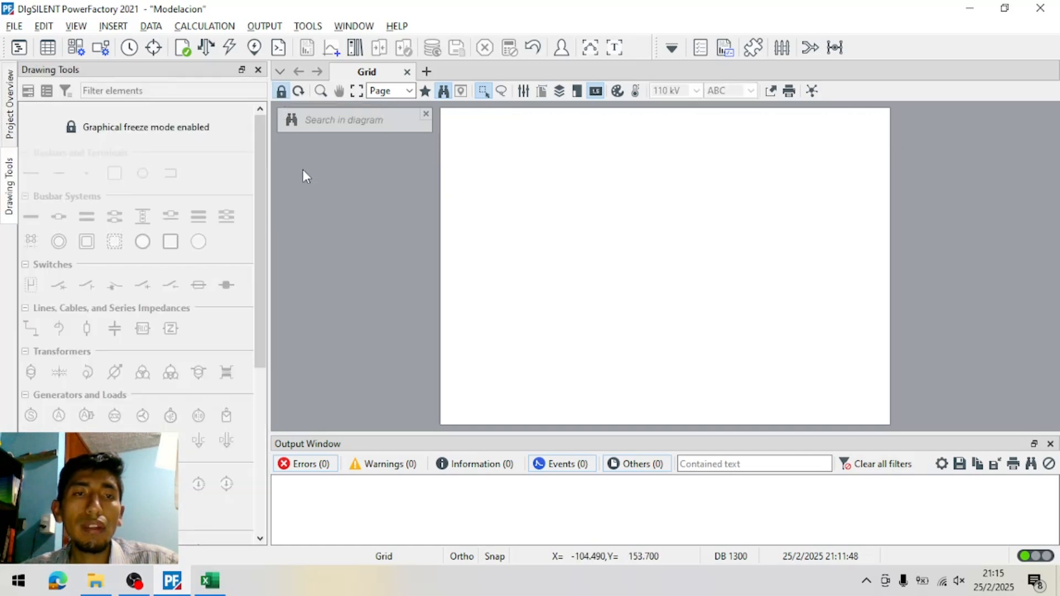
left_click(281, 91)
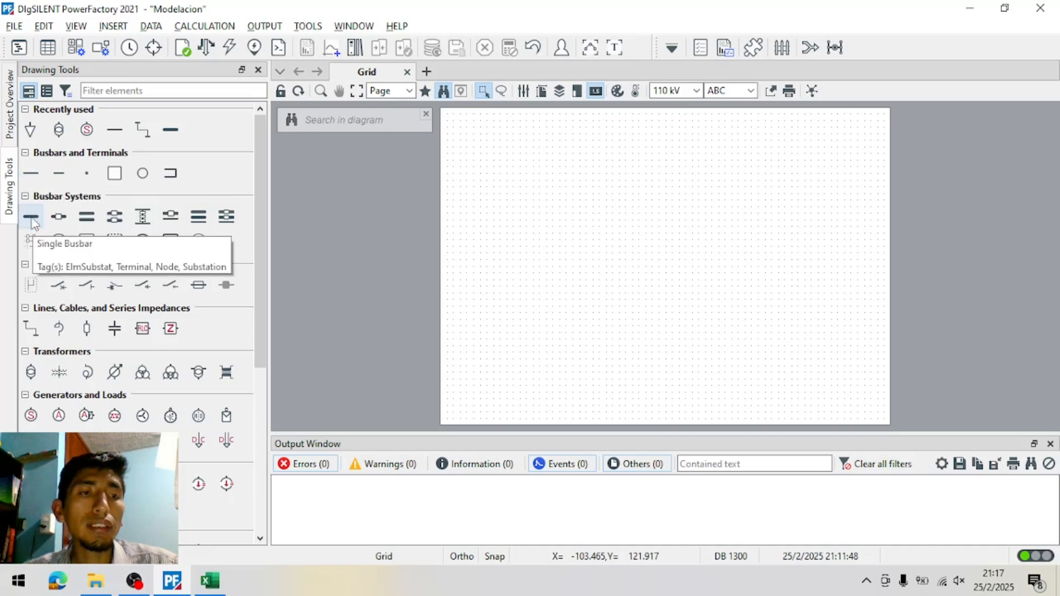
Place four busbars one below another in the grid diagram, checking the layout against the single-line diagram in Excel
left_click(33, 175)
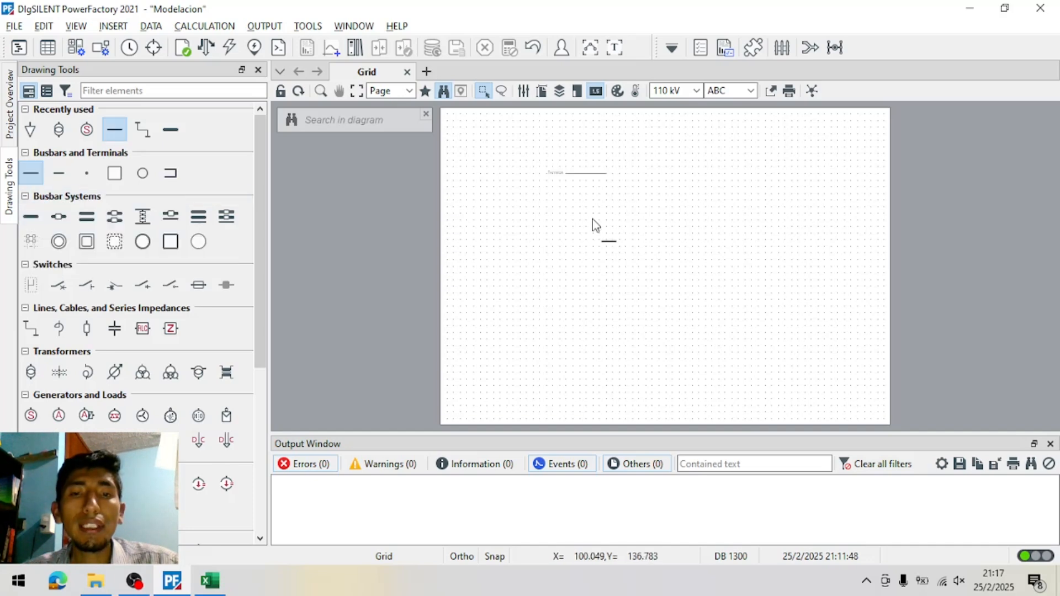
left_click(210, 581)
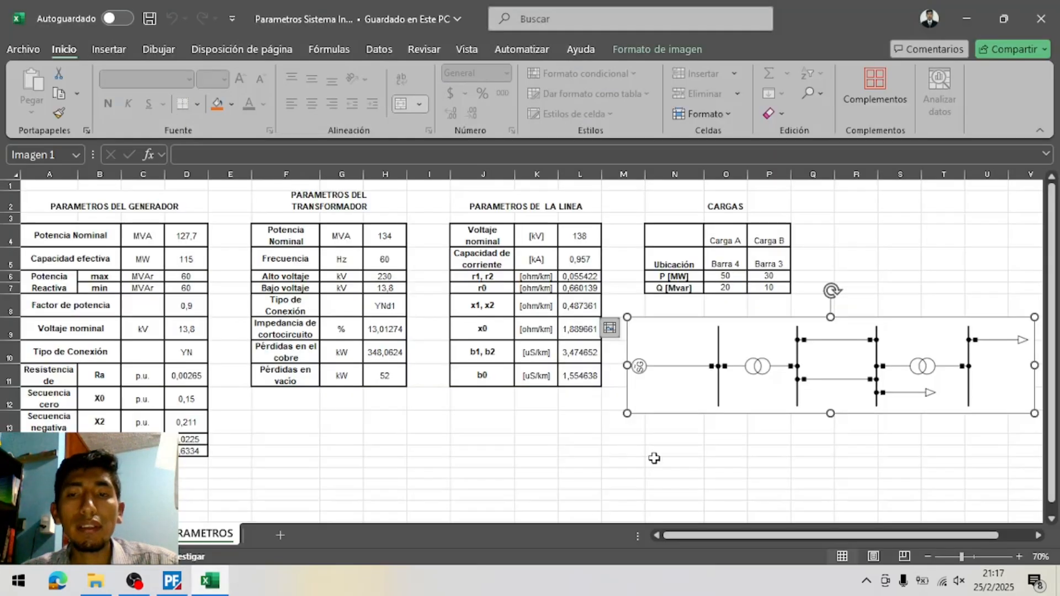
left_click(172, 581)
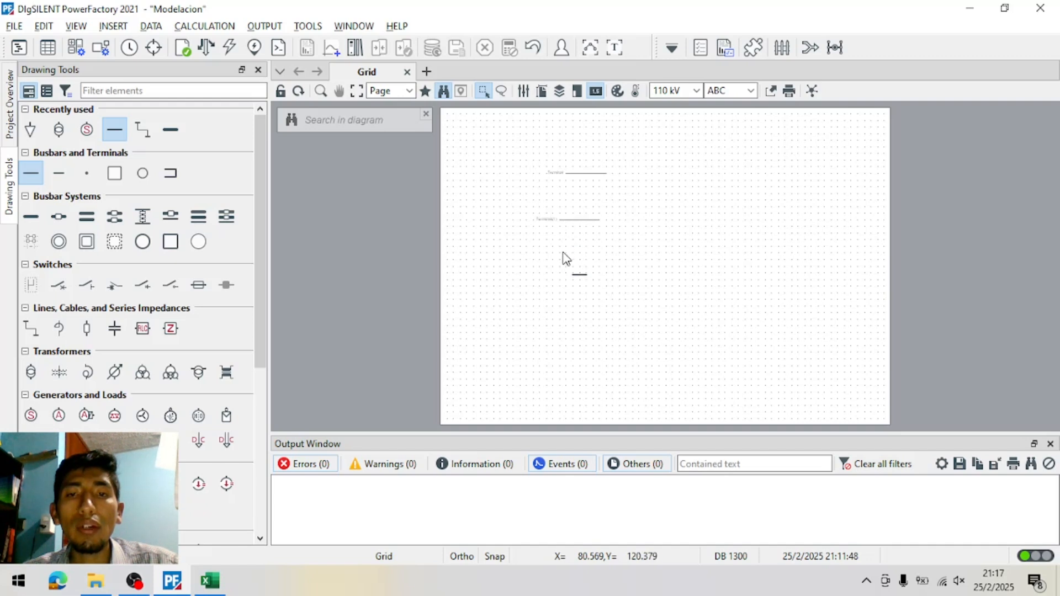
left_click(564, 292)
left_click(565, 336)
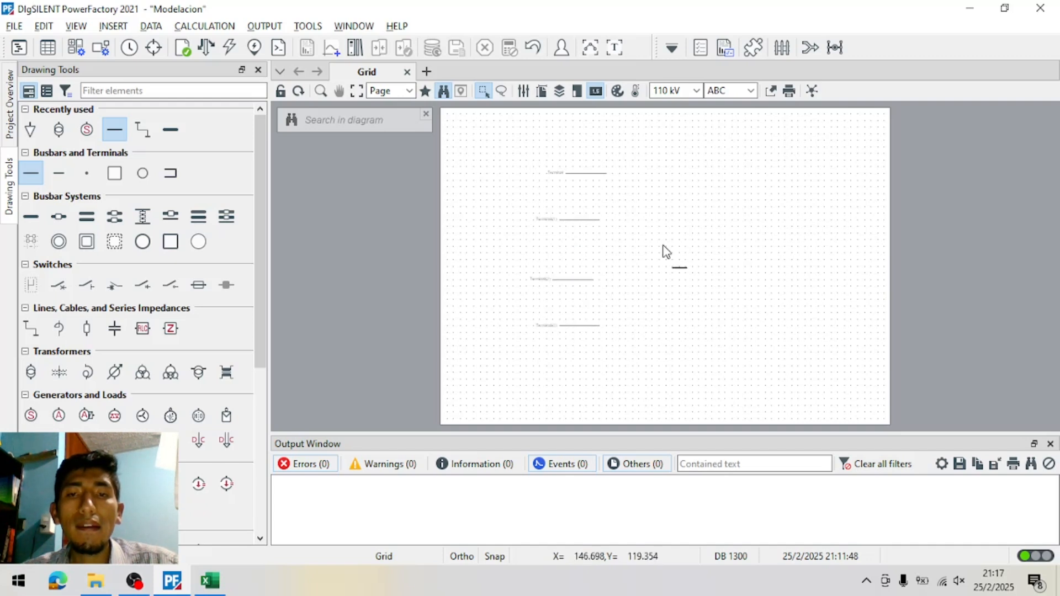
key("Escape")
Shift the second busbar sideways so that it lines up beneath the first one
scroll(645, 230, "up", 4)
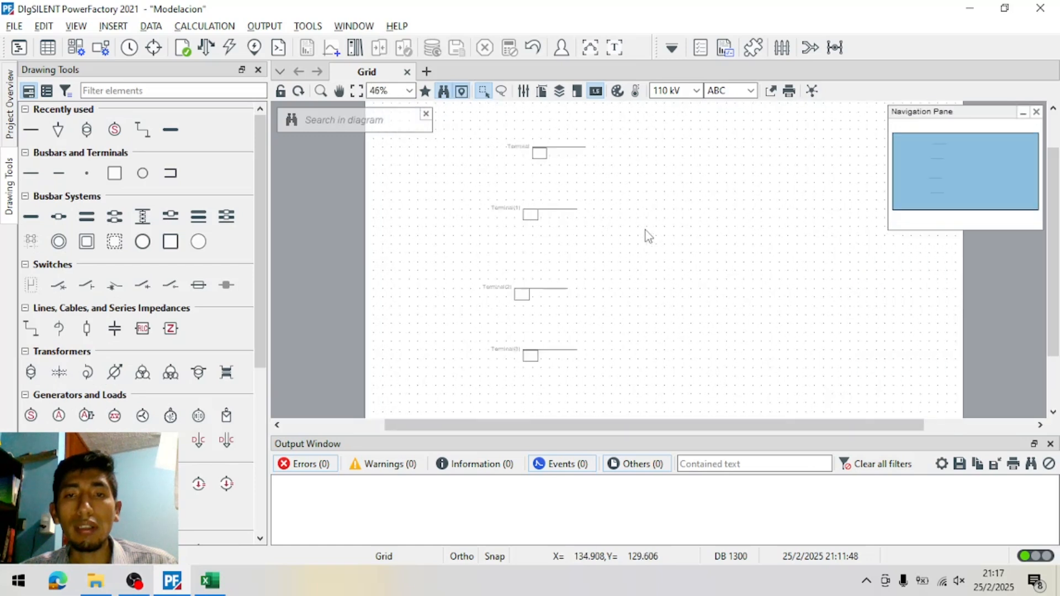
key("ctrl+a")
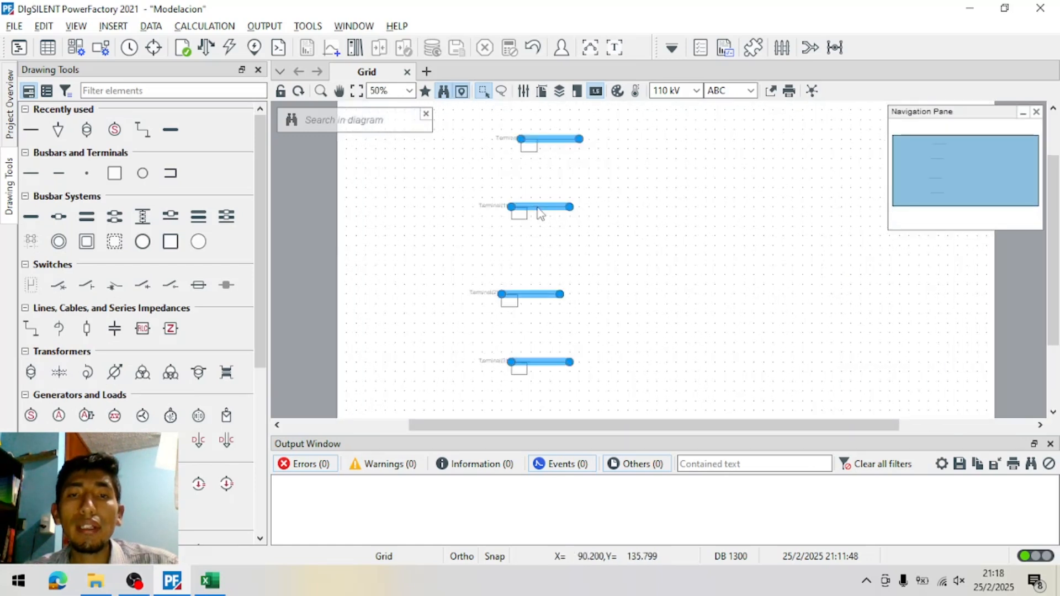
left_click(545, 225)
left_click(548, 208)
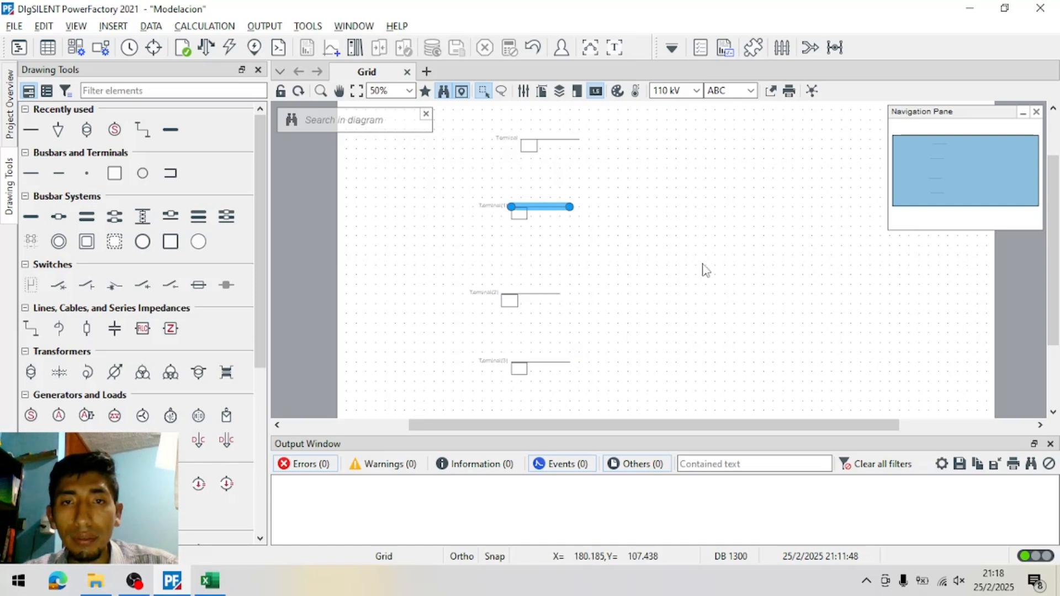
left_click_drag(541, 207, 551, 207)
left_click(571, 254)
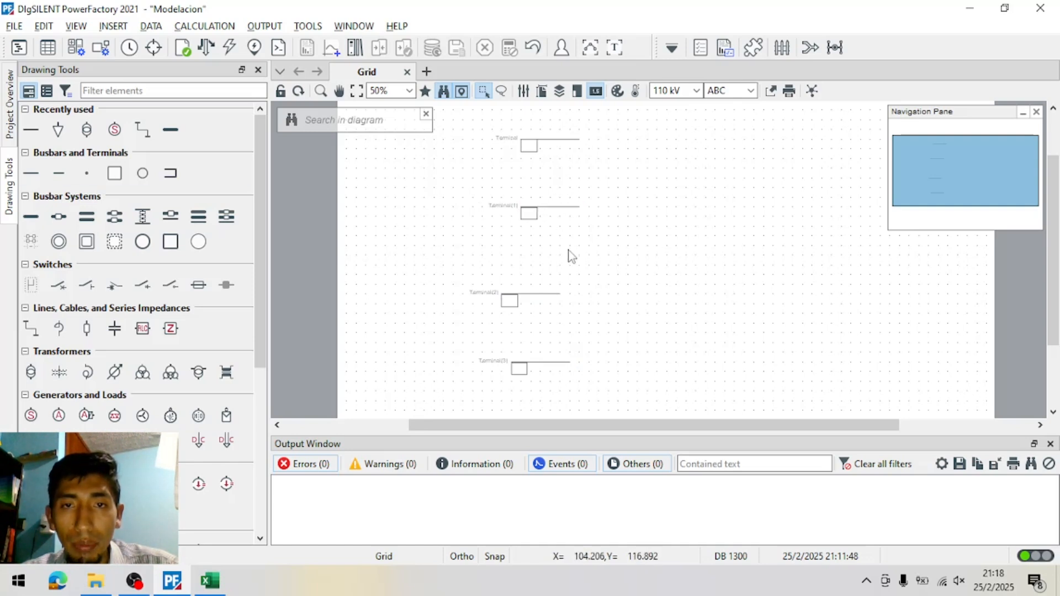
Align all four busbars with one another using the Middle Vertical alignment
left_click_drag(446, 116, 620, 415)
right_click(549, 207)
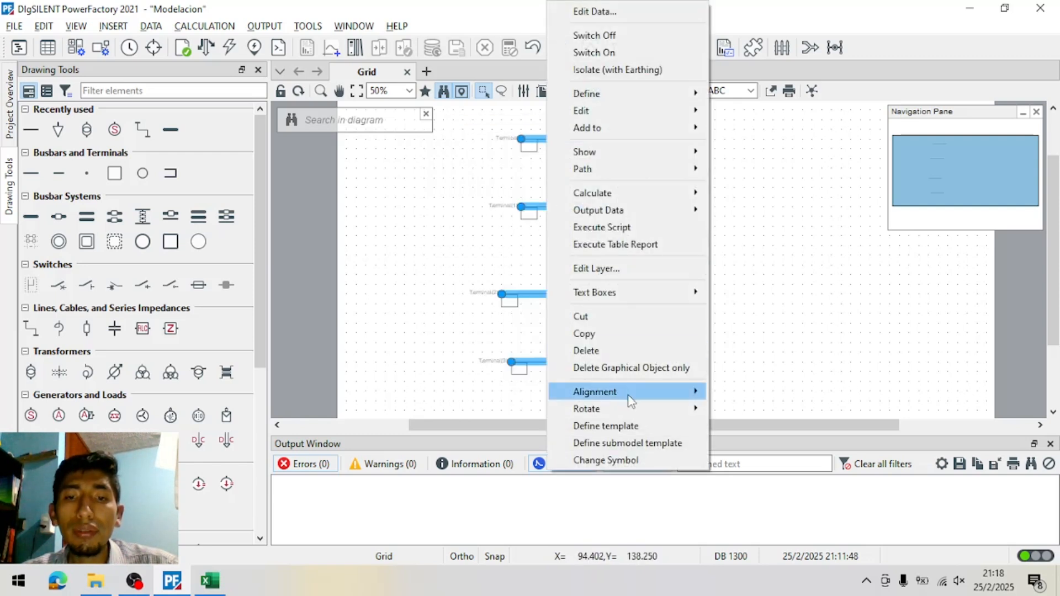
mouse_move(635, 399)
left_click(765, 428)
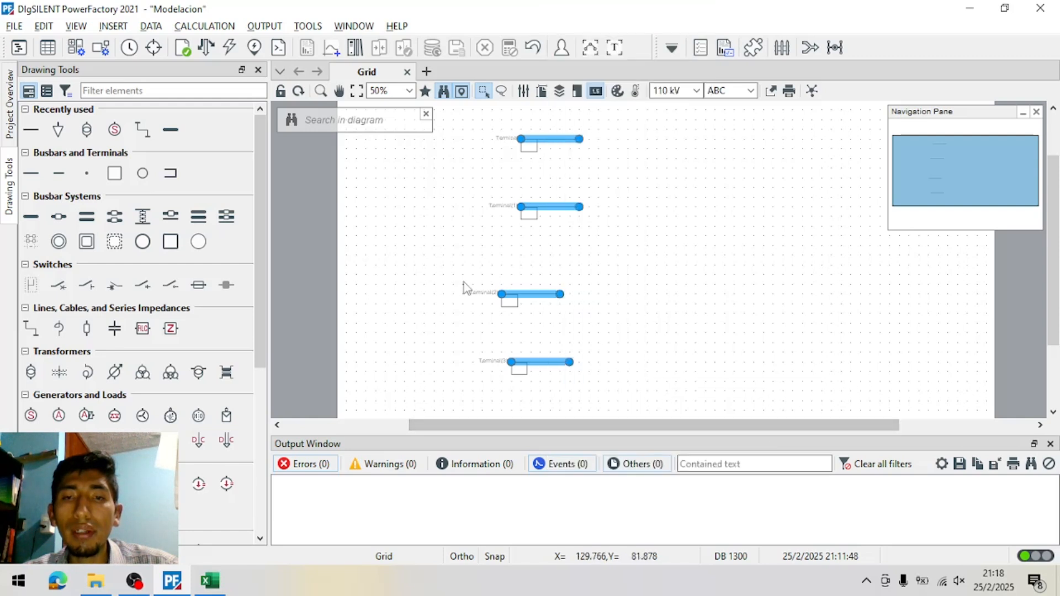
right_click(559, 295)
mouse_move(635, 409)
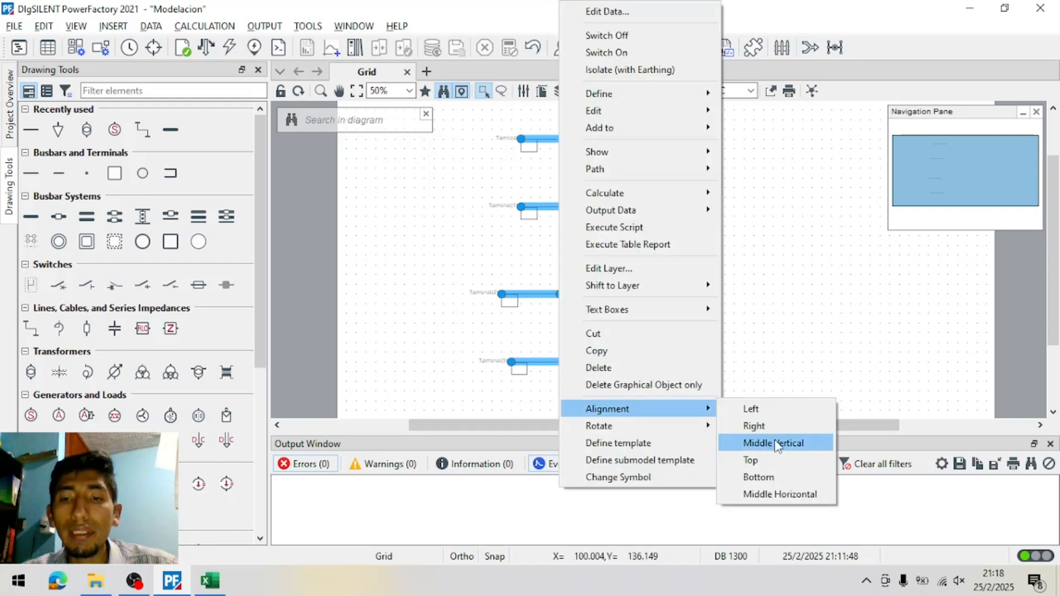
left_click(778, 445)
left_click(656, 293)
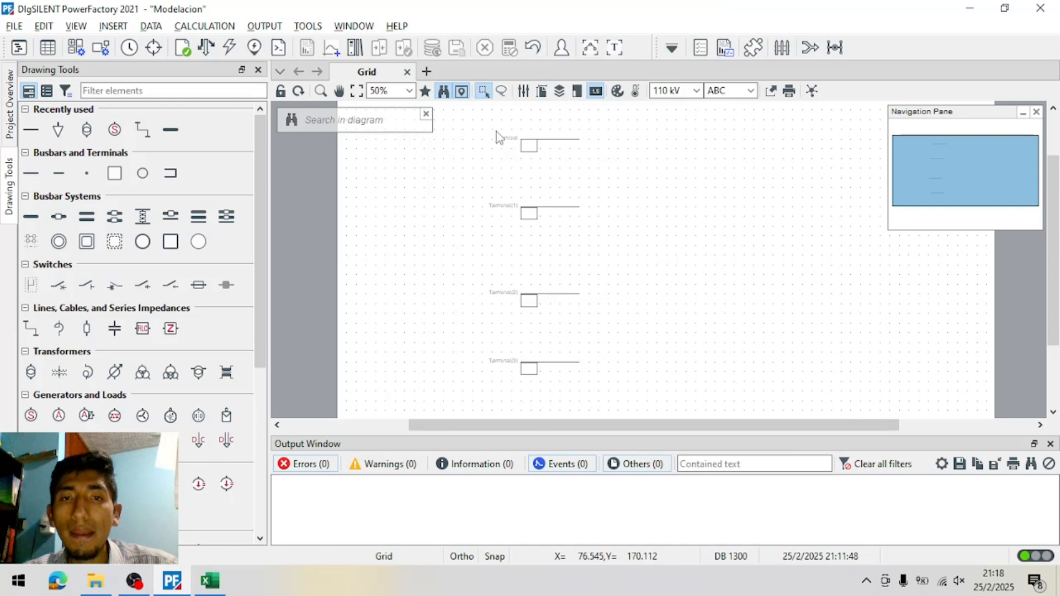
Check the busbar orientation in the Excel single-line diagram and rotate all four busbars a quarter turn counter-clockwise
left_click_drag(465, 120, 616, 409)
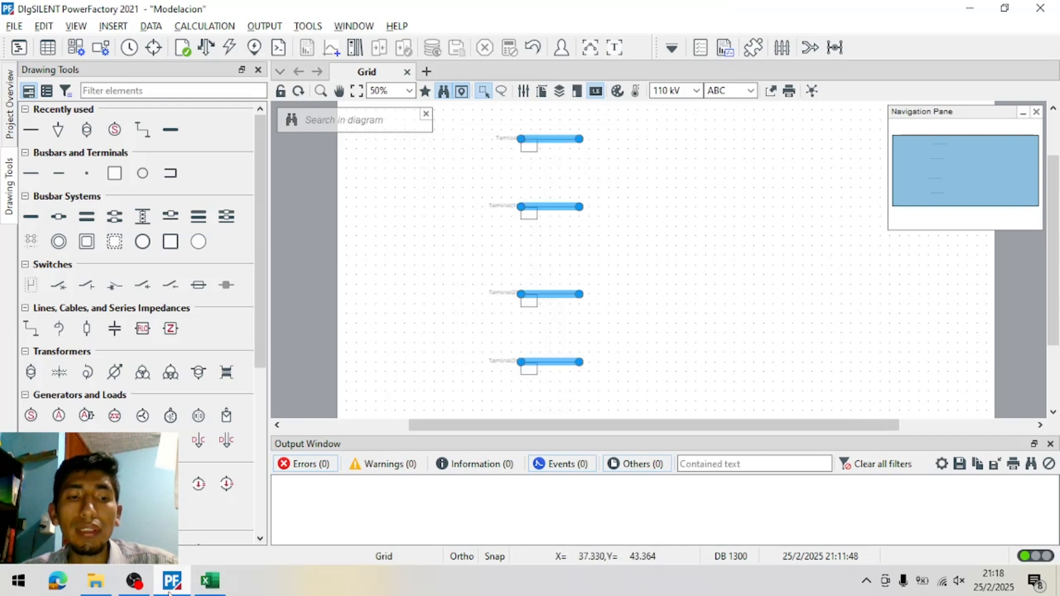
left_click(214, 591)
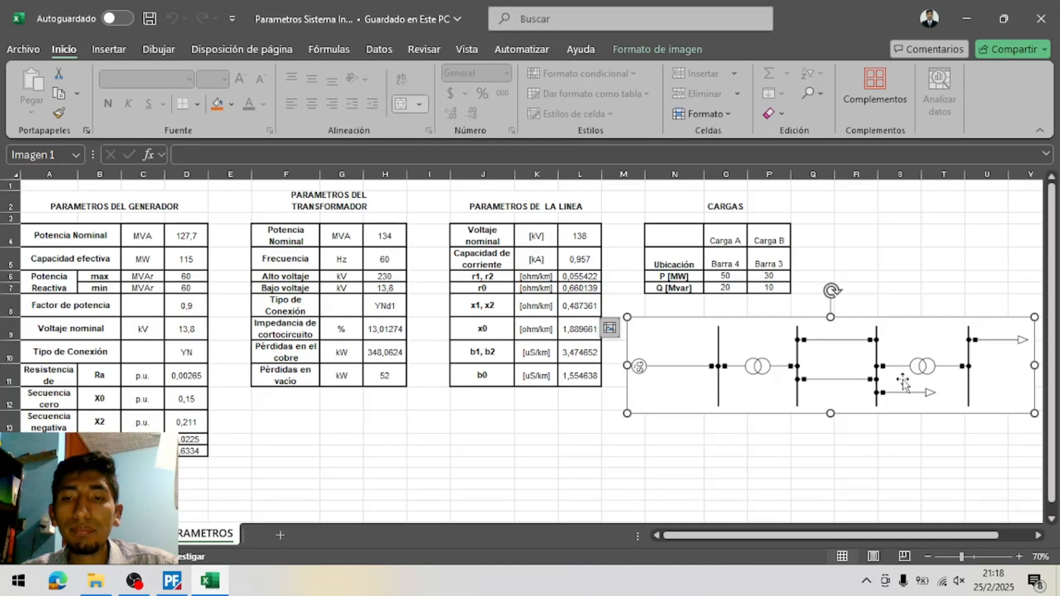
left_click(205, 580)
right_click(567, 209)
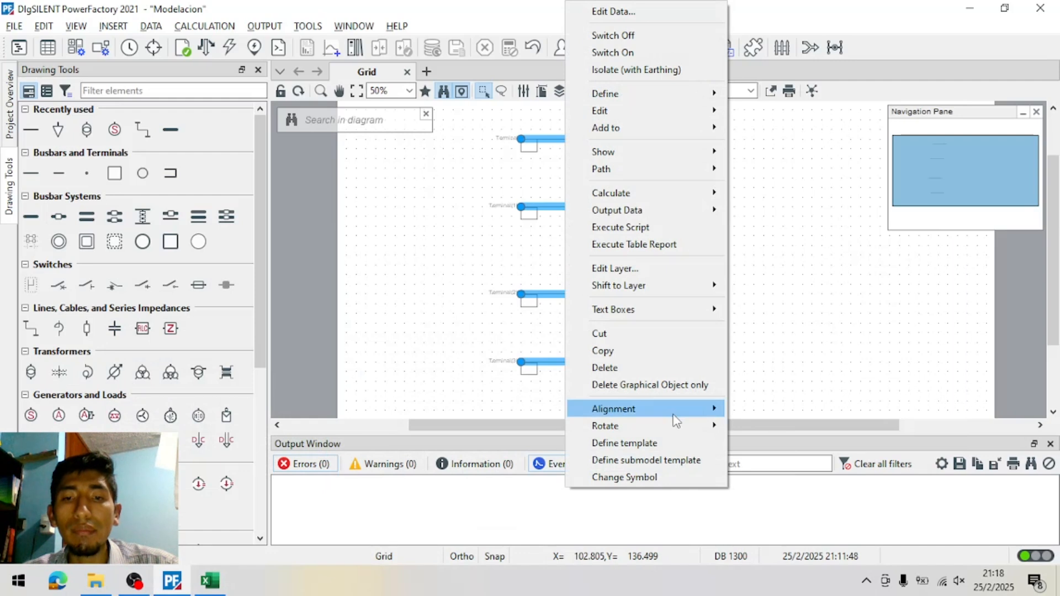
mouse_move(677, 424)
left_click(767, 448)
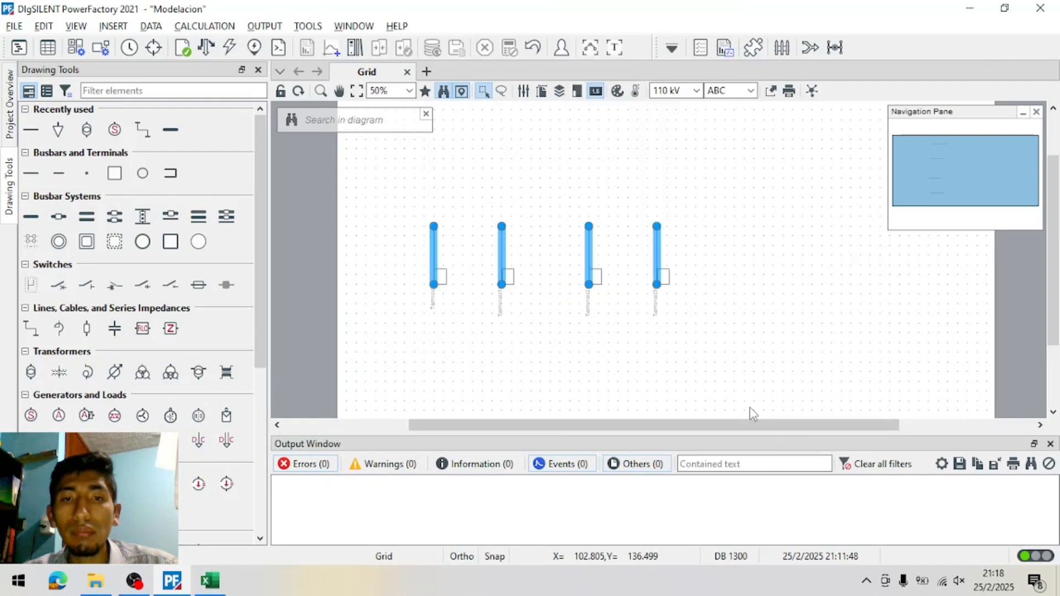
Move the four vertical busbars together sideways and slightly upward to the middle of the page
left_click(569, 351)
left_click_drag(768, 404, 319, 155)
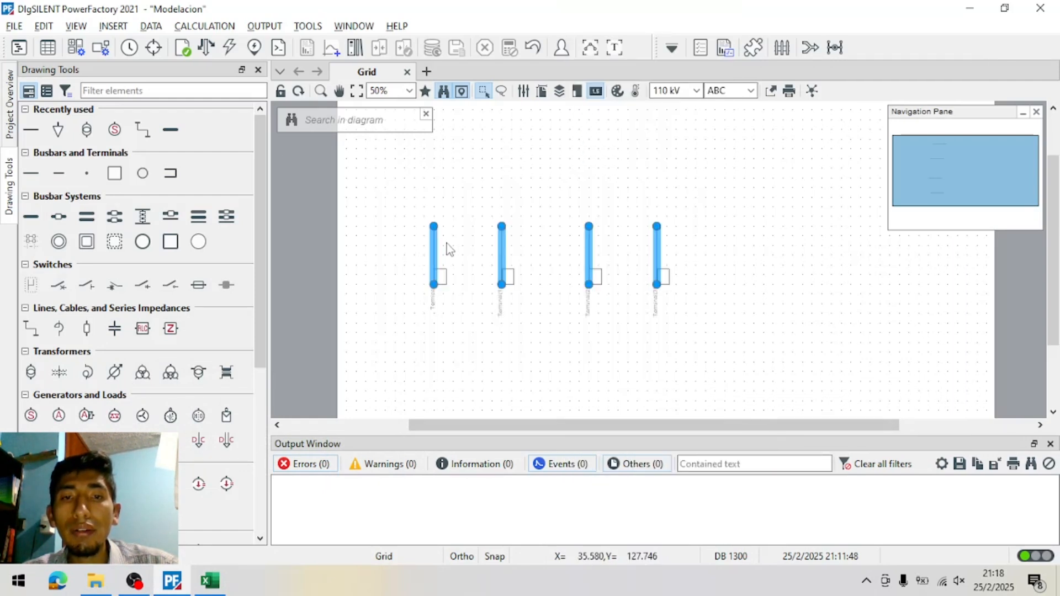
left_click_drag(504, 254, 578, 231)
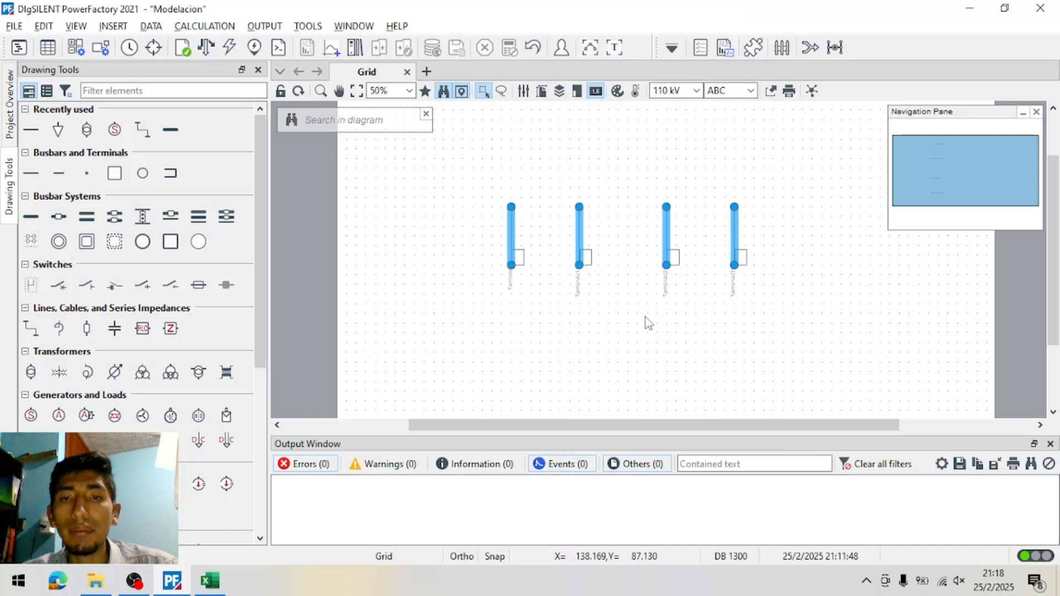
left_click(645, 317)
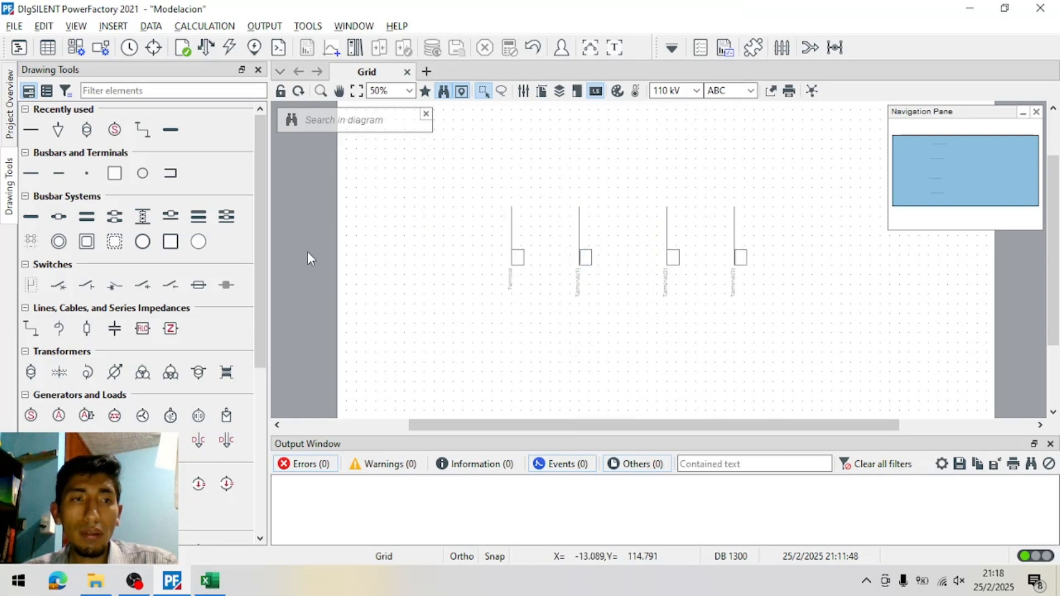
left_click_drag(462, 180, 797, 350)
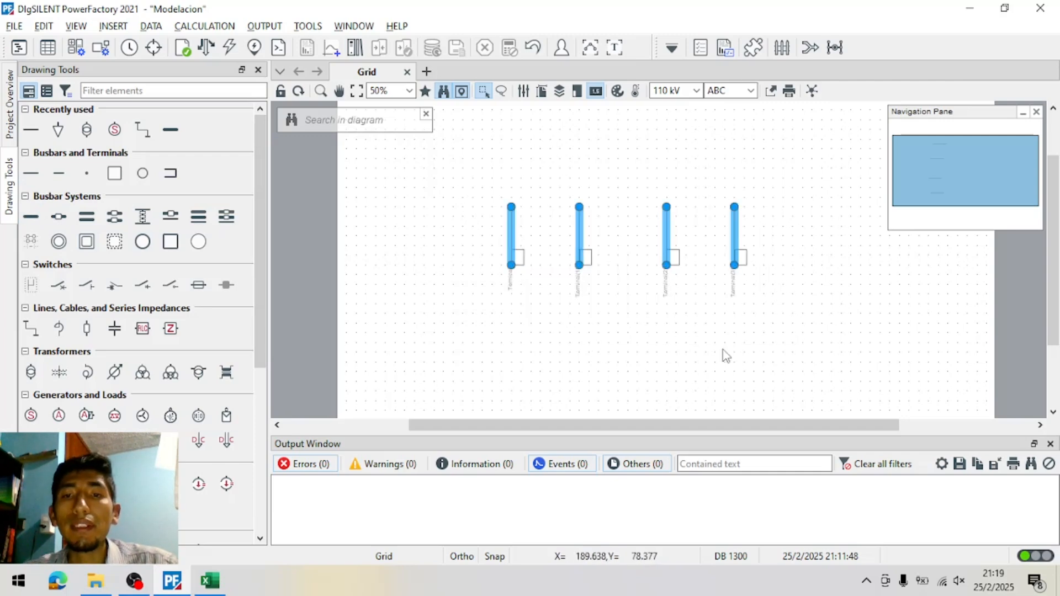
left_click(555, 349)
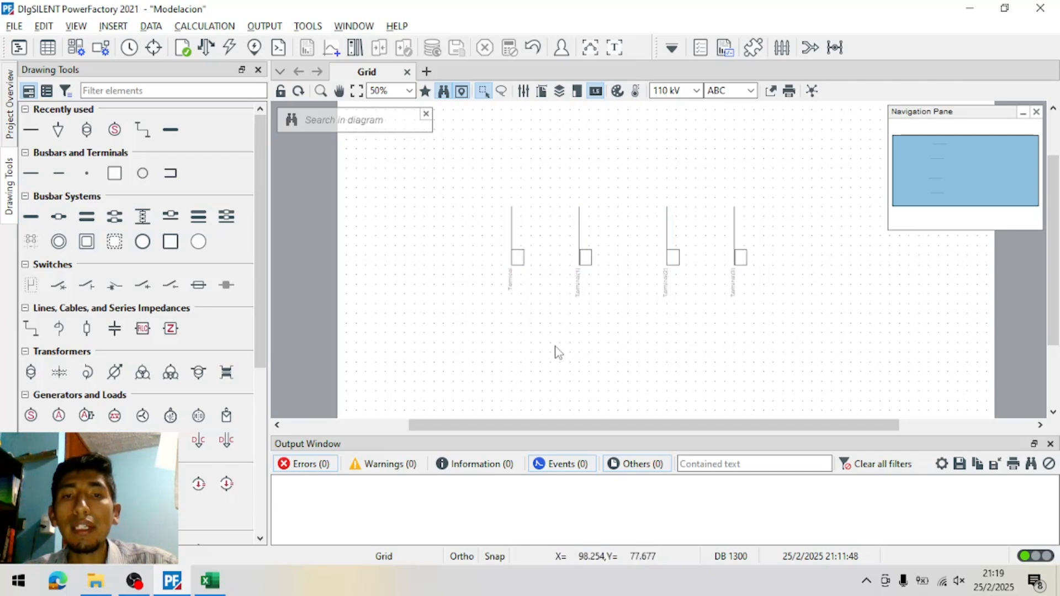
Open the first busbar's basic data, try the Out of Service option, clear it again and close the dialog
double_click(512, 233)
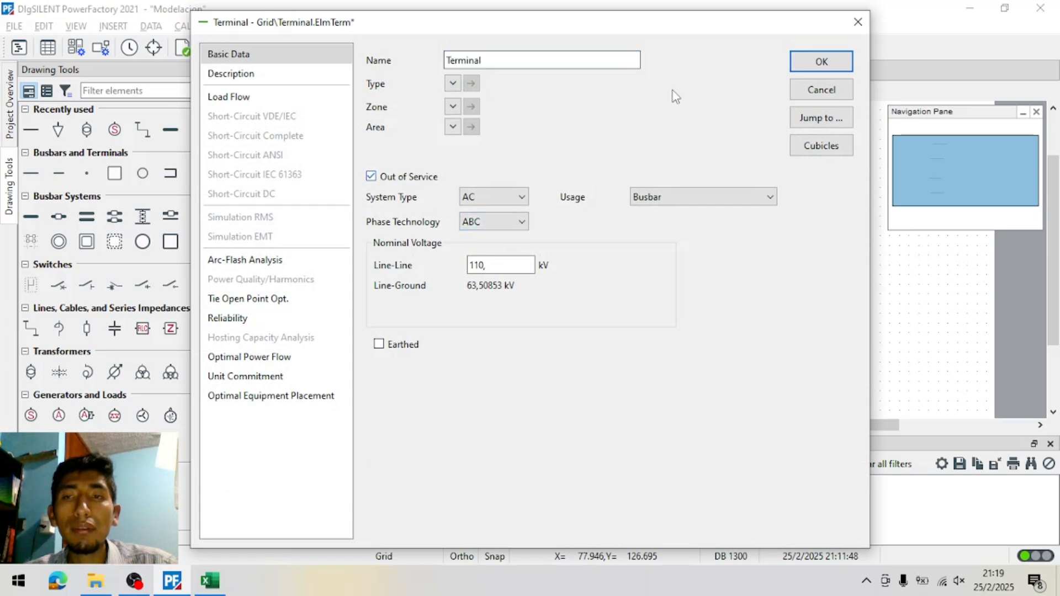
left_click(381, 176)
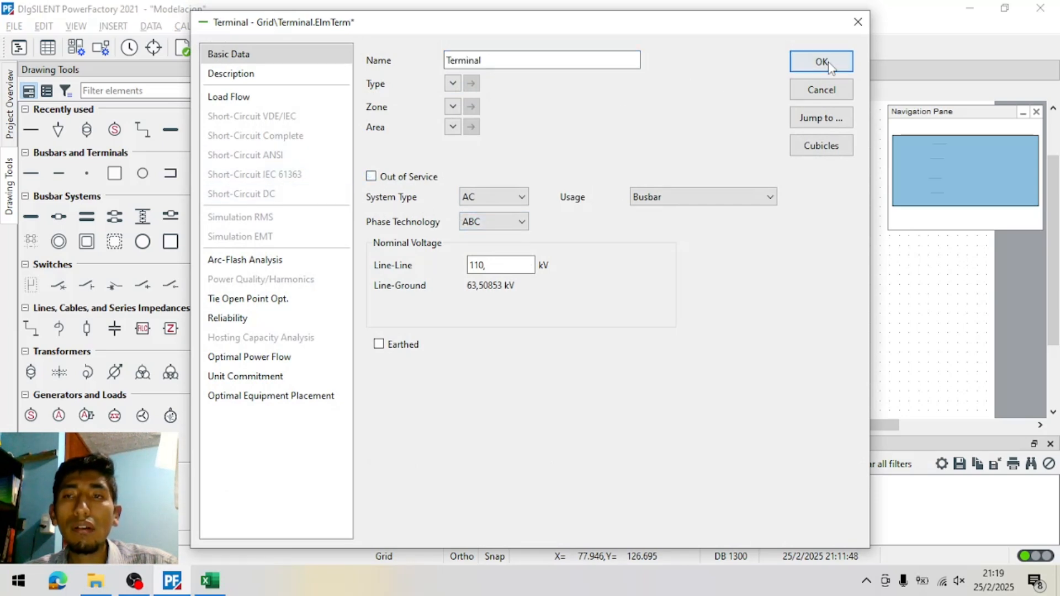
left_click(857, 21)
left_click(620, 327)
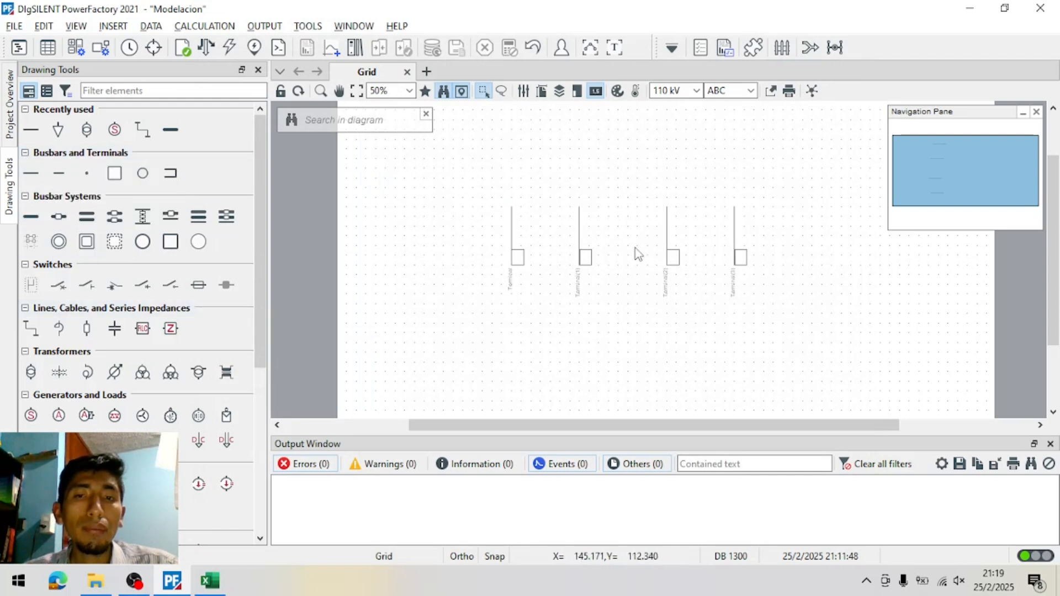
Set the first busbar's line-line nominal voltage to 13.8 kV, consulting the generator and transformer voltages in the Excel parameter sheet
double_click(512, 239)
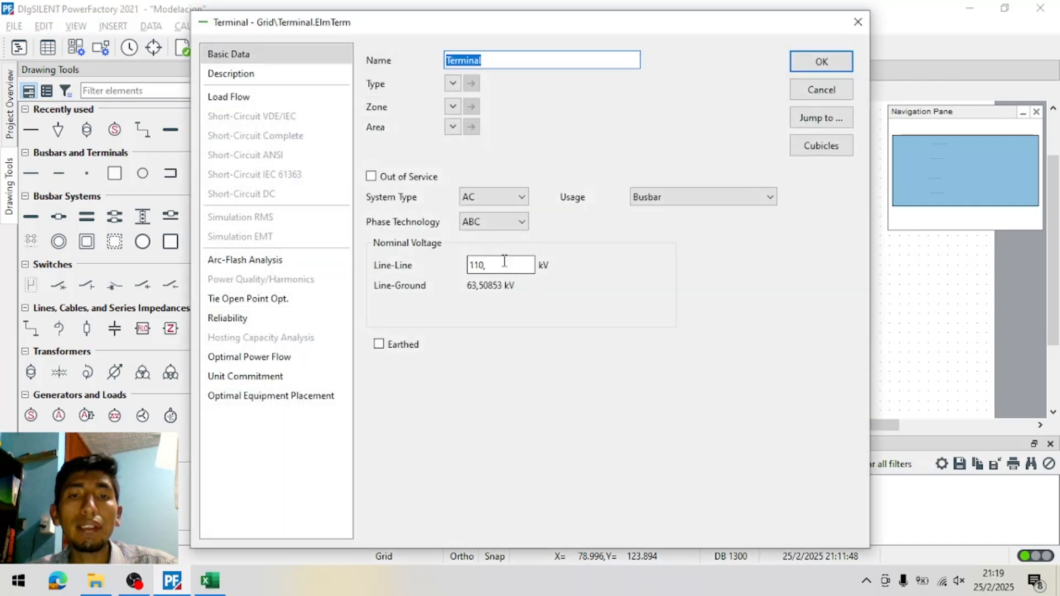
left_click(505, 267)
double_click(505, 267)
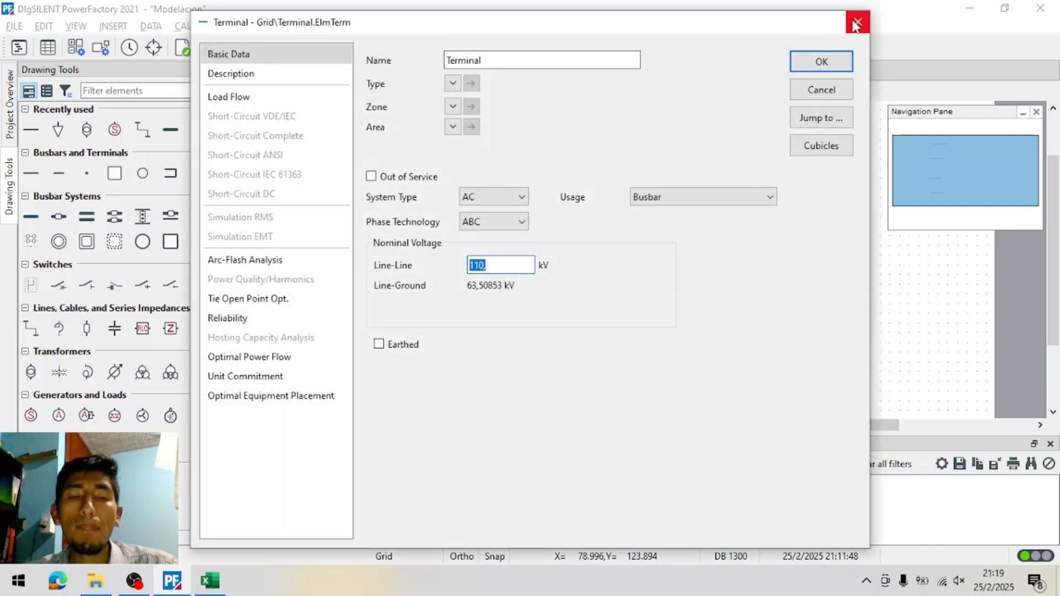
left_click(209, 583)
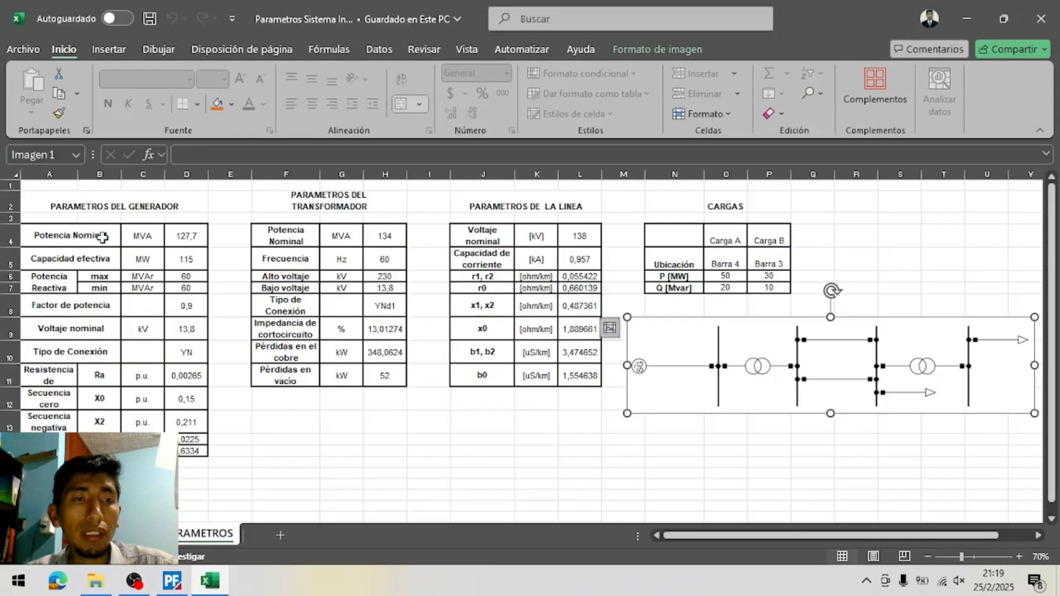
left_click(190, 331)
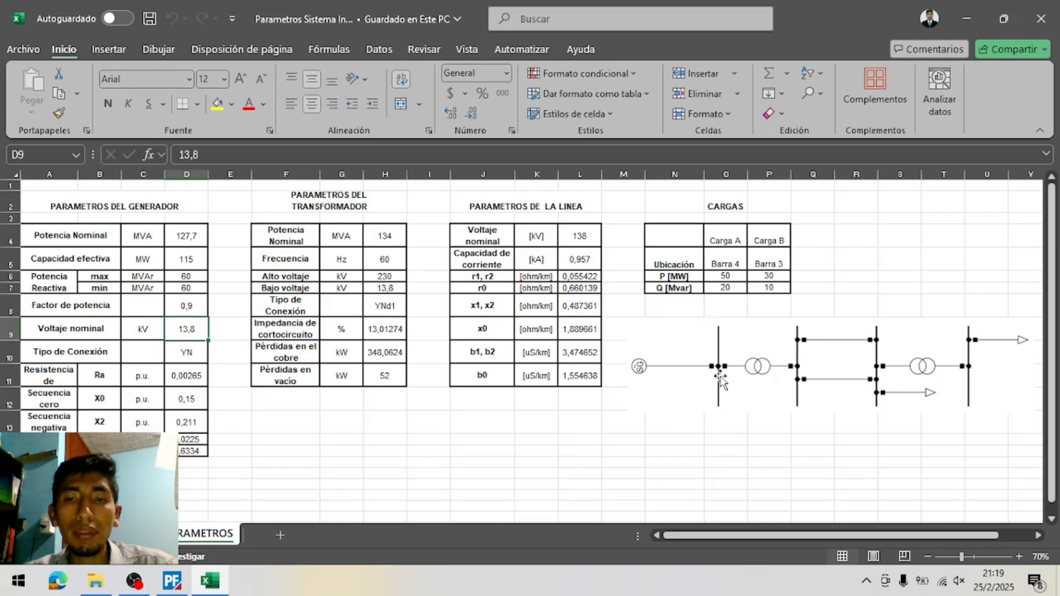
left_click(369, 212)
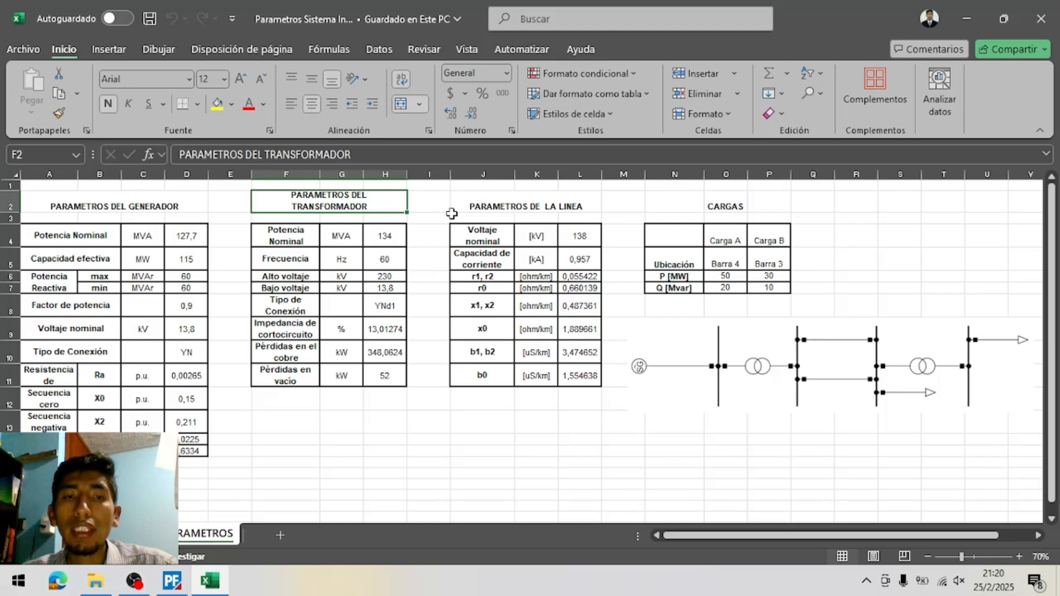
left_click(769, 367)
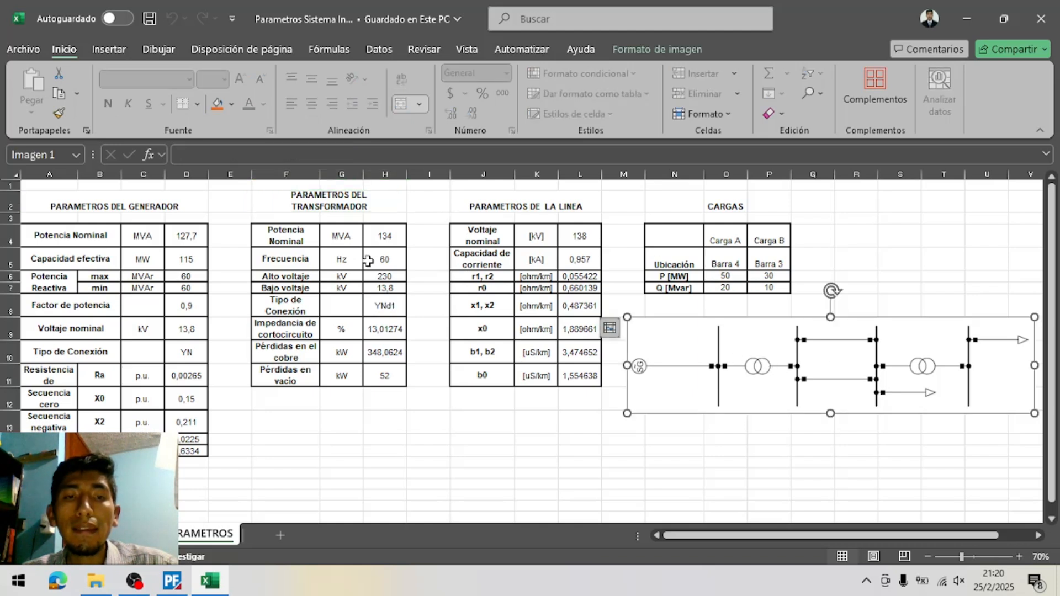
left_click(385, 277)
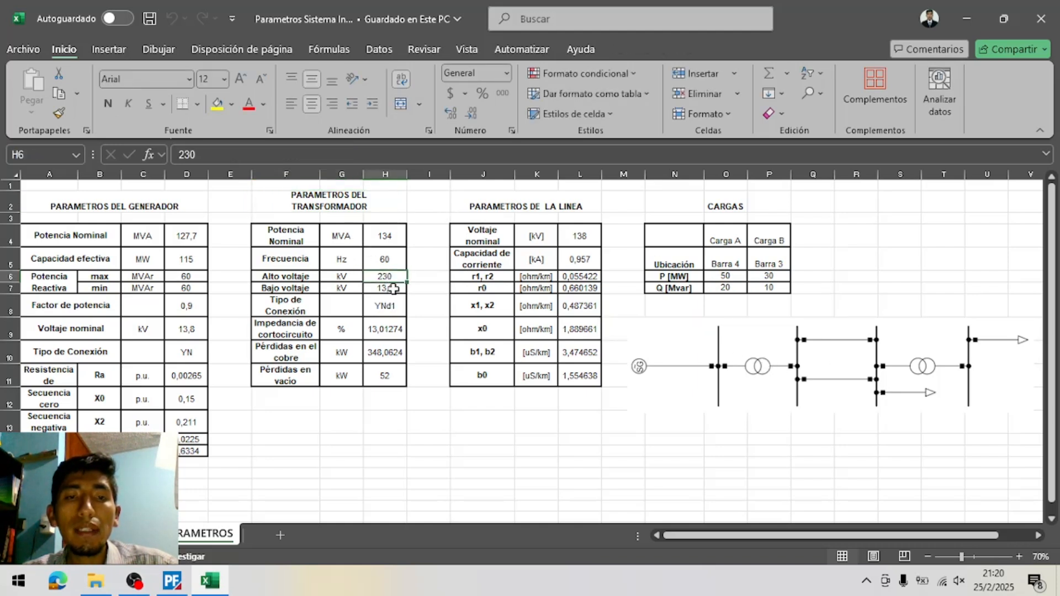
left_click(394, 289)
left_click(400, 278)
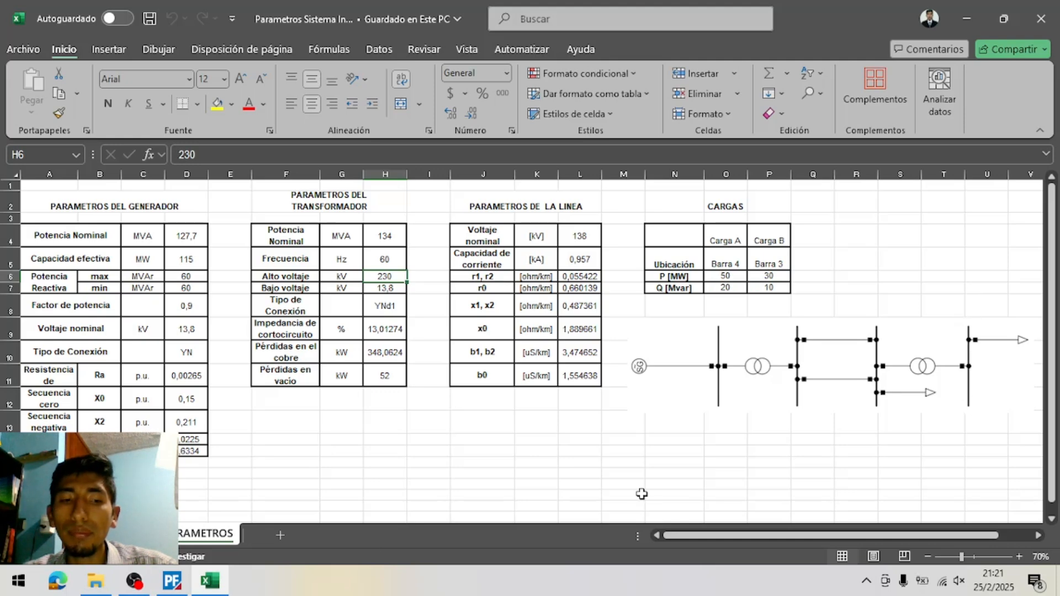
left_click(172, 580)
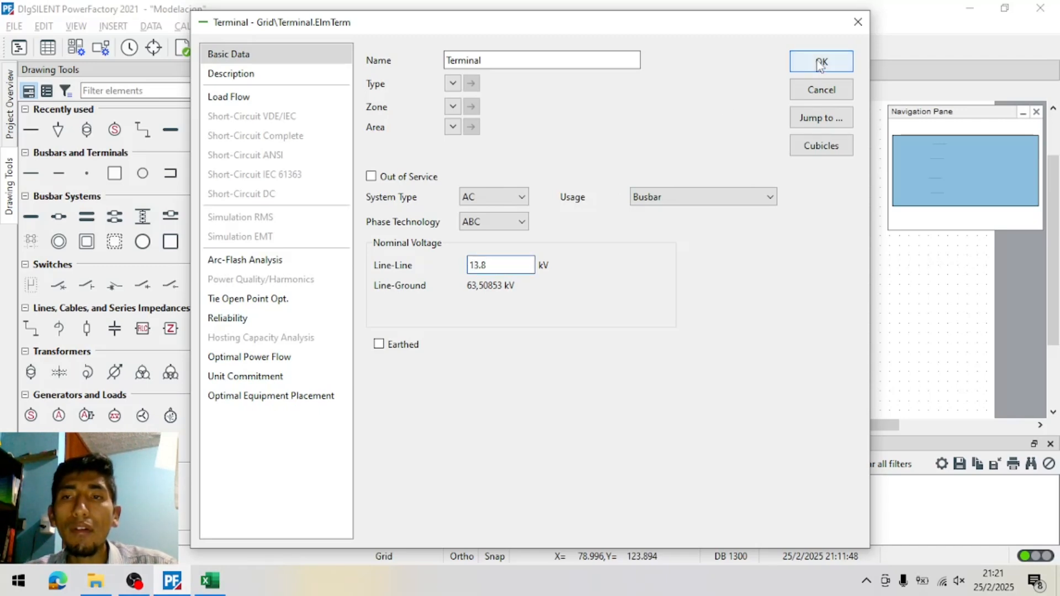
left_click(821, 62)
Open the second busbar's data and edit its line-line nominal voltage
double_click(579, 238)
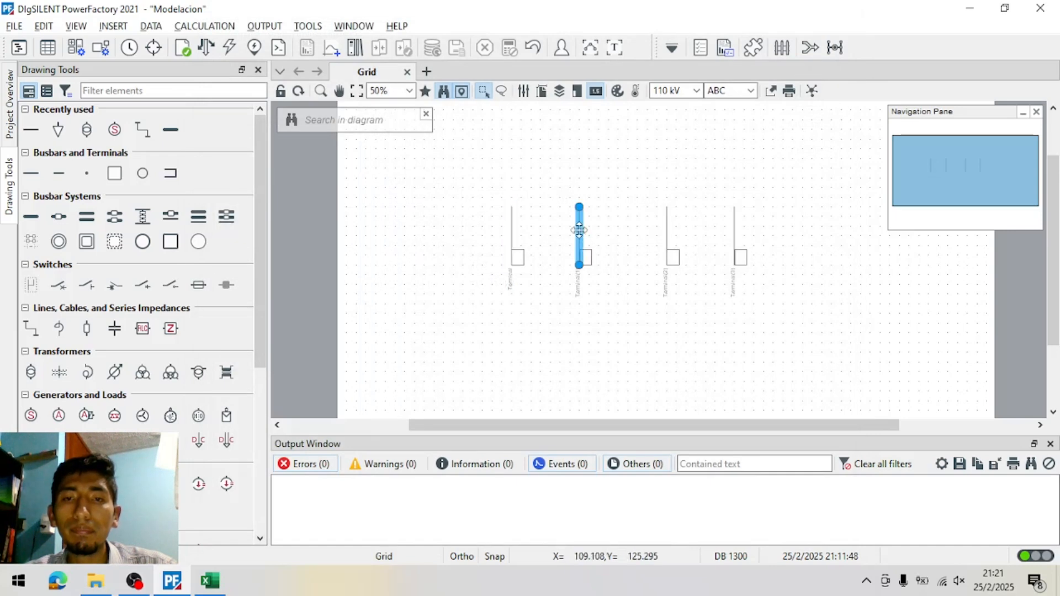
double_click(513, 265)
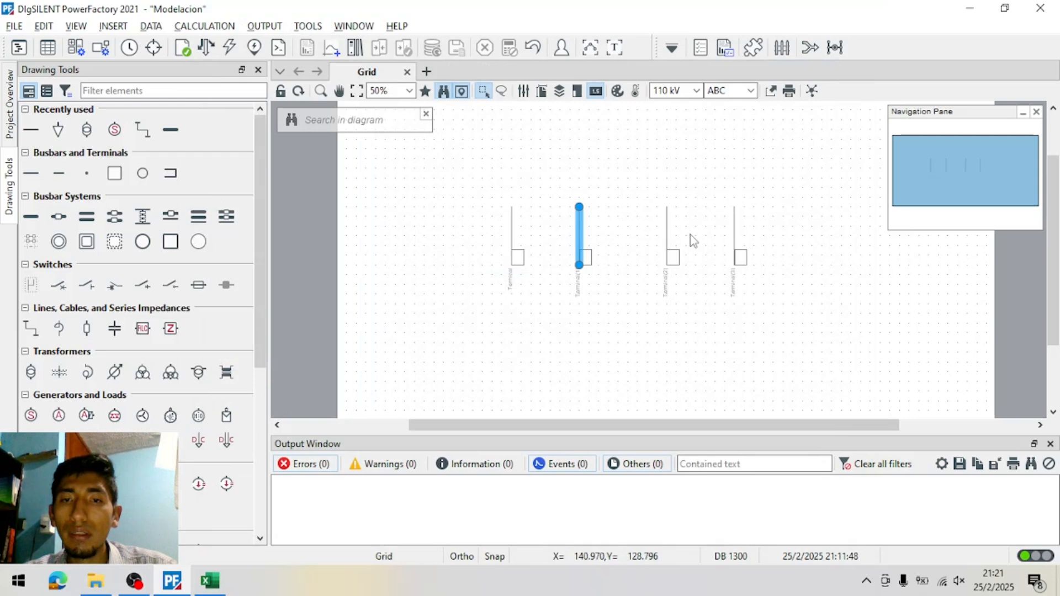
Open the third busbar's data, edit its line-line nominal voltage and confirm the dialog
double_click(668, 232)
left_click_drag(506, 267, 387, 277)
key("Return")
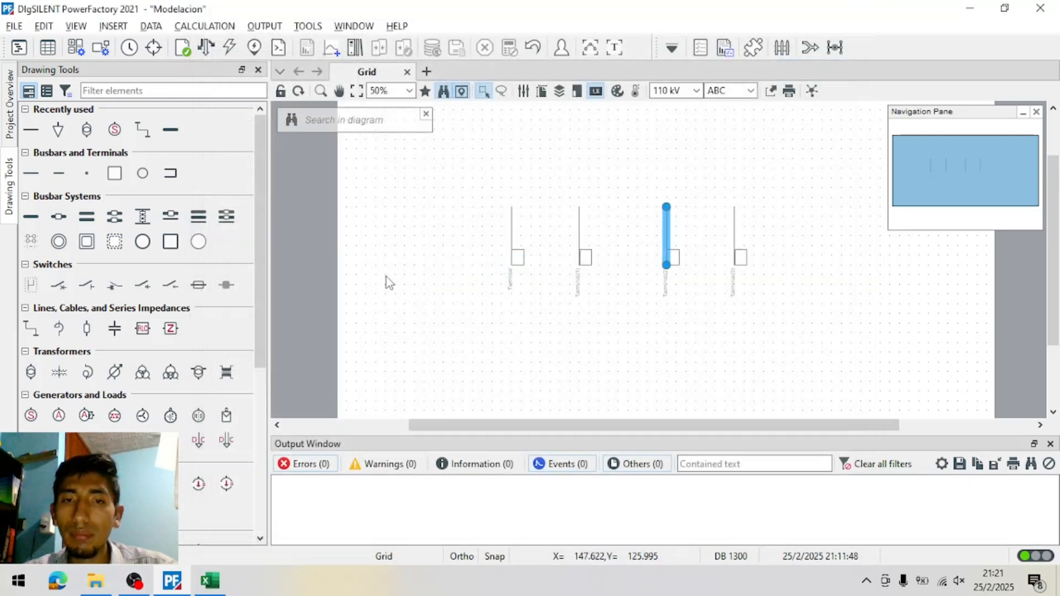
Set the fourth busbar's line-line nominal voltage to 13.8 kV
left_click(730, 227)
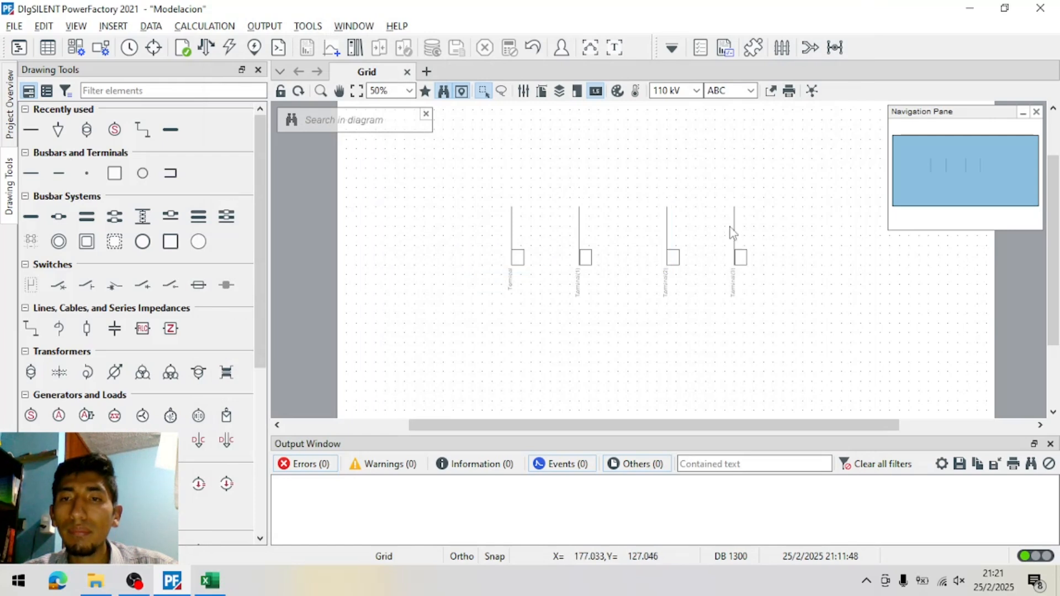
double_click(734, 227)
left_click_drag(514, 265, 467, 266)
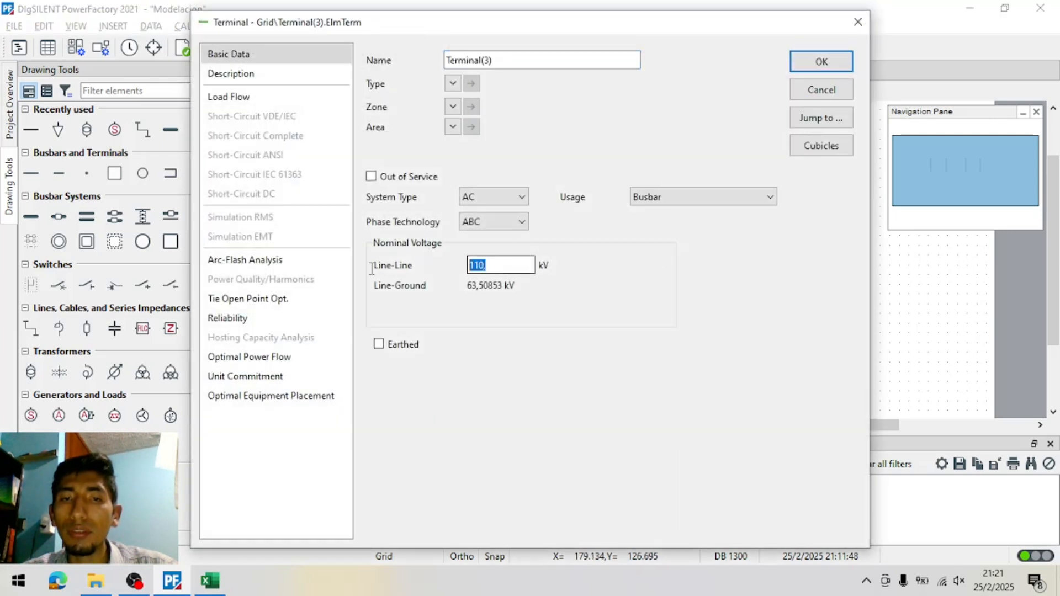
type("13,8")
key("Return")
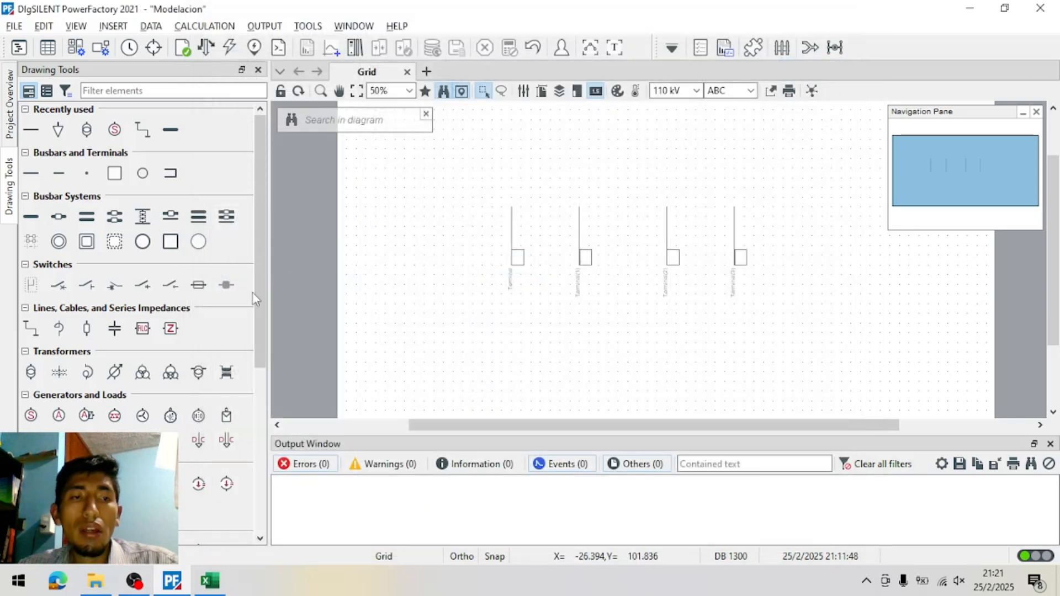
Place a synchronous generator connected to the first busbar
left_click(32, 420)
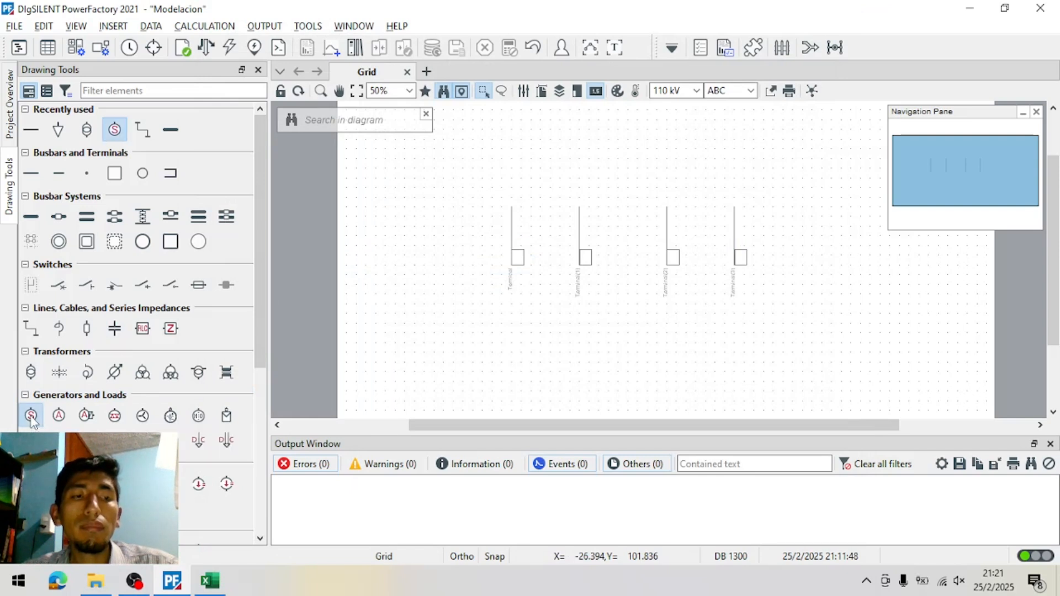
left_click(512, 235)
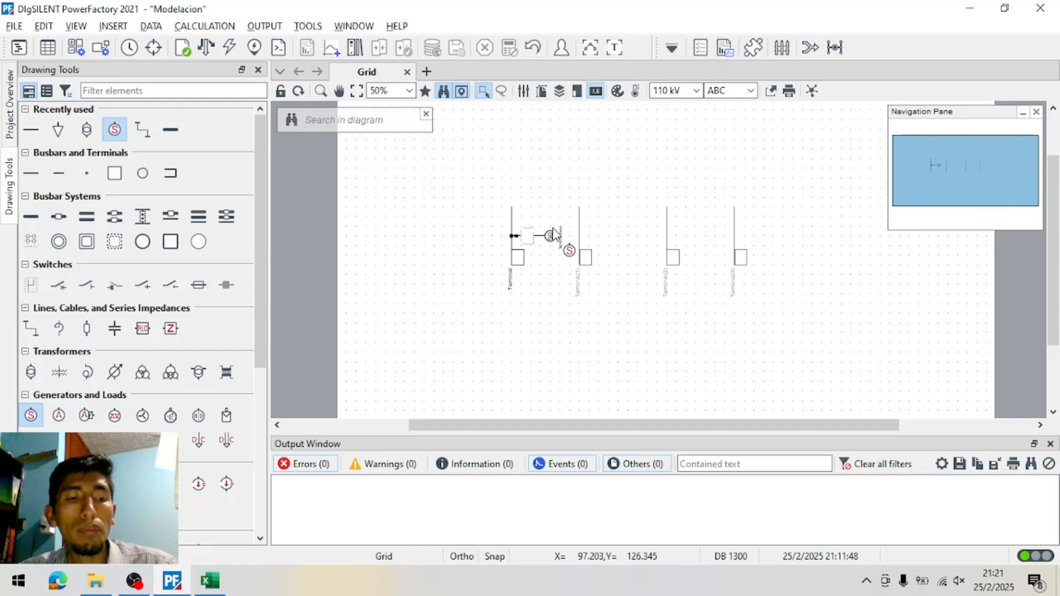
key("Escape")
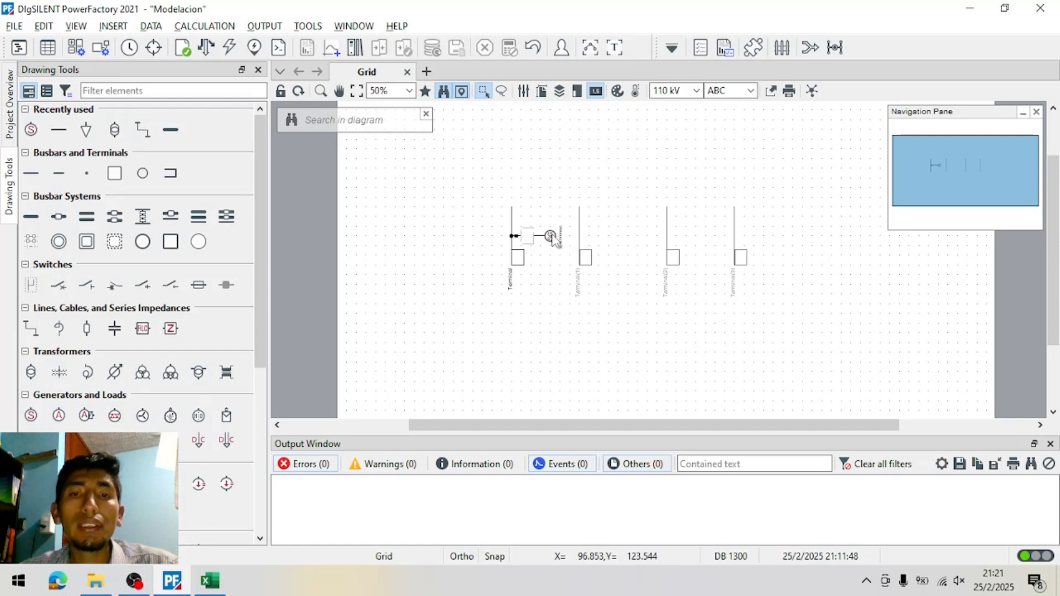
Move the synchronous generator to the outer side of the first busbar, following the single-line diagram in the Excel sheet
mouse_move(553, 238)
left_mouse_down()
mouse_move(458, 243)
mouse_move(553, 238)
left_mouse_up()
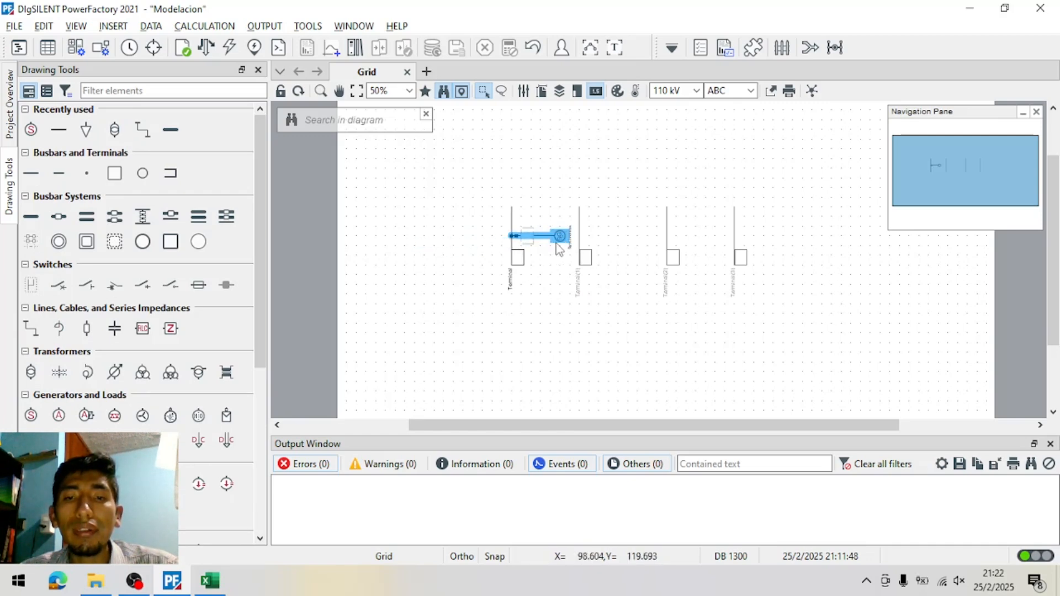
left_click(211, 581)
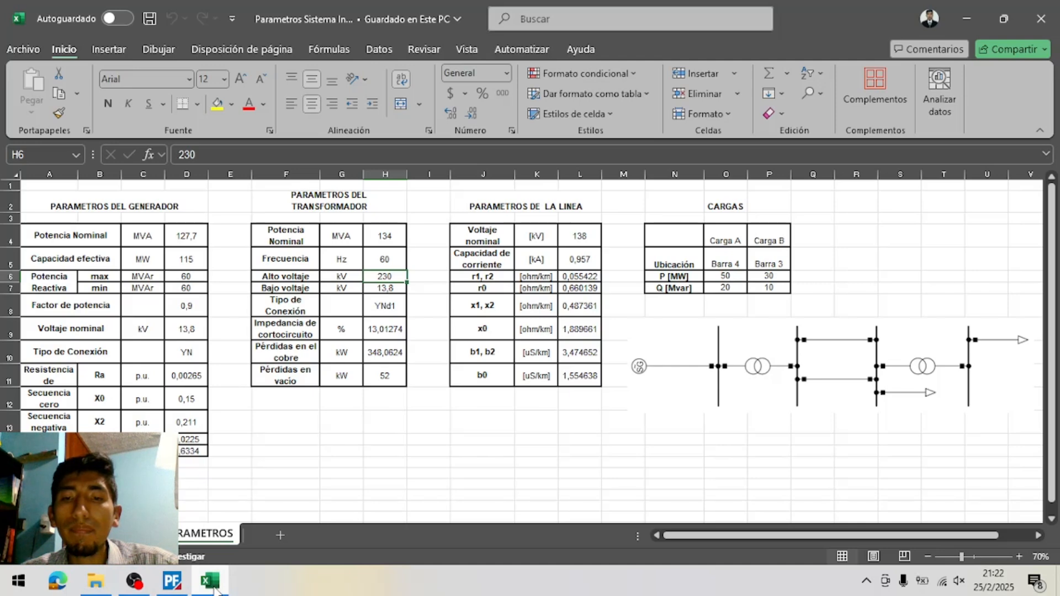
left_click(216, 589)
left_click_drag(553, 239, 476, 251)
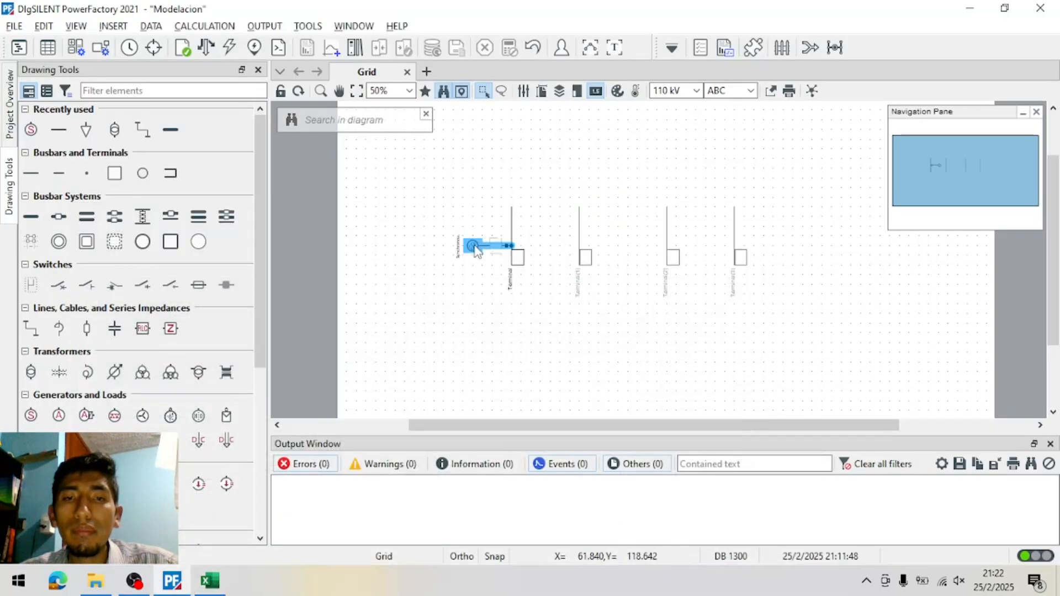
left_click(574, 361)
Check the Excel single-line diagram again and shift the generator slightly upward to the middle of the first busbar
left_click(211, 581)
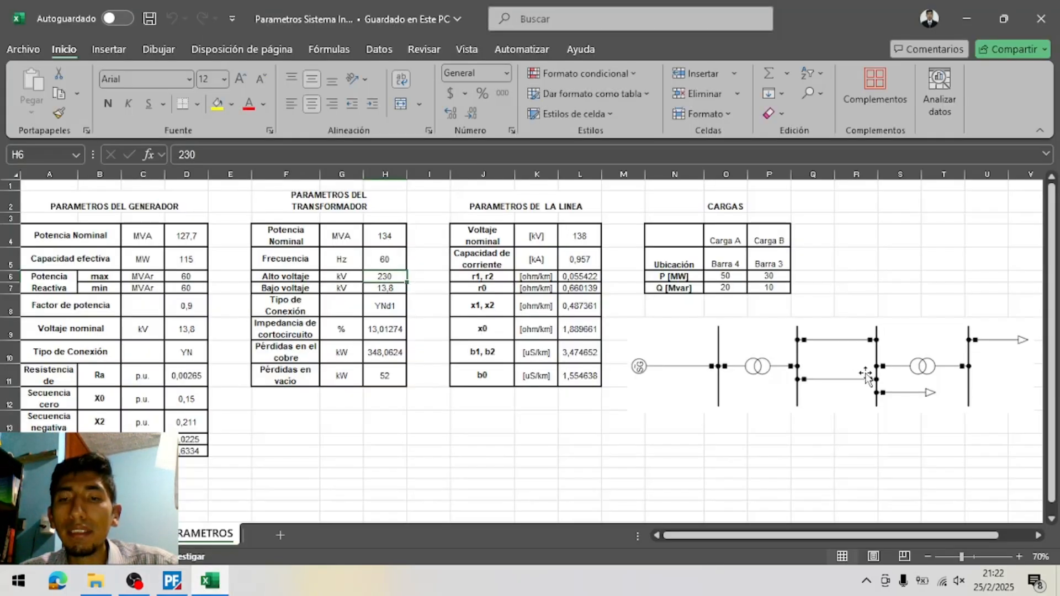
left_click(207, 587)
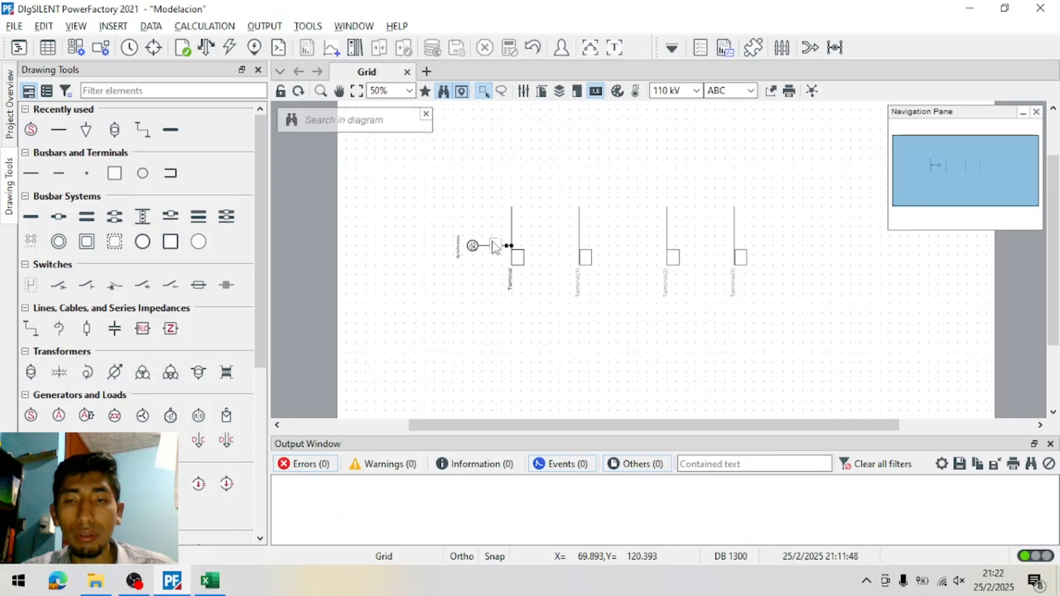
scroll(513, 244, "up", 5)
scroll(513, 244, "down", 5)
scroll(515, 250, "up", 4)
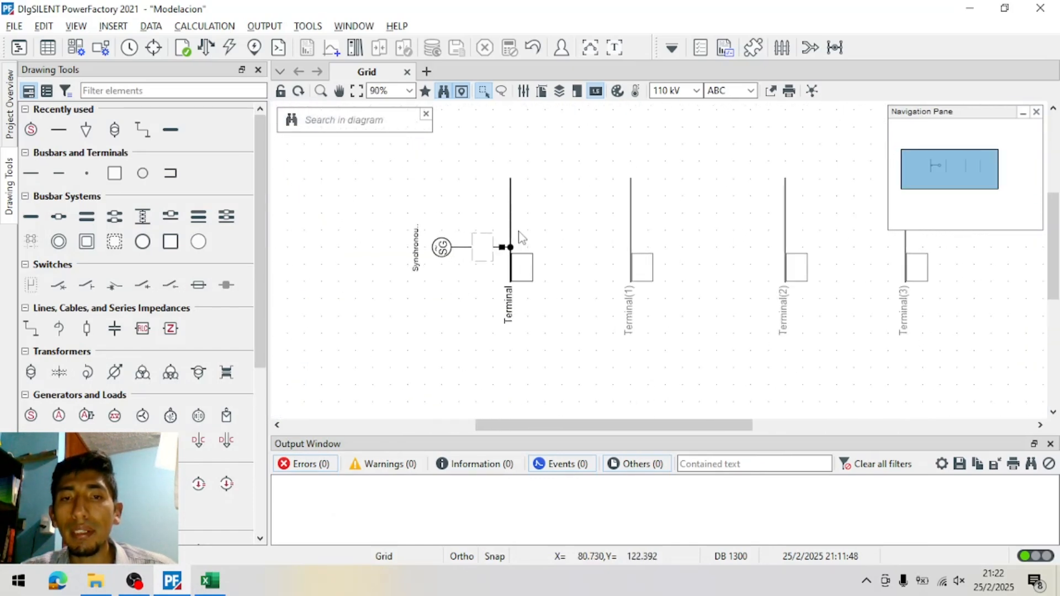
left_click(440, 246)
mouse_move(440, 246)
left_mouse_down()
mouse_move(438, 221)
mouse_move(440, 230)
left_mouse_up()
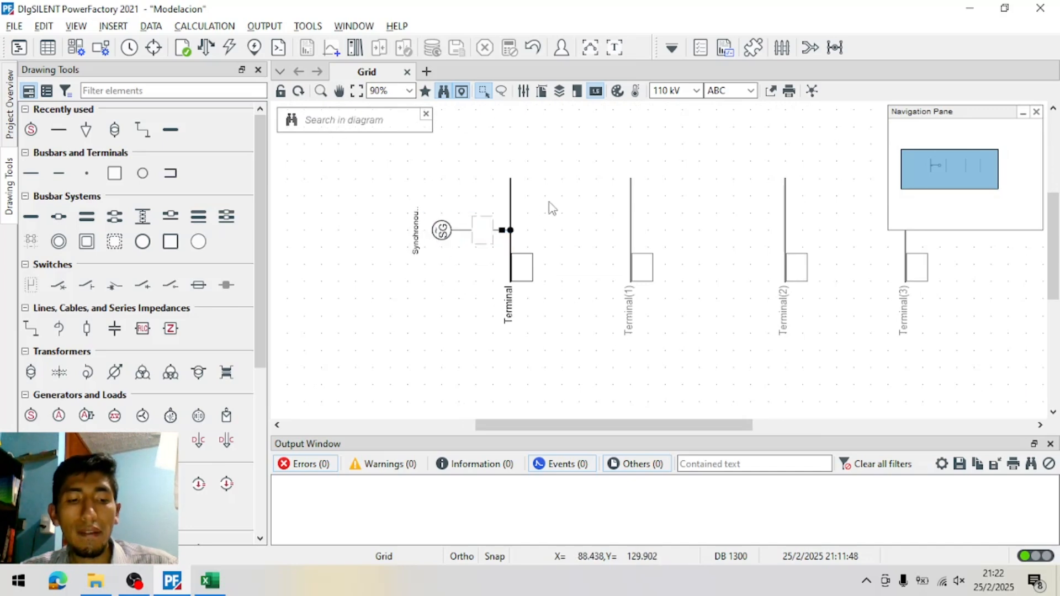
Try to connect a two-winding transformer between the second and first busbars, following the Excel single-line diagram
key("alt+Tab")
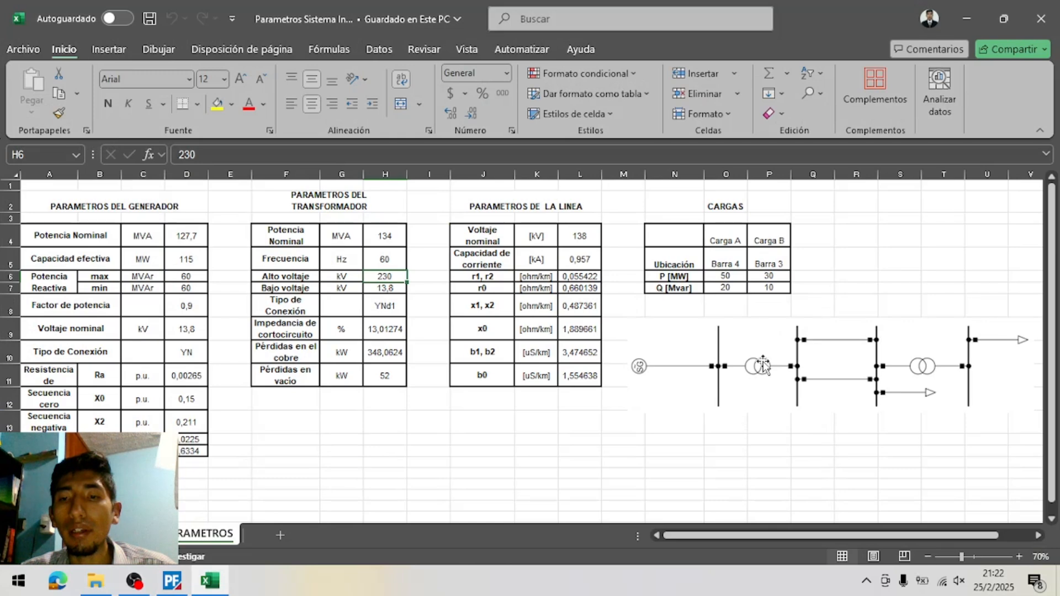
key("alt+Tab")
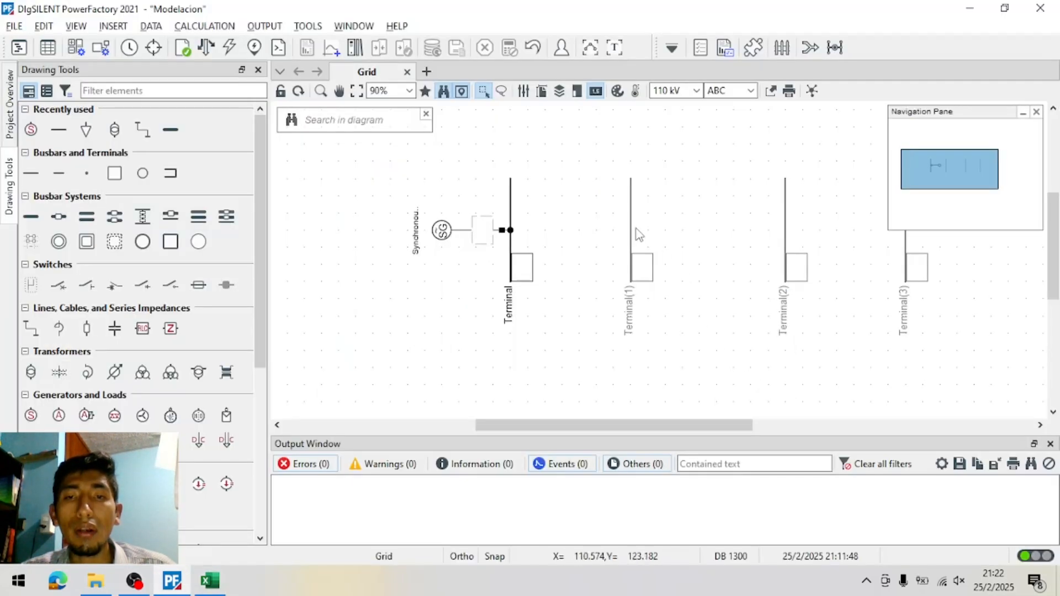
left_click(35, 374)
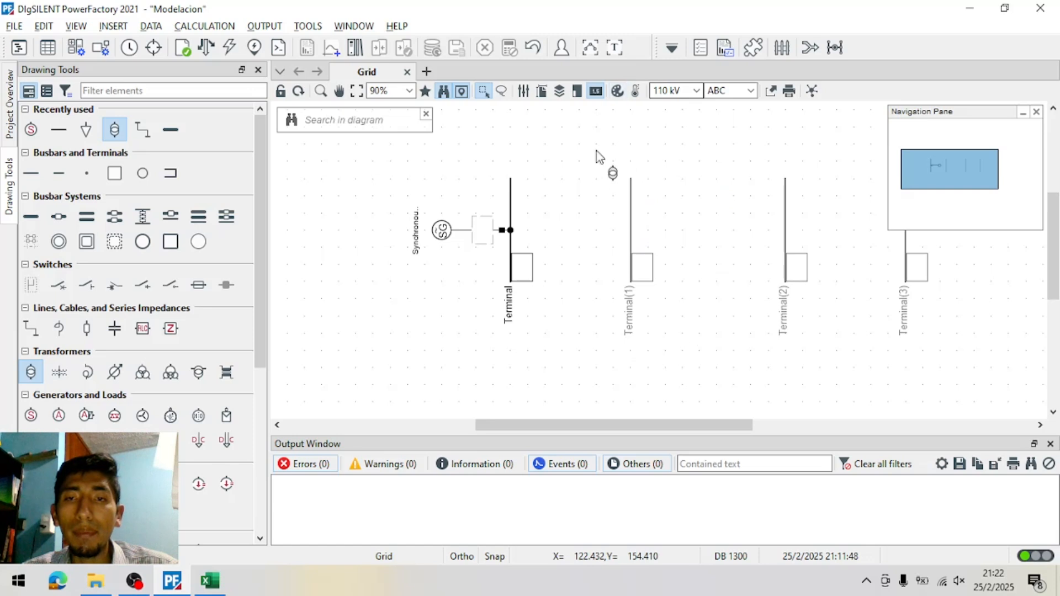
left_click(631, 229)
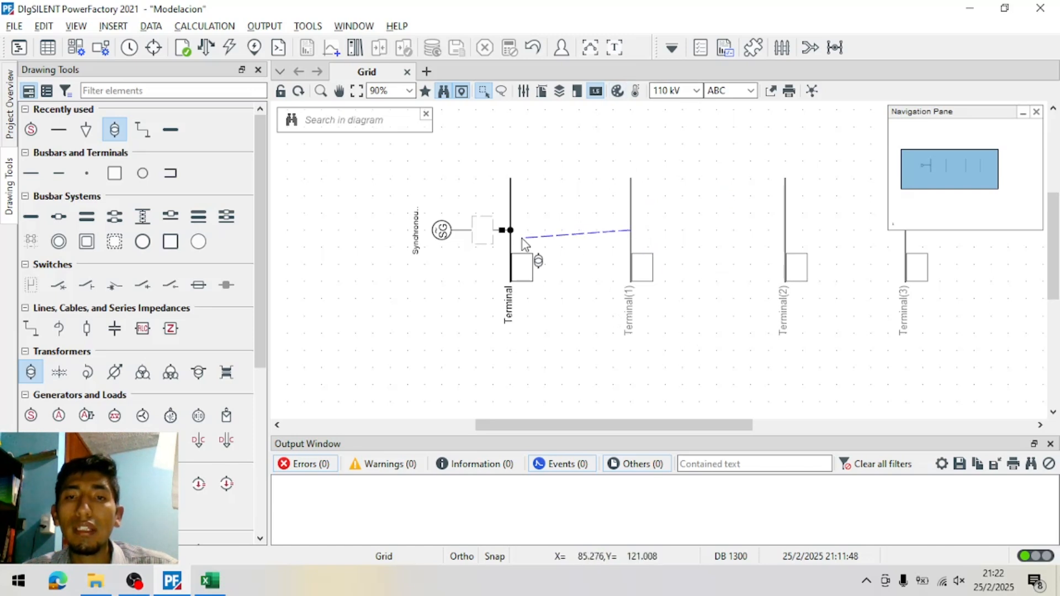
left_click(510, 211)
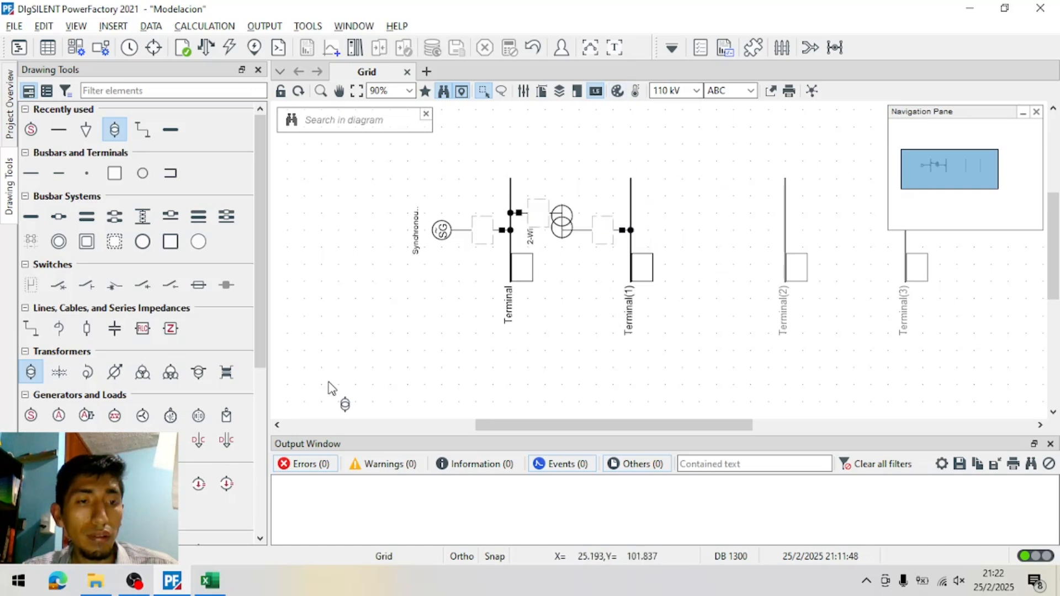
Move the first busbar together with its generator away from the second busbar to widen the gap for the transformer
left_click_drag(545, 360, 360, 170)
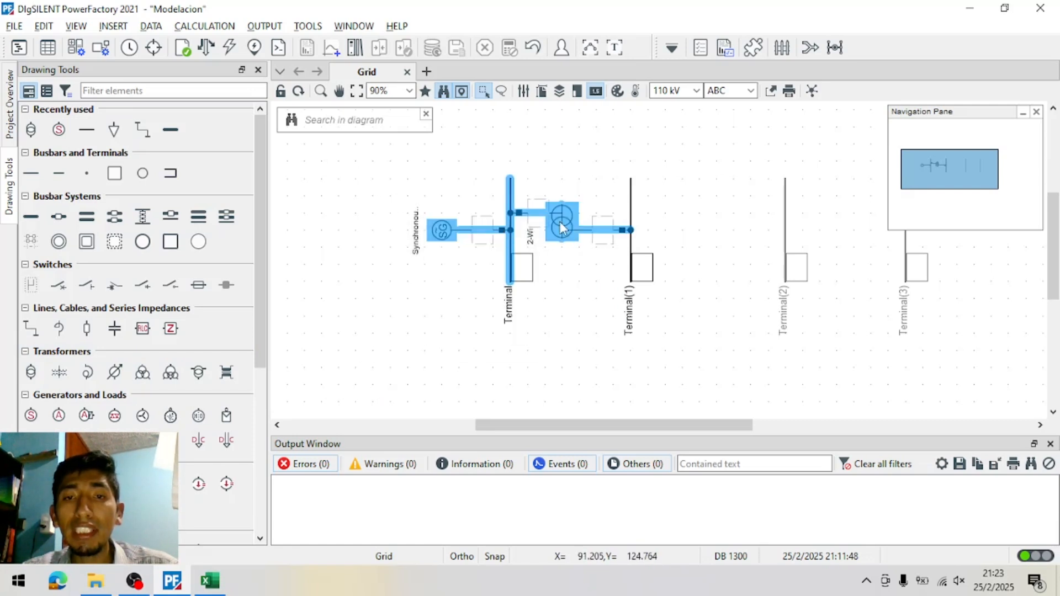
left_click_drag(510, 231, 561, 228)
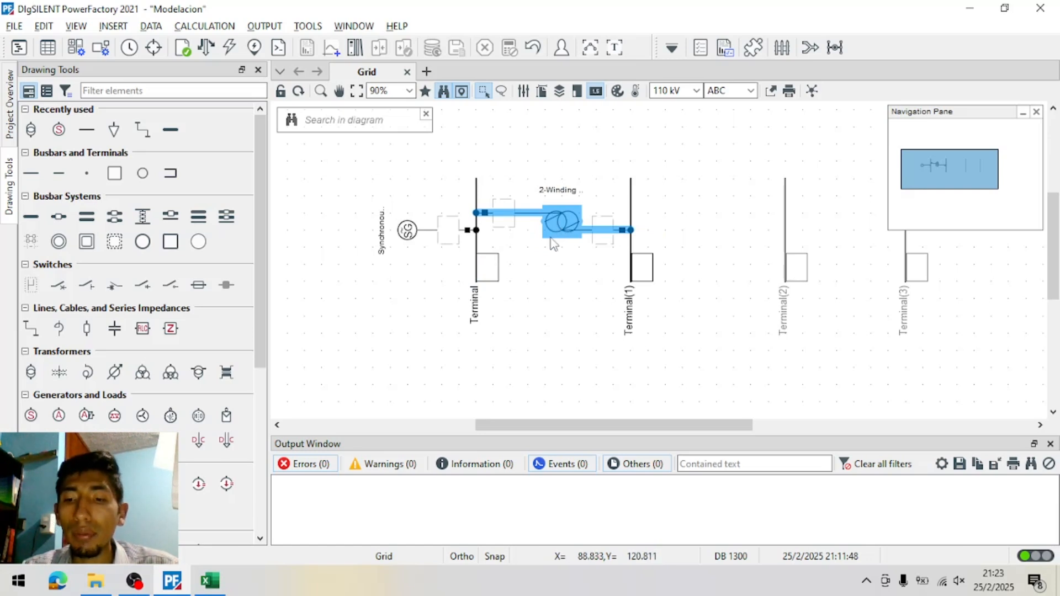
Delete the misaligned transformer and connect a new two-winding transformer between the second and first busbars, level with the generator
key("Delete")
left_click(550, 325)
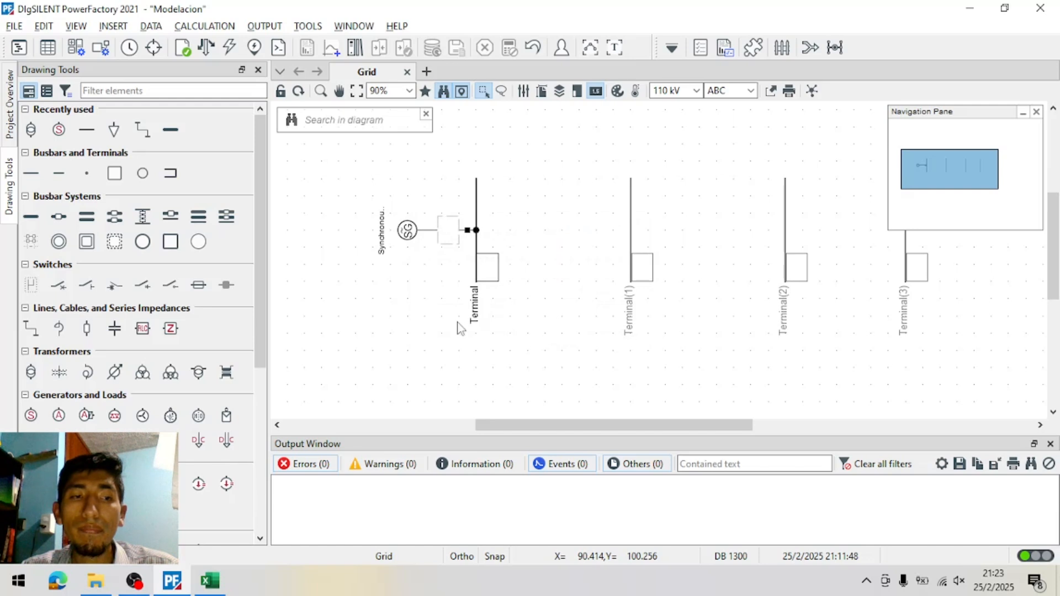
left_click(31, 373)
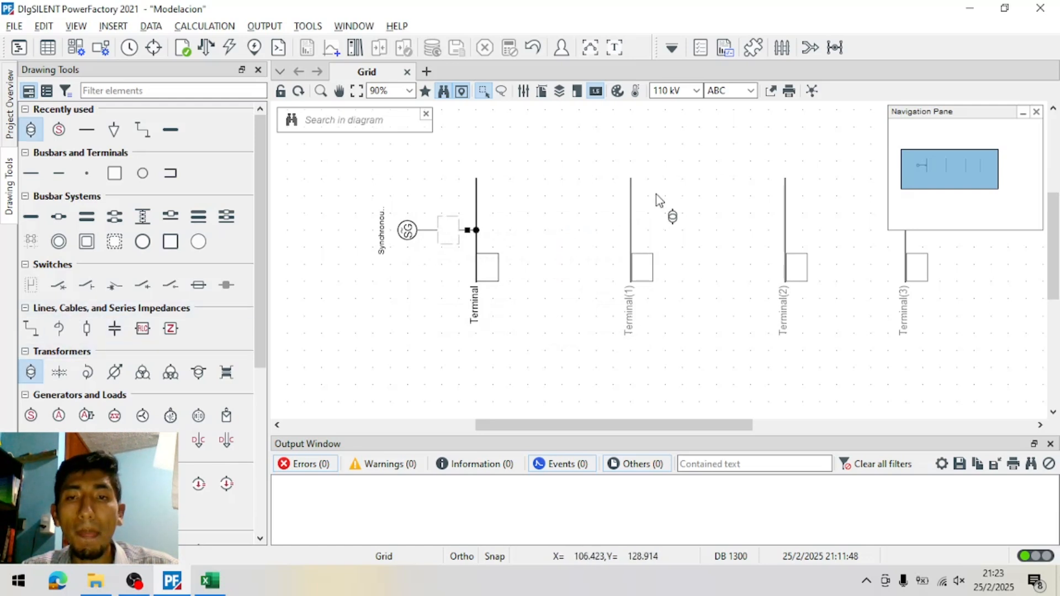
left_click(632, 242)
left_click(478, 238)
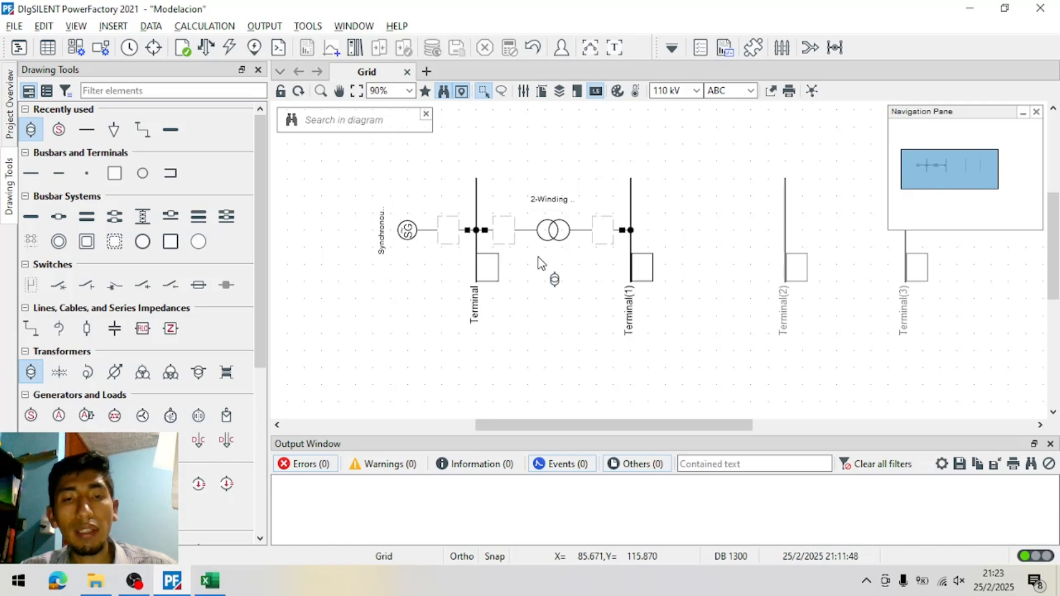
key("Escape")
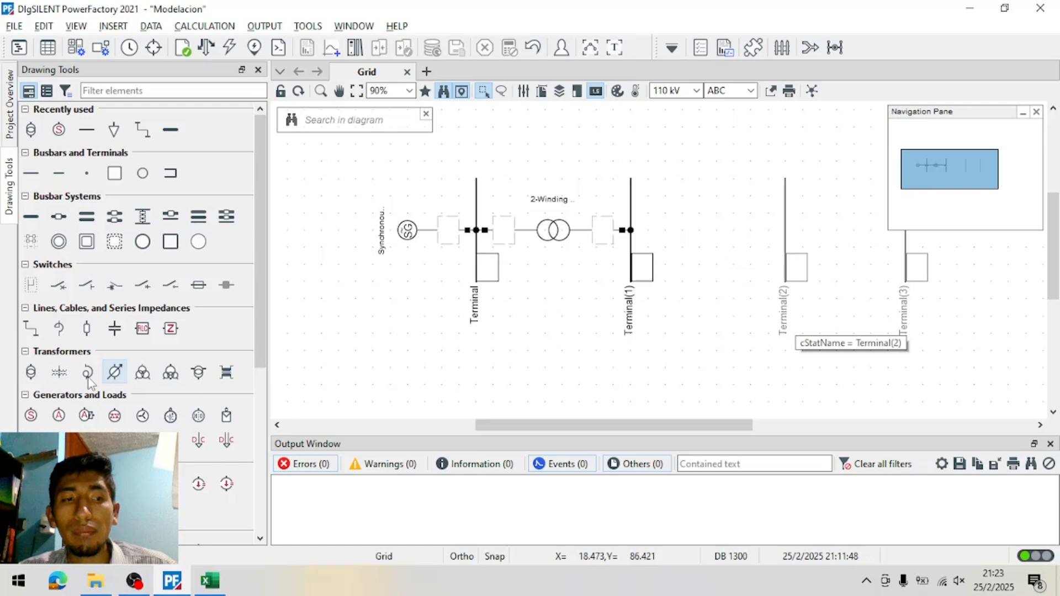
Move the Navigation Pane clear of the fourth busbar and connect a two-winding transformer between the third and fourth busbars
left_click(39, 376)
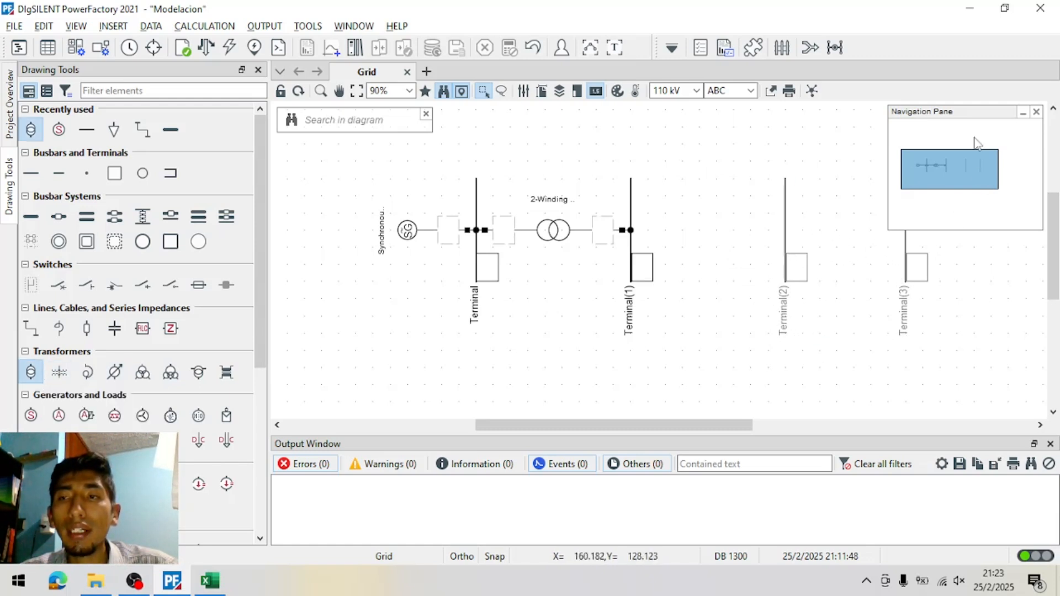
left_click(1022, 116)
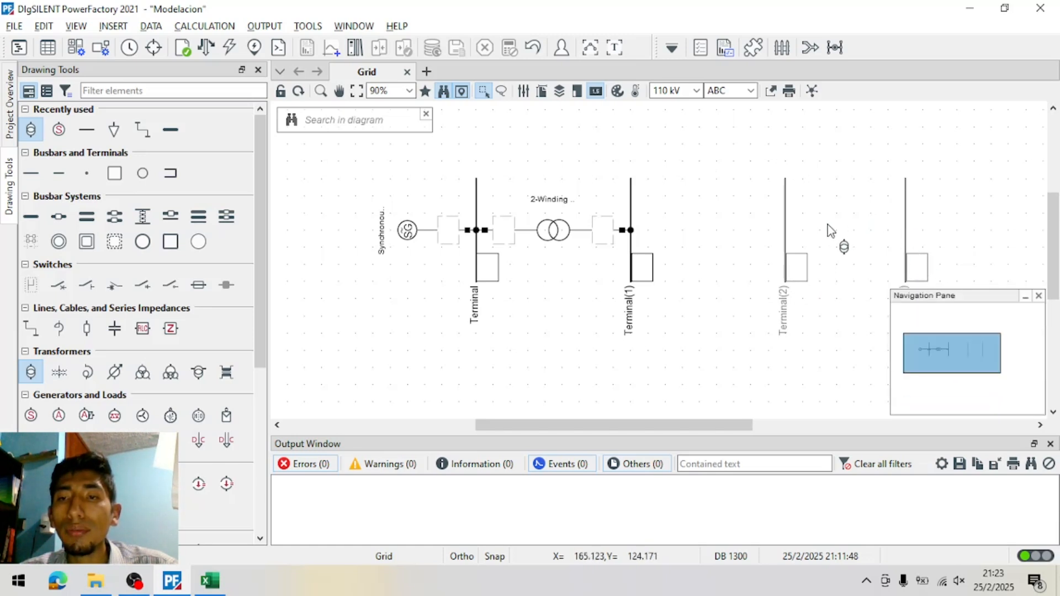
left_click(786, 232)
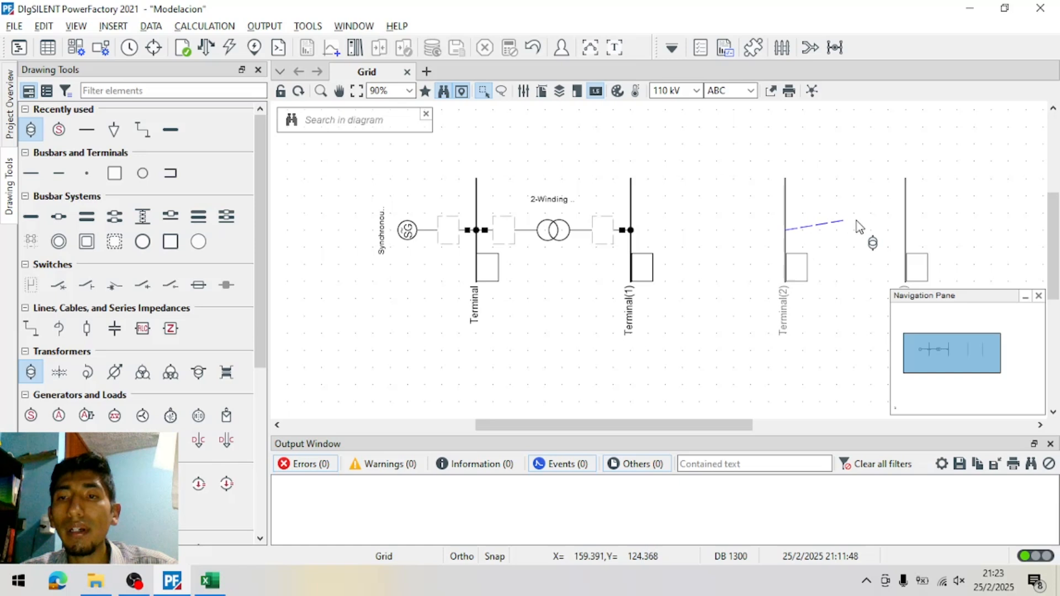
left_click(906, 230)
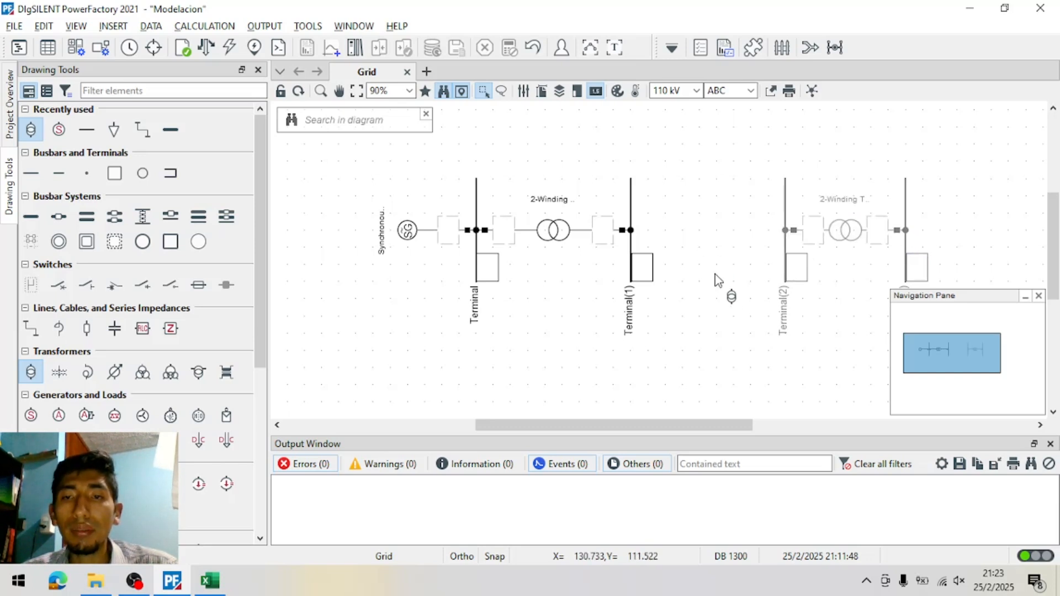
key("Escape")
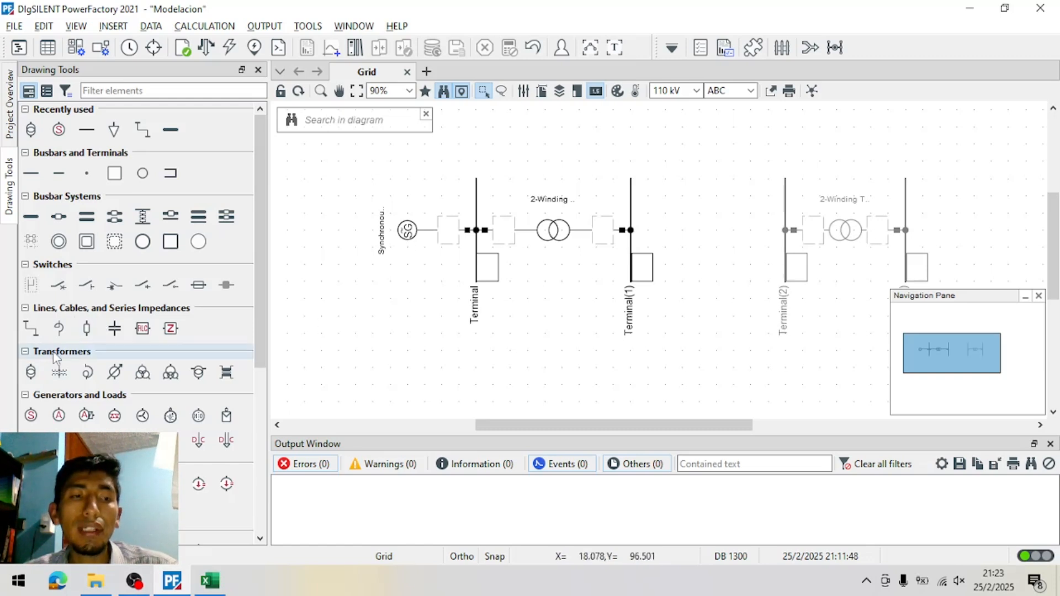
Draw two parallel lines between the second and third busbars, one above and one below the transformer level
left_click(30, 330)
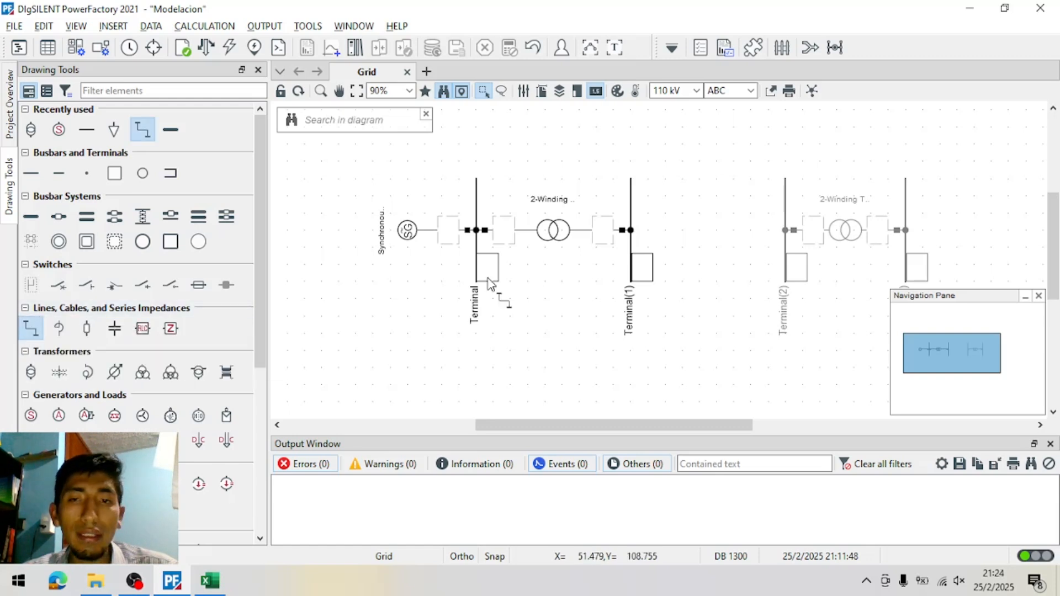
left_click(631, 196)
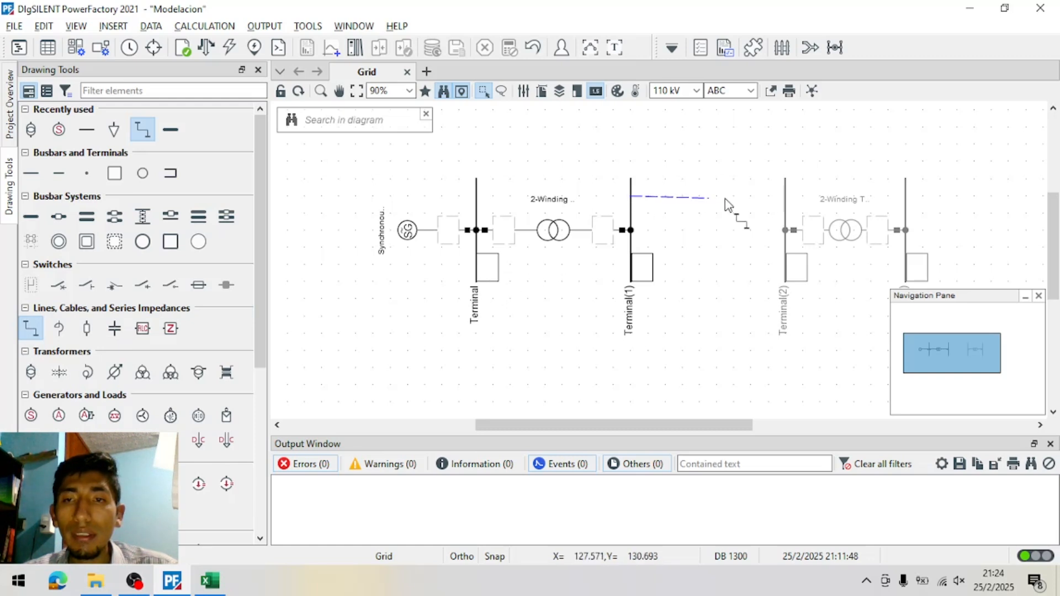
left_click(786, 195)
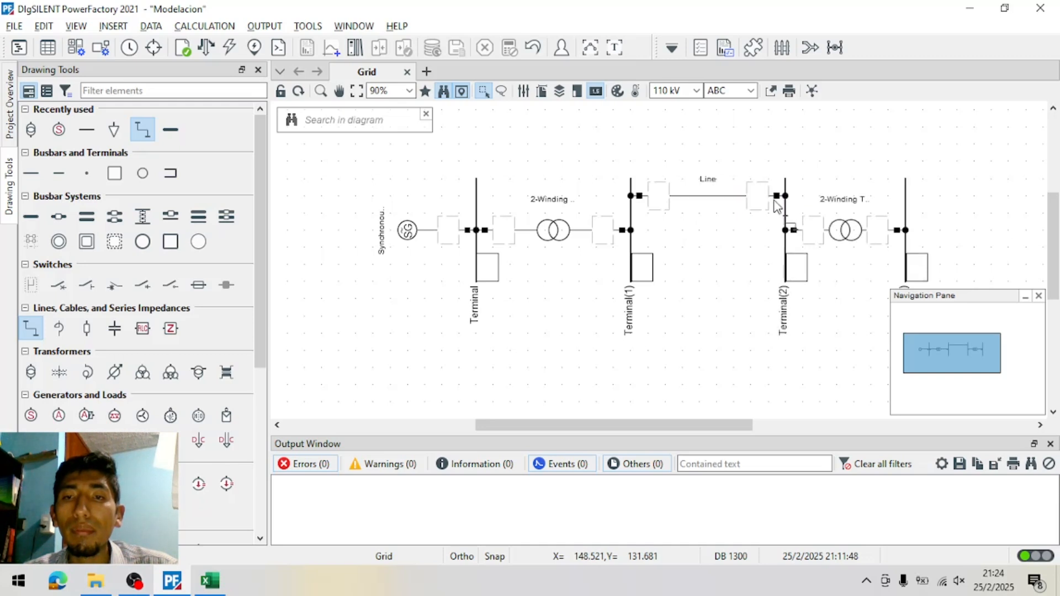
left_click(787, 253)
left_click(631, 247)
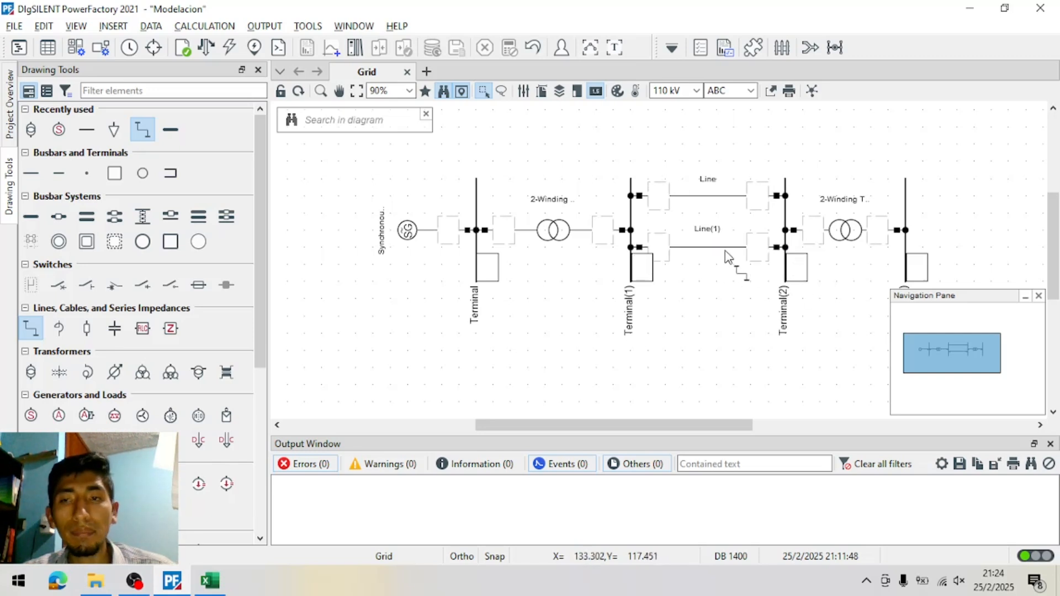
key("Escape")
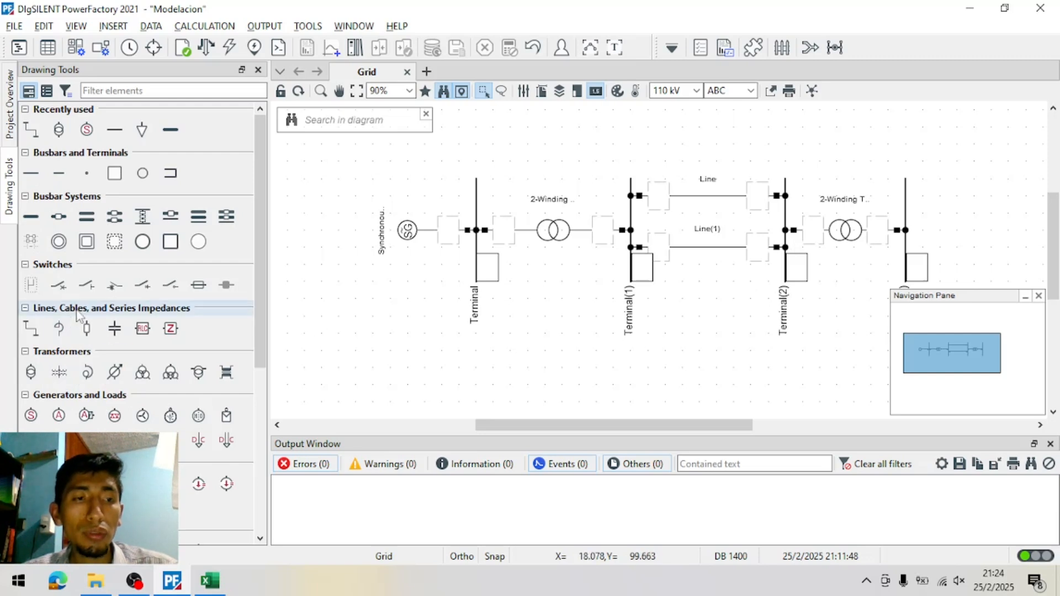
Connect a general load to the third busbar and another to the fourth busbar, and minimise the Navigation Pane
scroll(76, 319, "down", 1)
left_click(86, 393)
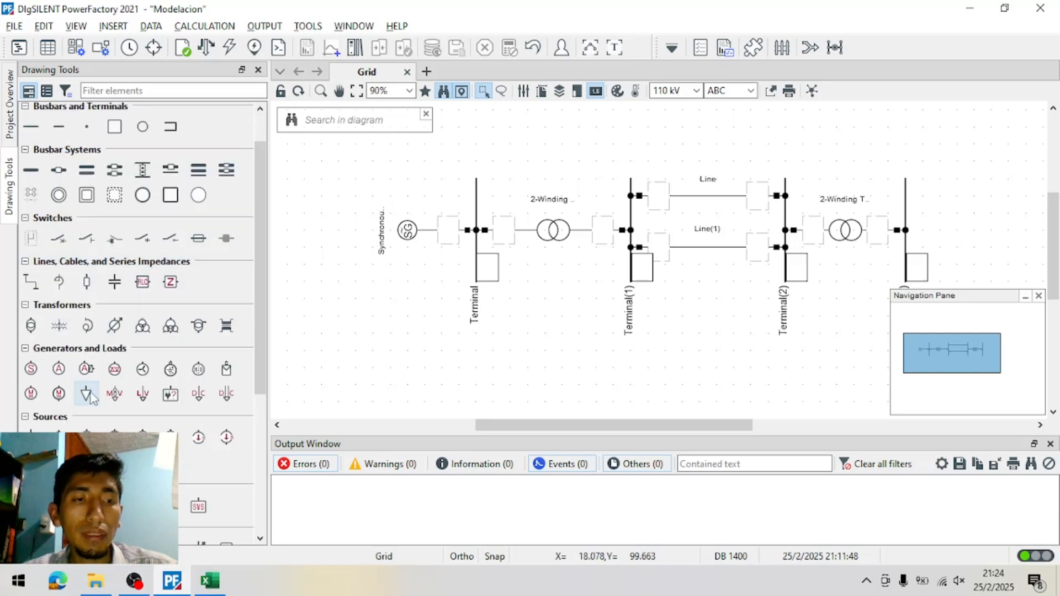
left_click(788, 271)
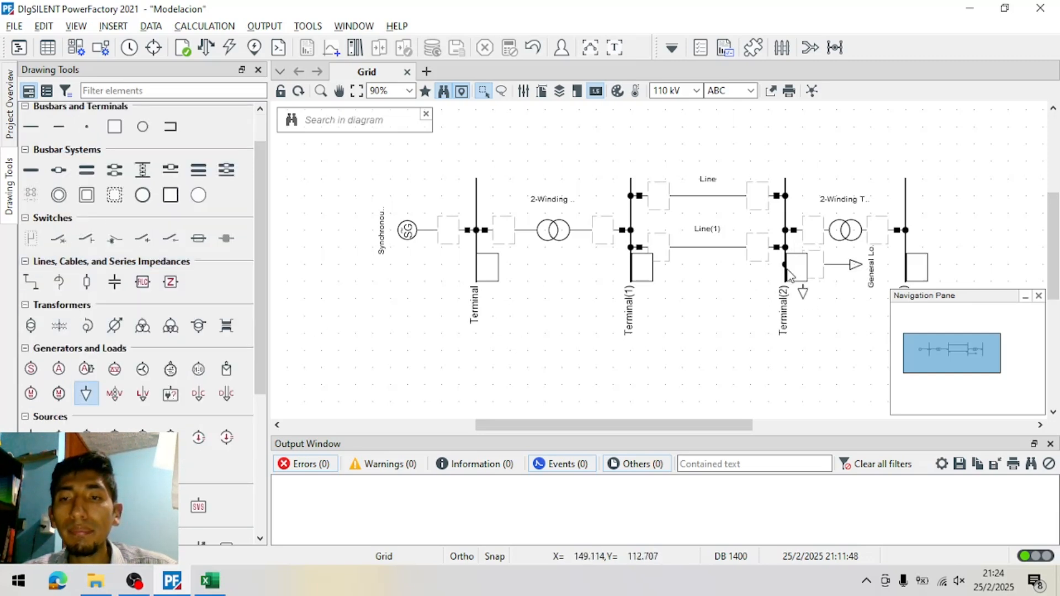
left_click(911, 198)
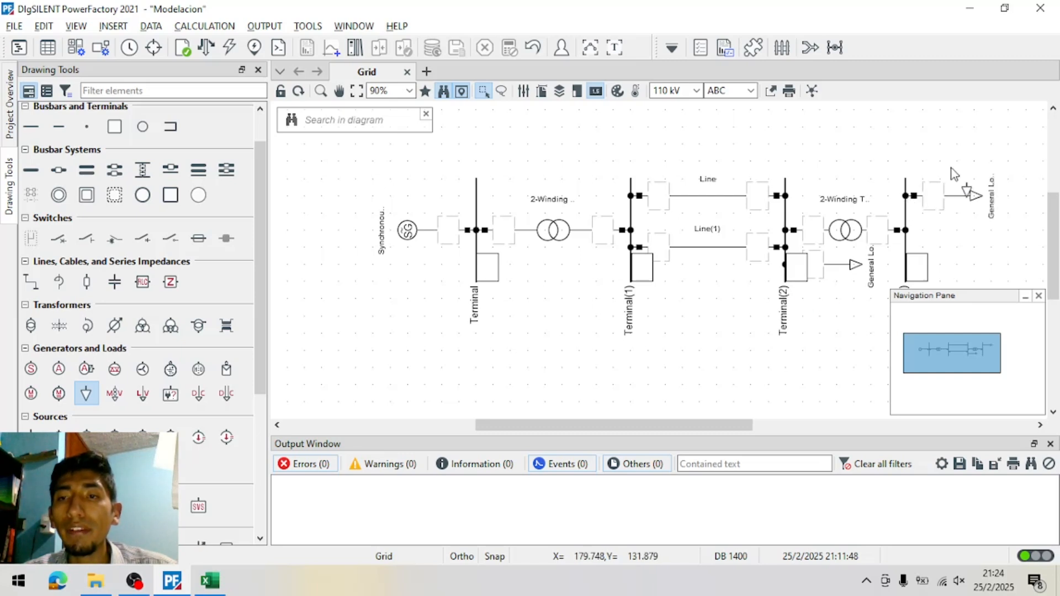
left_click(1025, 297)
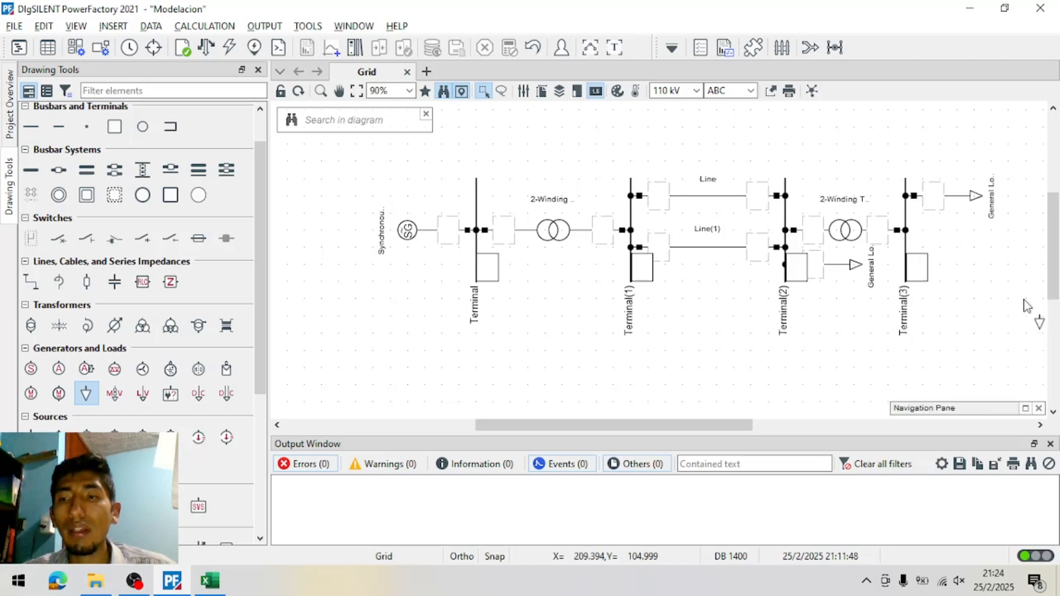
key("Escape")
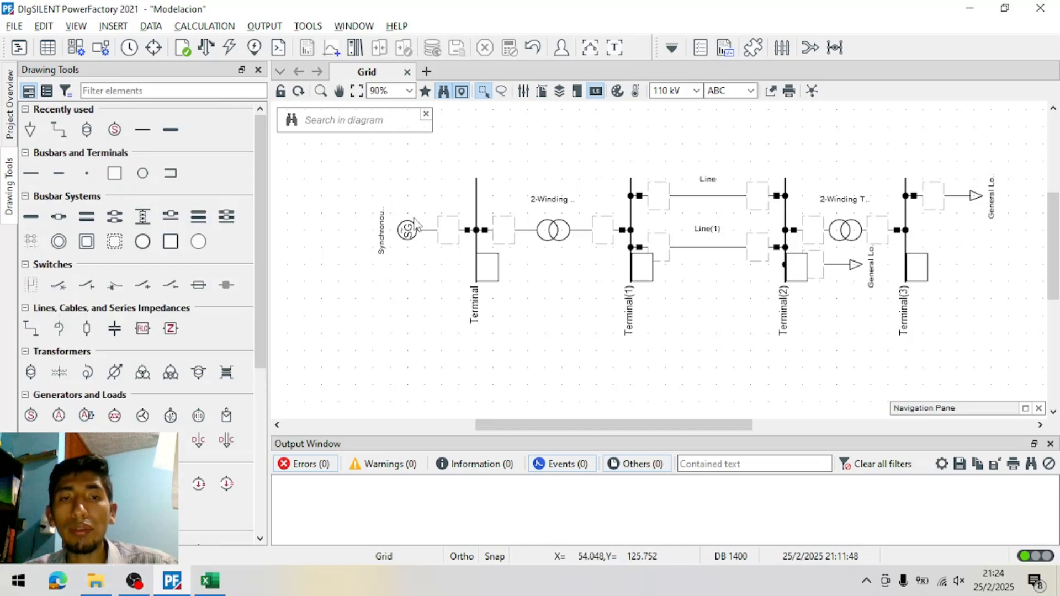
Rename the synchronous machine as Generador
left_click(409, 231)
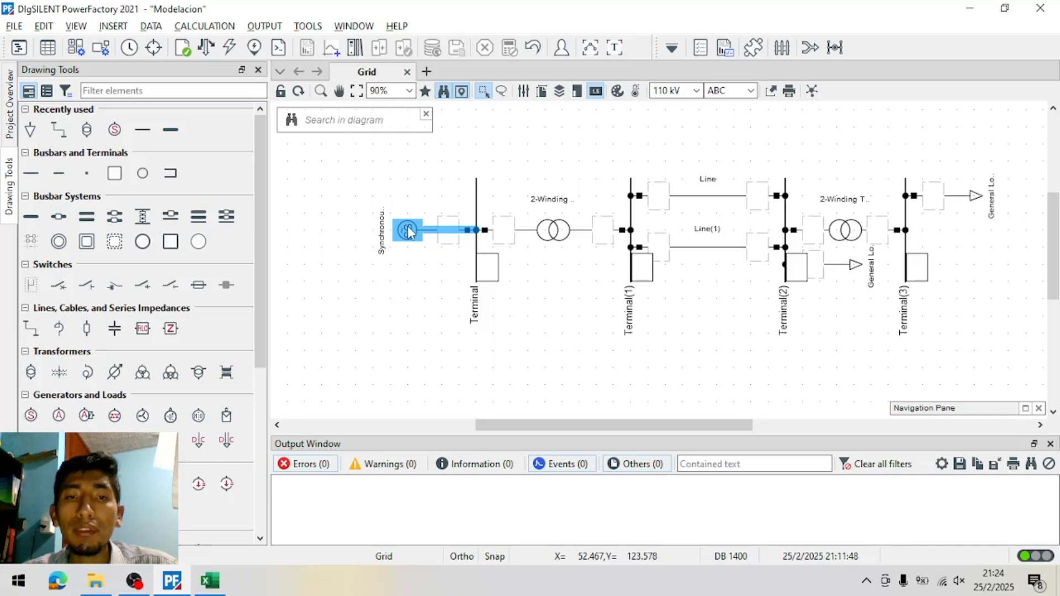
double_click(408, 230)
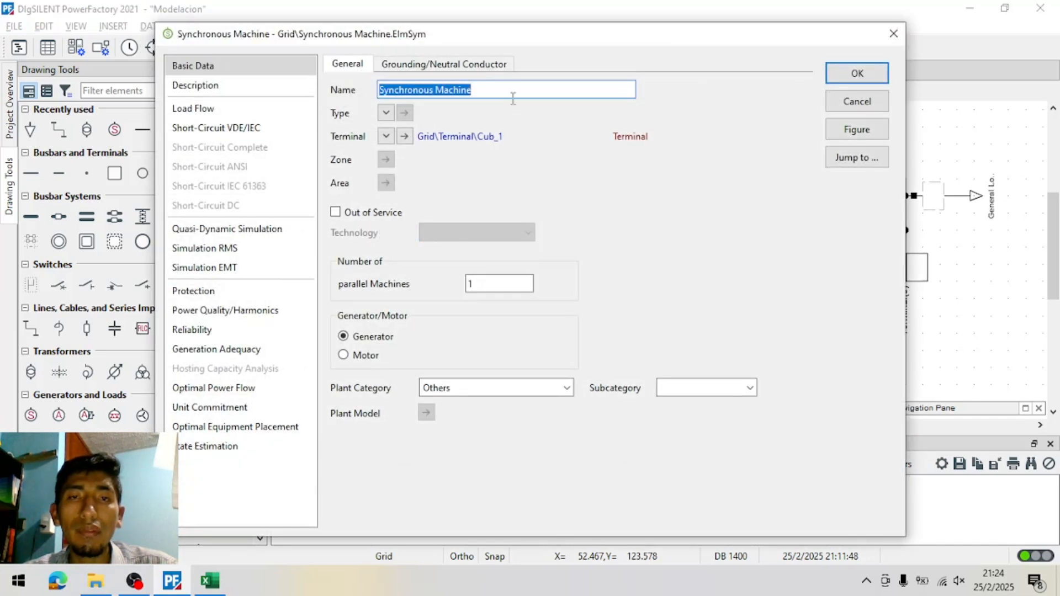
type("Generador")
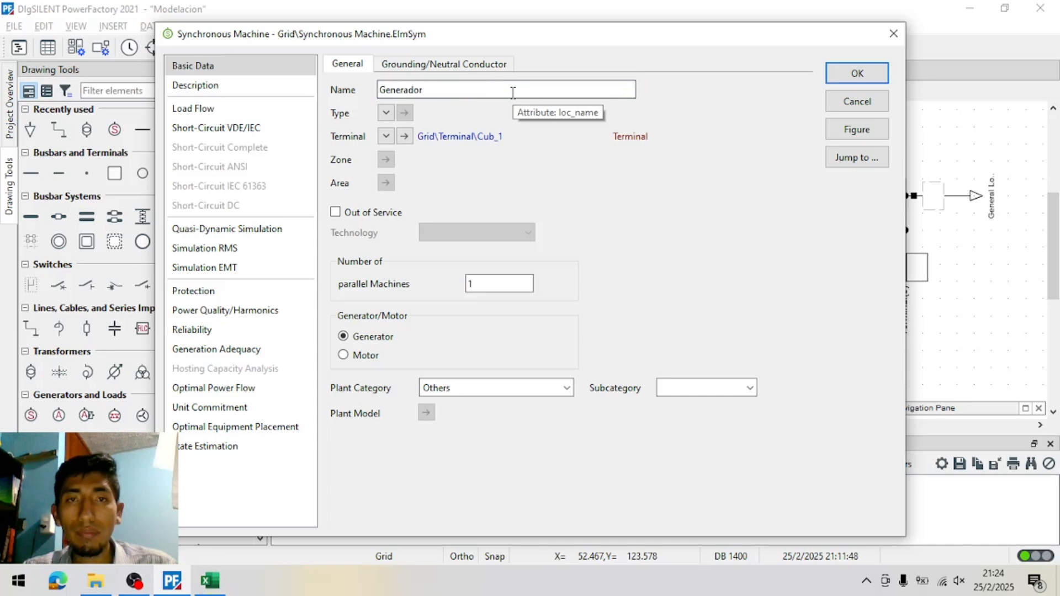
left_click(857, 74)
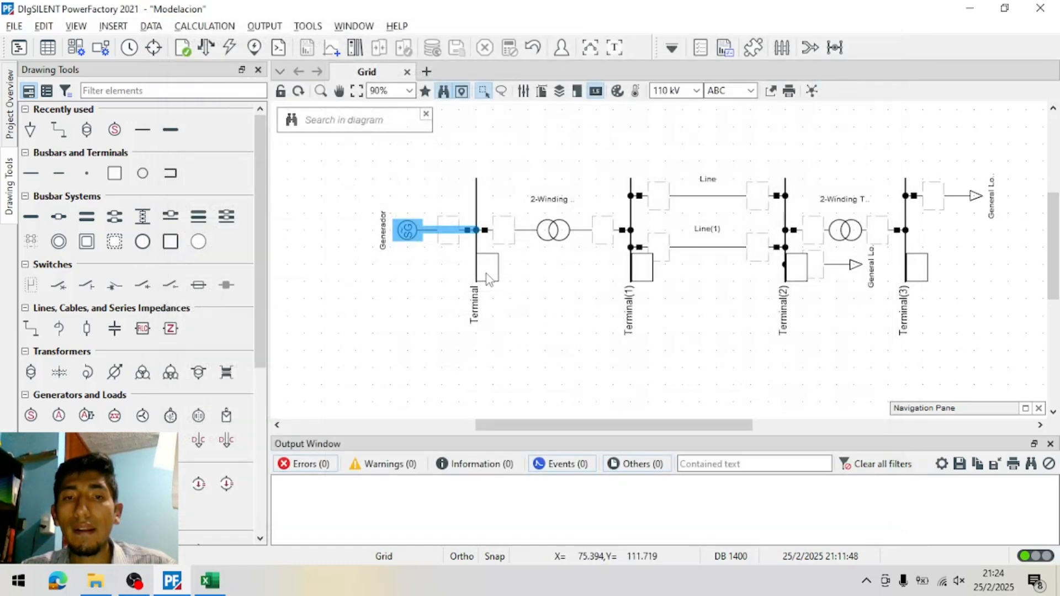
Rename the busbar beside the generator as Bus1 and the second busbar as Bus2
double_click(476, 261)
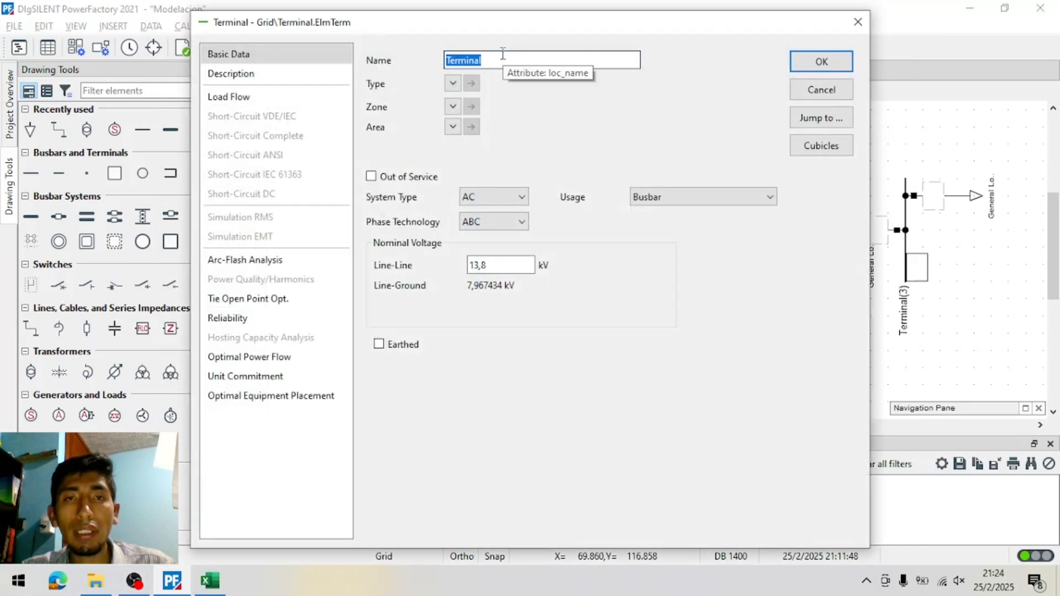
type("Bus1")
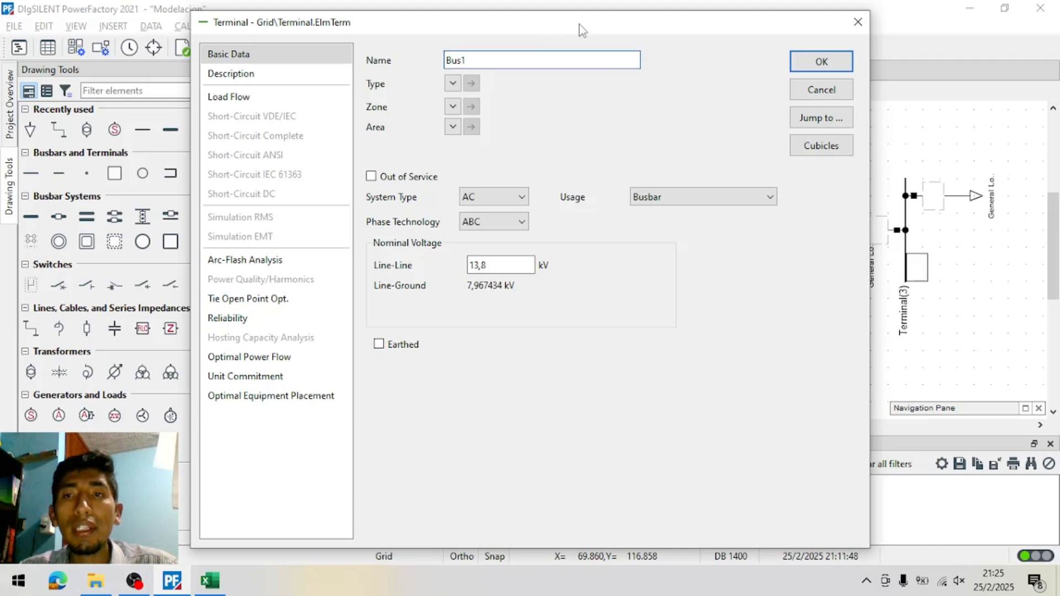
left_click(813, 64)
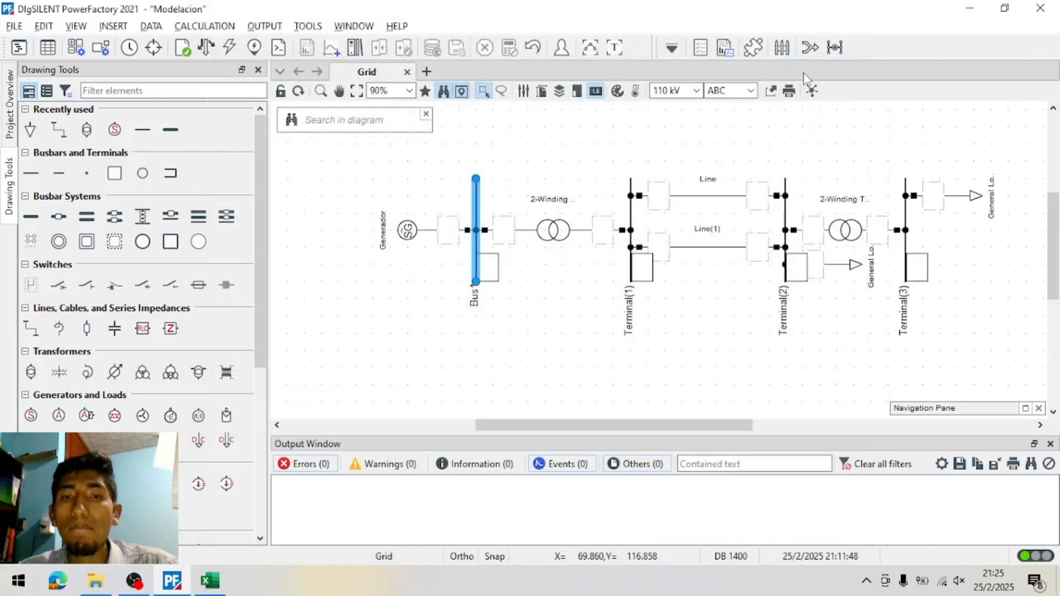
double_click(630, 243)
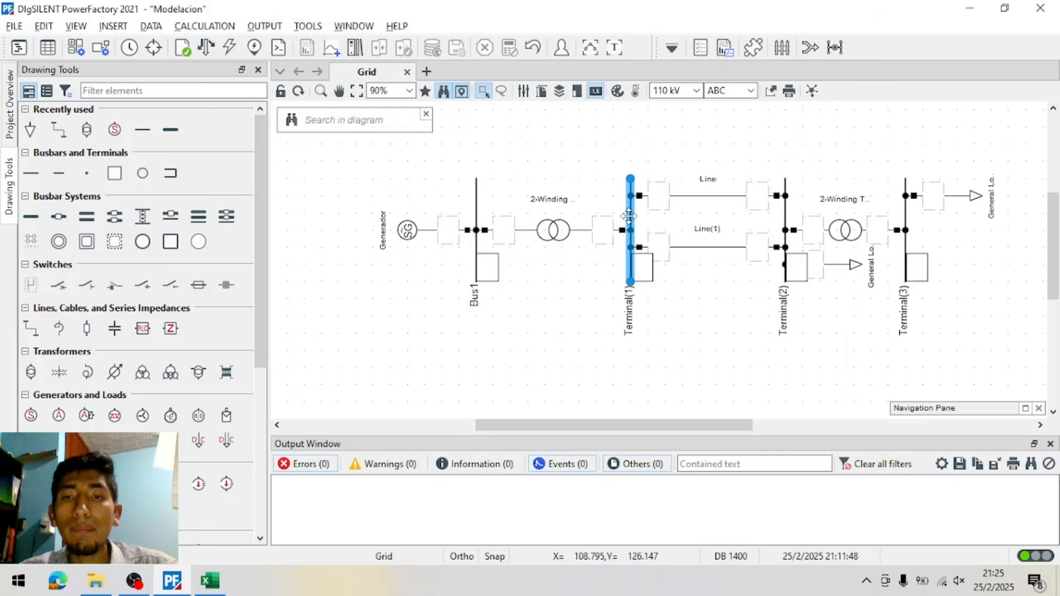
type("Bu")
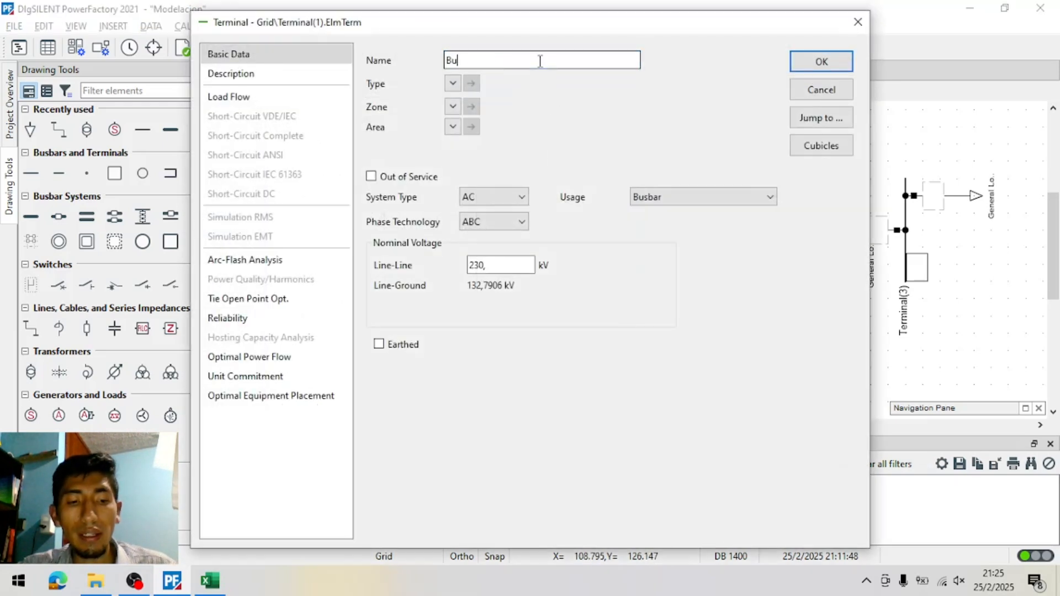
type("s2")
key("Return")
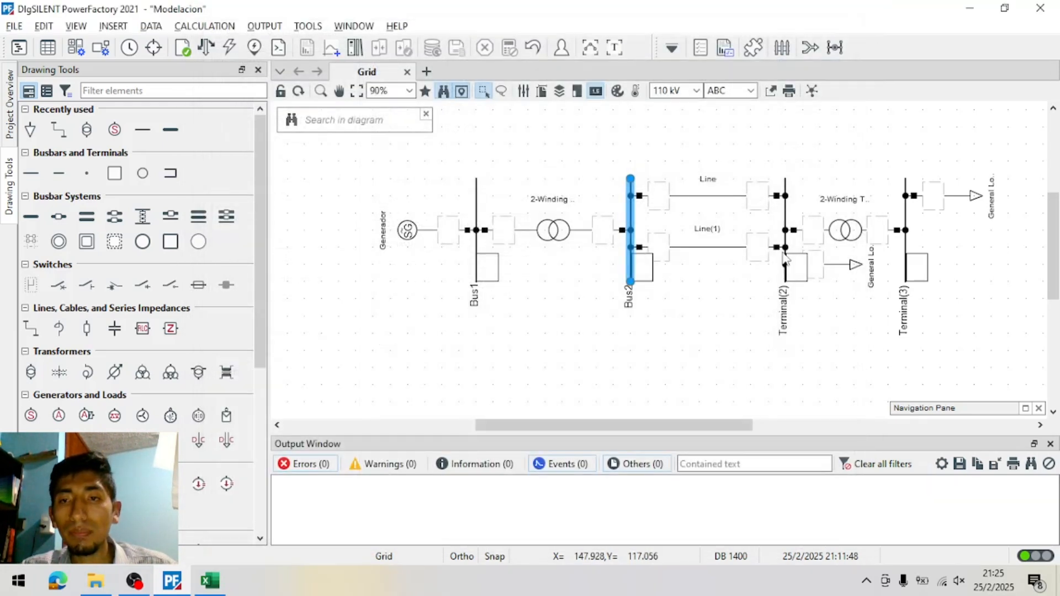
Rename the third busbar as Bus3 and the fourth busbar as Bus4
left_click(787, 217)
double_click(786, 217)
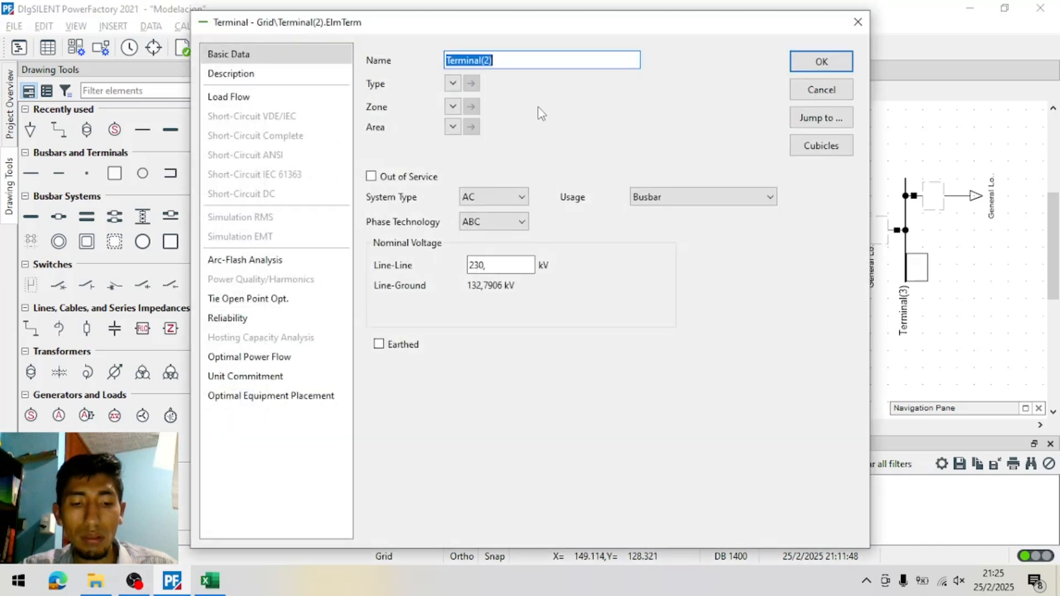
type("Bus3")
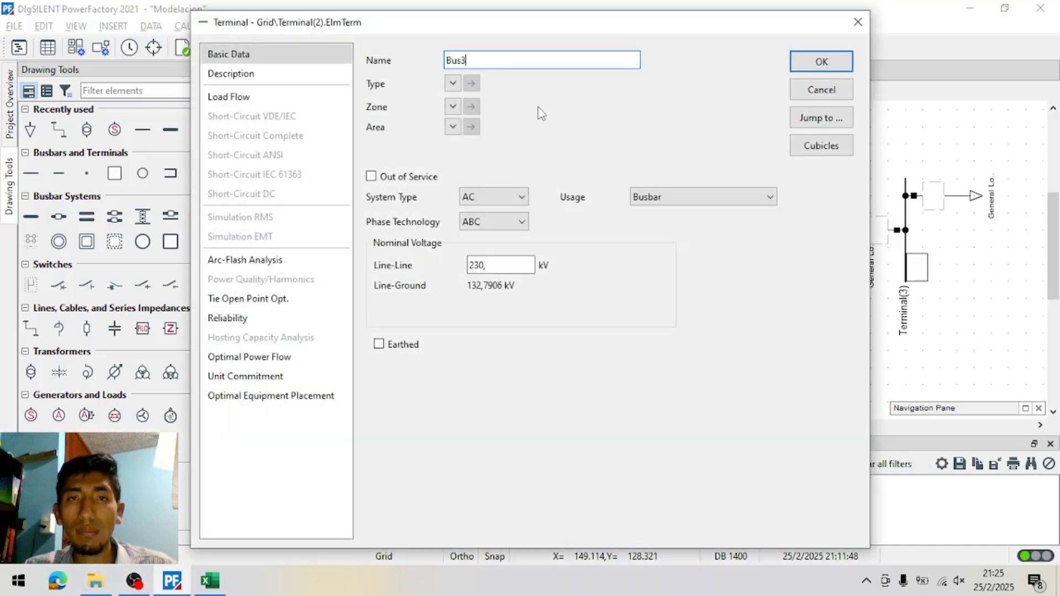
key("Return")
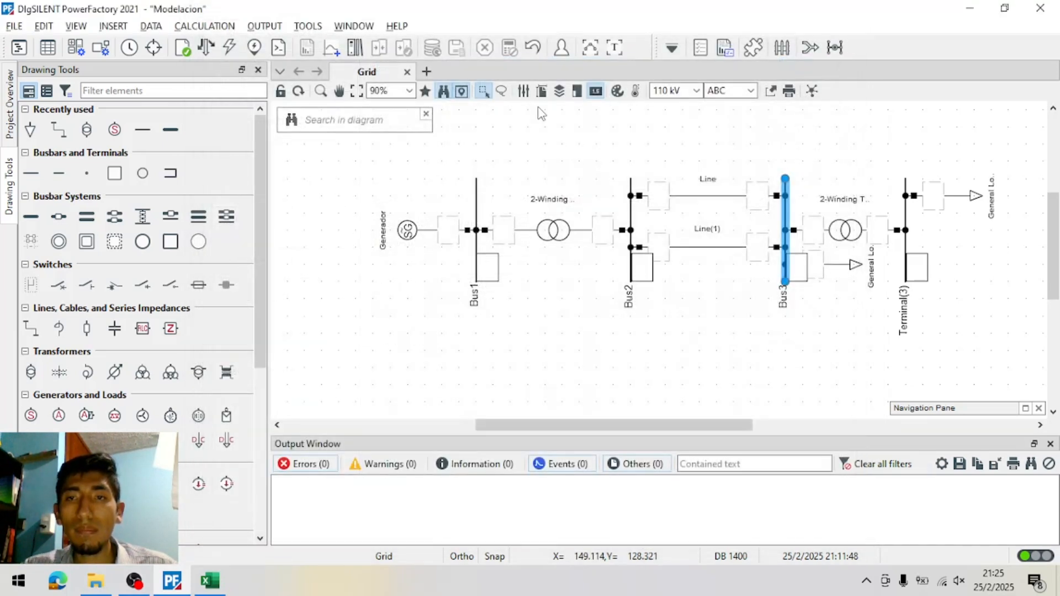
double_click(906, 217)
type("Bus4")
key("Return")
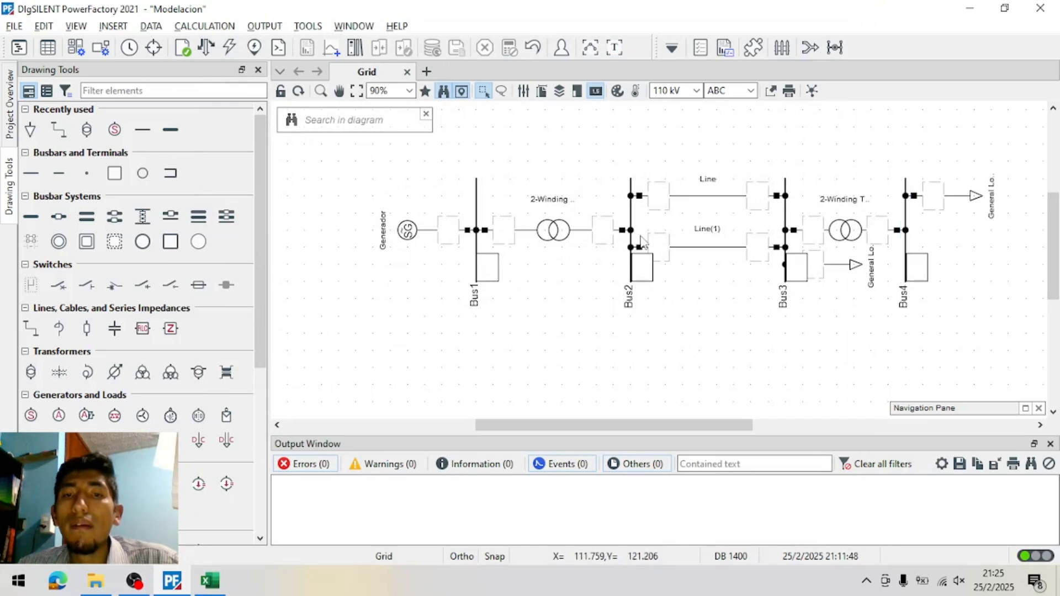
Rename the transformer between Bus1 and Bus2 as Transformador 13.8/230 kV
double_click(561, 224)
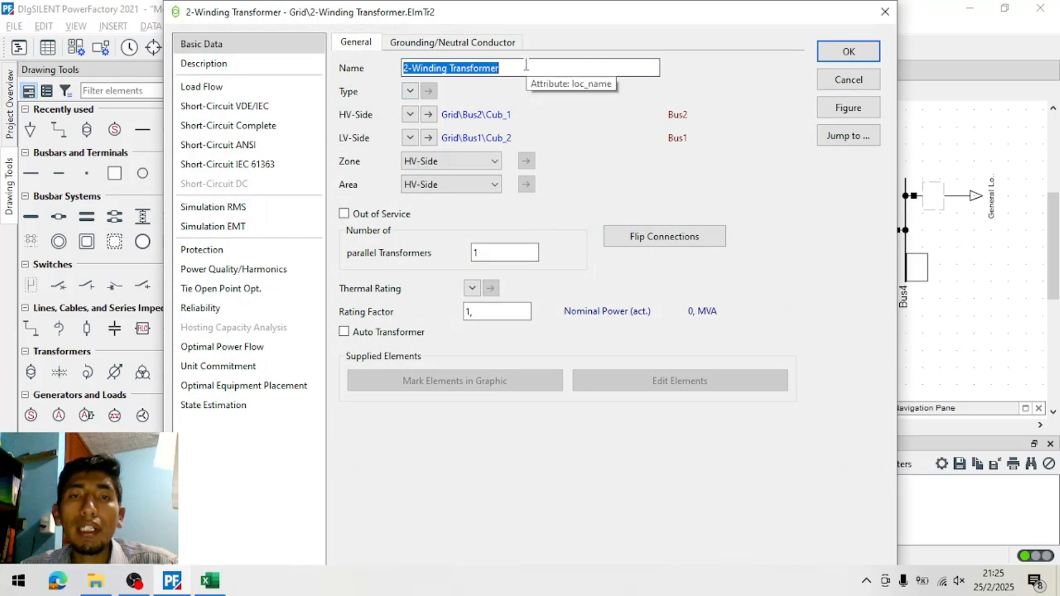
left_click_drag(822, 19, 823, 258)
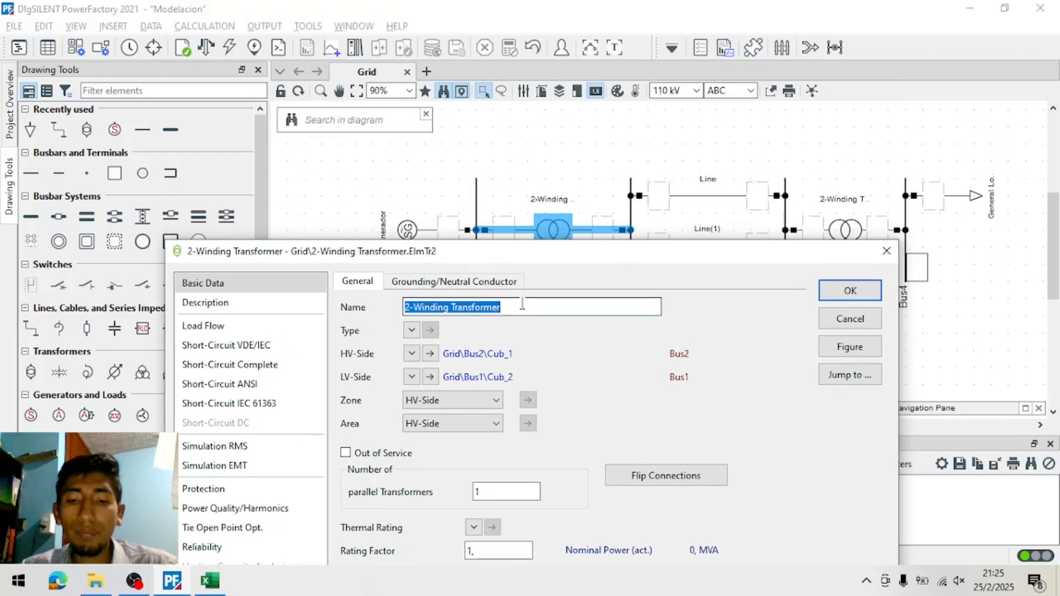
type("Tr")
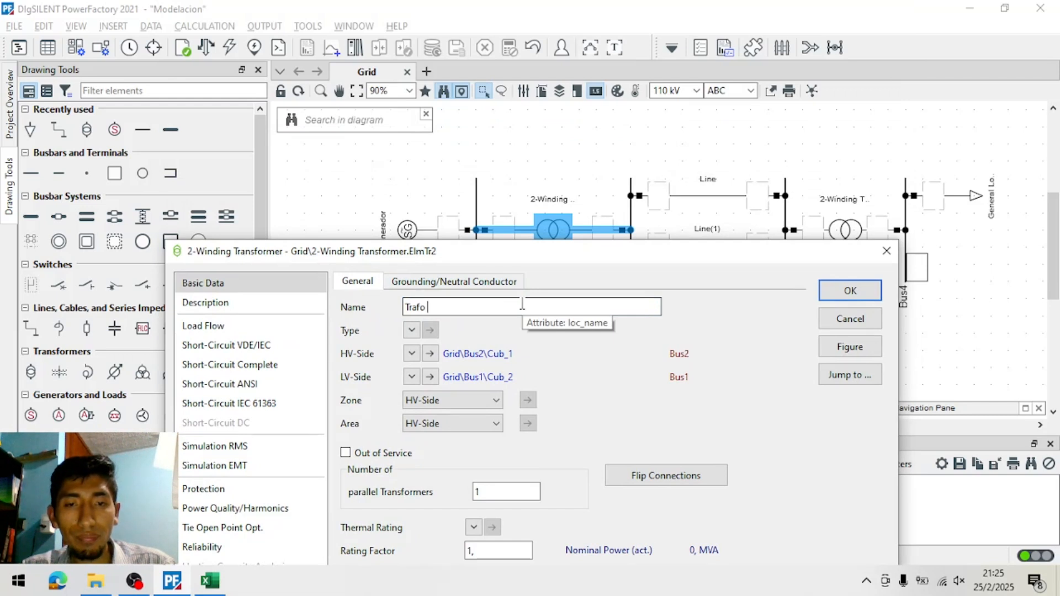
type("ansformador 13.8")
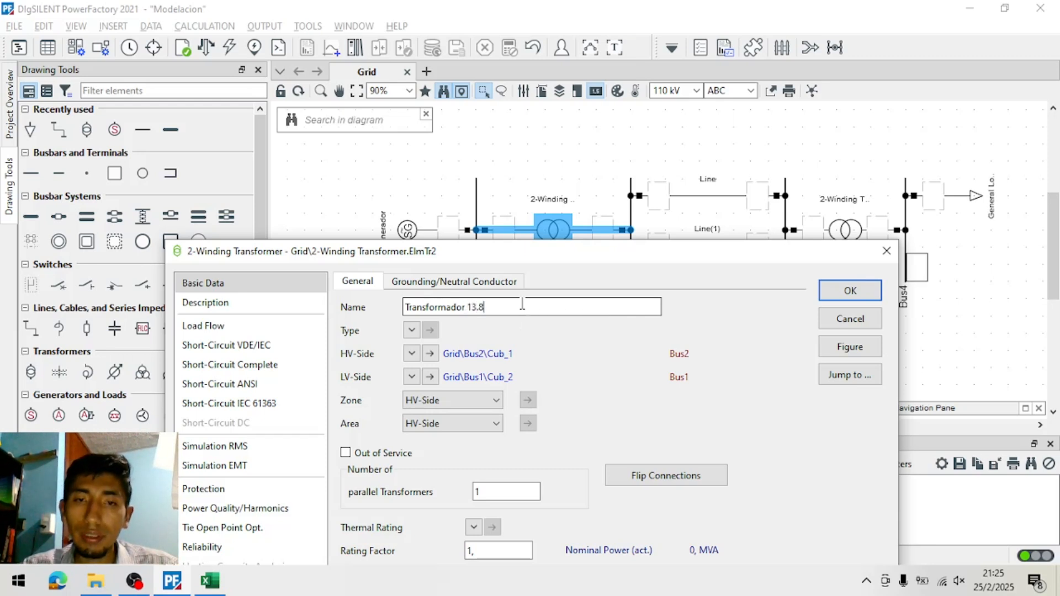
type("/230 kV")
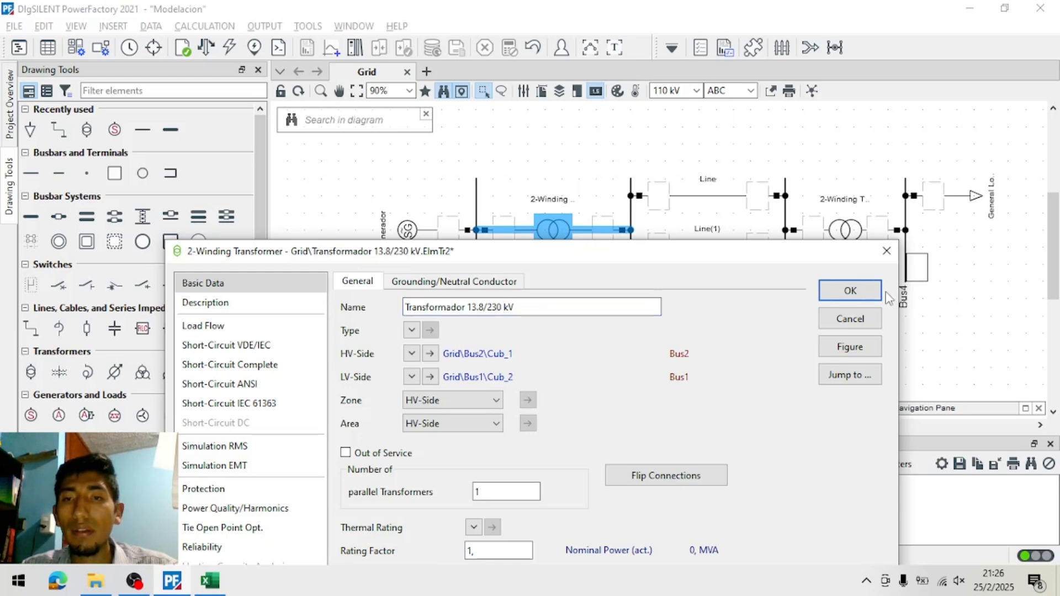
left_click(854, 291)
Rename the transformer between Bus3 and Bus4 as Transformador 230/13.8kV
double_click(850, 229)
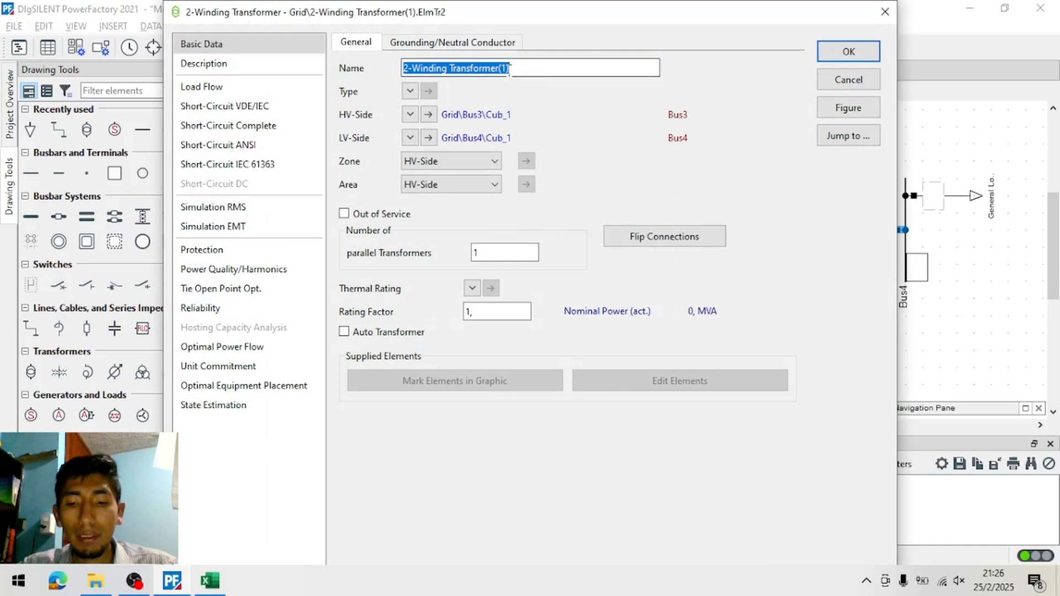
type("Transform")
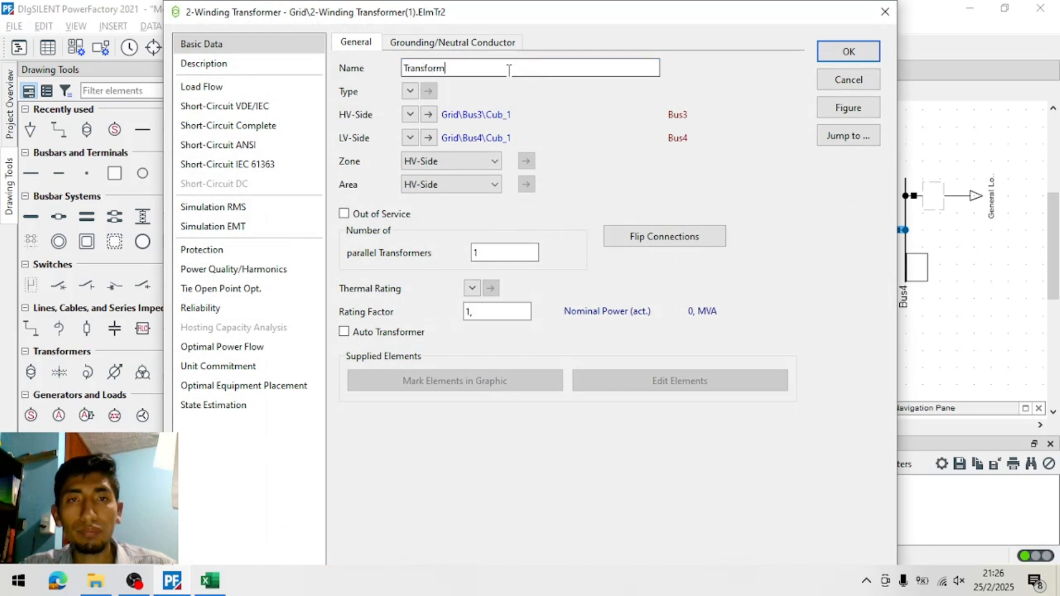
type("ador 230/13.8kV")
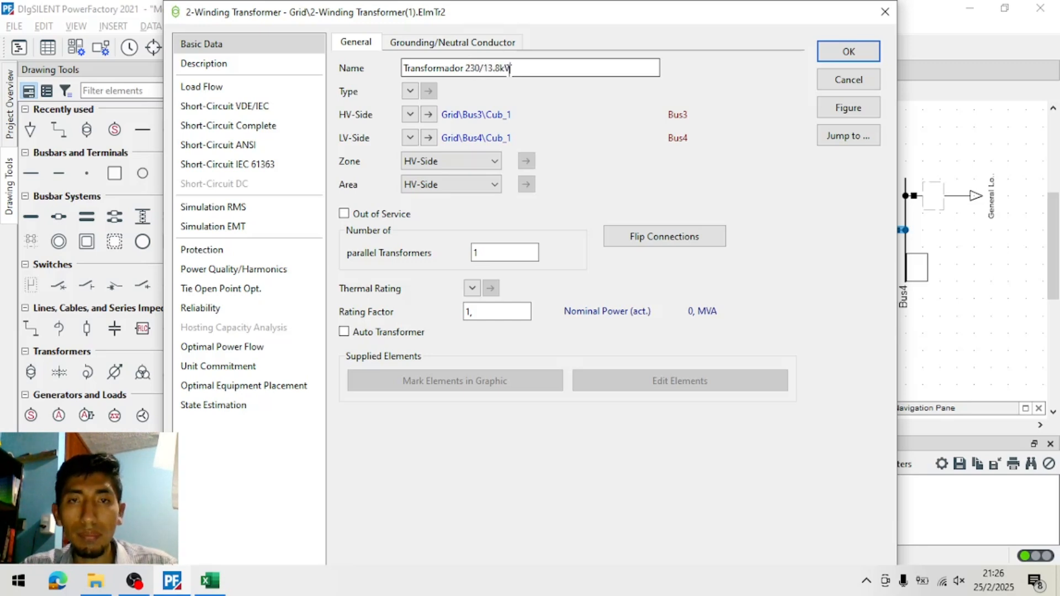
key("Return")
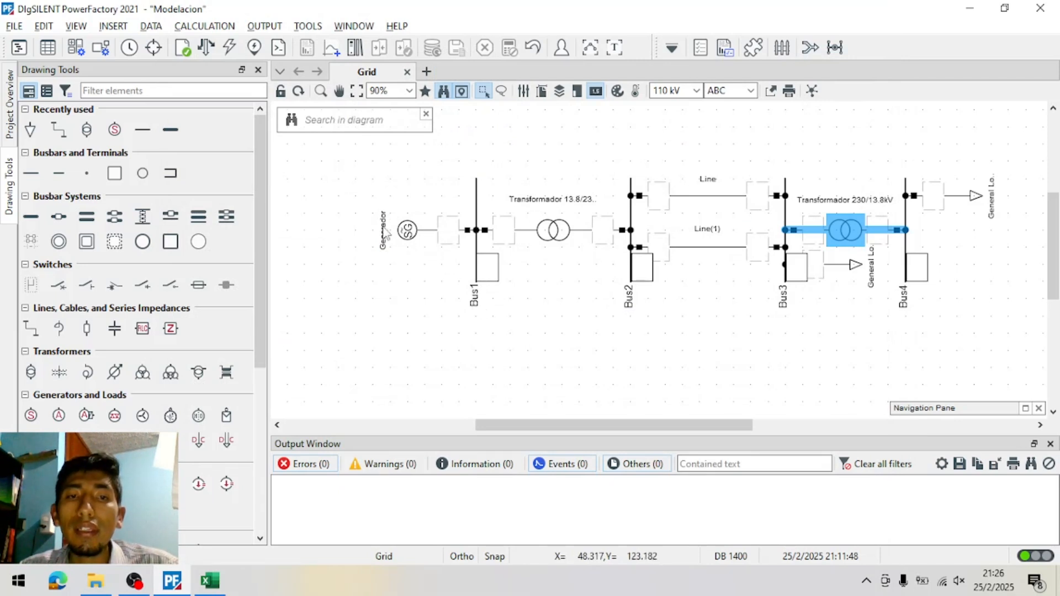
Adapt the width of both transformer name labels to fit their full text
left_click(577, 206)
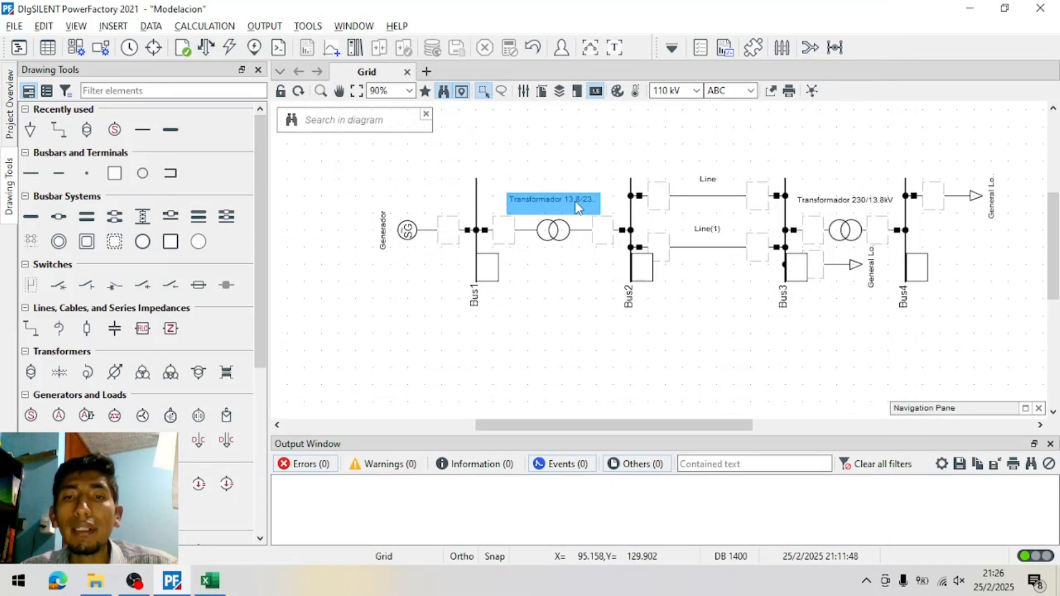
right_click(577, 207)
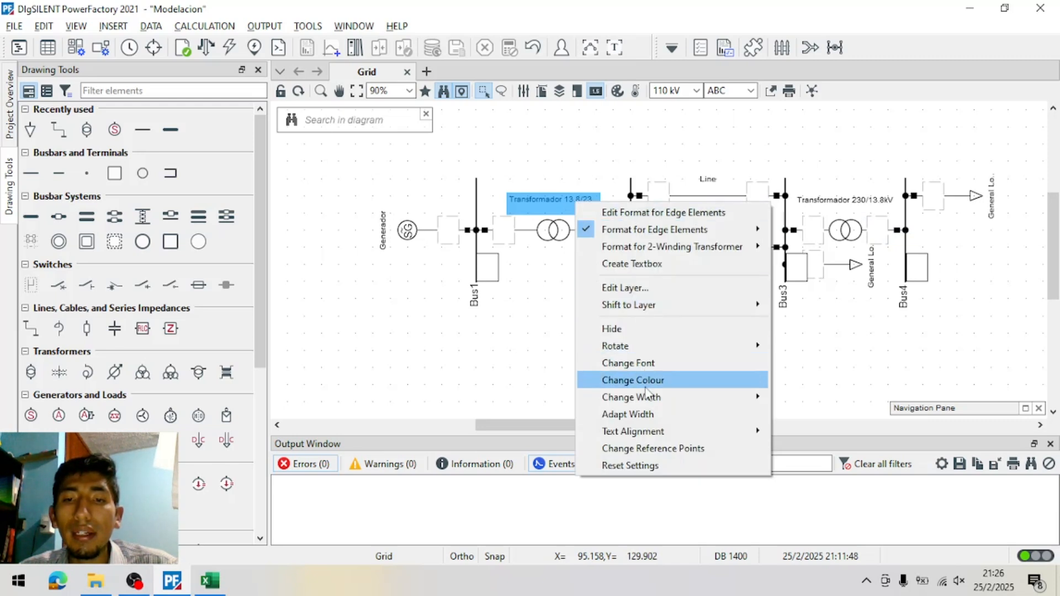
left_click(646, 414)
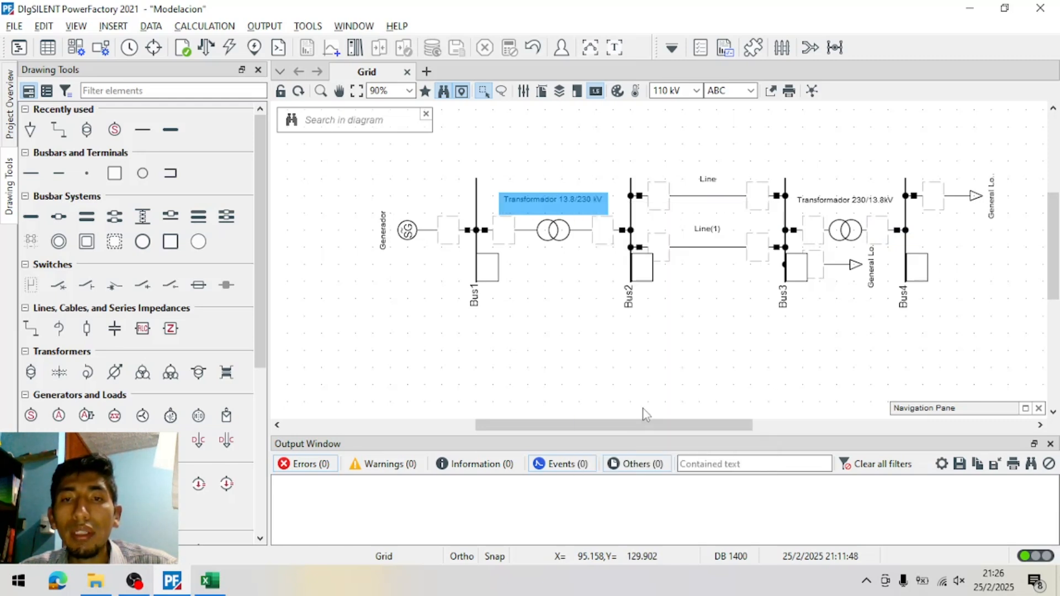
right_click(874, 206)
left_click(900, 416)
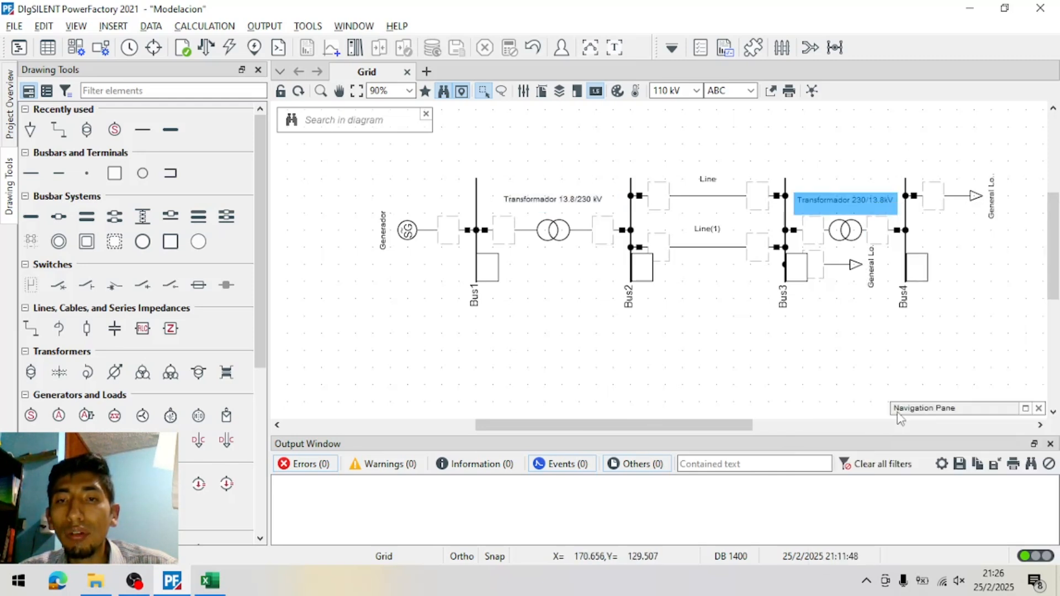
Rename the upper line between Bus2 and Bus3 as Linea 1 and the lower one as Linea 2
double_click(707, 178)
type("Linea 1")
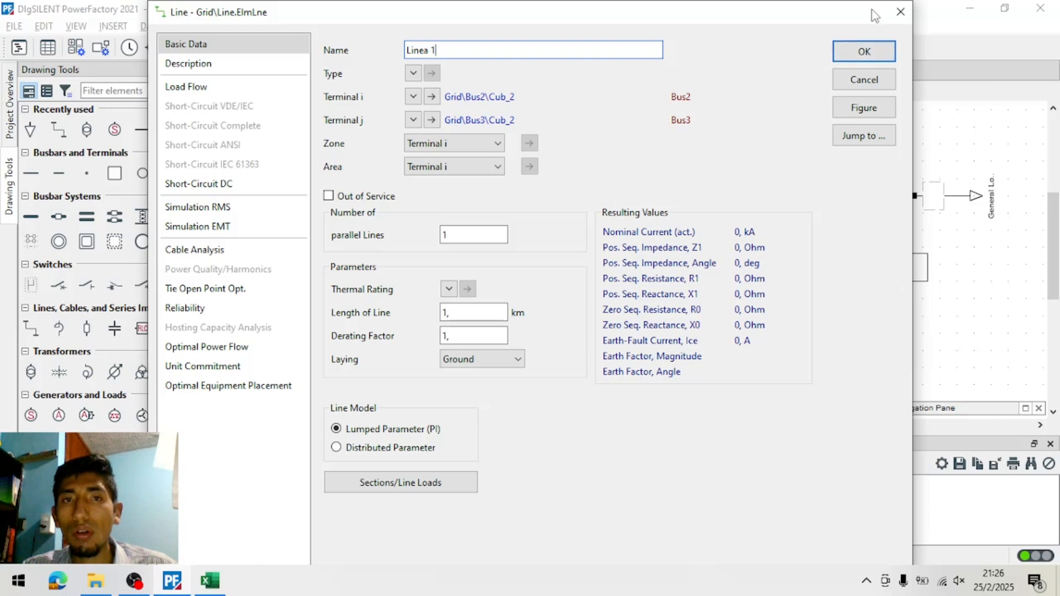
left_click_drag(874, 16, 828, 165)
left_click(826, 197)
double_click(711, 227)
type("Linea 2")
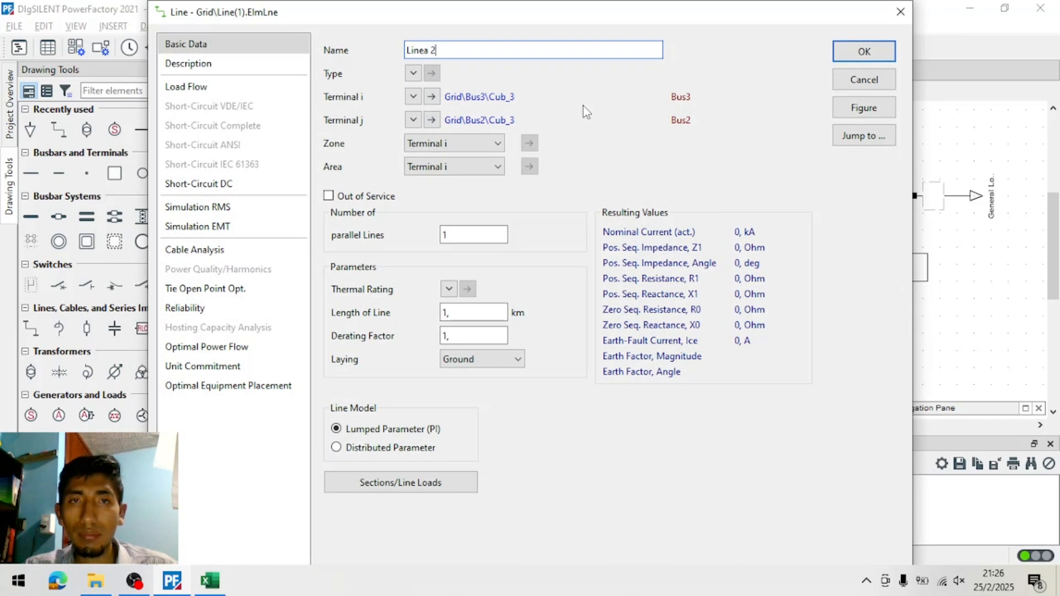
key("Return")
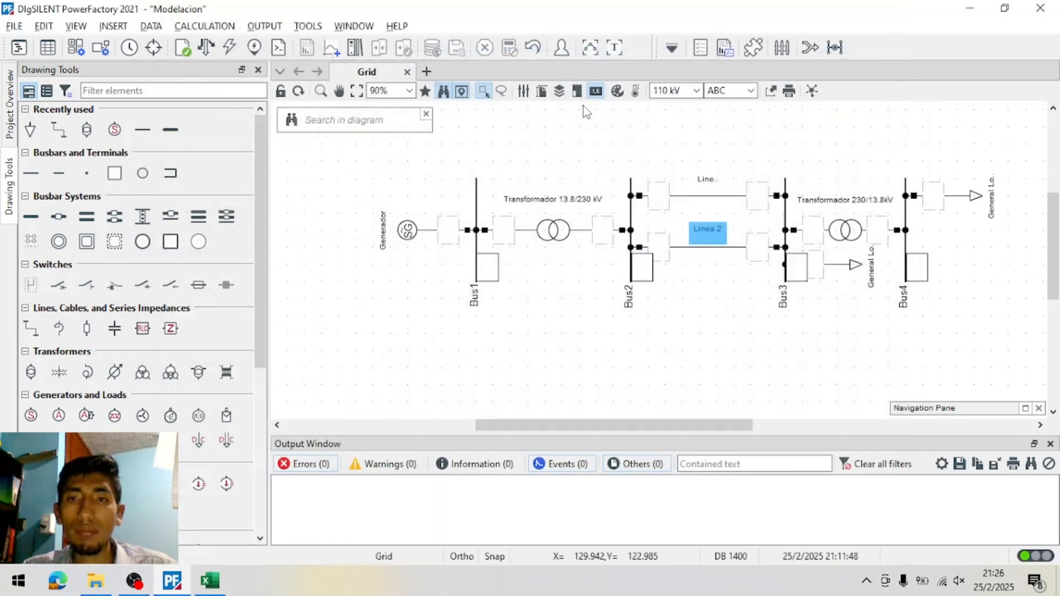
Adapt the width of the upper line's name label to fit its full text
right_click(710, 180)
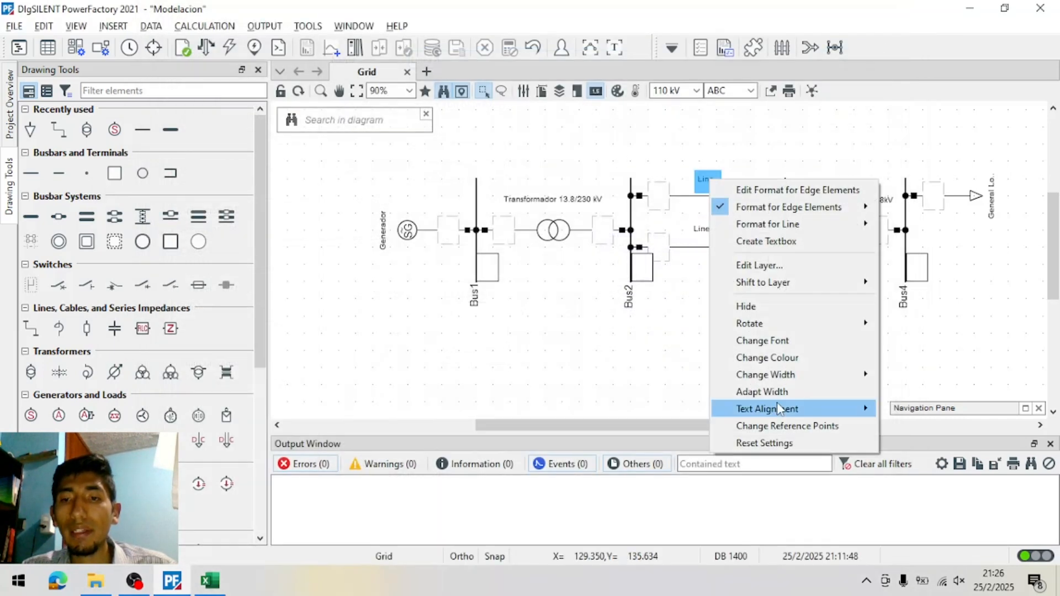
left_click(768, 391)
left_click(750, 347)
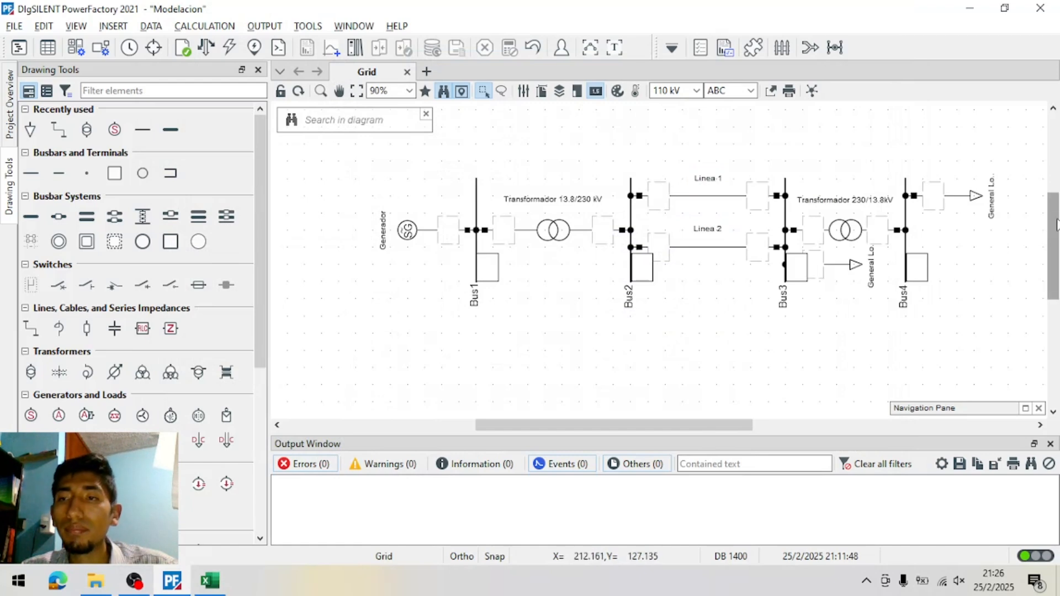
Rename the load connected to Bus3 as Carga B, checking the load names in the Excel parameter sheet
left_click(860, 268)
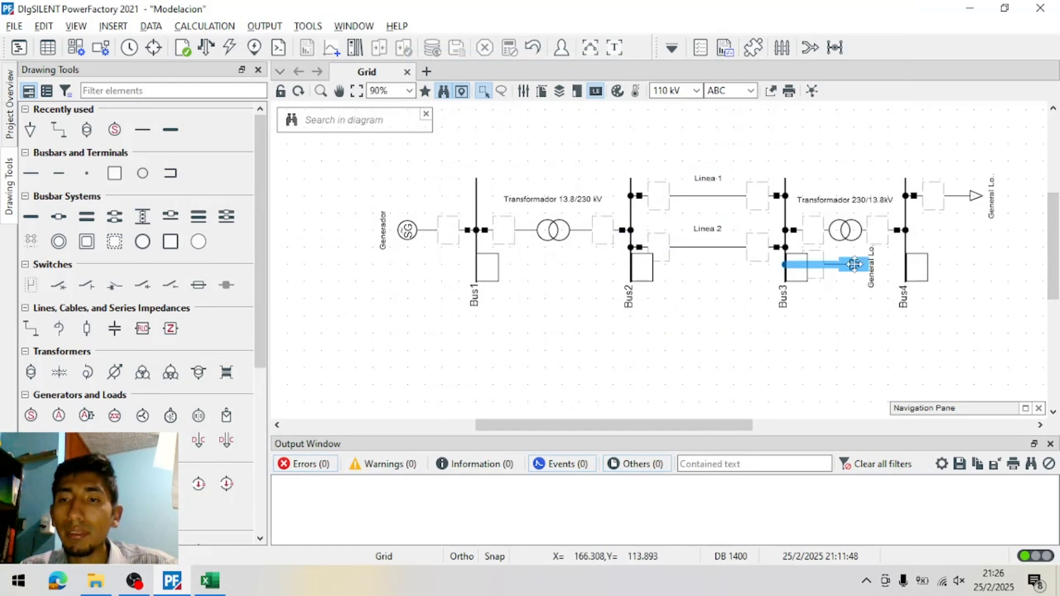
double_click(857, 269)
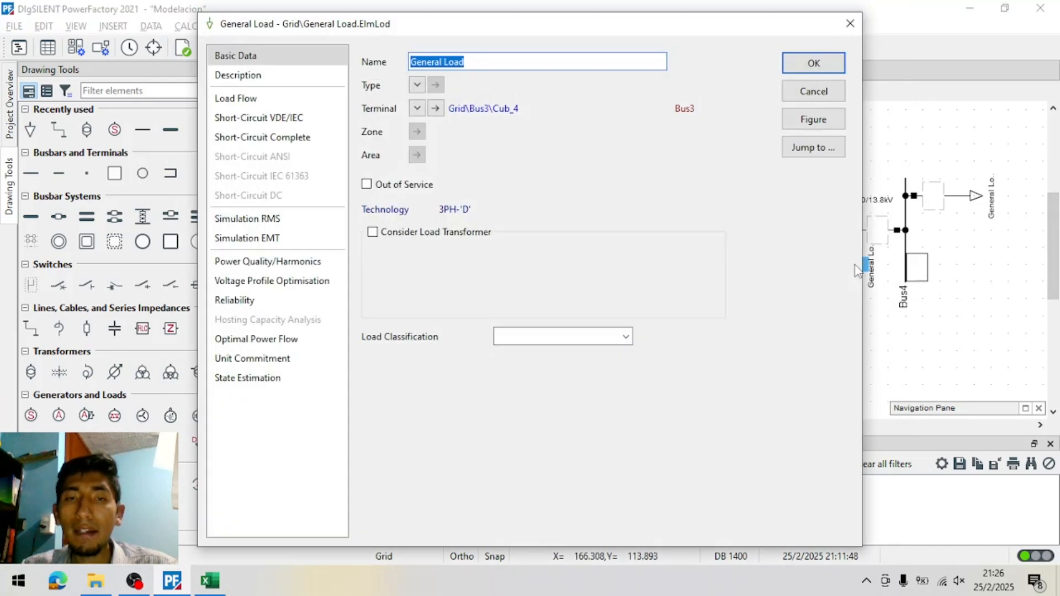
type("Carg")
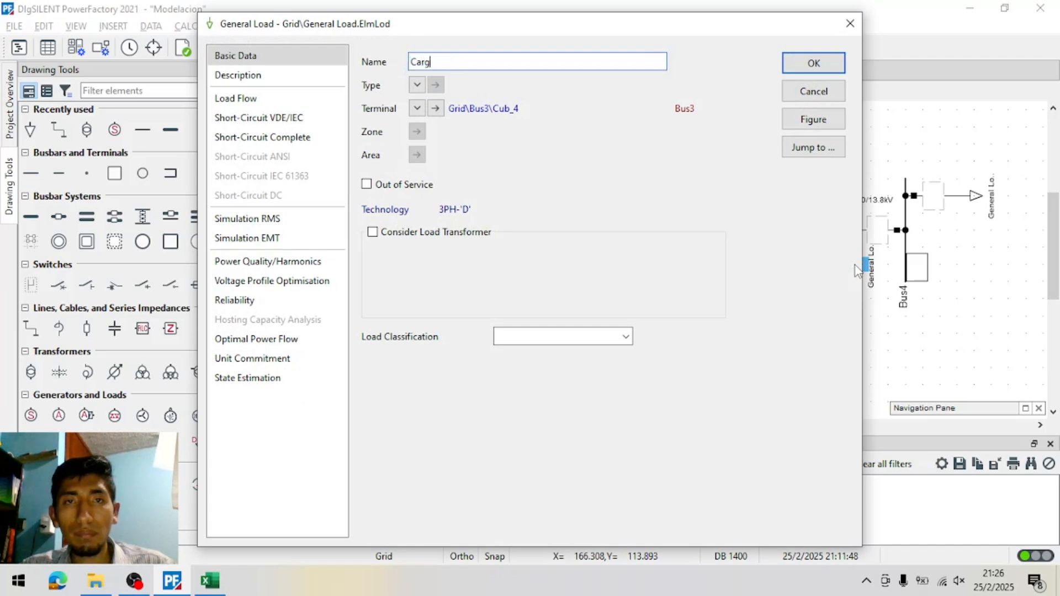
key("alt+Tab")
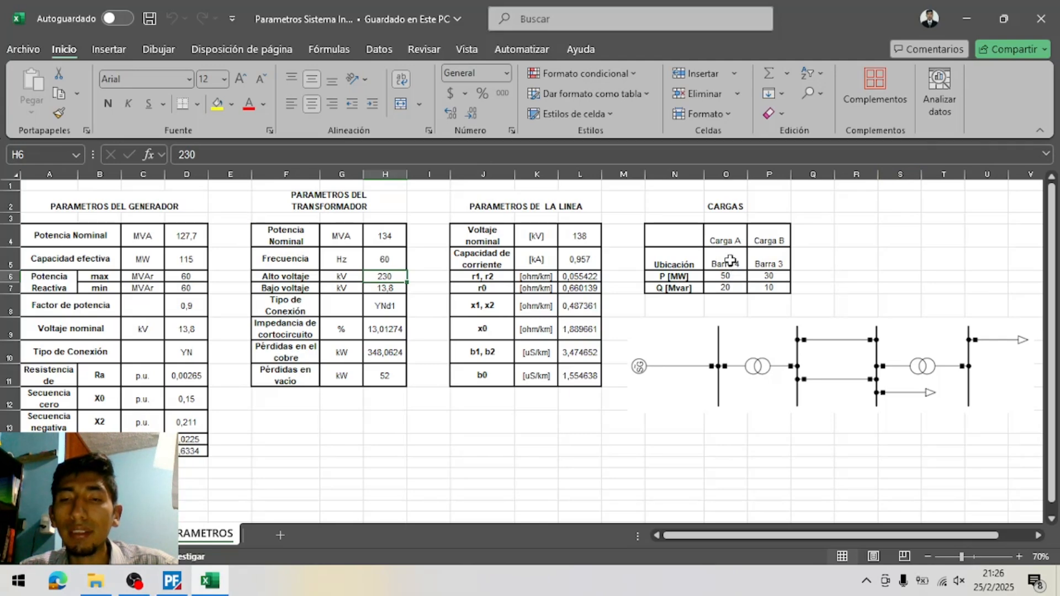
key("alt+Tab")
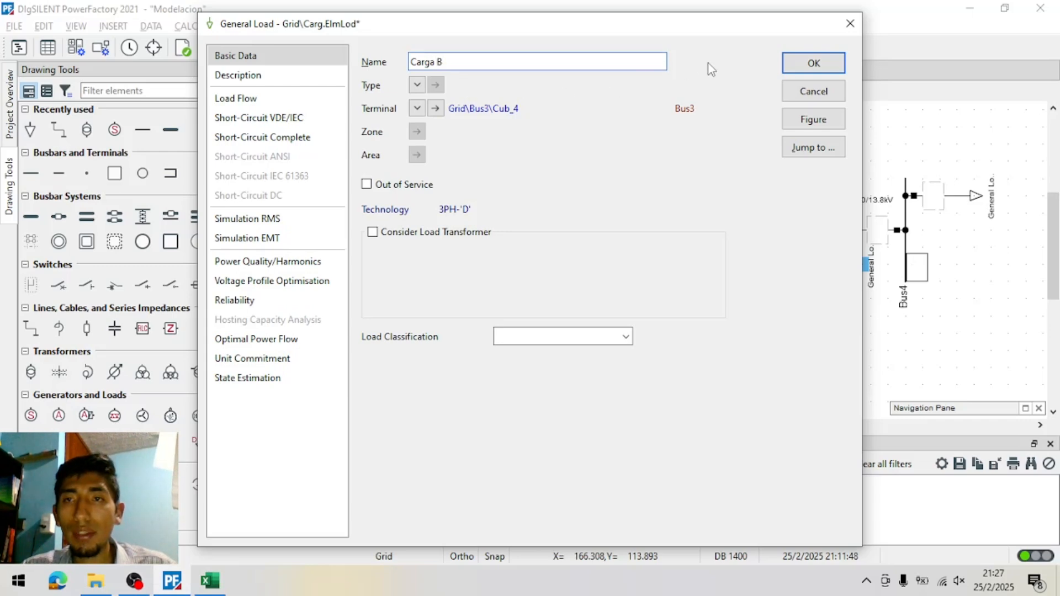
left_click(814, 63)
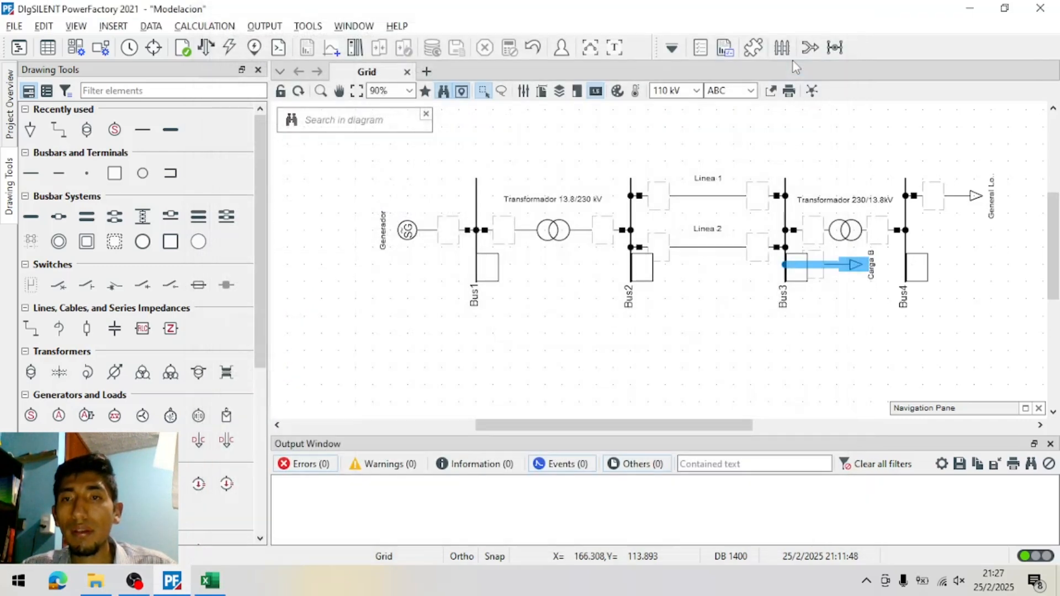
Rename the load connected to Bus4 as Carga A
double_click(976, 197)
type("Carga A")
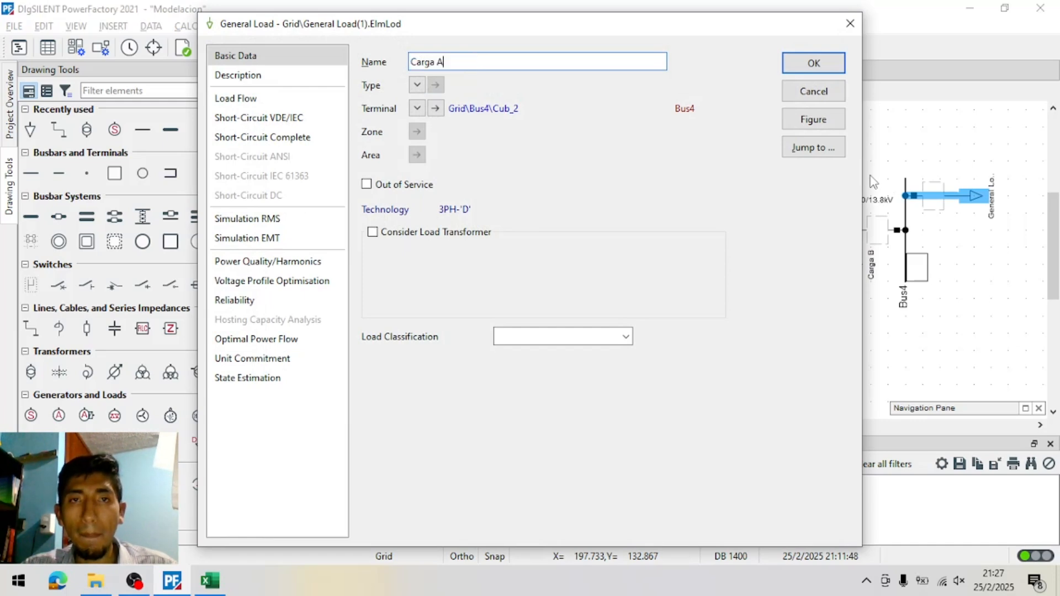
left_click(814, 63)
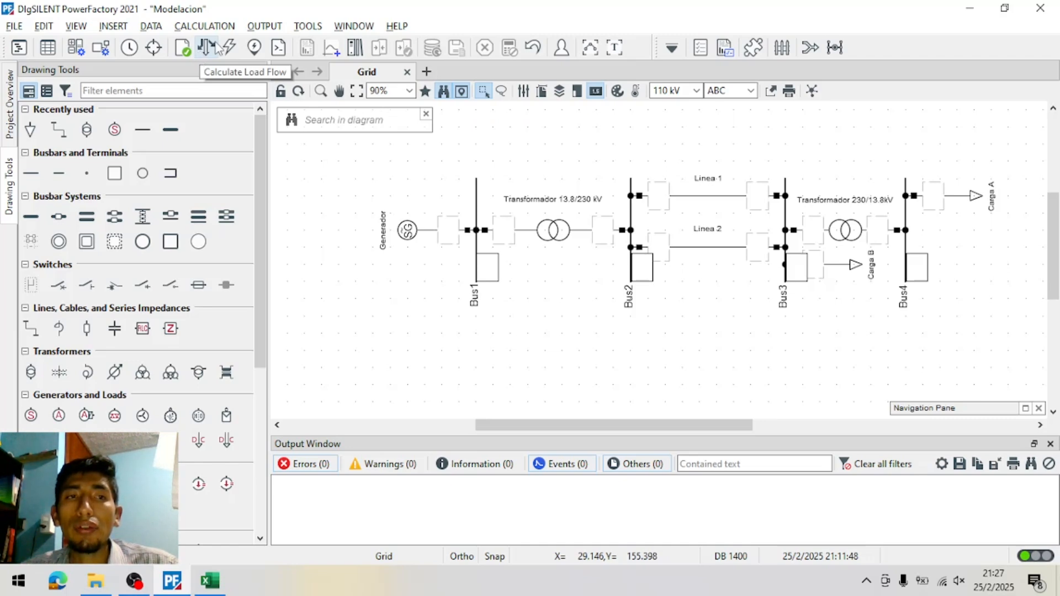
double_click(412, 234)
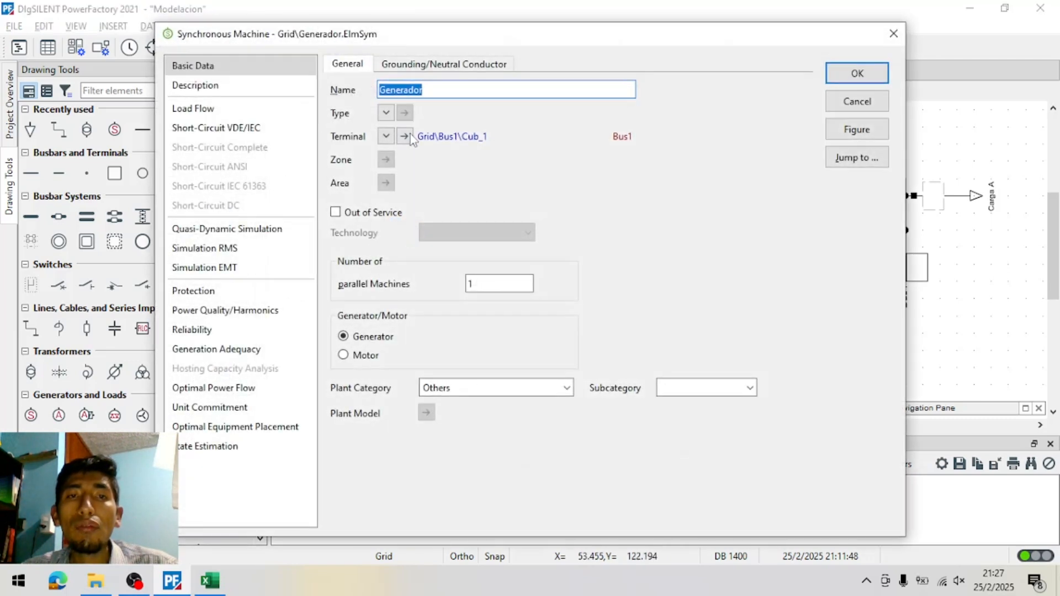
left_click(386, 113)
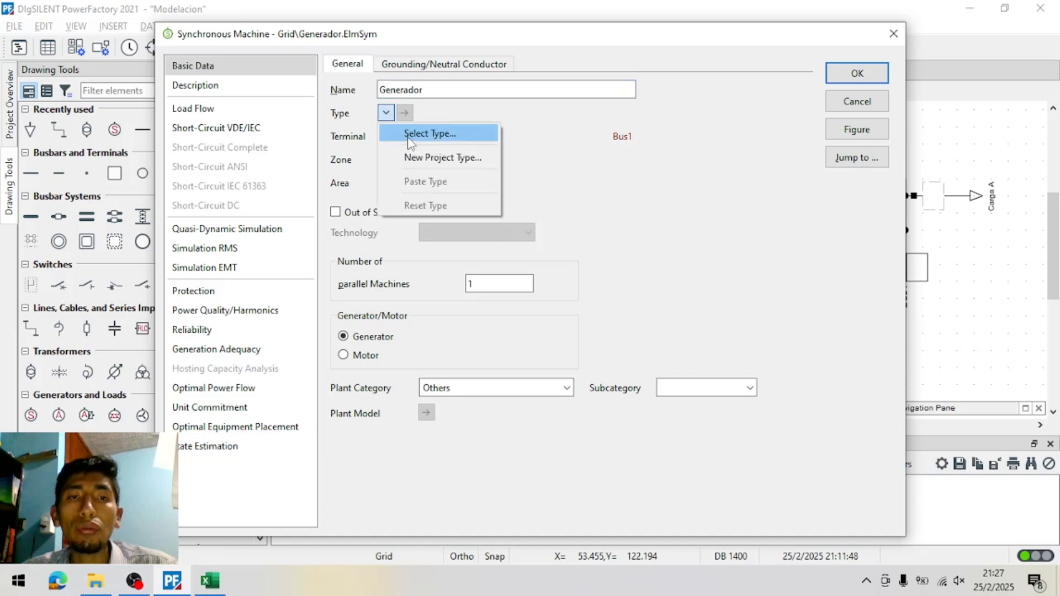
left_click(485, 116)
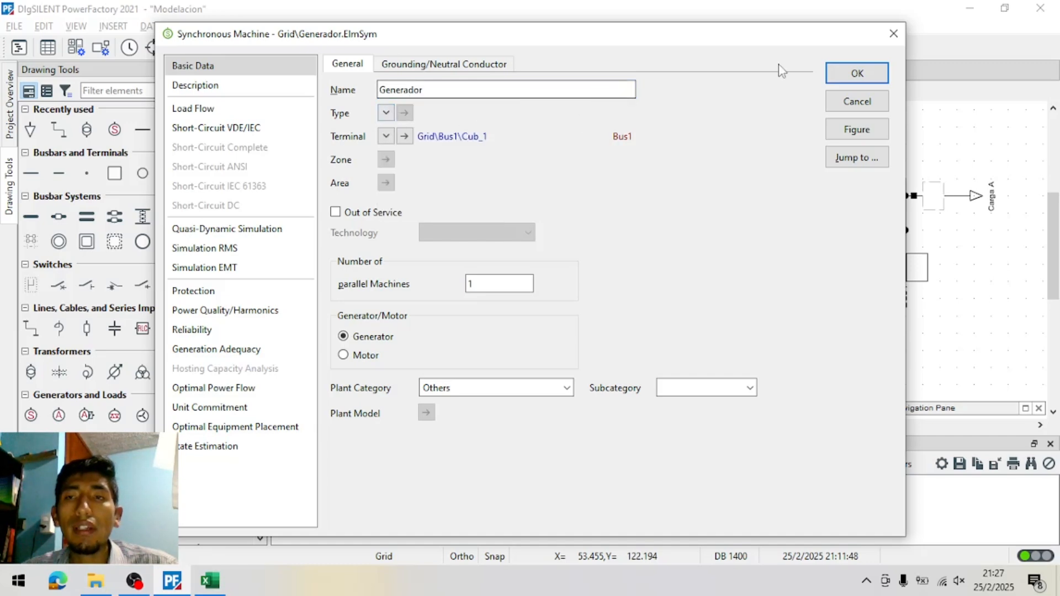
left_click(895, 35)
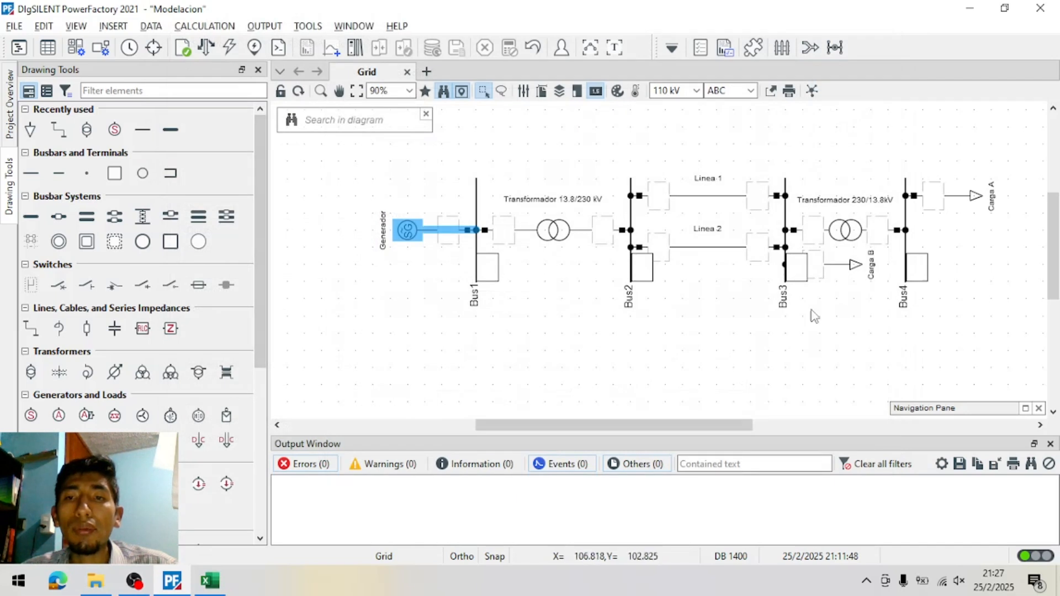
scroll(714, 171, "up", 1)
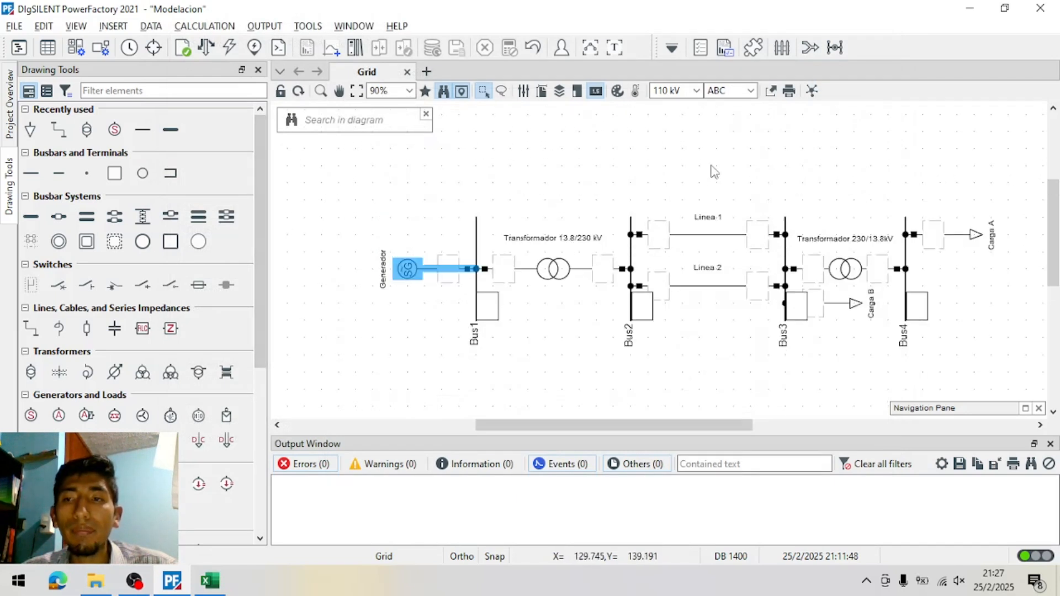
left_click(712, 171)
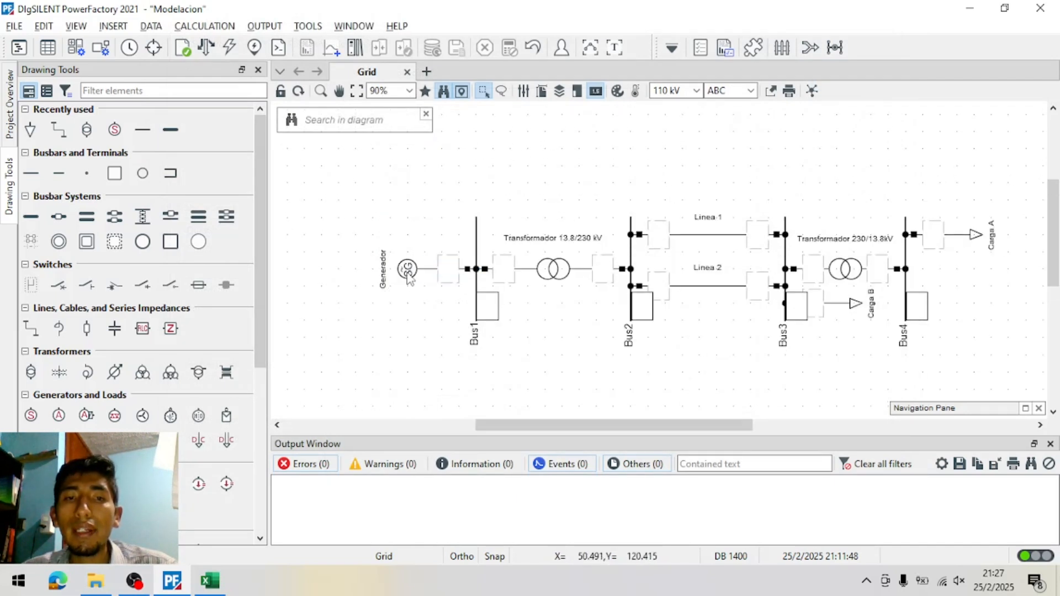
Switch to Excel to review the system's parameter tables, and return to the PowerFactory grid diagram
left_click(209, 581)
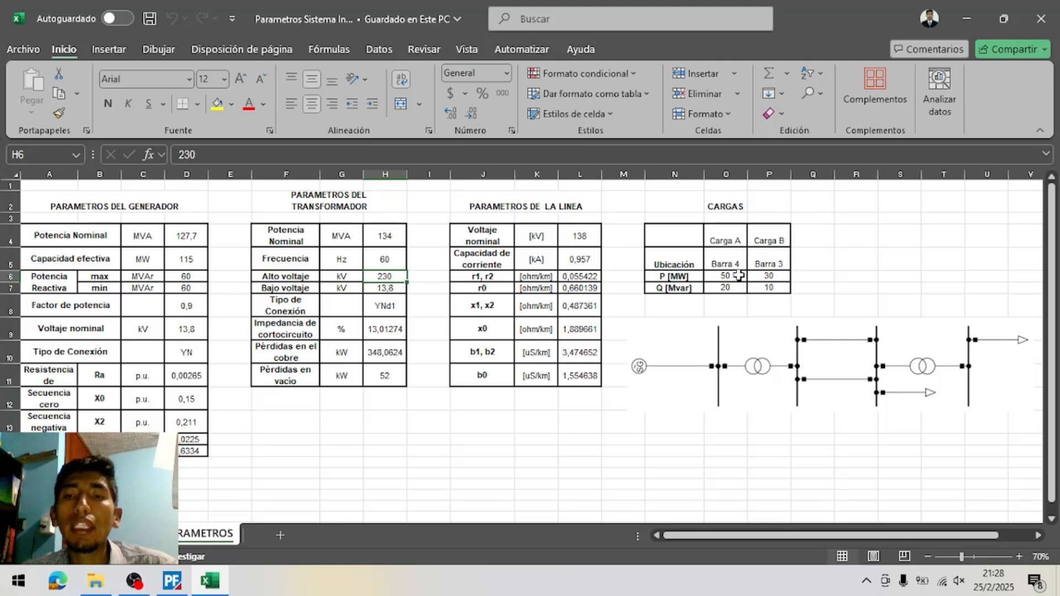
left_click(826, 252)
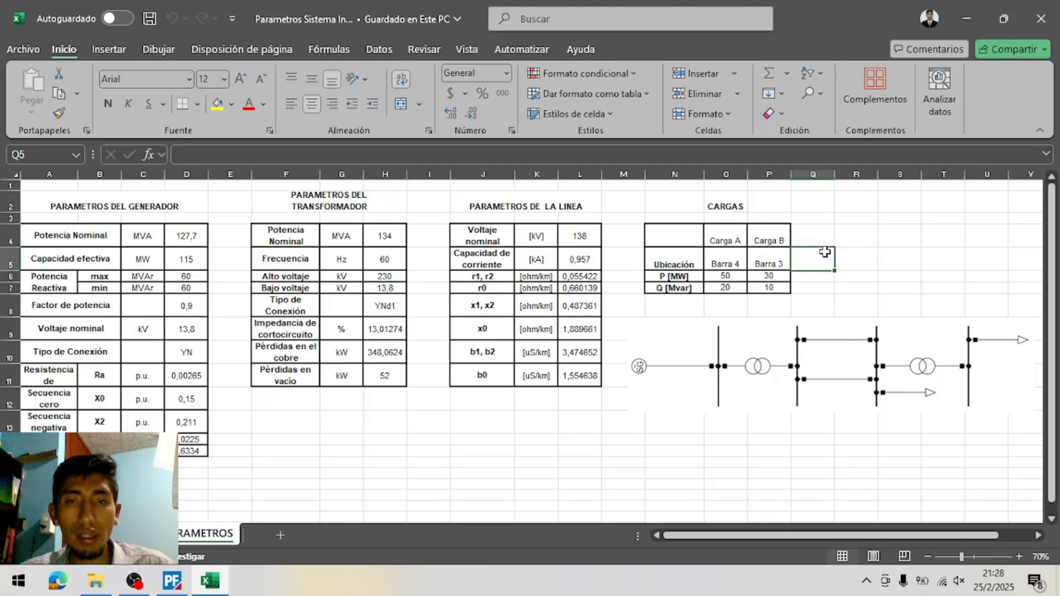
key("alt+Tab")
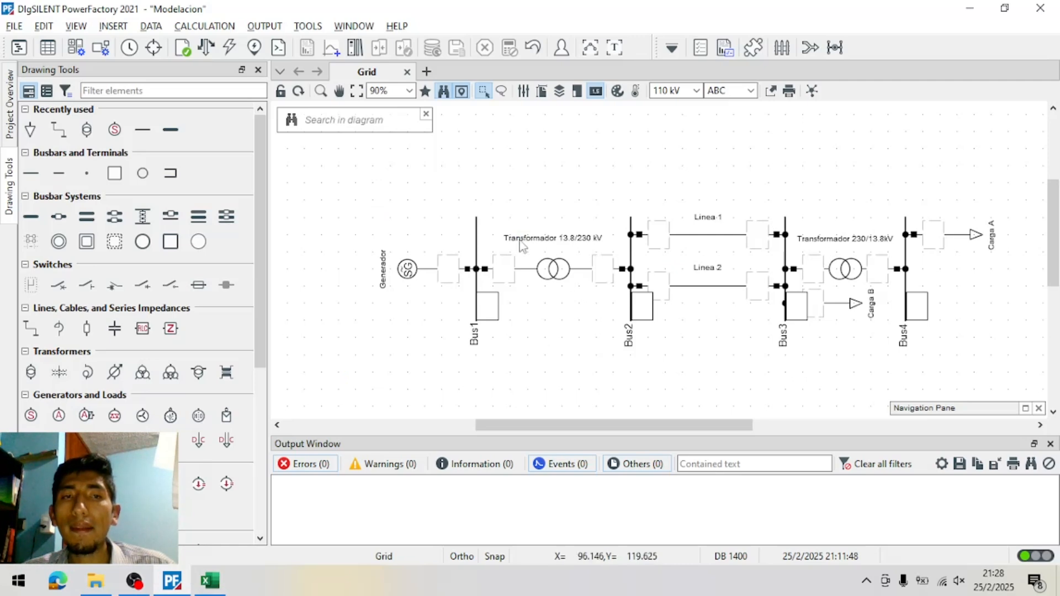
Examine the load flow calculation's basic options, temperature choices, algorithm, iteration control and initialisation settings
left_click(216, 47)
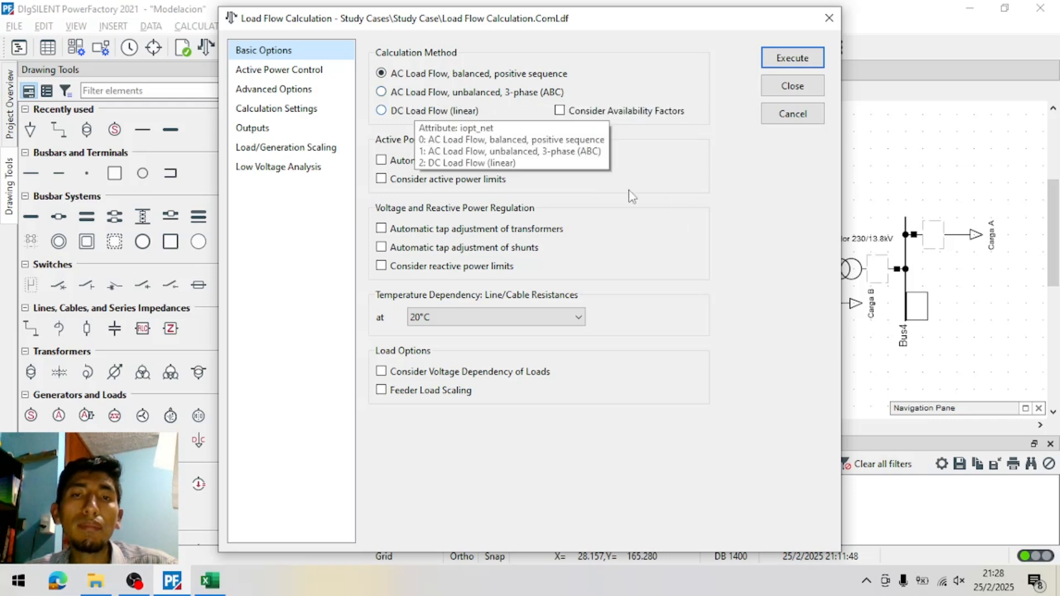
left_click(447, 316)
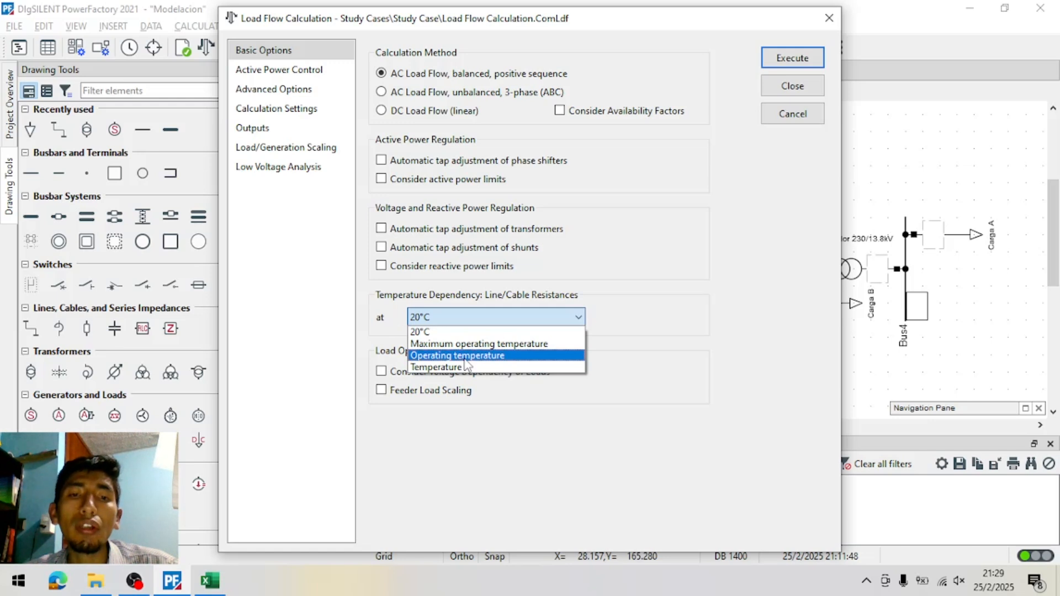
left_click(633, 313)
left_click(576, 320)
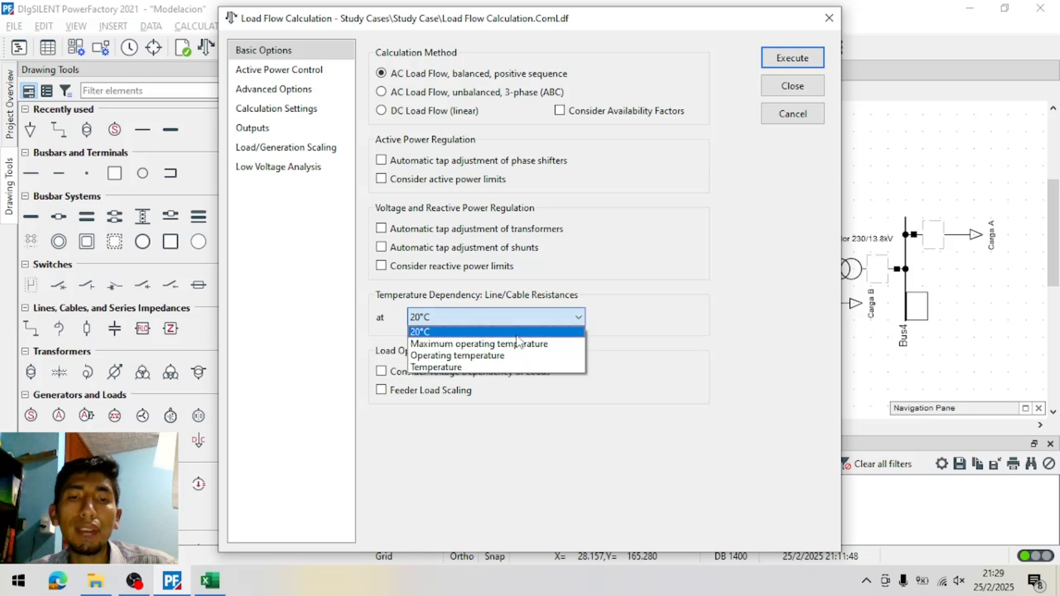
left_click(660, 326)
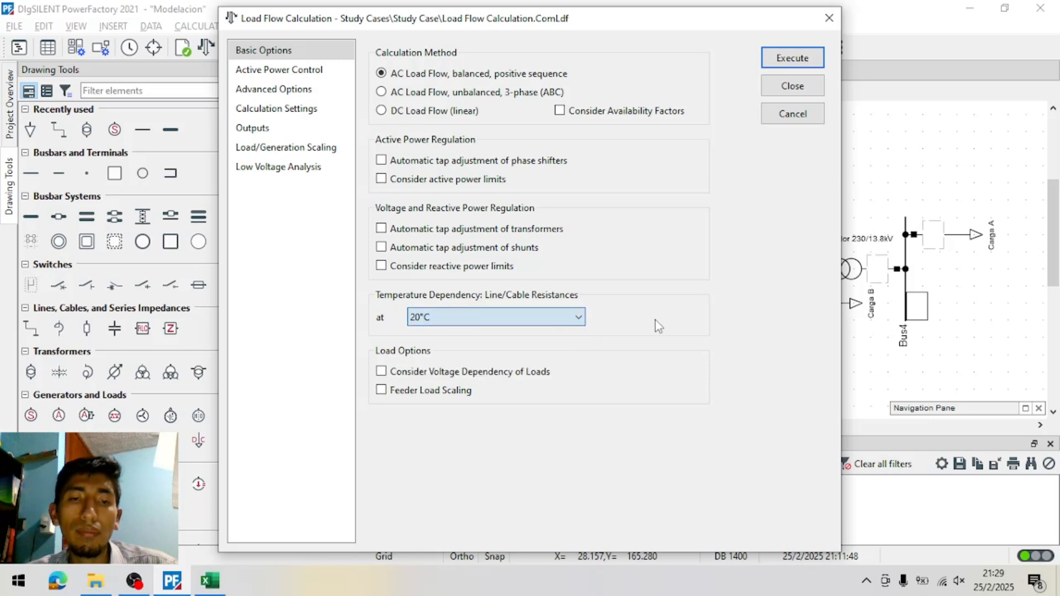
left_click(293, 110)
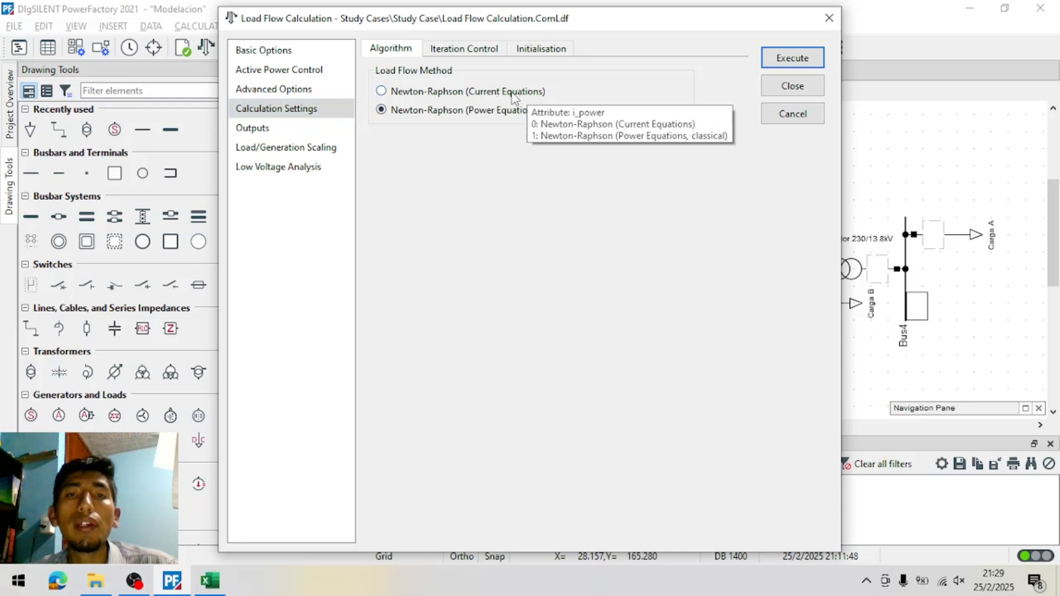
left_click(450, 51)
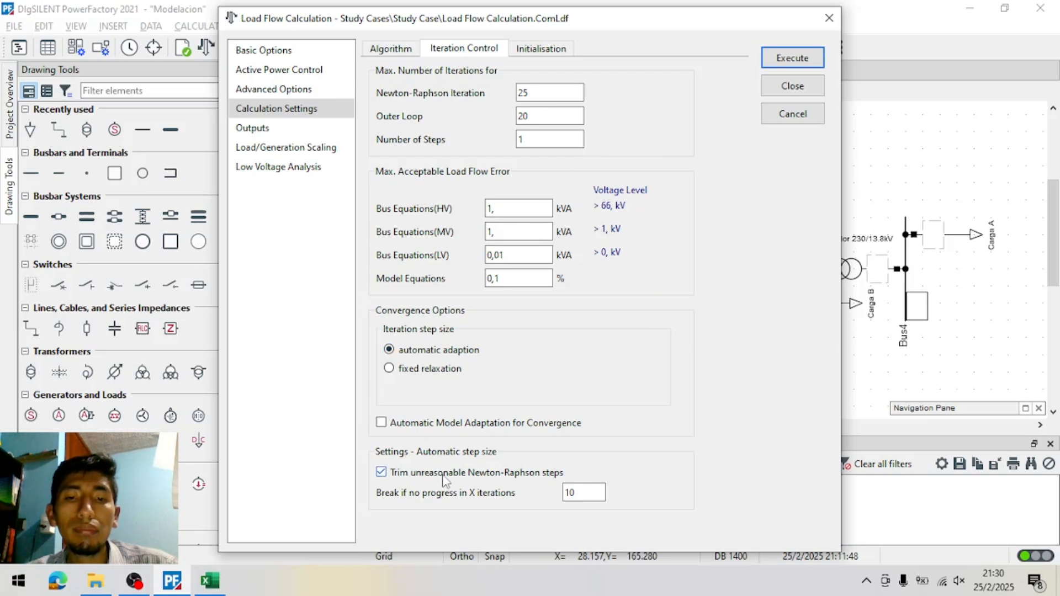
left_click(514, 48)
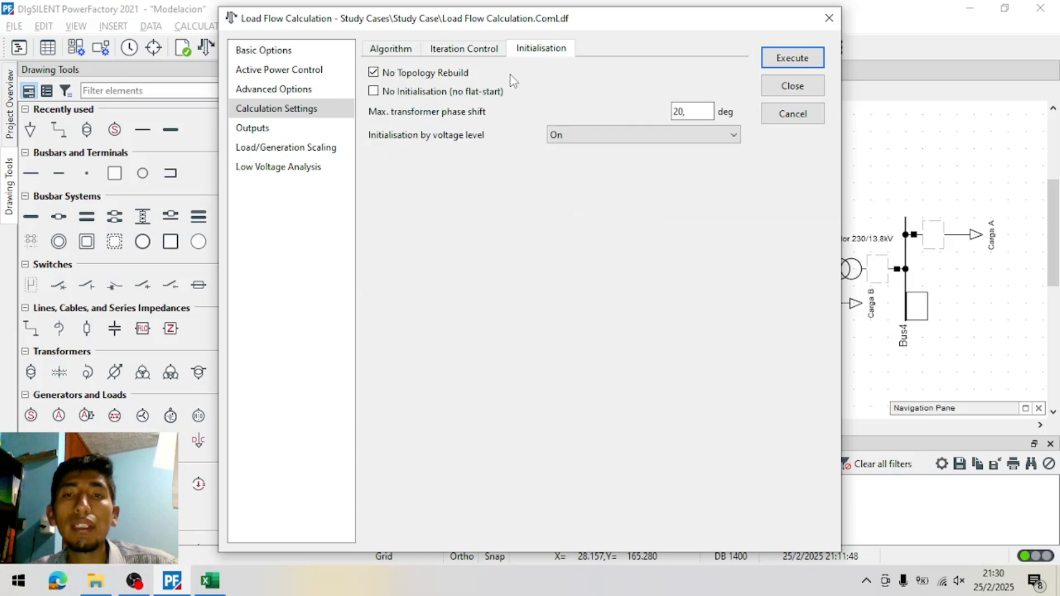
left_click(392, 49)
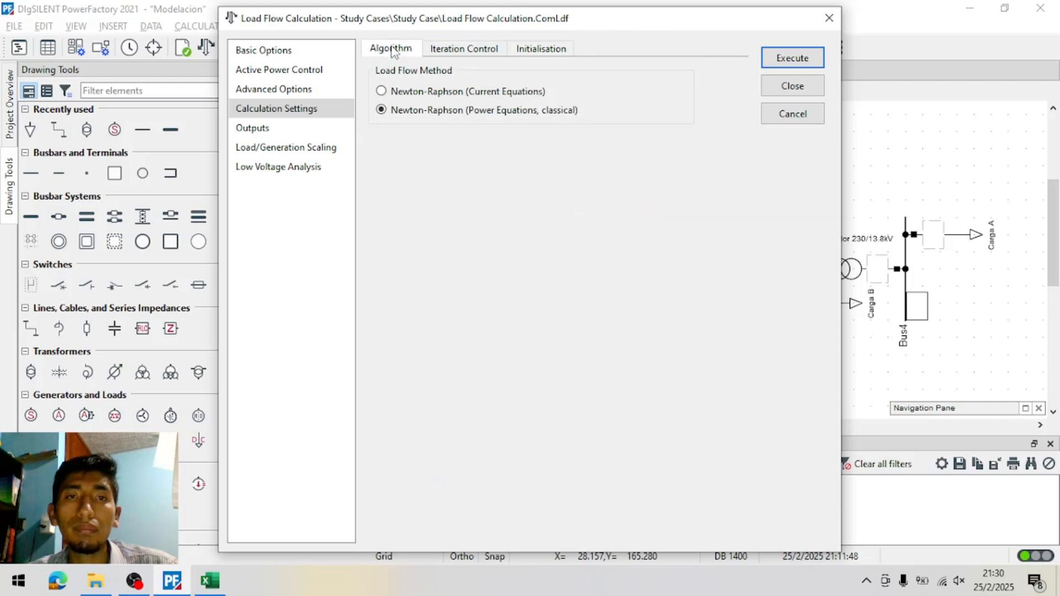
Execute the balanced AC load flow with the classical Newton-Raphson method and read through the output window messages
left_click(783, 65)
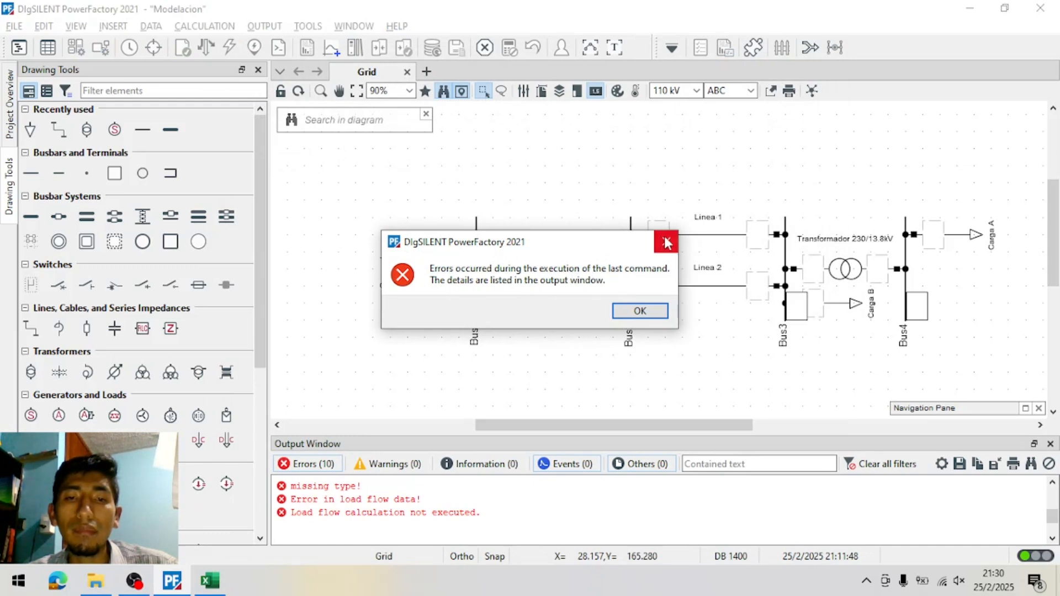
left_click(640, 310)
scroll(337, 502, "up", 2)
scroll(337, 500, "up", 1)
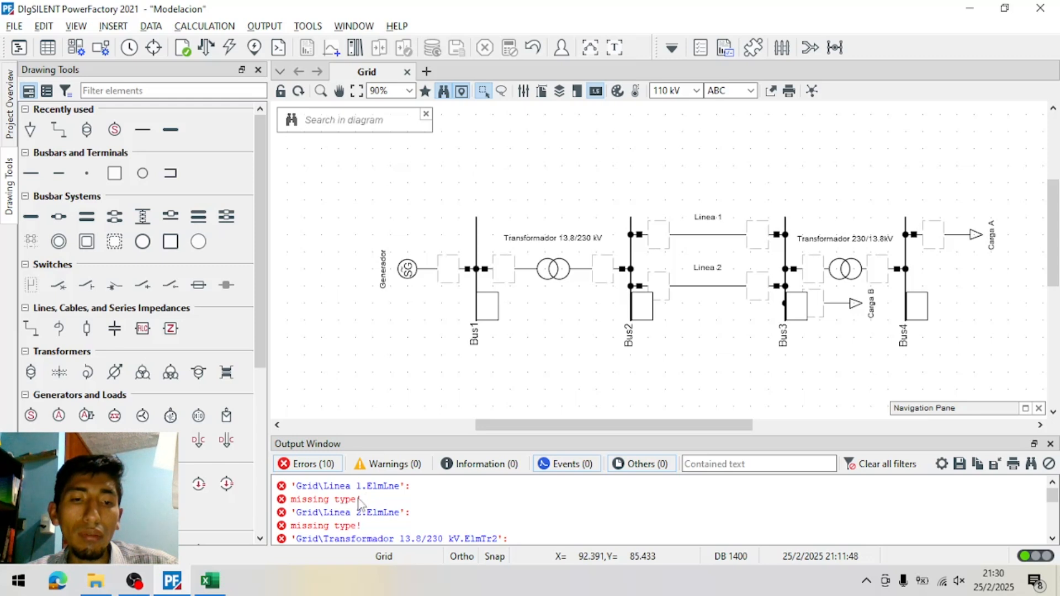
scroll(379, 500, "down", 1)
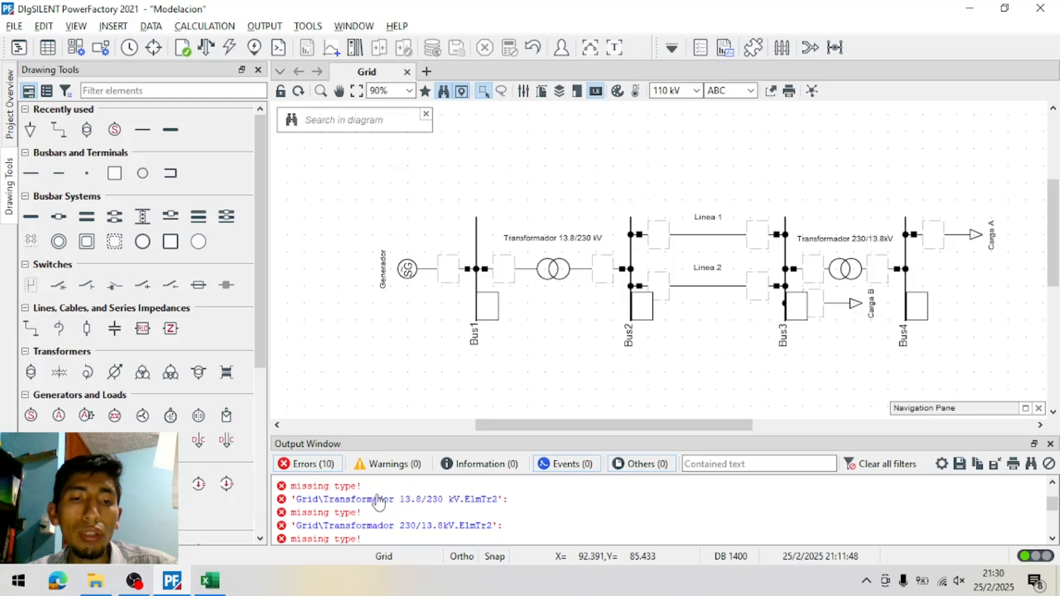
scroll(389, 503, "down", 1)
scroll(362, 511, "up", 2)
scroll(356, 512, "down", 3)
scroll(358, 513, "up", 1)
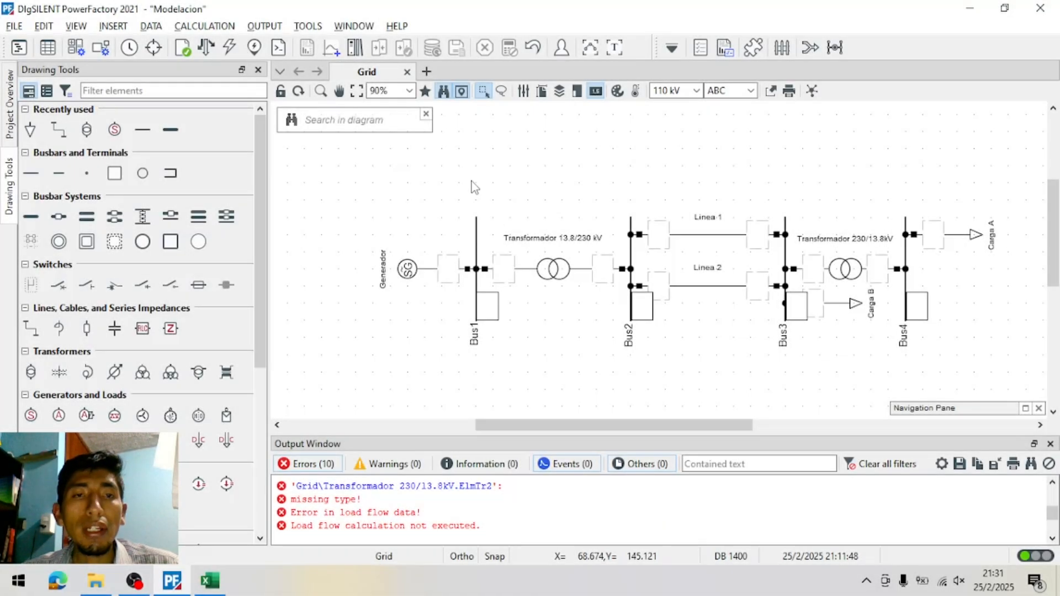
Check the DIgSILENT Library folders offered when selecting the generator's type, and close the generator without assigning one
left_click(412, 270)
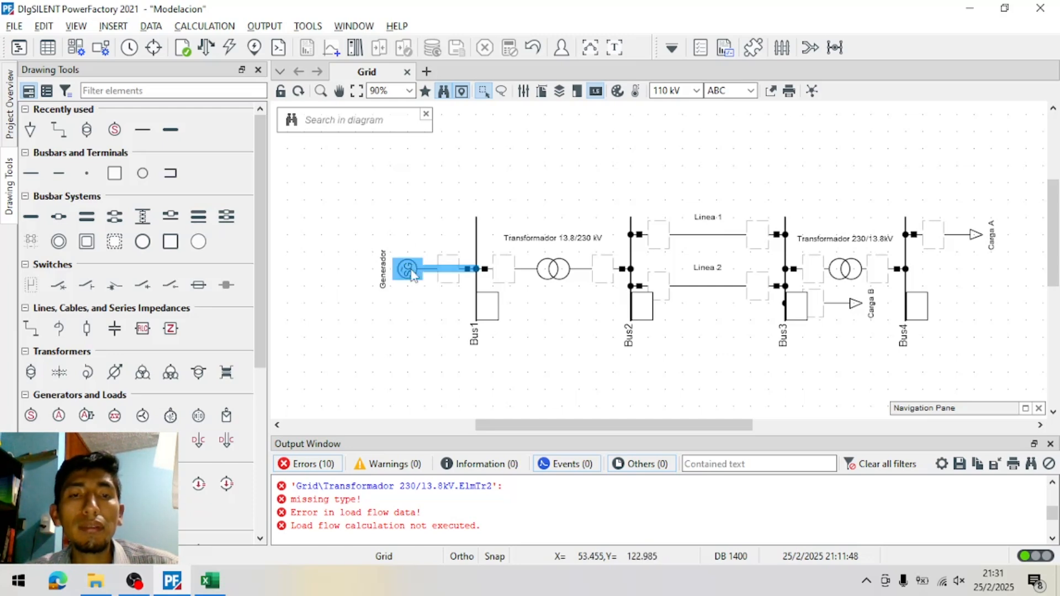
double_click(411, 270)
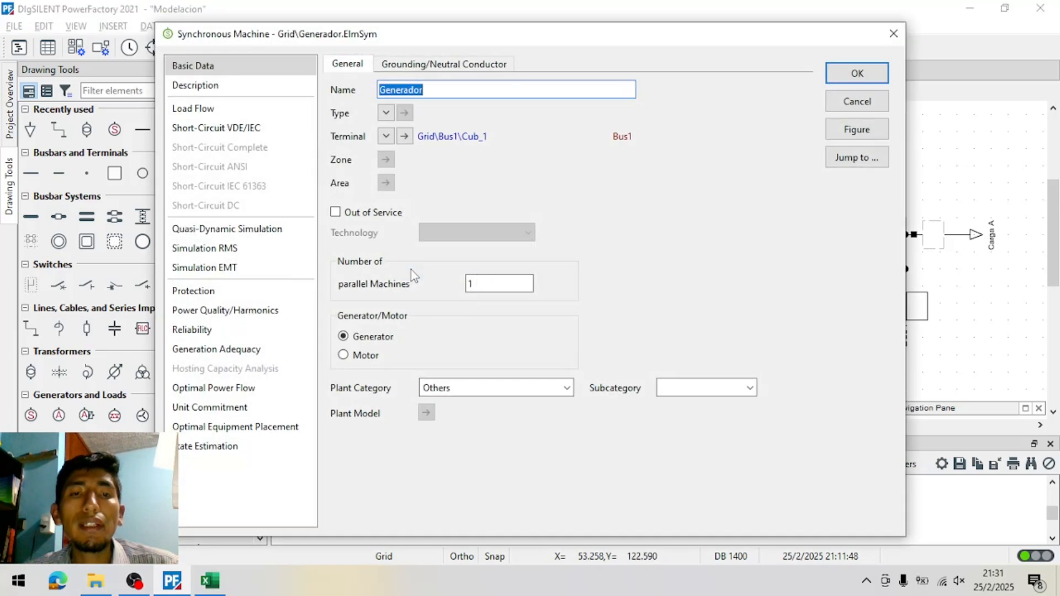
left_click(386, 114)
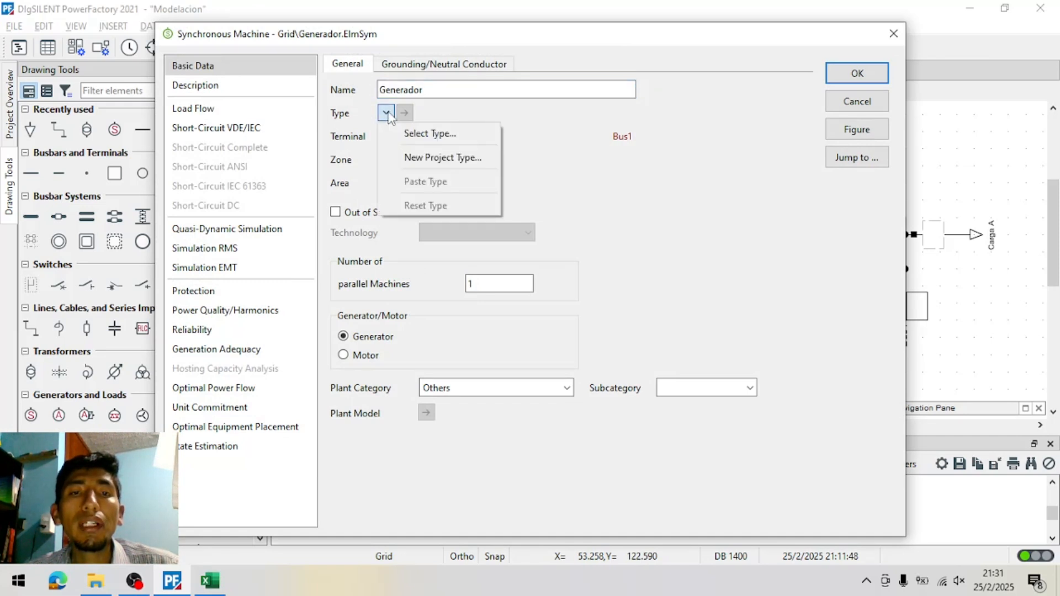
left_click(448, 134)
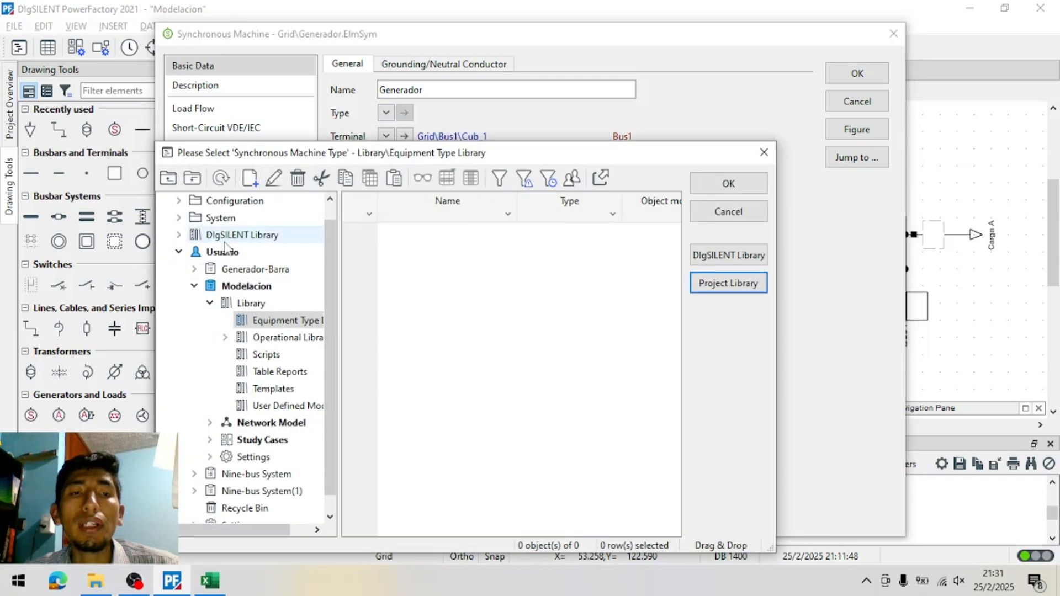
left_click(179, 235)
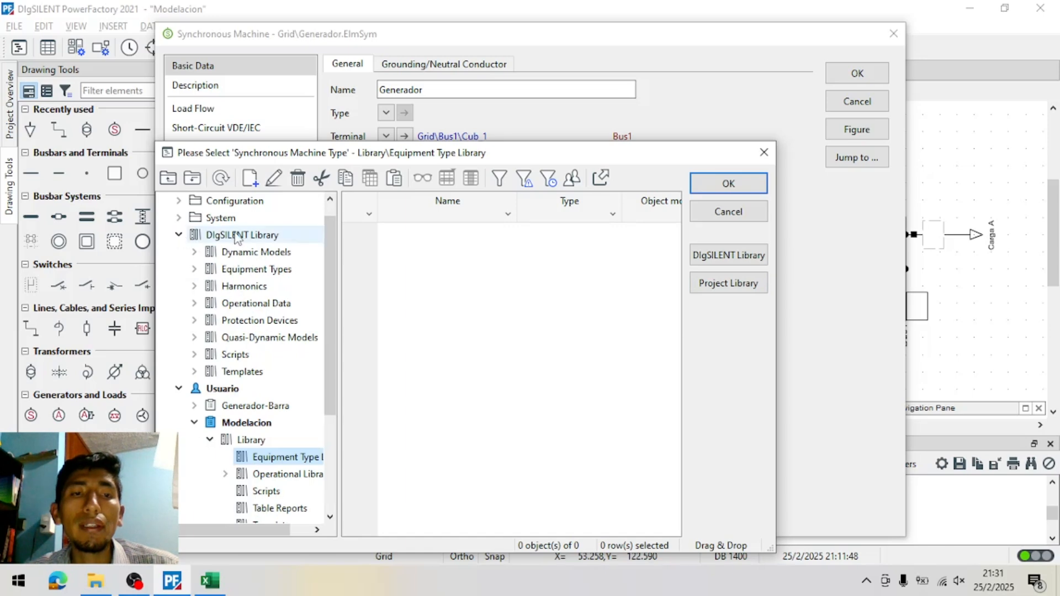
left_click(766, 154)
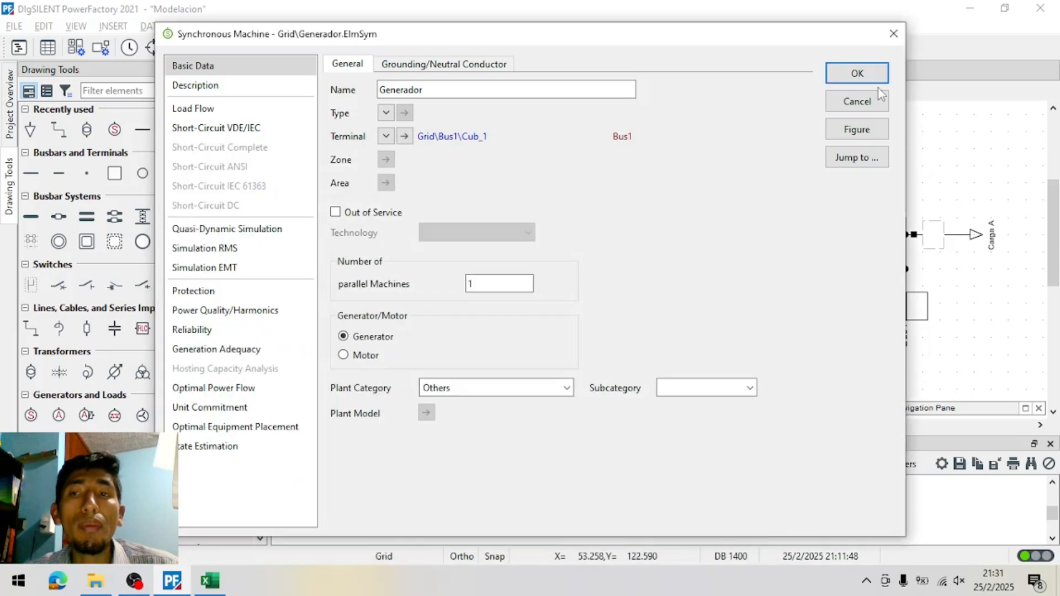
left_click(897, 37)
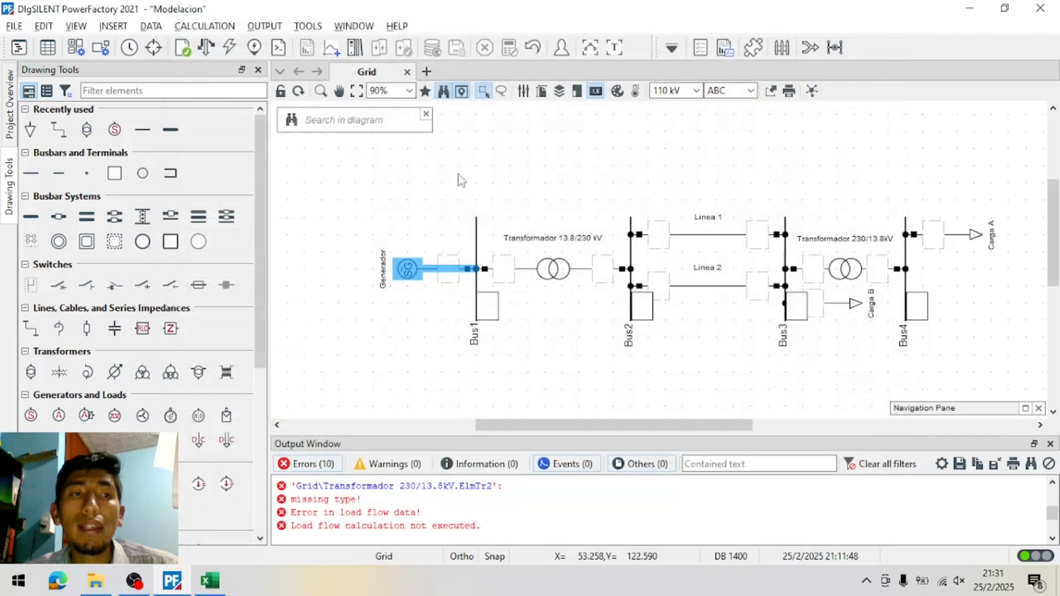
Open the Data Manager and browse the DIgSILENT Library's equipment types to the v001 folder of synchronous machines
left_click(12, 107)
left_click(19, 48)
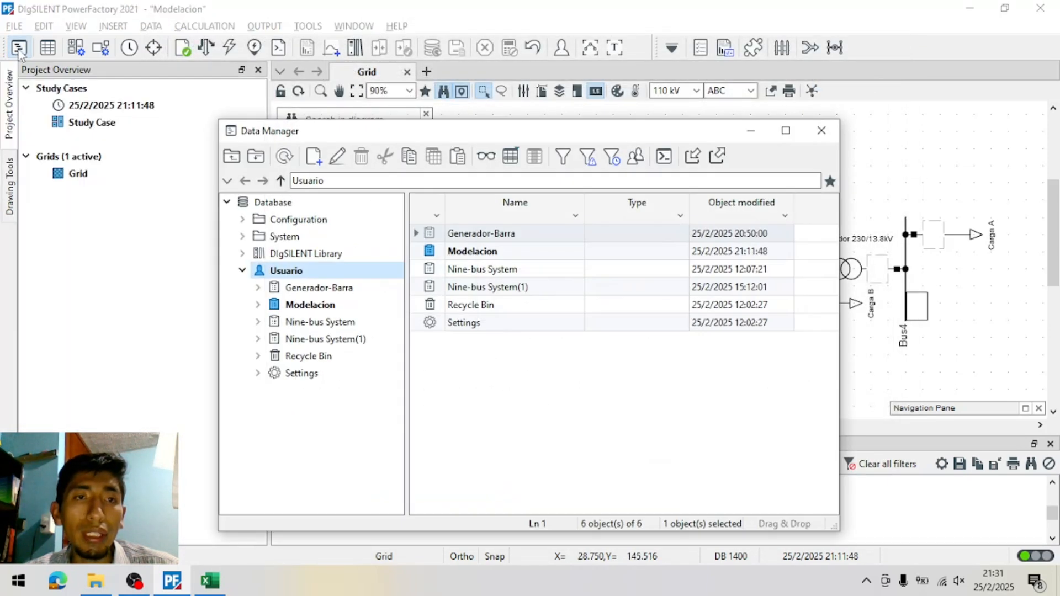
left_click(242, 254)
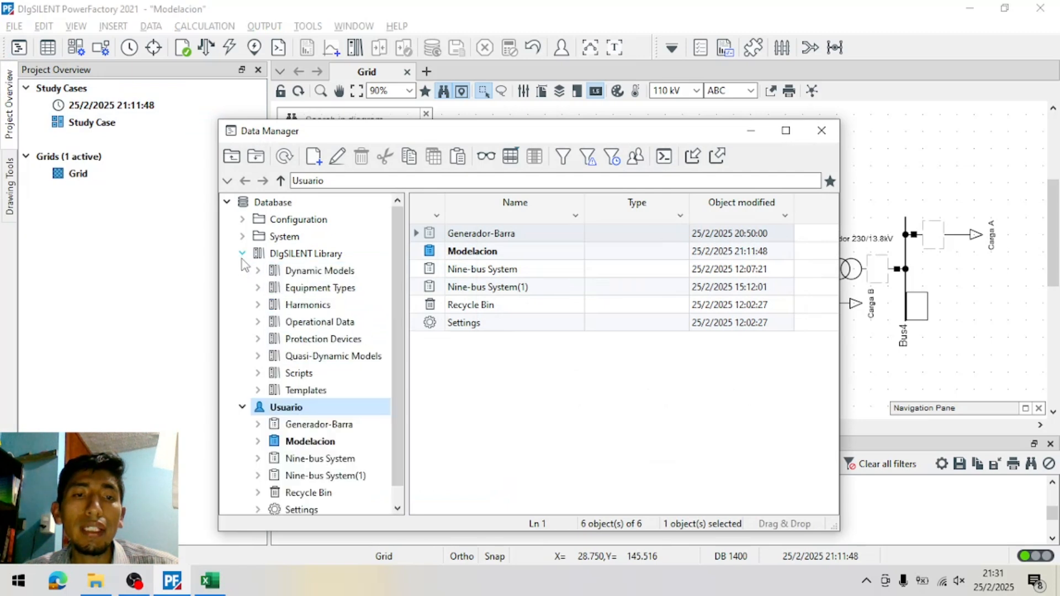
left_click(258, 288)
scroll(363, 309, "down", 1)
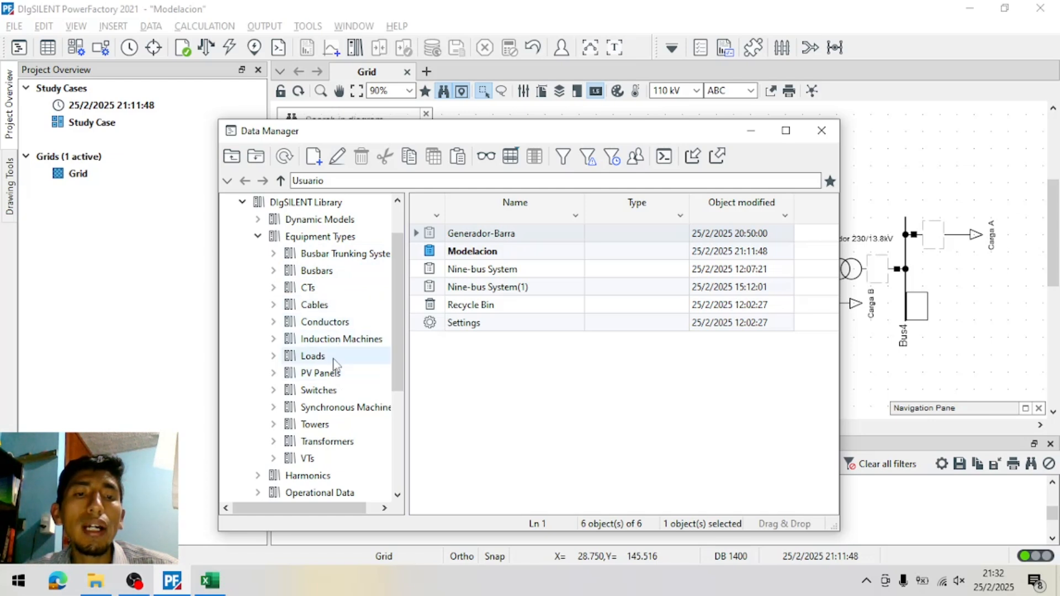
scroll(333, 373, "down", 1)
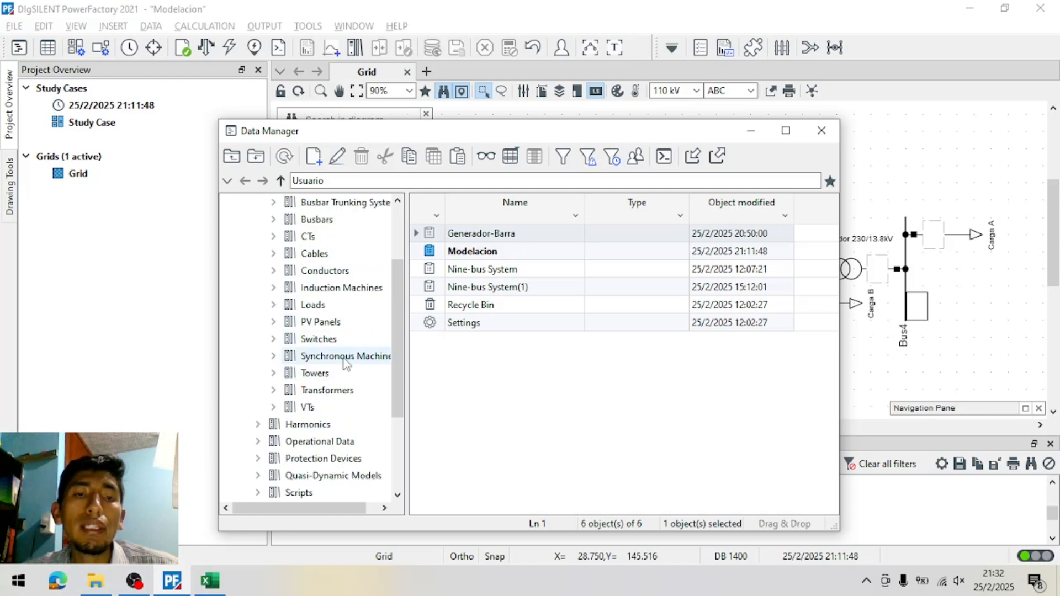
left_click(274, 357)
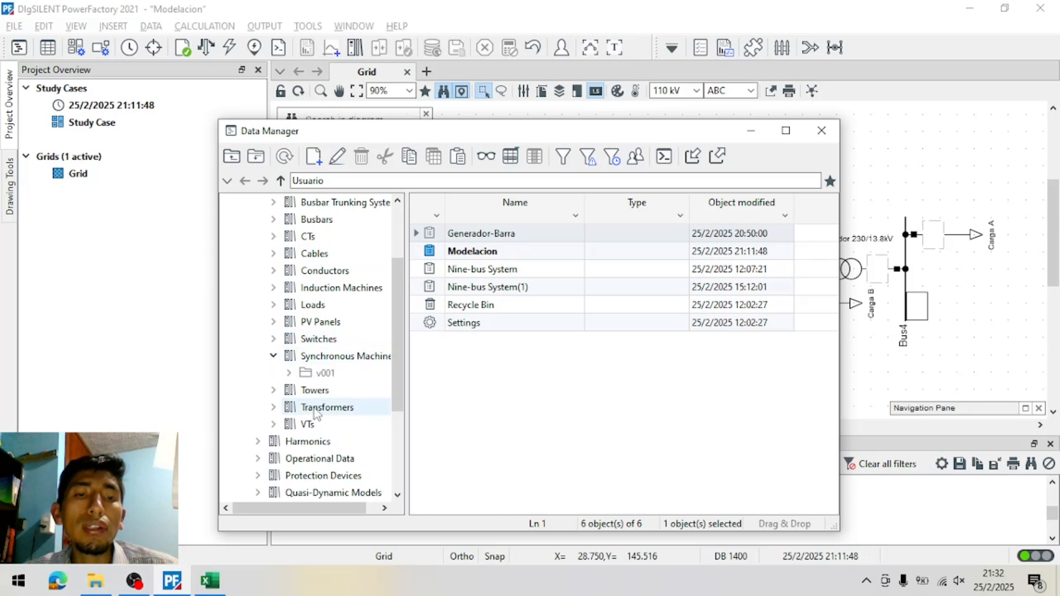
left_click(290, 374)
left_click(310, 374)
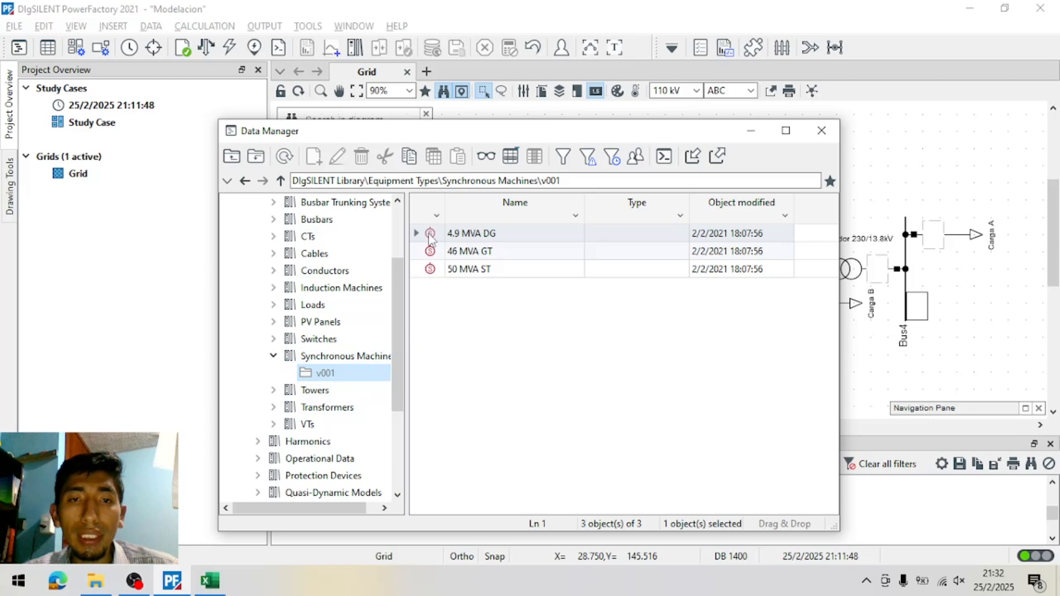
Open the 50 MVA ST machine type and examine its basic, load flow, RMS simulation and zero/negative sequence data
left_click(435, 252)
left_click(436, 270)
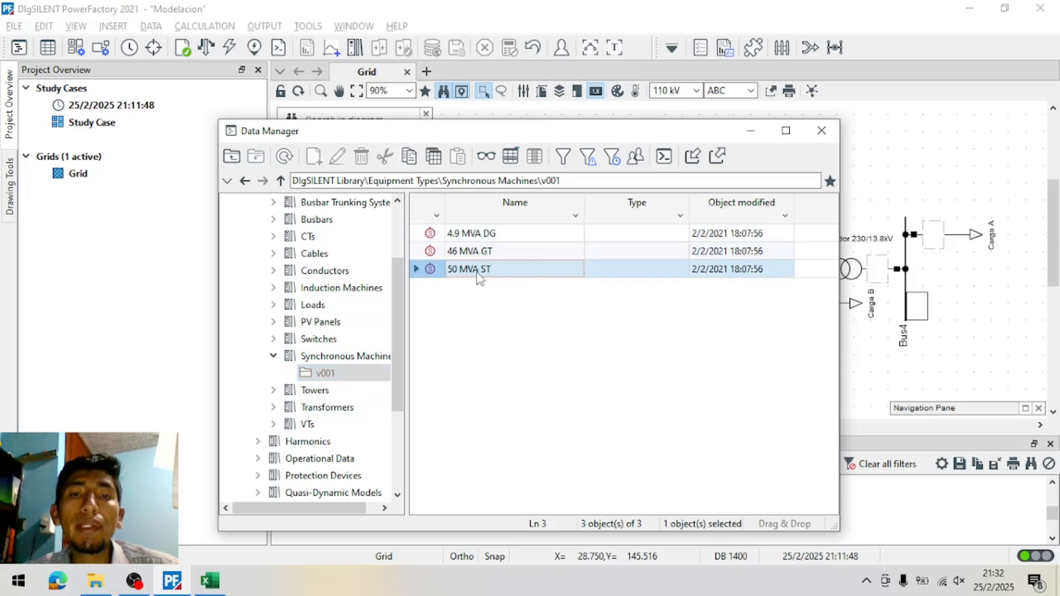
double_click(432, 271)
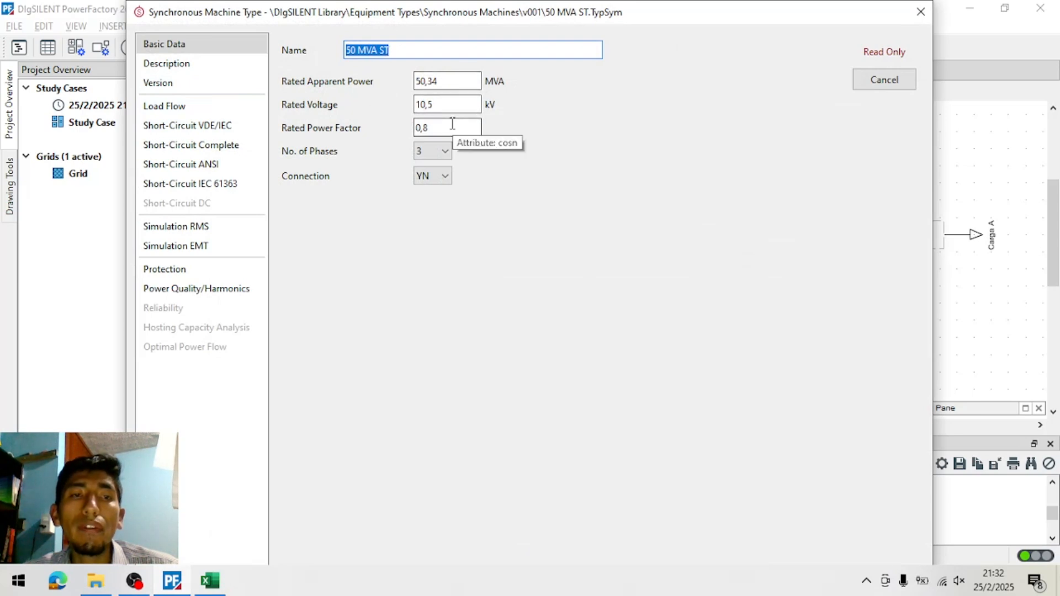
left_click(235, 106)
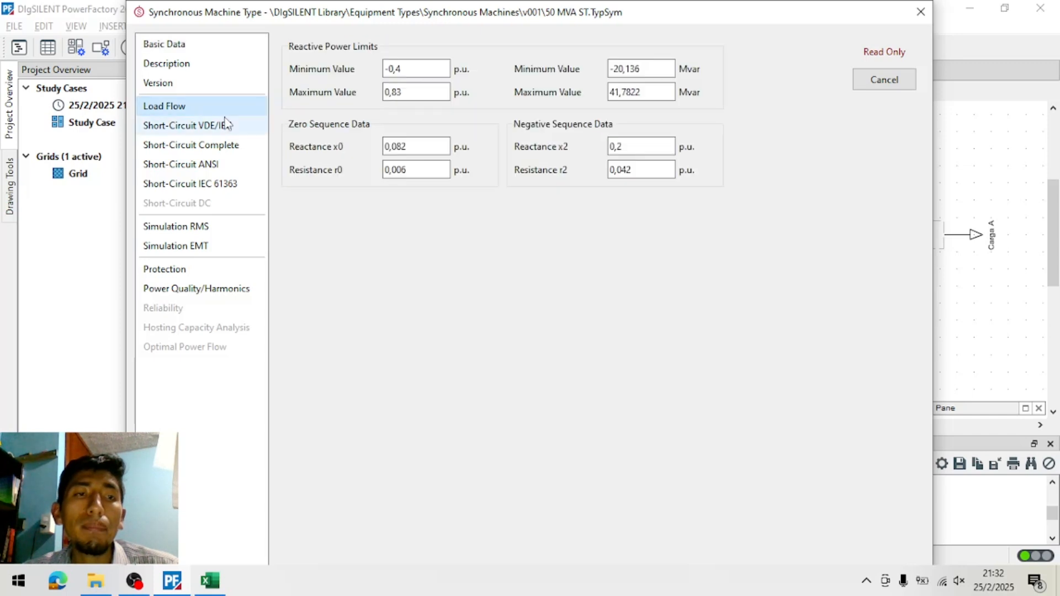
left_click(224, 226)
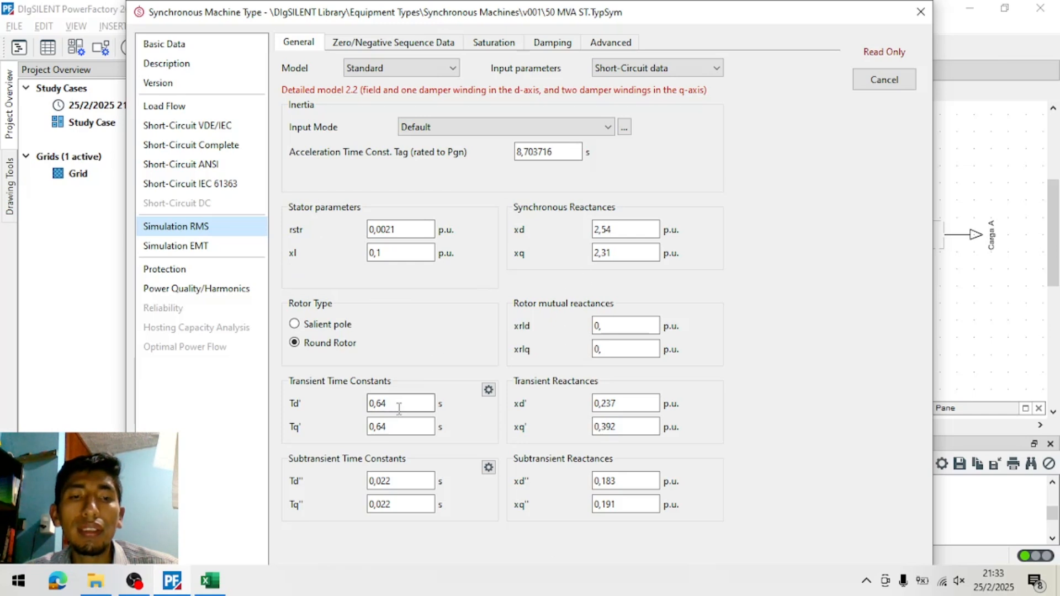
left_click(386, 48)
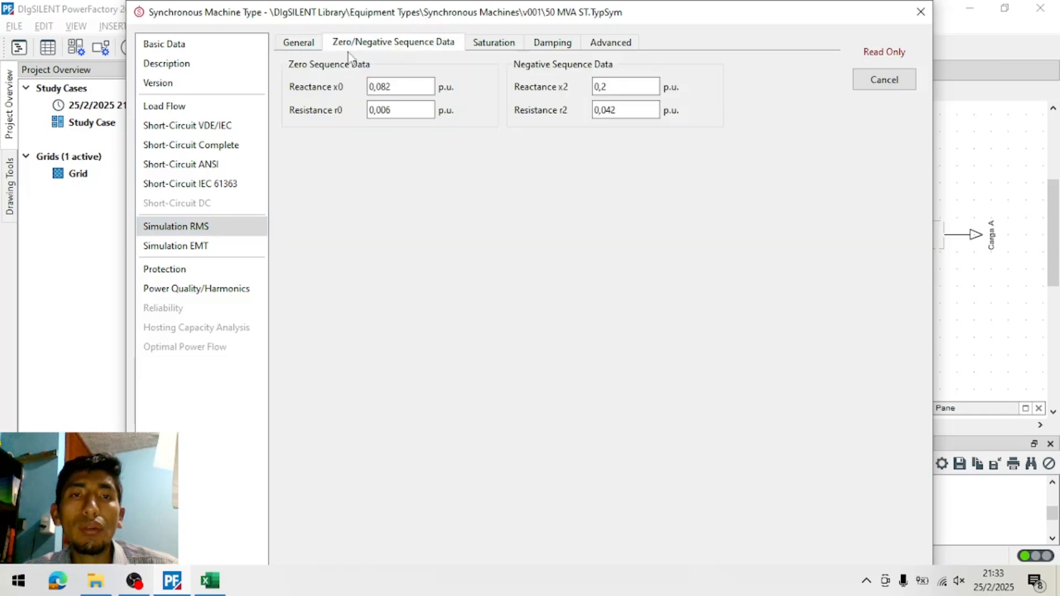
Try the quadratic and exponential saturation models in the RMS simulation data, and set the main flux saturation to Tabular Input
left_click(494, 42)
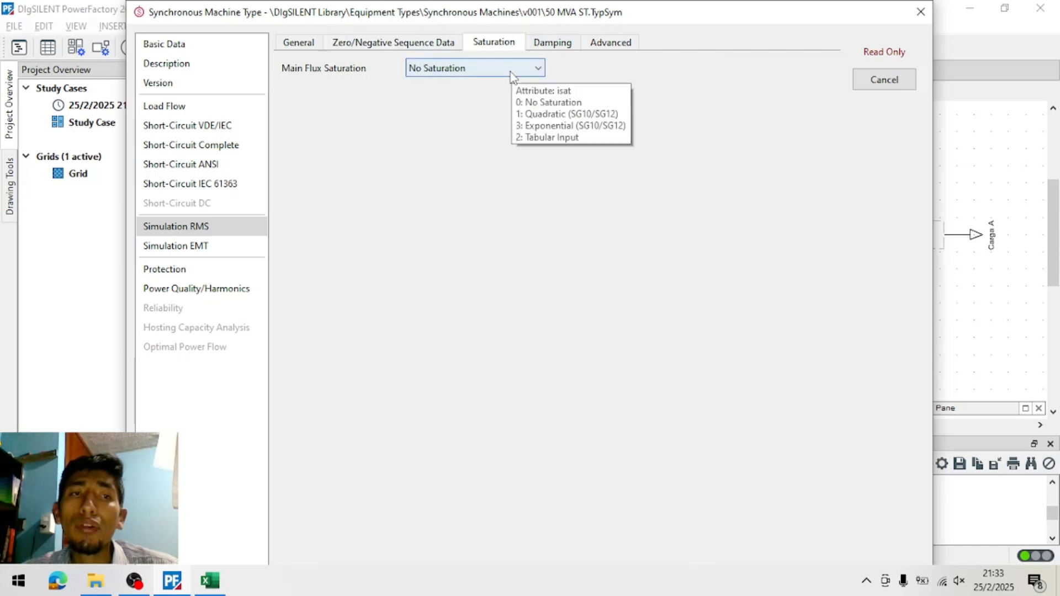
left_click(511, 72)
left_click(511, 72)
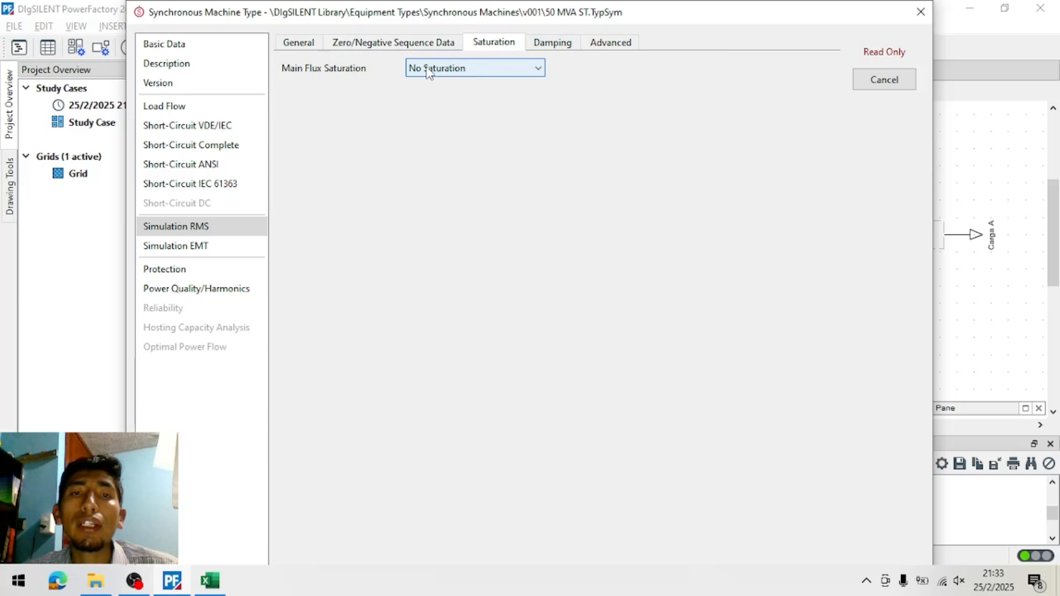
mouse_move(435, 70)
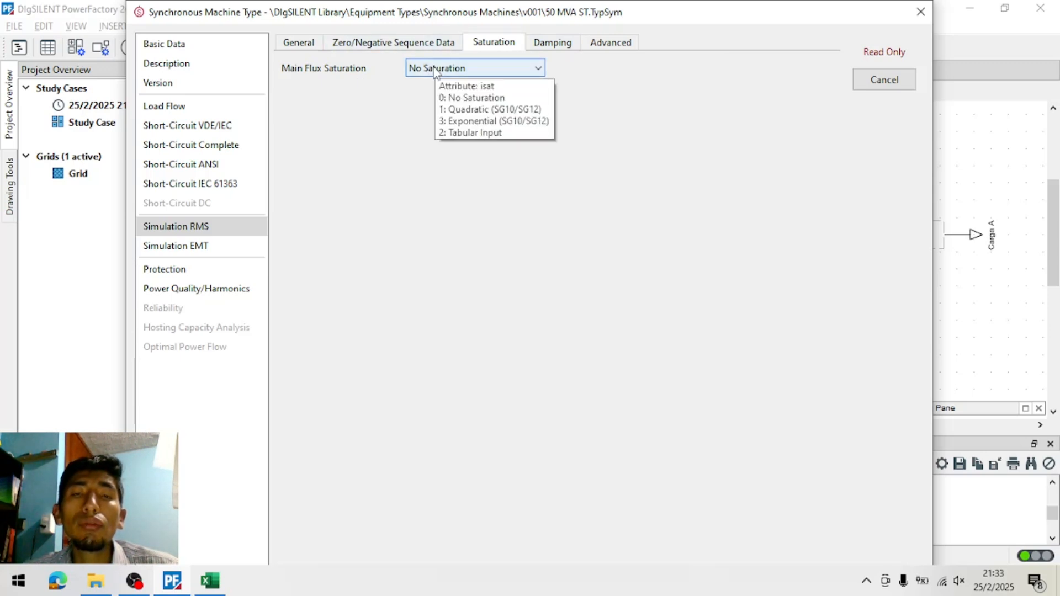
left_click(436, 69)
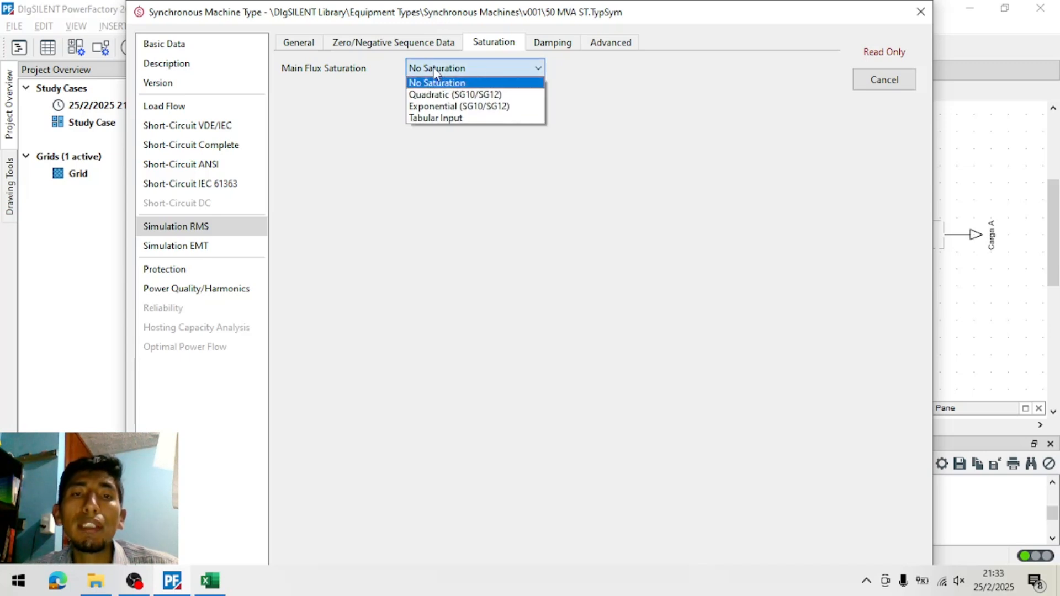
left_click(450, 95)
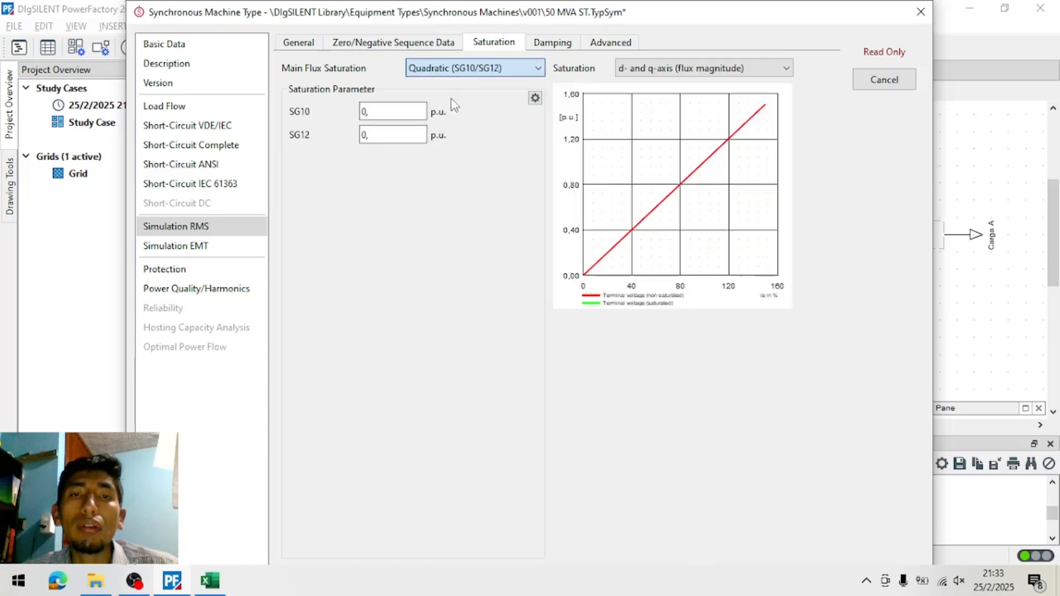
left_click(679, 69)
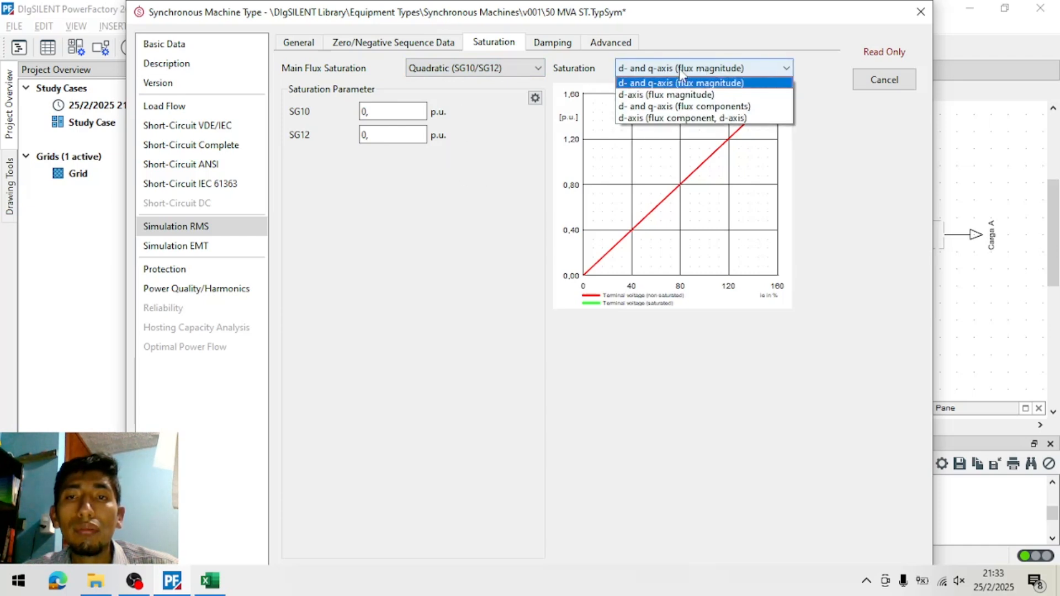
left_click(686, 106)
left_click(443, 71)
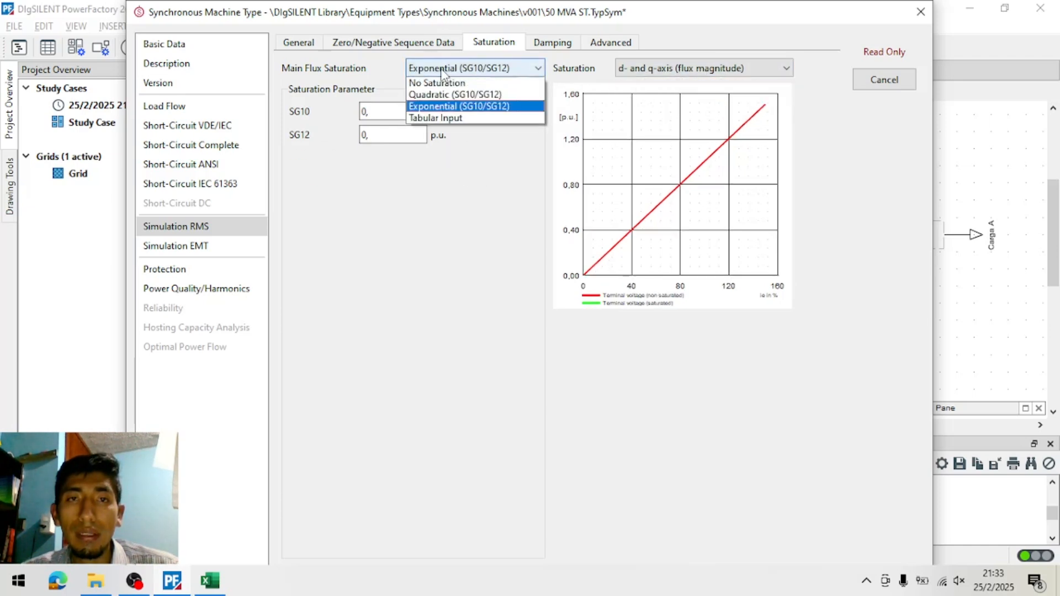
left_click(461, 119)
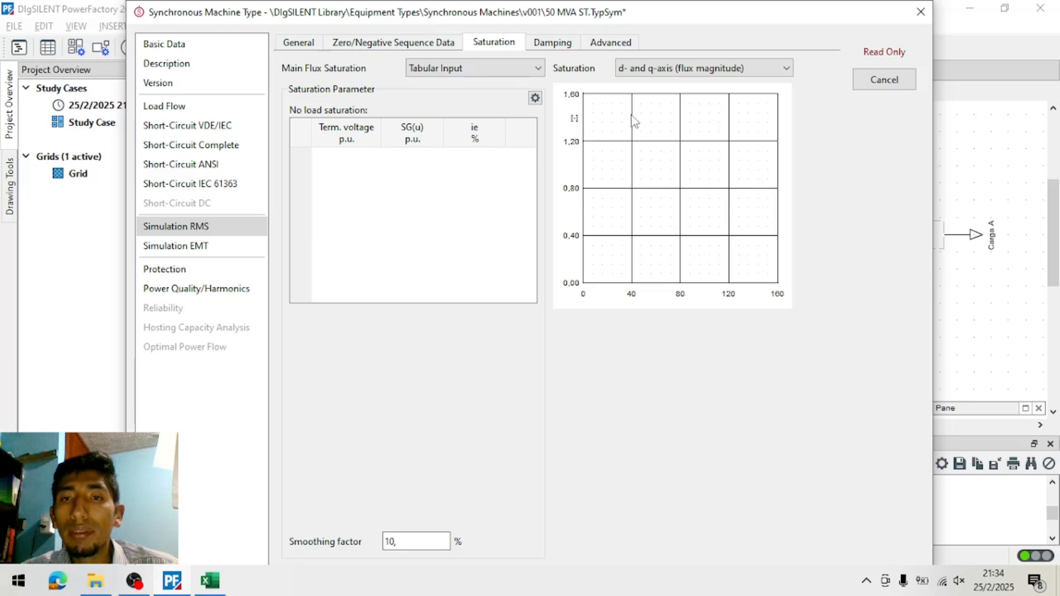
Append six rows to the empty no-load saturation table
right_click(382, 172)
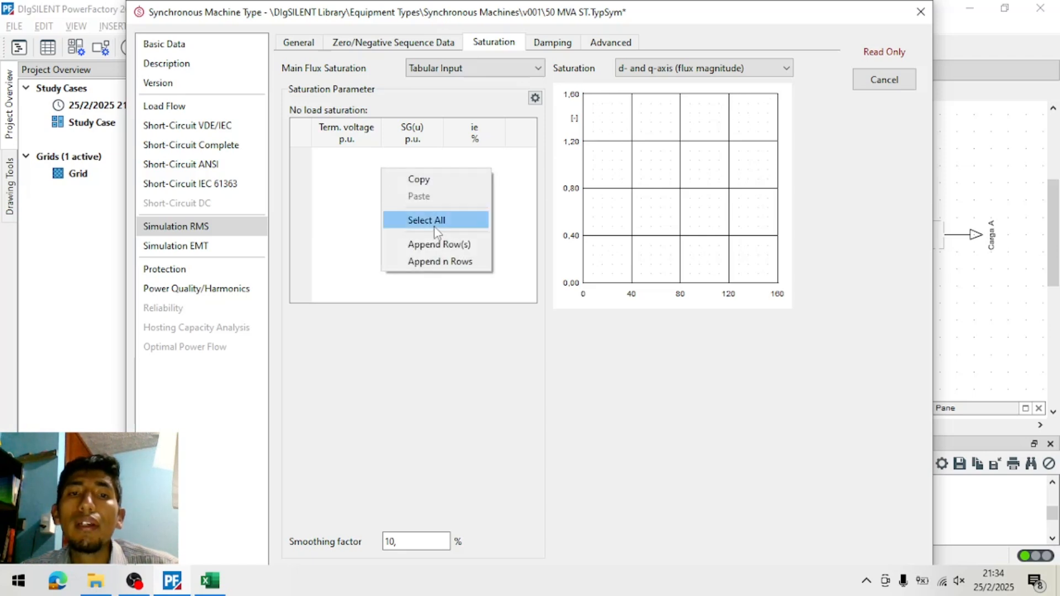
left_click(440, 261)
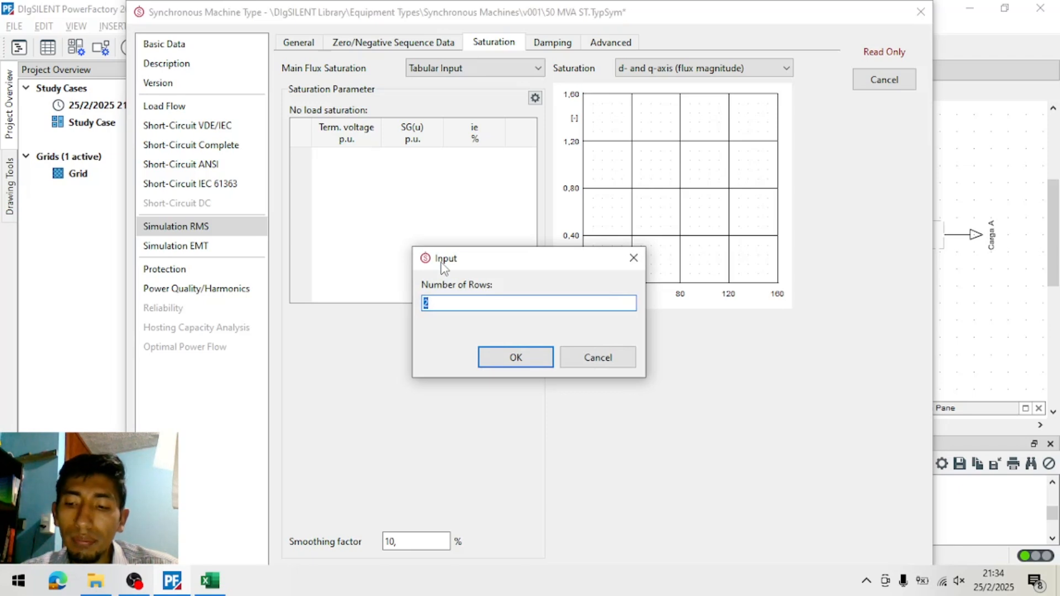
left_click(514, 359)
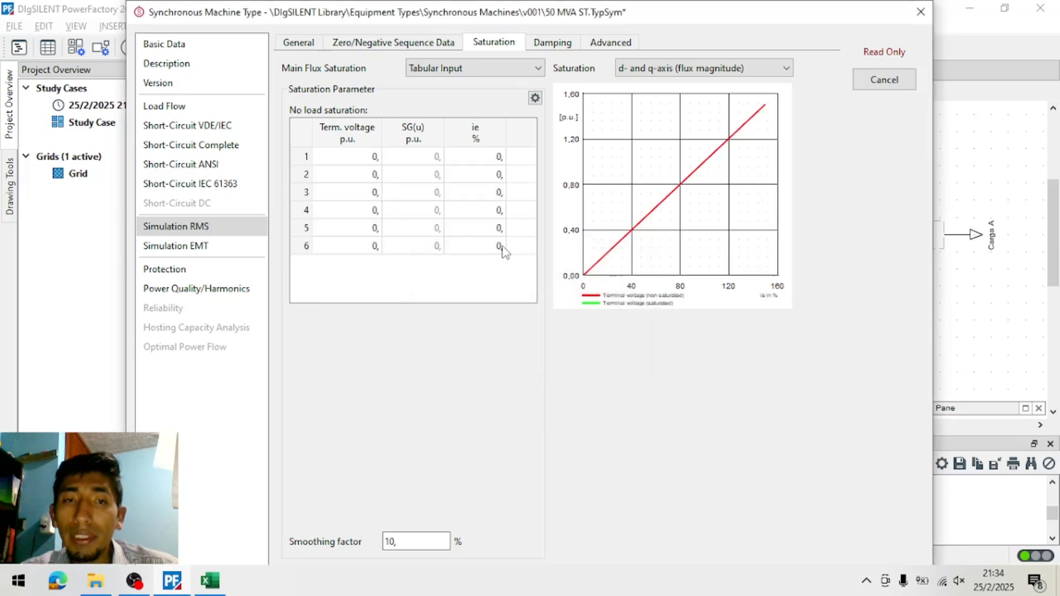
Enter terminal voltages of 0.4, 0.8, 1, 1.1 and 1.1 p.u. in rows 2 to 6 of the no-load saturation table
left_click(366, 157)
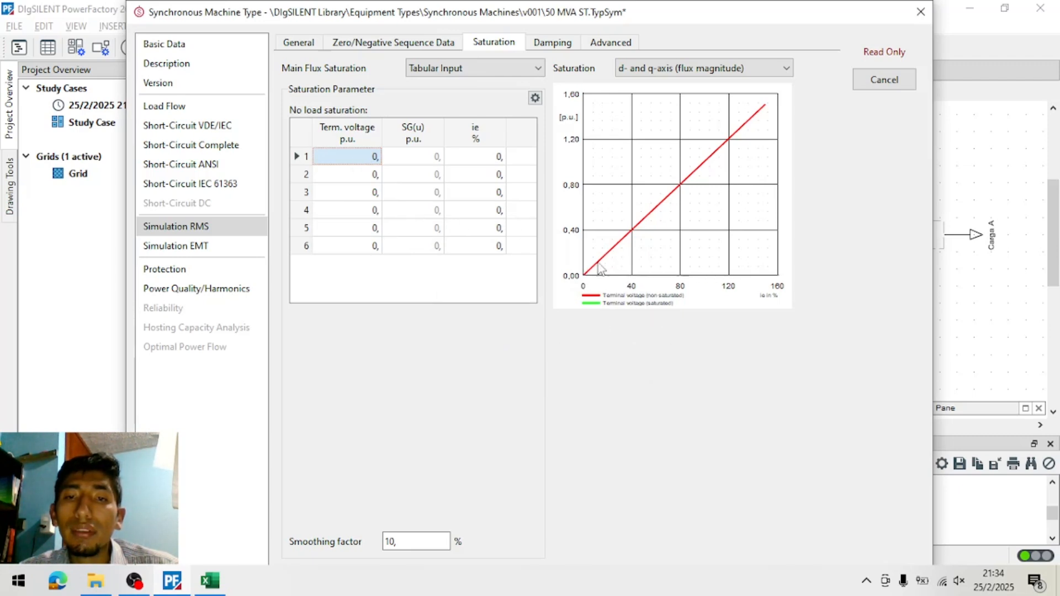
left_click(364, 177)
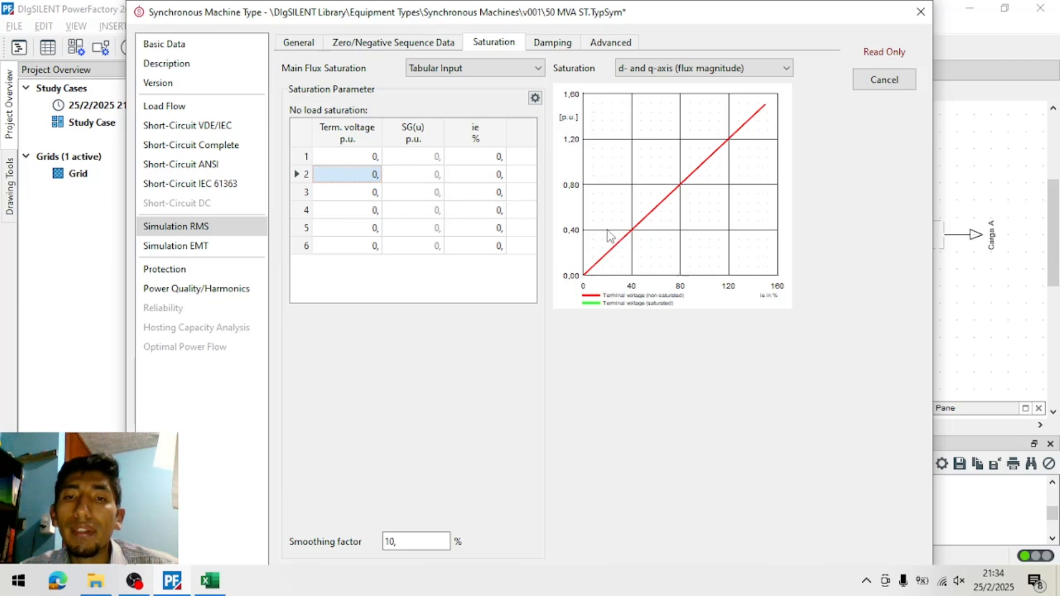
type("0.4")
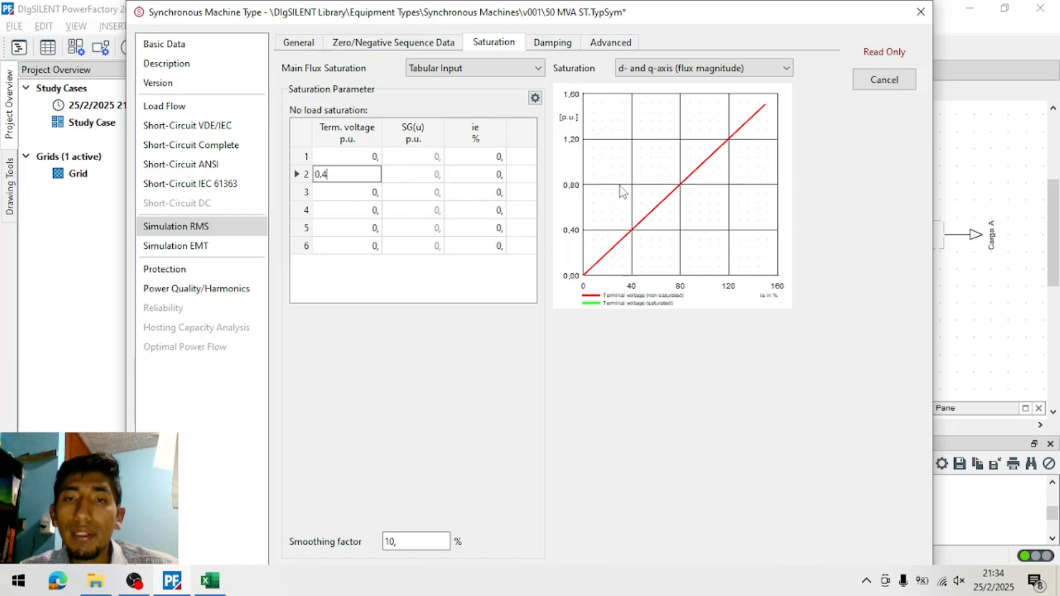
left_click(326, 198)
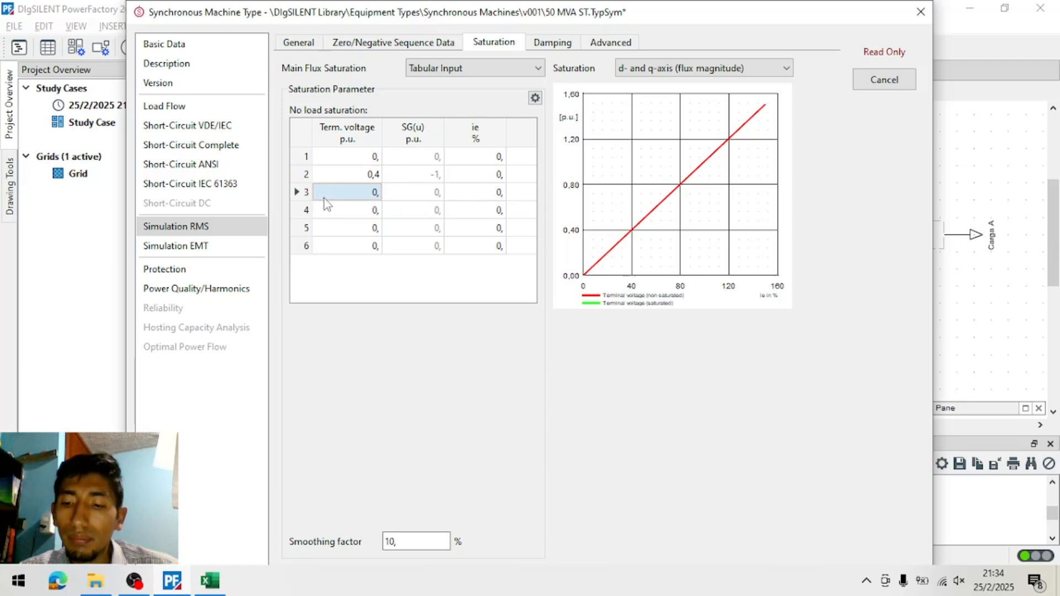
type("0.8")
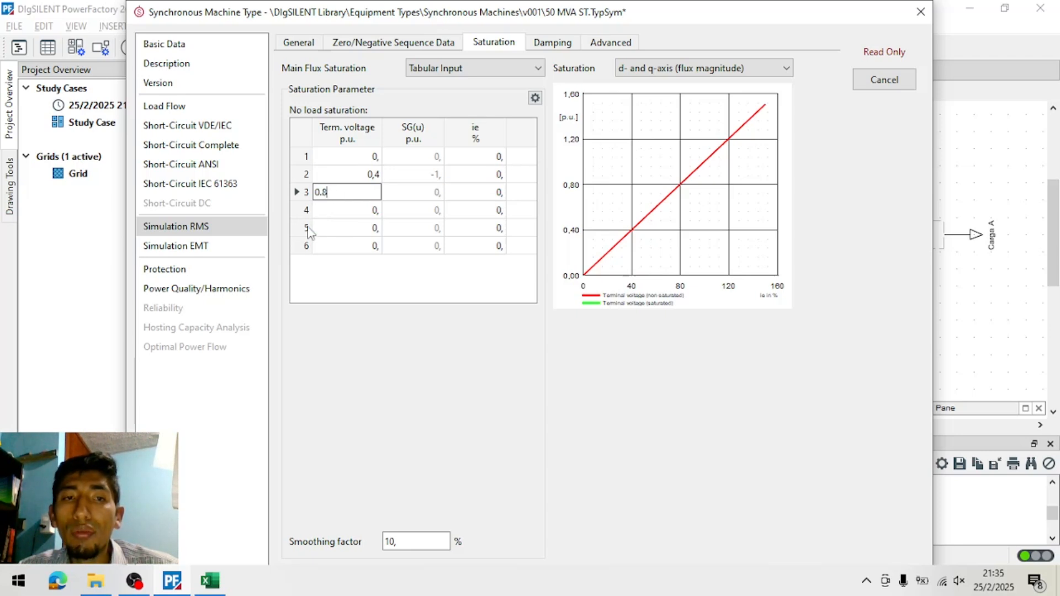
left_click(337, 211)
type("1")
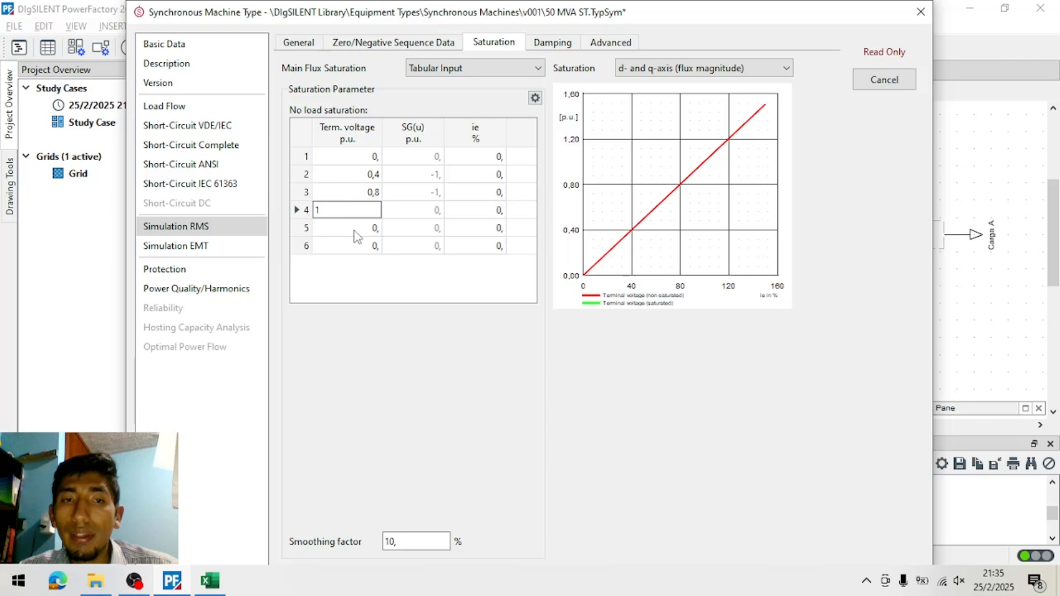
left_click(355, 230)
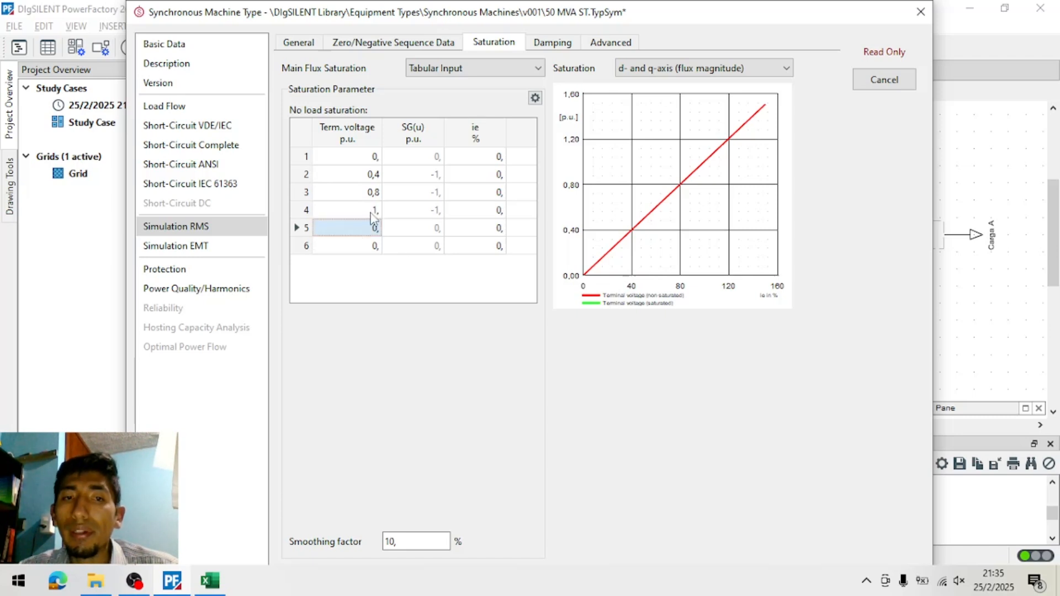
type("1")
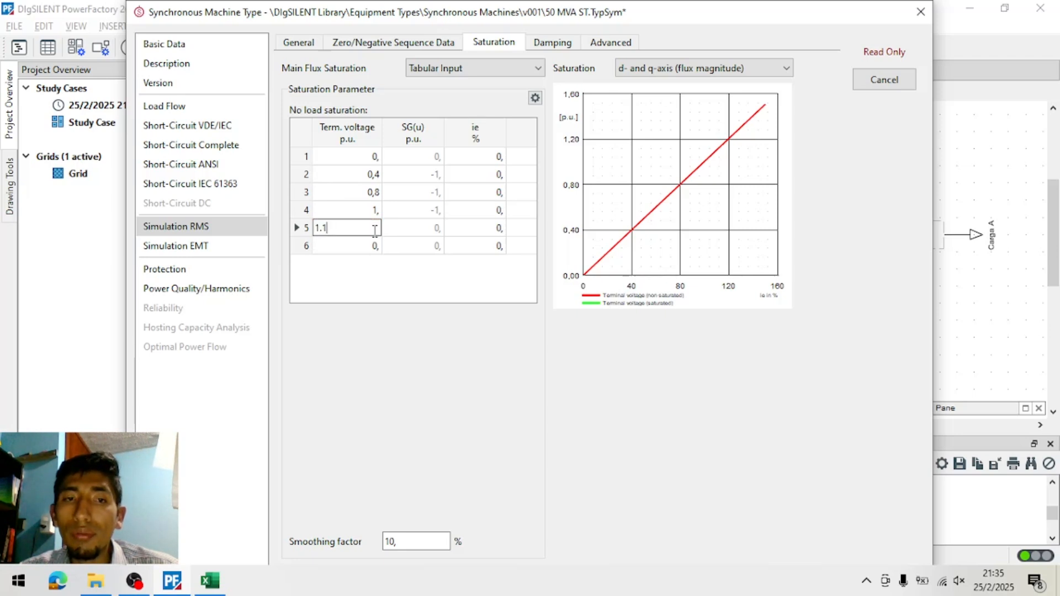
type(".1")
left_click(374, 248)
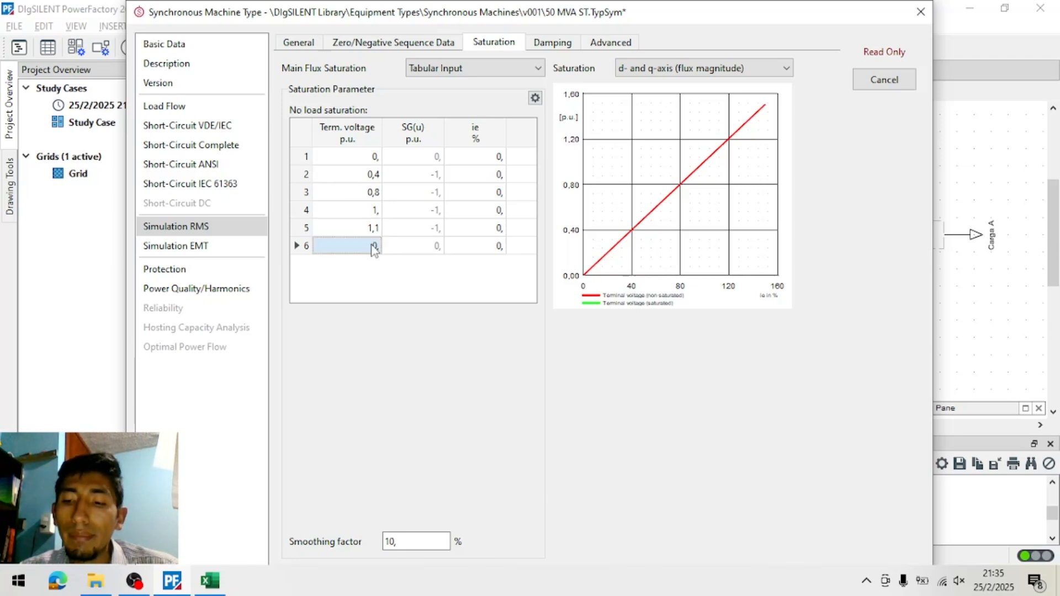
type("1.1")
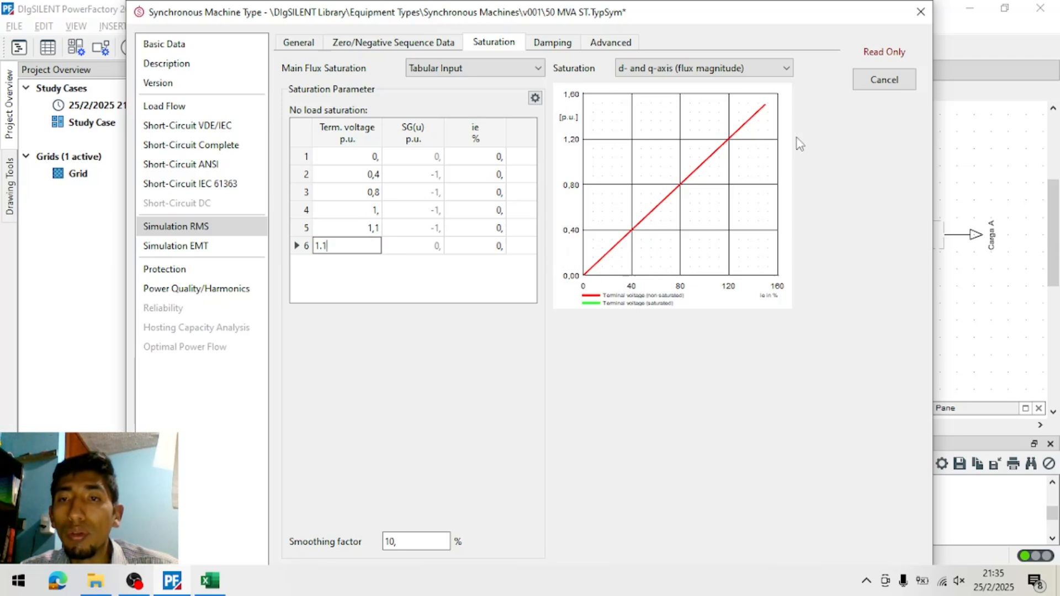
key("Return")
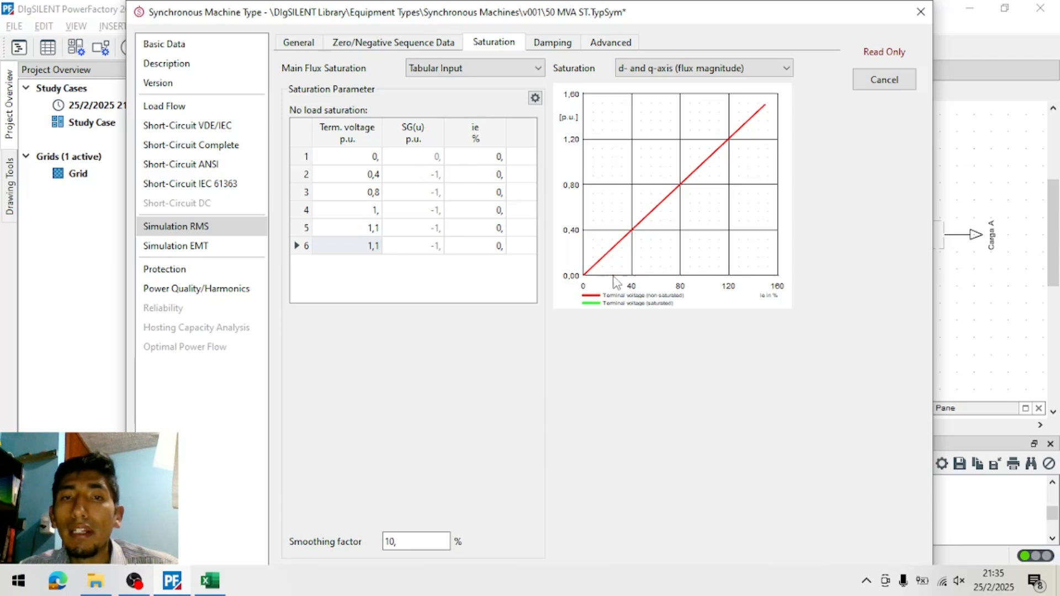
Enter excitation currents (ie) of 20, 30, 50, 100 and 140 % in rows 2 to 6 of the no-load saturation table
left_click(476, 174)
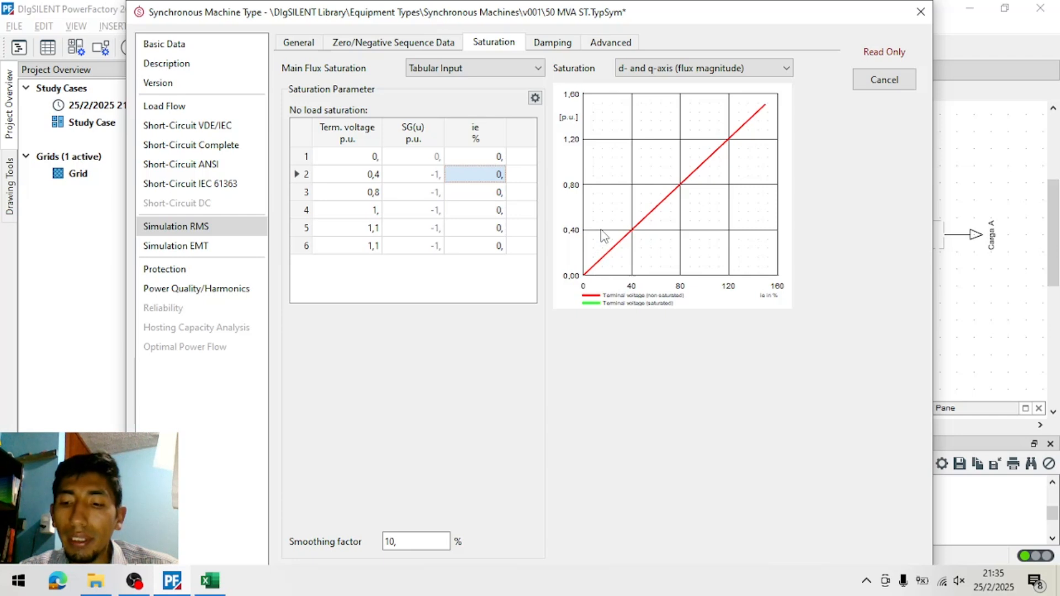
type("2")
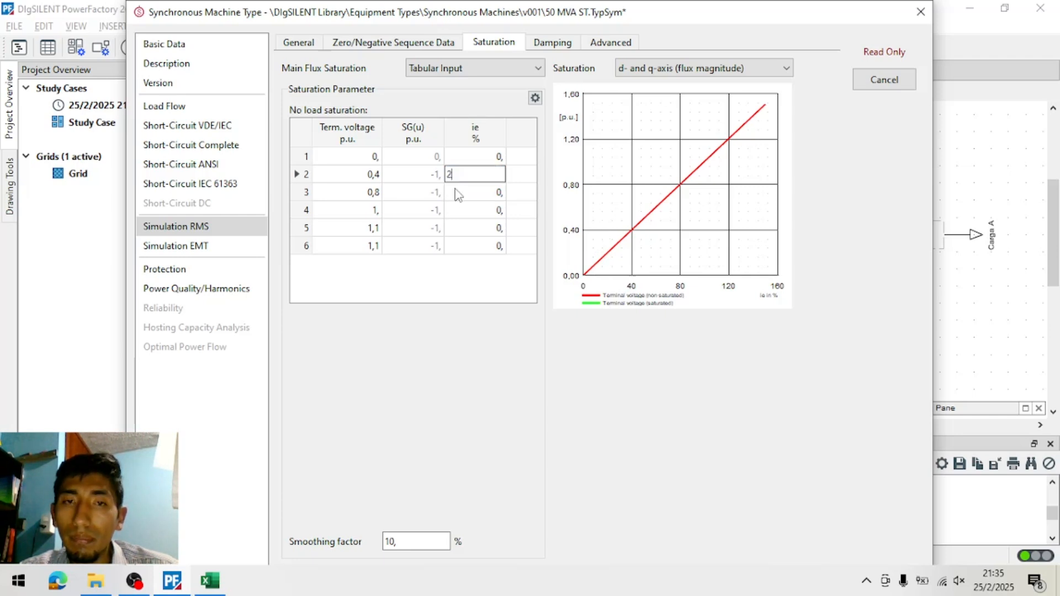
left_click(480, 192)
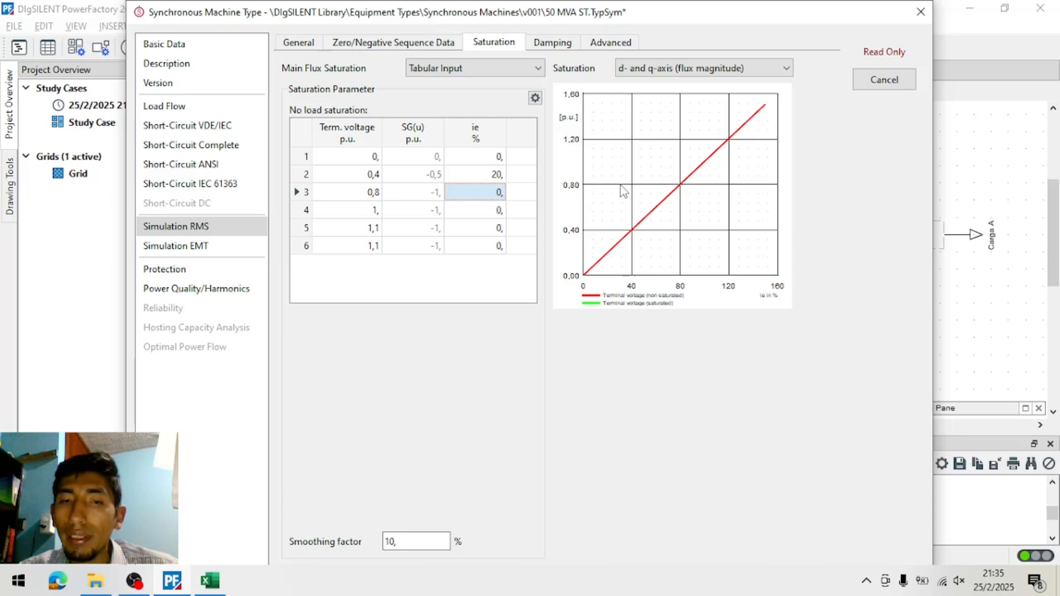
type("30")
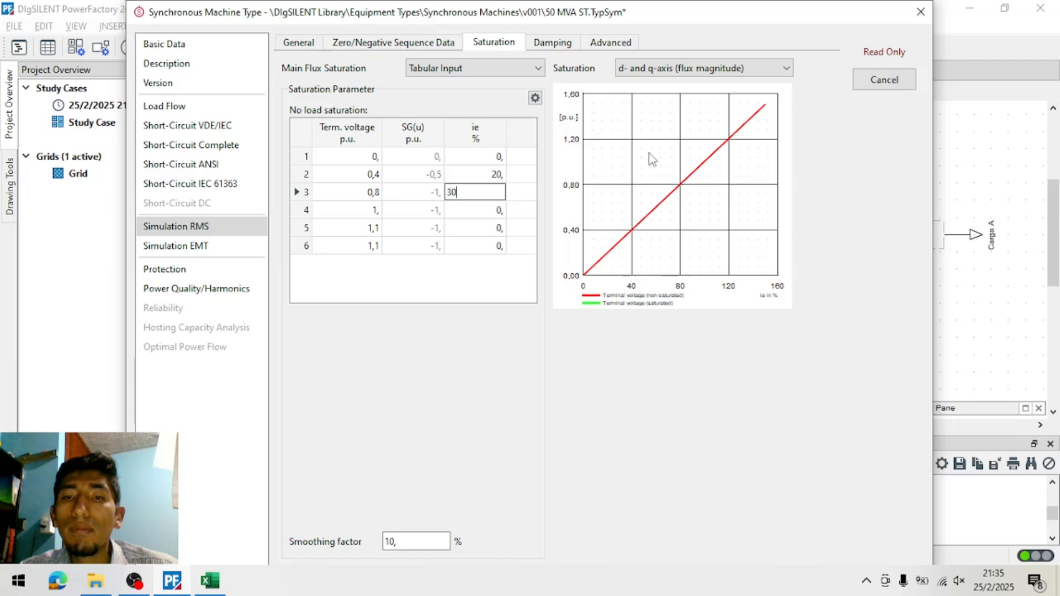
left_click(482, 217)
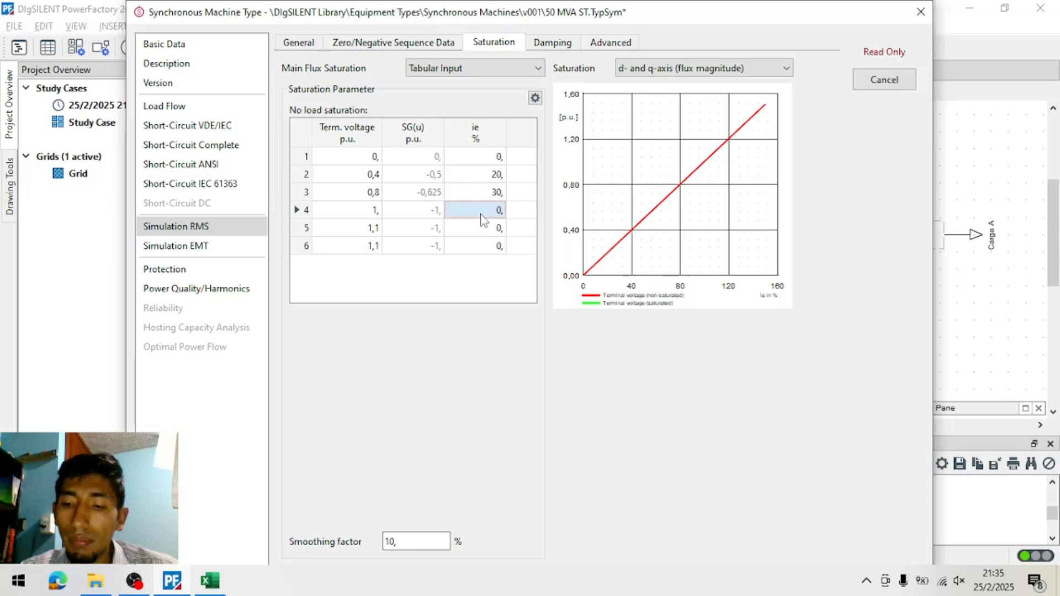
type("50")
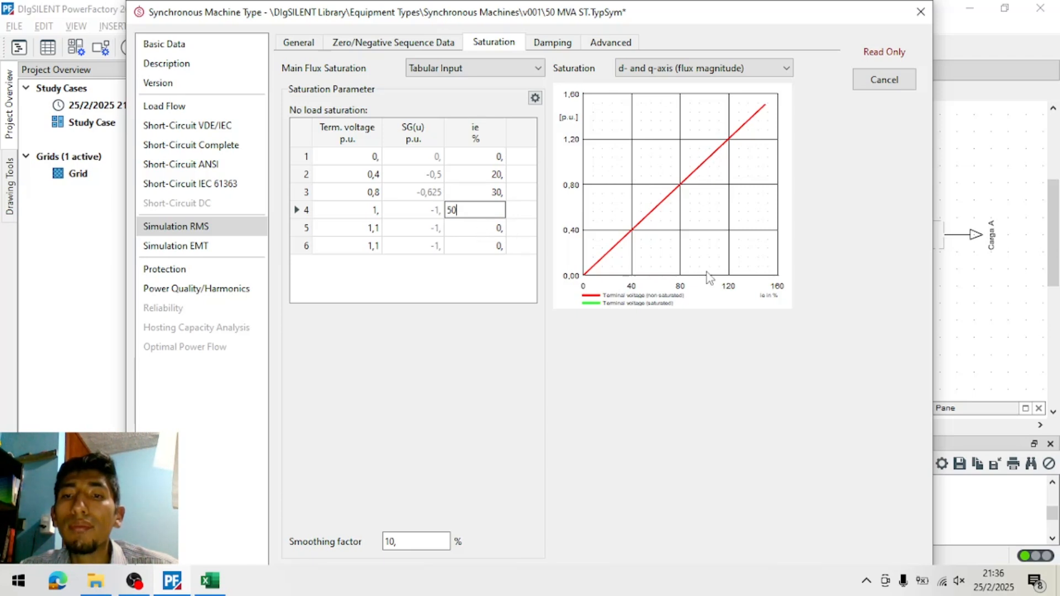
left_click(473, 231)
type("100")
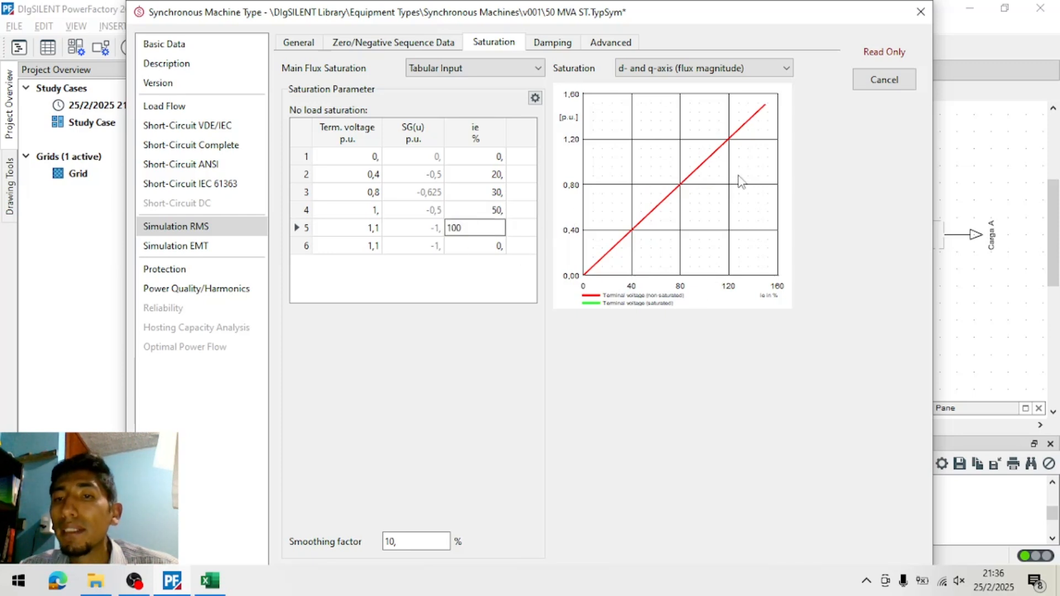
left_click(449, 250)
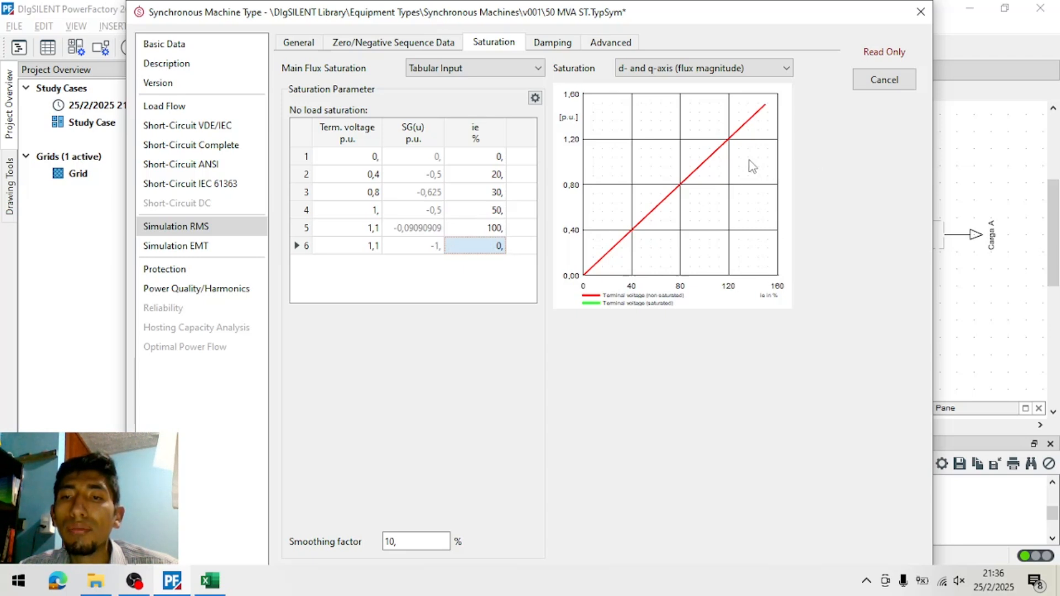
type("140")
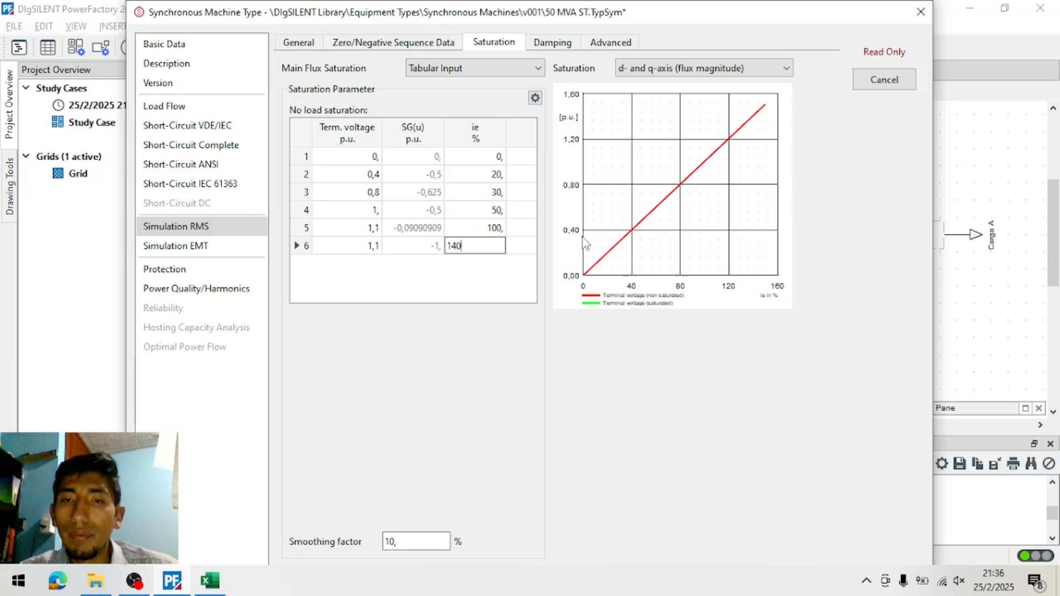
key("Return")
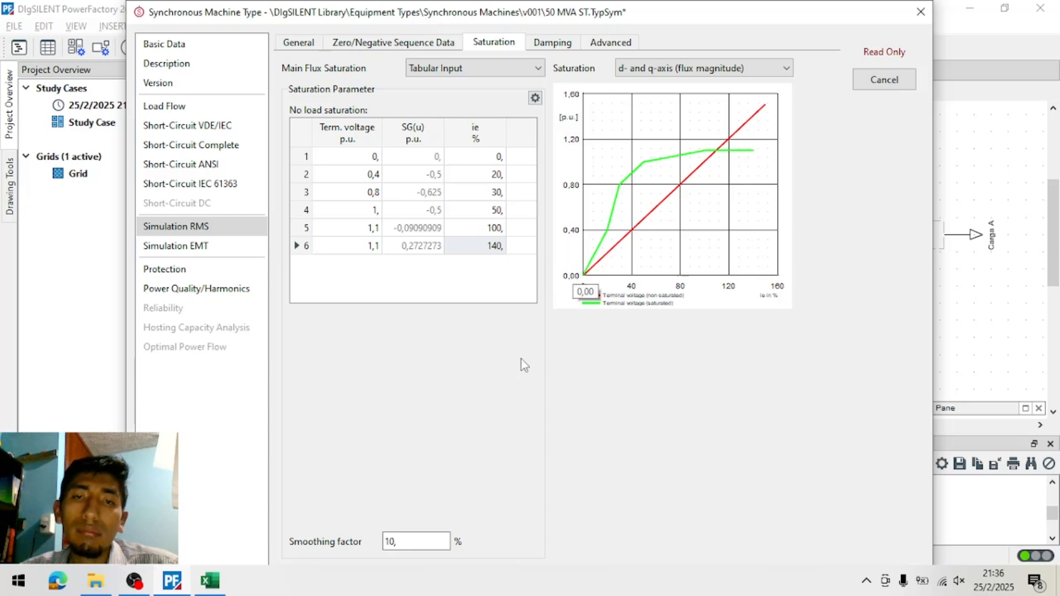
Try the No Saturation option for the main flux saturation and switch back to Tabular Input
left_click(503, 74)
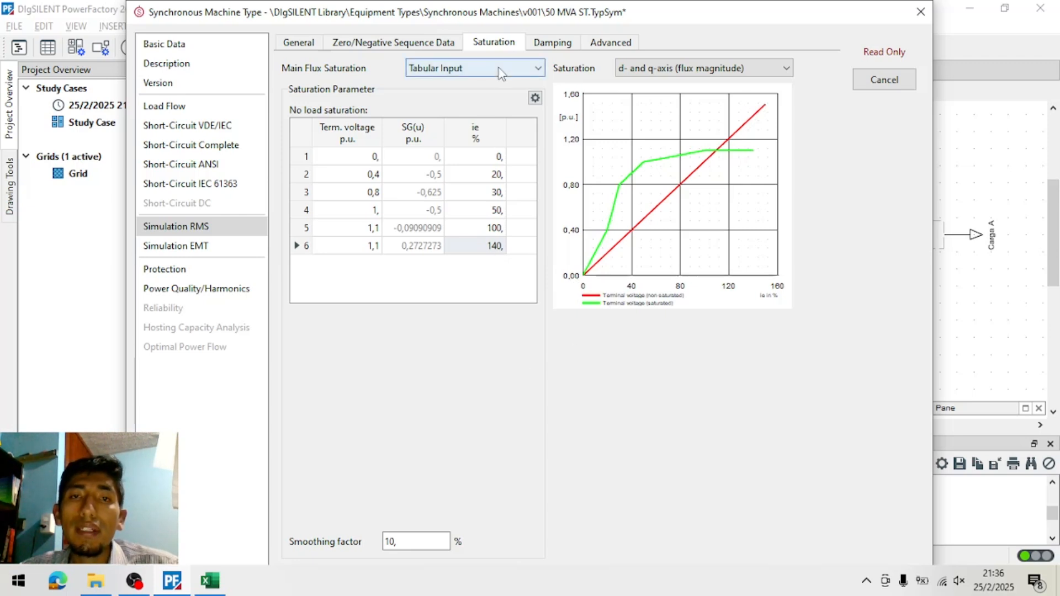
left_click(334, 221)
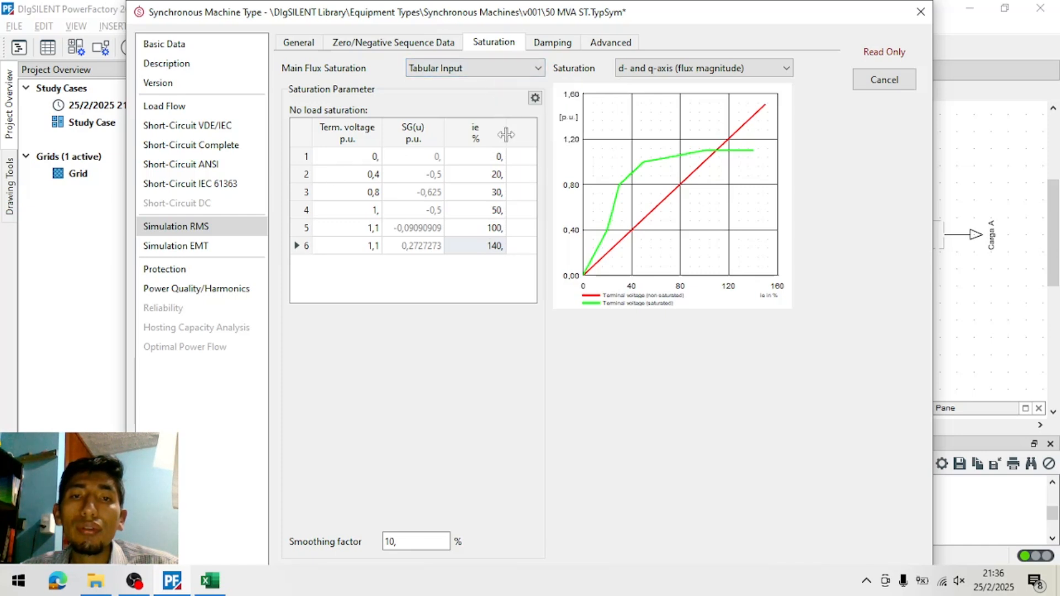
left_click(474, 68)
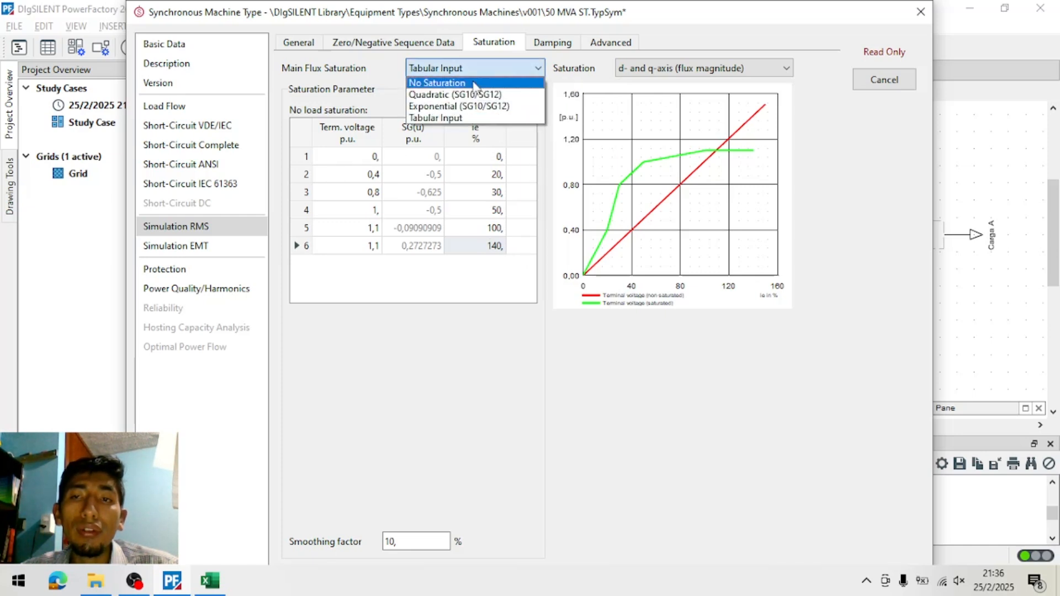
left_click(473, 83)
left_click(474, 74)
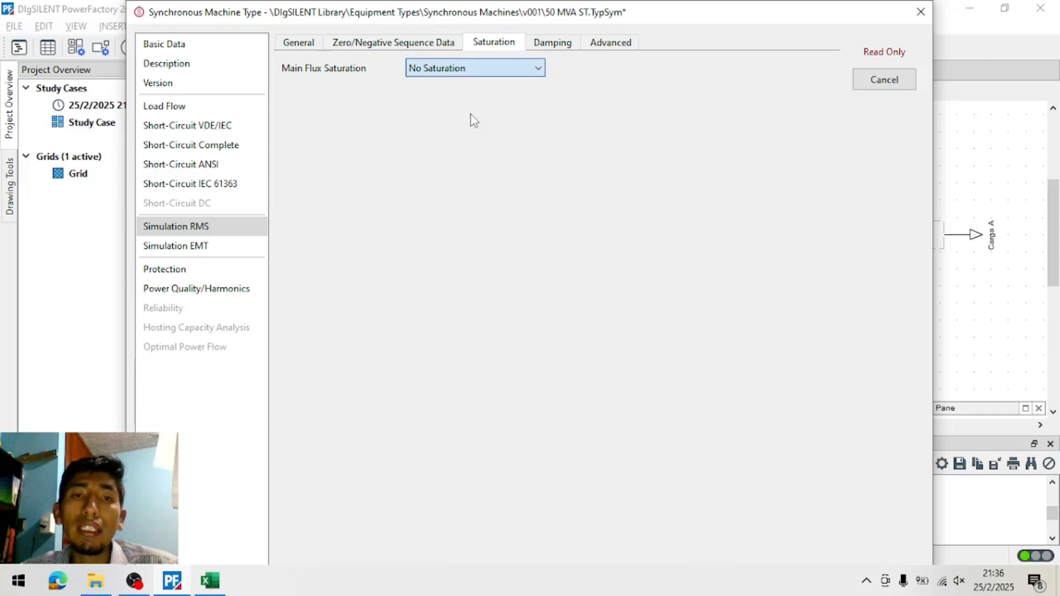
left_click(473, 118)
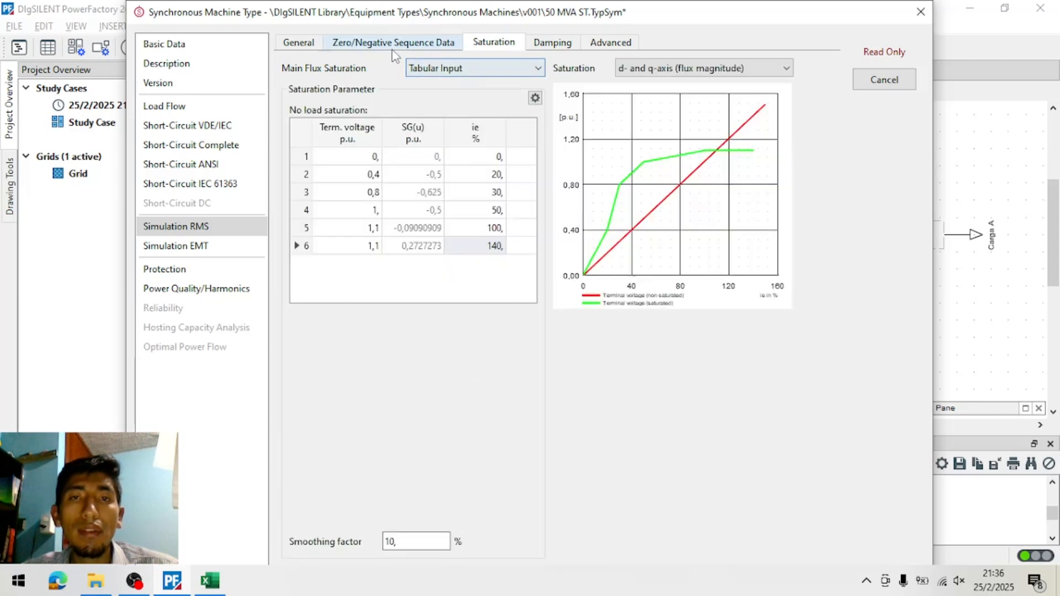
Examine the damping coefficients and advanced options of the machine type's RMS simulation data, and open its EMT simulation data
left_click(547, 44)
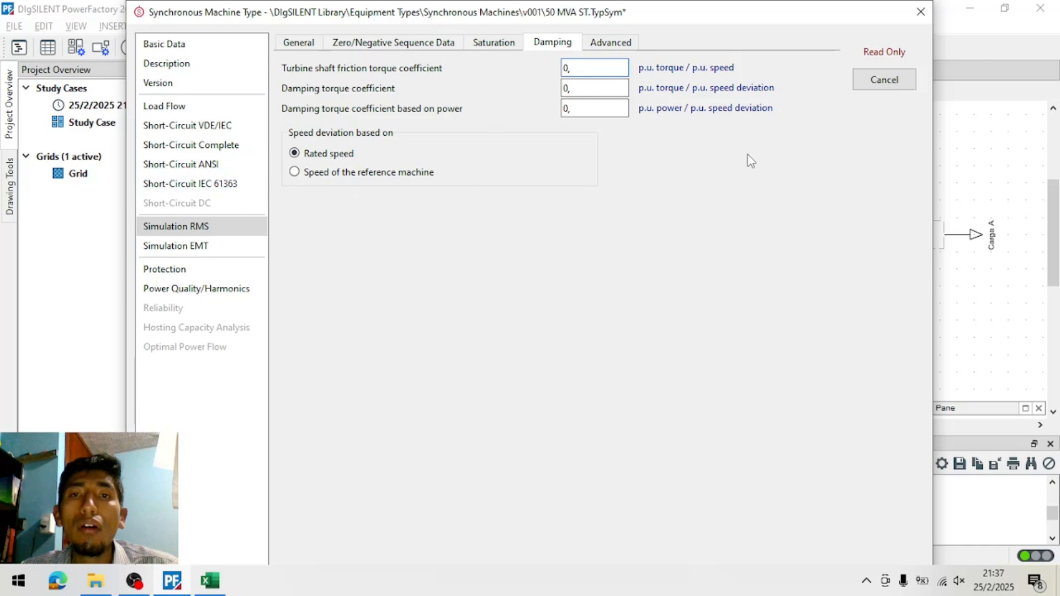
left_click(594, 68)
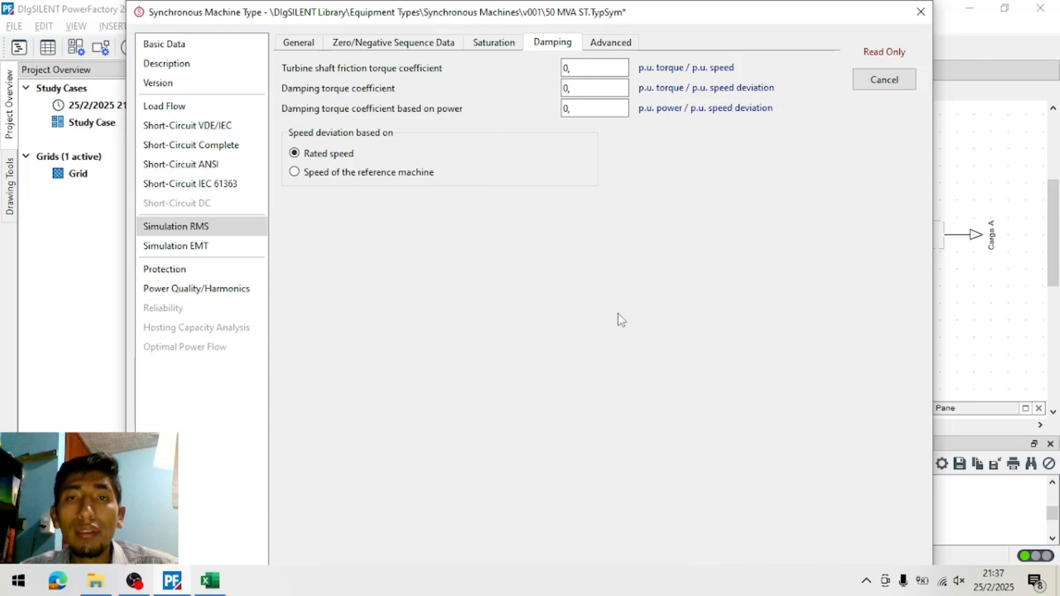
left_click(577, 68)
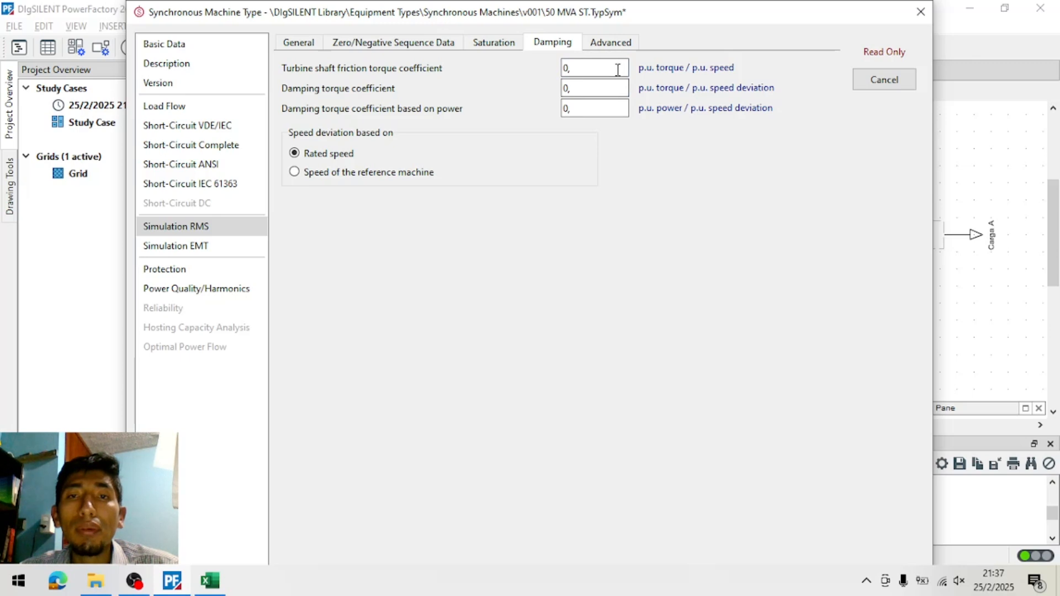
double_click(621, 84)
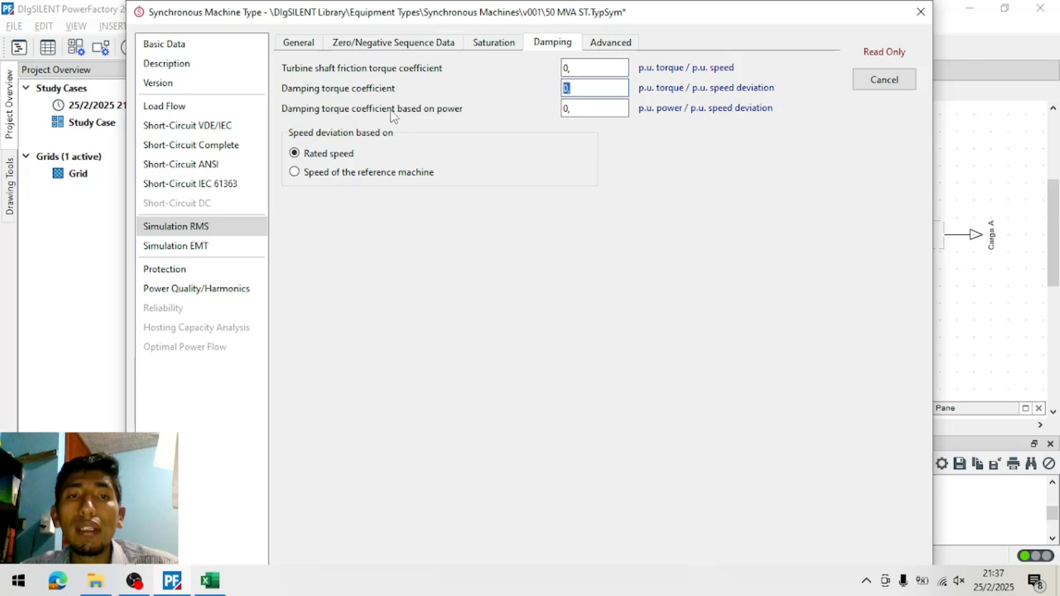
left_click(665, 215)
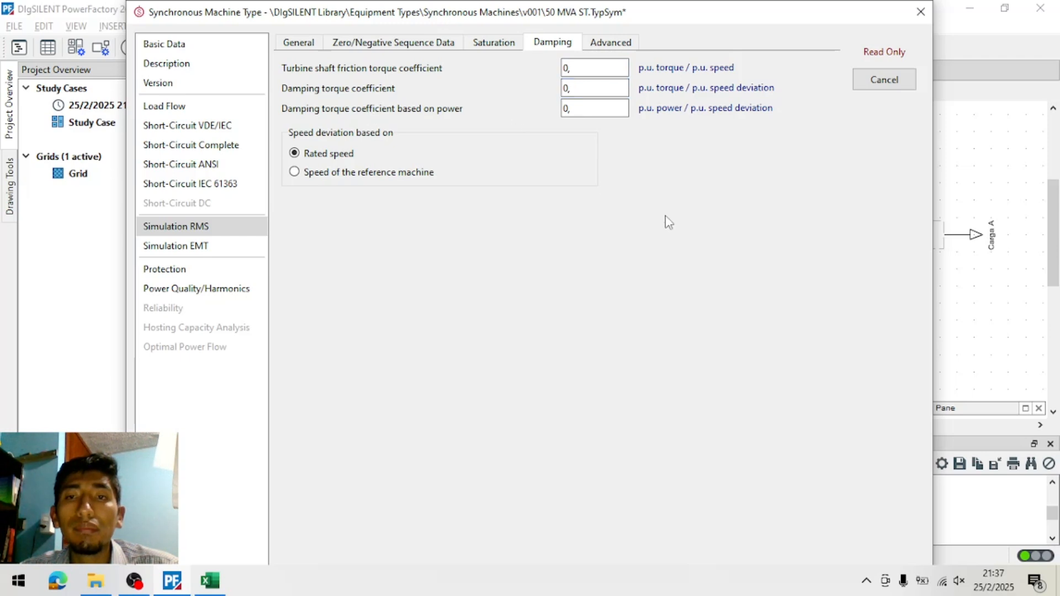
left_click(595, 106)
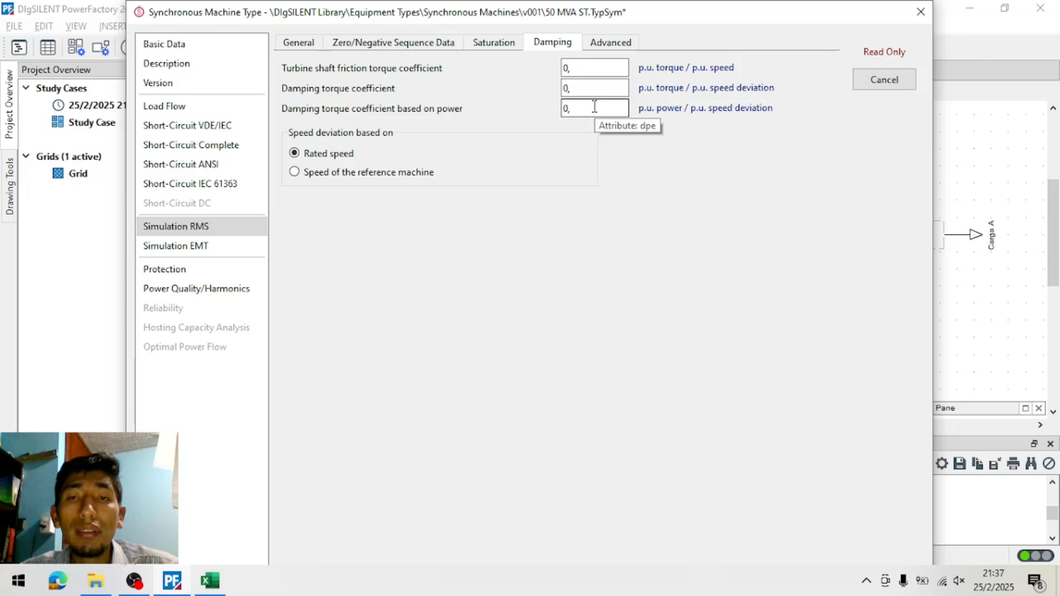
left_click_drag(595, 107, 535, 105)
left_click(675, 180)
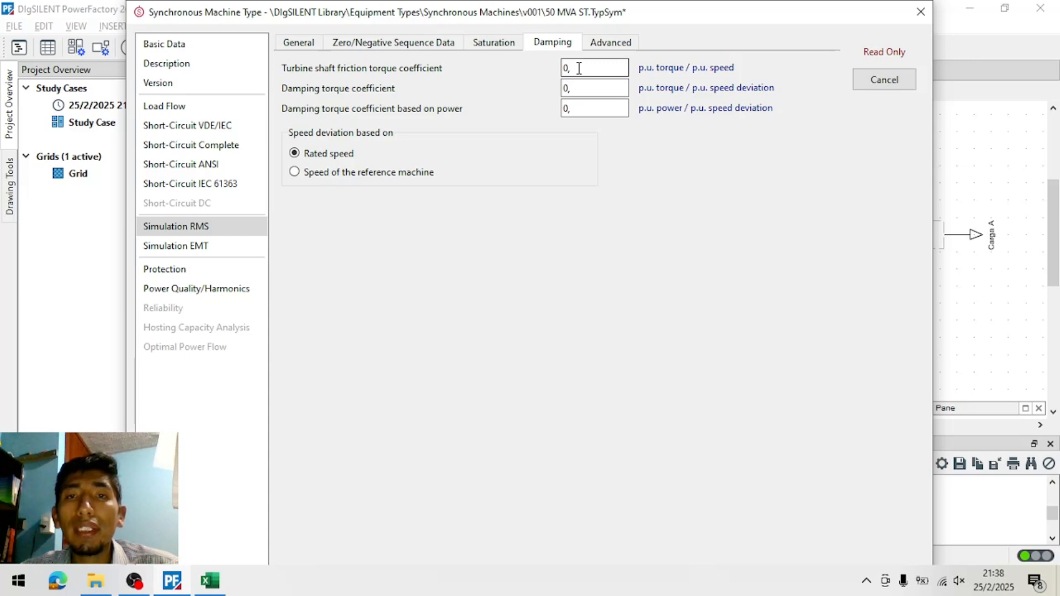
left_click(602, 44)
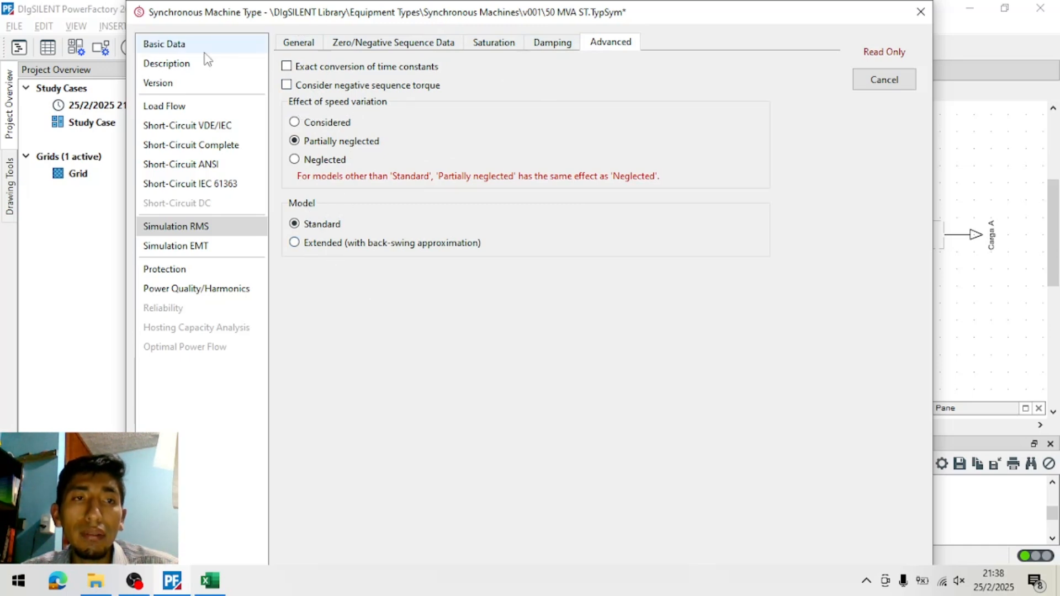
left_click(214, 251)
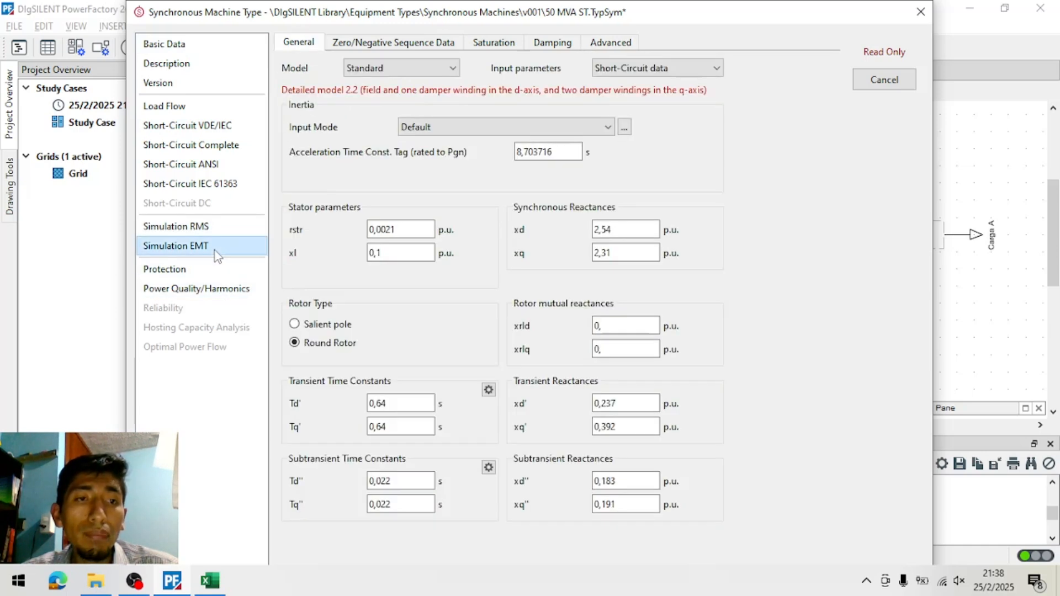
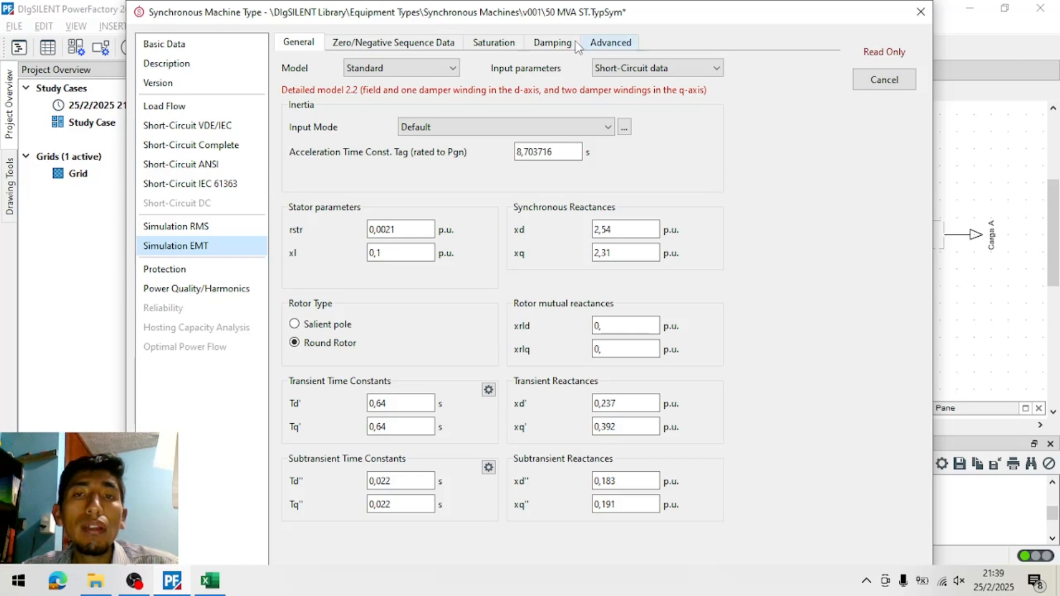
Examine the 50 MVA ST machine type's damping, protection, power quality/harmonics and basic data, and close the type
left_click(559, 44)
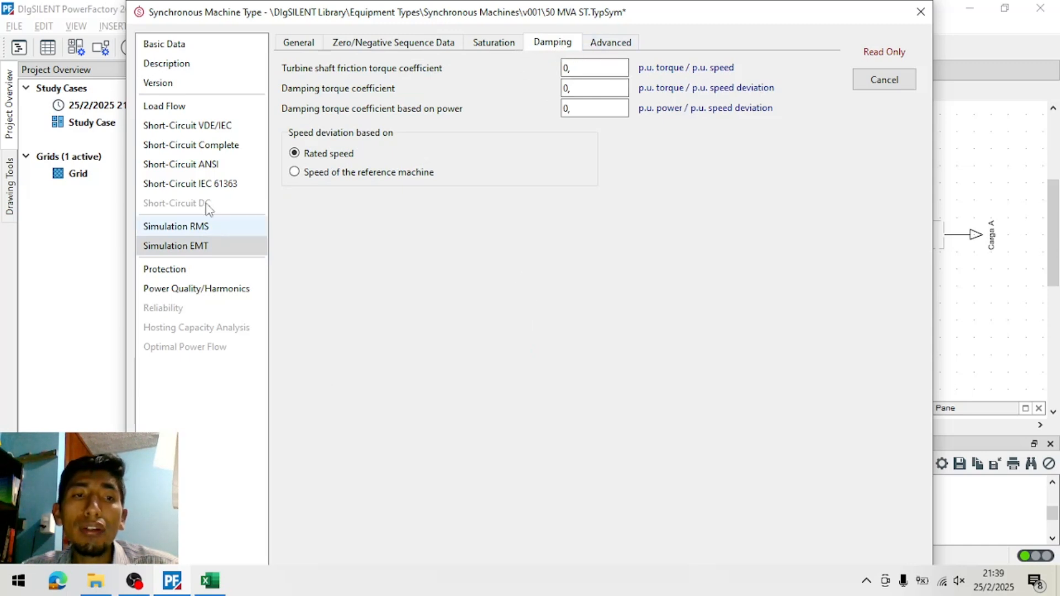
left_click(209, 276)
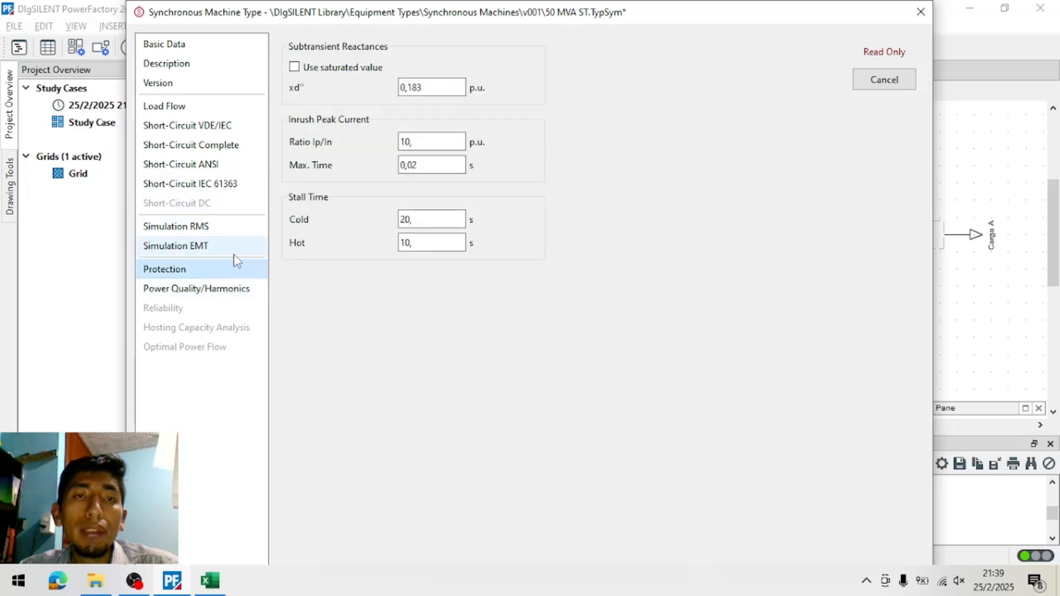
left_click(208, 289)
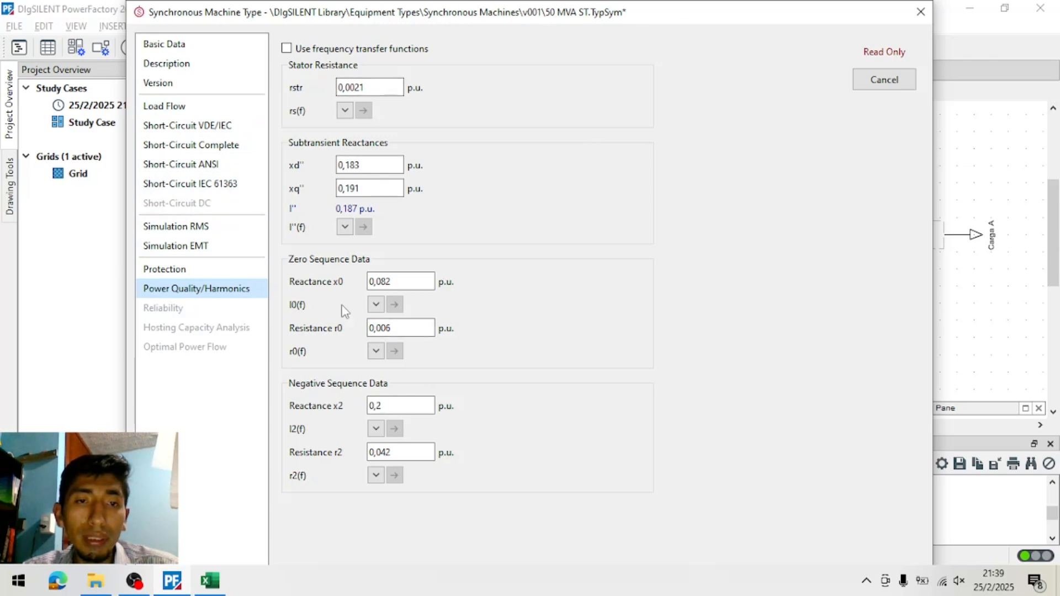
left_click(220, 46)
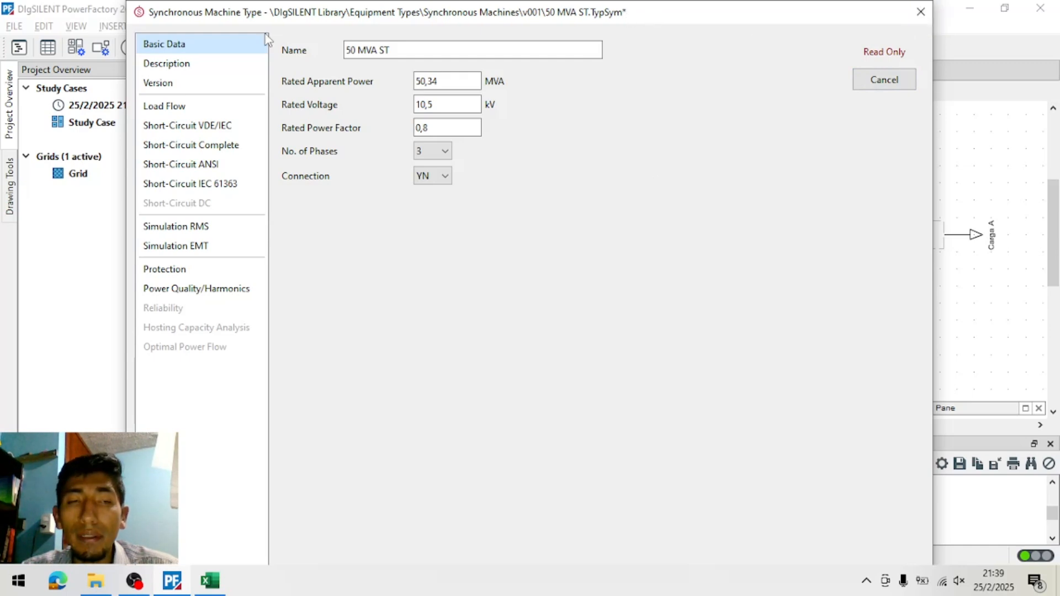
left_click(921, 13)
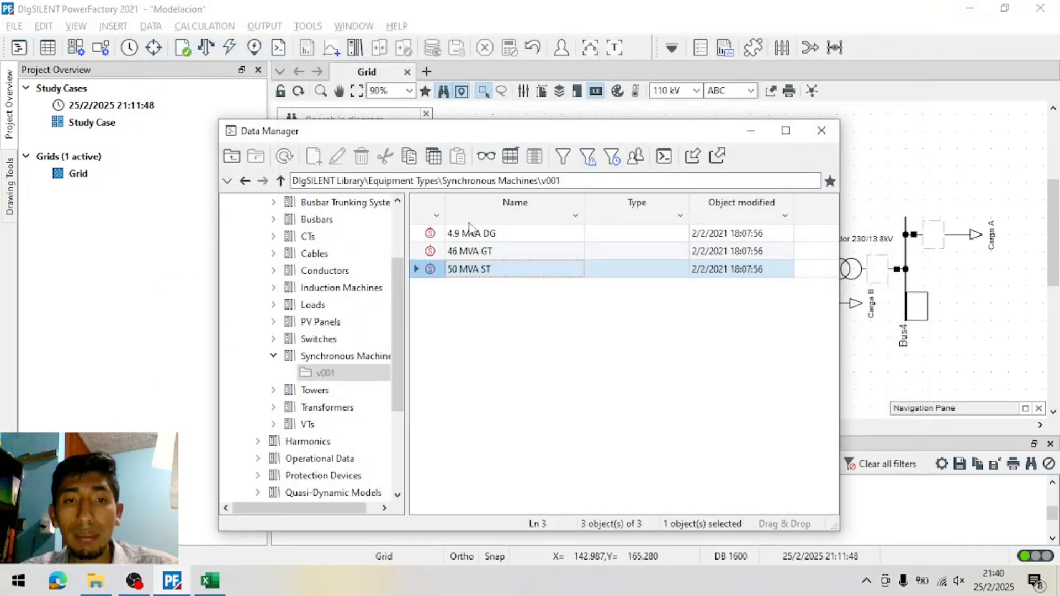
Expand the Modelacion project and its Library in the database tree, and widen the tree area
scroll(358, 359, "down", 3)
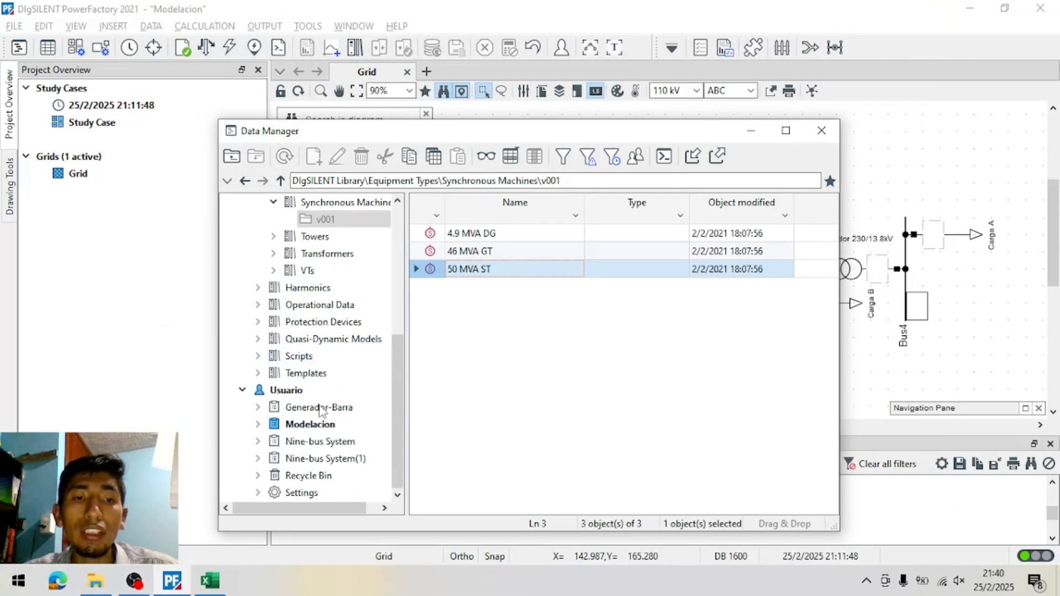
left_click(258, 425)
scroll(265, 426, "down", 1)
scroll(270, 422, "down", 1)
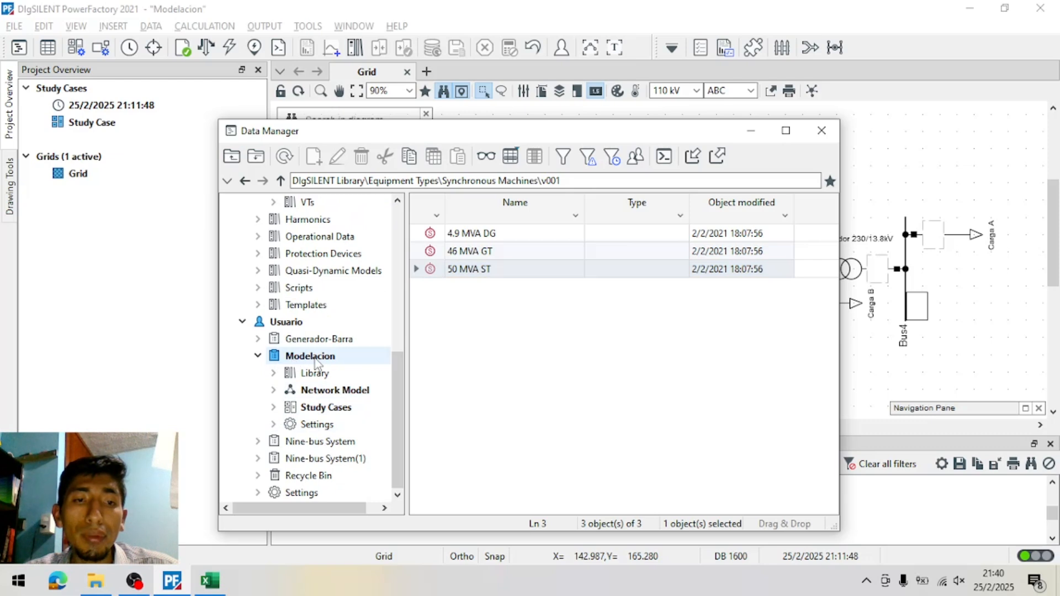
left_click(273, 374)
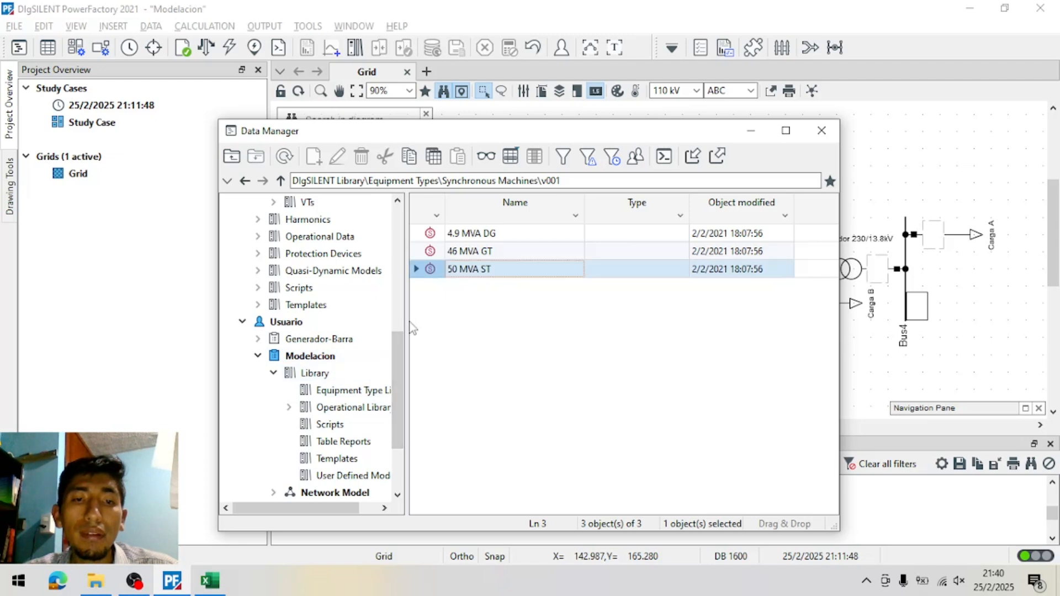
left_click_drag(407, 324, 444, 324)
Paste a copy of the 50 MVA ST machine type into the Modelacion project's Equipment Type Library
scroll(368, 321, "up", 5)
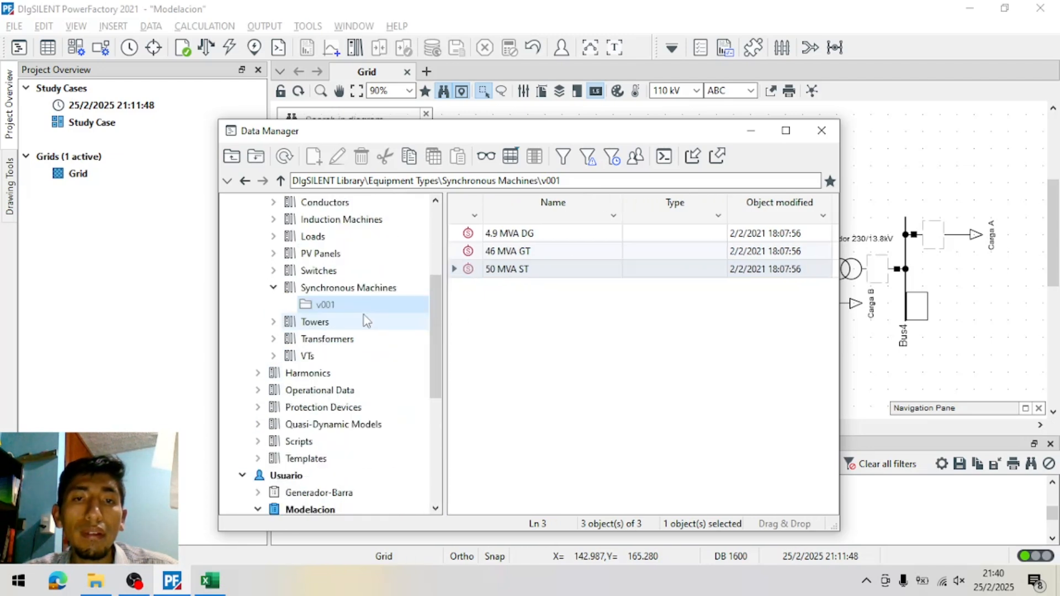
scroll(365, 320, "up", 2)
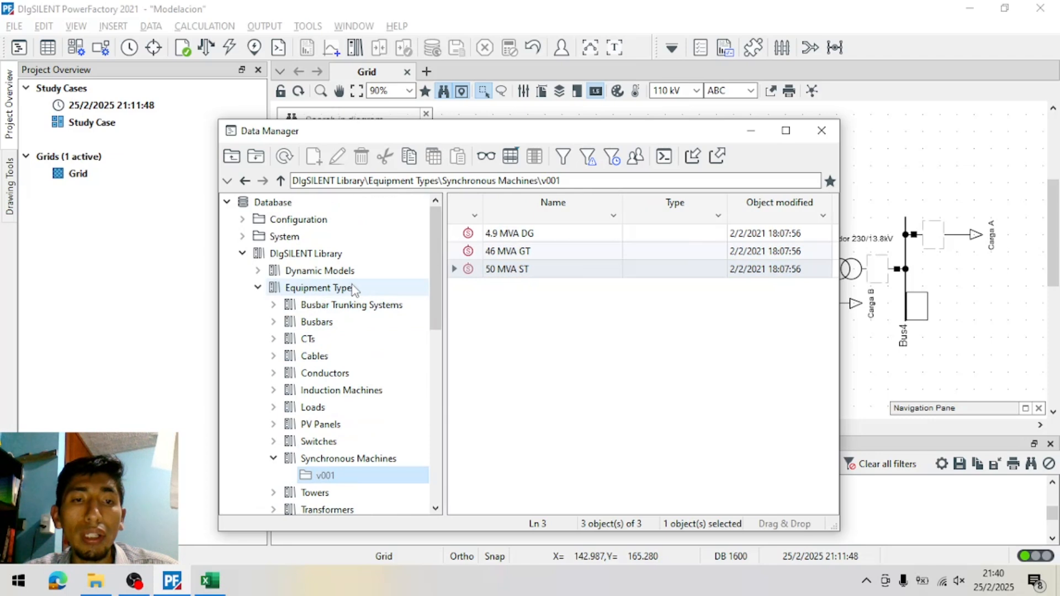
scroll(353, 320, "down", 4)
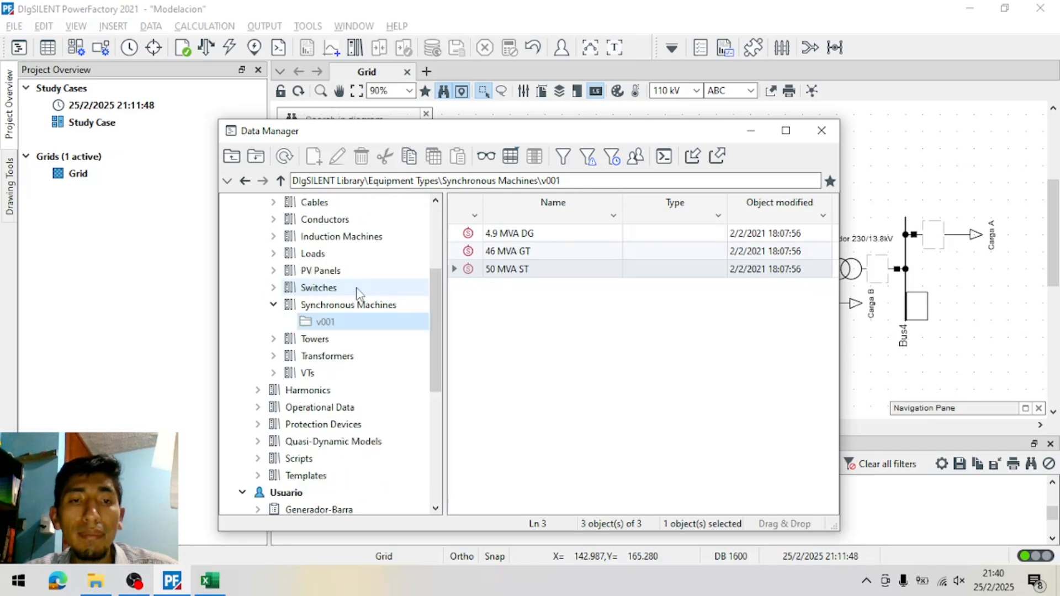
scroll(384, 371, "down", 4)
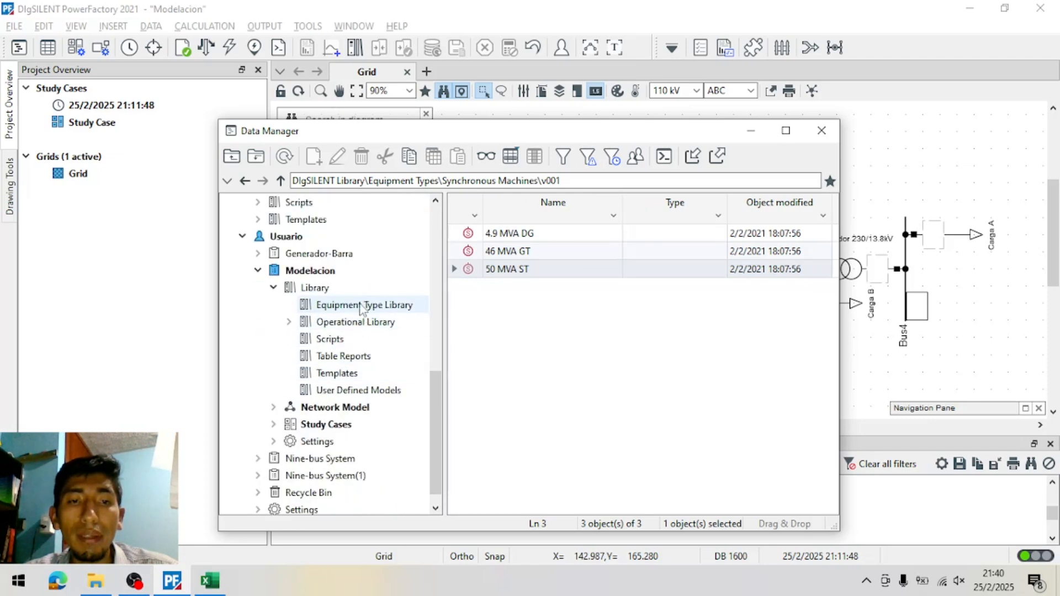
left_click(360, 306)
left_click(647, 275)
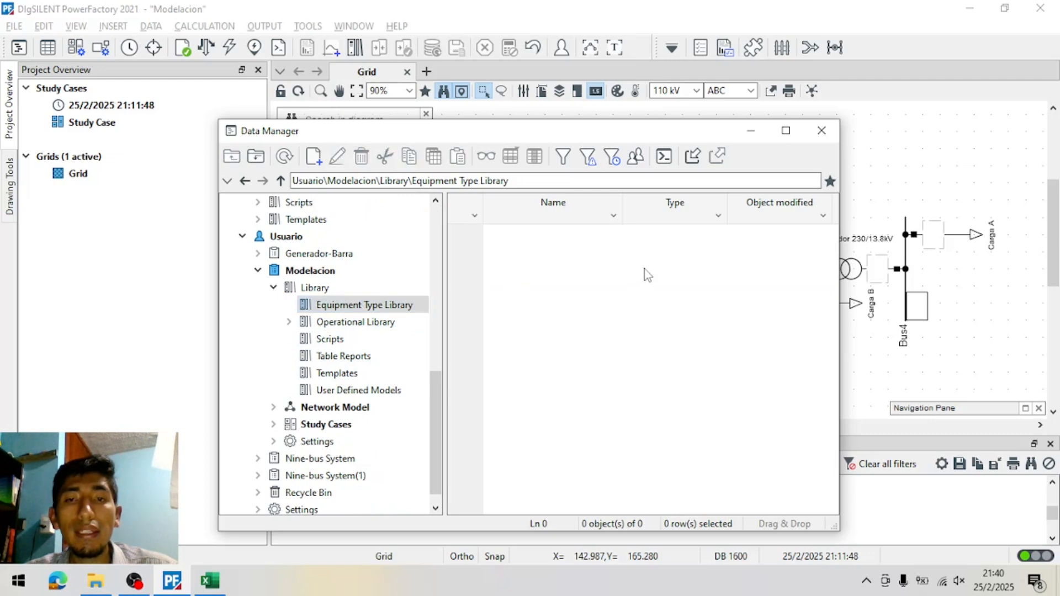
right_click(647, 275)
left_click(691, 337)
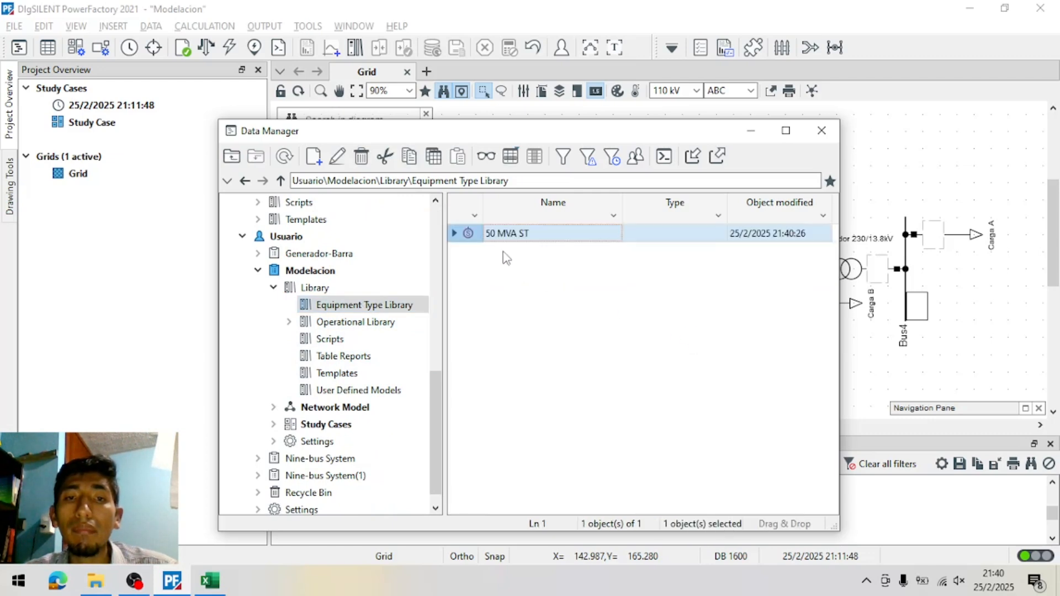
Delete the pasted 50 MVA ST type from the project's Equipment Type Library and close the Data Manager
right_click(469, 238)
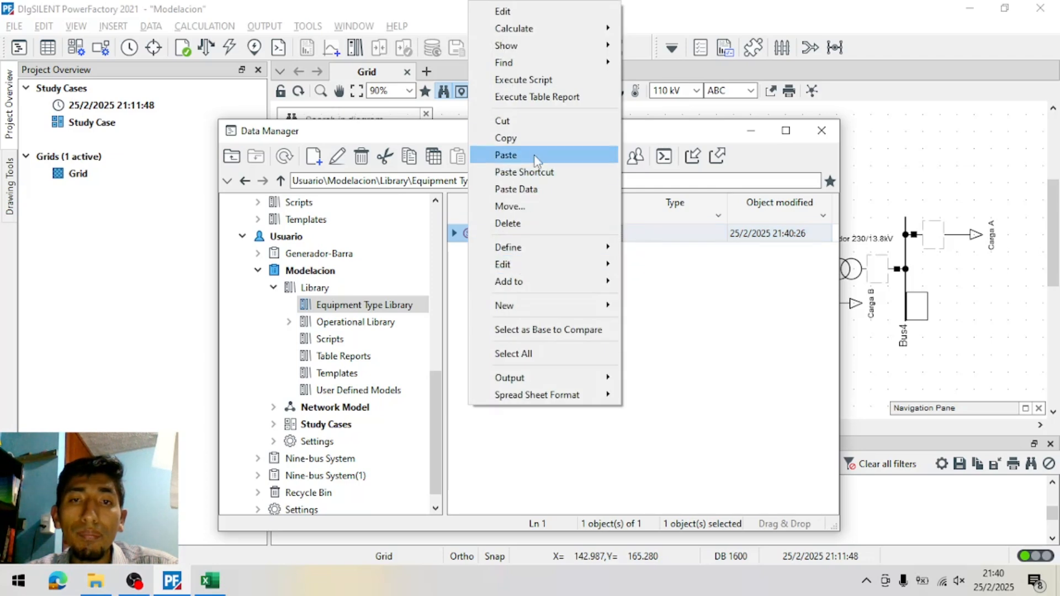
left_click(542, 223)
left_click(542, 320)
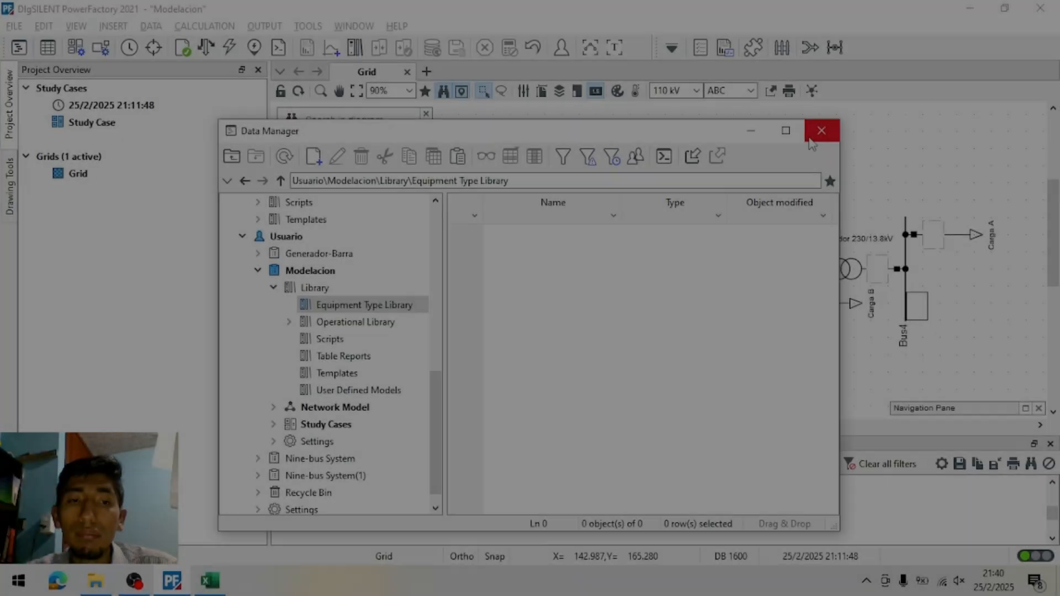
left_click(822, 131)
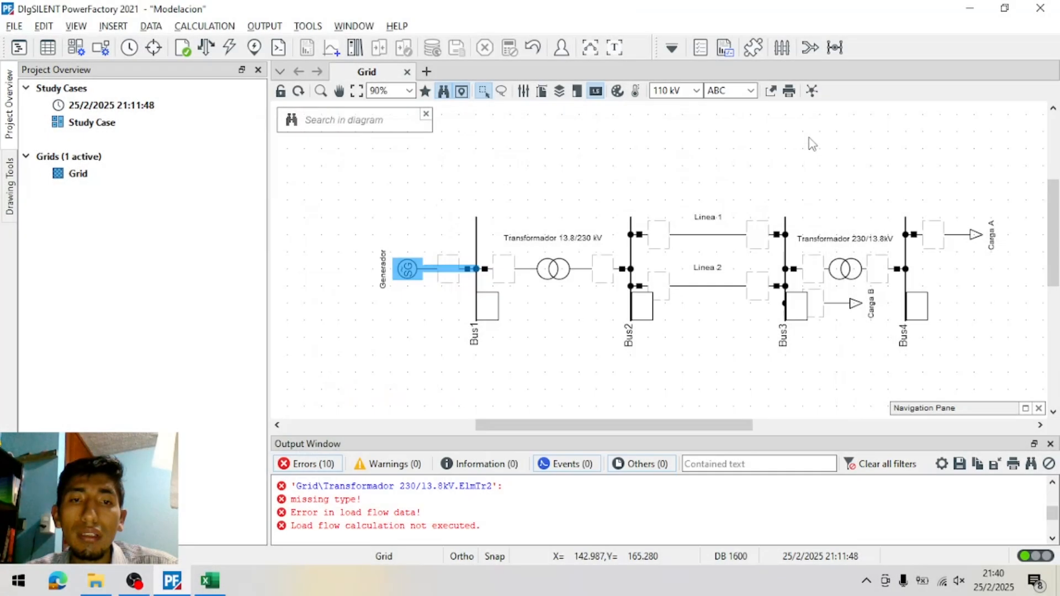
left_click(458, 172)
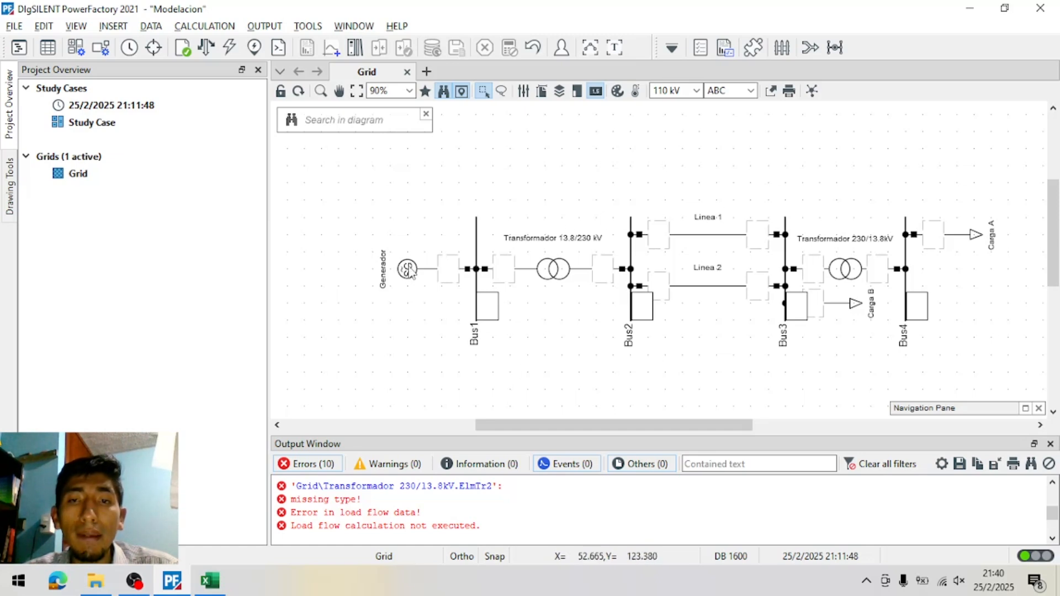
Open the Network Model Manager and examine the lists of busbars and terminals
left_click(48, 48)
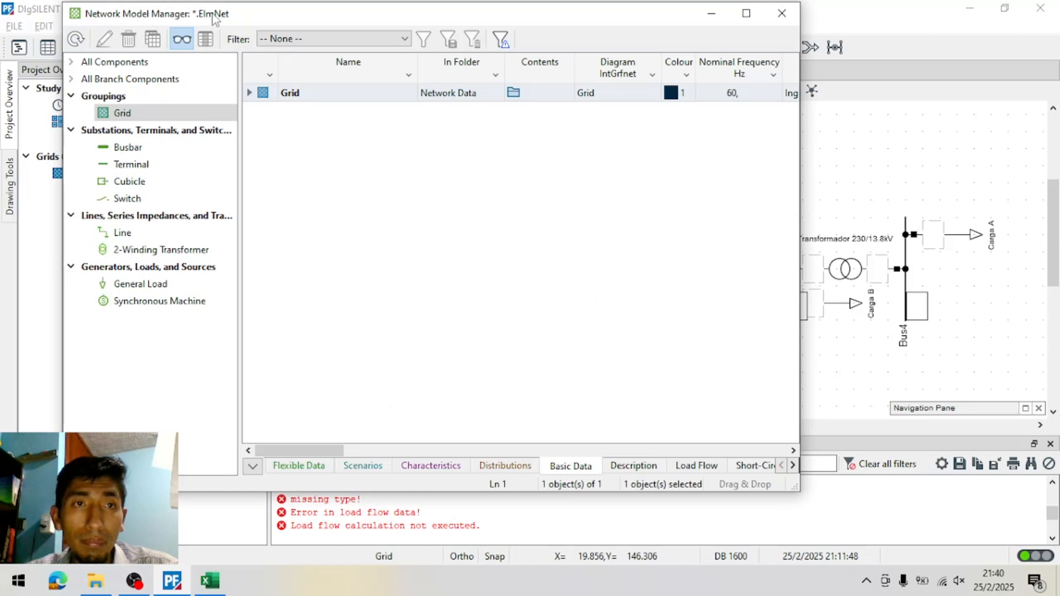
left_click(104, 148)
left_click_drag(377, 17, 400, 81)
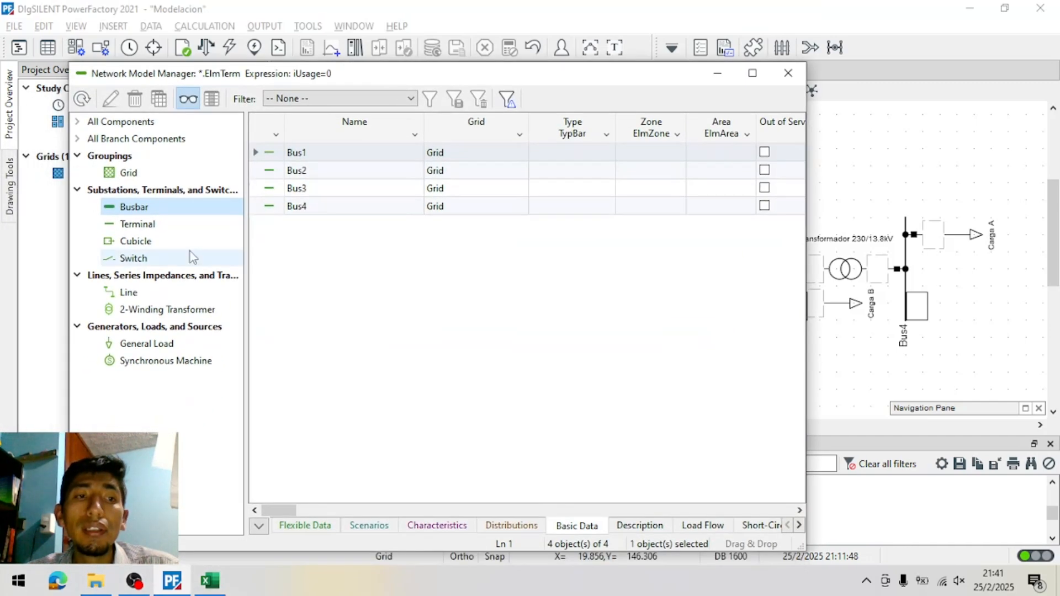
left_click(176, 225)
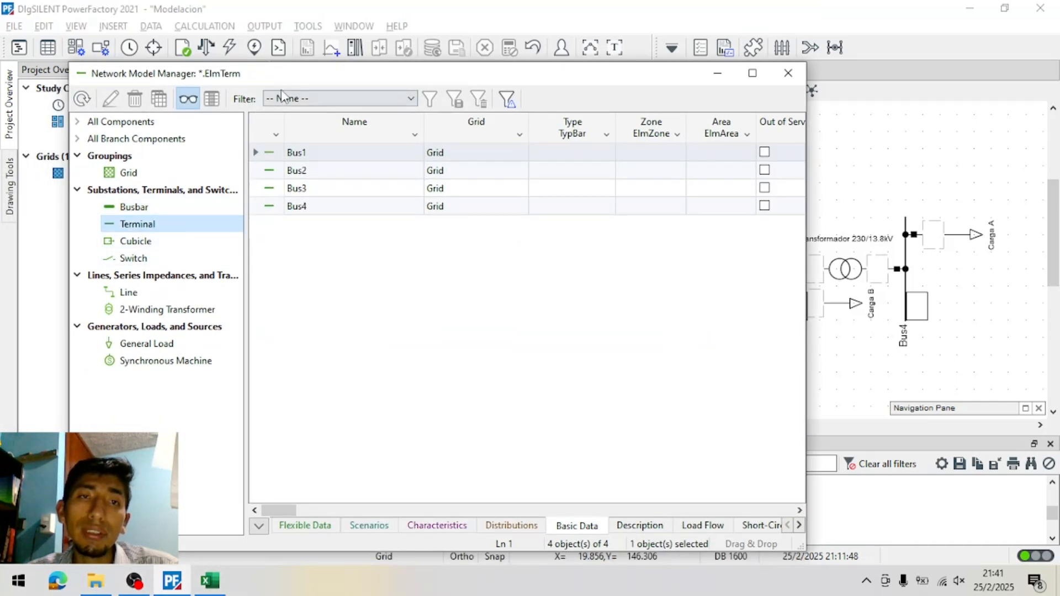
left_click_drag(300, 77, 238, 51)
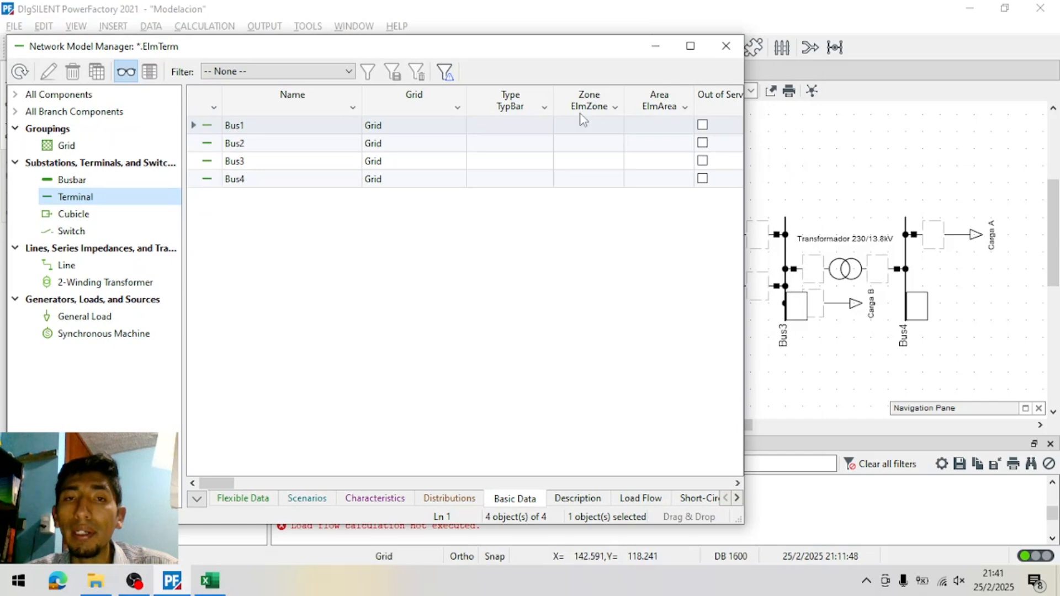
left_click_drag(555, 56, 646, 369)
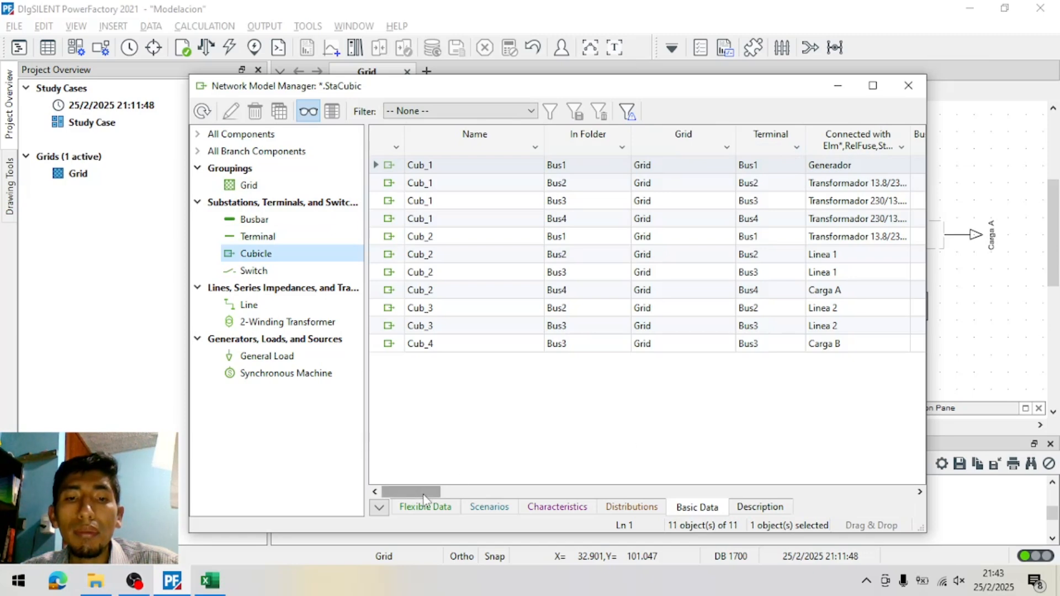
Compare the network model's cubicle and switch lists with the elements in the single-line diagram
left_click_drag(634, 87, 638, 454)
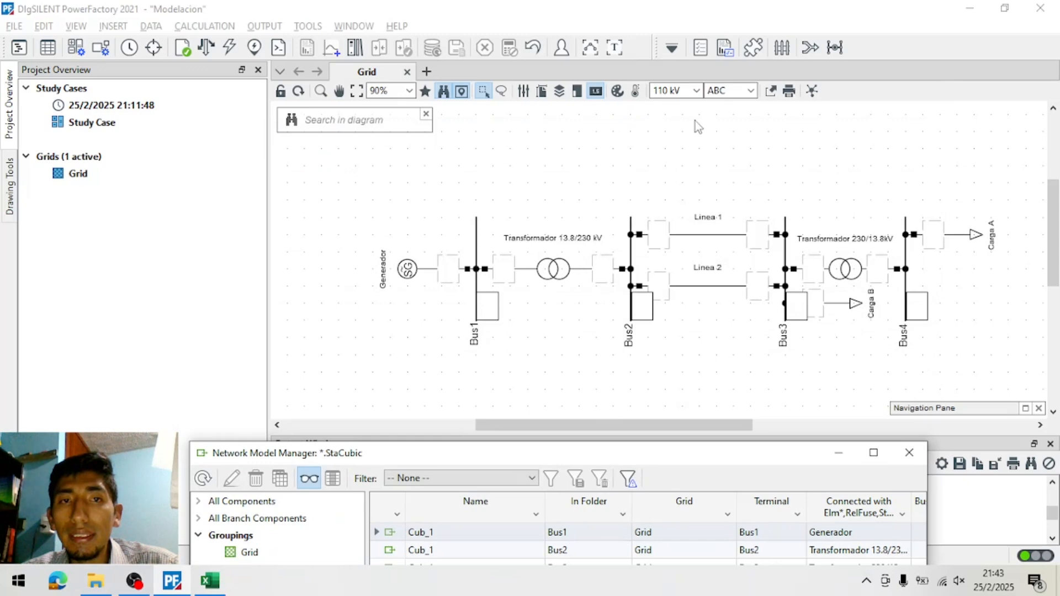
left_click_drag(787, 459, 765, 83)
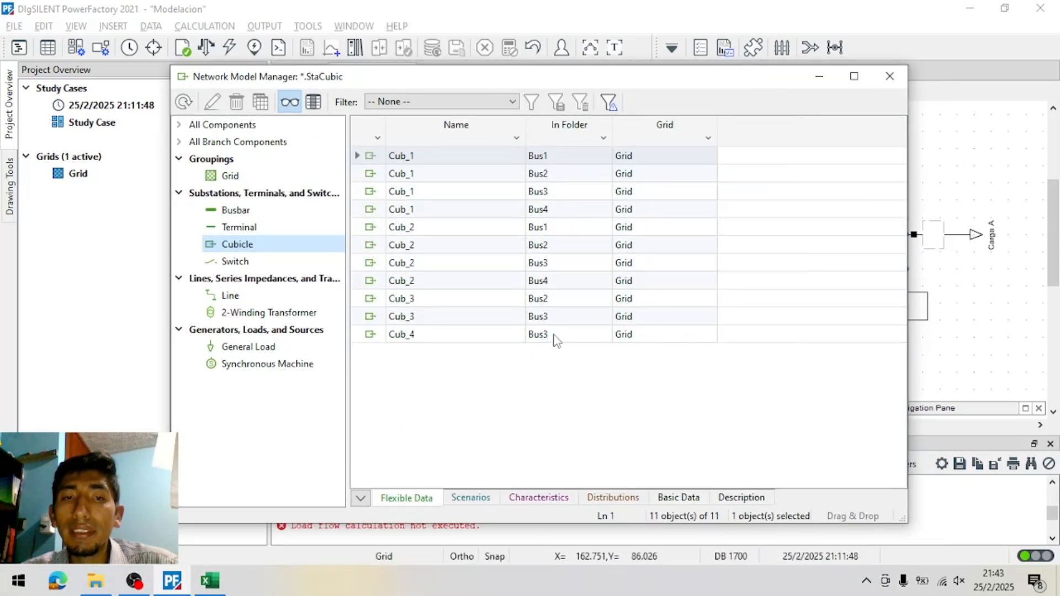
left_click(298, 264)
left_click_drag(446, 79, 521, 316)
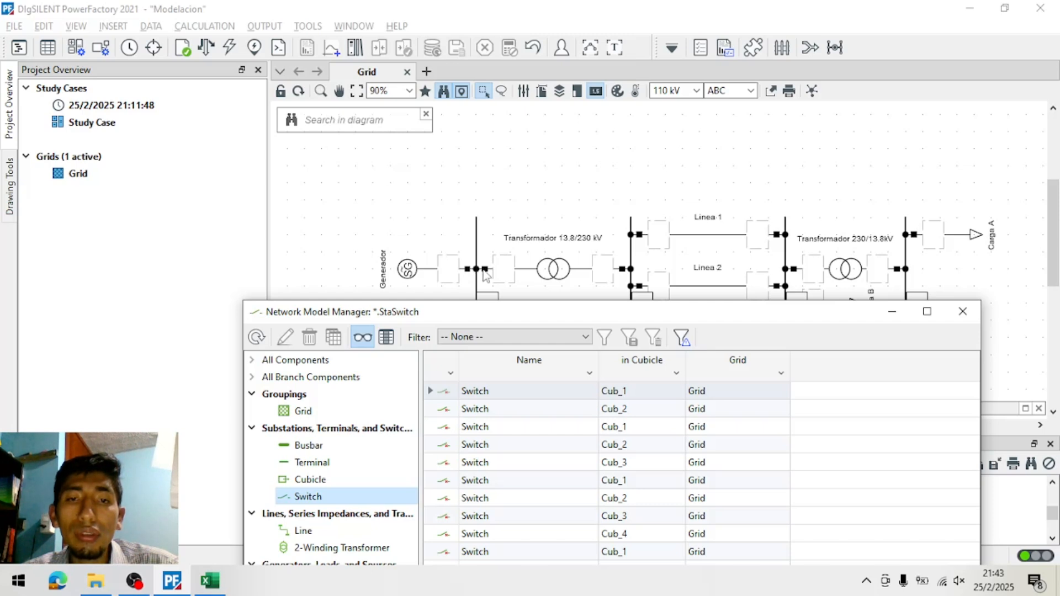
left_click_drag(633, 314, 641, 417)
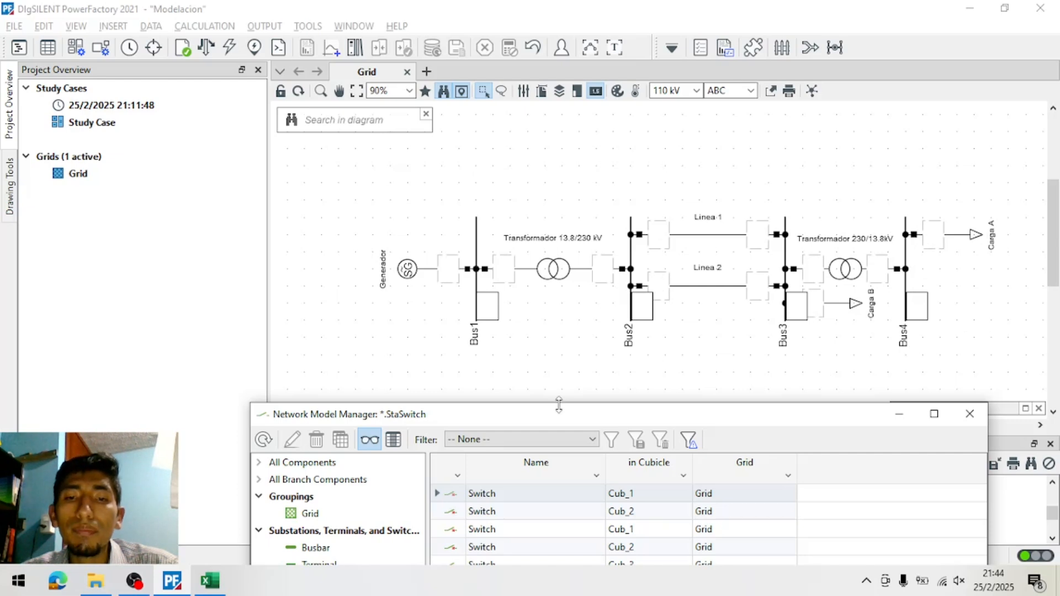
left_click_drag(559, 405, 563, 126)
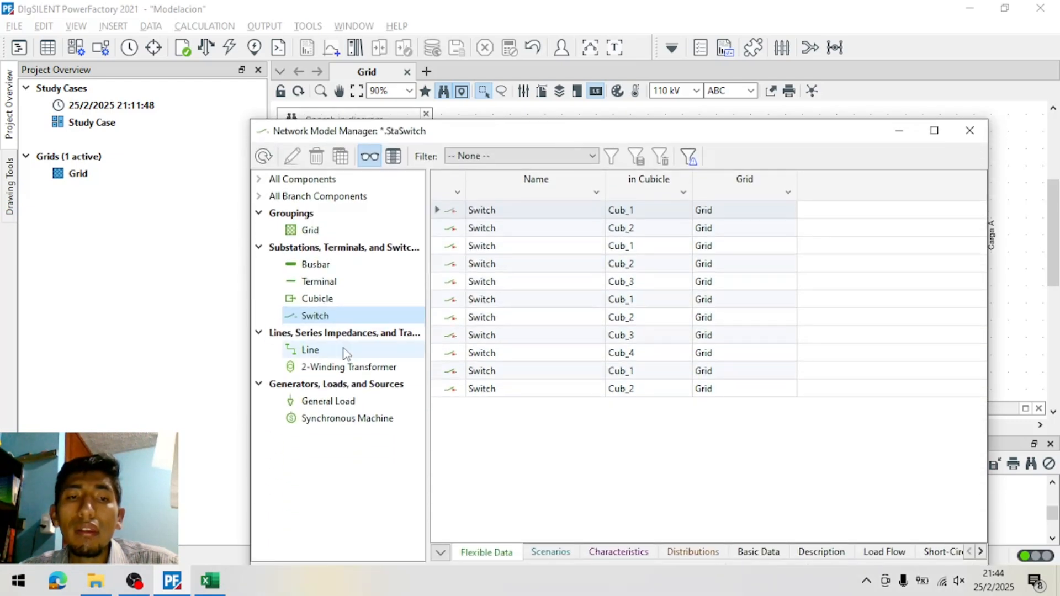
Examine the general load and synchronous machine lists, and display the load flow data of Carga A and Carga B
left_click(327, 402)
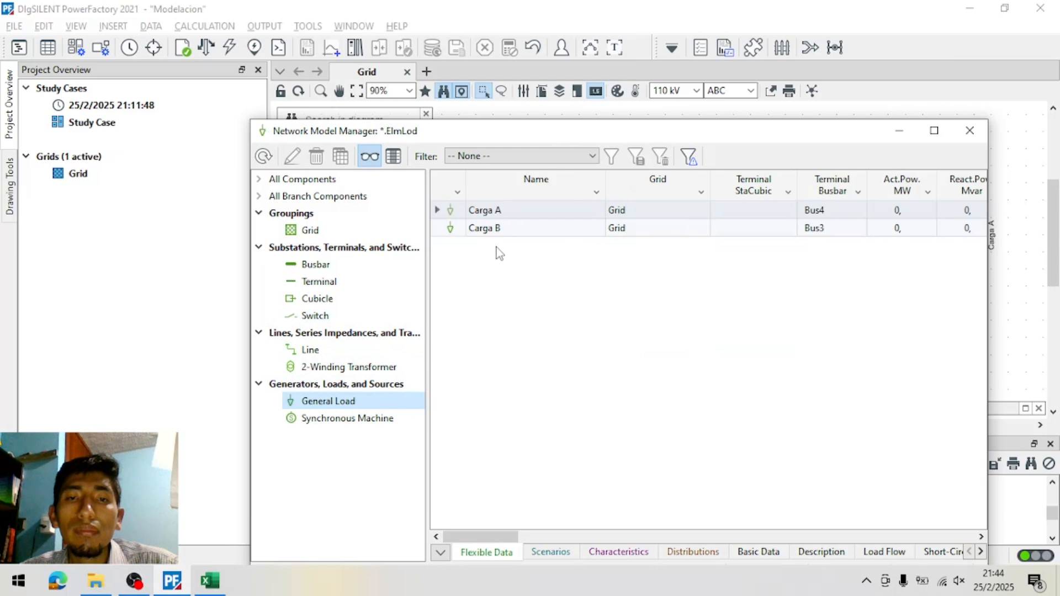
left_click(390, 418)
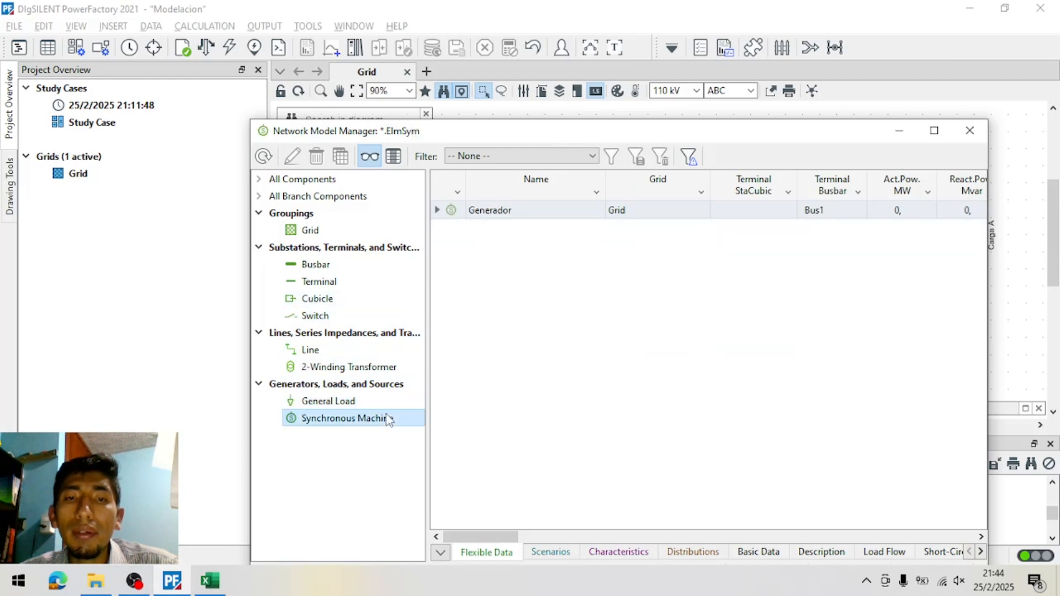
left_click(373, 398)
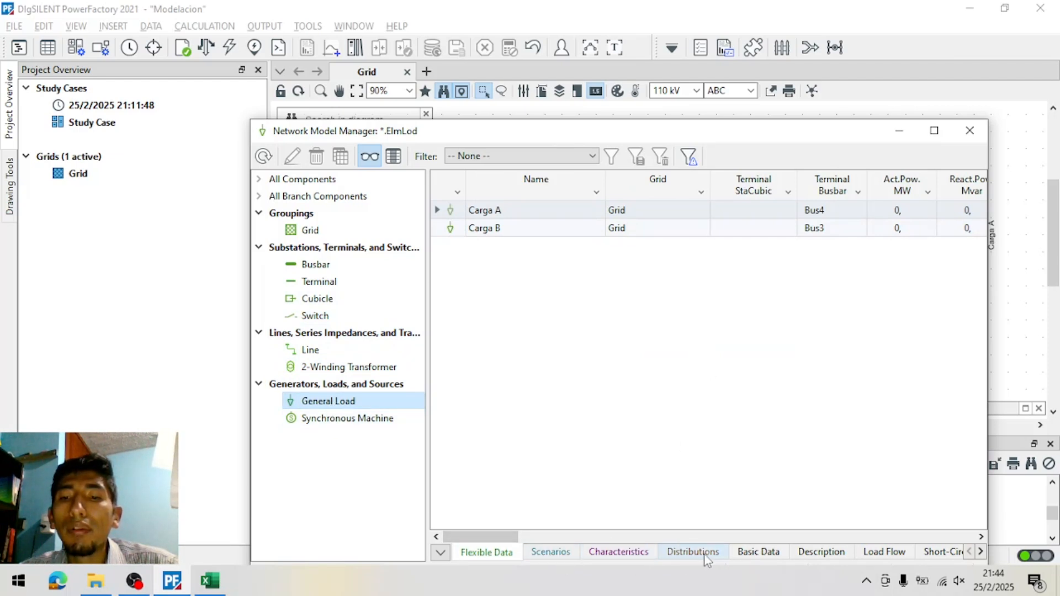
left_click(639, 559)
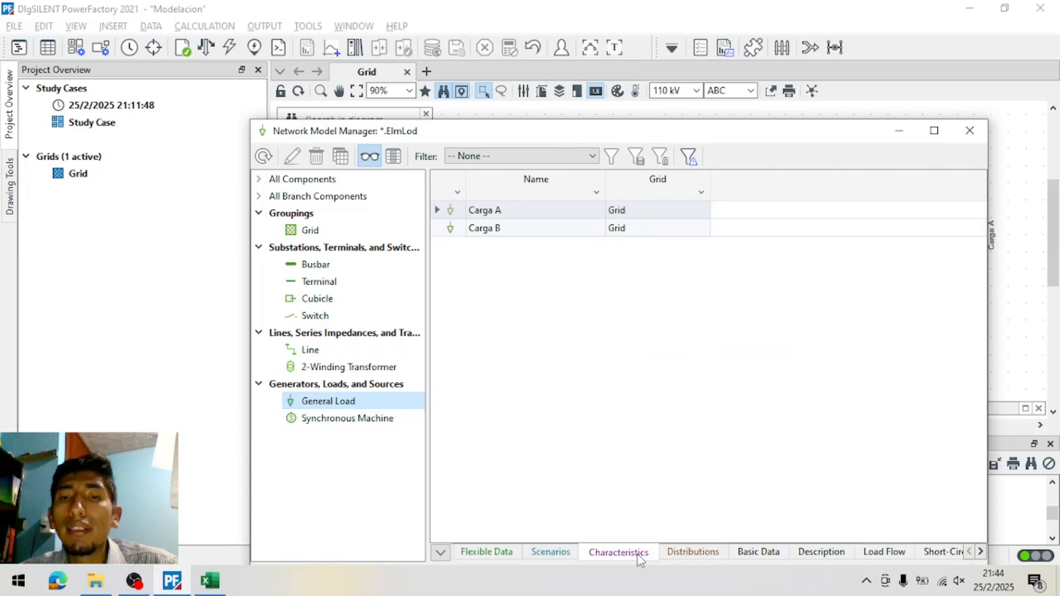
left_click(756, 552)
left_click(481, 556)
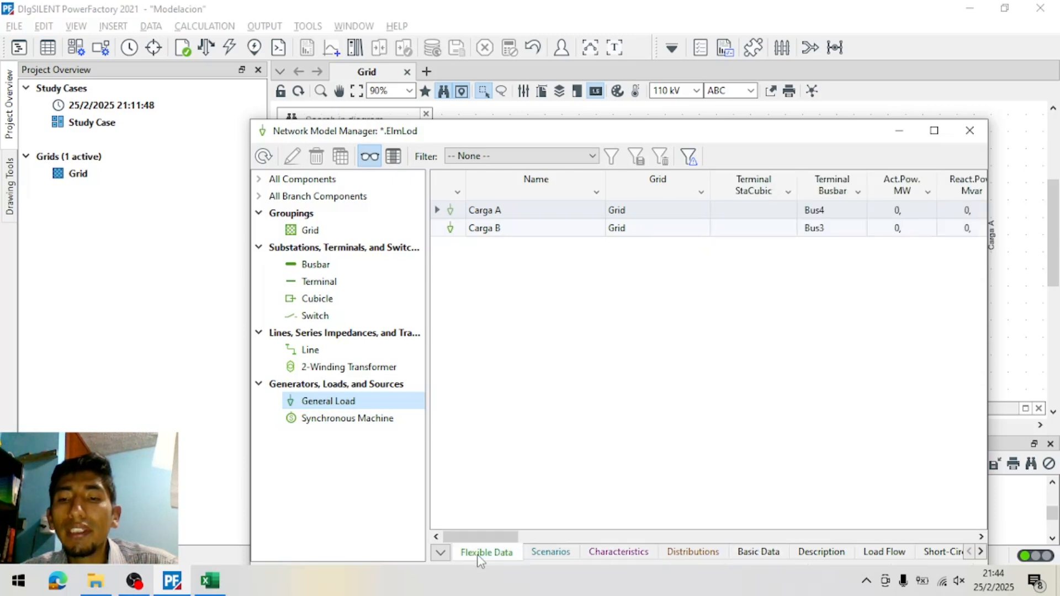
left_click(883, 550)
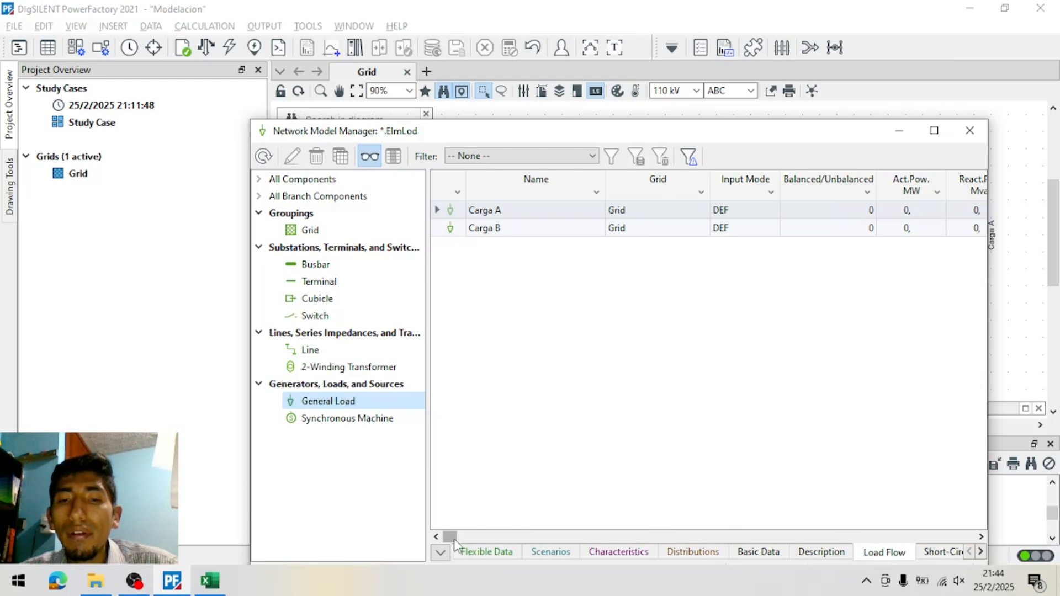
Set Carga A's active power to 50 MW and reactive power to 20 Mvar in the load list, following the Excel load table
left_click_drag(454, 539, 467, 540)
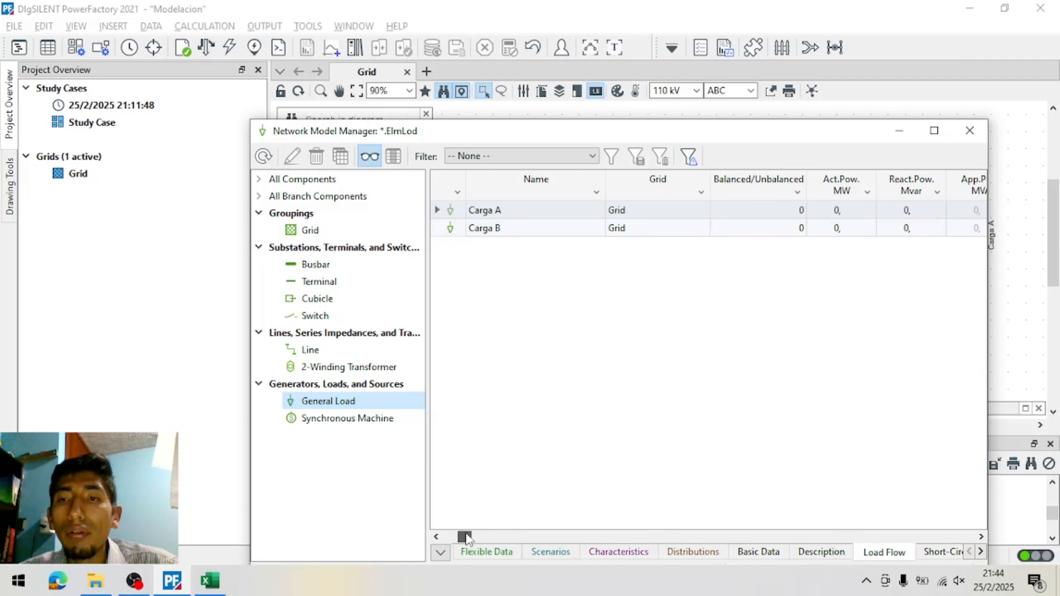
double_click(839, 210)
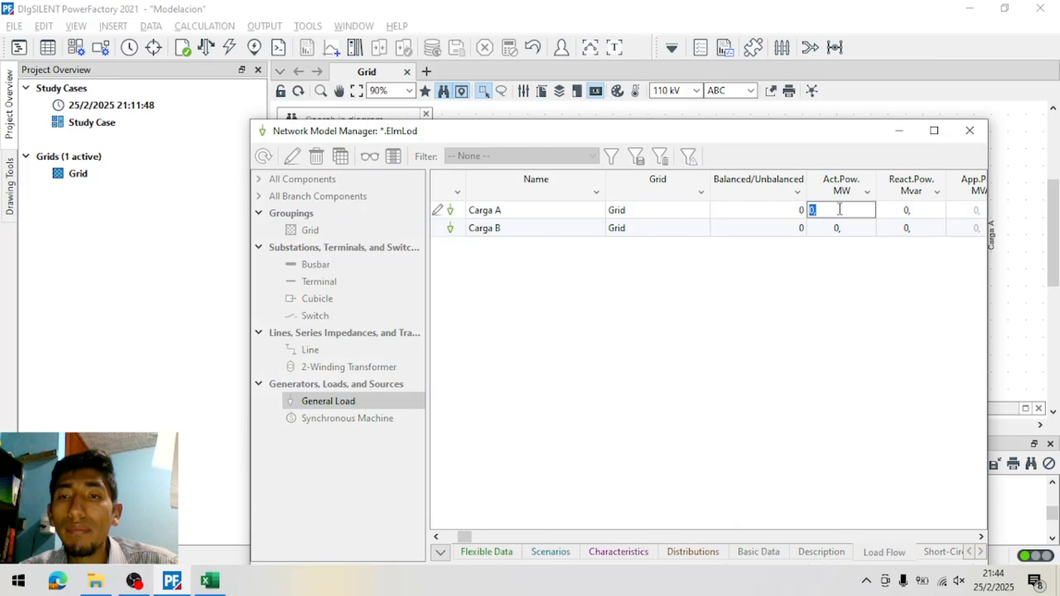
left_click_drag(848, 137, 598, 154)
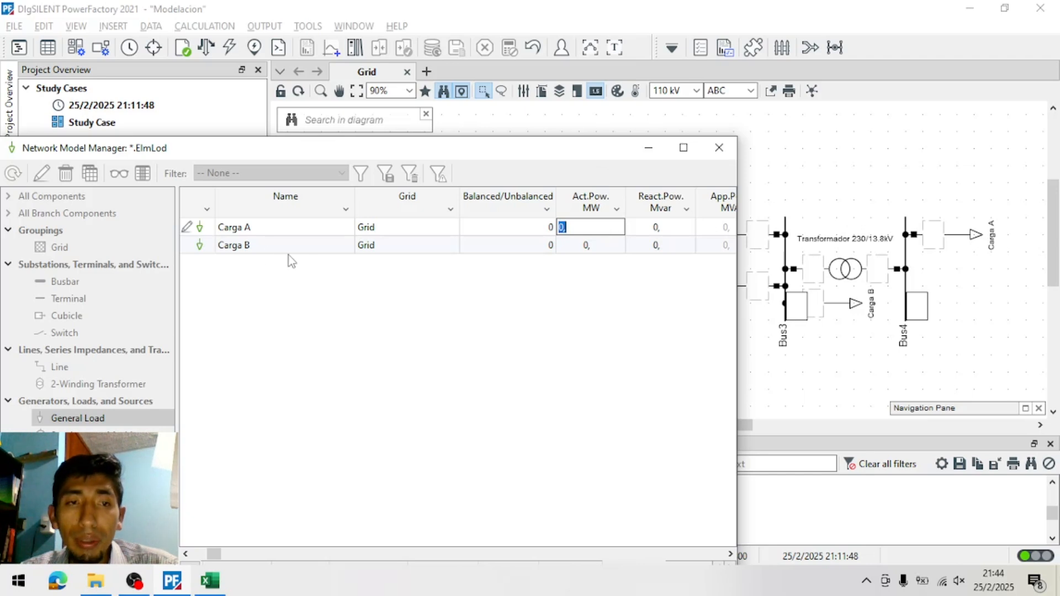
left_click(210, 587)
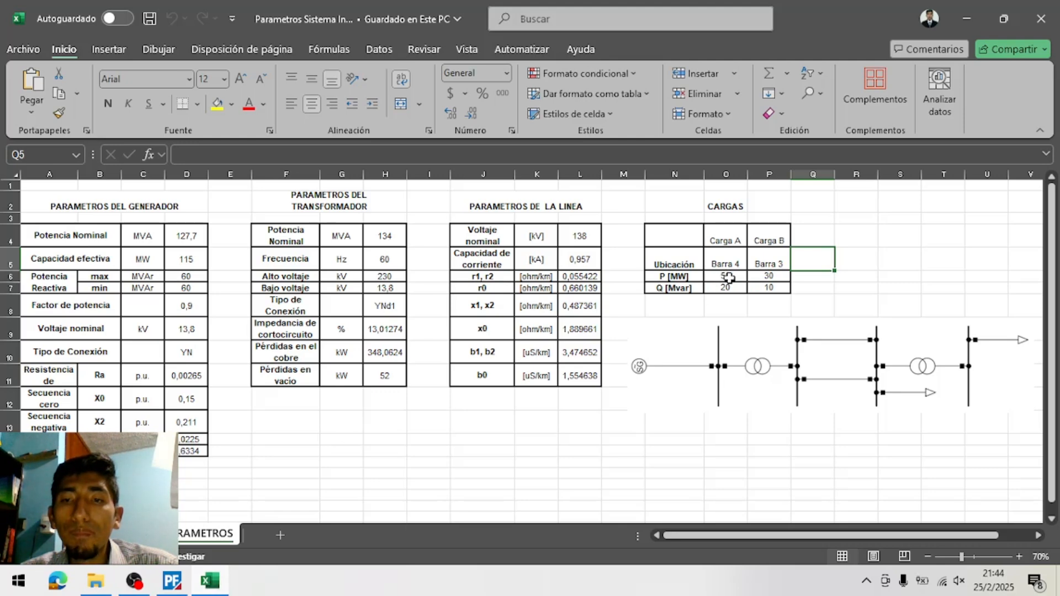
left_click(172, 581)
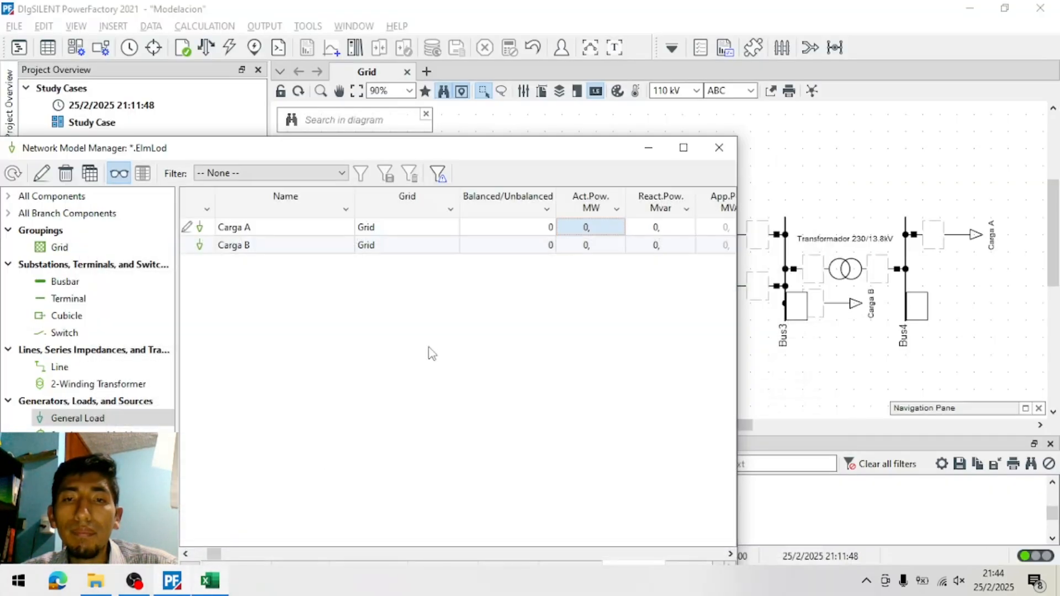
type("5")
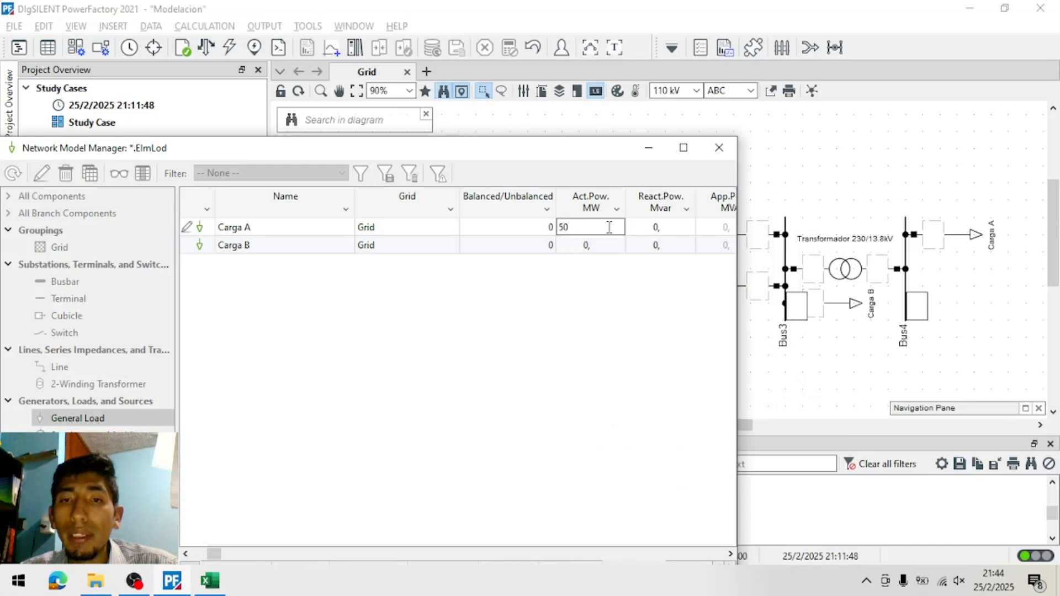
left_click(656, 228)
type("2")
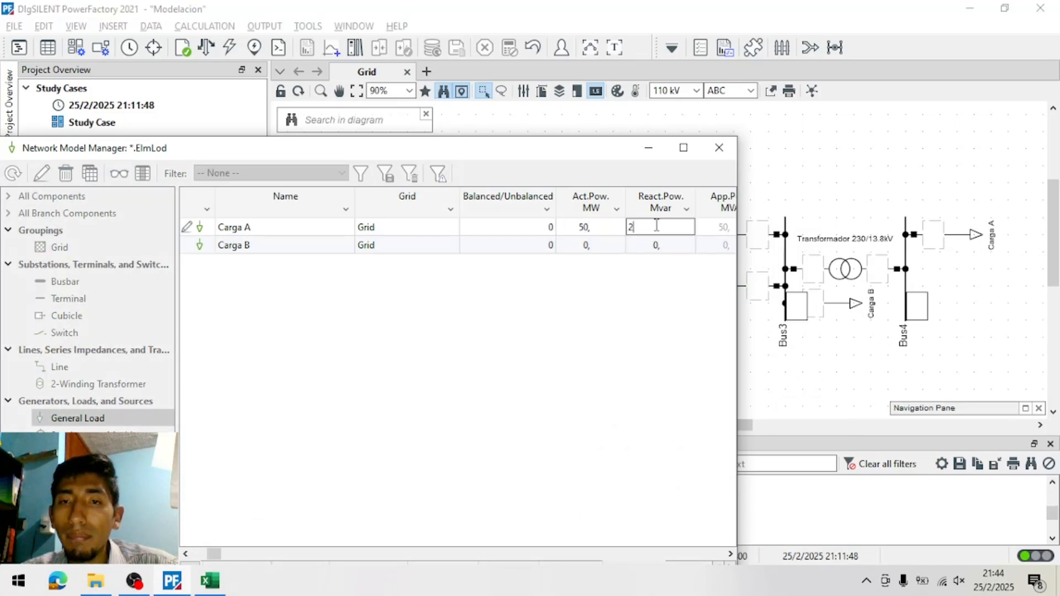
Examine the remaining load flow data of both loads, including the scaling factor, and close the Network Model Manager
left_click_drag(215, 554, 243, 555)
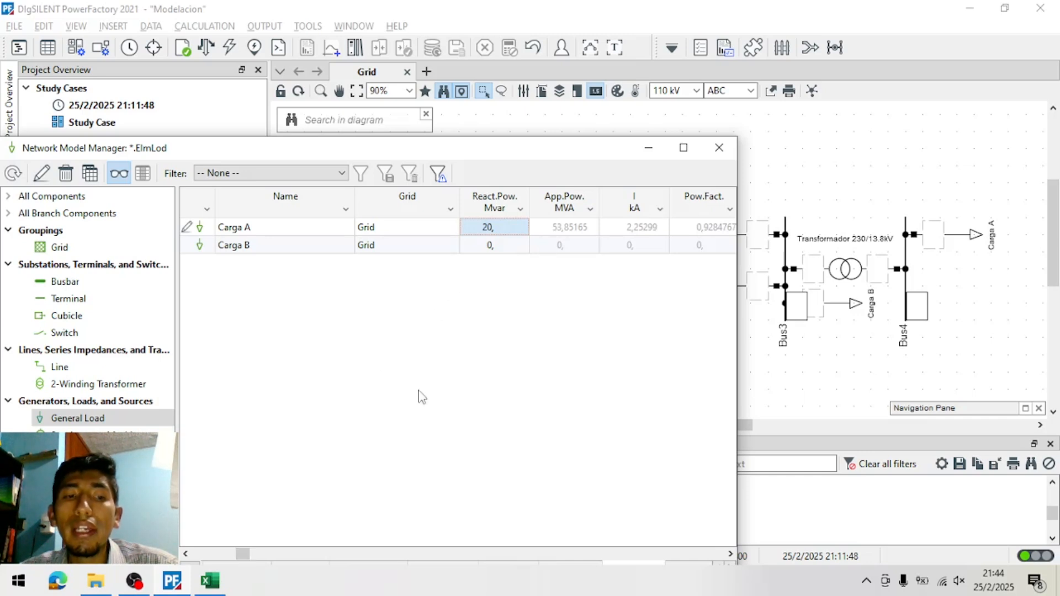
left_click_drag(237, 554, 343, 556)
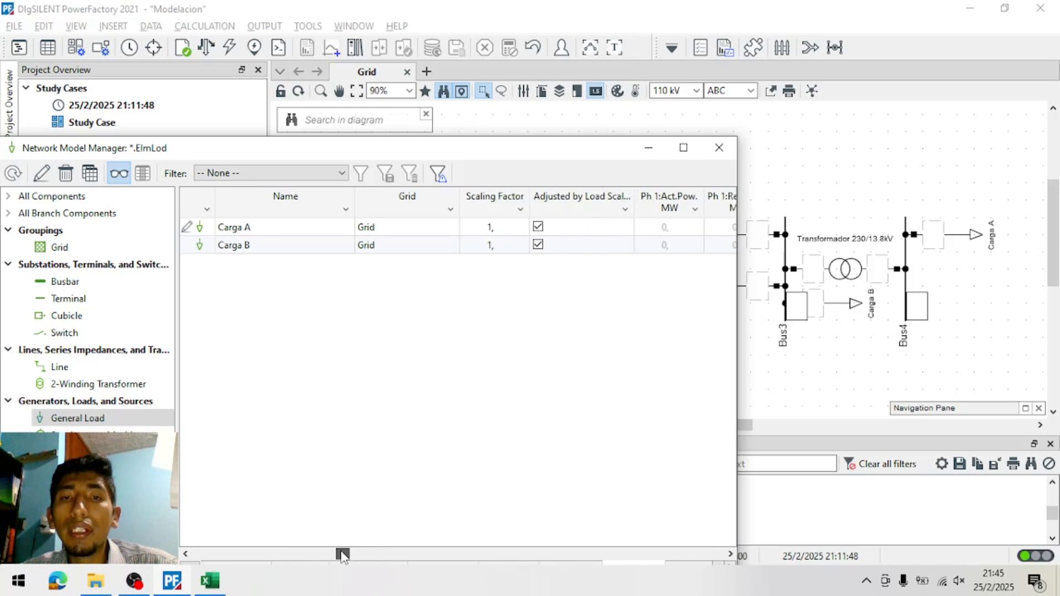
left_click(496, 230)
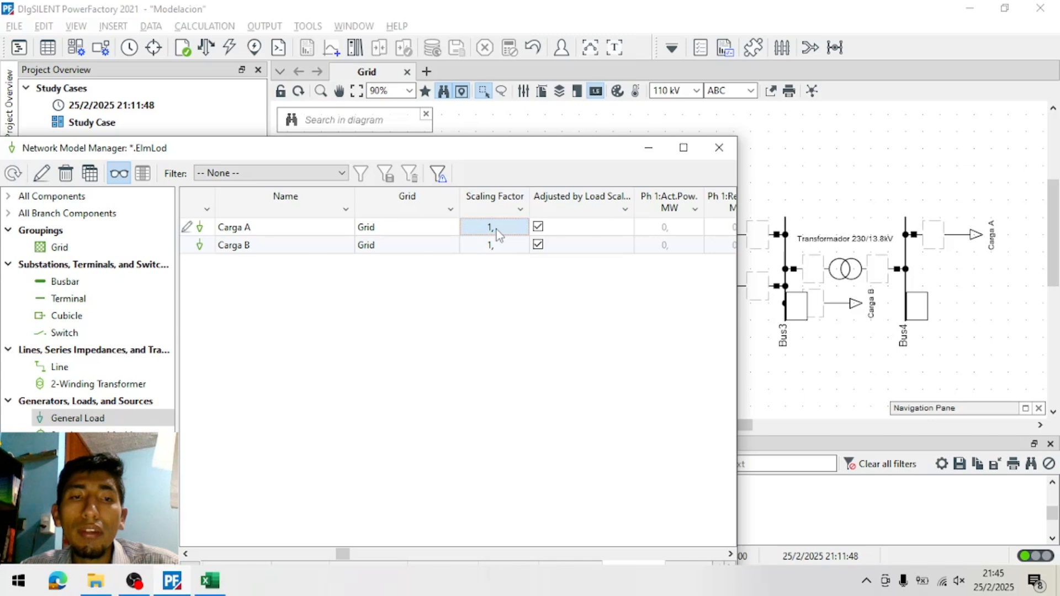
left_click_drag(343, 553, 273, 512)
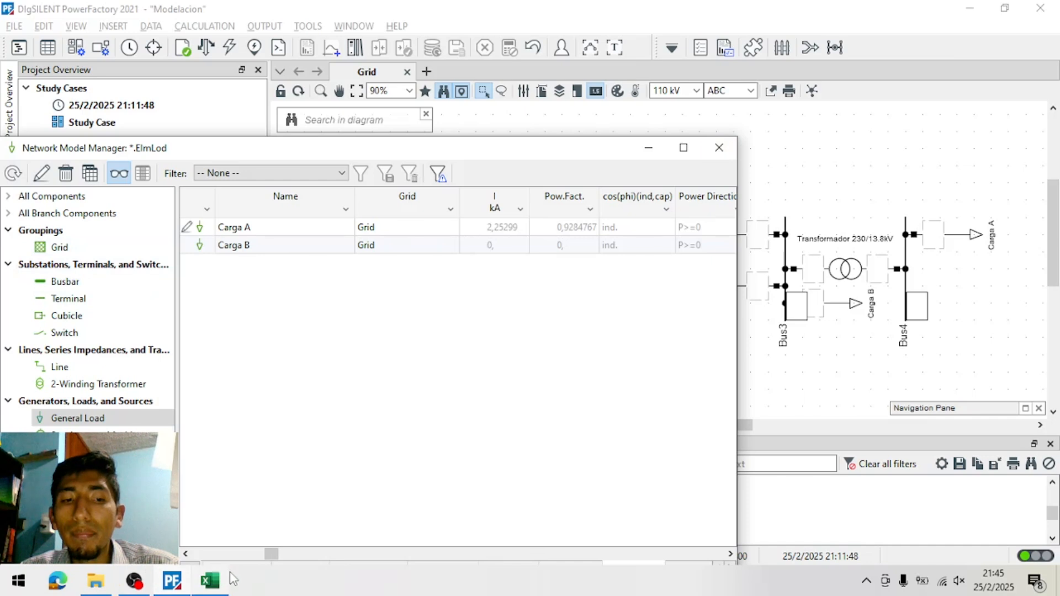
left_click_drag(275, 554, 228, 557)
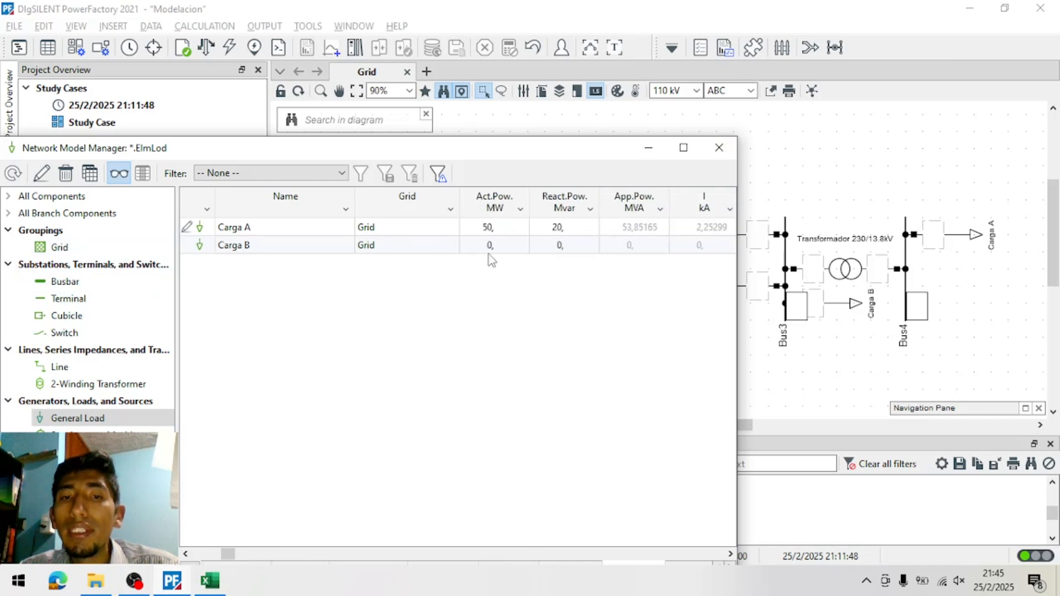
left_click(719, 147)
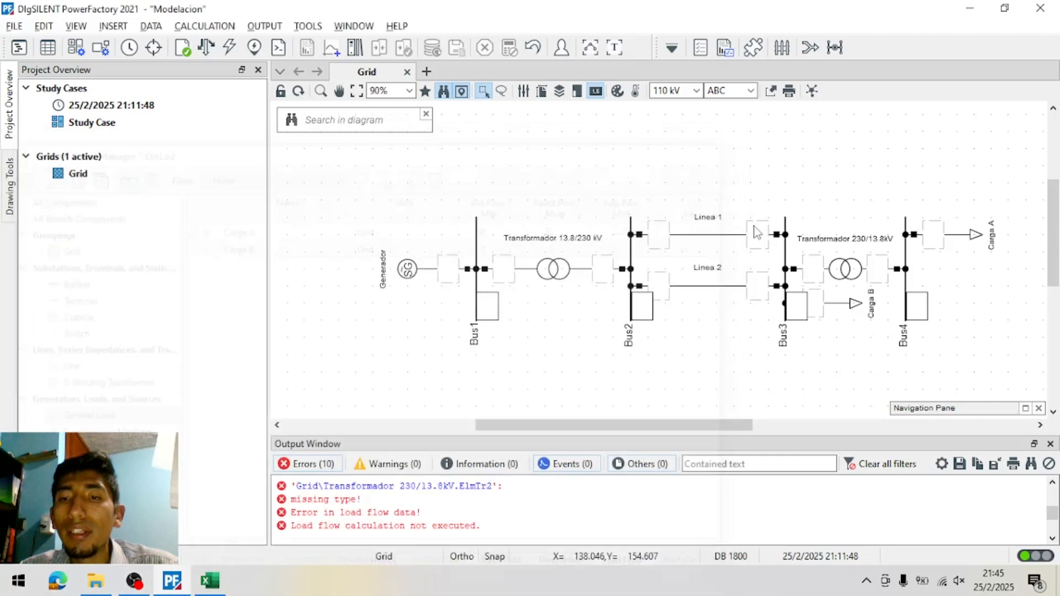
Set Carga B's load flow operating point to 30 MW and 10 Mvar, with input mode P, Q, per the Excel load table
double_click(862, 310)
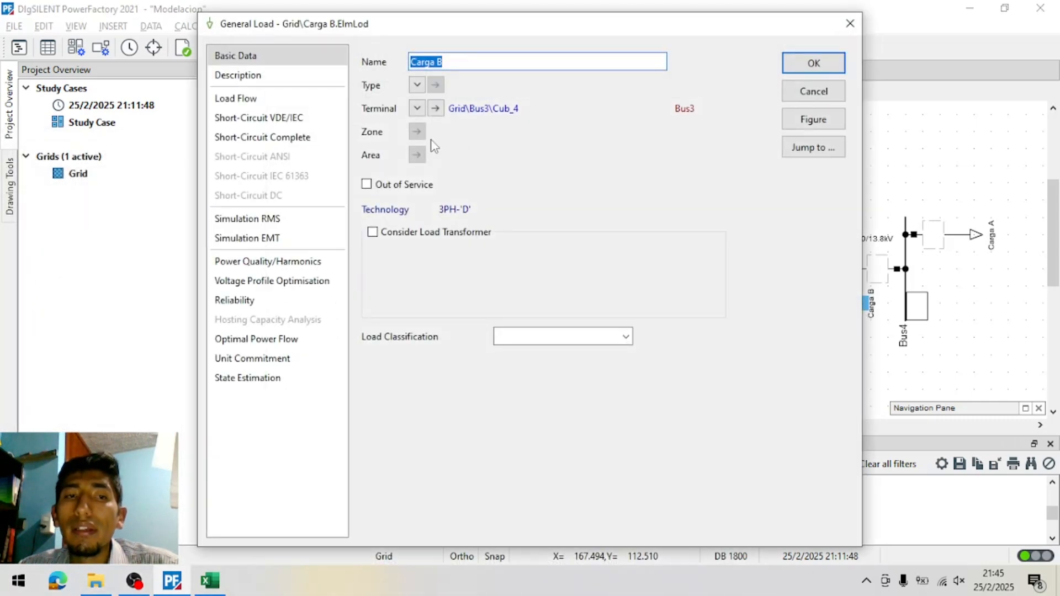
left_click(250, 102)
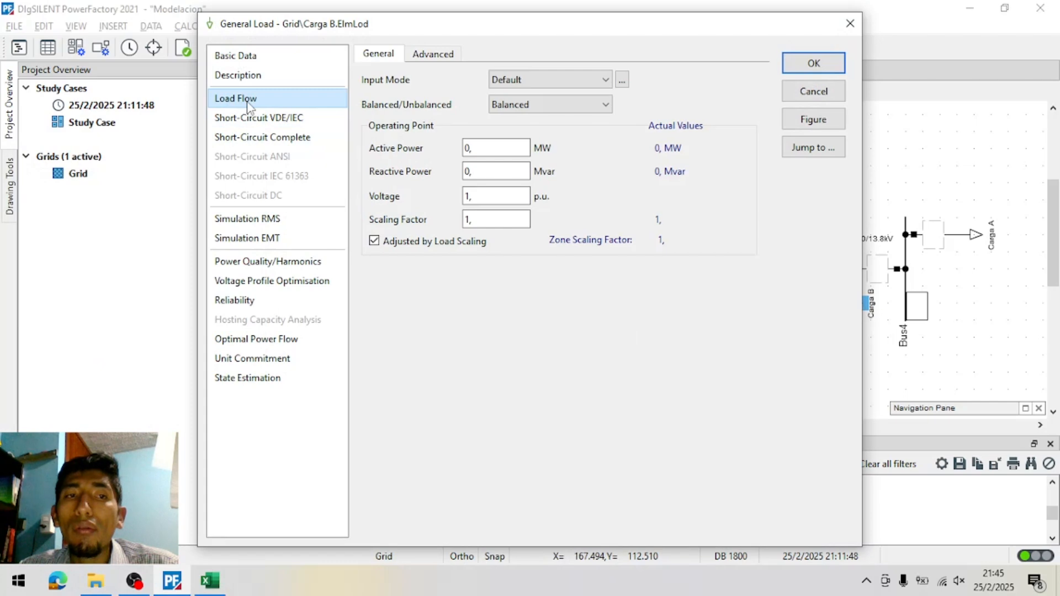
double_click(468, 148)
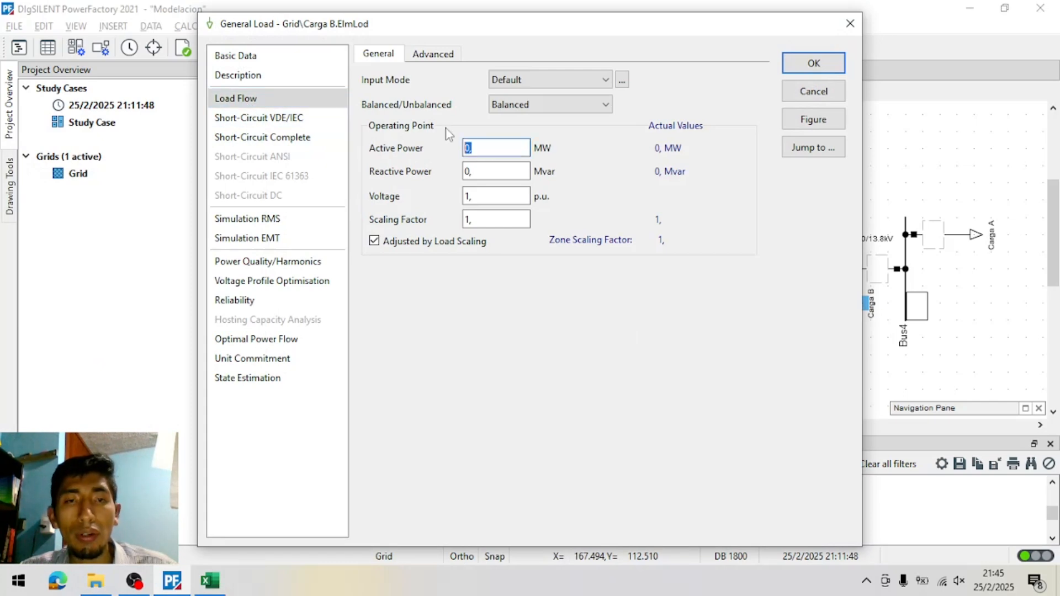
key("alt+Tab")
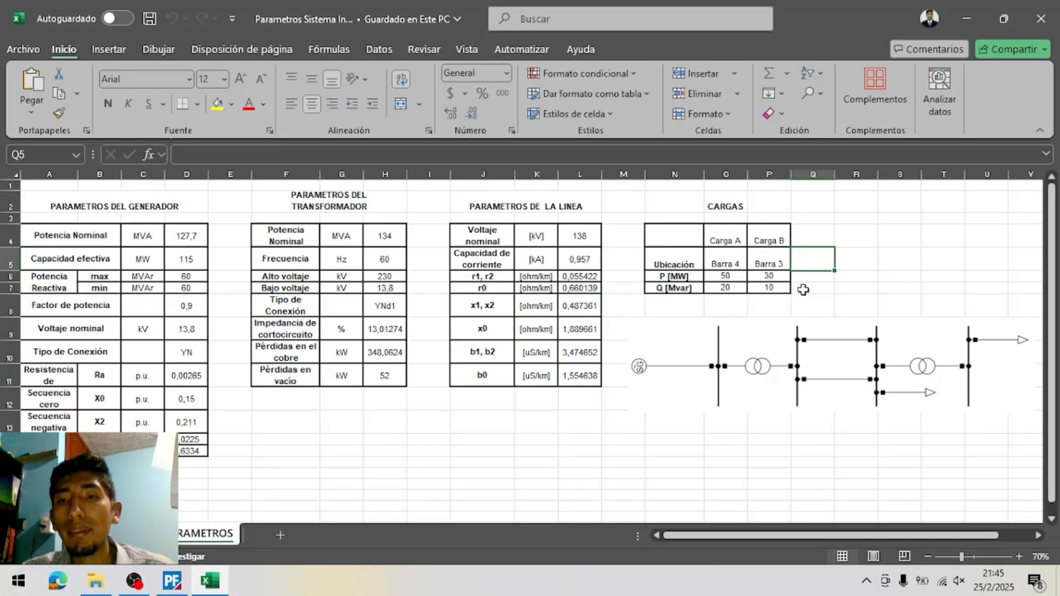
key("alt+Tab")
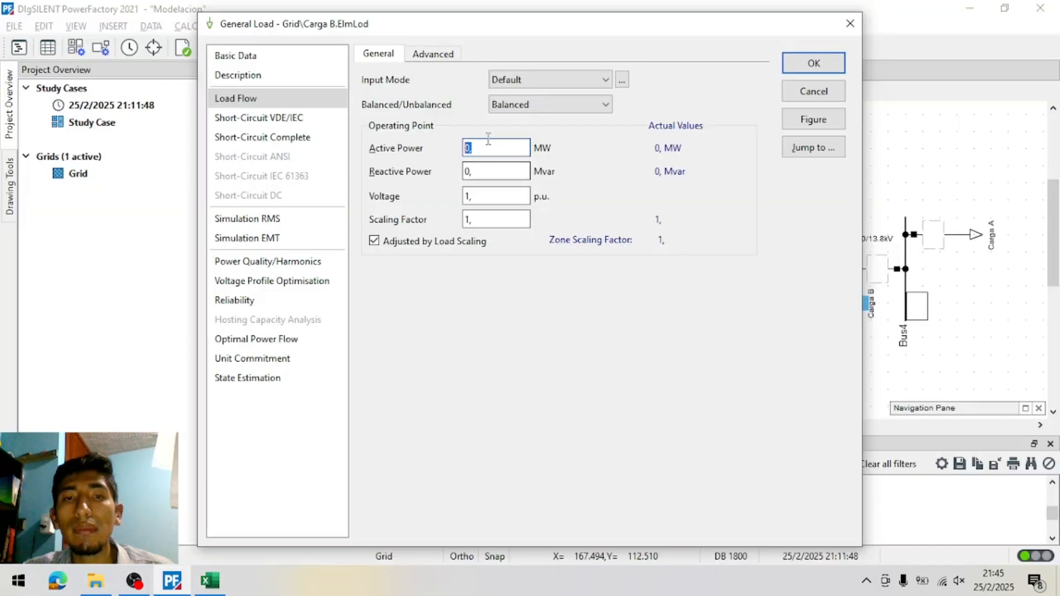
key("Tab")
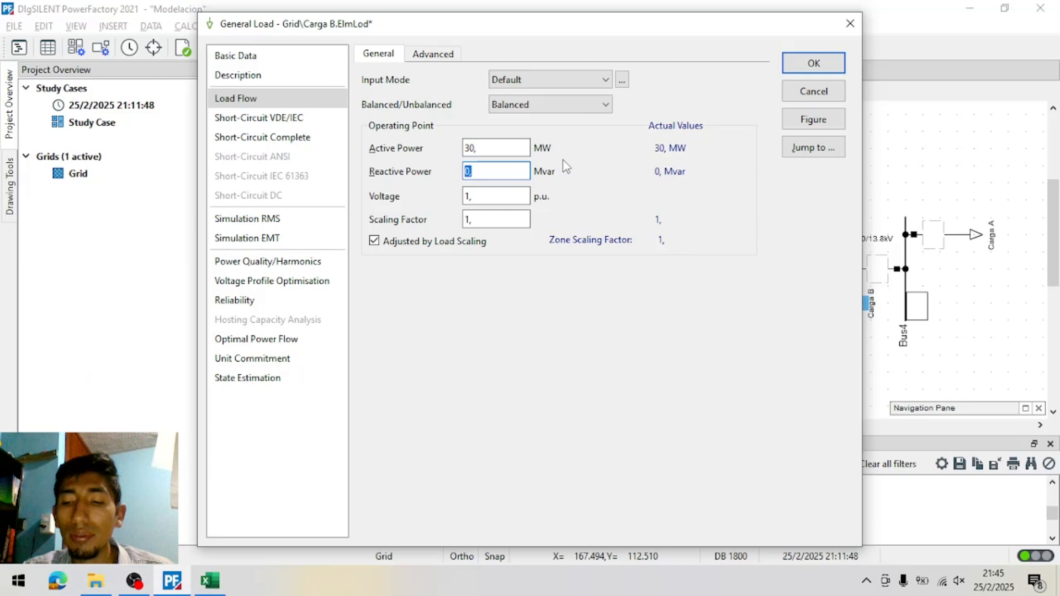
left_click(515, 193)
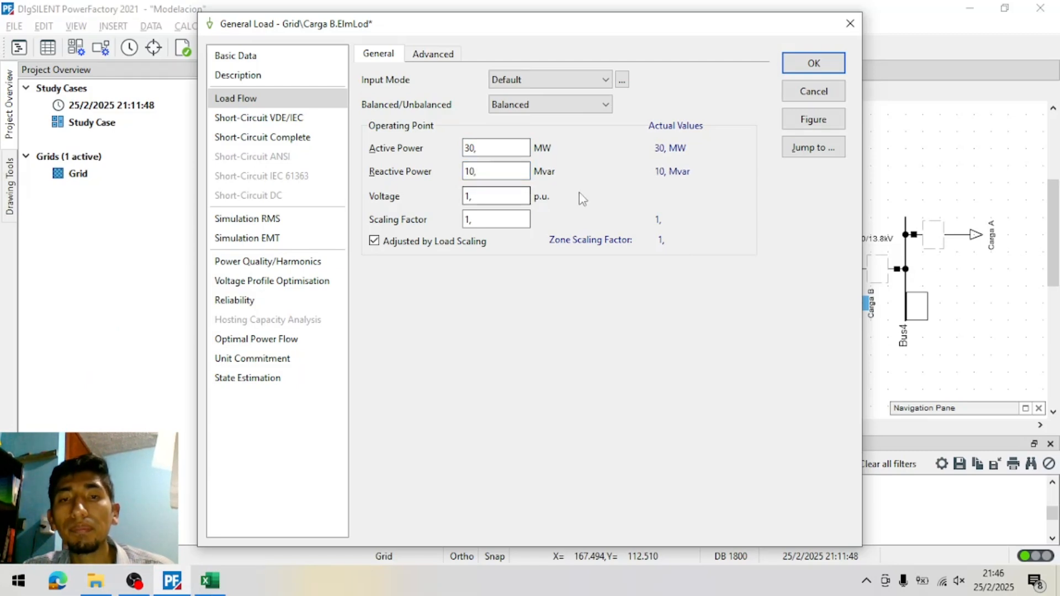
left_click(565, 83)
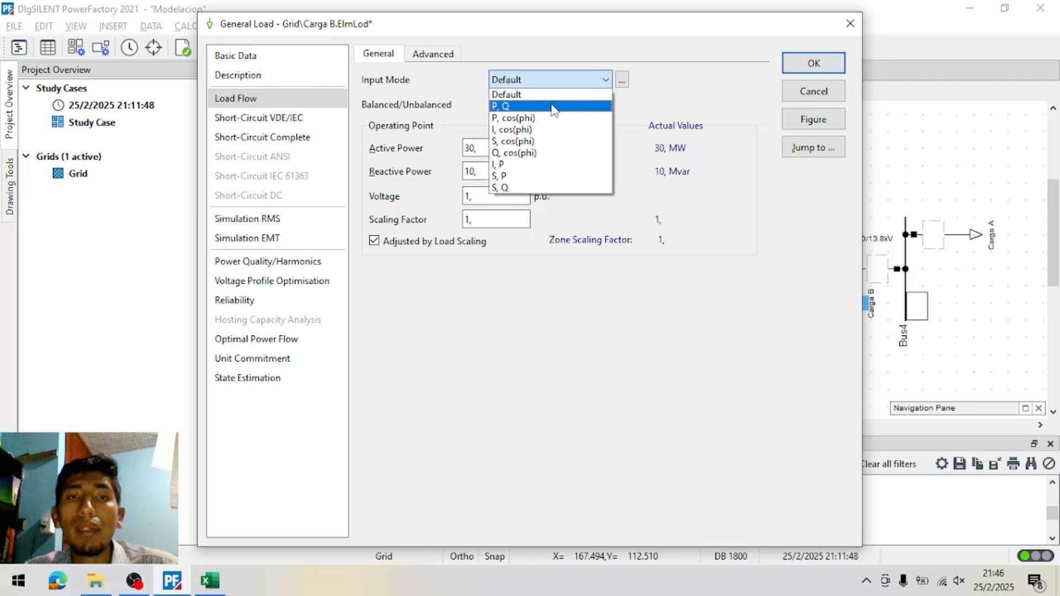
left_click(554, 106)
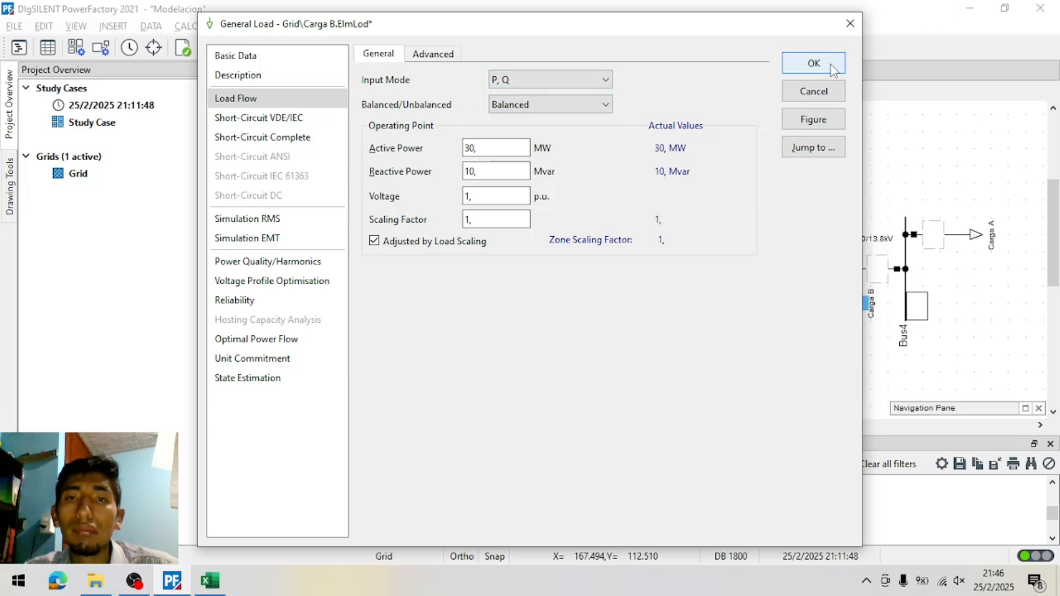
left_click(814, 63)
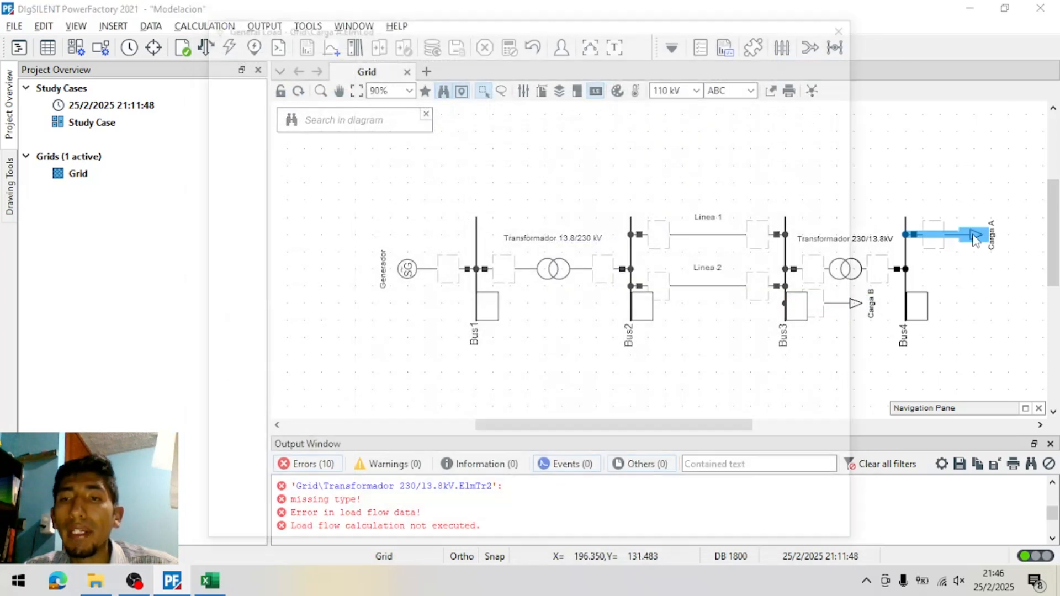
Set Carga A's load flow input mode to P, Q
double_click(963, 235)
left_click(516, 80)
left_click(511, 104)
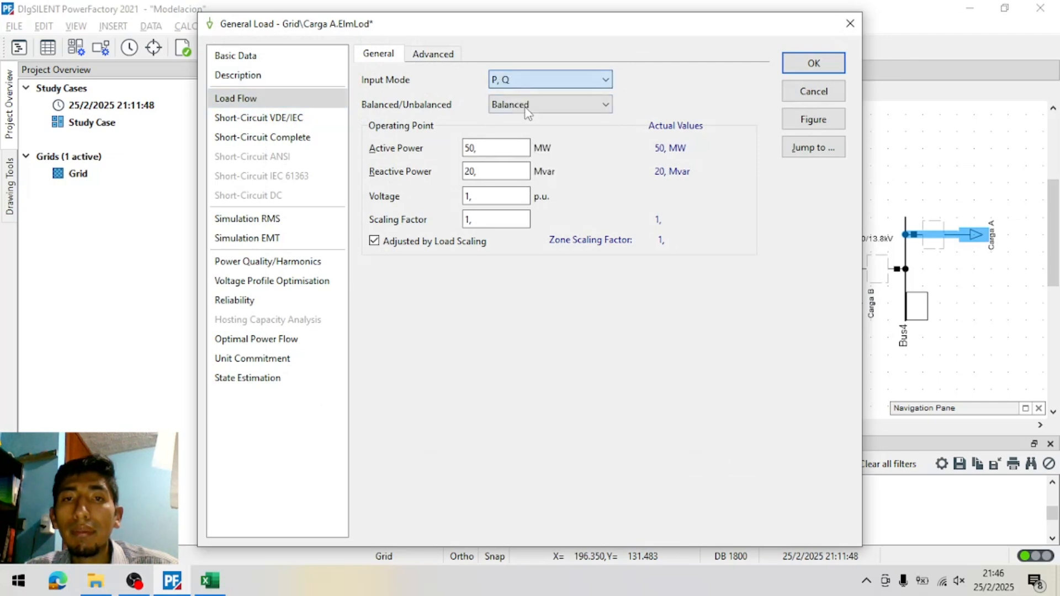
left_click(806, 64)
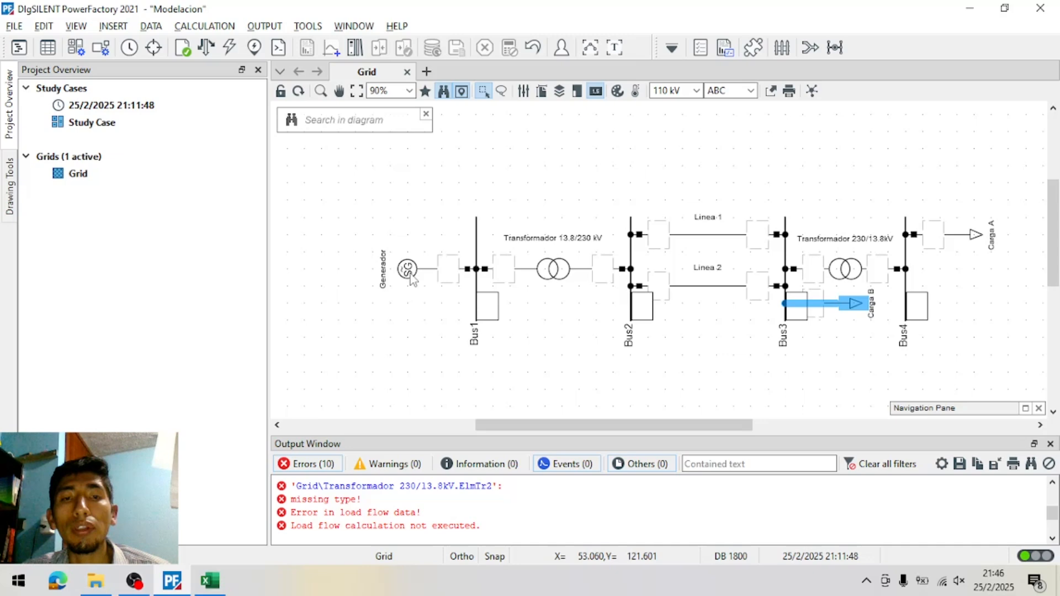
Create a new project type for the synchronous generator connected to Bus1
double_click(410, 274)
left_click(204, 45)
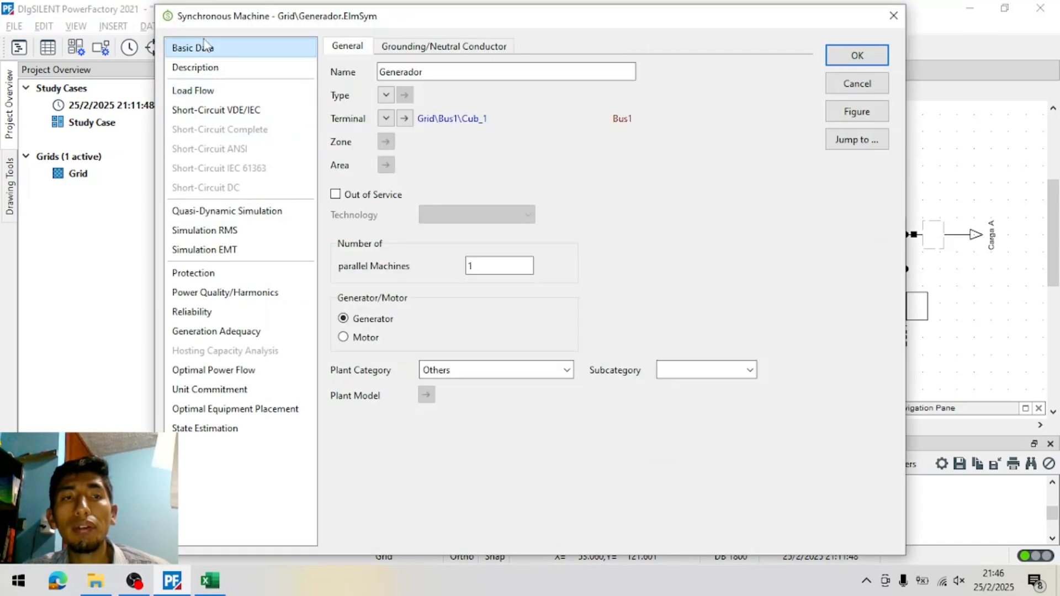
left_click(386, 95)
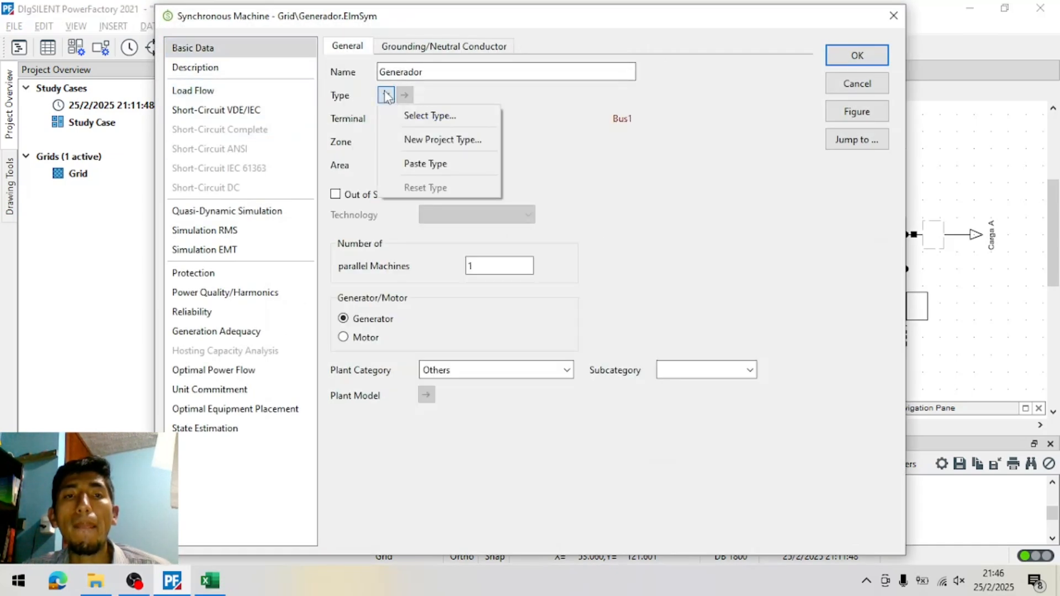
left_click(429, 141)
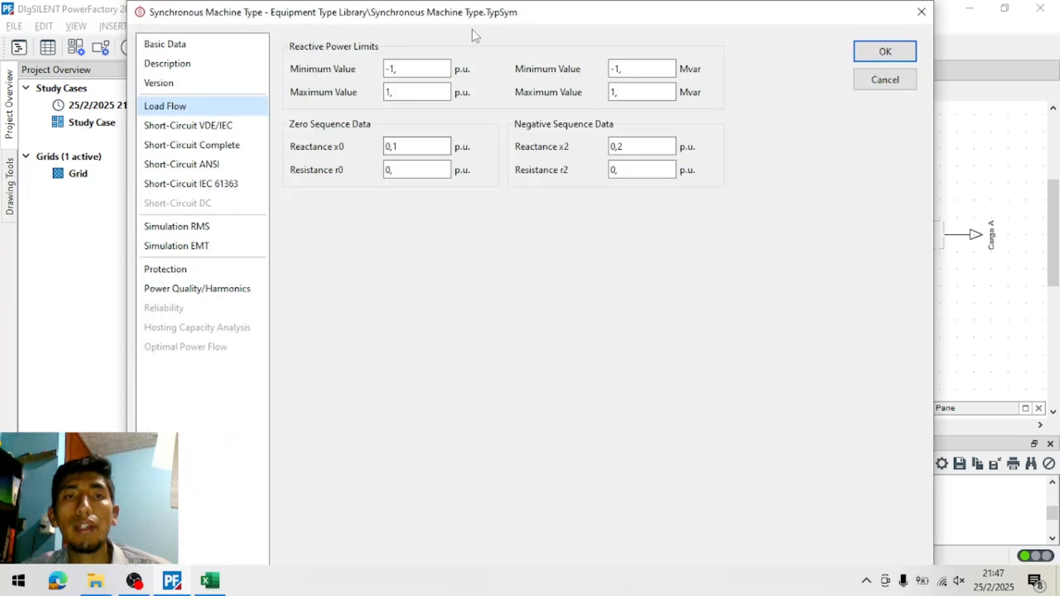
Name the new synchronous machine type "Generador 60 MVA13.8kV" in its basic data, consulting the Excel generator table
left_click(225, 53)
left_click_drag(473, 47, 289, 49)
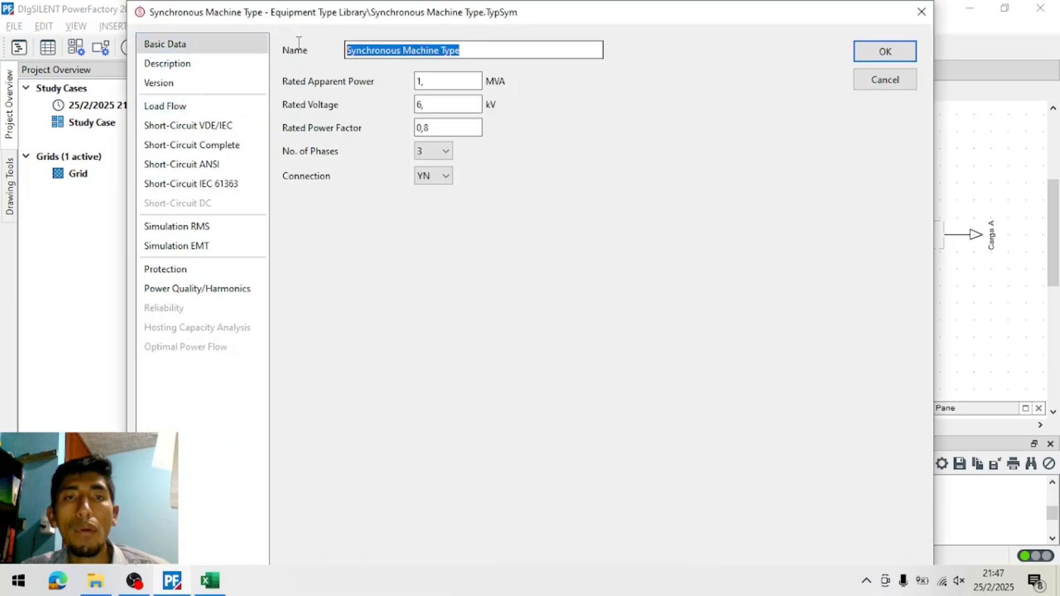
key("alt+Tab")
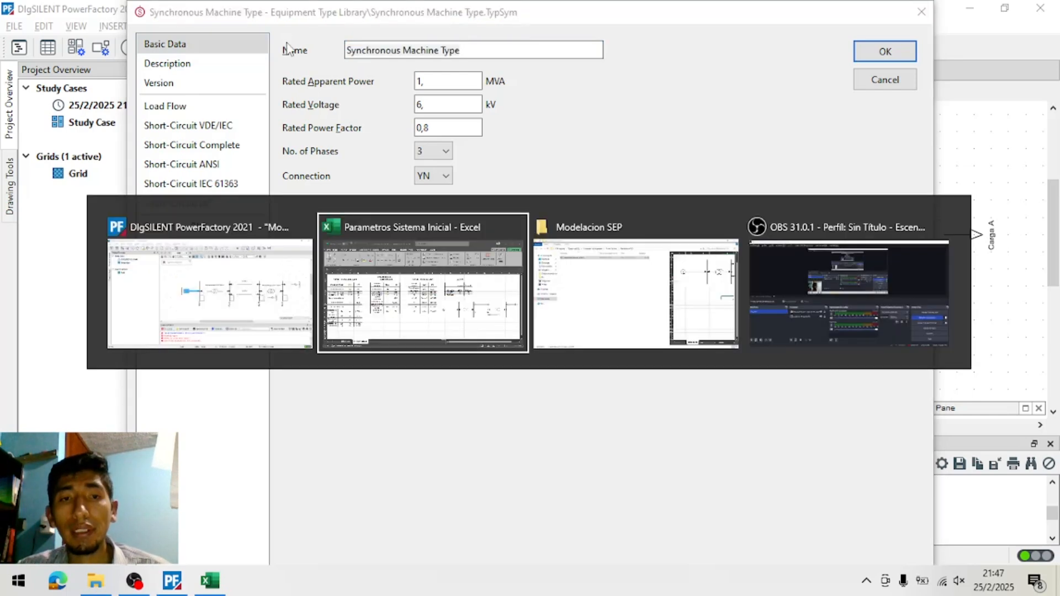
key("alt+Tab")
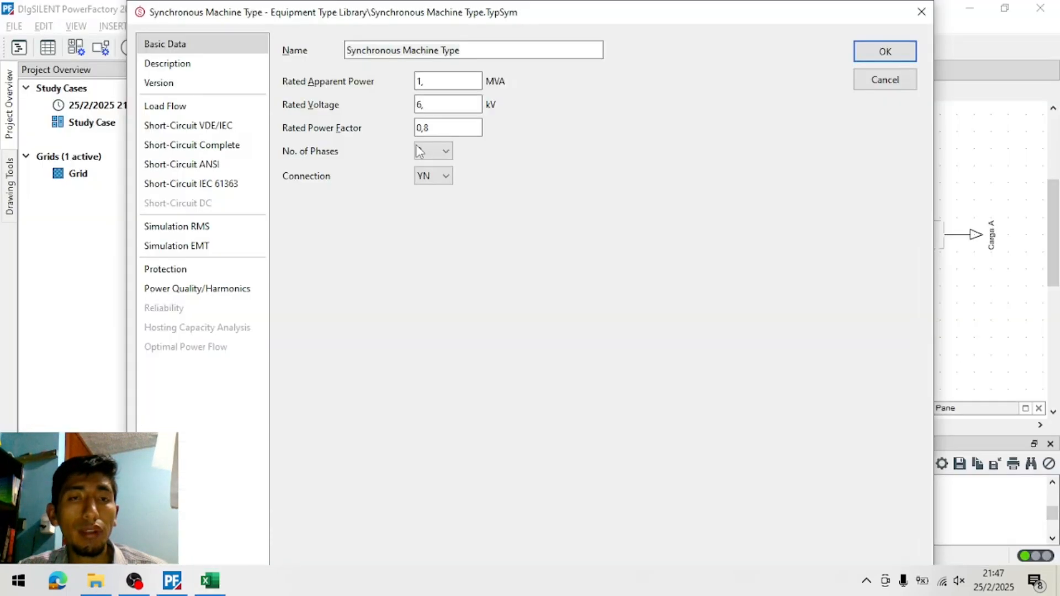
type("Generador")
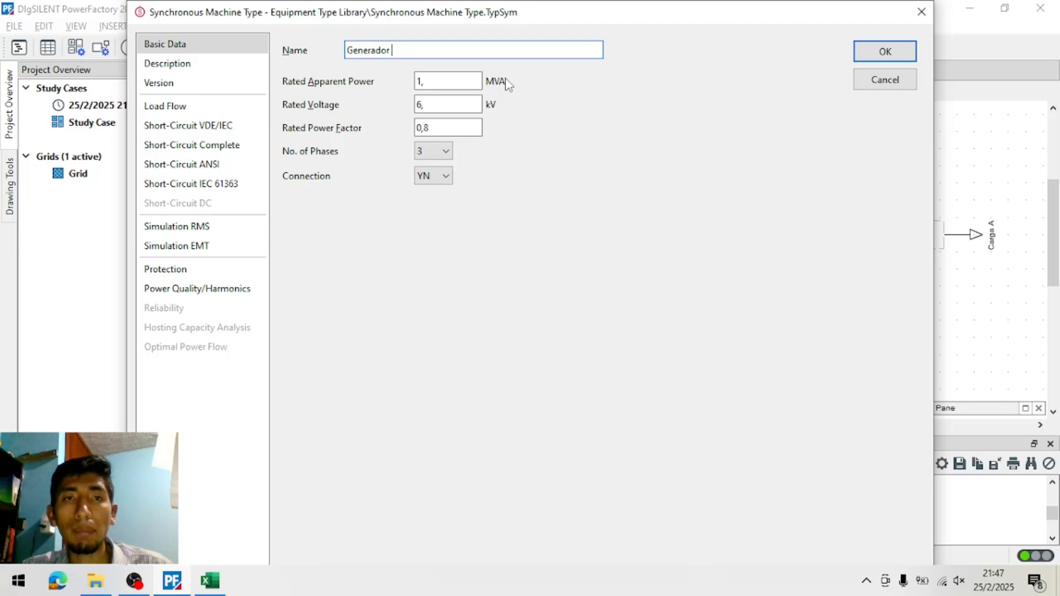
key("alt+Tab")
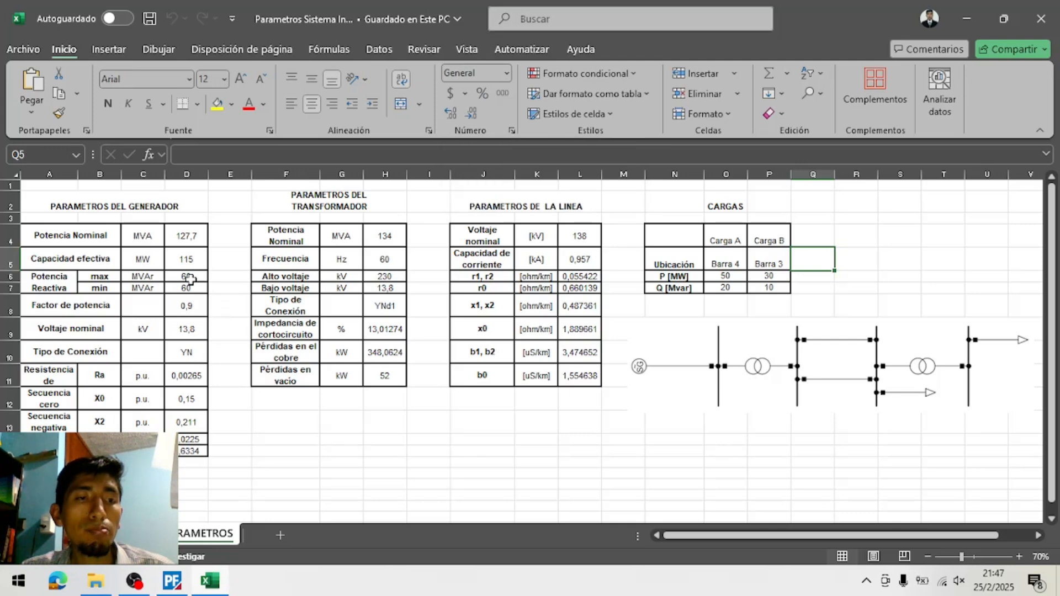
key("alt+Tab")
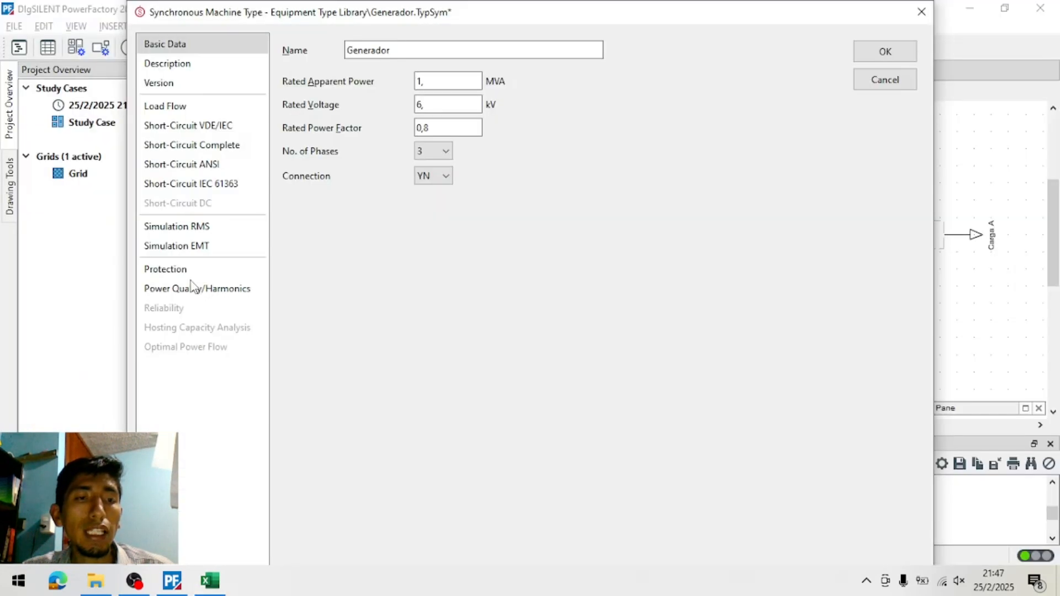
left_click(421, 127)
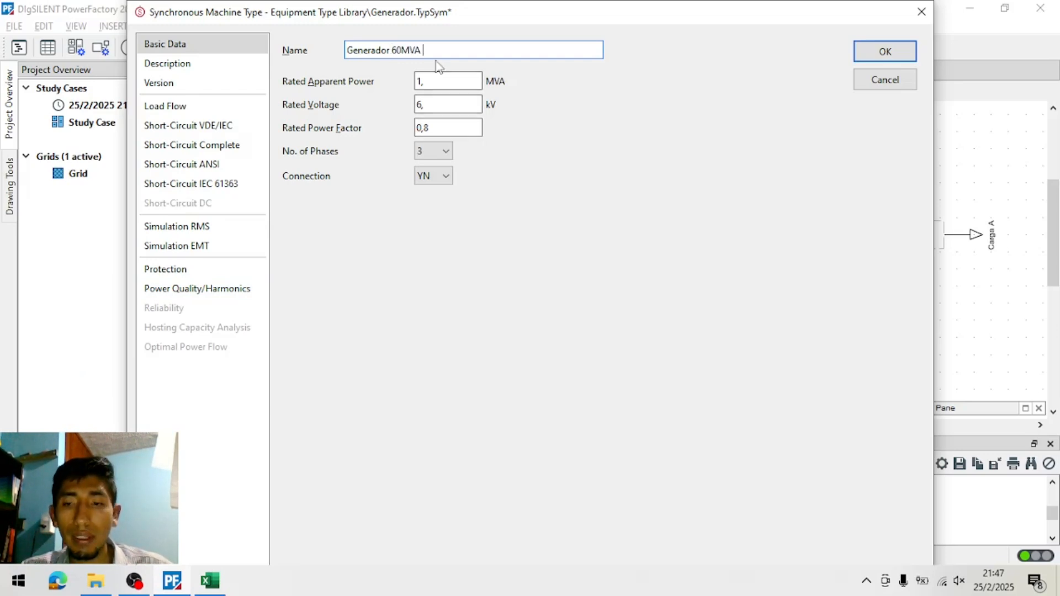
key("alt+Tab")
key("alt+Tab")
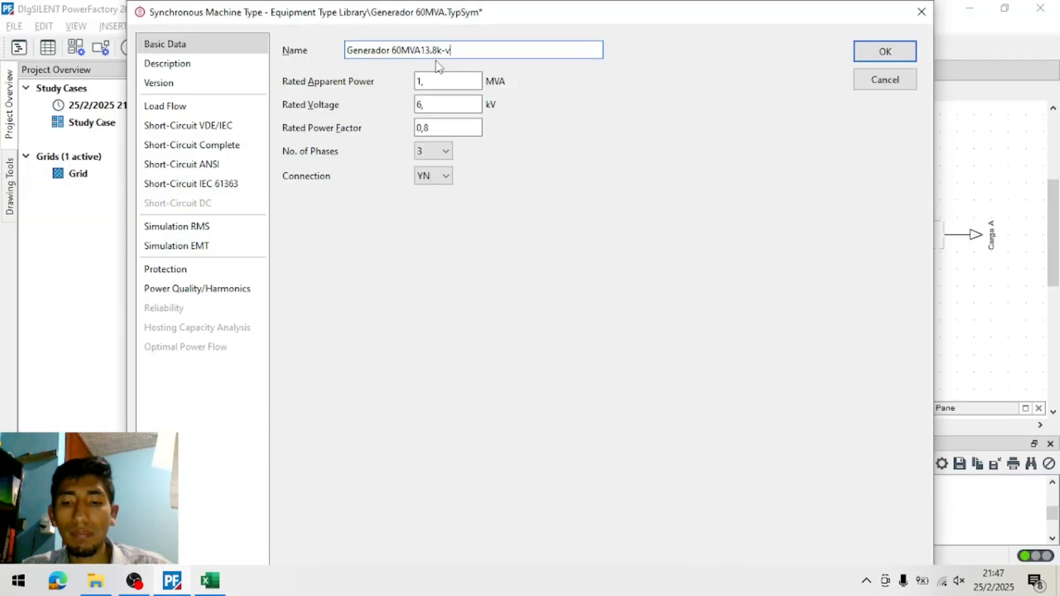
left_click_drag(439, 76, 401, 89)
left_click(399, 50)
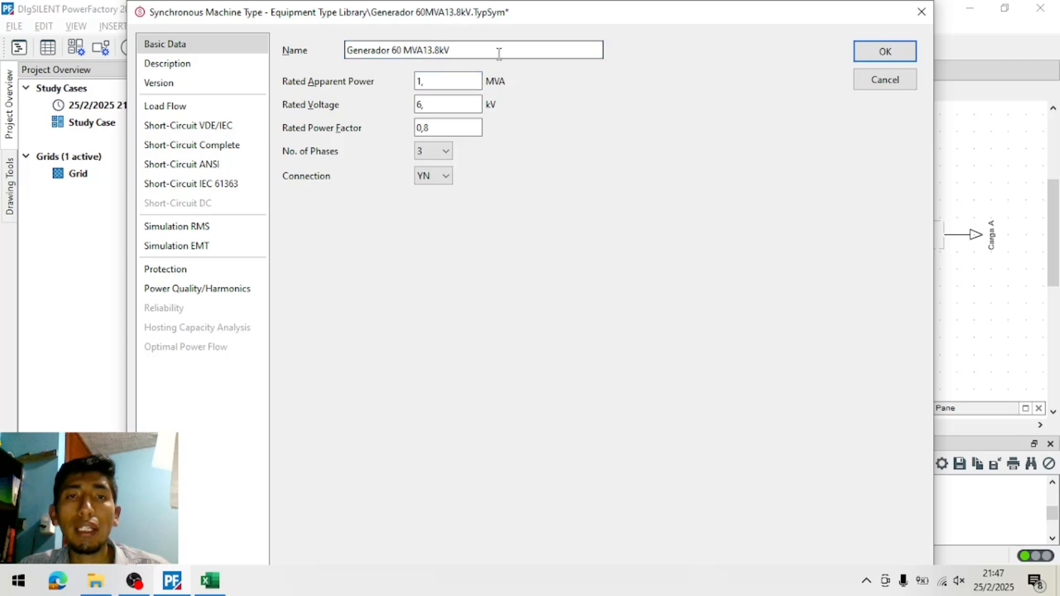
left_click_drag(464, 49, 390, 50)
Set the generator type's rated apparent power to 60 MVA and rated voltage to 13.8 kV
left_click(436, 79)
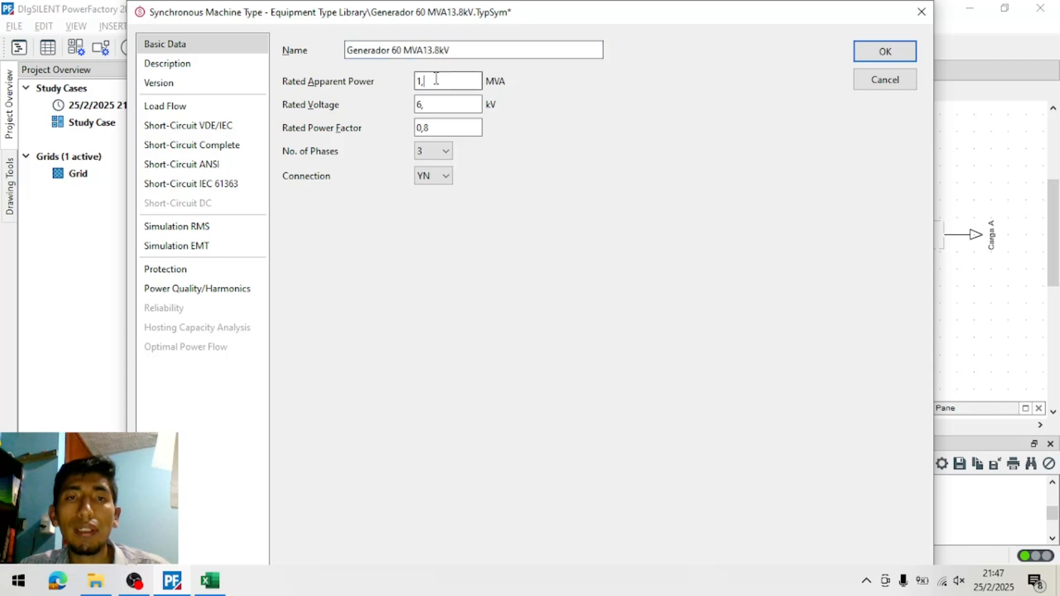
left_click(210, 581)
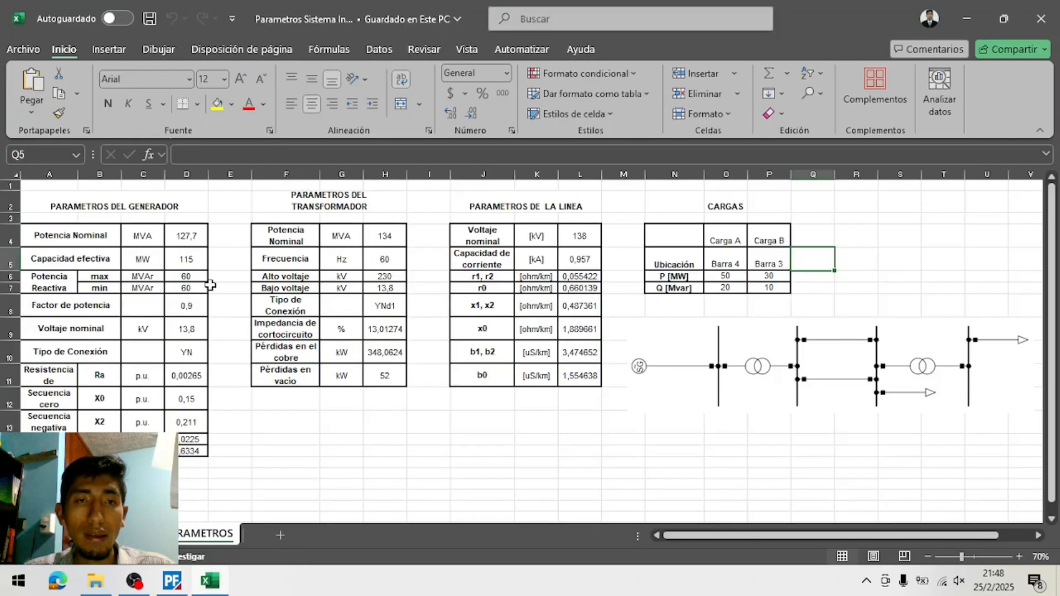
key("alt+Tab")
key("alt+Tab")
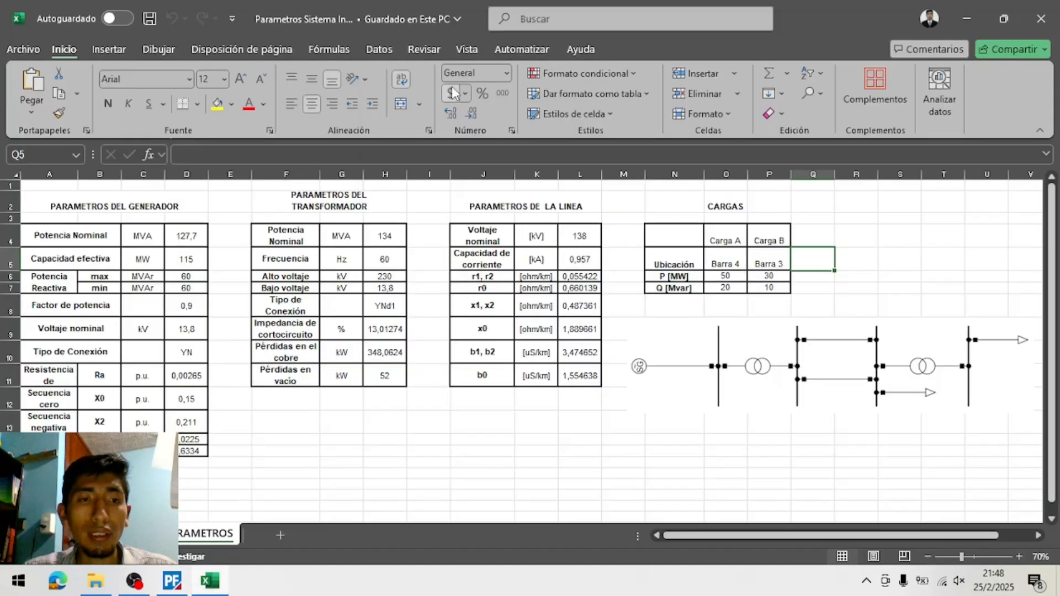
key("alt+Tab")
left_click(469, 101)
left_click_drag(469, 102, 349, 102)
key("alt+Tab")
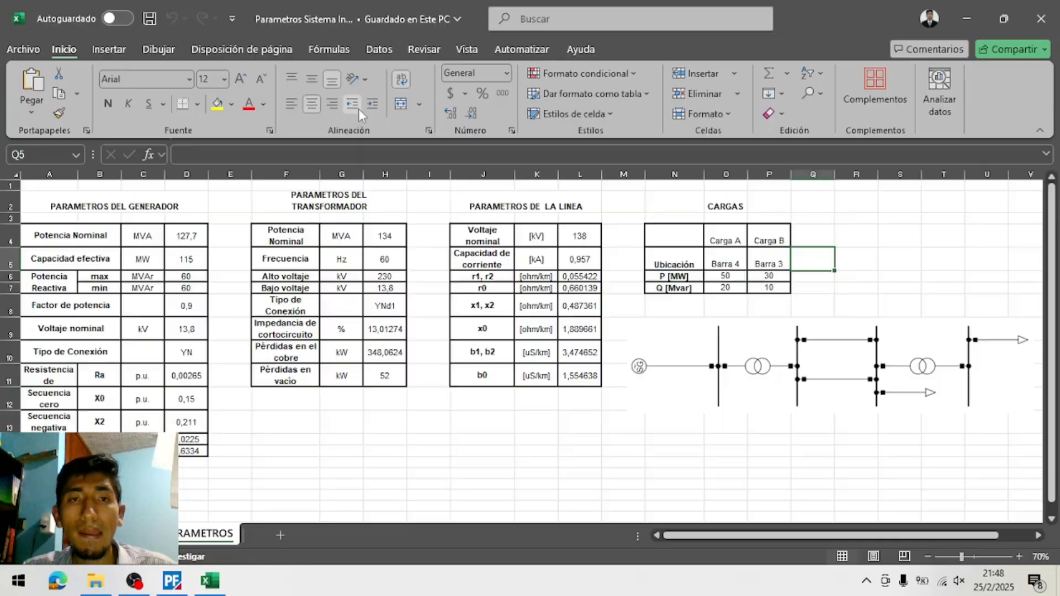
key("alt+Tab")
type("1")
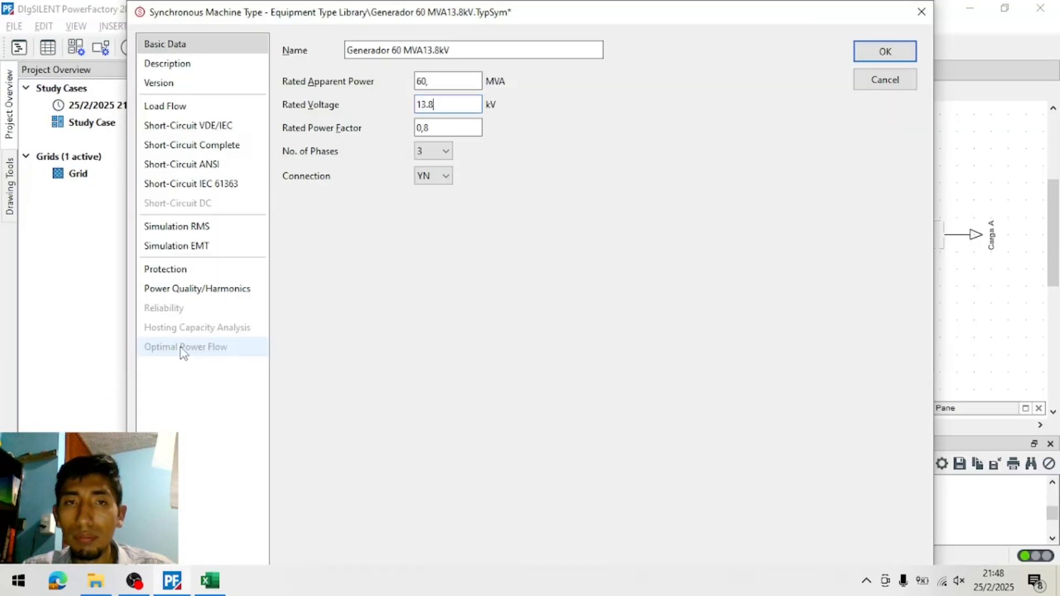
type("3.8")
left_click(428, 128)
In Excel, highlight the generator's maximum and minimum reactive power, power factor and nominal voltage values in yellow, and return to PowerFactory
key("alt+Tab")
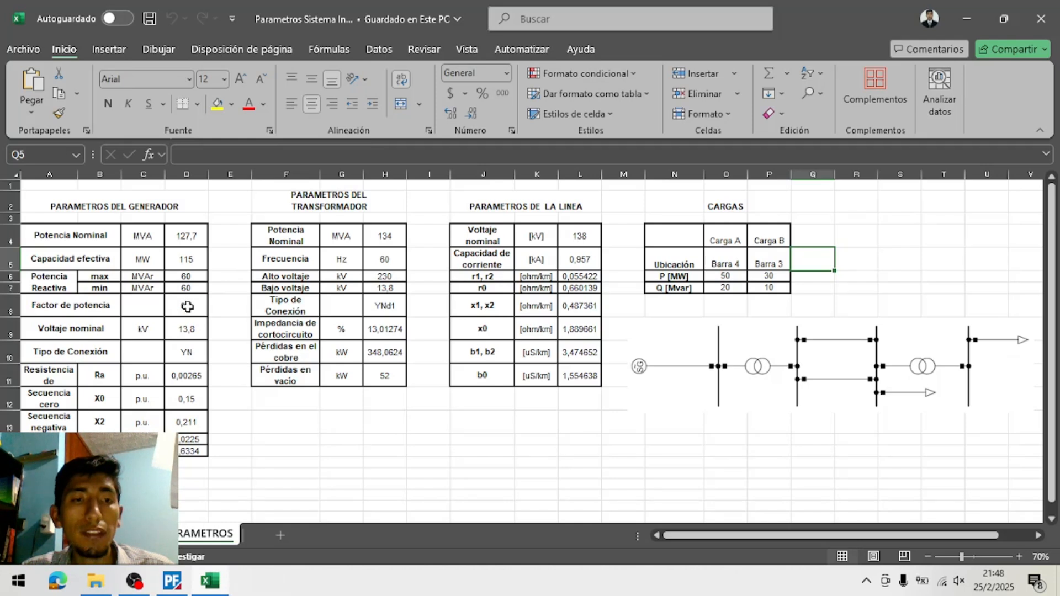
left_click(188, 305)
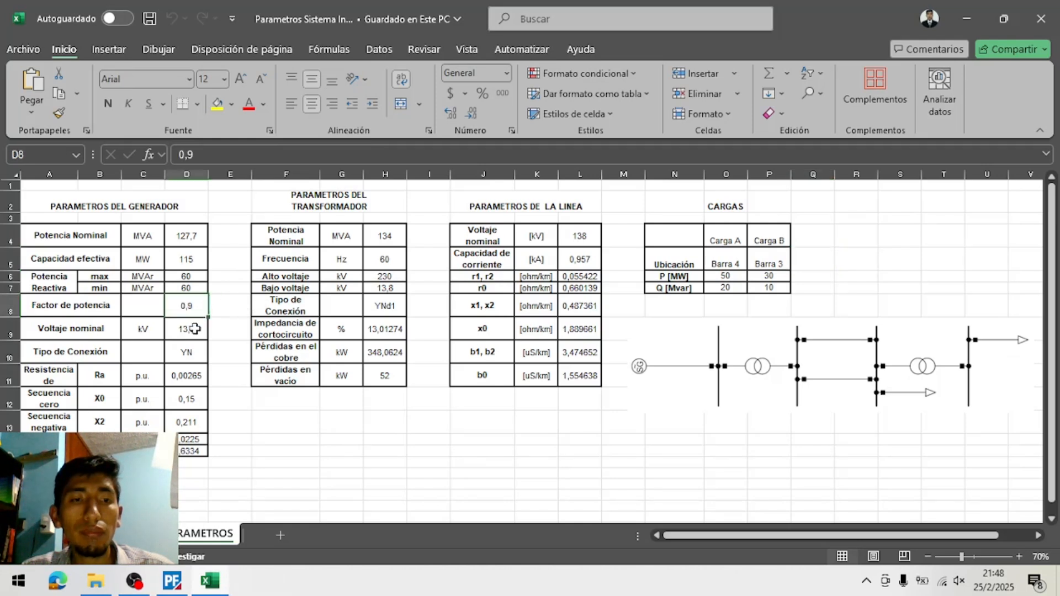
key("Down")
left_click_drag(186, 276, 186, 284)
left_click(217, 104)
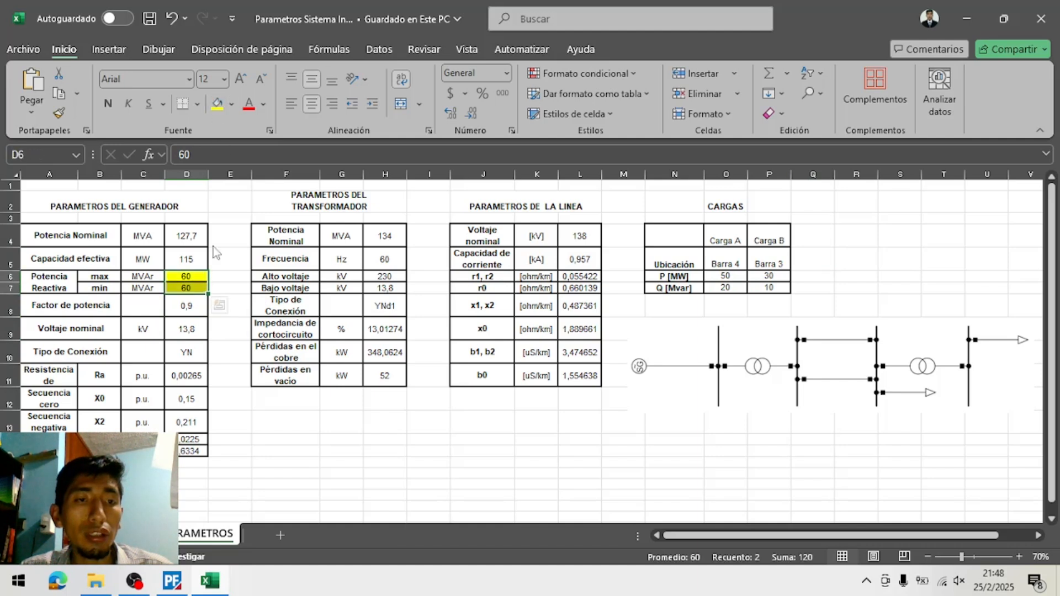
left_click(196, 306)
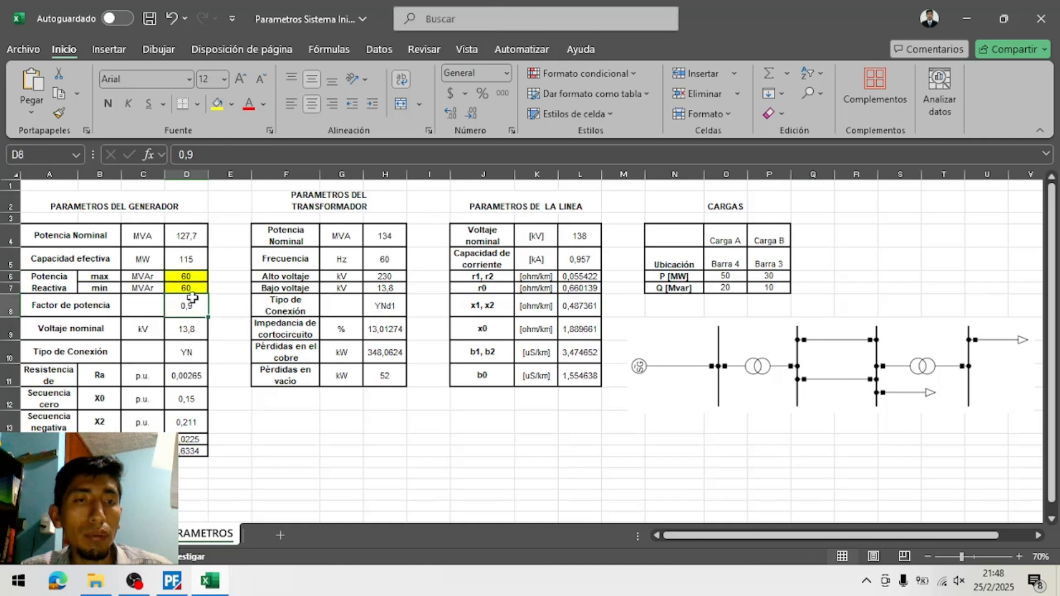
left_click(217, 104)
left_click(190, 331)
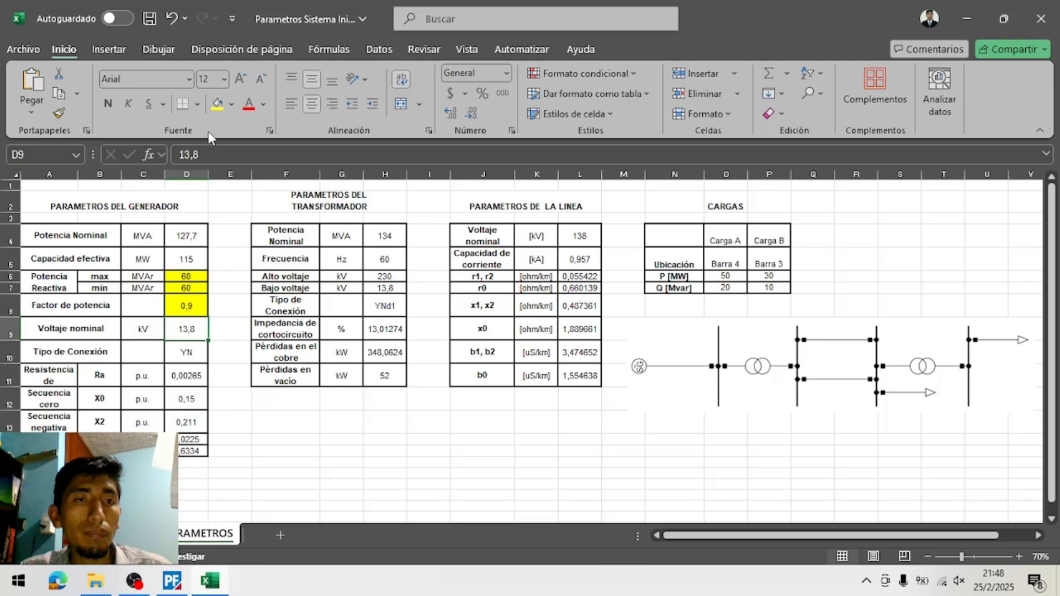
left_click(217, 105)
key("alt+Tab")
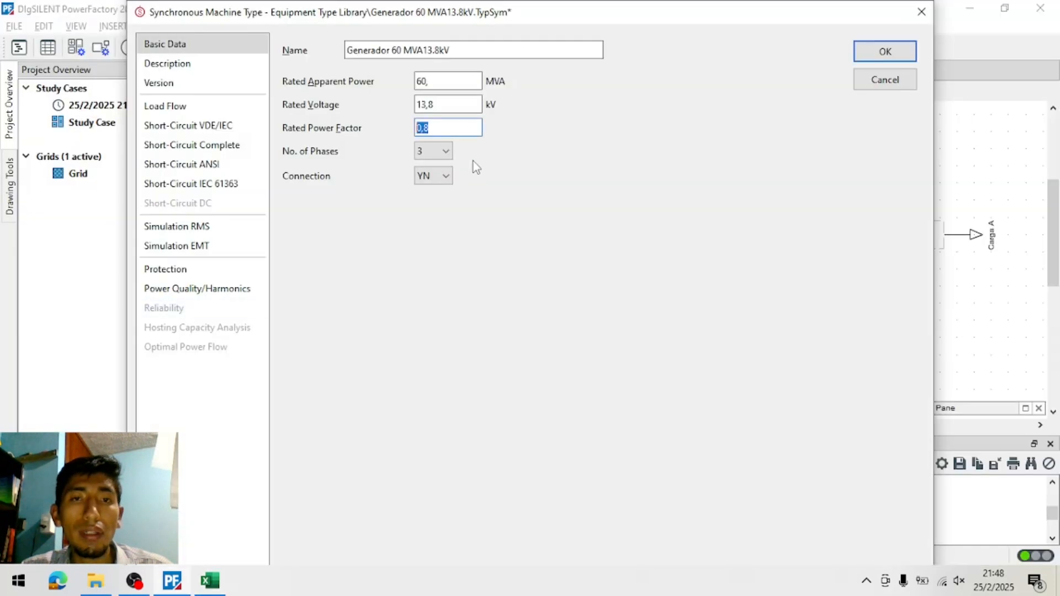
Set the synchronous machine type's rated power factor to 0,9, following the generator parameters in the Excel sheet
key("alt+Tab")
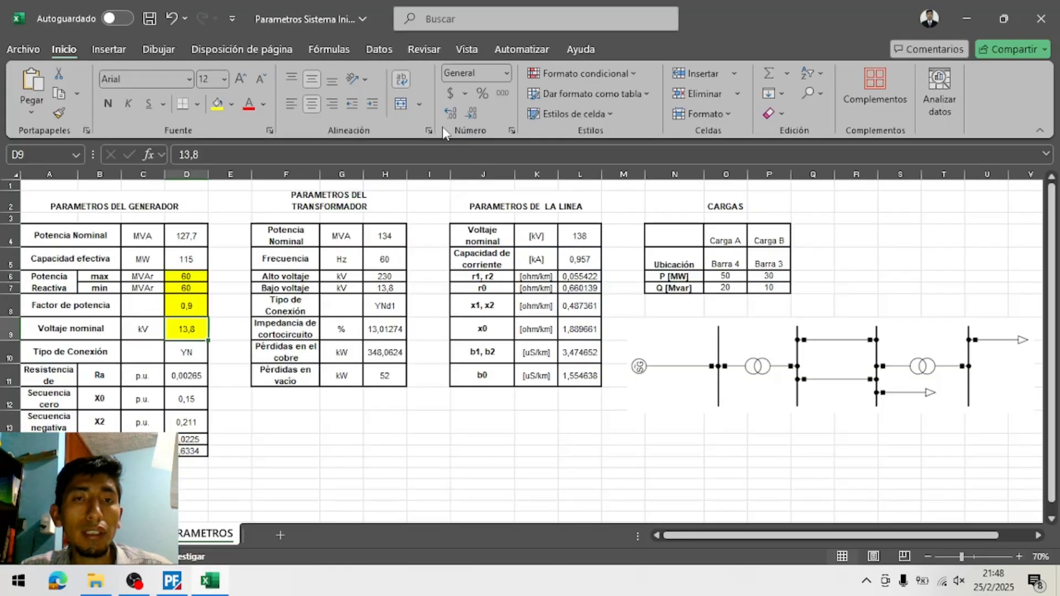
key("alt+Tab")
left_click(444, 128)
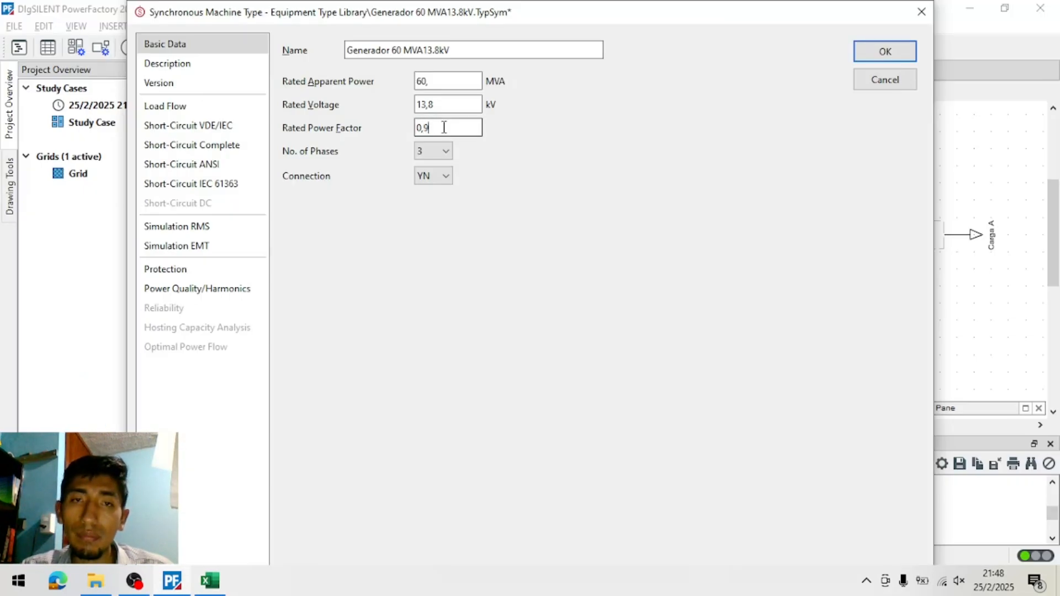
Highlight the generator's Tipo de Conexión value cell in yellow in the Excel sheet, then return to the machine type in PowerFactory
key("alt+Tab")
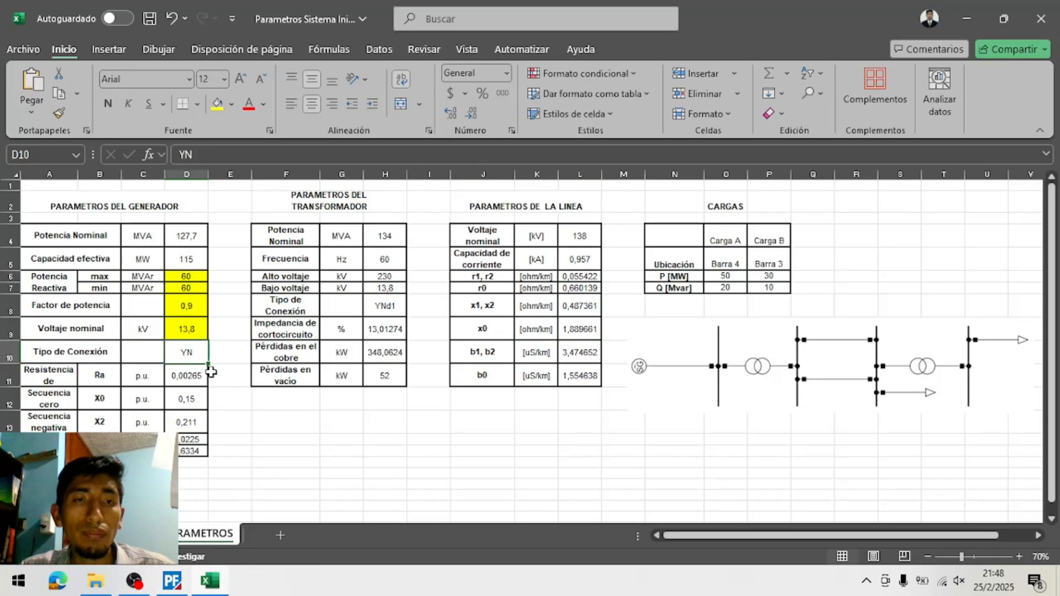
left_click(224, 101)
key("alt+Tab")
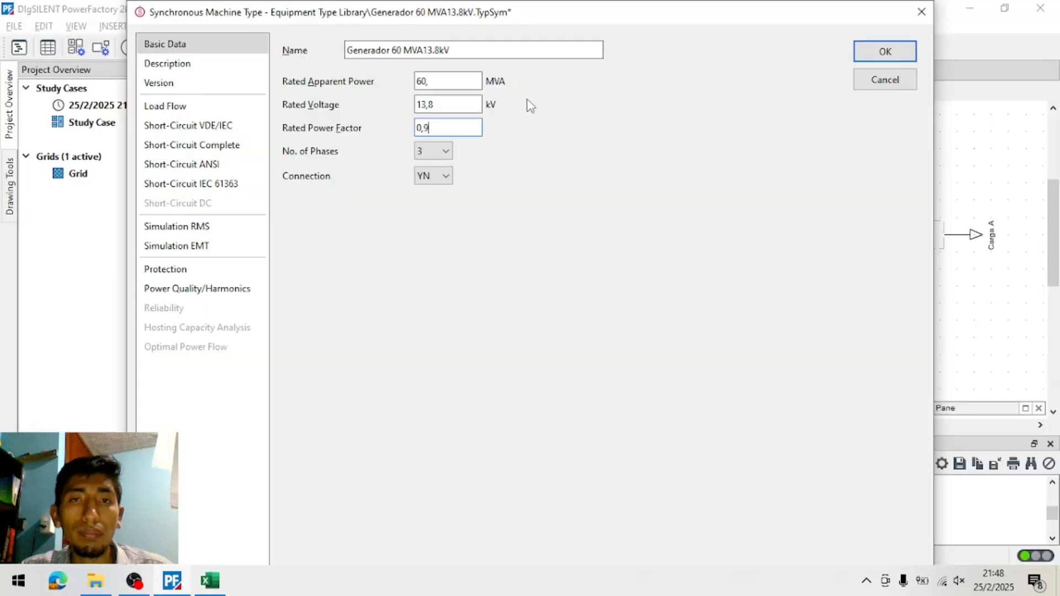
key("alt+Tab")
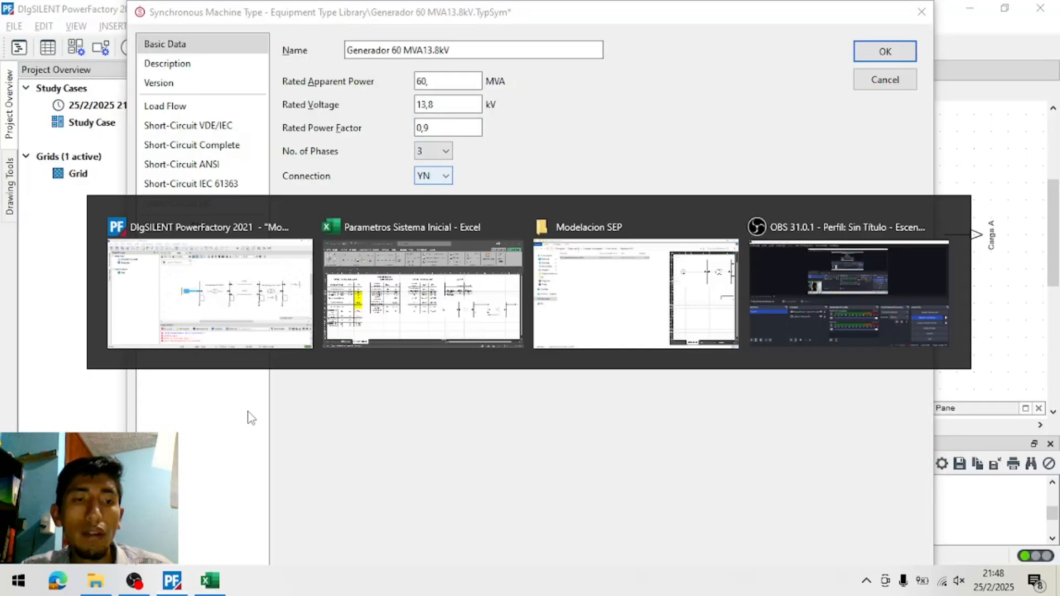
key("alt+Tab")
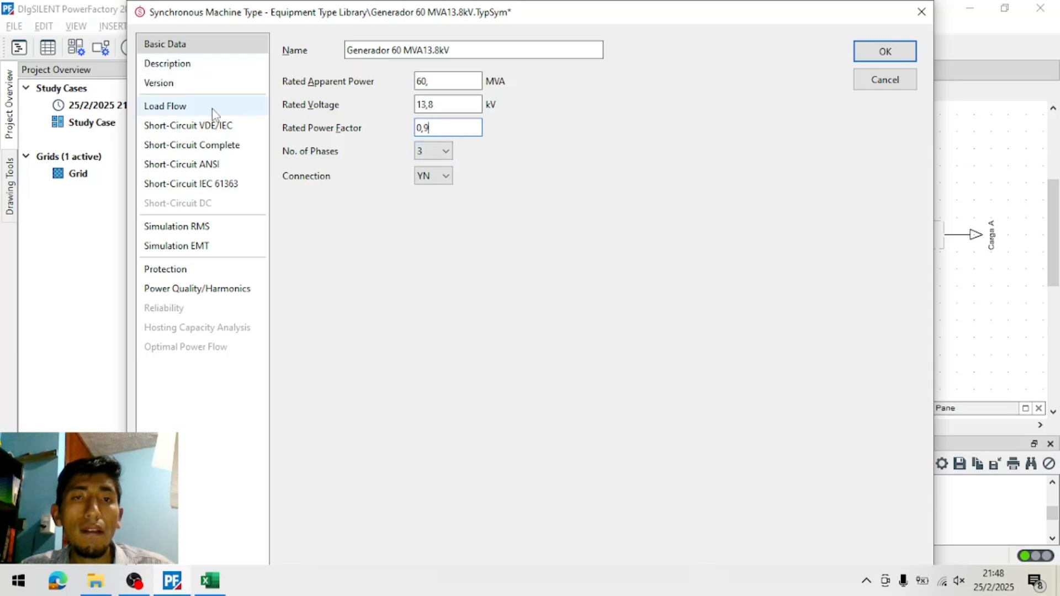
Set the machine type's rated apparent power to 127,7 MVA, taken from Potencia Nominal in the Excel sheet
key("alt+Tab")
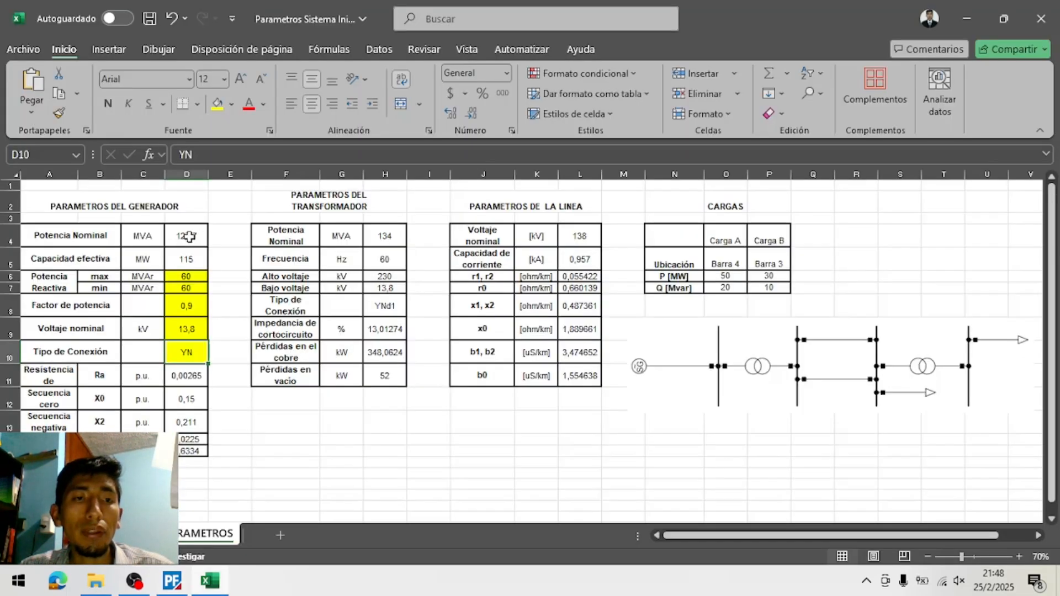
left_click(189, 236)
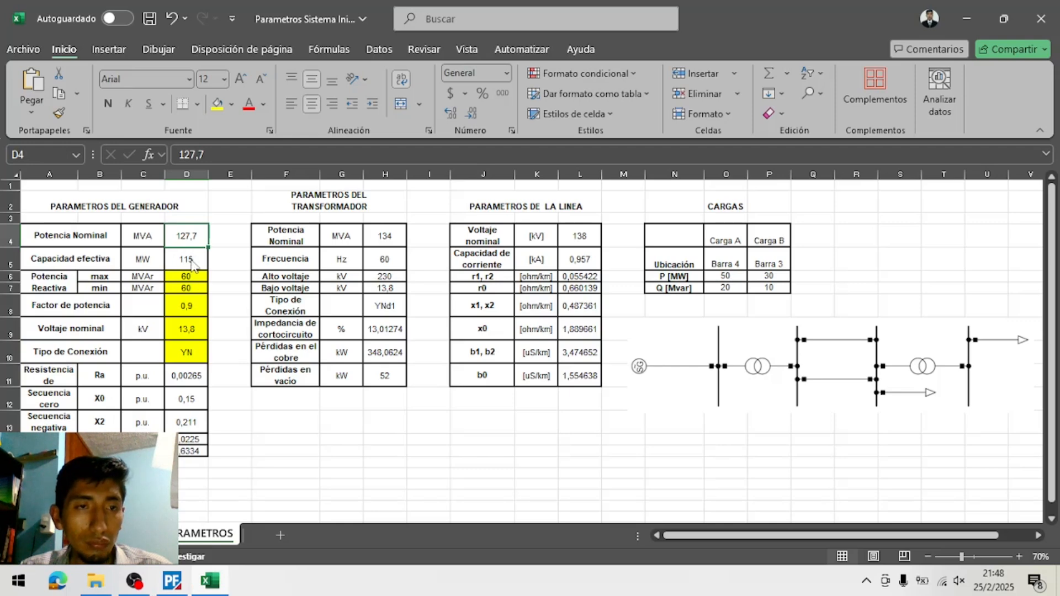
key("alt+Tab")
left_click(225, 107)
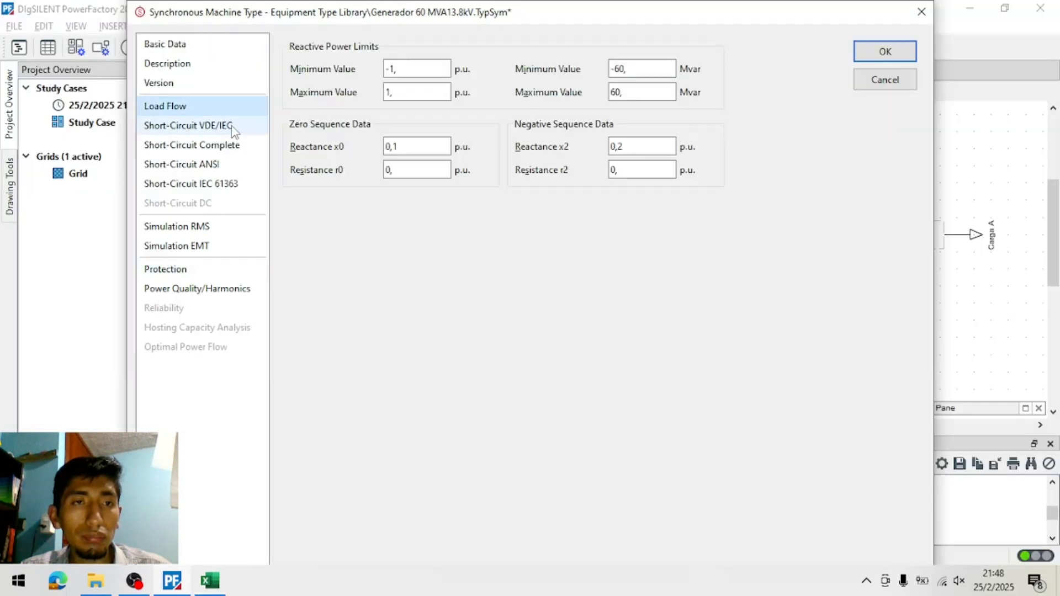
key("alt+Tab")
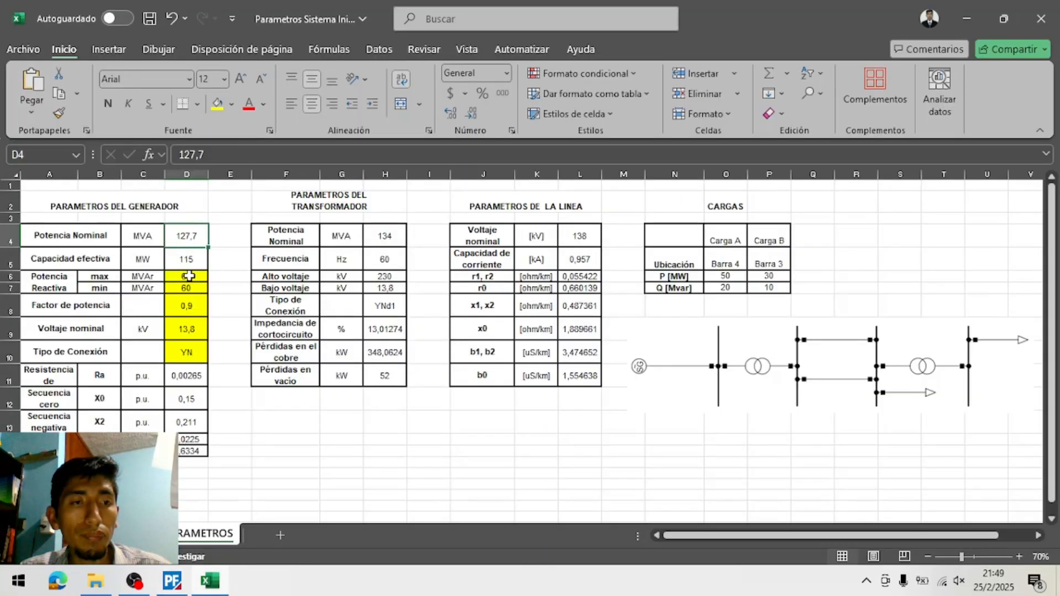
key("alt+Tab")
left_click(218, 48)
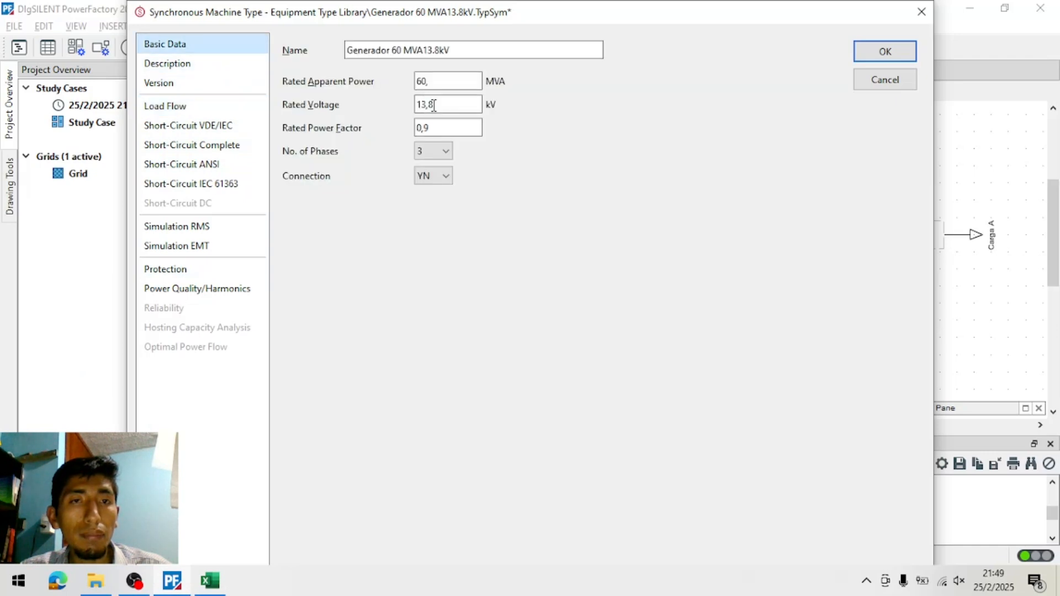
left_click(455, 78)
key("alt+Tab")
key("alt+Tab")
type("12")
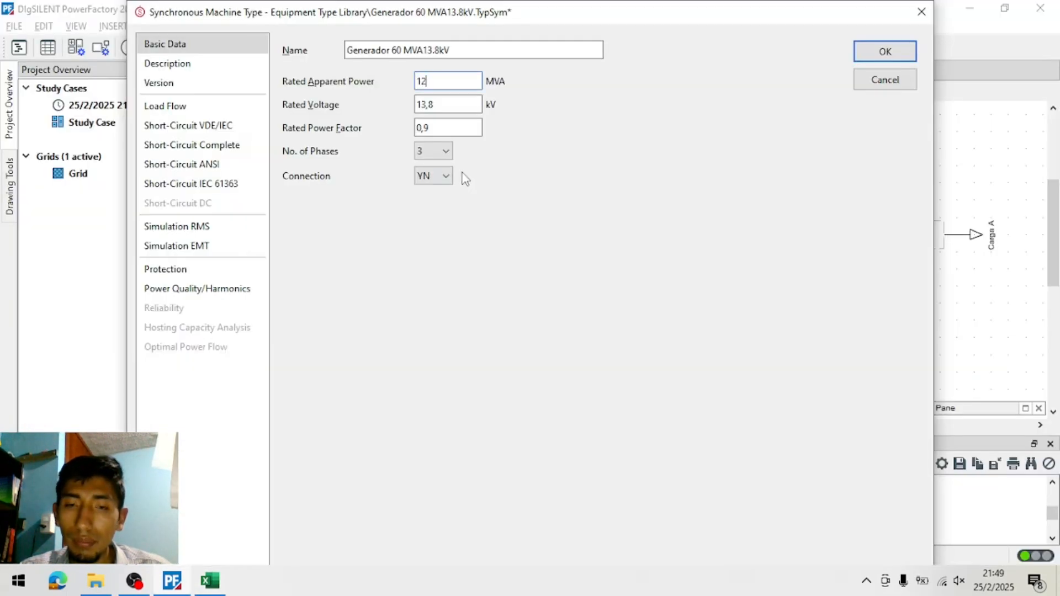
type("7,7")
Remove the fill from the generator's maximum and minimum Potencia Reactiva value cells in the Excel sheet
key("alt+Tab")
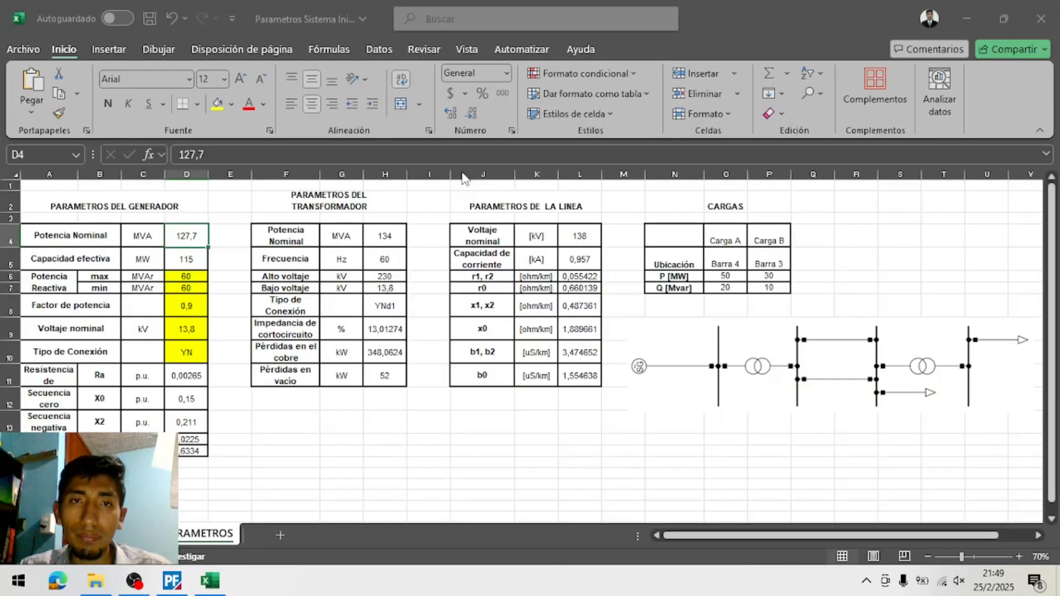
left_click_drag(191, 271, 187, 288)
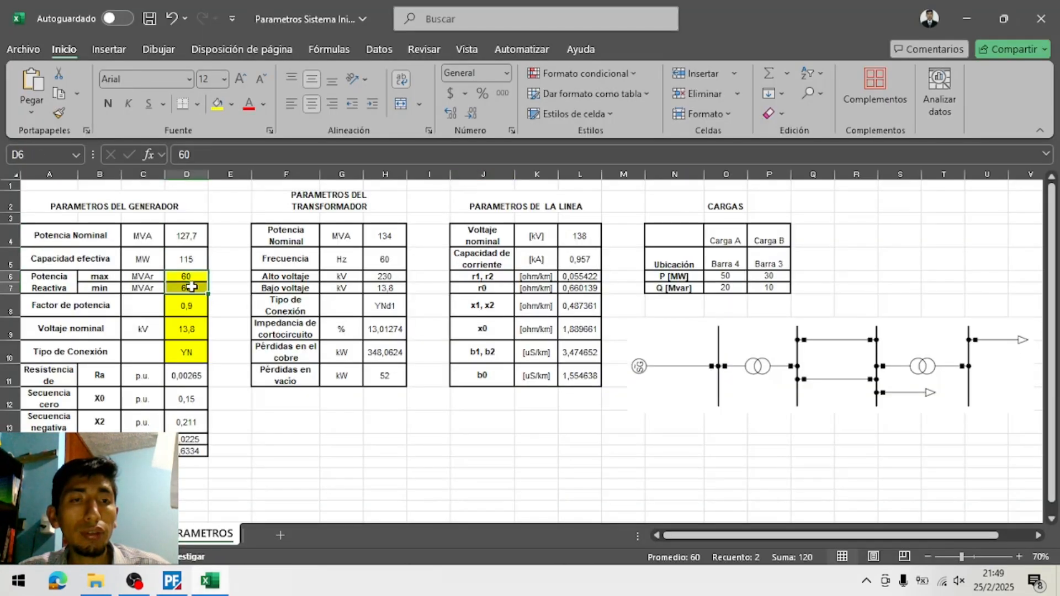
left_click(231, 104)
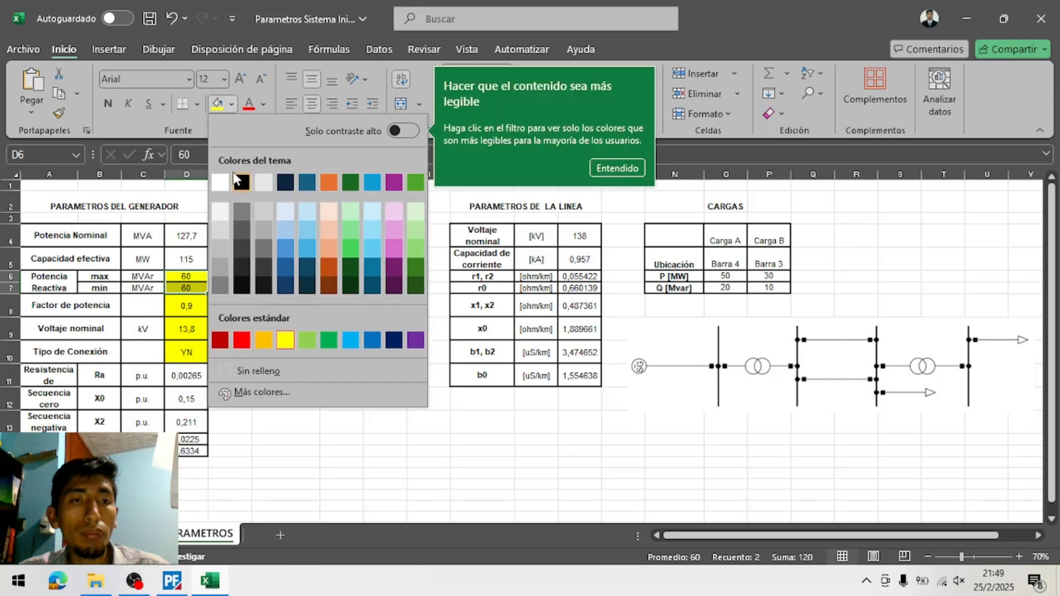
left_click(252, 372)
Highlight the generator's Potencia Nominal value cell in yellow
left_click(191, 234)
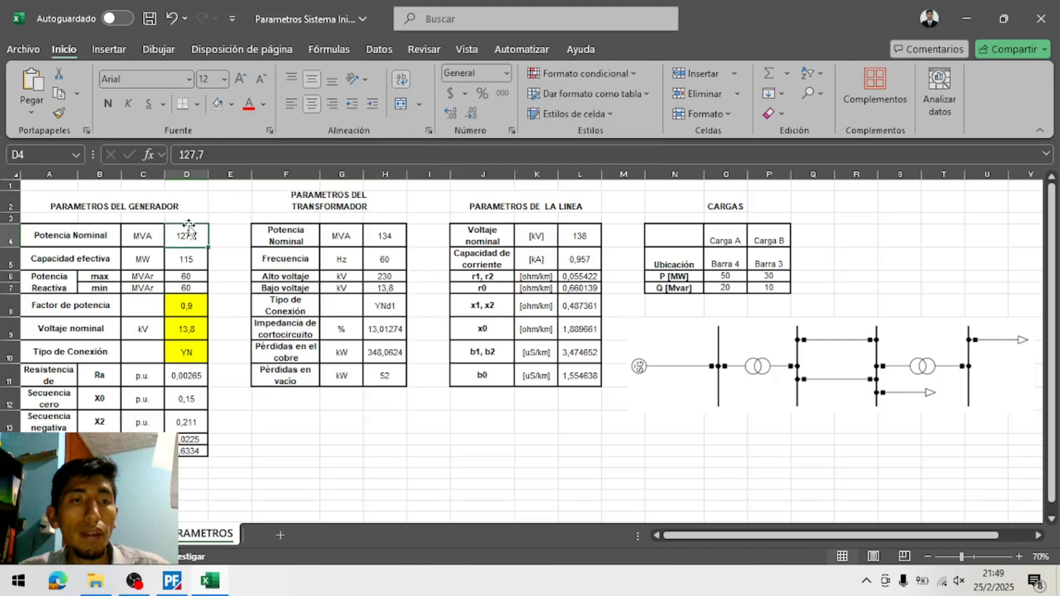
left_click(229, 107)
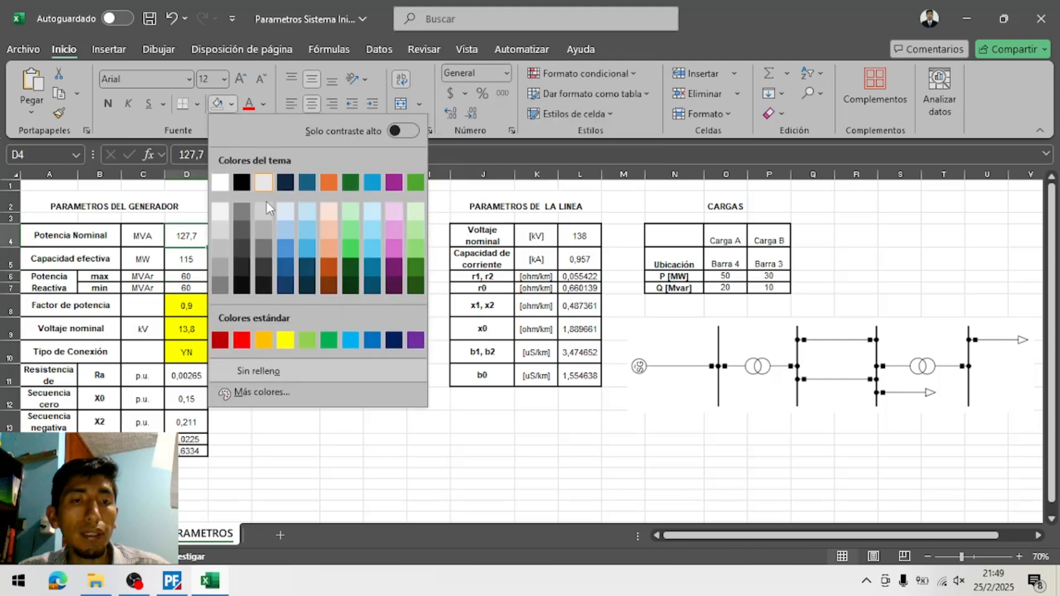
left_click(281, 341)
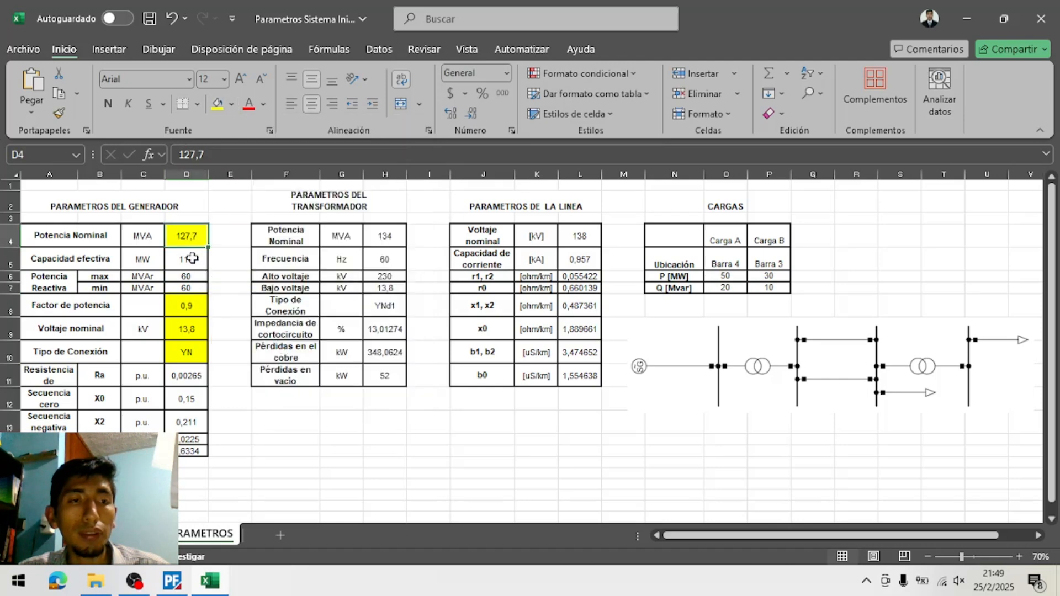
In PowerFactory, set the machine type's minimum reactive power limit for load flow to -60 Mvar, as given in the Excel sheet
key("alt+Tab")
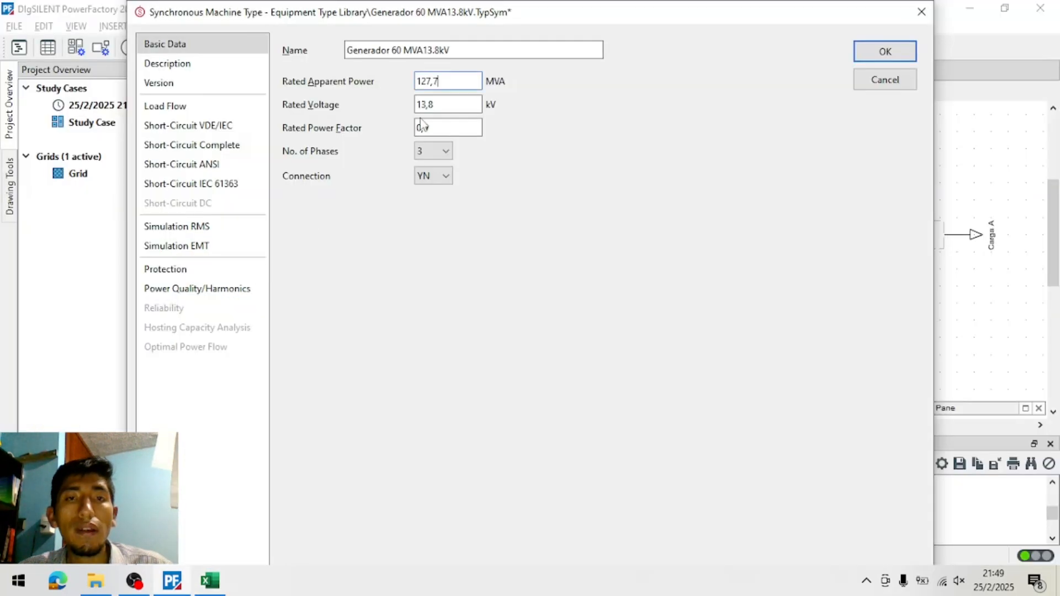
left_click(203, 68)
left_click(202, 105)
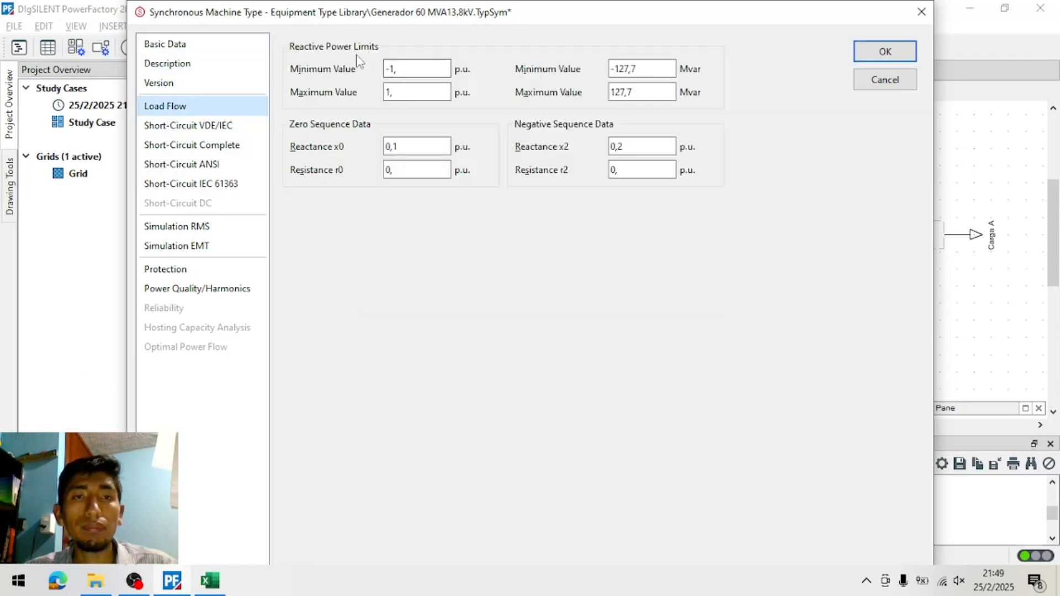
key("alt+Tab")
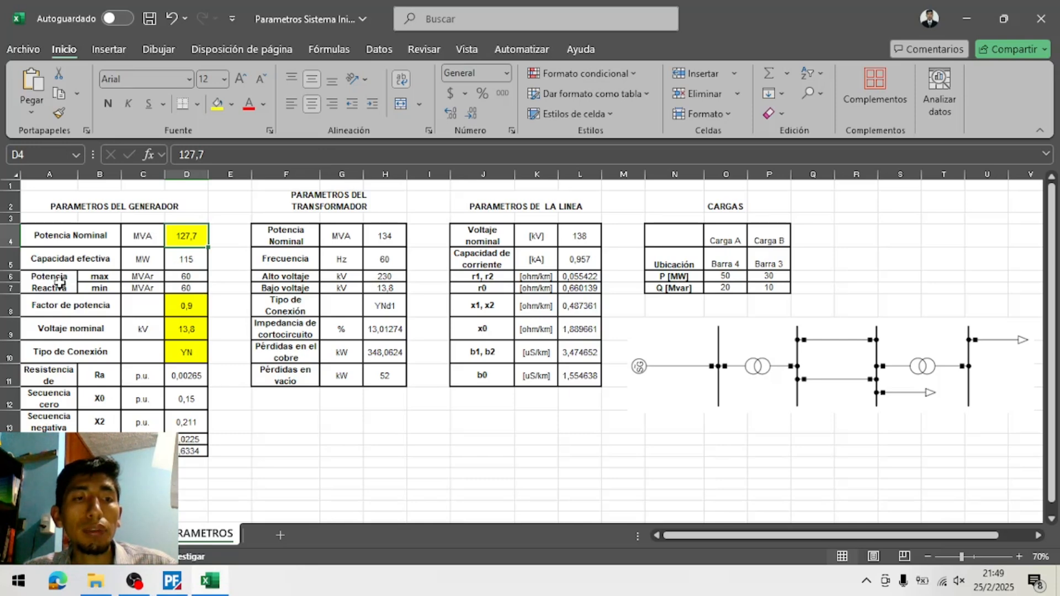
left_click(187, 278)
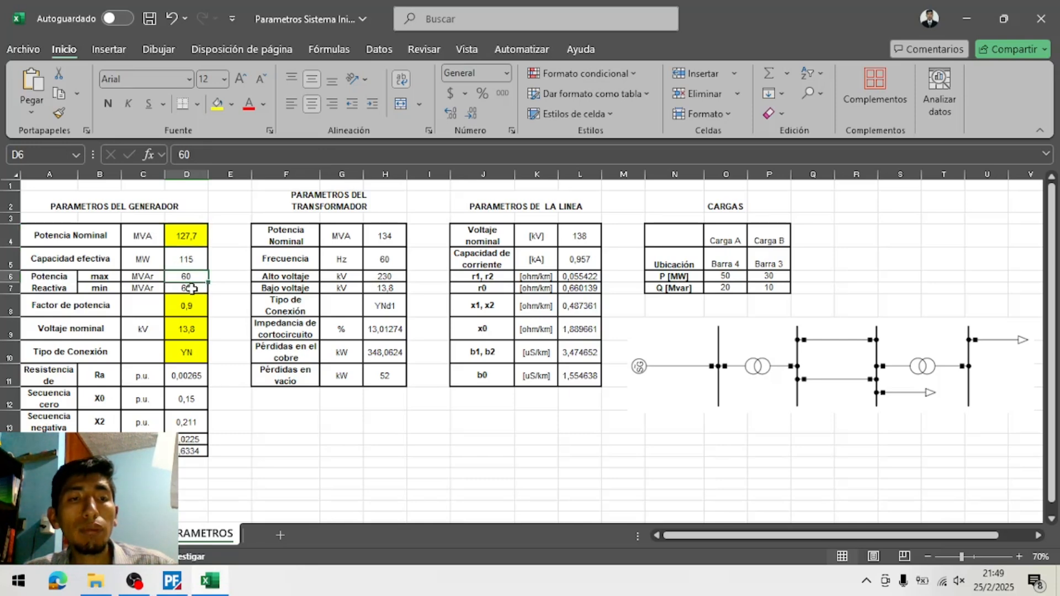
key("alt+Tab")
left_click_drag(611, 69, 662, 71)
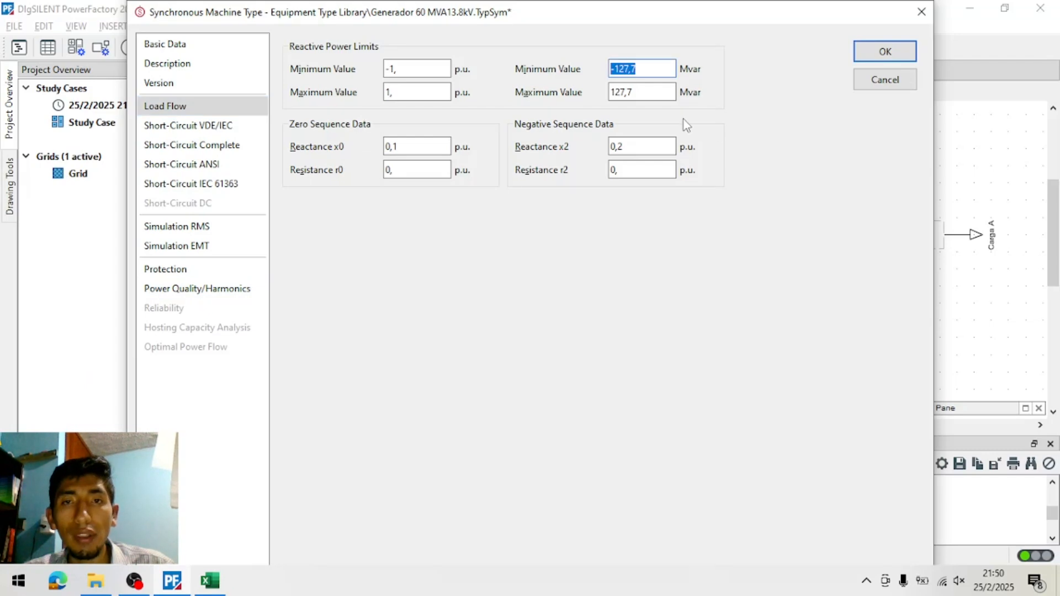
type("-660")
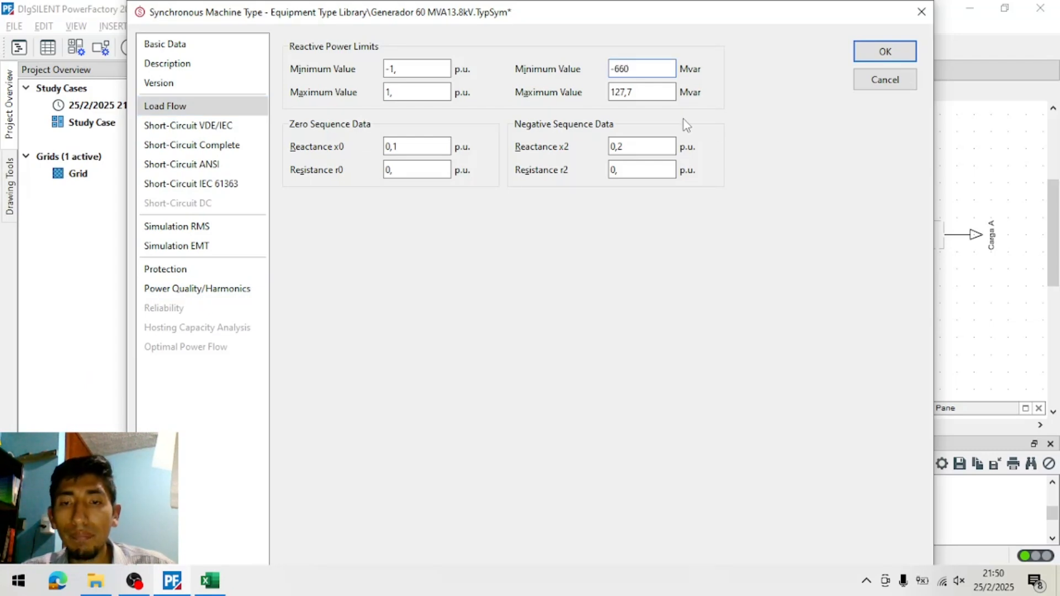
key("BackSpace")
key("BackSpace")
type("0")
Set the machine type's maximum reactive power limit to 60 Mvar
key("alt+Tab")
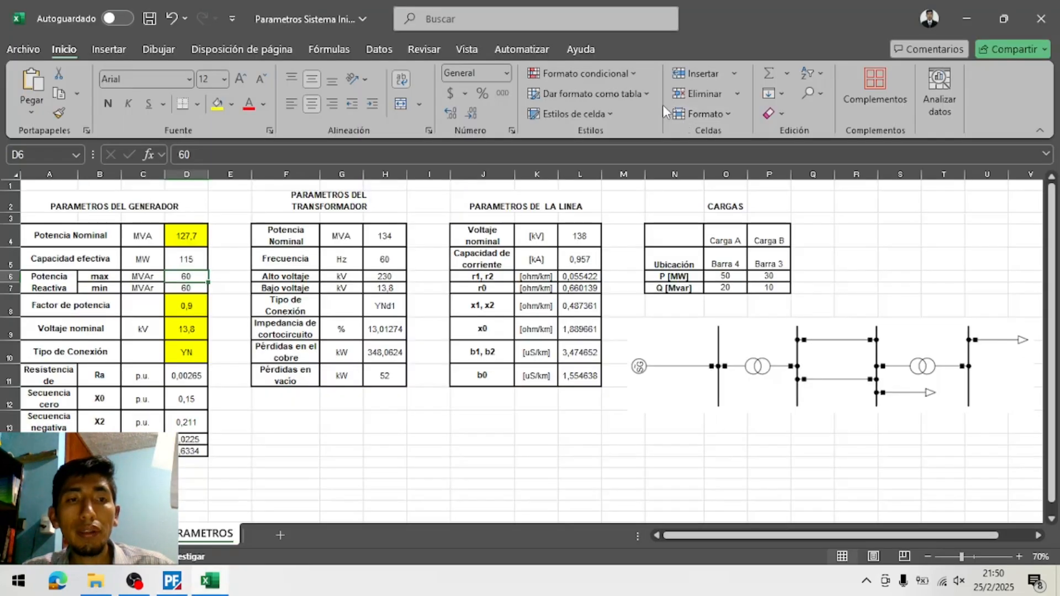
key("alt+Tab")
key("Tab")
type("60")
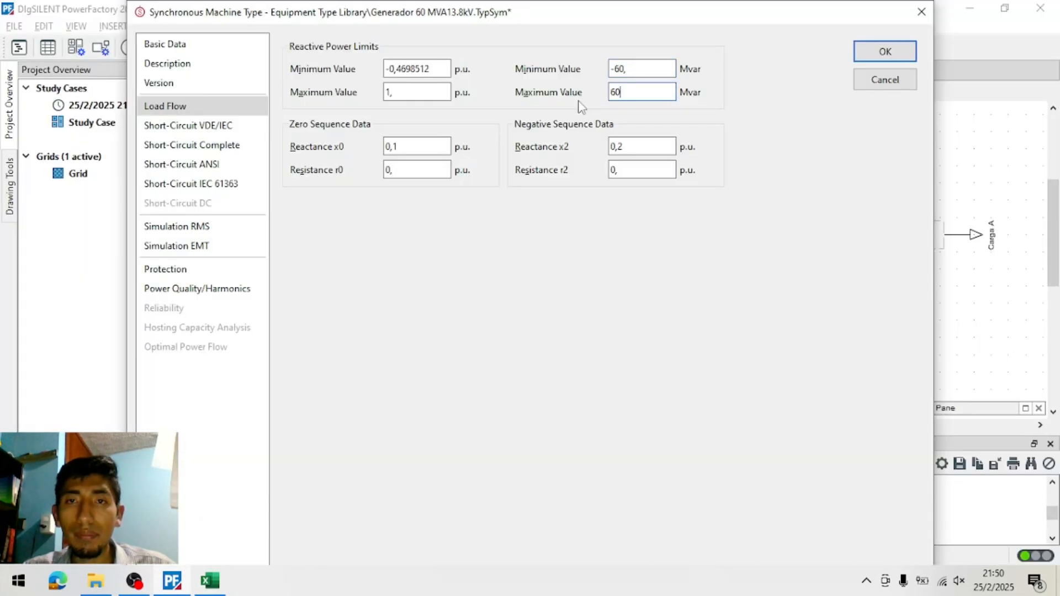
key("Tab")
Highlight the generator's maximum and minimum Potencia Reactiva value cells in yellow in the Excel sheet
key("alt+Tab")
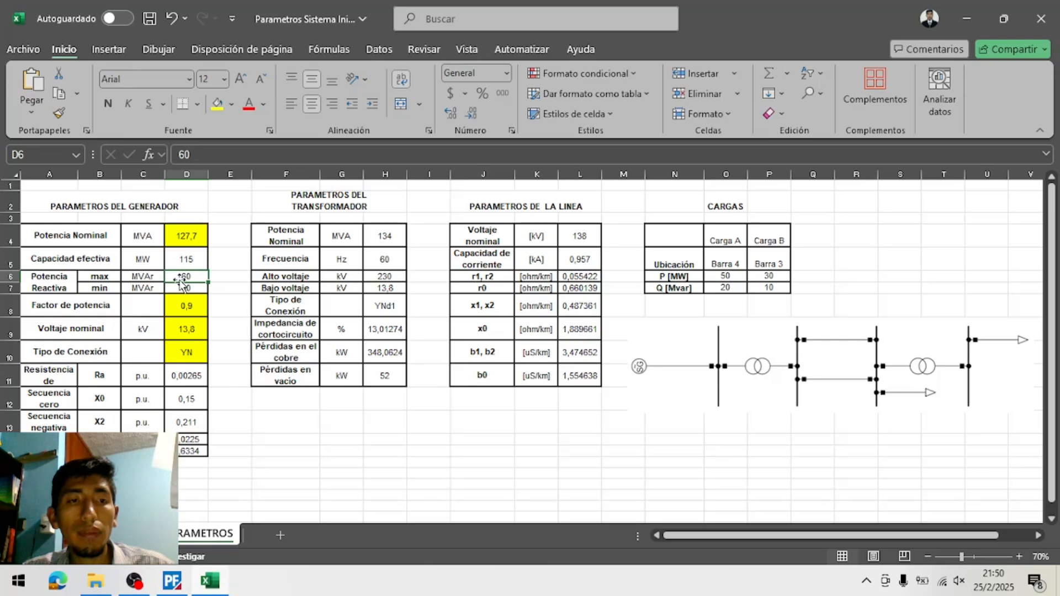
left_click_drag(180, 277, 182, 288)
left_click(221, 112)
left_click(230, 276)
Increase the height of row 11 in the Excel sheet so the full armature resistance label fits
key("alt+Tab")
key("alt+Tab")
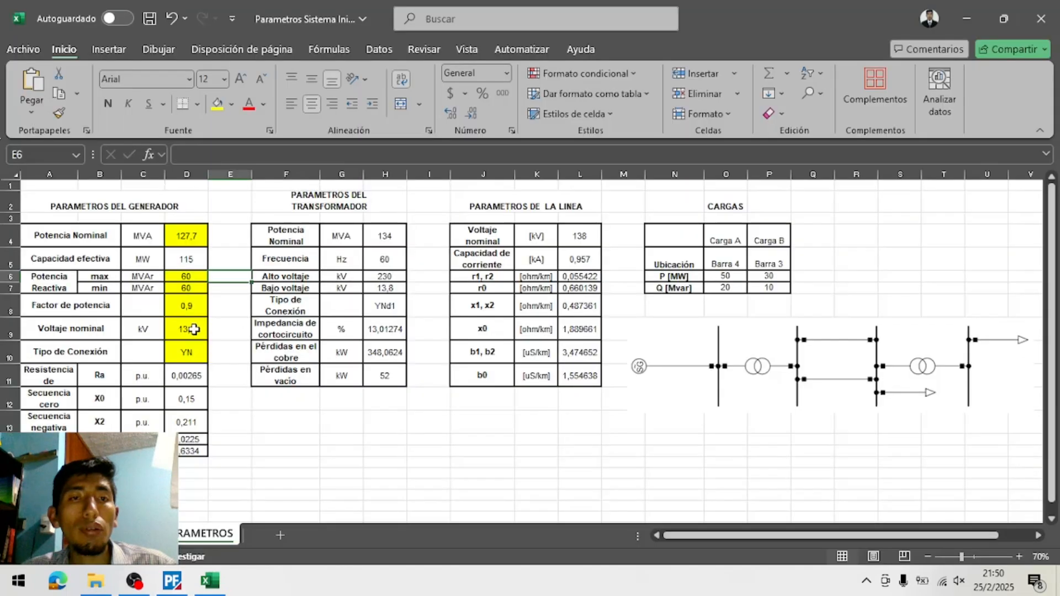
left_click(55, 373)
left_click_drag(8, 387, 7, 396)
Copy the armature resistance Ra from Excel into the machine type's stator resistance rstr for complete short-circuit, setting it to 0,00265 p.u
key("alt+Tab")
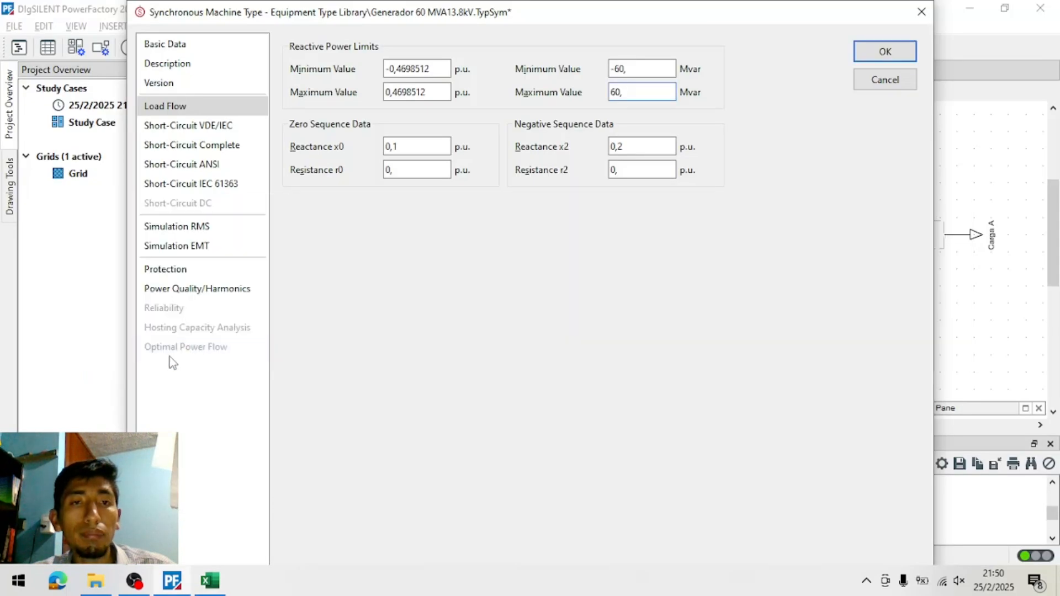
left_click(192, 145)
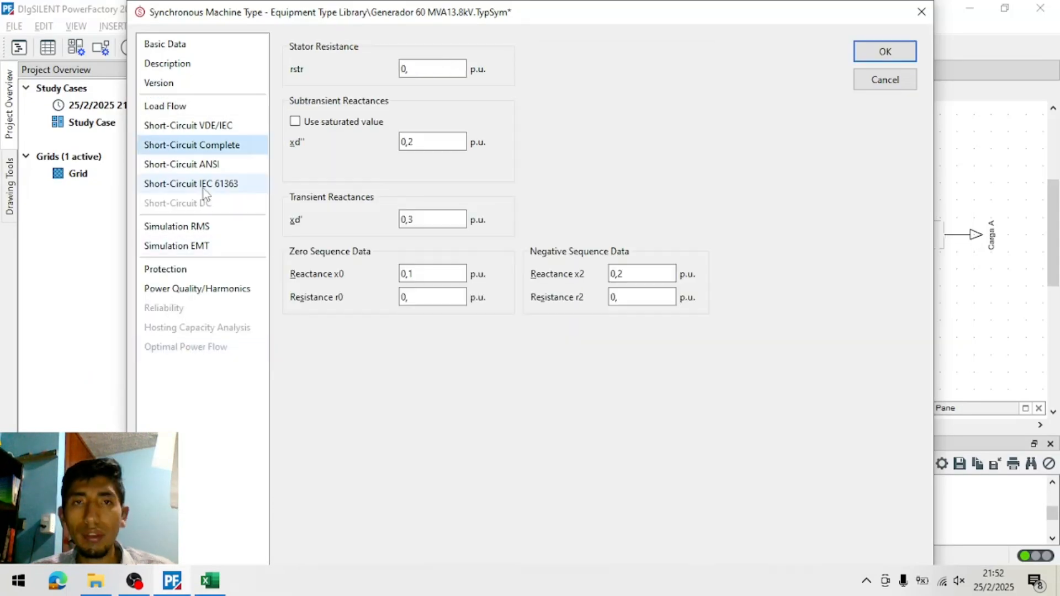
left_click(420, 67)
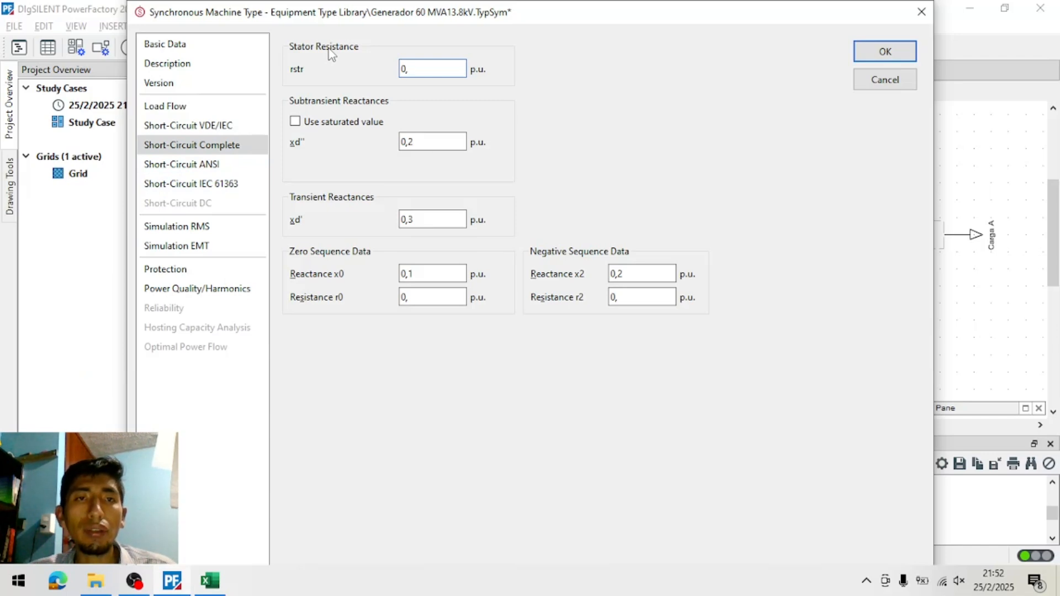
key("alt+Tab")
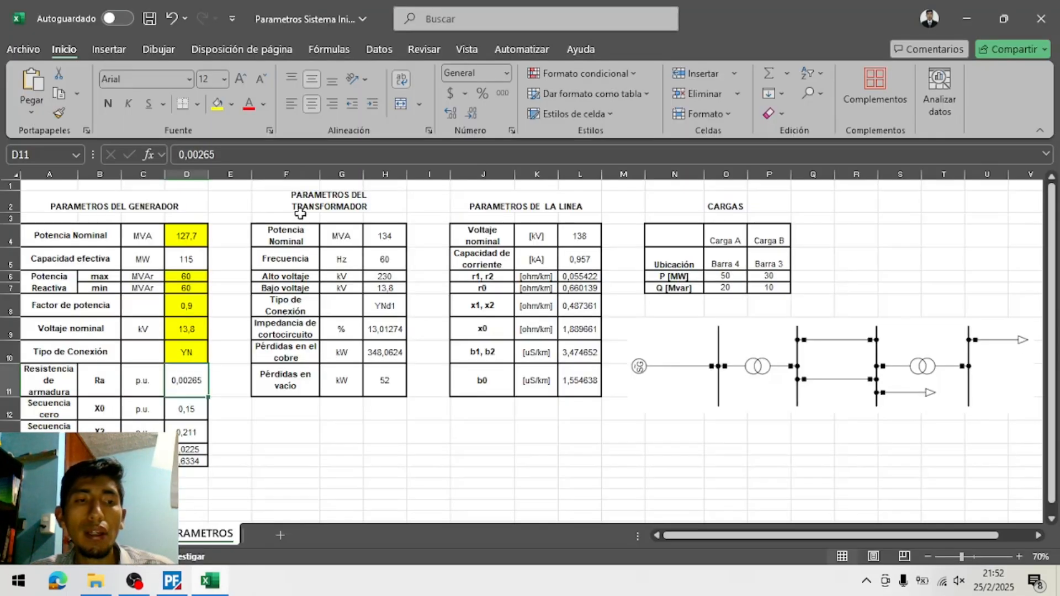
key("ctrl+c")
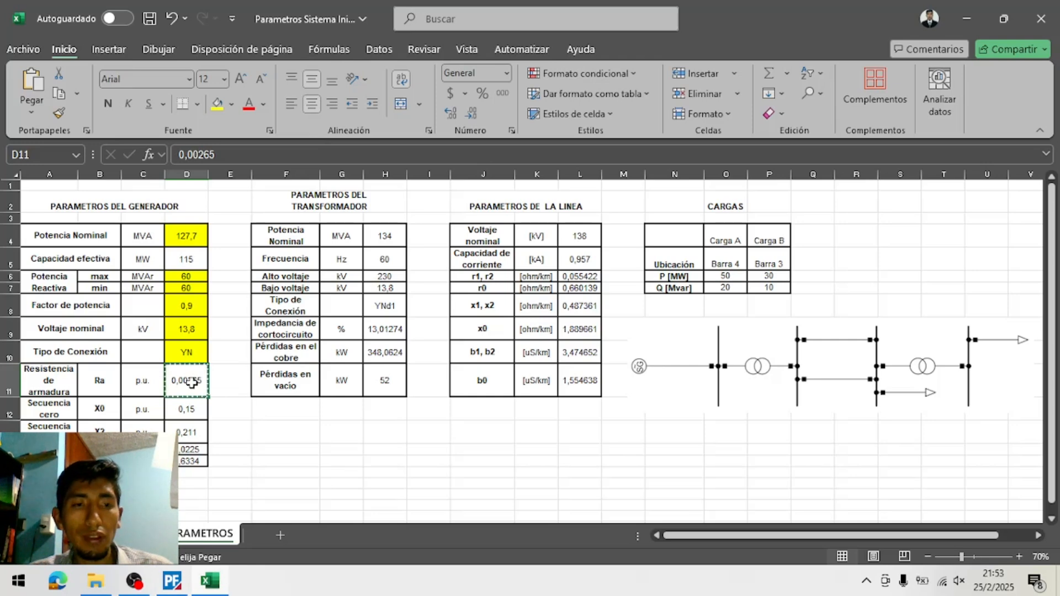
key("alt+Tab")
double_click(402, 73)
key("ctrl+v")
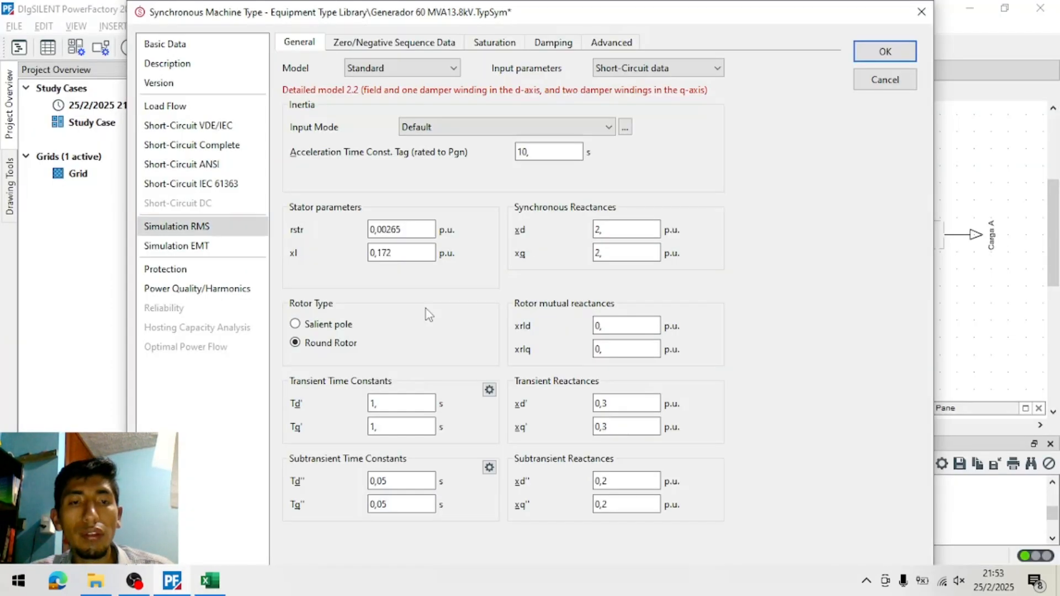
Highlight the generator's synchronous reactance value cells D14 and D15 in yellow in the Excel sheet
key("alt+Tab")
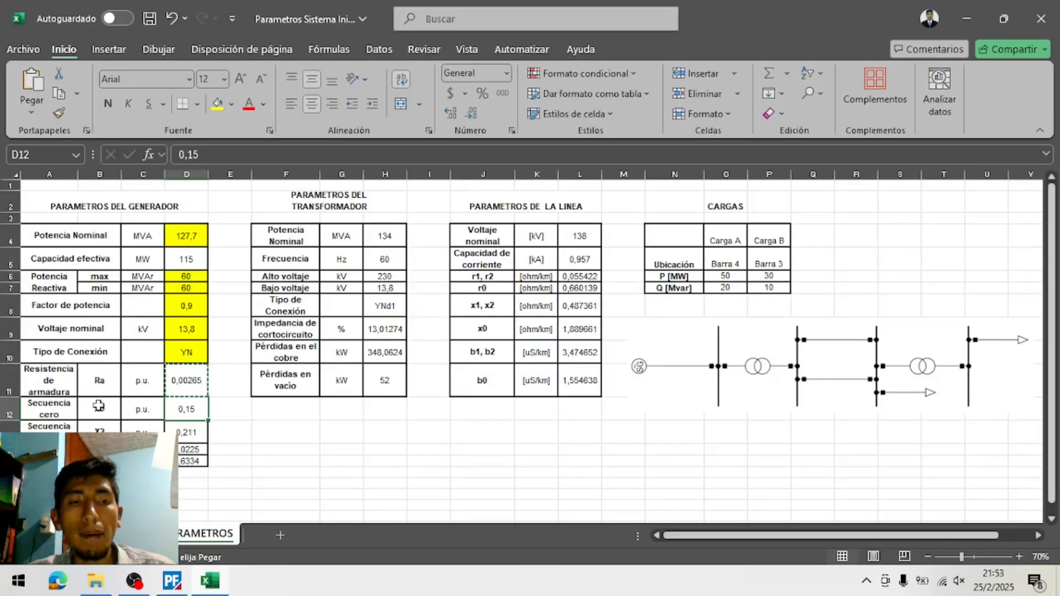
key("alt+Tab")
key("alt+Tab")
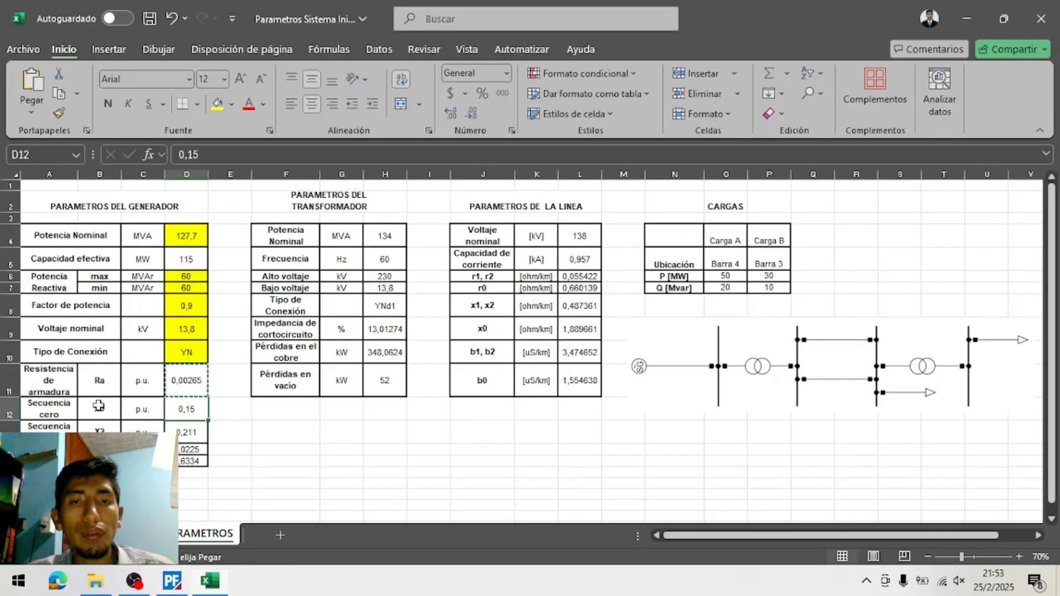
left_click(190, 450)
left_click_drag(189, 450, 189, 461)
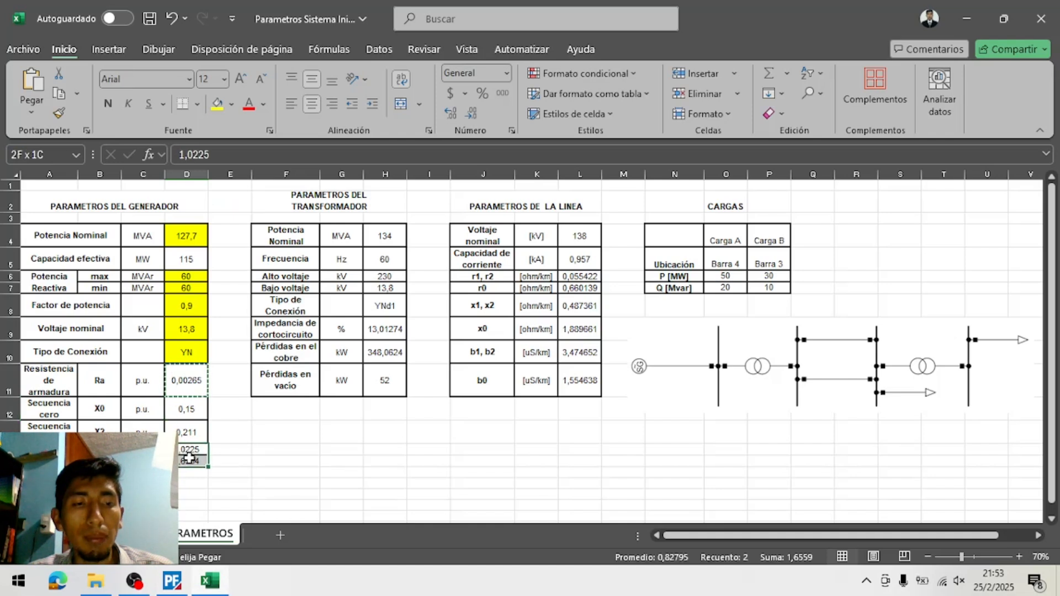
left_click(215, 107)
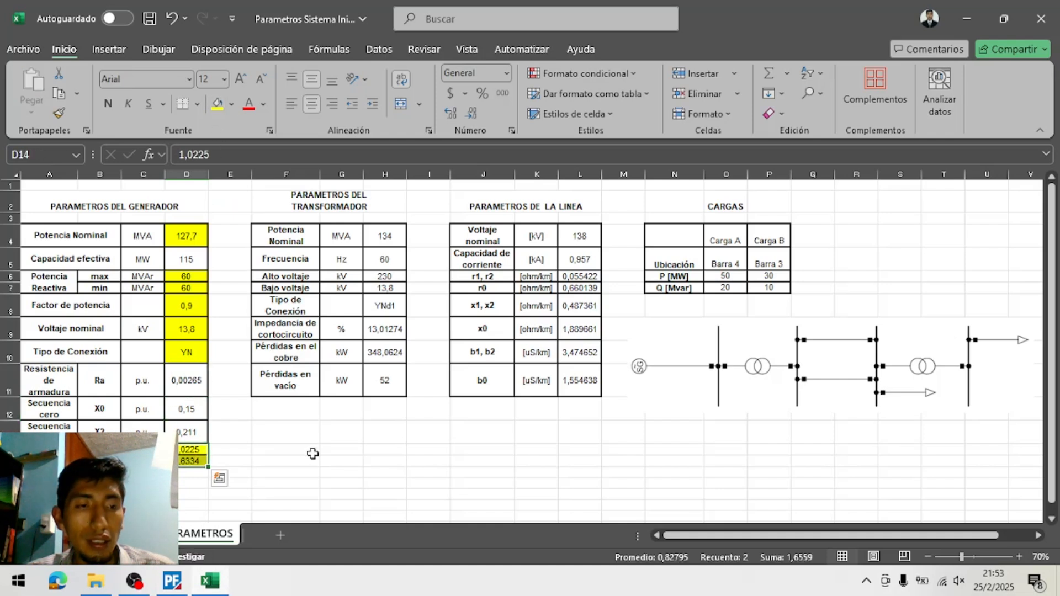
Copy the value of cell D14 from Excel into the machine type's RMS simulation synchronous reactance xd, setting it to 1,0225 p.u
left_click(191, 450)
key("ctrl+c")
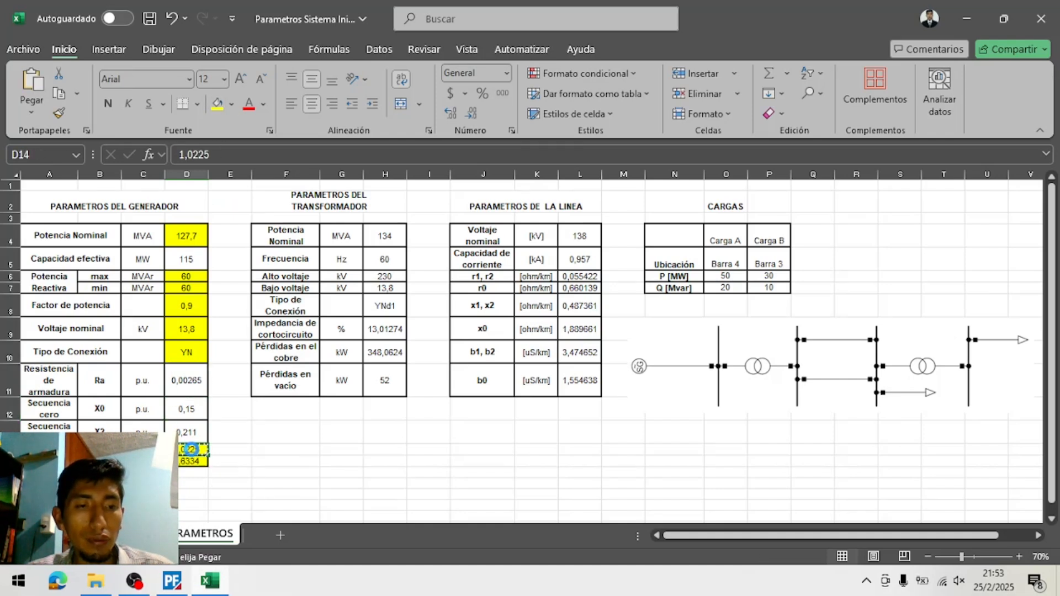
key("alt+Tab")
left_click(601, 232)
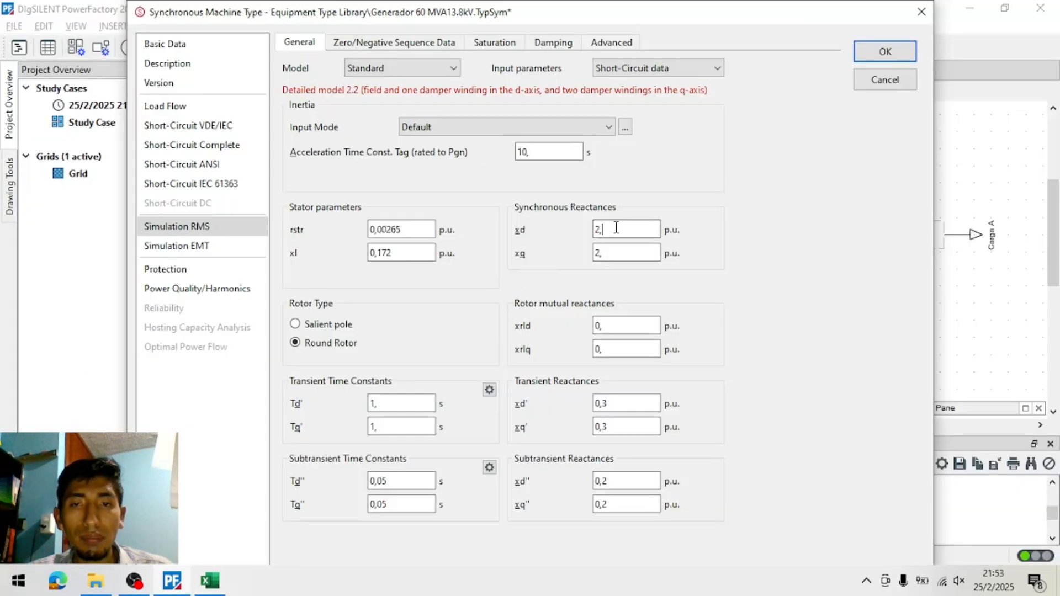
key("ctrl+v")
Copy the value of cell D15 from Excel into the synchronous reactance xq, setting it to 0,6334 p.u
key("alt+Tab")
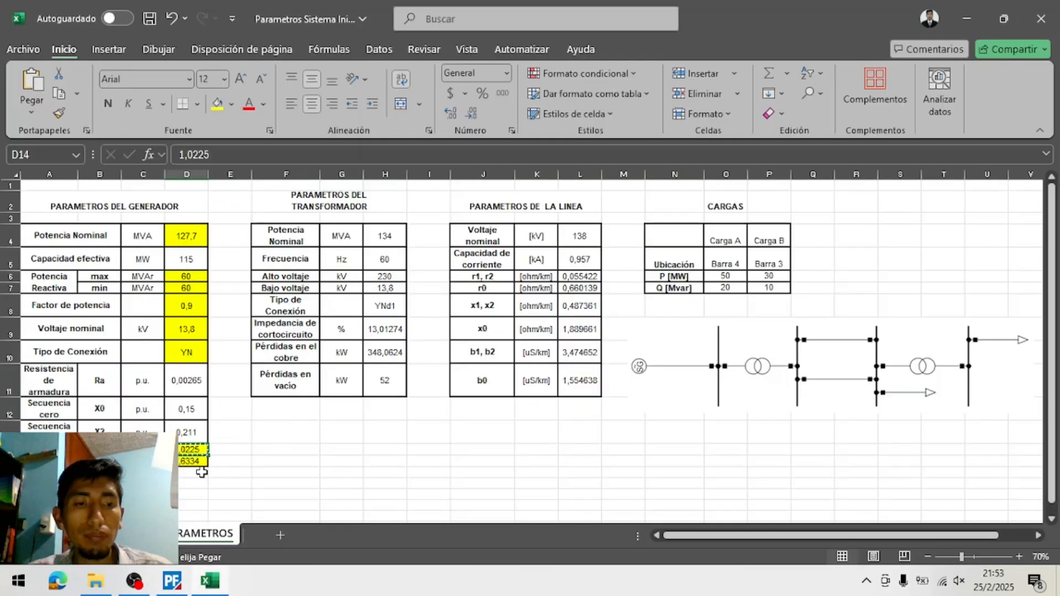
left_click(198, 462)
key("ctrl+c")
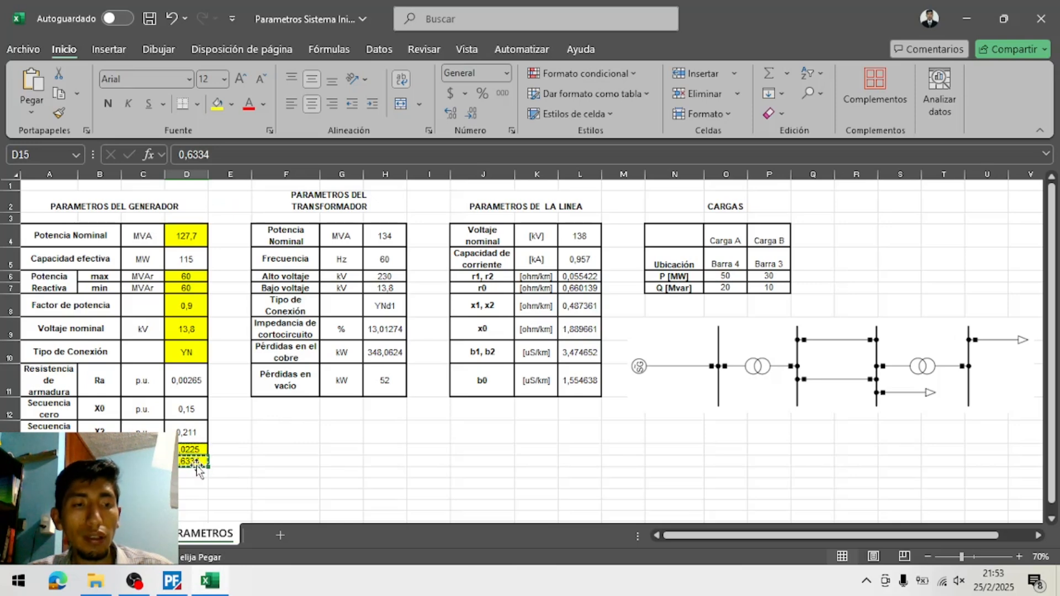
key("alt+Tab")
left_click_drag(619, 253, 573, 256)
key("ctrl+v")
Copy the zero-sequence reactance X0 from Excel into the machine type's RMS zero-sequence data, setting x0 to 0,15 p.u
key("alt+Tab")
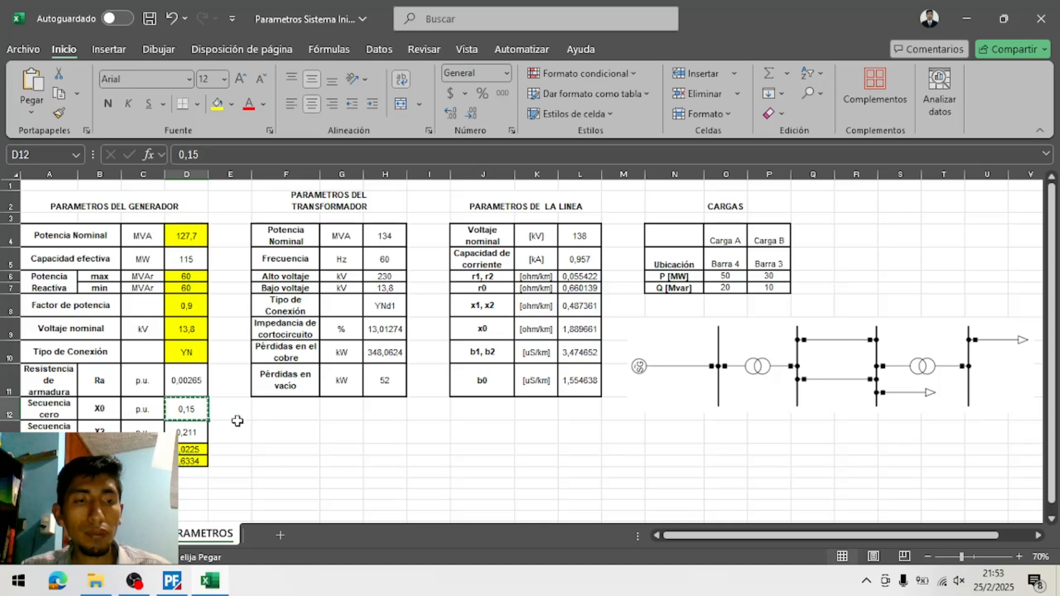
key("alt+Tab")
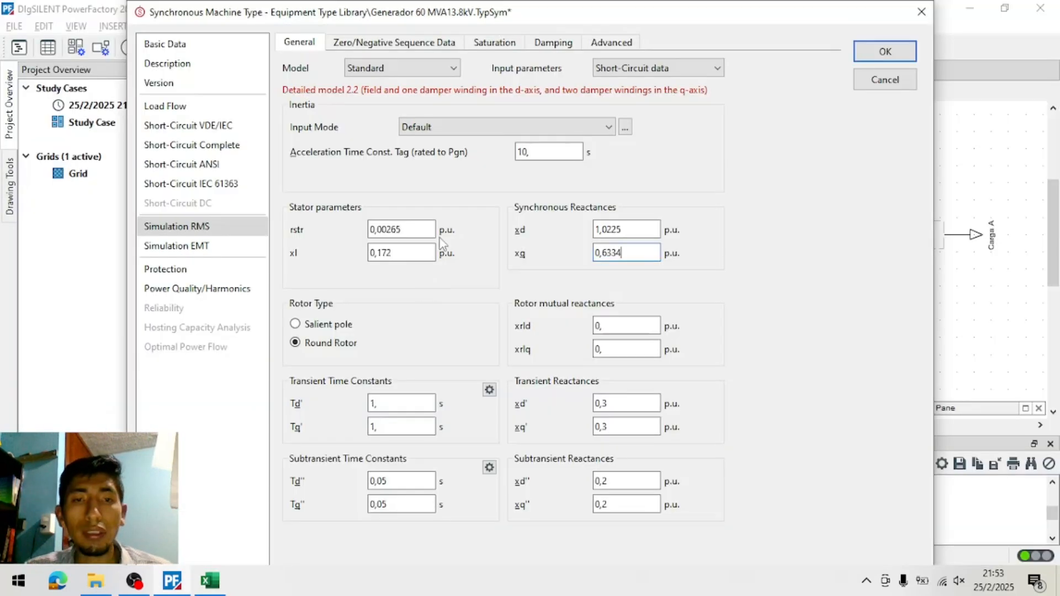
left_click(380, 43)
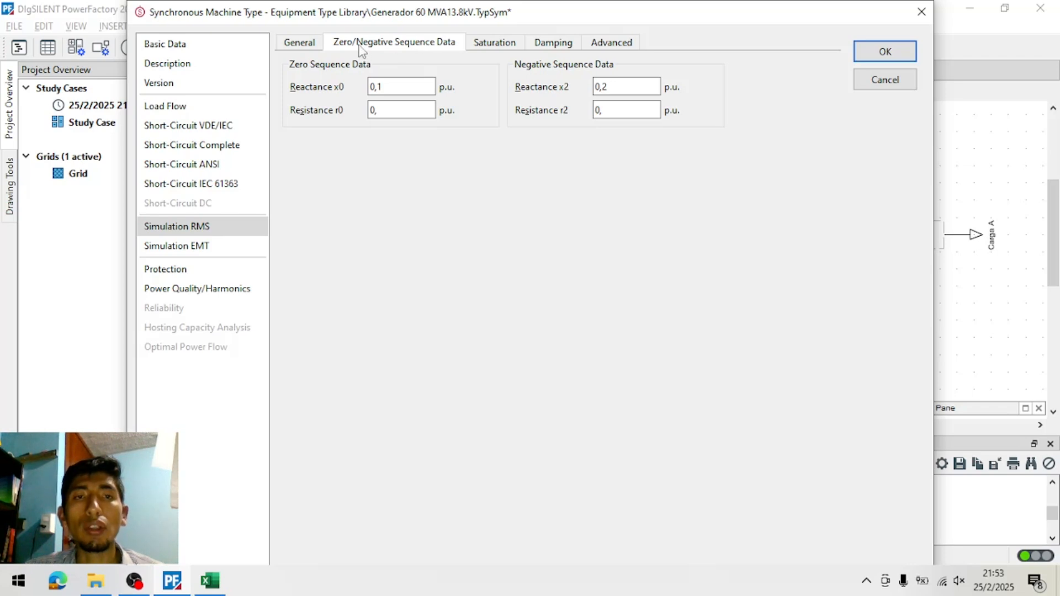
left_click(393, 88)
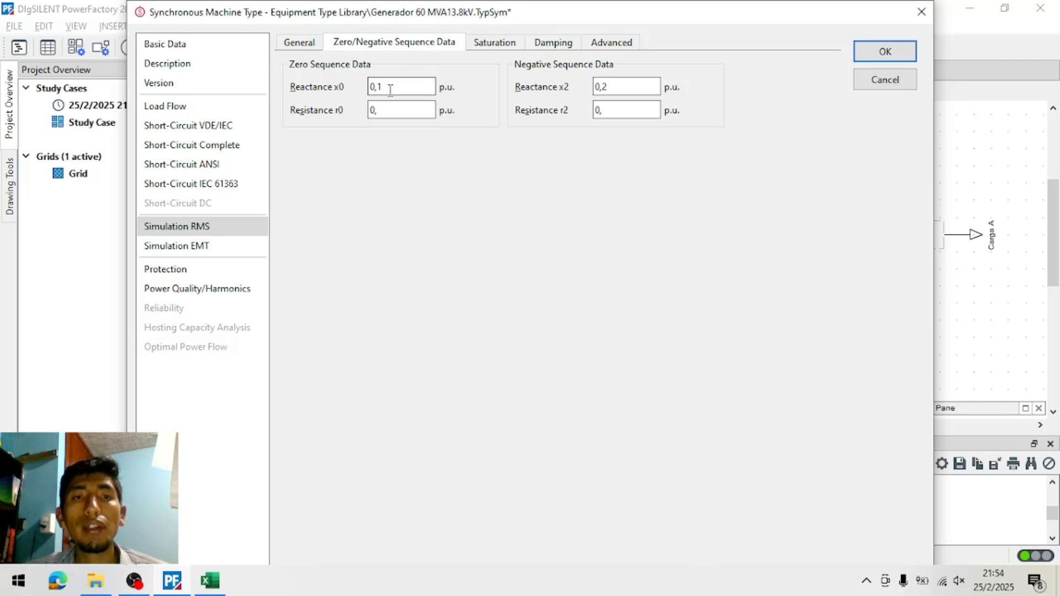
key("alt+Tab")
key("alt+Tab")
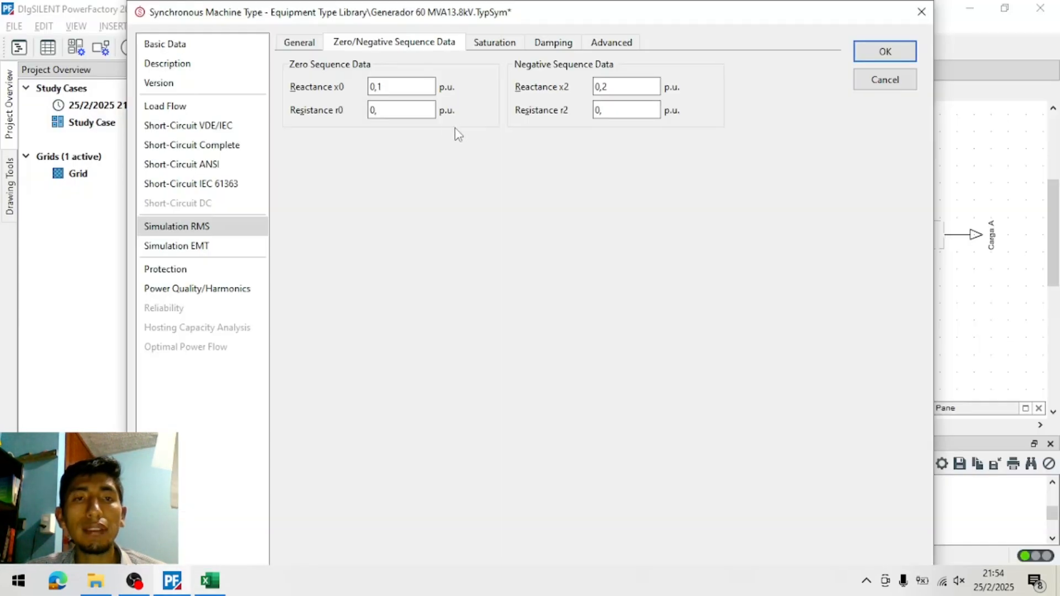
double_click(378, 87)
key("ctrl+v")
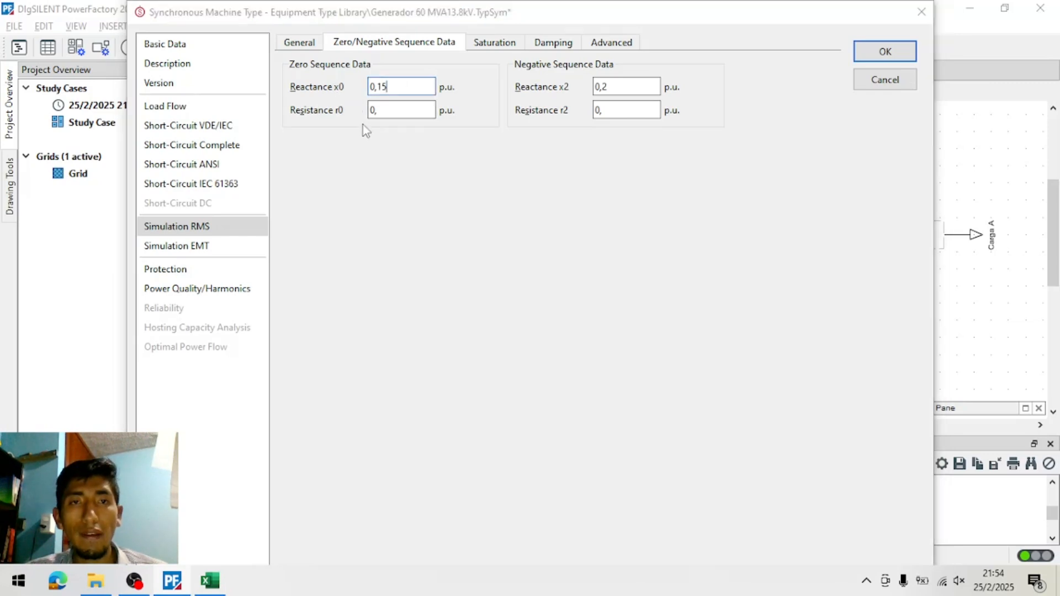
Copy the negative-sequence reactance X2 from Excel into the negative-sequence data, setting x2 to 0,211 p.u
key("alt+Tab")
left_click(179, 436)
key("ctrl+c")
key("alt+Tab")
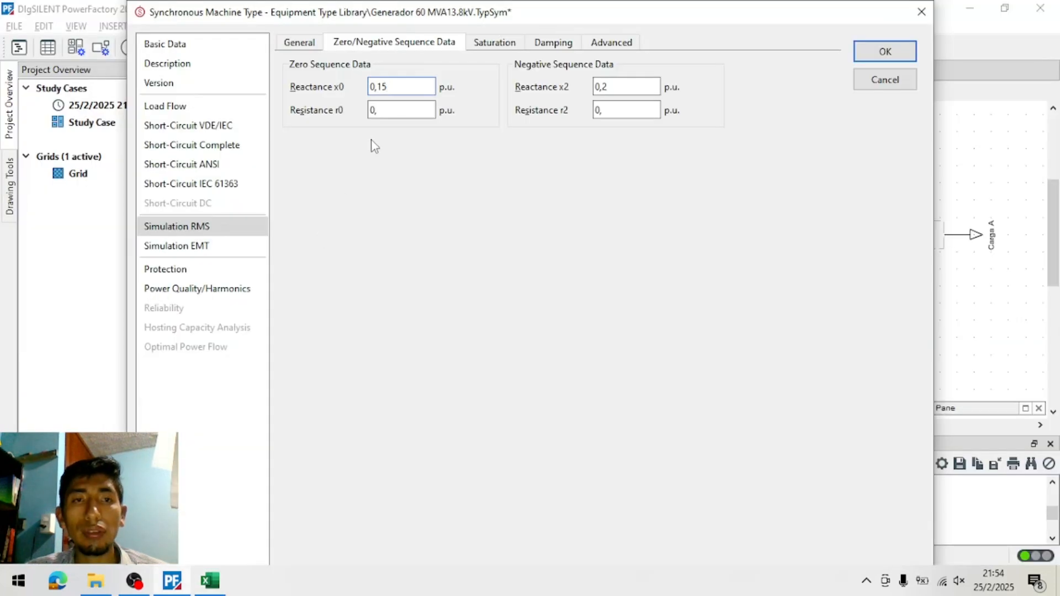
double_click(627, 87)
key("ctrl+v")
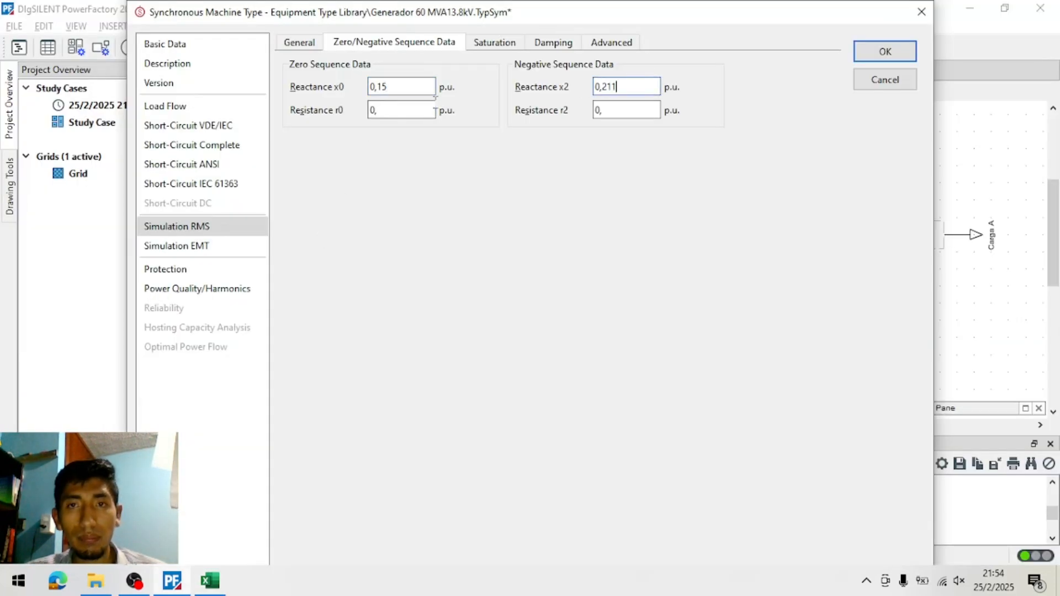
Highlight the generator's X0 and X2 value cells in yellow in the Excel sheet
key("alt+Tab")
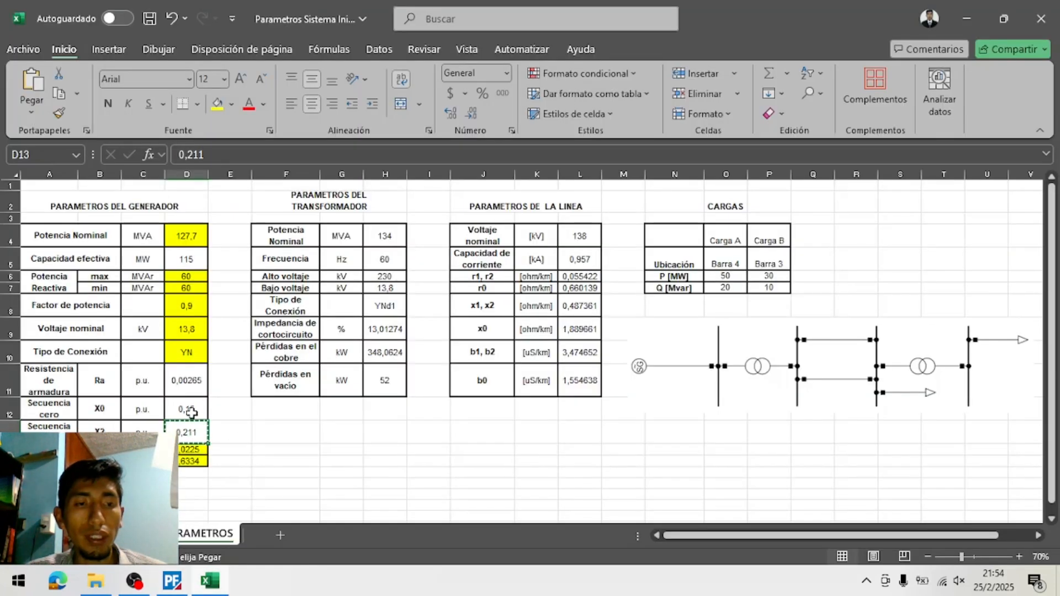
left_click_drag(187, 410, 187, 433)
left_click(218, 109)
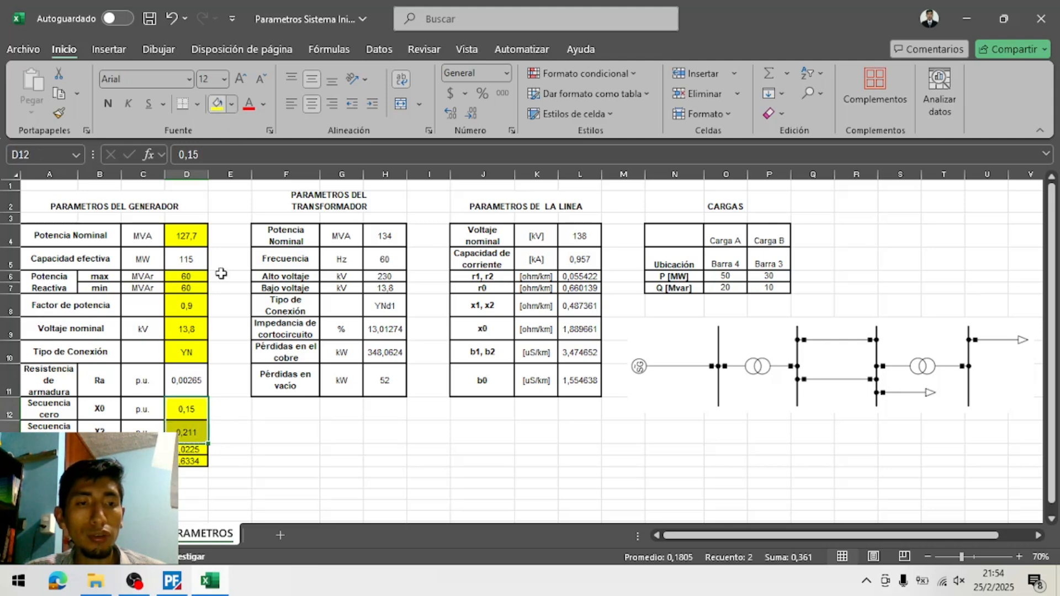
Check the stator resistance and sequence data in the machine type's complete short-circuit and RMS settings, and compare the basic data with the Excel sheet
key("alt+Tab")
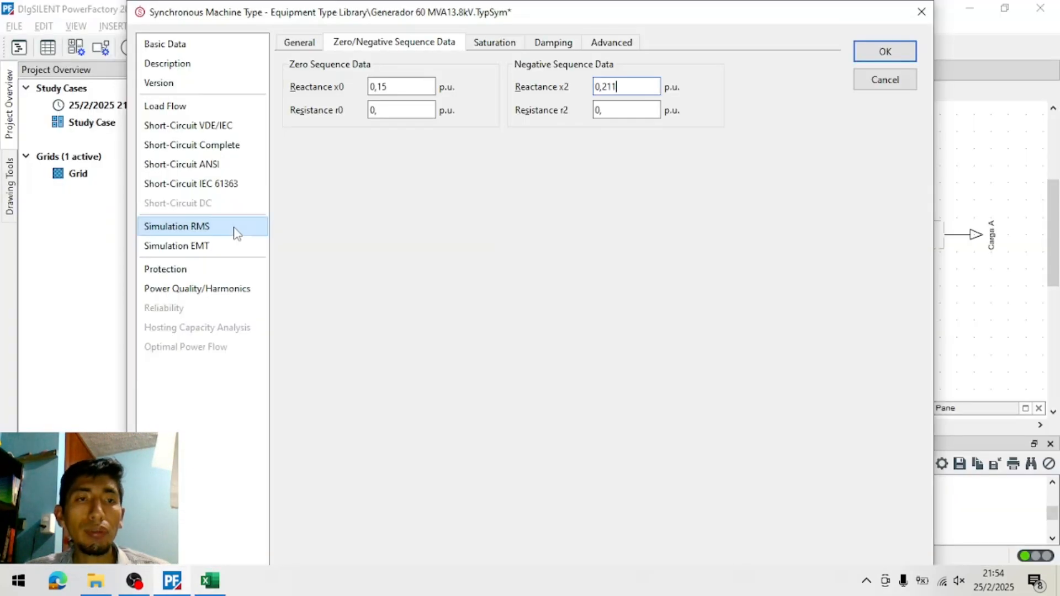
left_click(226, 148)
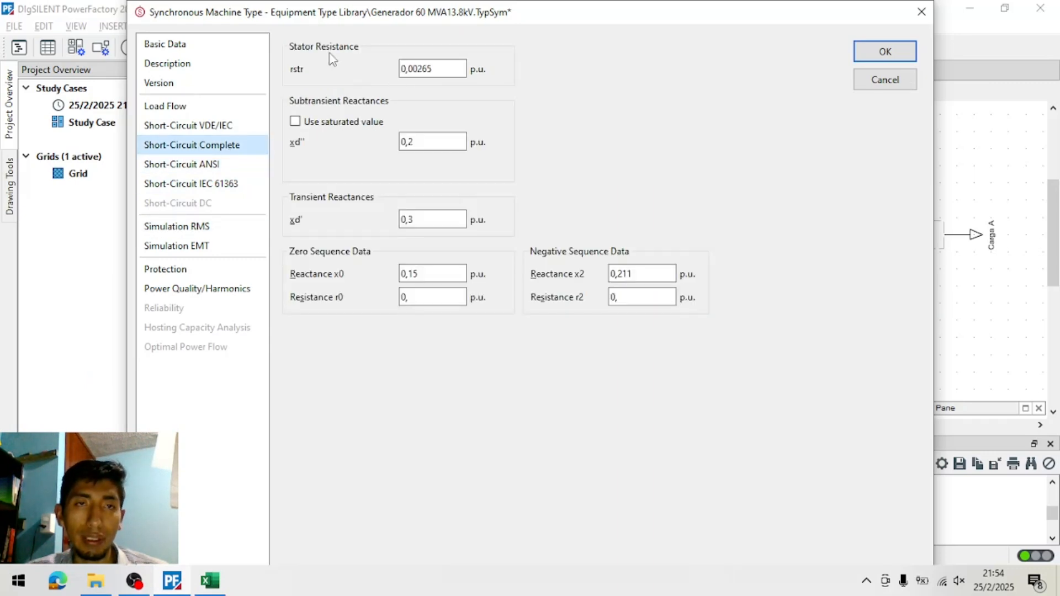
left_click(243, 232)
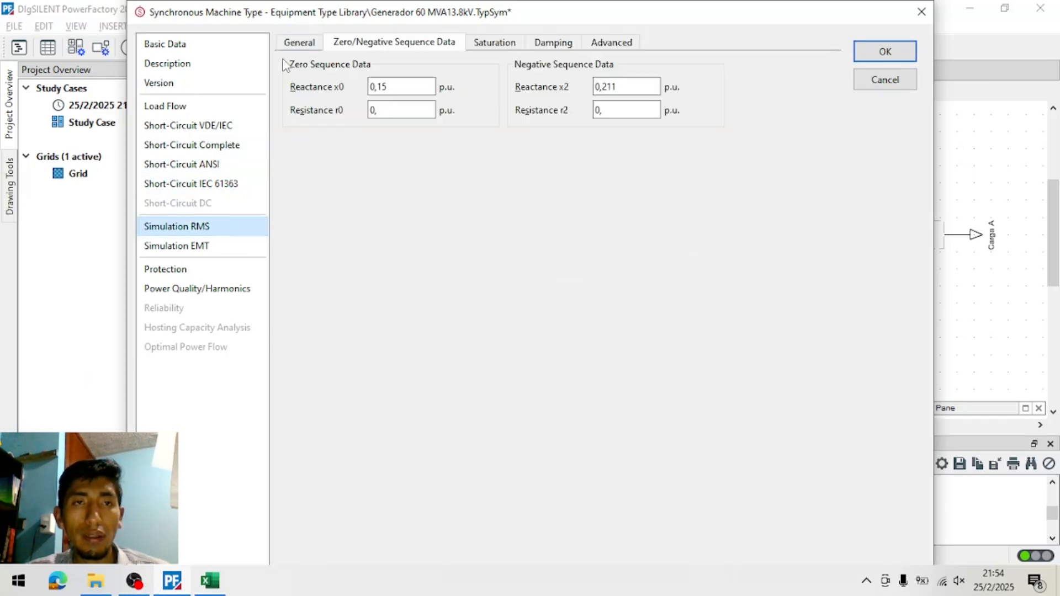
left_click(299, 43)
left_click_drag(402, 230, 322, 234)
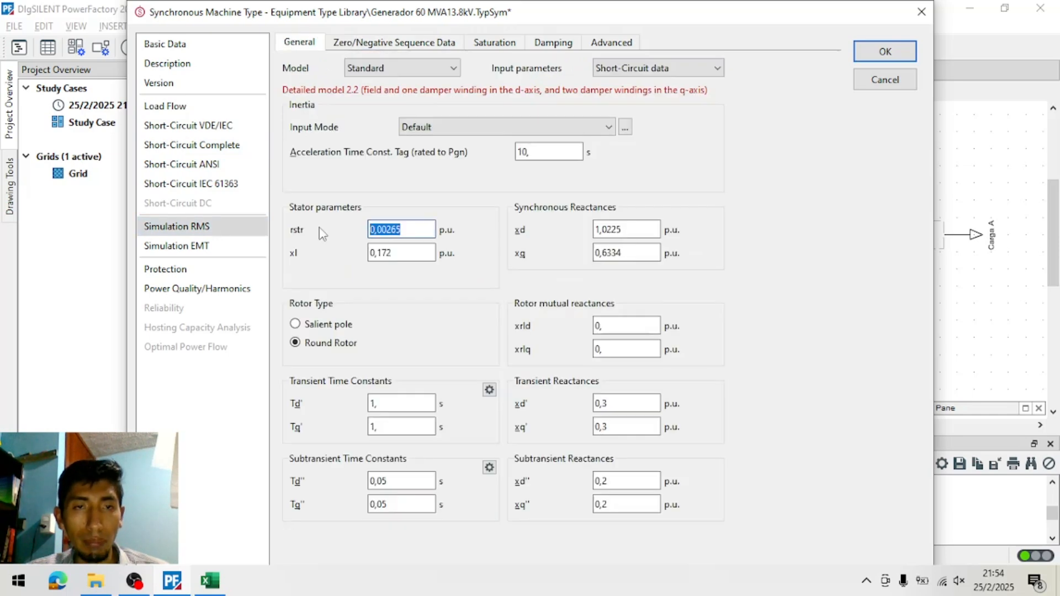
left_click(249, 149)
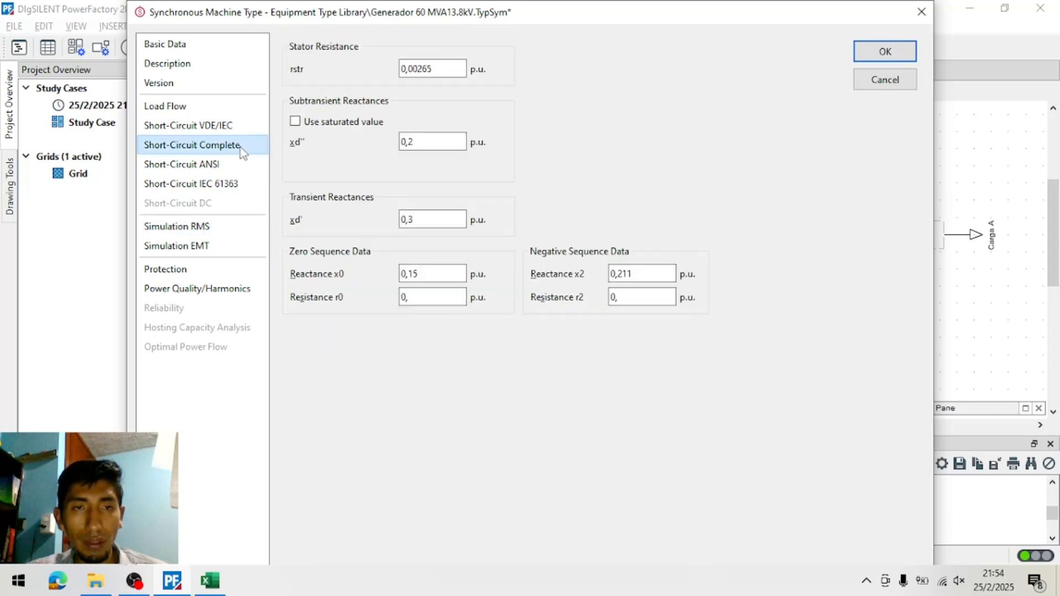
left_click(239, 226)
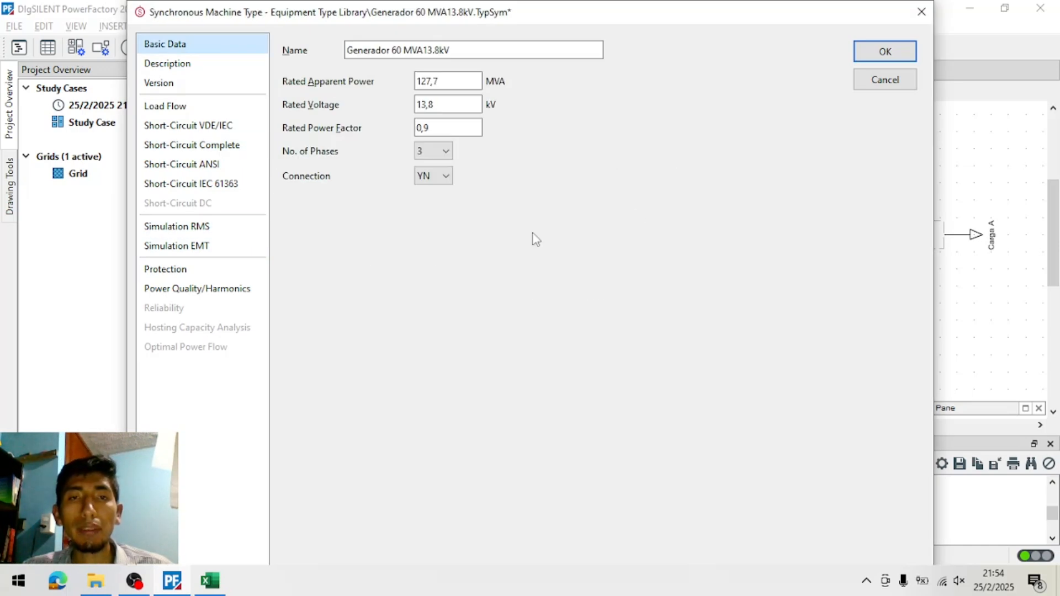
key("alt+Tab")
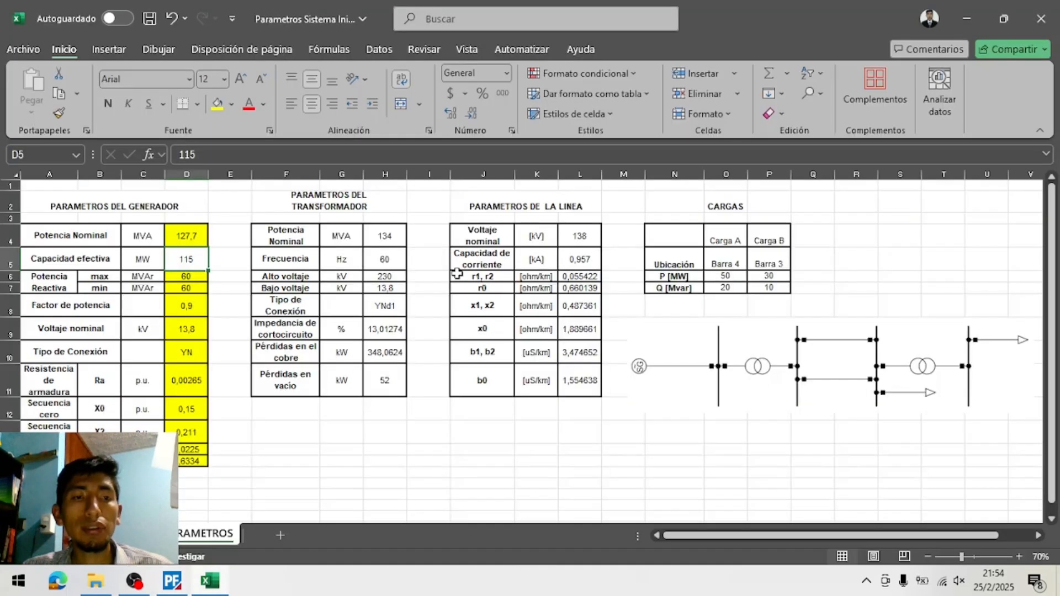
key("alt+Tab")
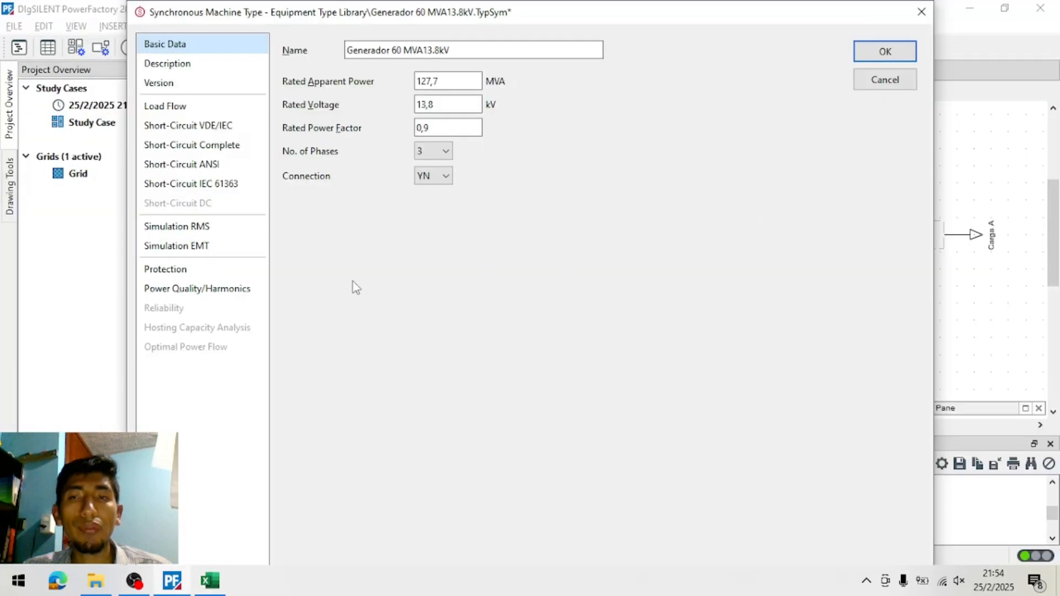
Accept the synchronous machine type and open the load flow settings of the generator element
left_click(875, 50)
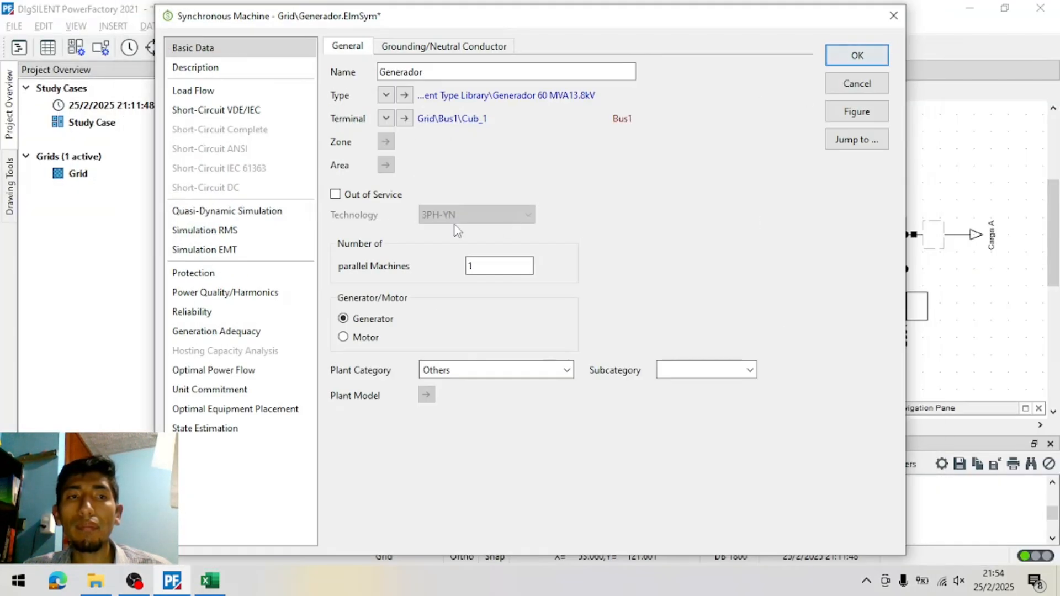
left_click(273, 91)
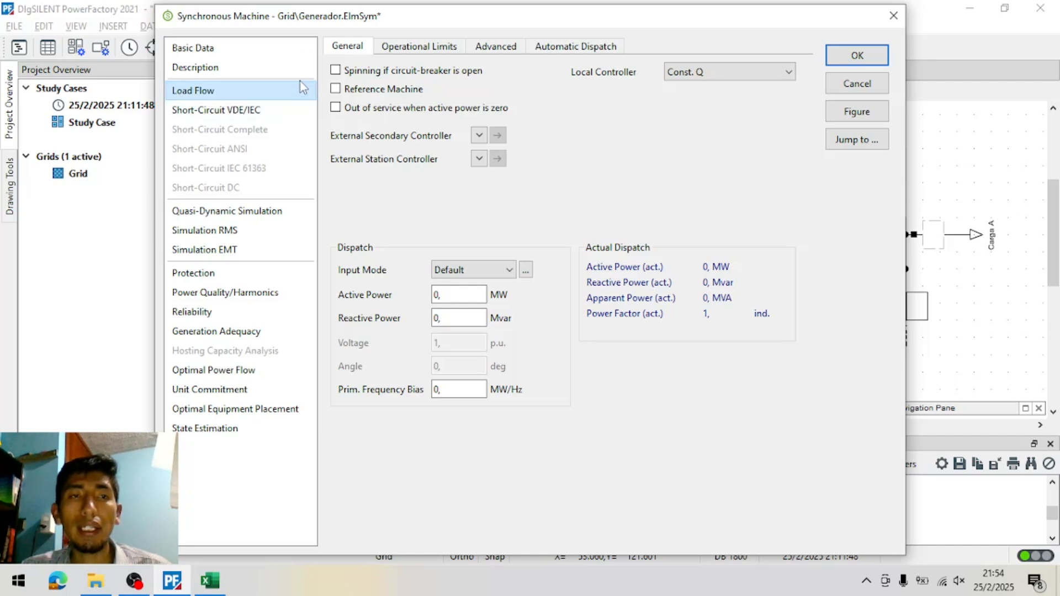
left_click(295, 48)
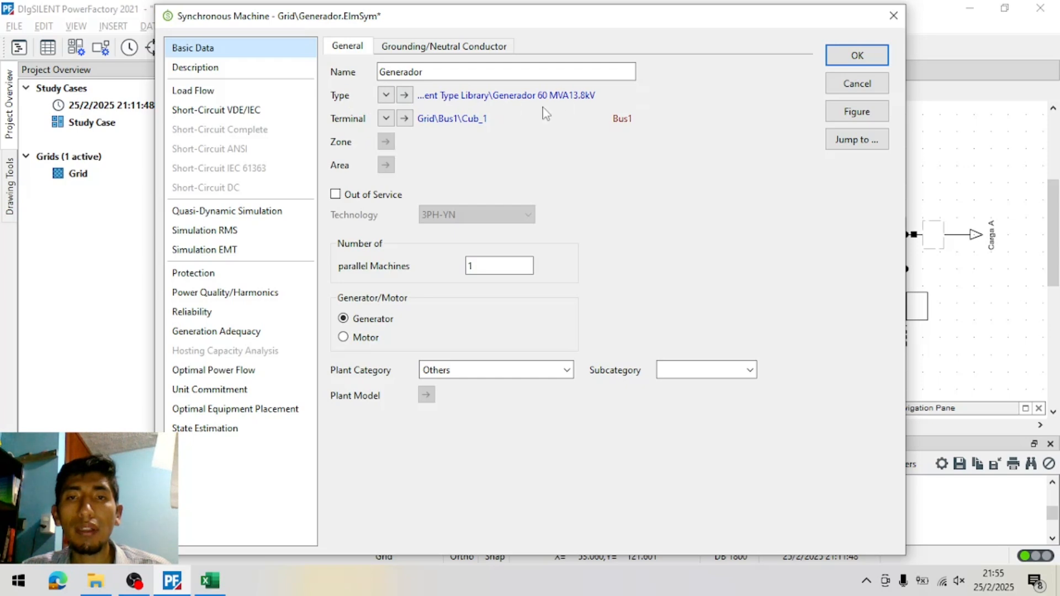
left_click(230, 90)
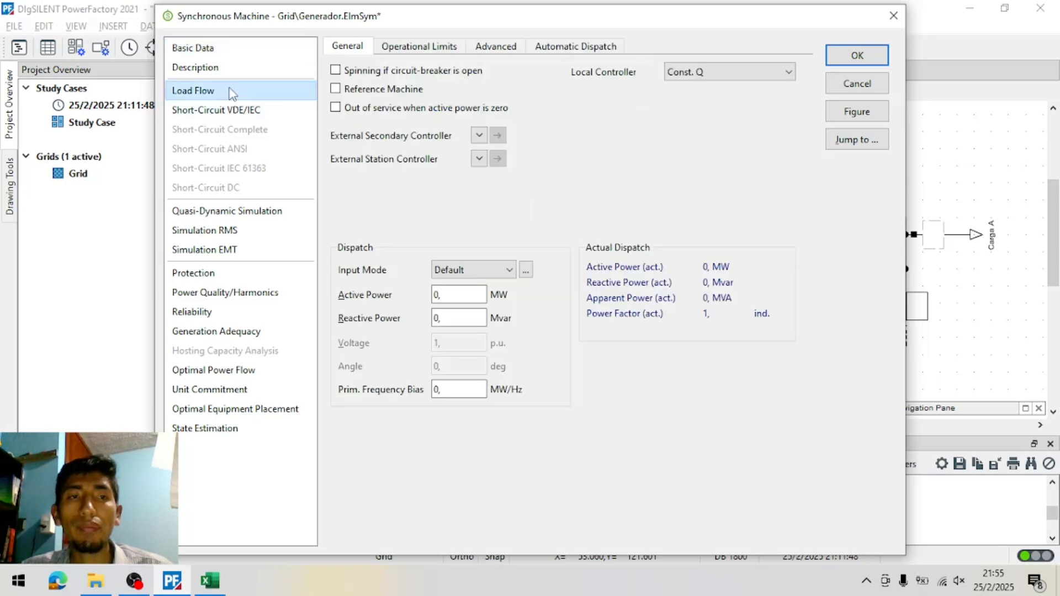
Highlight the generator's Capacidad efectiva value in yellow in Excel and copy it into the generator's dispatch active power as 115 MW
key("alt+Tab")
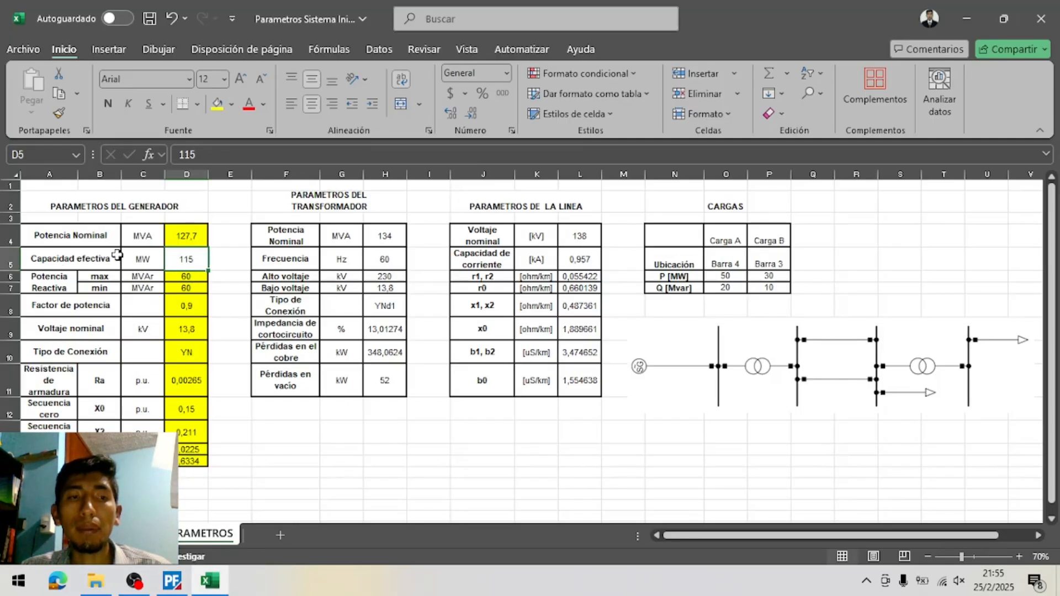
left_click(217, 104)
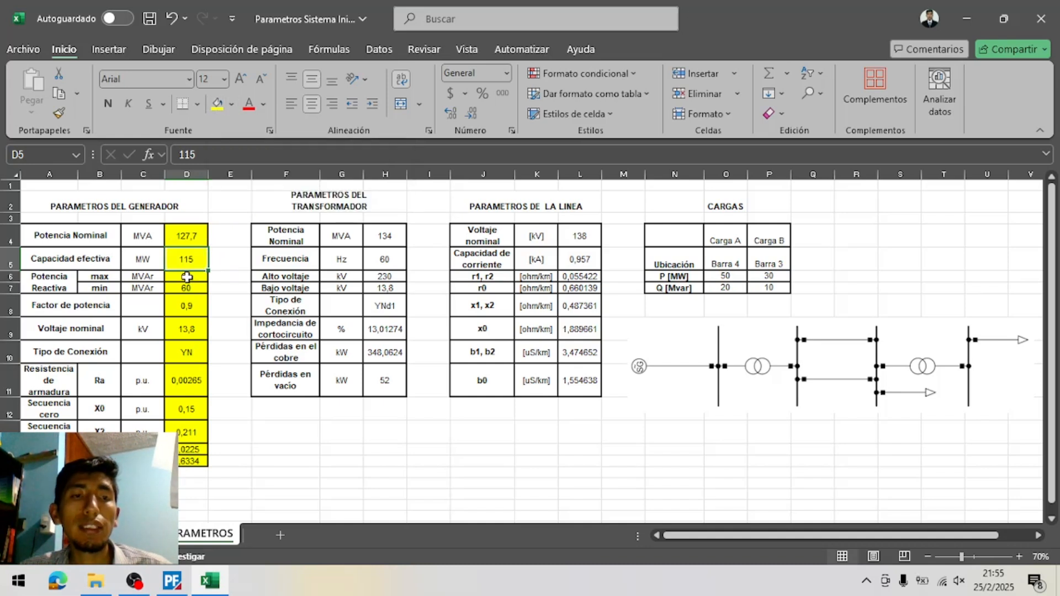
key("ctrl+c")
key("alt+Tab")
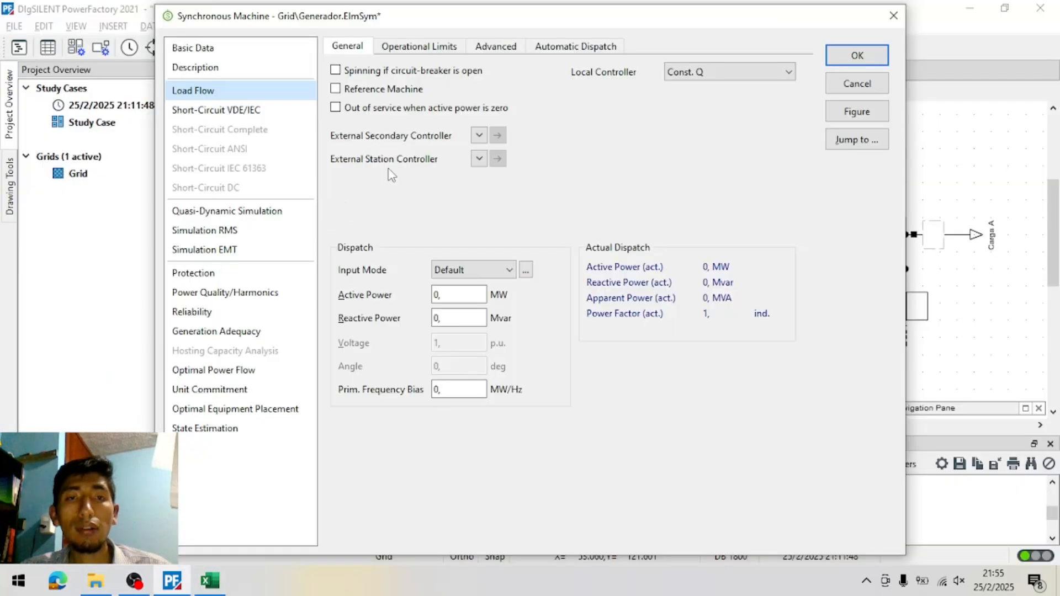
left_click_drag(470, 295, 395, 288)
key("alt+Tab")
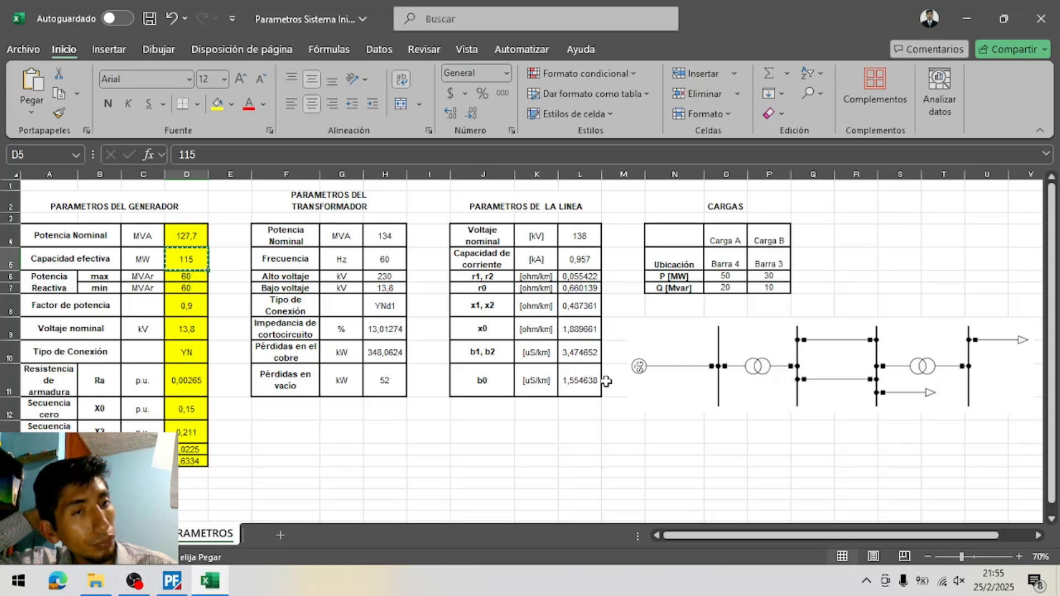
key("alt+Tab")
key("ctrl+v")
key("alt+Tab")
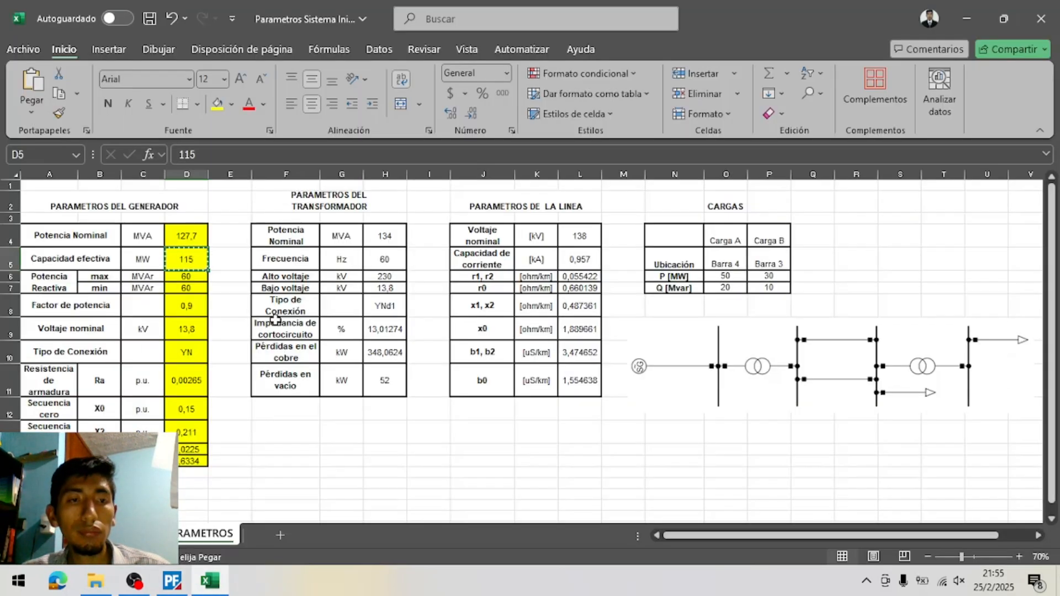
Mark the generator as the reference machine in its load flow settings and review its dispatch voltage, angle and primary frequency bias
key("alt+Tab")
left_click_drag(473, 319, 425, 325)
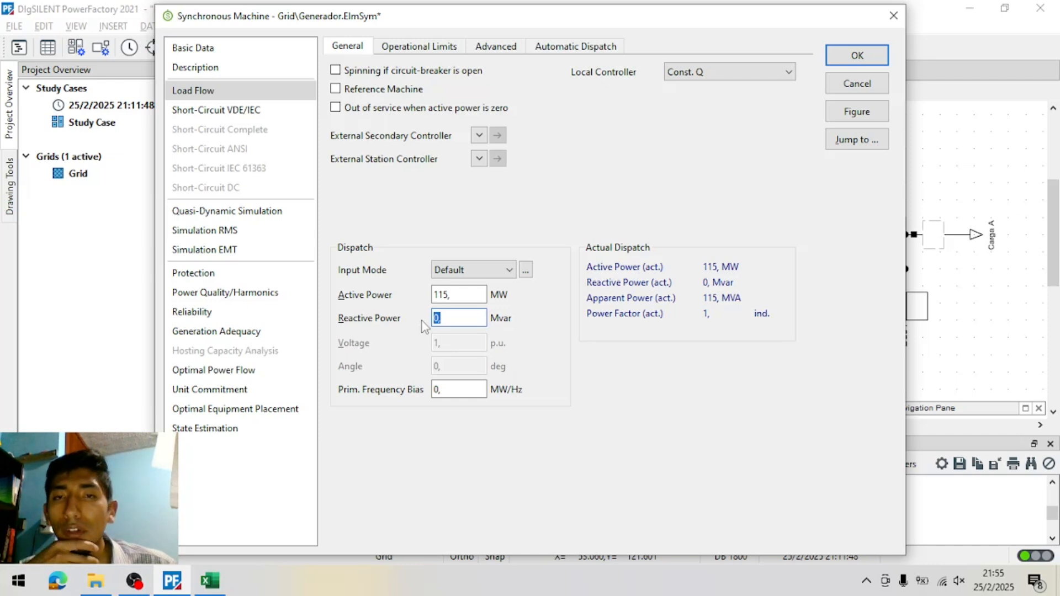
left_click(537, 113)
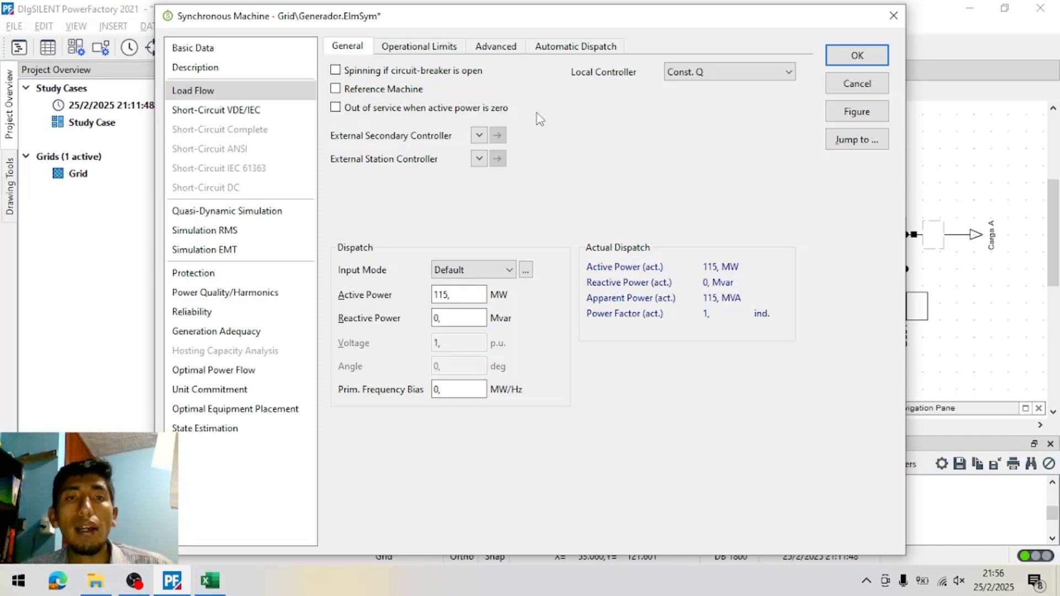
left_click(335, 89)
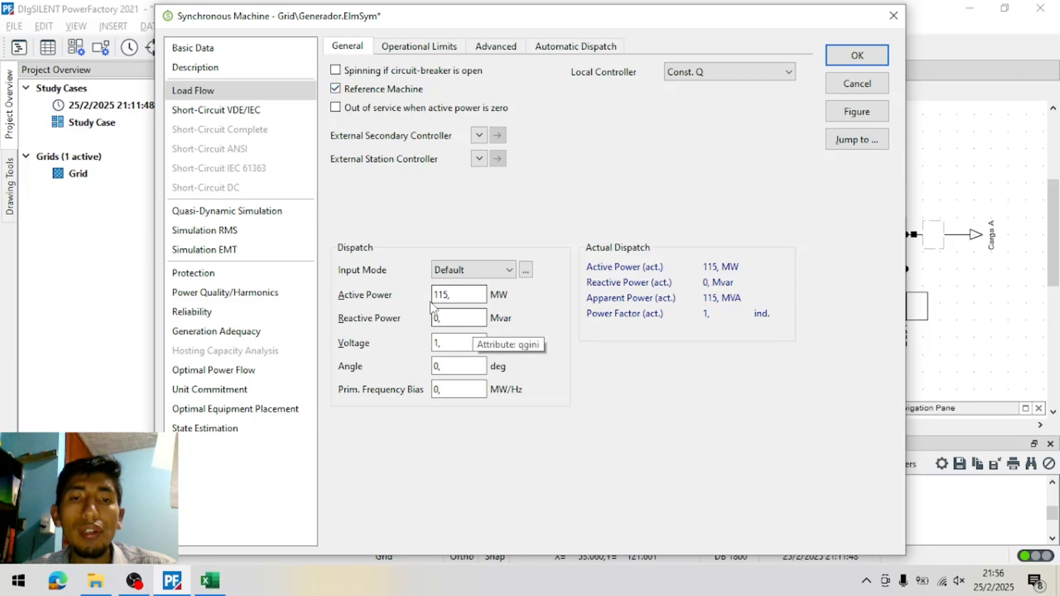
left_click(457, 343)
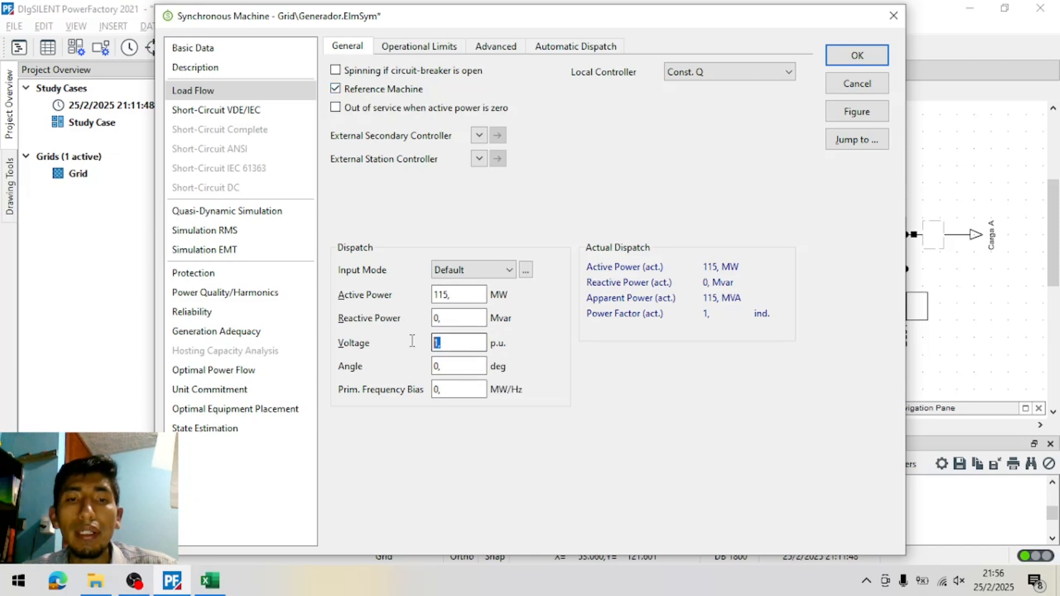
key("Tab")
left_click(445, 342)
left_click_drag(445, 342, 416, 344)
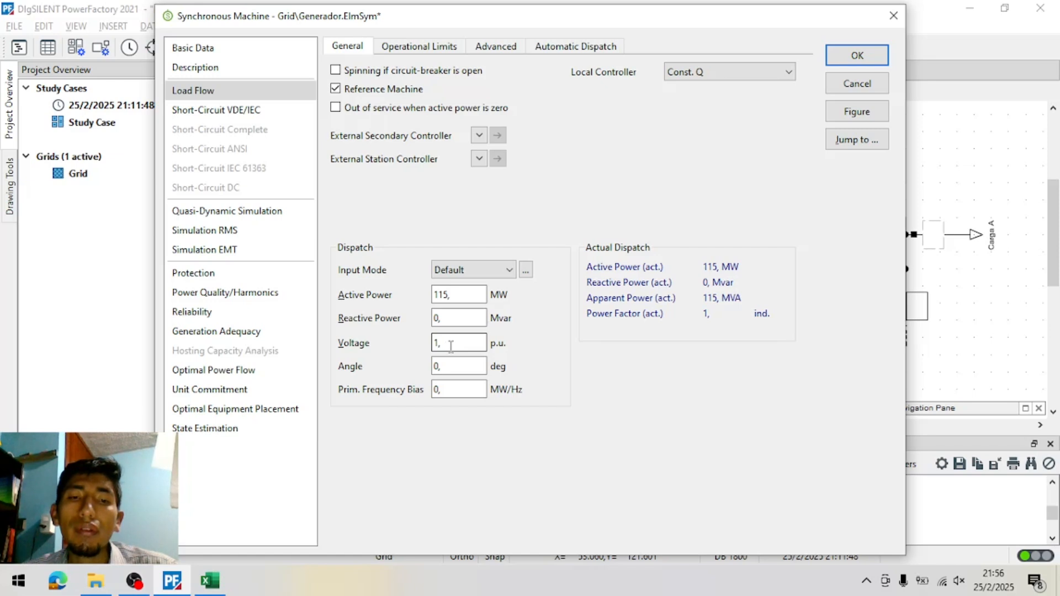
left_click_drag(460, 367, 418, 373)
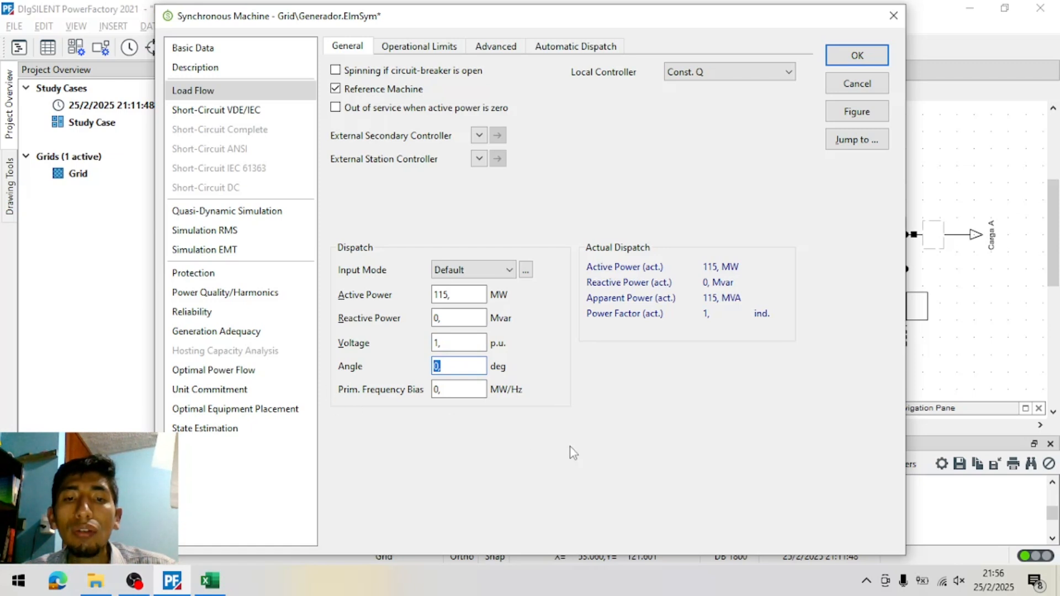
key("Tab")
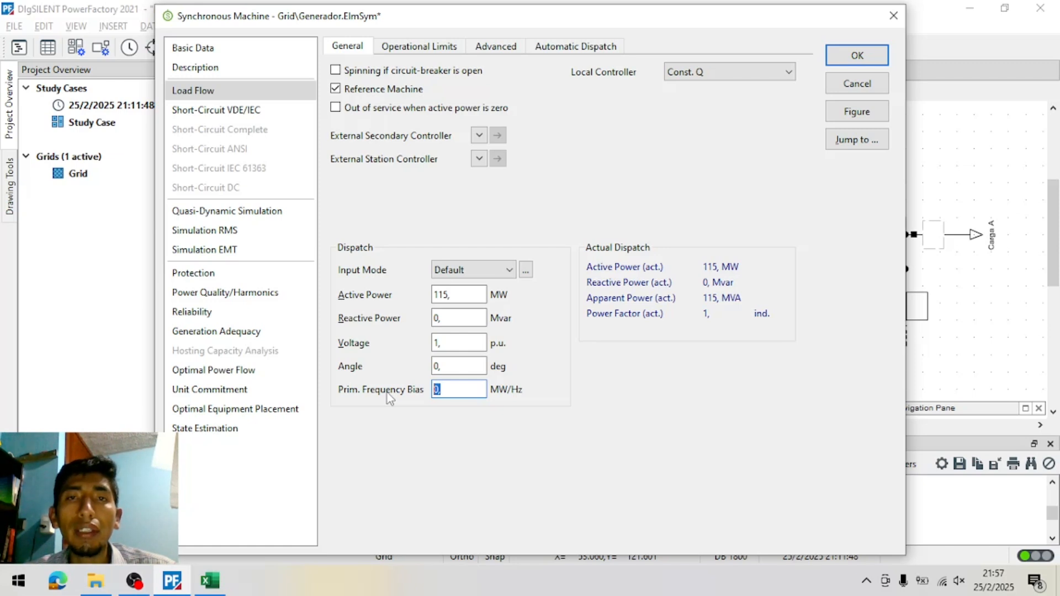
left_click(463, 466)
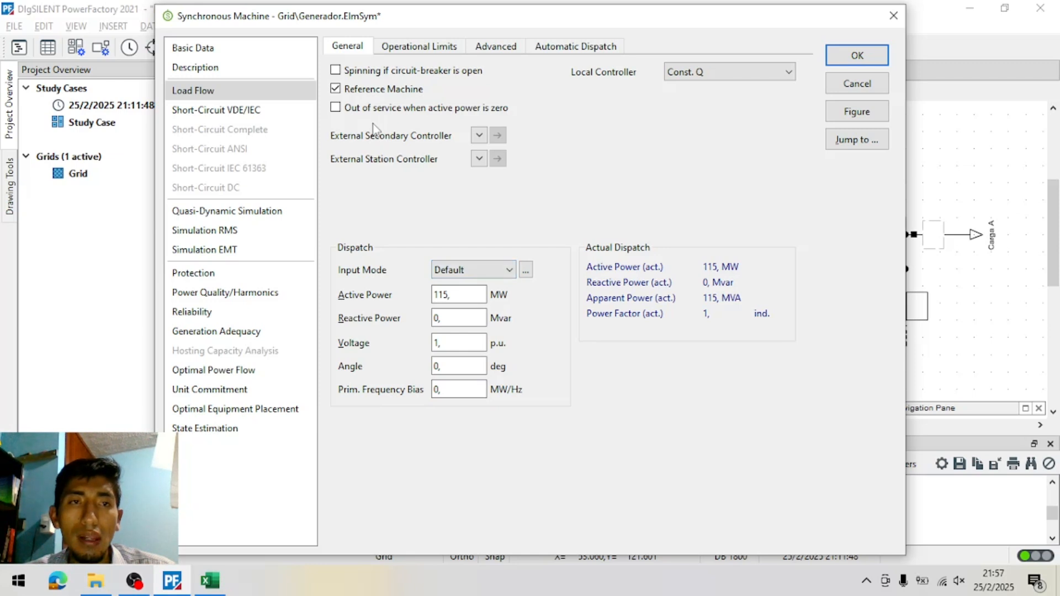
Examine the generator's basic data and plant category options, plus its RMS simulation, protection, power quality and reliability settings
left_click(224, 51)
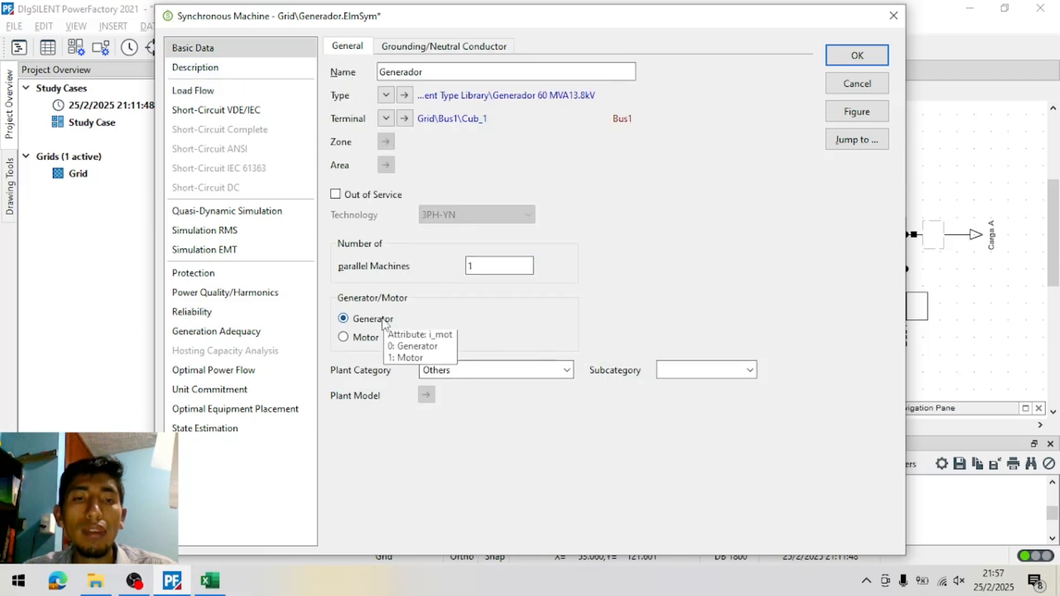
left_click(567, 377)
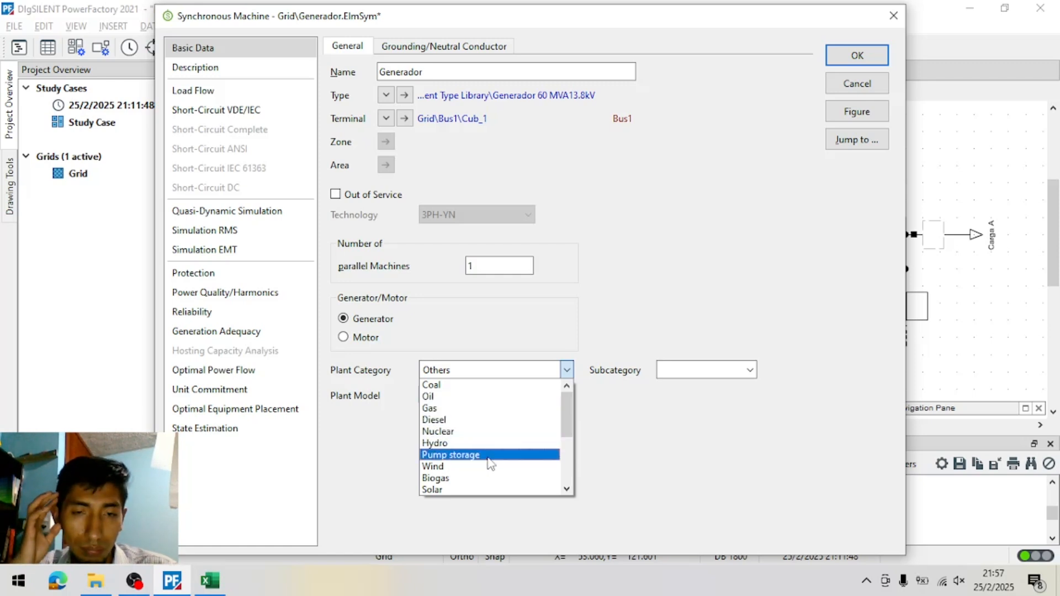
scroll(483, 479, "down", 4)
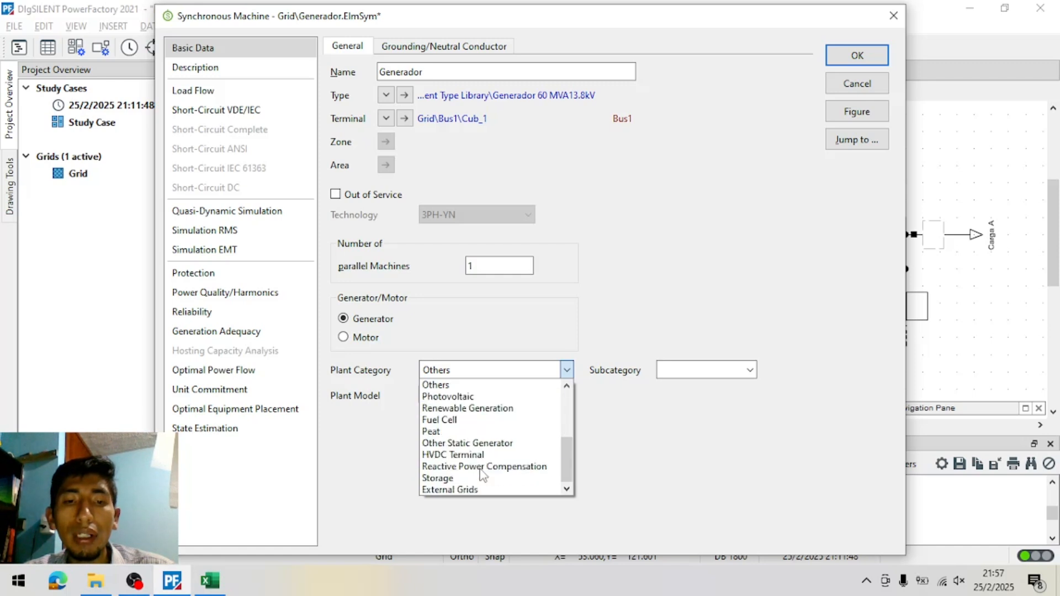
left_click(619, 455)
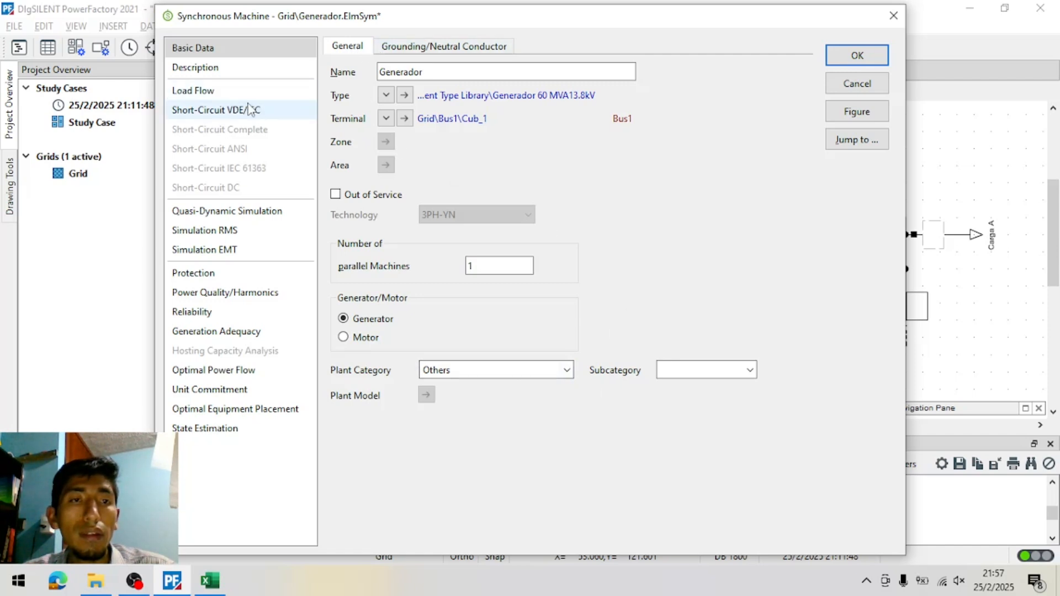
left_click(261, 231)
left_click(252, 249)
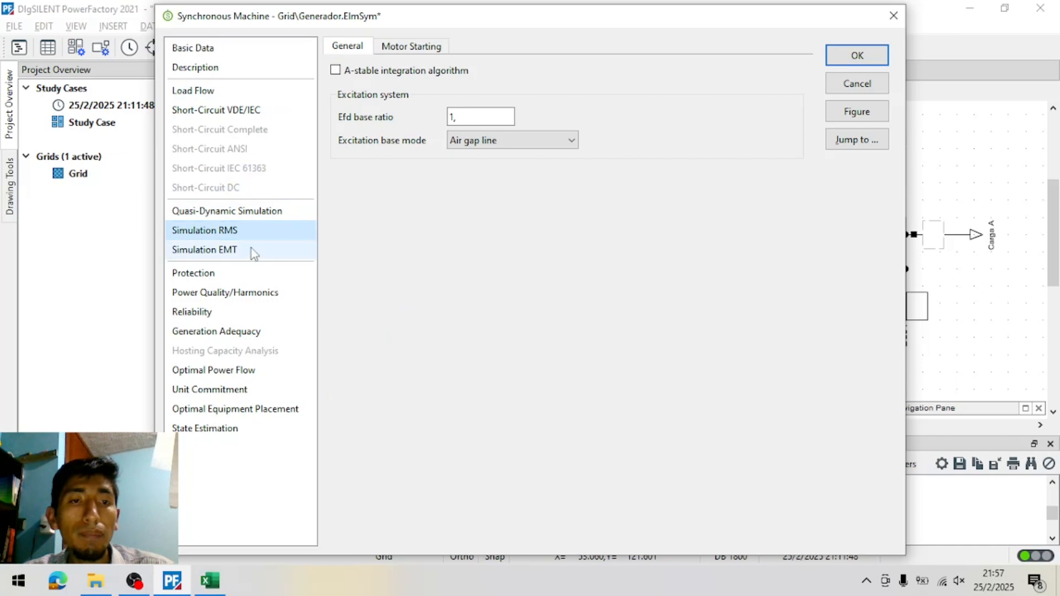
left_click(269, 274)
left_click(269, 293)
left_click(270, 312)
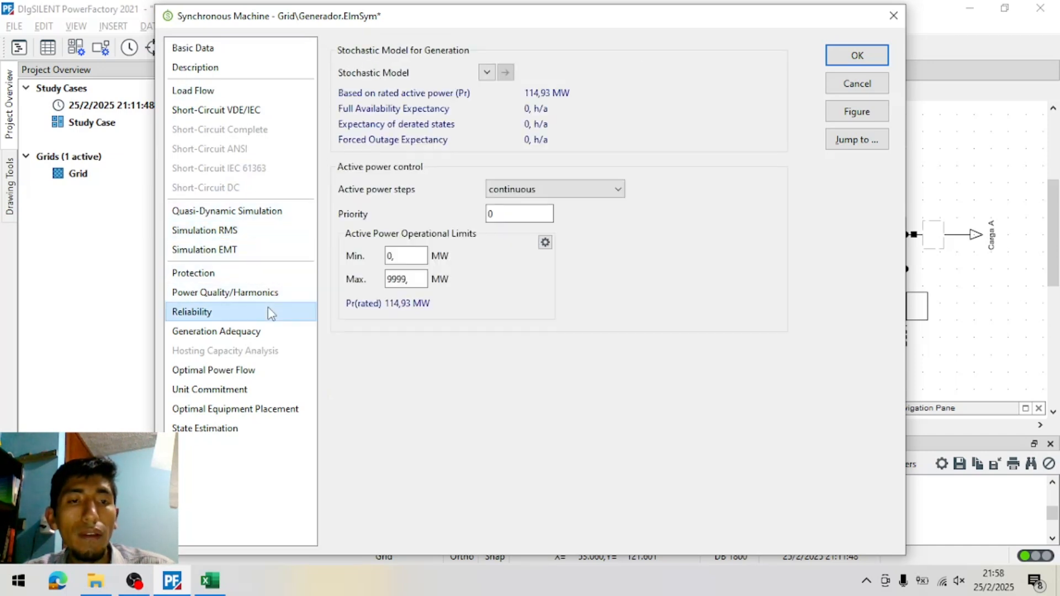
Check the generator parameters marked in the Excel sheet, return to the generator's basic data and accept the element's settings
left_click(209, 581)
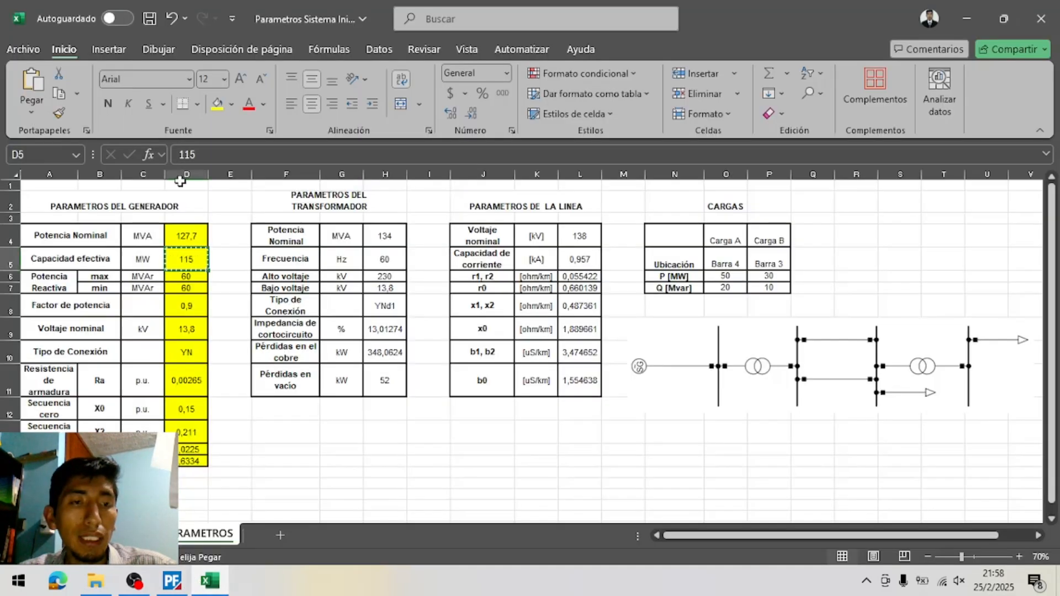
left_click(212, 582)
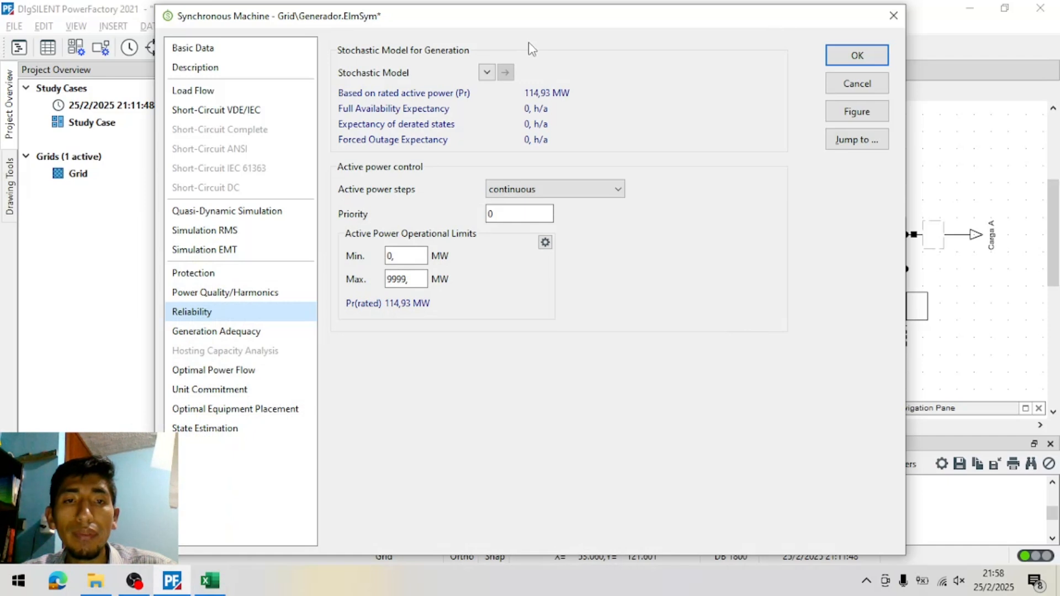
left_click(193, 49)
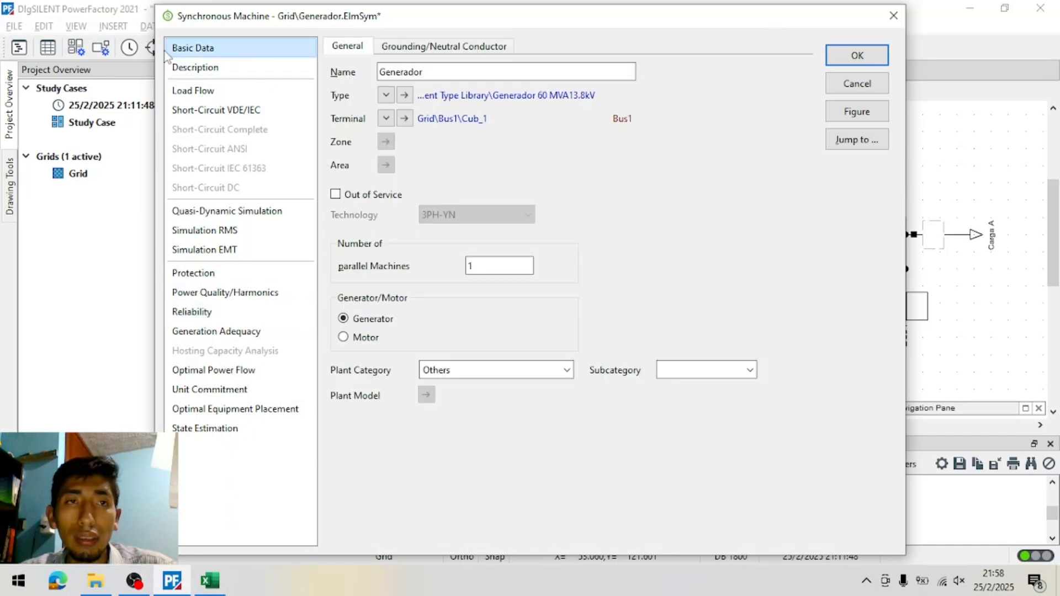
left_click(845, 56)
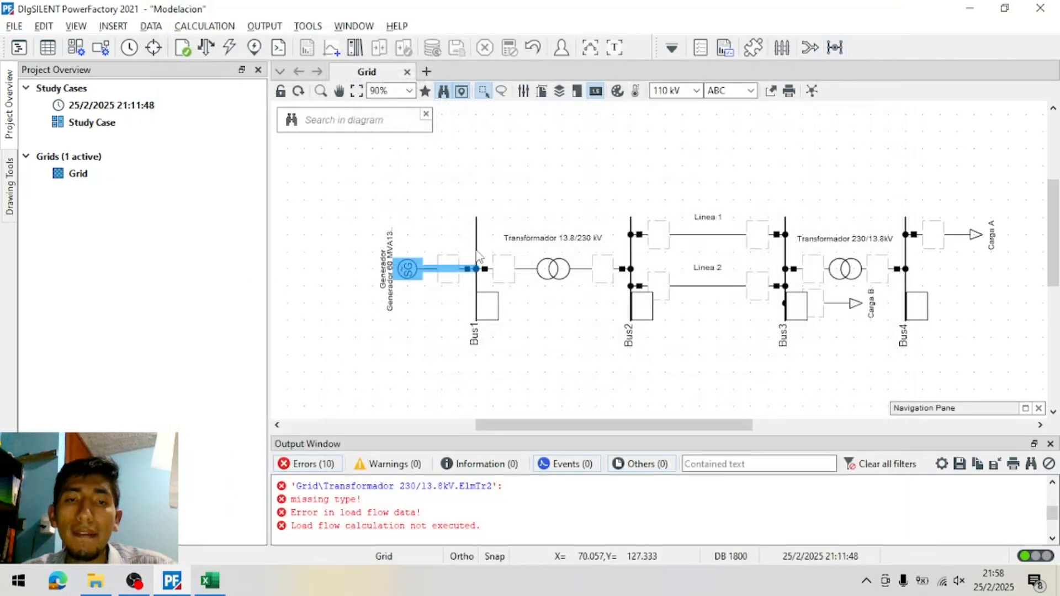
Check Bus1's nominal voltage and load flow voltage control settings, and close its dialog without changes
left_click(481, 257)
double_click(476, 246)
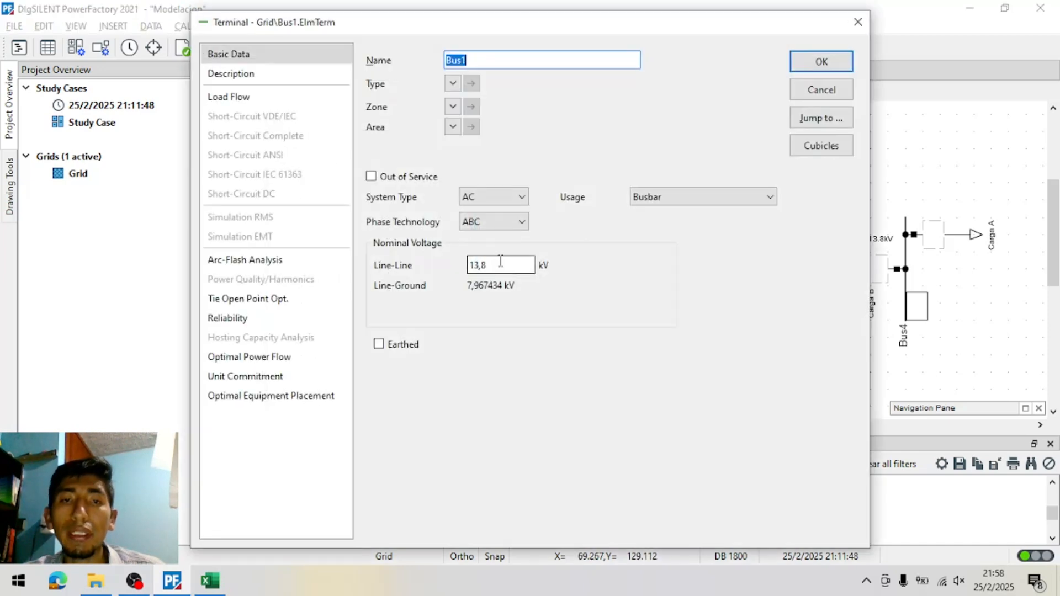
left_click(228, 97)
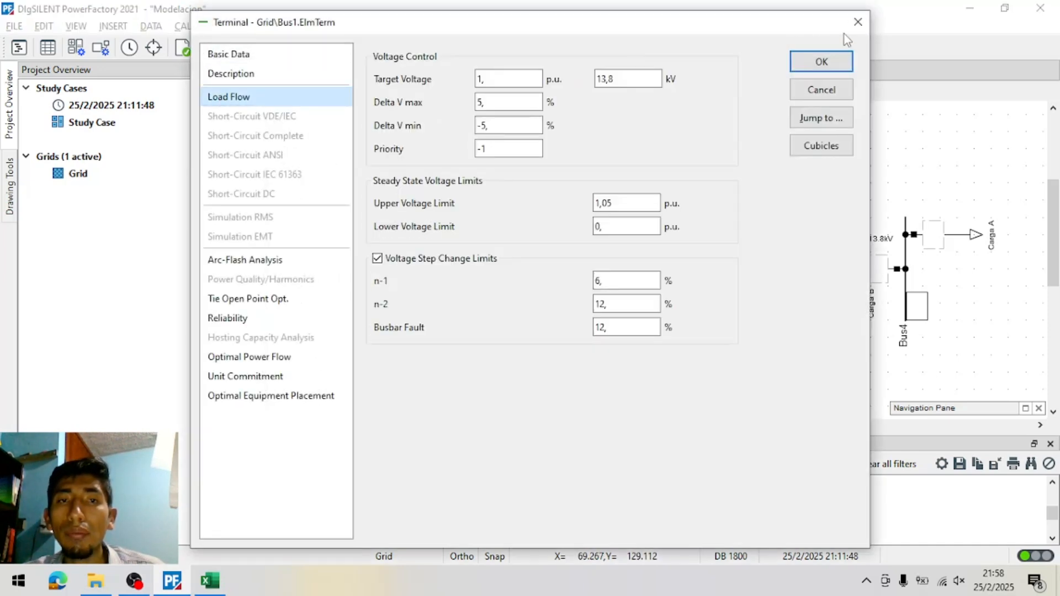
left_click(858, 22)
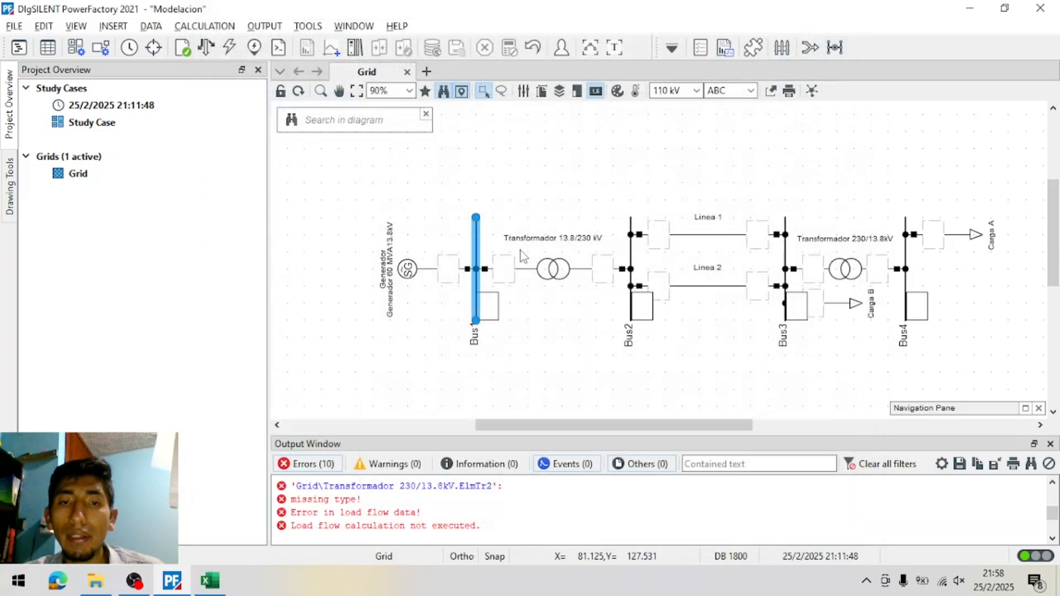
Open the Transformador 13.8/230 kV element and create a new project type for it
left_click(565, 275)
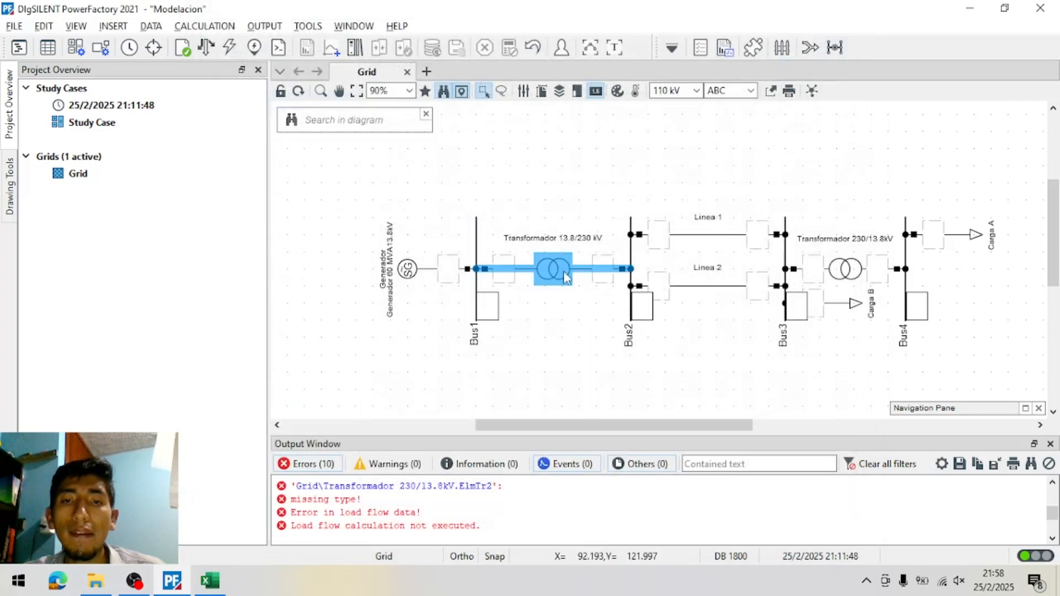
double_click(566, 275)
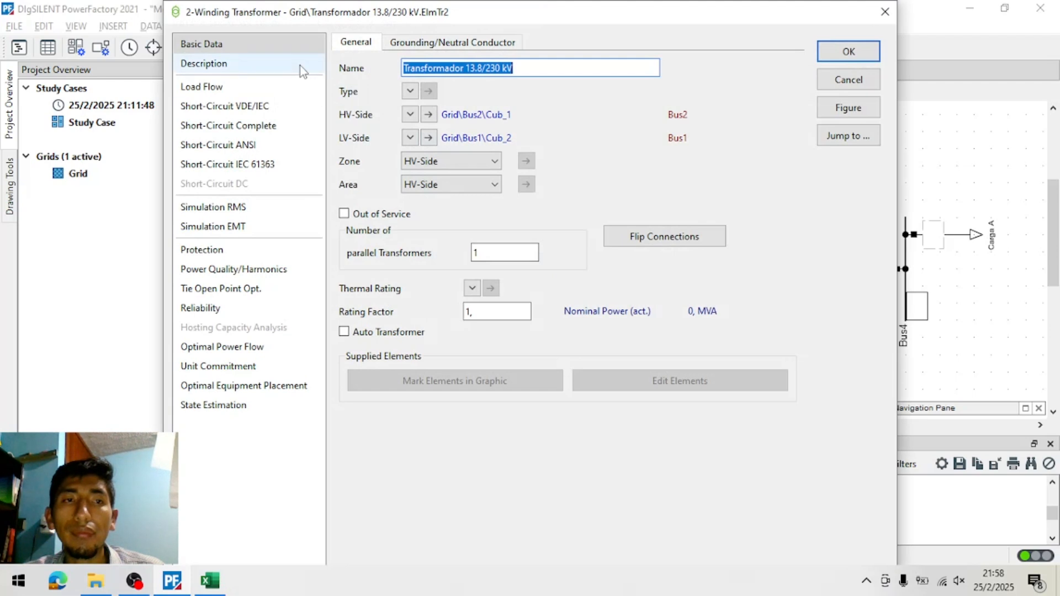
left_click(410, 91)
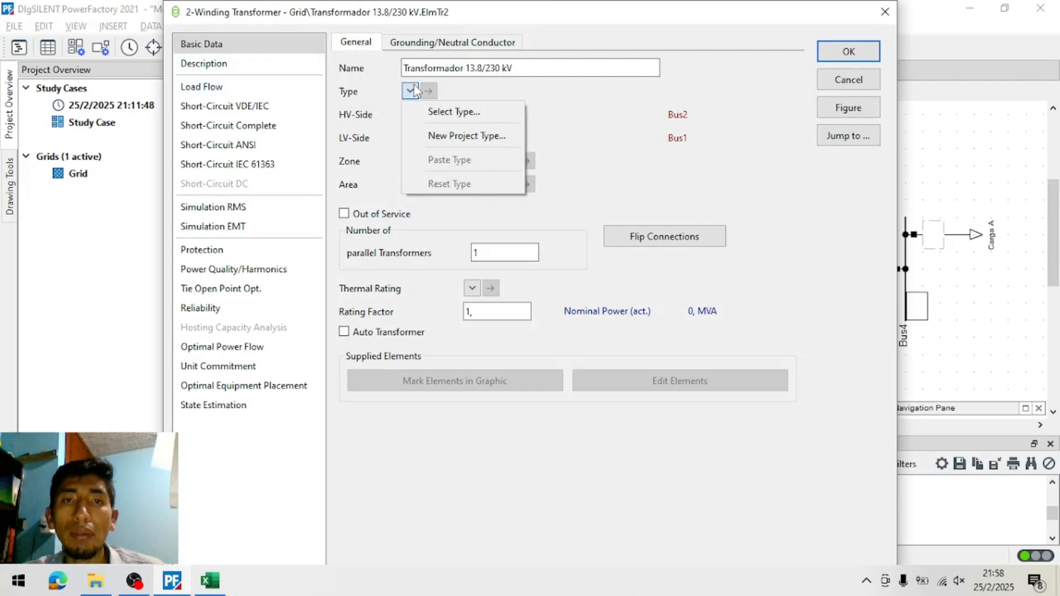
left_click(472, 140)
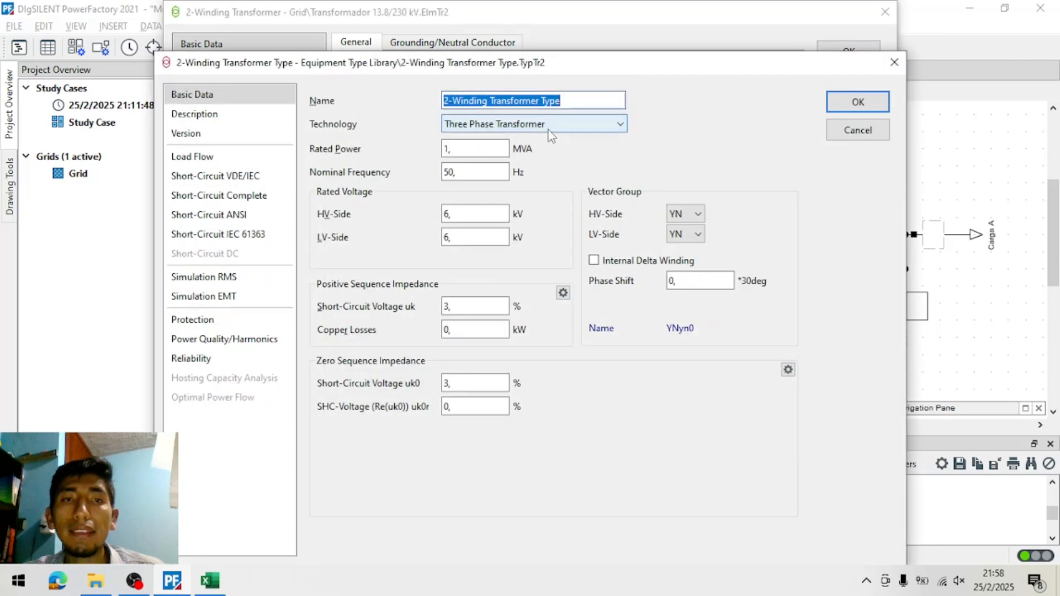
Look up the transformer parameters in Excel and set the type's rated power to 134 MVA and nominal frequency to 60 Hz
key("alt+Tab")
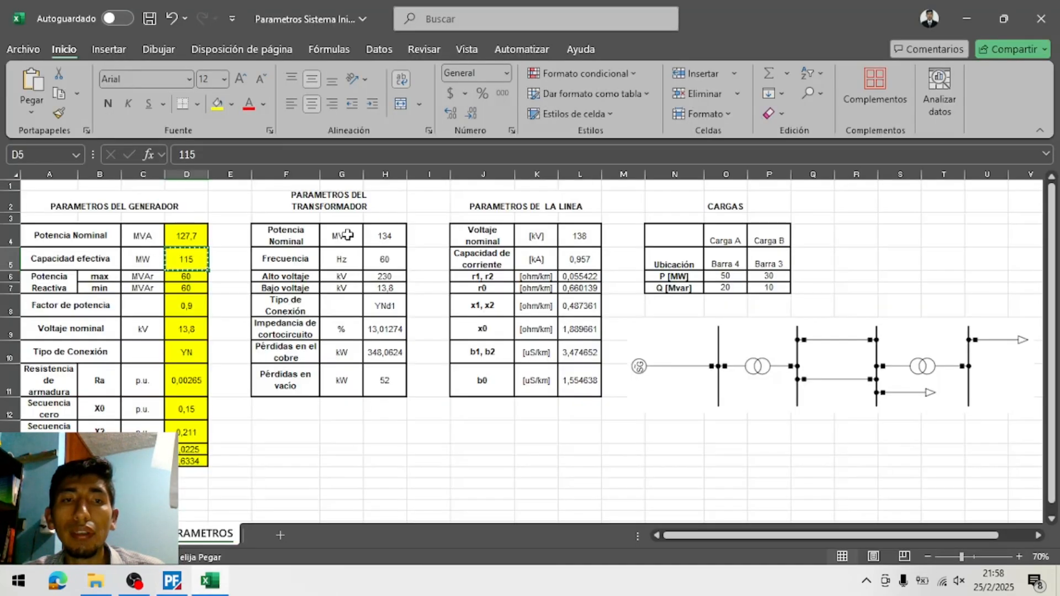
left_click_drag(371, 237, 385, 351)
left_click(385, 238)
key("alt+Tab")
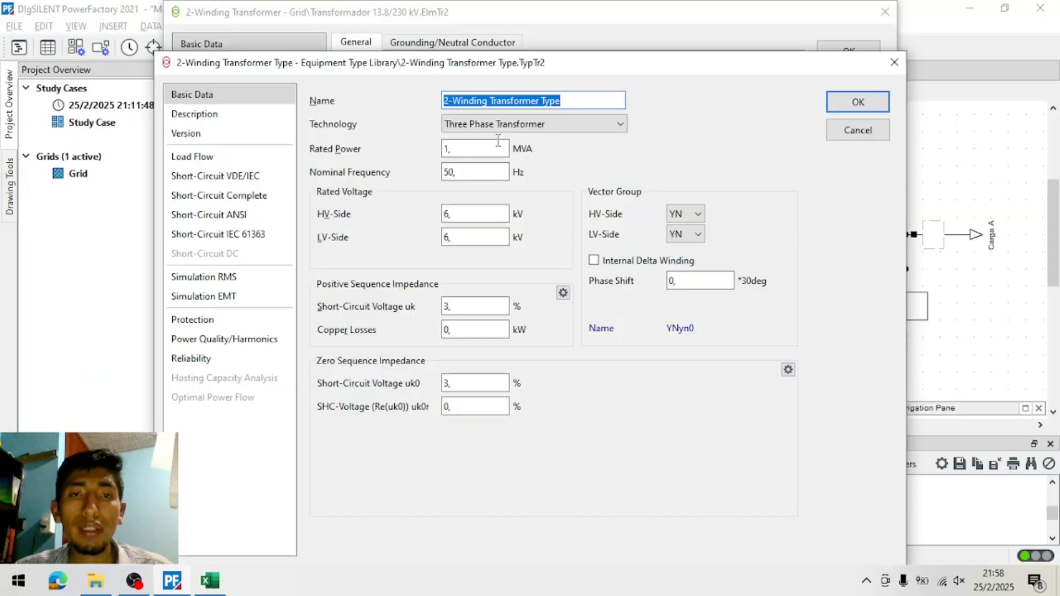
double_click(493, 149)
key("alt+Tab")
key("alt+Tab")
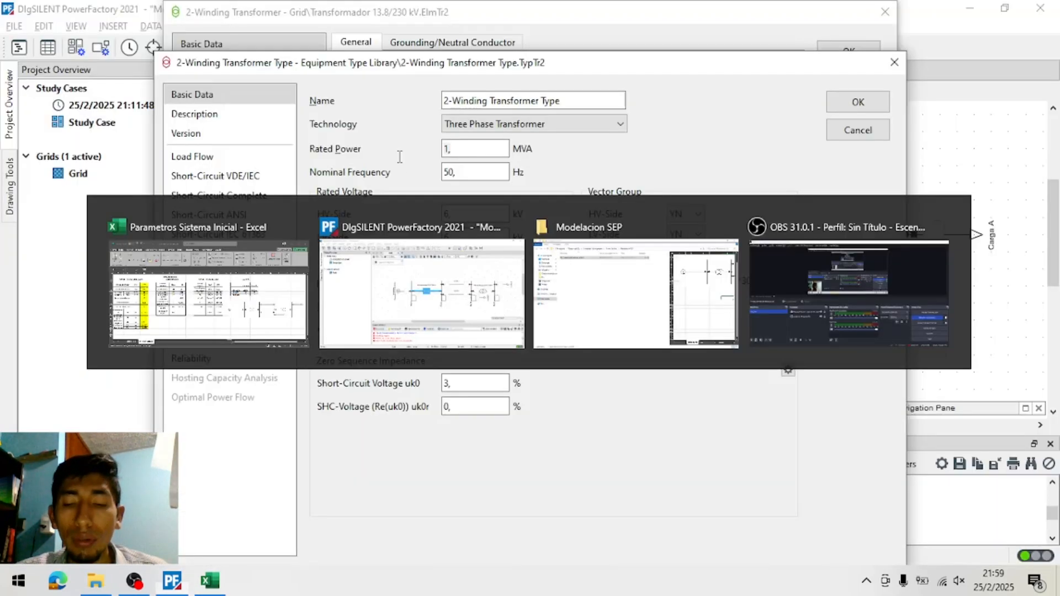
type("134")
key("Tab")
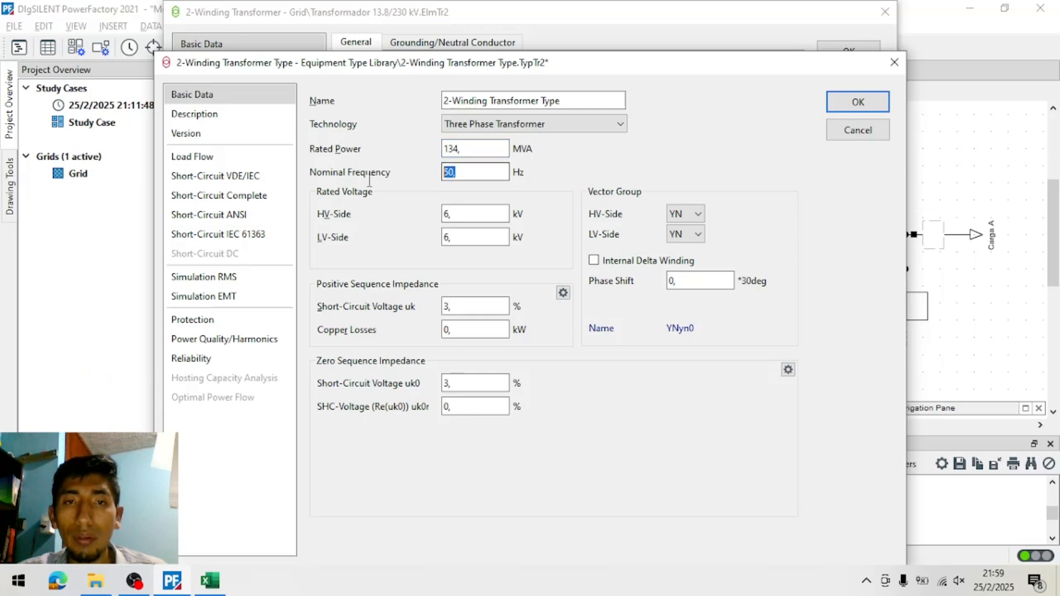
Highlight the transformer's Potencia Nominal and Frecuencia values in yellow in Excel and select its Alto voltaje value
key("alt+Tab")
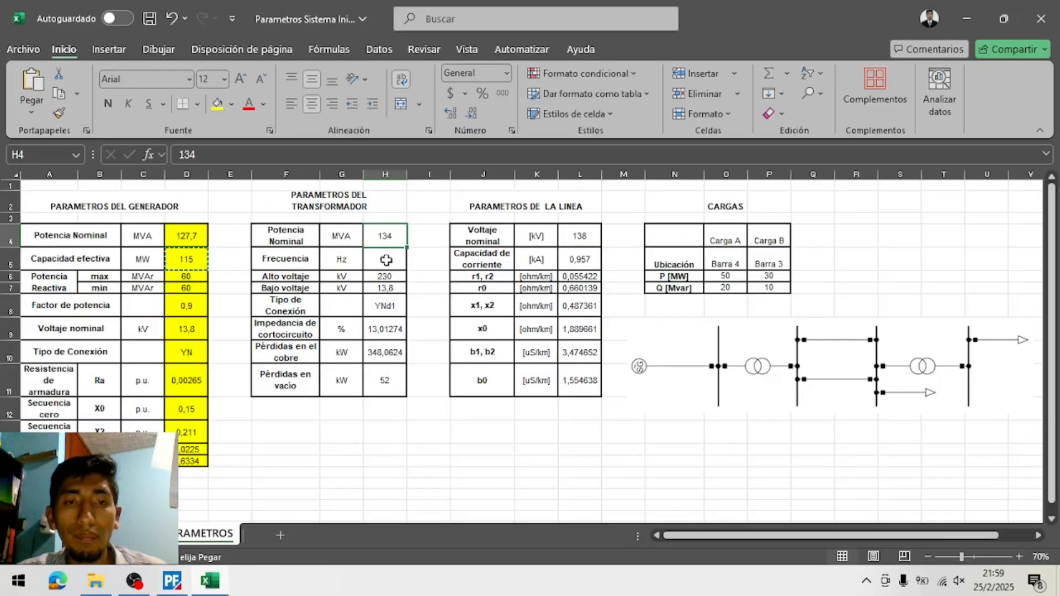
left_click_drag(380, 244, 379, 257)
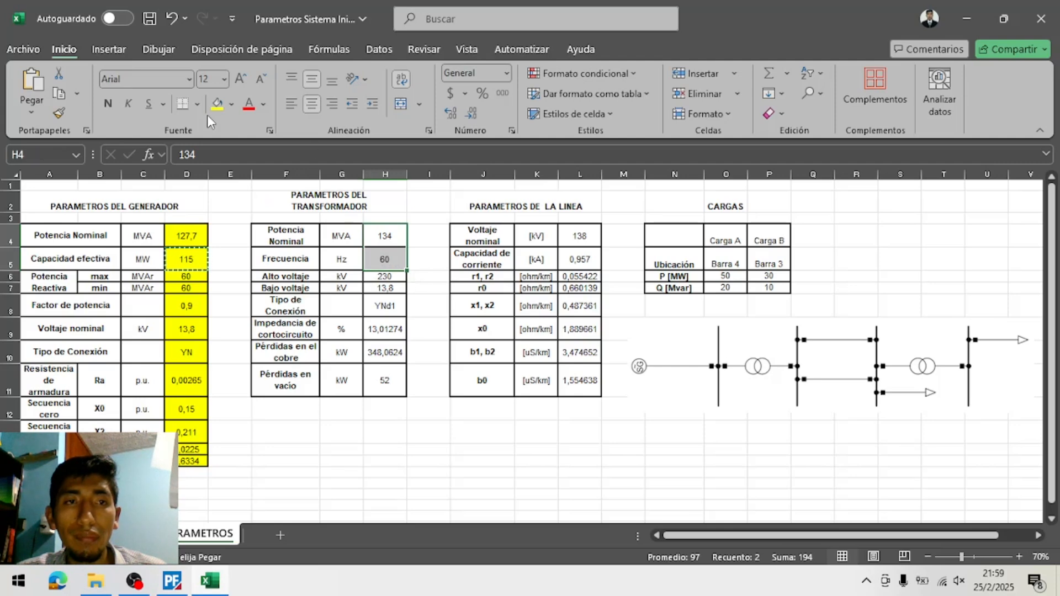
left_click(218, 104)
left_click(390, 278)
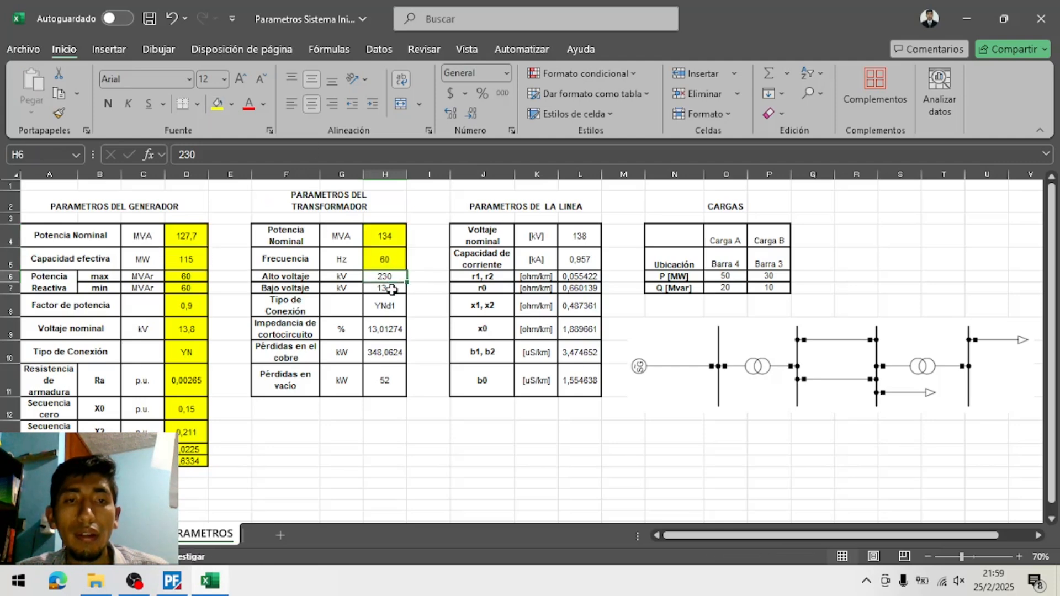
Set the transformer type's rated voltages to 230 kV on the HV side and 13,8 kV on the LV side
key("alt+Tab")
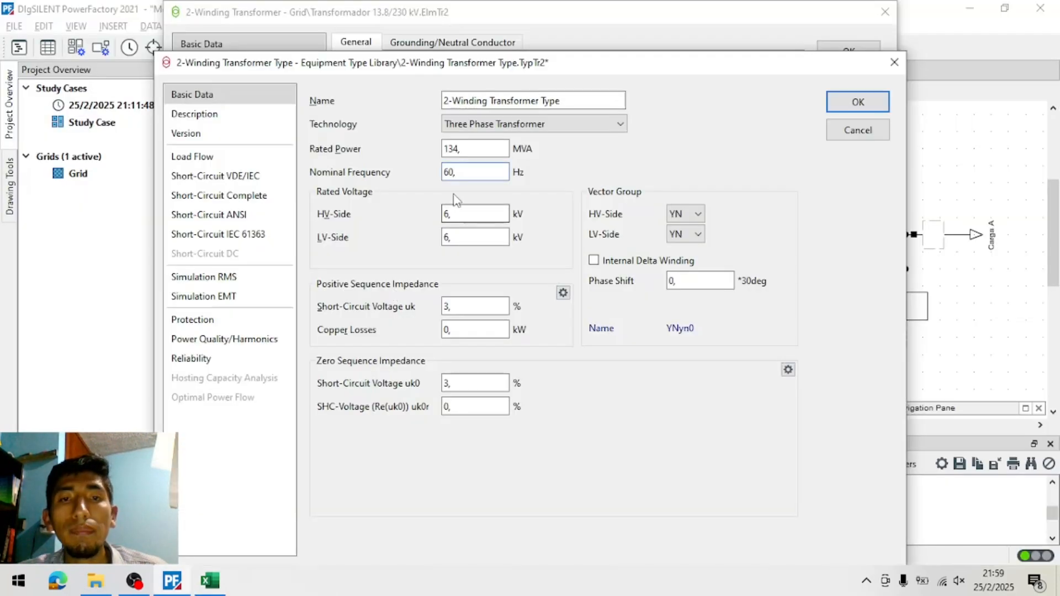
left_click_drag(462, 214, 393, 215)
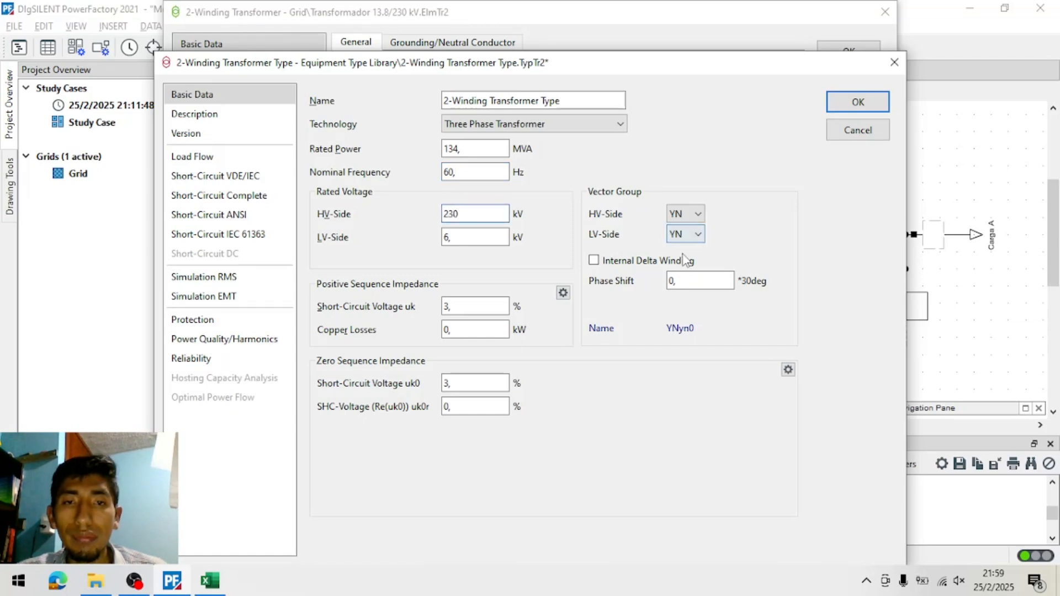
key("Tab")
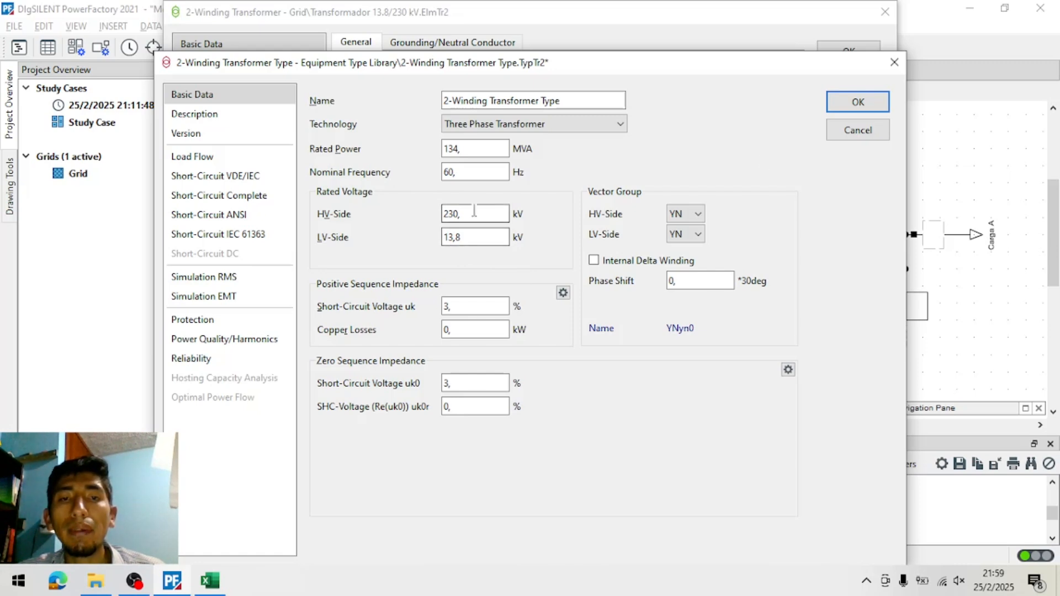
Highlight the transformer's Alto voltaje and Bajo voltaje values in yellow in the Excel parameter sheet
left_click_drag(470, 213, 410, 244)
left_click(473, 237)
left_click(499, 264)
left_click(210, 581)
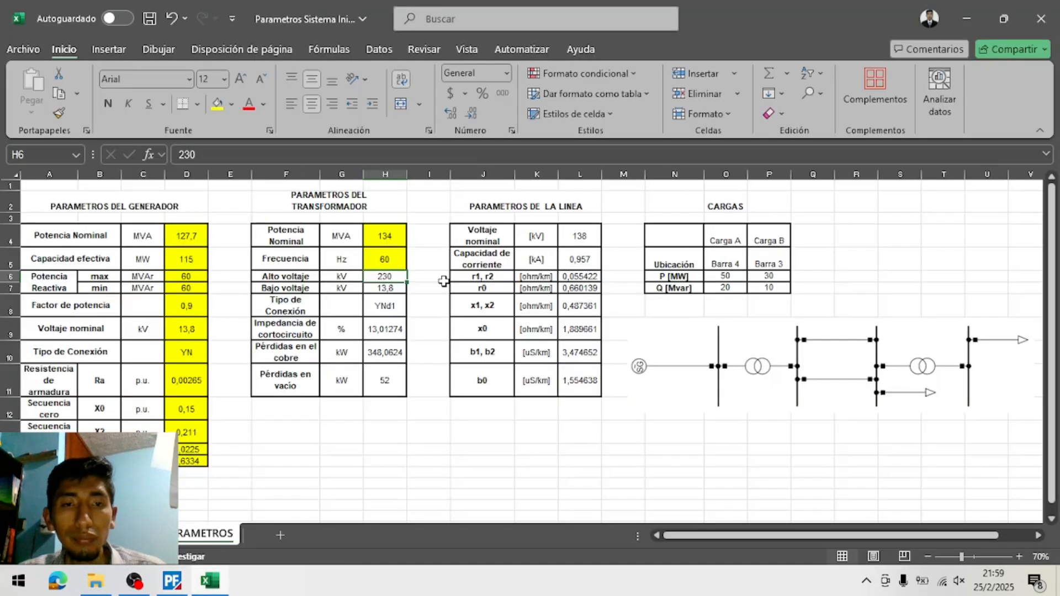
left_click(217, 105)
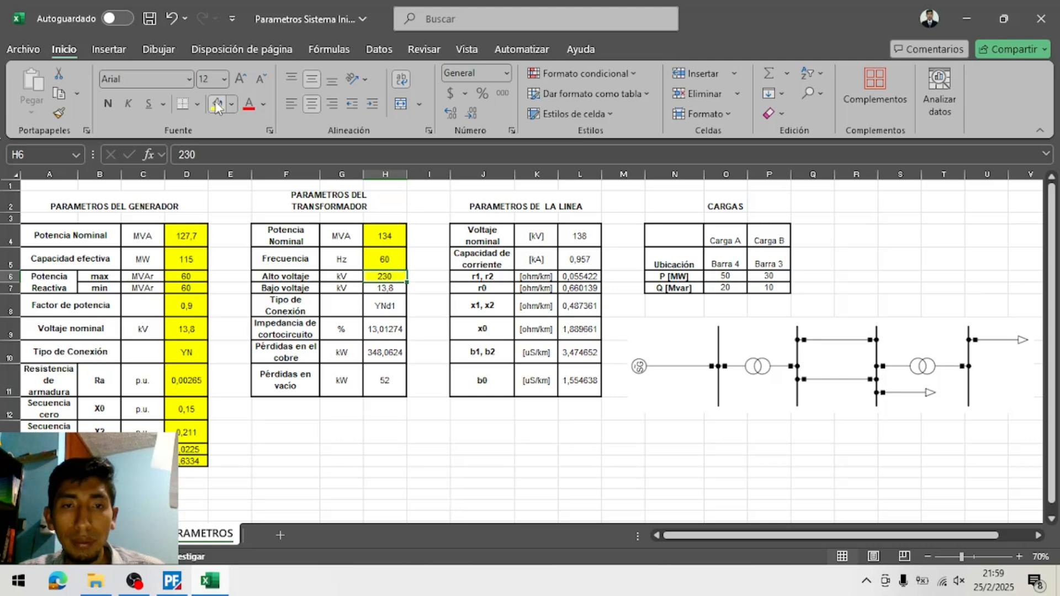
key("Down")
left_click(217, 105)
Check the Tipo de Conexión in Excel and set the PowerFactory type's vector group to YN on HV, D on LV, with phase shift 1
left_click(386, 309)
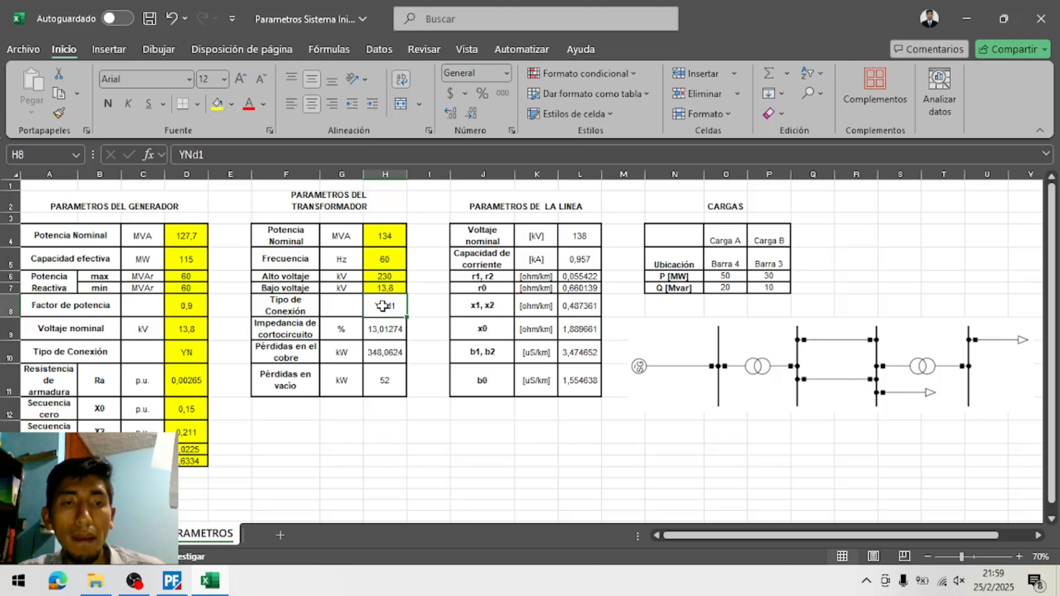
key("alt+Tab")
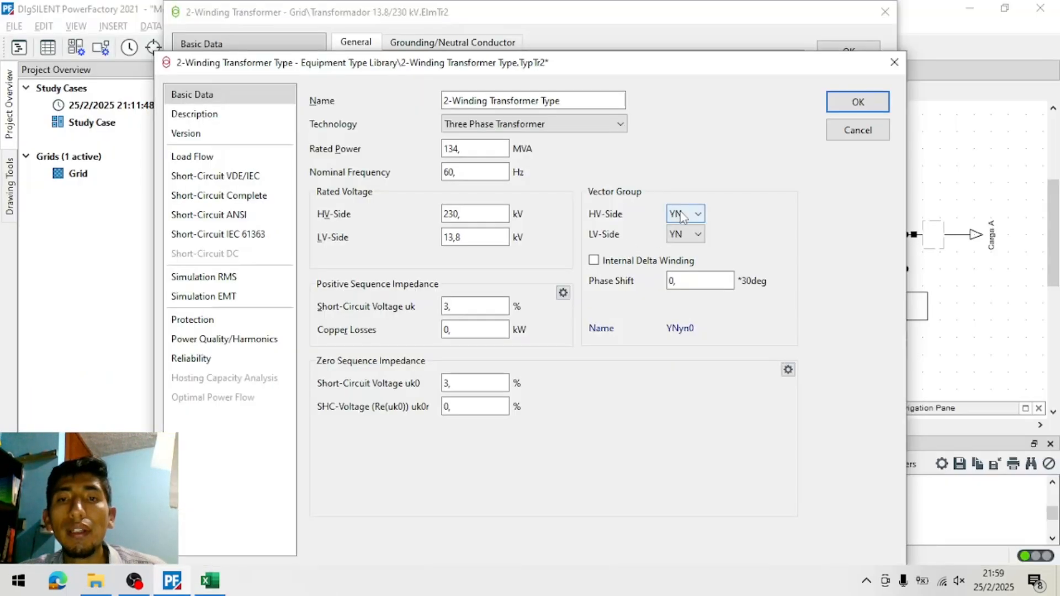
key("alt+Tab")
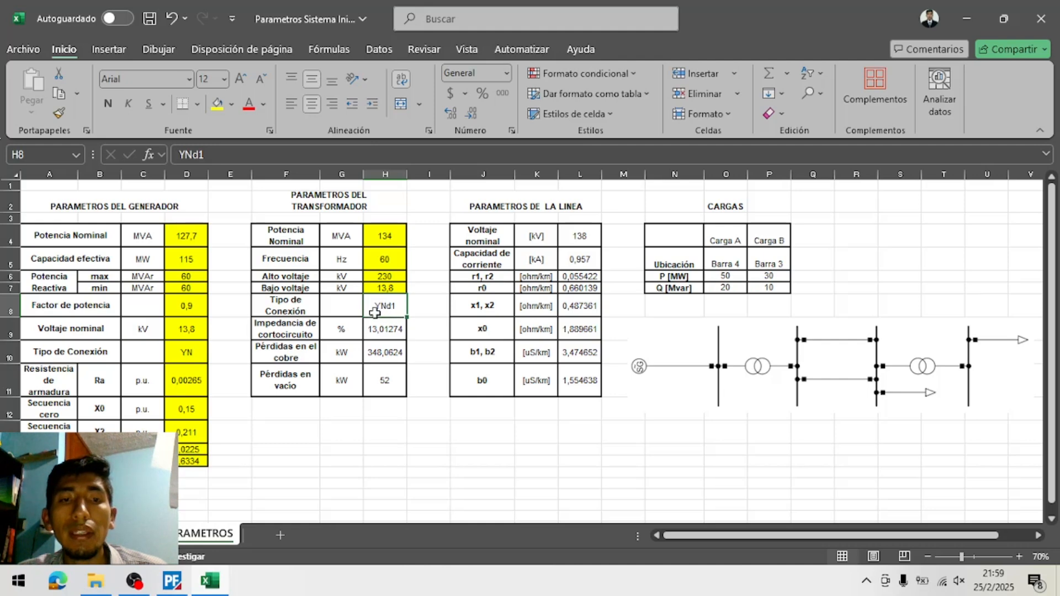
key("alt+Tab")
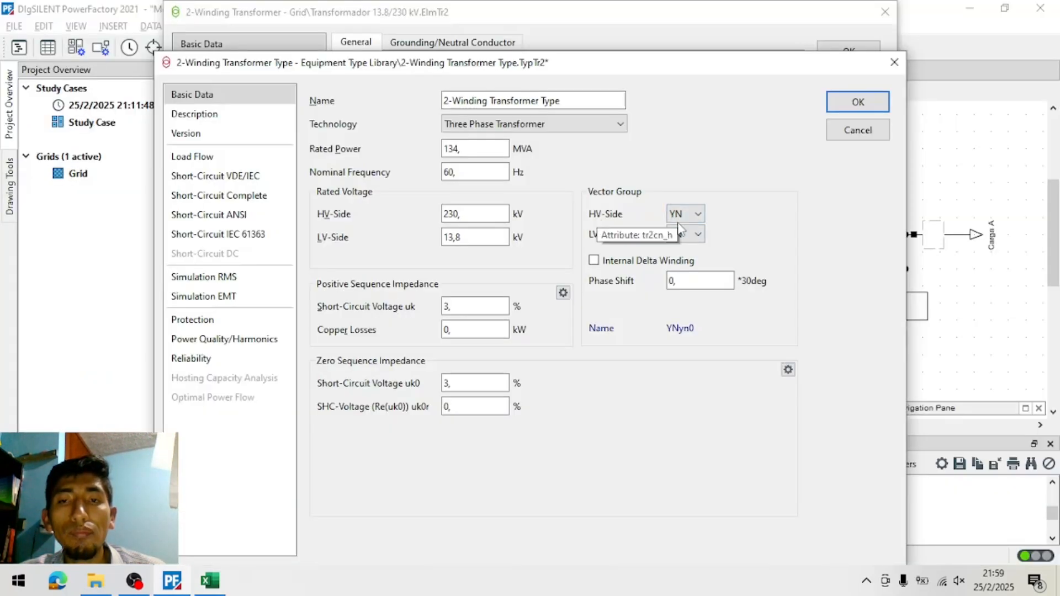
left_click(696, 215)
left_click(696, 219)
key("alt+Tab")
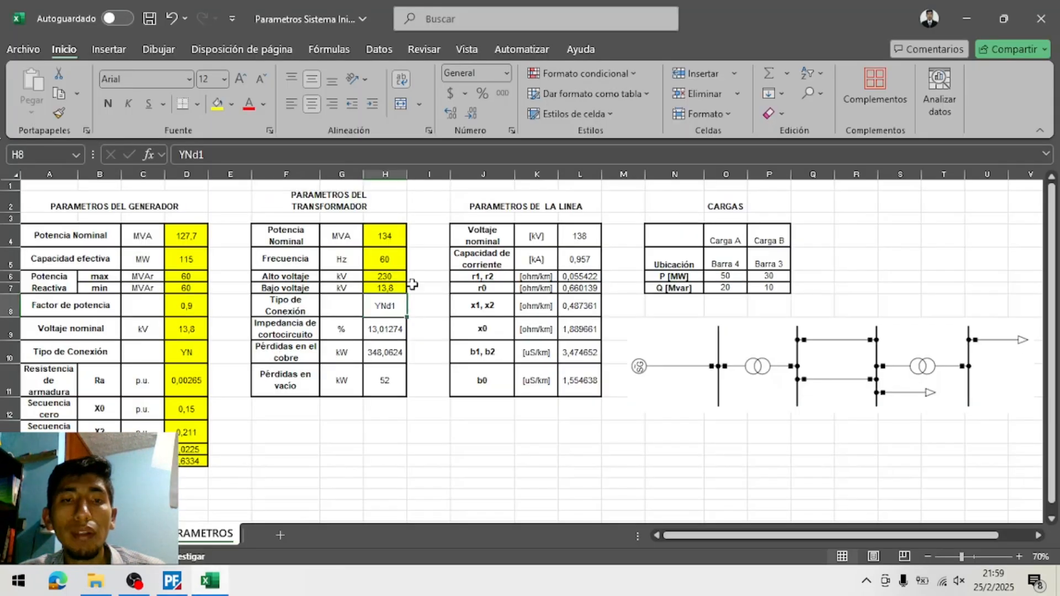
key("alt+Tab")
left_click(693, 236)
left_click(685, 296)
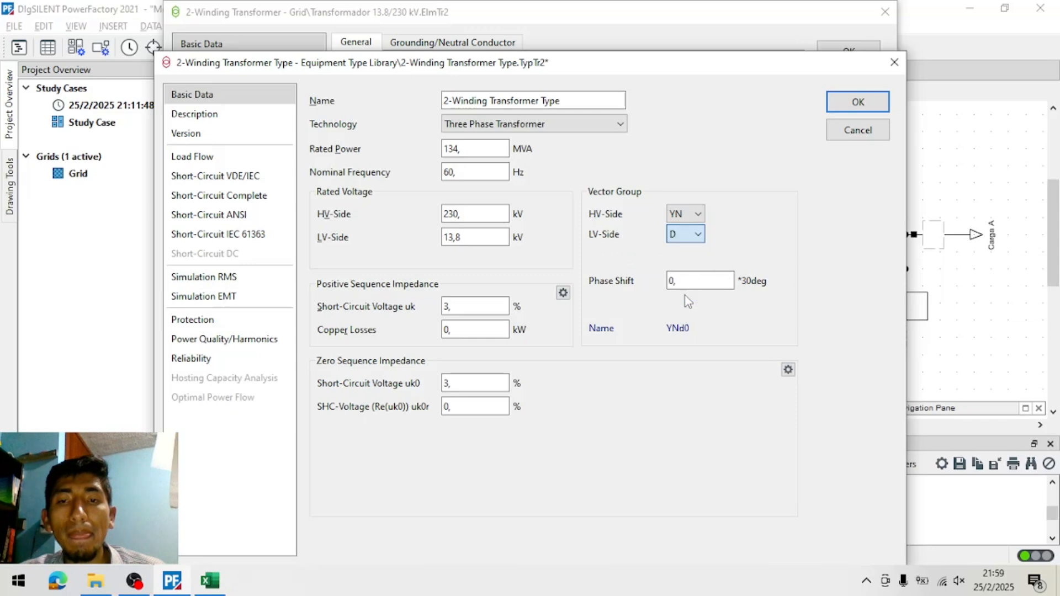
left_click(687, 279)
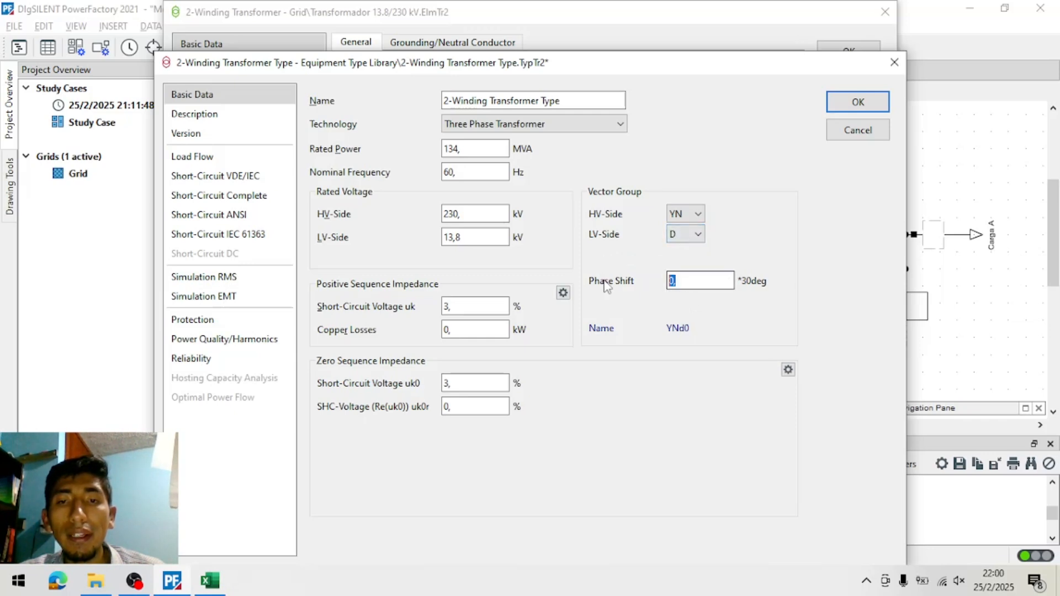
left_click(792, 275)
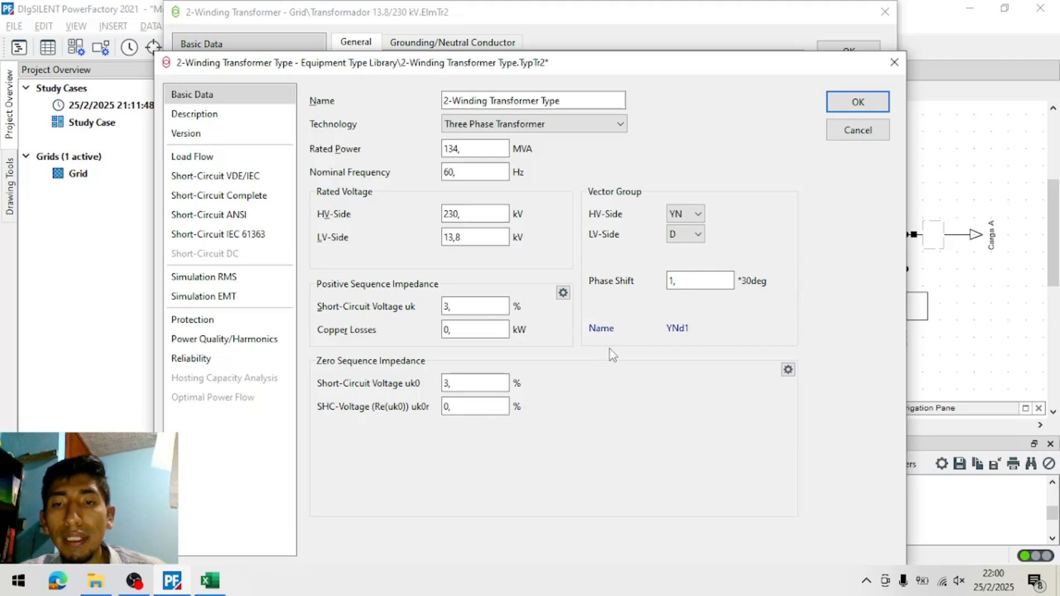
Highlight the transformer's Tipo de Conexión value in yellow in Excel and select its Impedancia de cortocircuito value
left_click(210, 580)
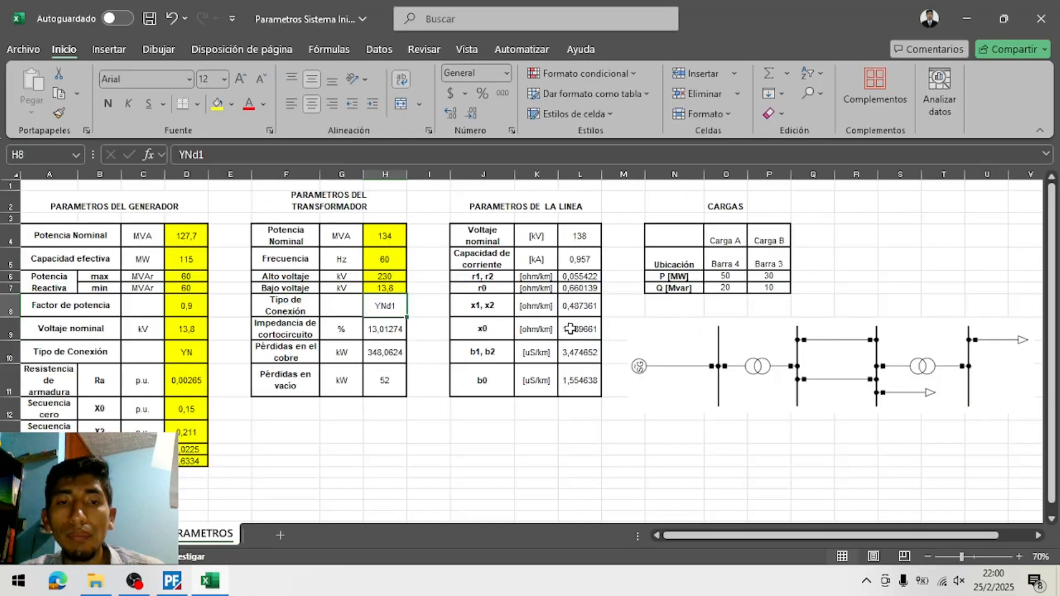
left_click(219, 110)
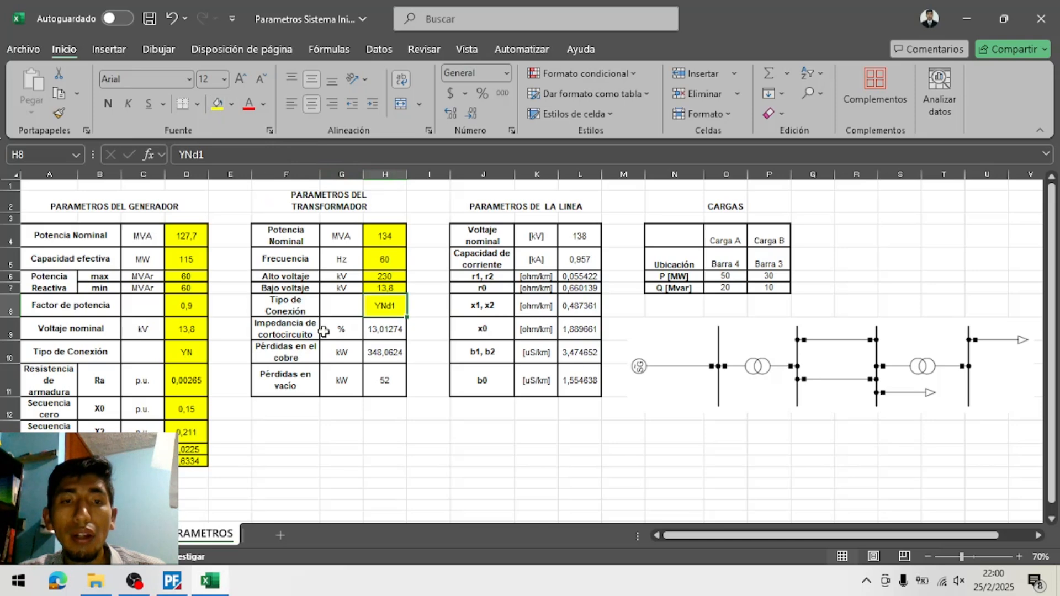
left_click(369, 329)
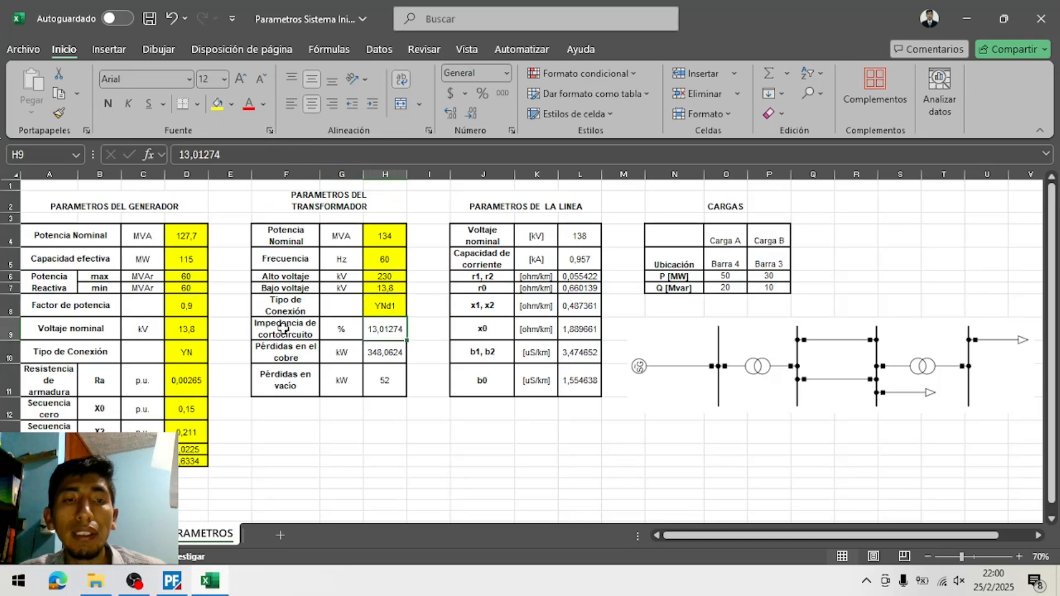
Compare the transformer's short-circuit impedance and copper loss entries in Excel with the PowerFactory type's positive sequence impedance fields
key("alt+Tab")
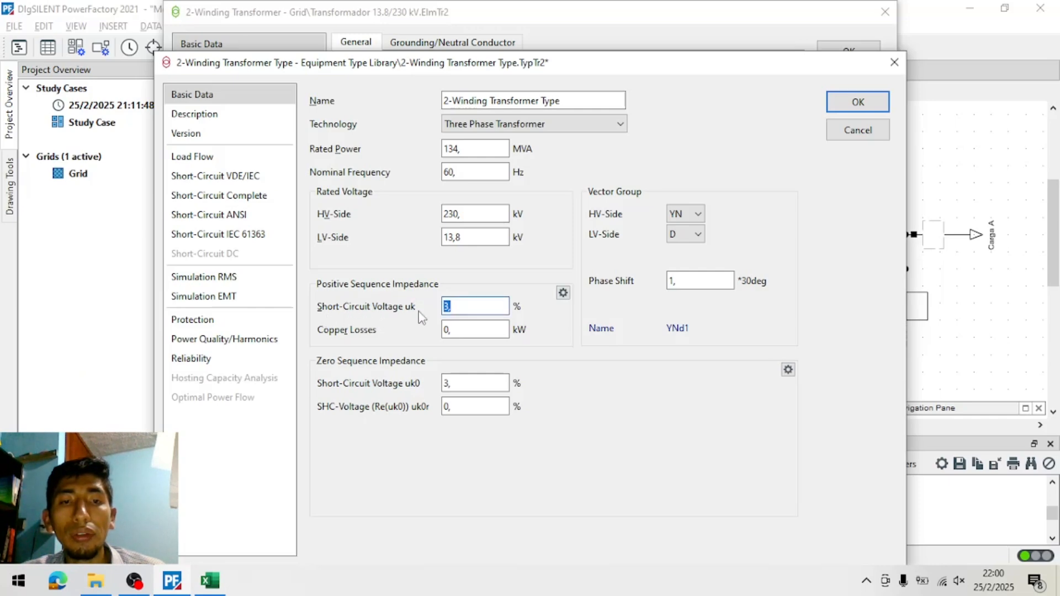
key("alt+Tab")
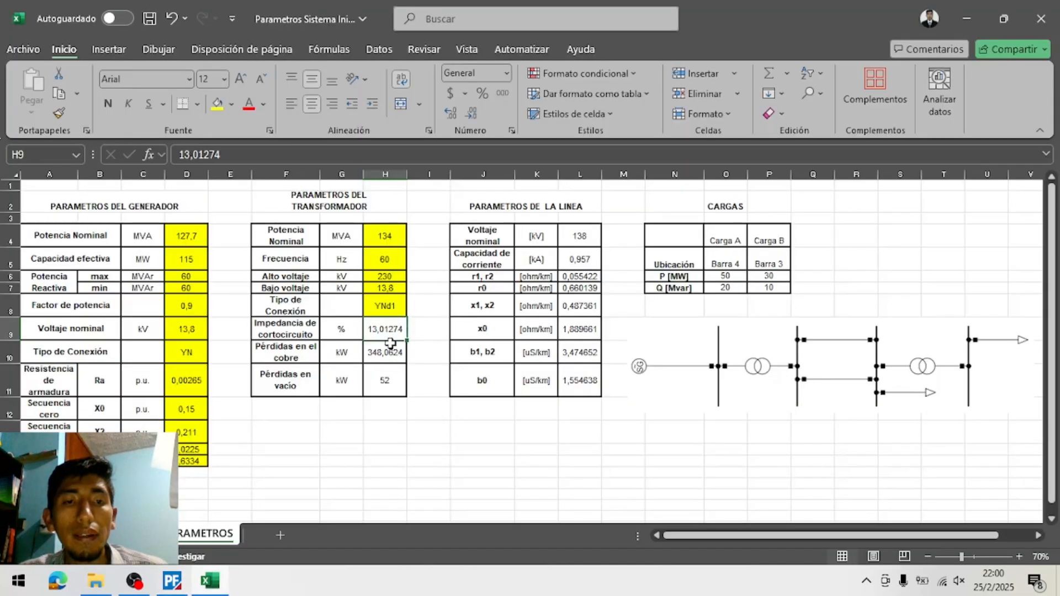
key("alt+Tab")
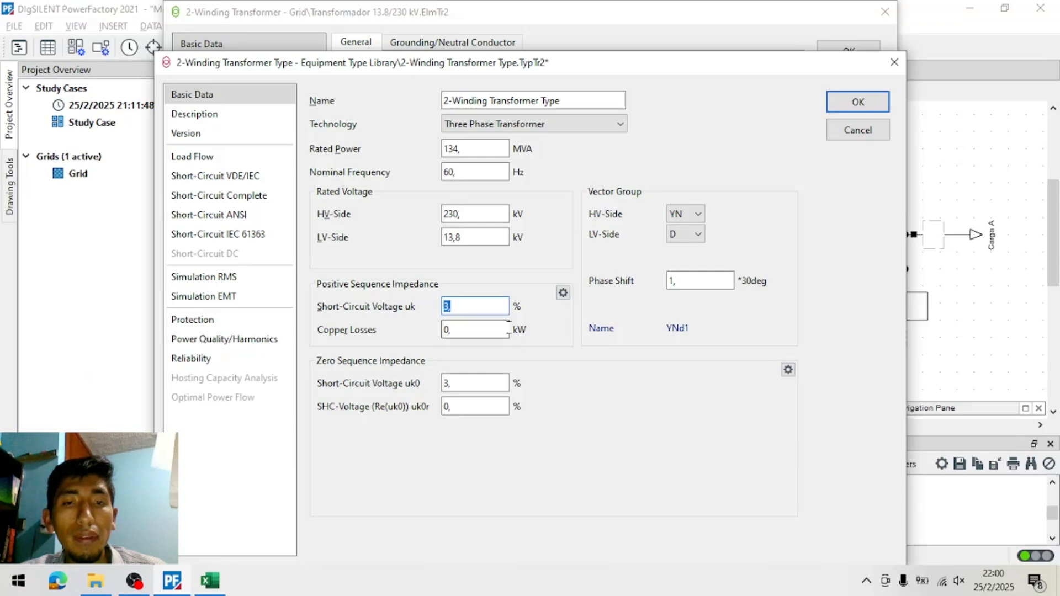
key("alt+Tab")
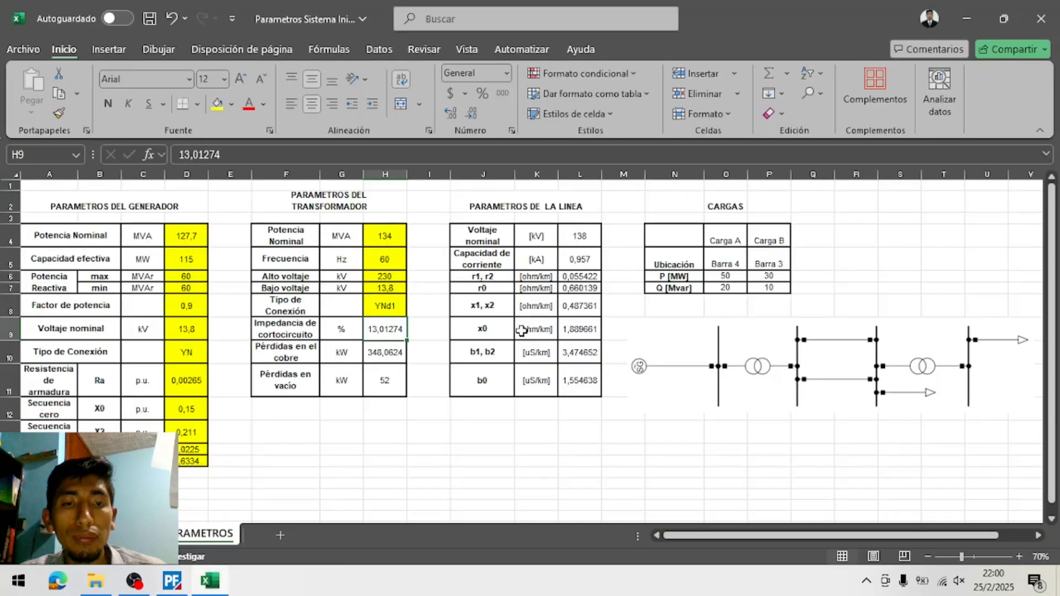
key("alt+Tab")
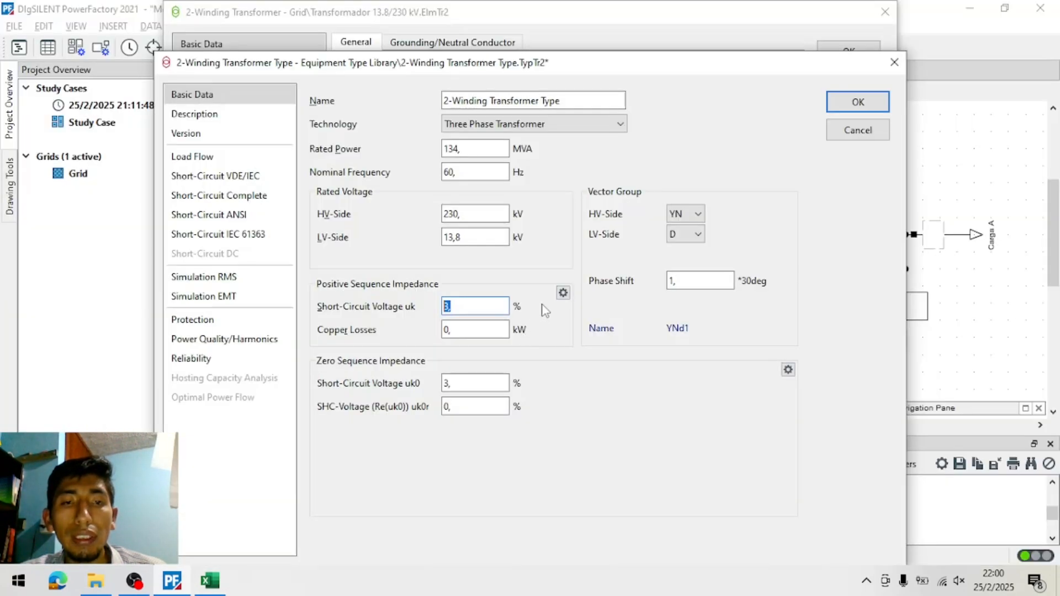
Change the positive sequence impedance input of the transformer type to Short-Circuit Voltage uk and X/R Ratio
left_click(563, 294)
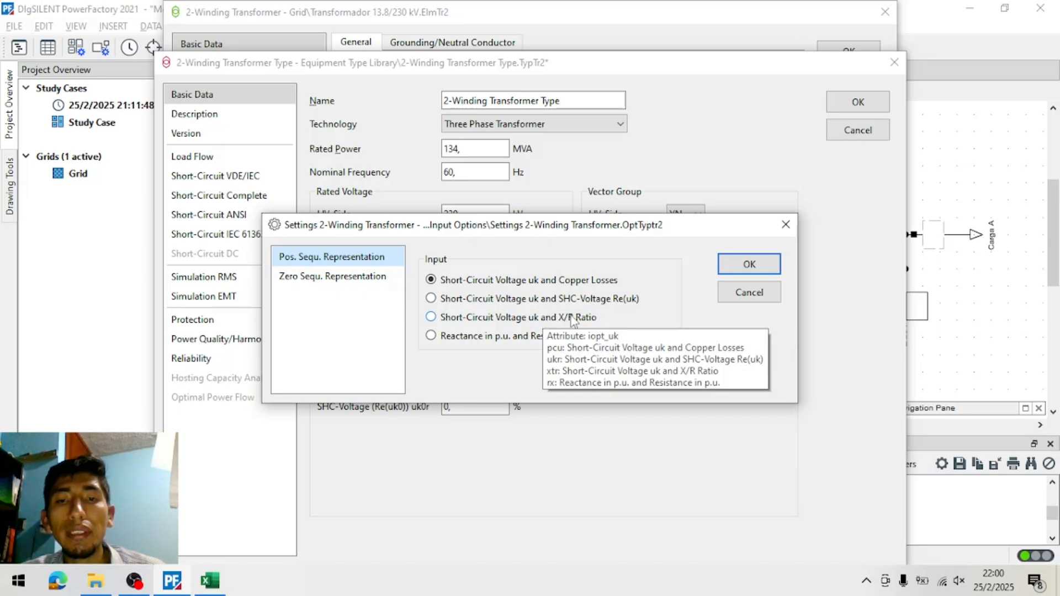
left_click(512, 321)
left_click(513, 338)
left_click(521, 320)
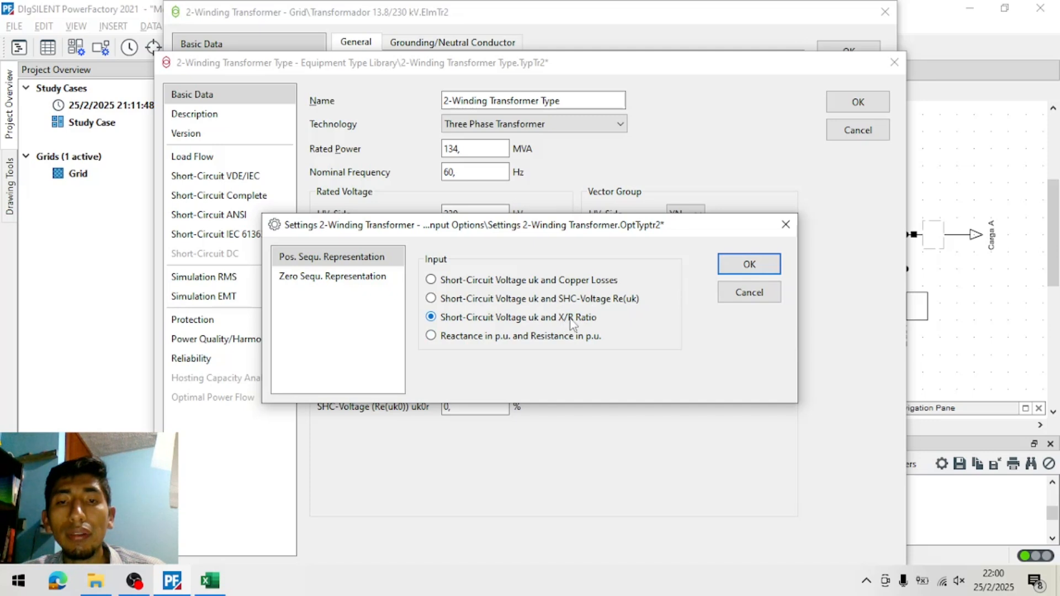
left_click(749, 264)
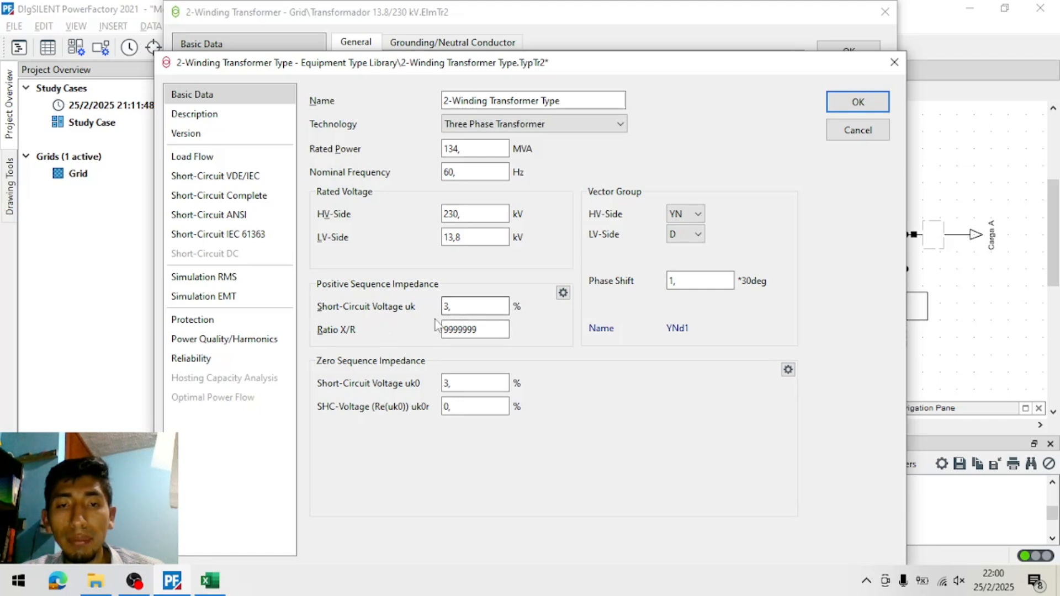
Check the available loss parameters in Excel and restore the positive sequence input to Short-Circuit Voltage uk and Copper Losses
left_click(563, 293)
key("alt+Tab")
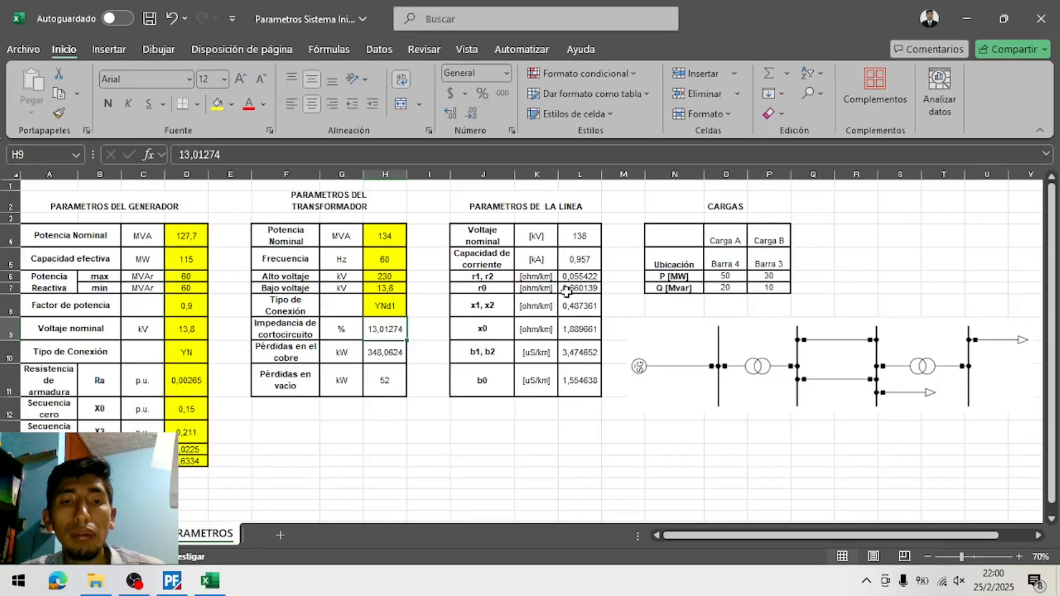
left_click(295, 326)
left_click(297, 352)
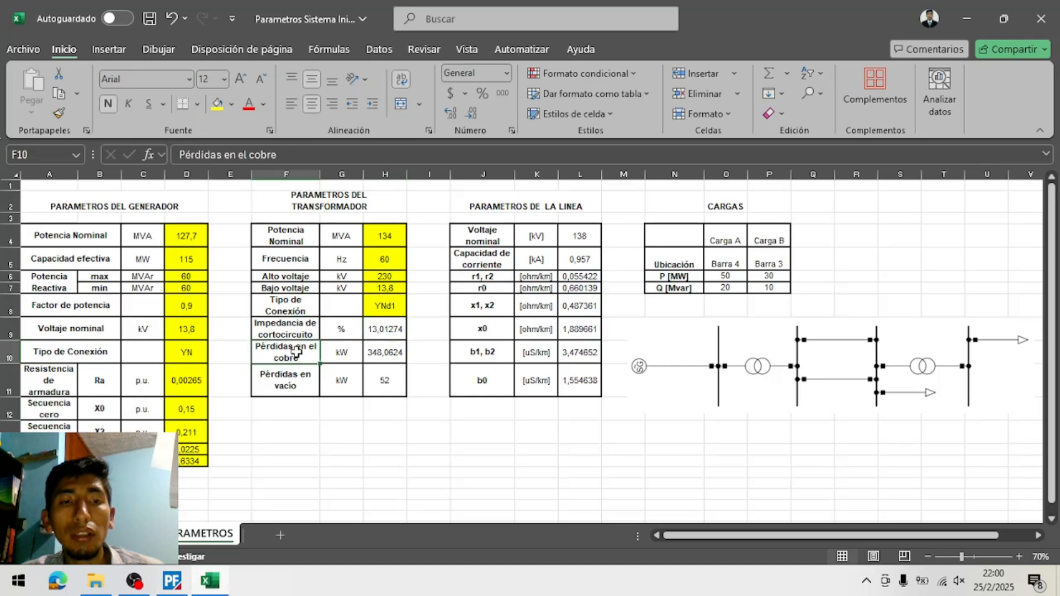
key("alt+Tab")
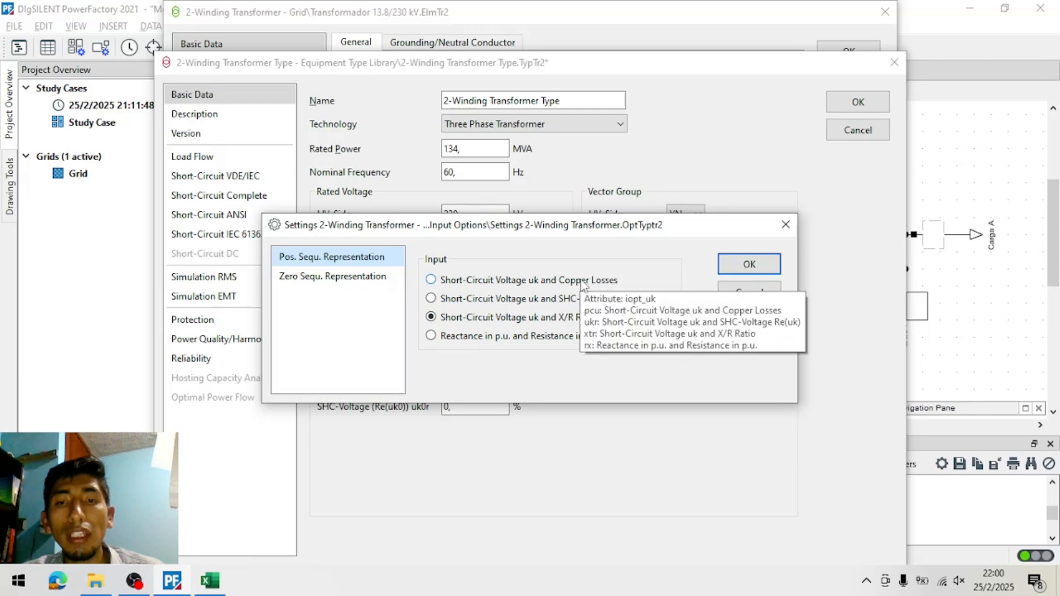
left_click(595, 280)
left_click(748, 264)
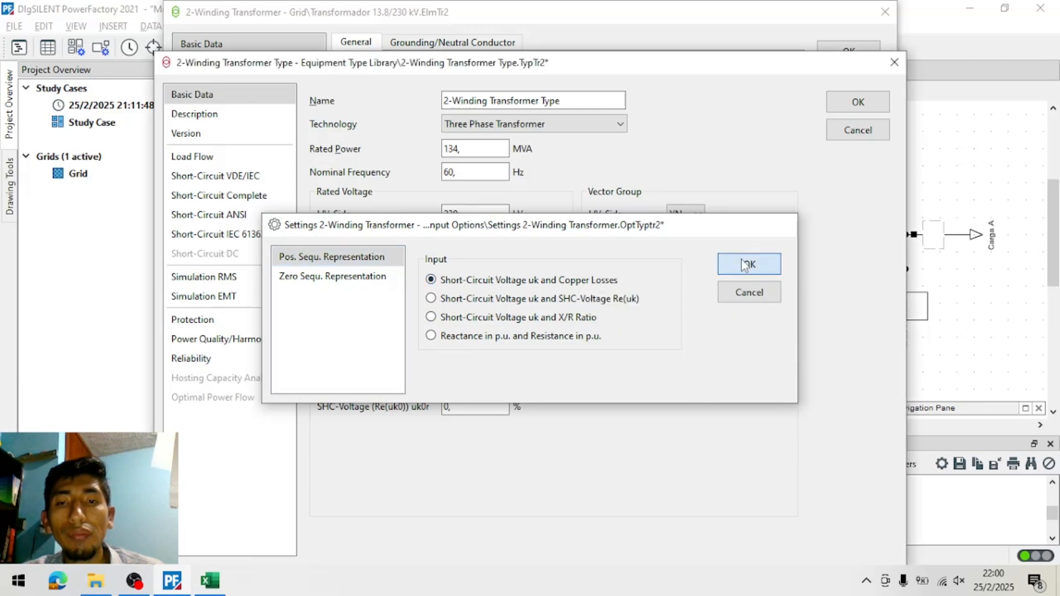
Copy the Impedancia de cortocircuito value 13,01274 % from Excel into the transformer type's positive sequence Short-Circuit Voltage uk
double_click(489, 306)
key("alt+Tab")
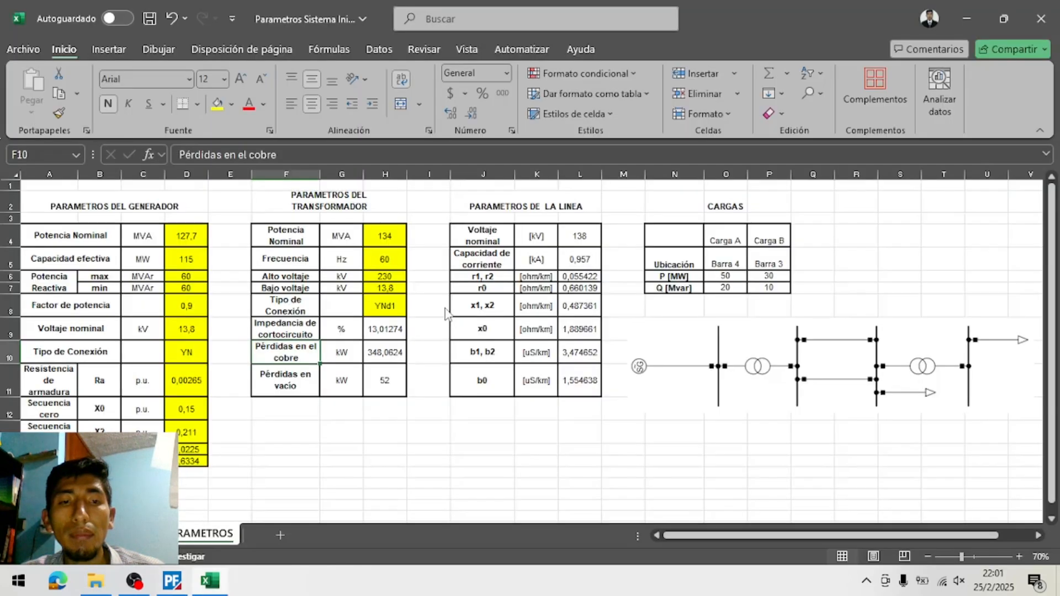
left_click(387, 331)
key("ctrl+c")
key("alt+Tab")
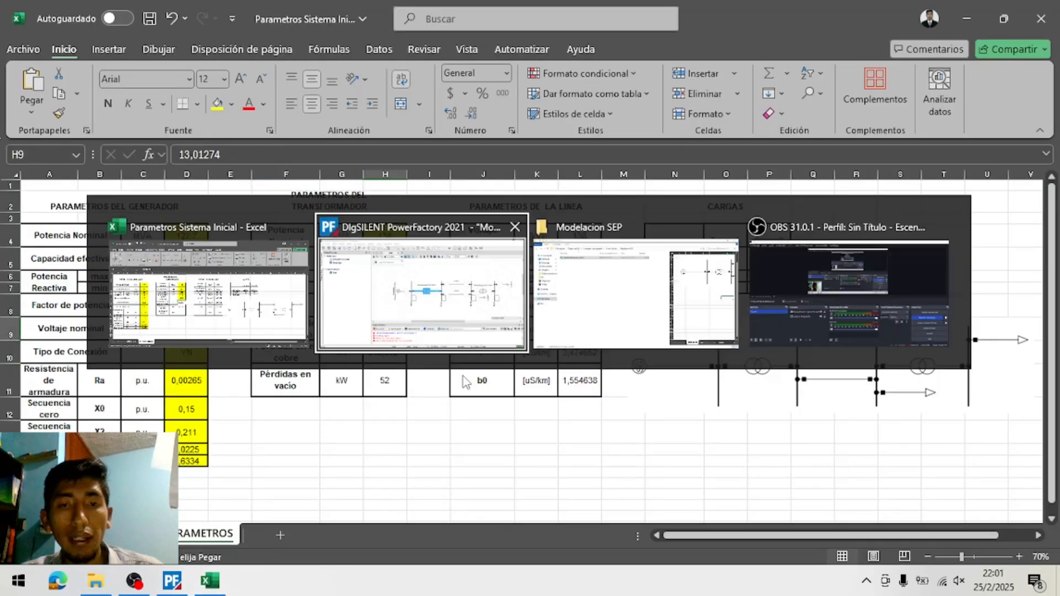
key("ctrl+v")
Copy the Pérdidas en el cobre value 348,0624 kW from Excel into the transformer type's Copper Losses
key("alt+Tab")
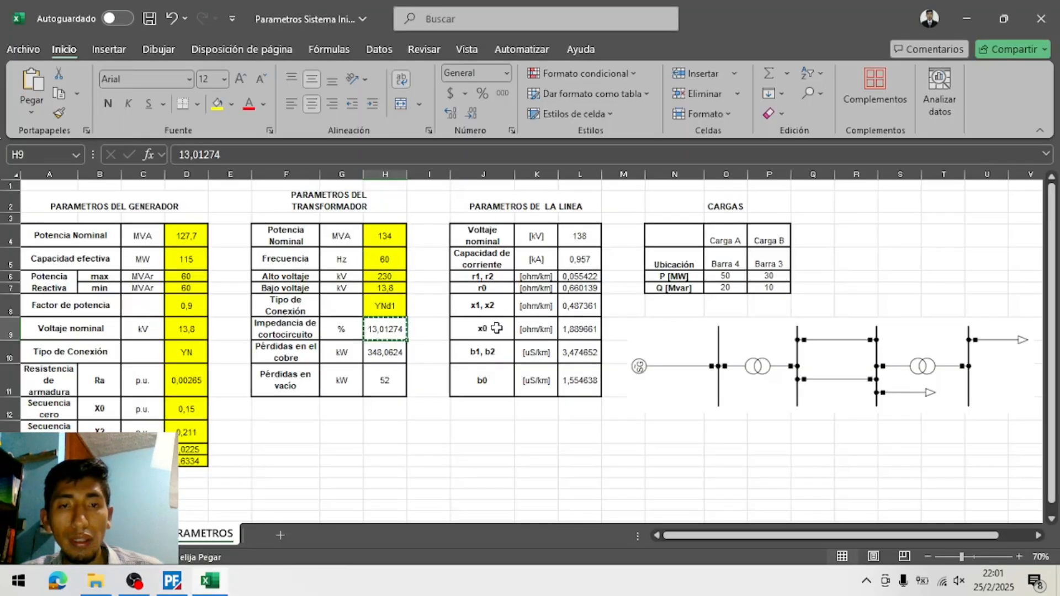
left_click(381, 354)
key("ctrl+c")
key("alt+Tab")
double_click(490, 330)
key("ctrl+v")
Look up the Pérdidas en vacío in Excel and set the type's load flow No Load Losses to 52 kW
key("alt+Tab")
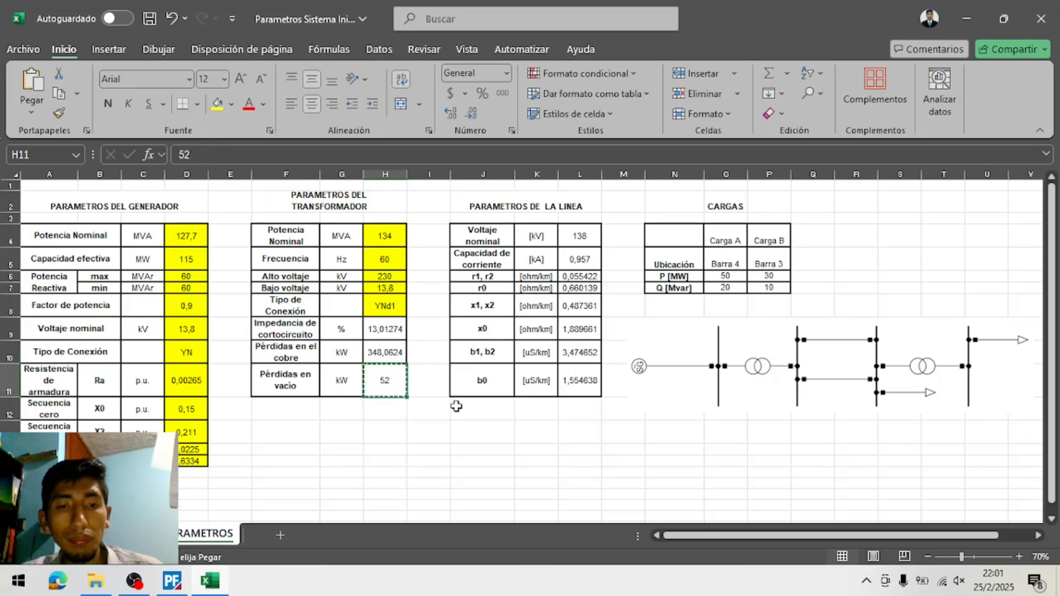
key("alt+Tab")
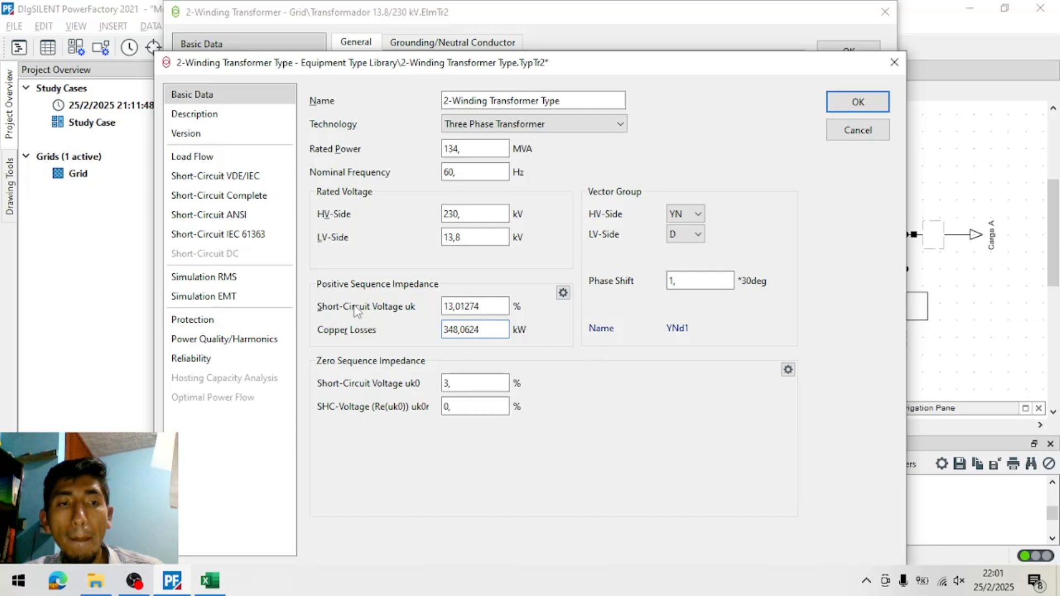
left_click(247, 156)
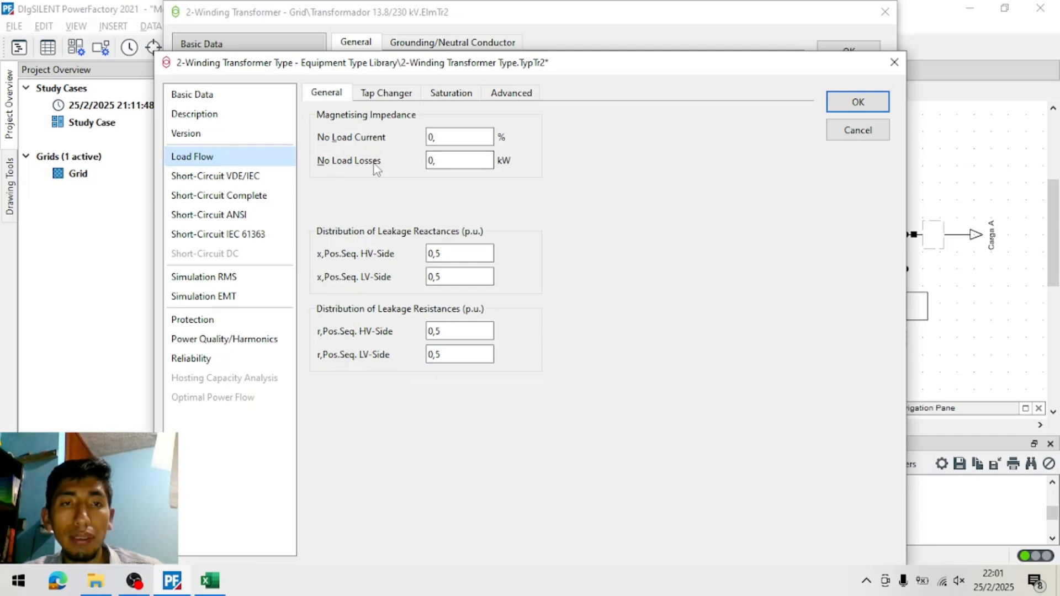
left_click_drag(476, 161, 421, 166)
type("52")
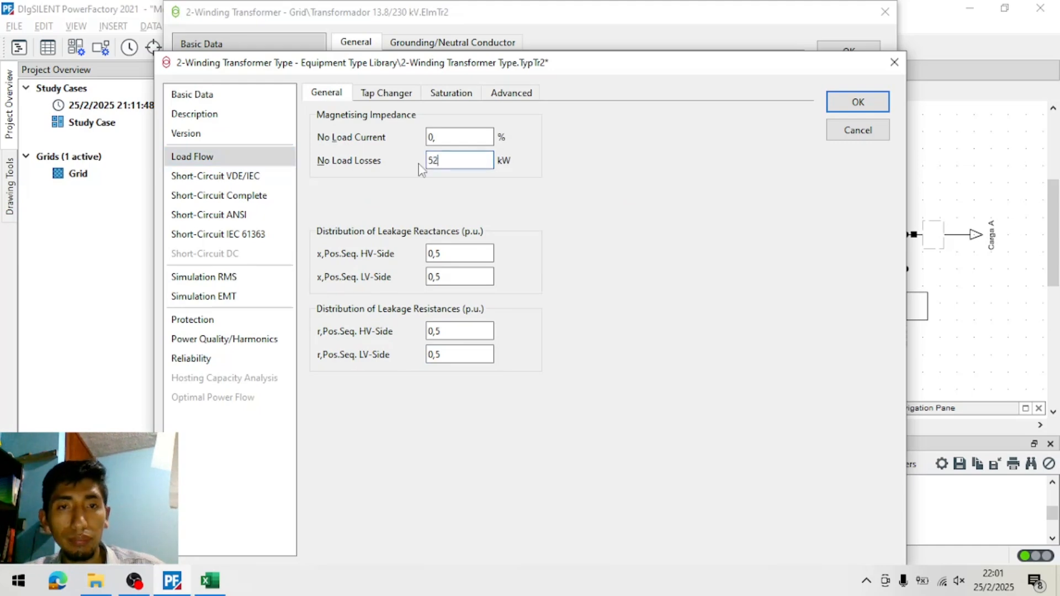
Highlight the short-circuit impedance, copper loss and no-load loss values of the transformer in yellow in Excel and return to PowerFactory
key("alt+Tab")
left_click_drag(387, 331, 389, 387)
left_click(218, 105)
key("alt+Tab")
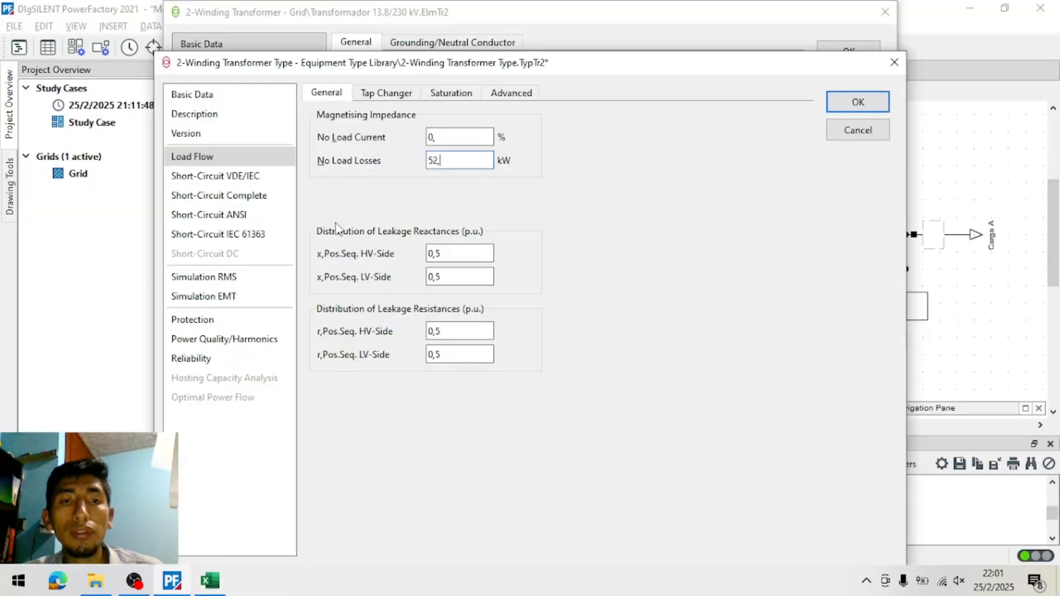
Name the transformer type TRF 13.8/230 kV in its basic data and accept the type
left_click(257, 109)
left_click(257, 92)
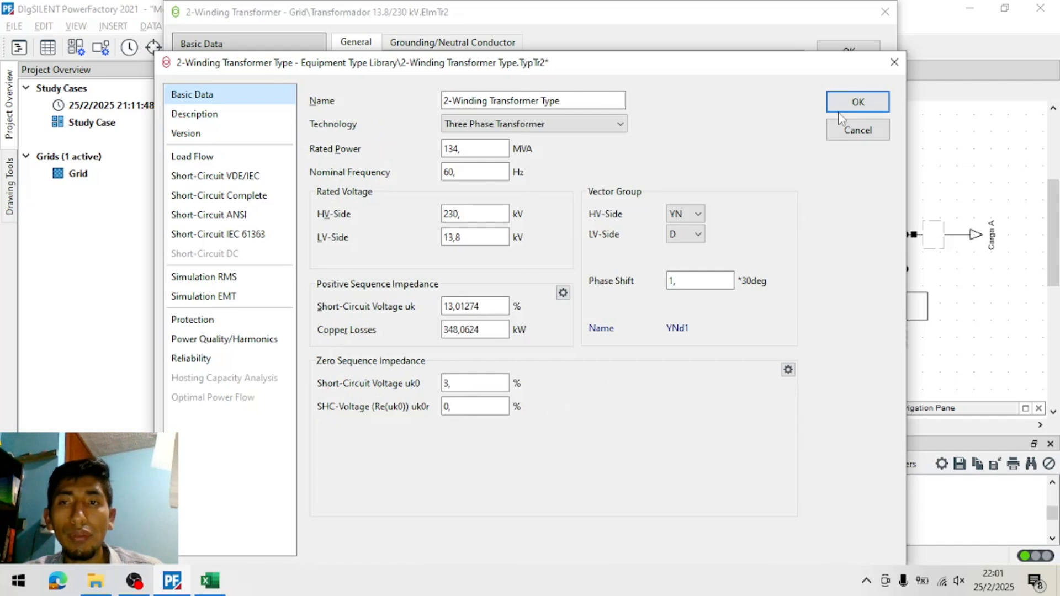
left_click_drag(576, 102, 372, 116)
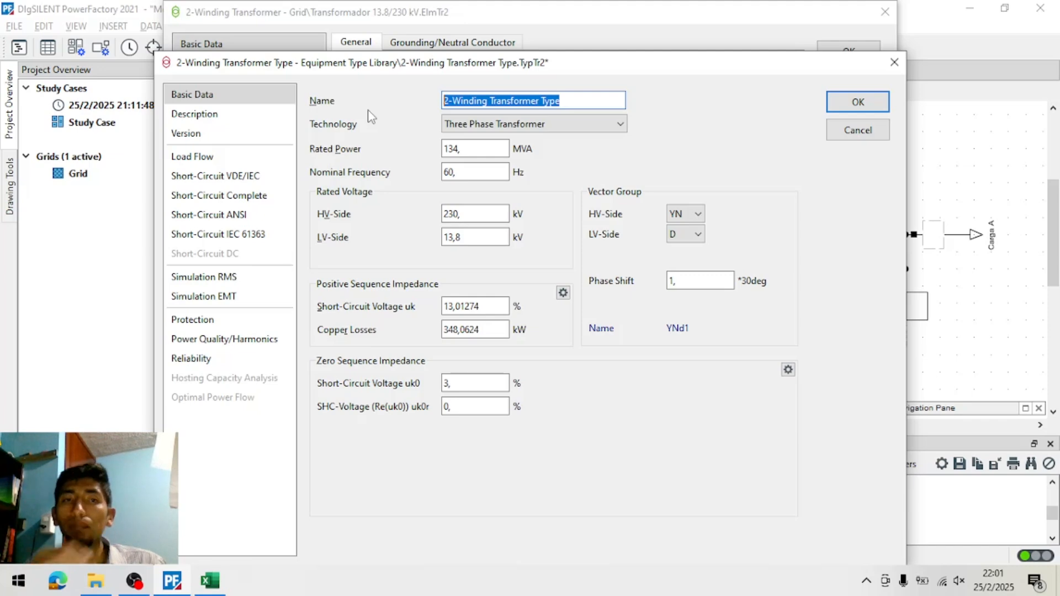
left_click_drag(424, 64, 422, 211)
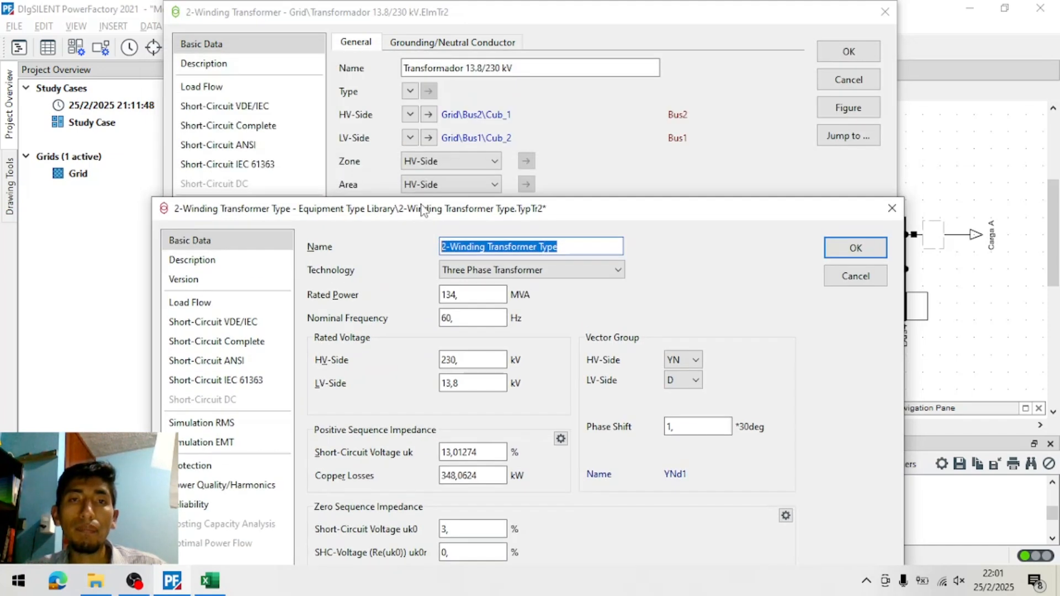
type("T")
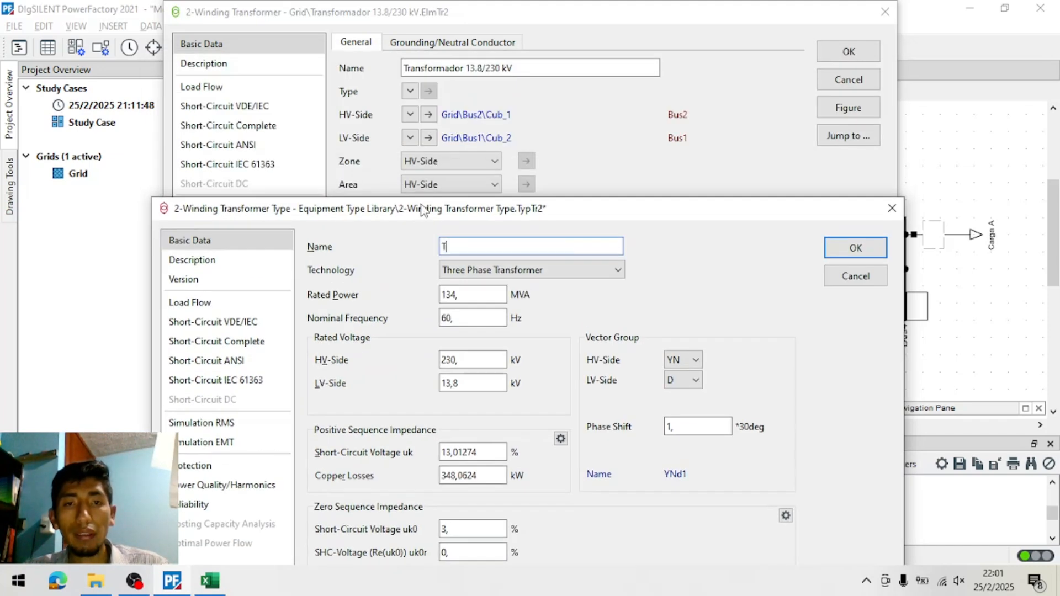
type("RF")
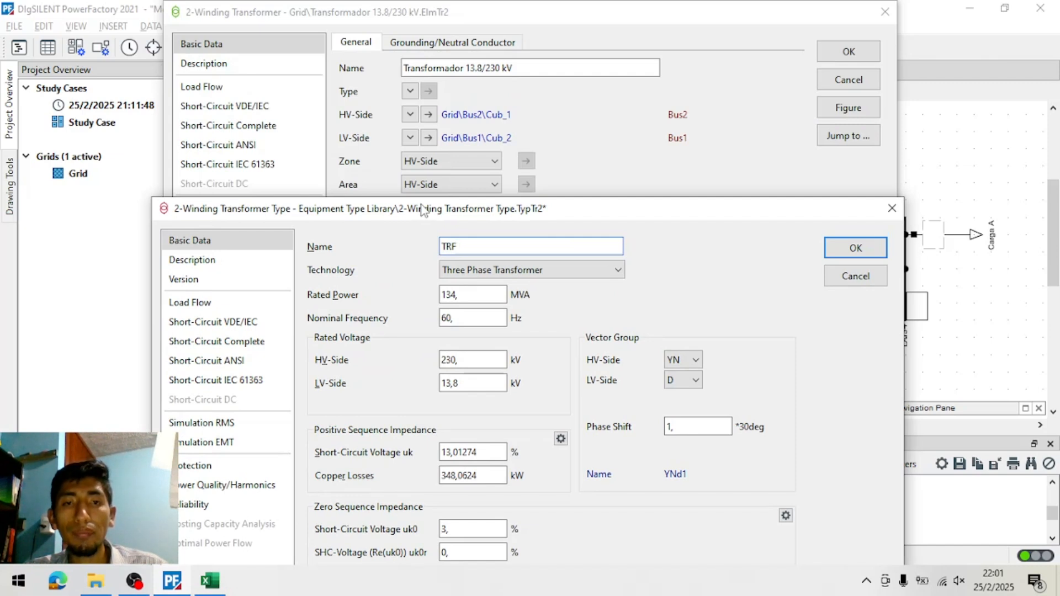
type(" 230/")
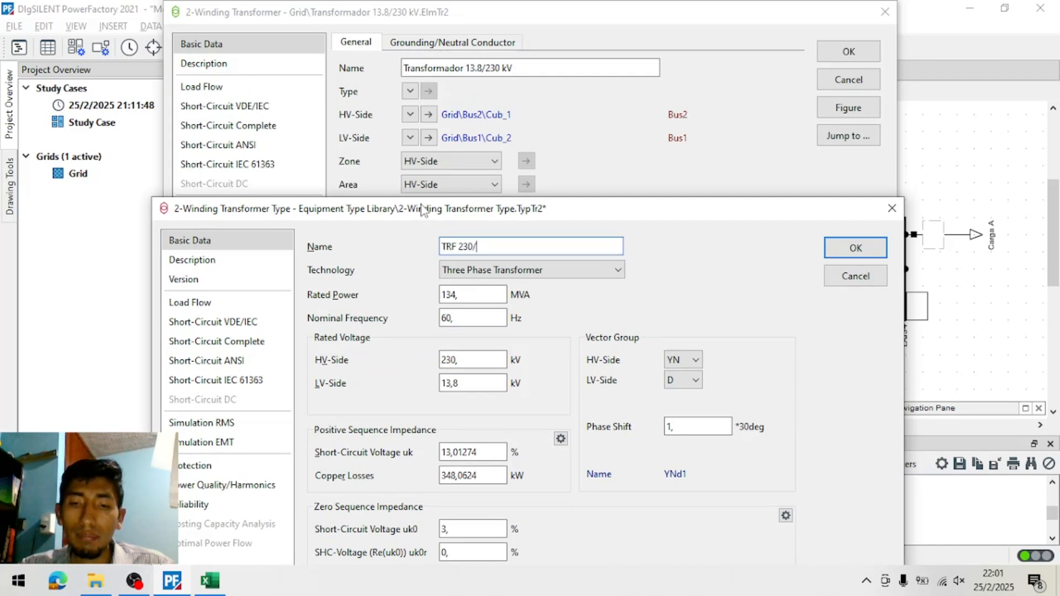
key("BackSpace")
key("BackSpace")
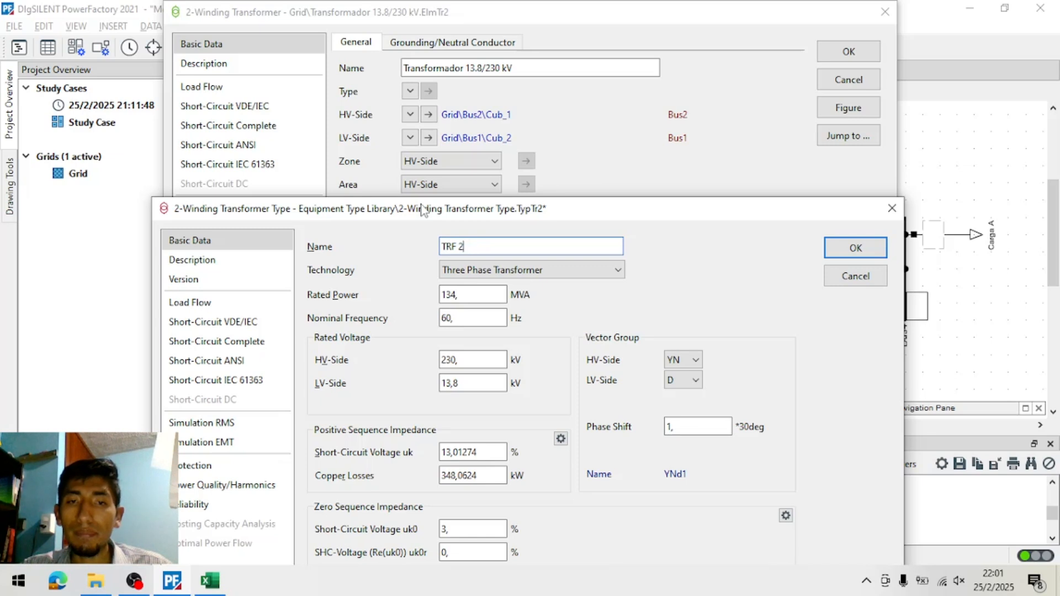
type("13.8")
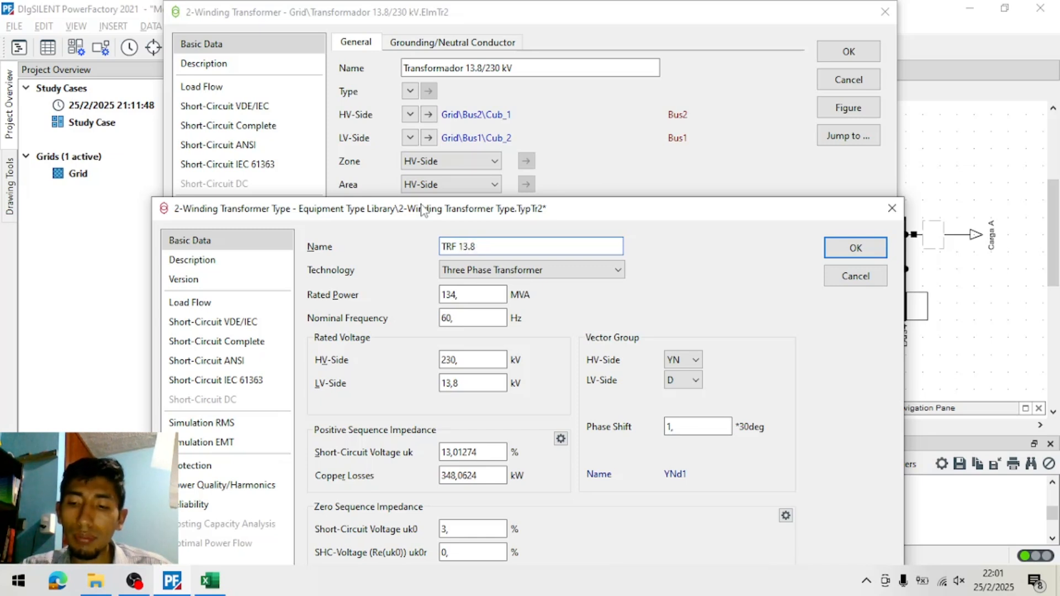
type("/230 kV")
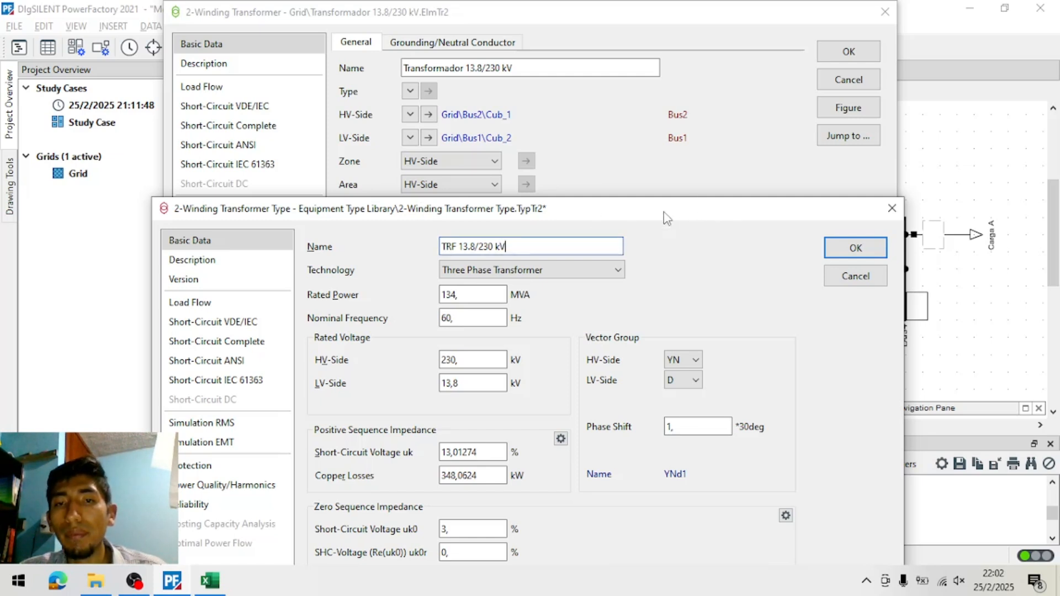
left_click(827, 250)
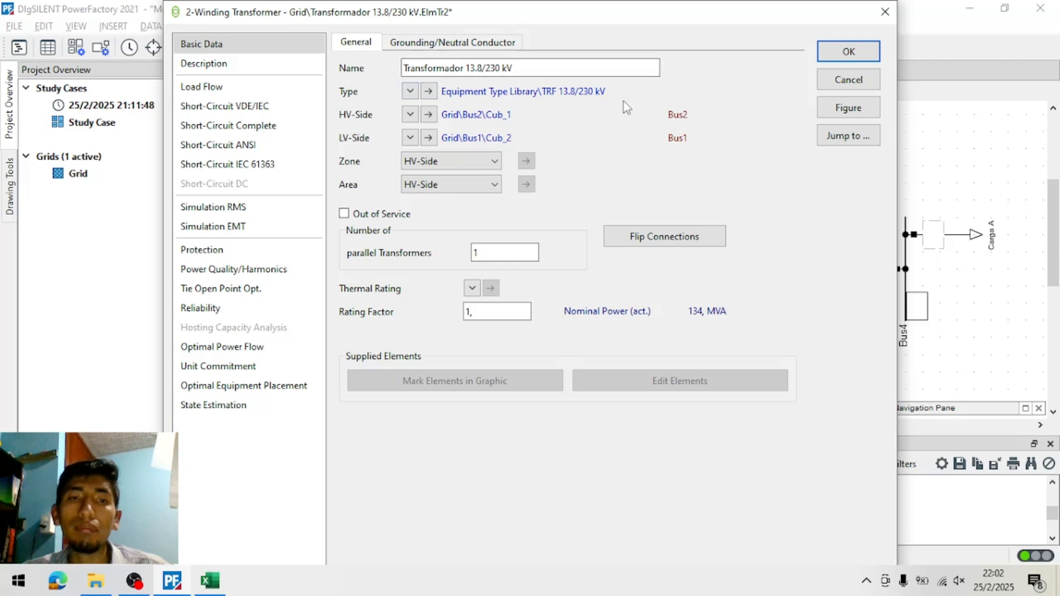
Review the 13.8/230 kV transformer's load flow maximum loading, protection and harmonics settings, returning to its basic data
left_click(264, 88)
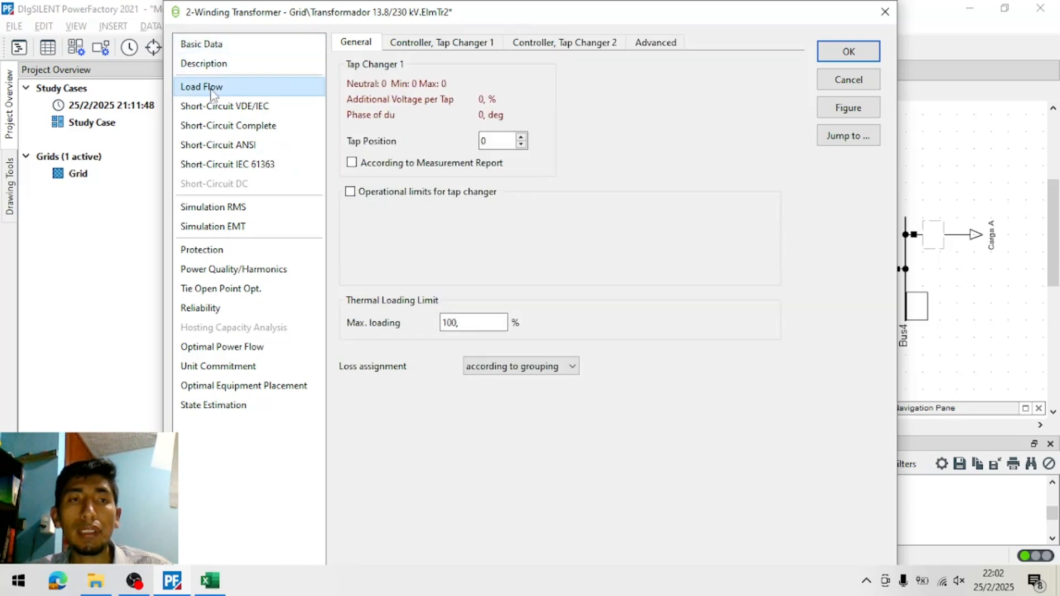
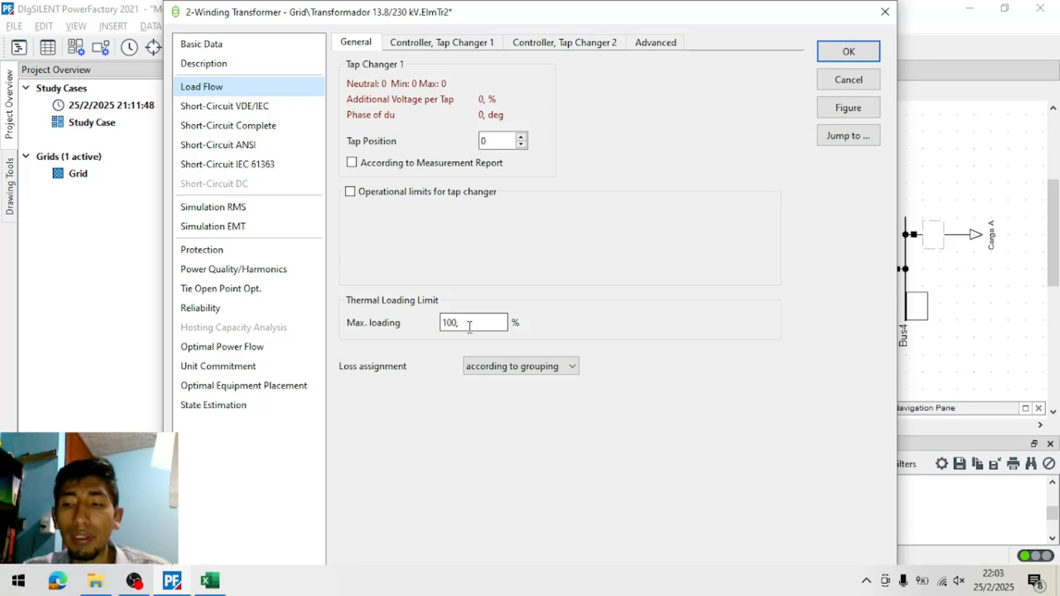
double_click(470, 326)
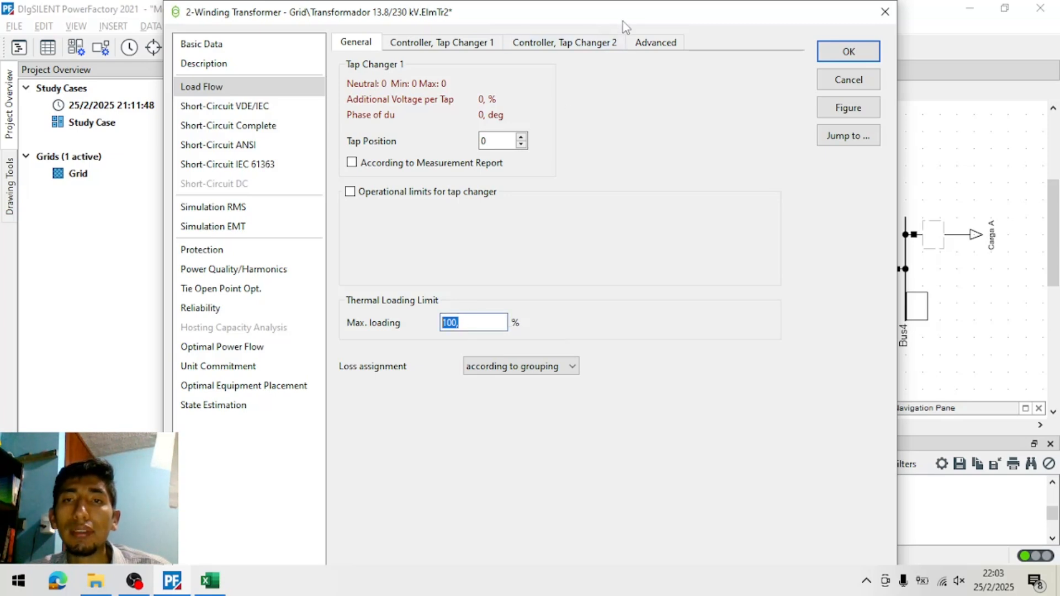
mouse_move(627, 15)
left_mouse_down()
mouse_move(508, 151)
mouse_move(509, 335)
mouse_move(609, 106)
mouse_move(537, 107)
mouse_move(603, 402)
mouse_move(590, 52)
mouse_move(622, 28)
left_mouse_up()
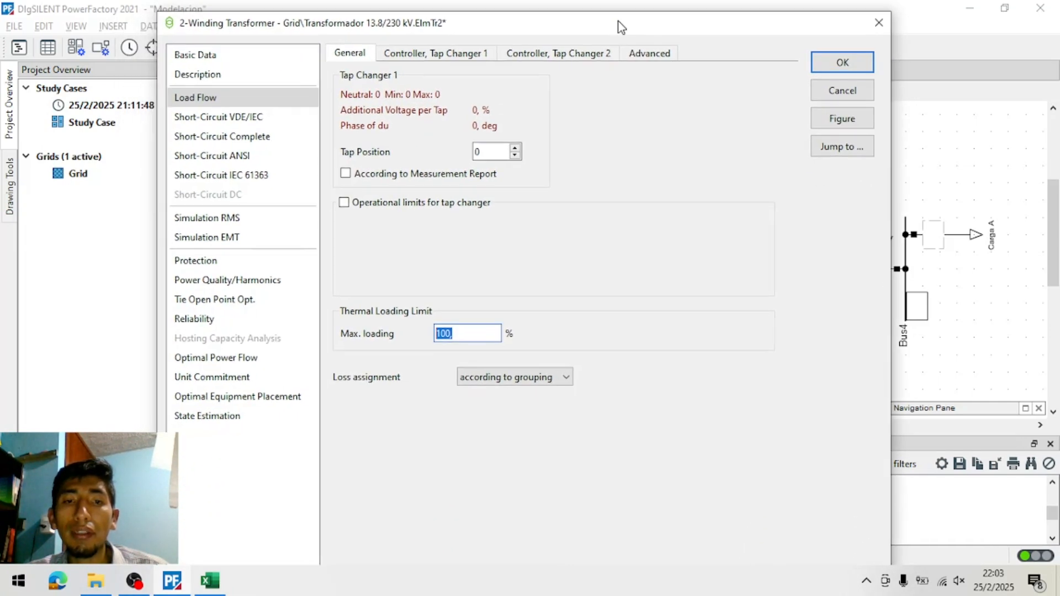
left_click(475, 334)
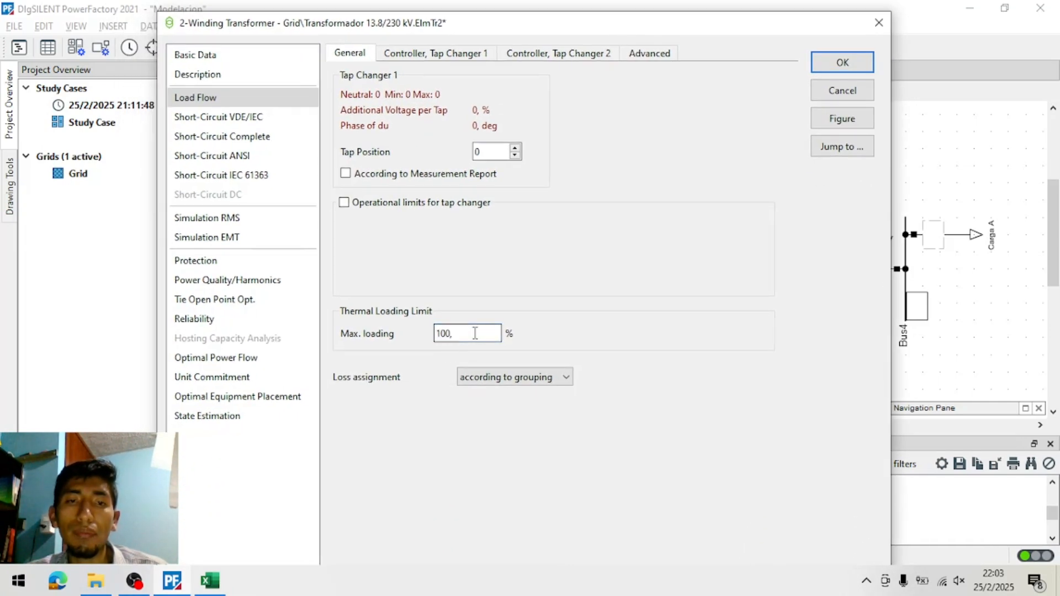
left_click_drag(556, 26, 606, 20)
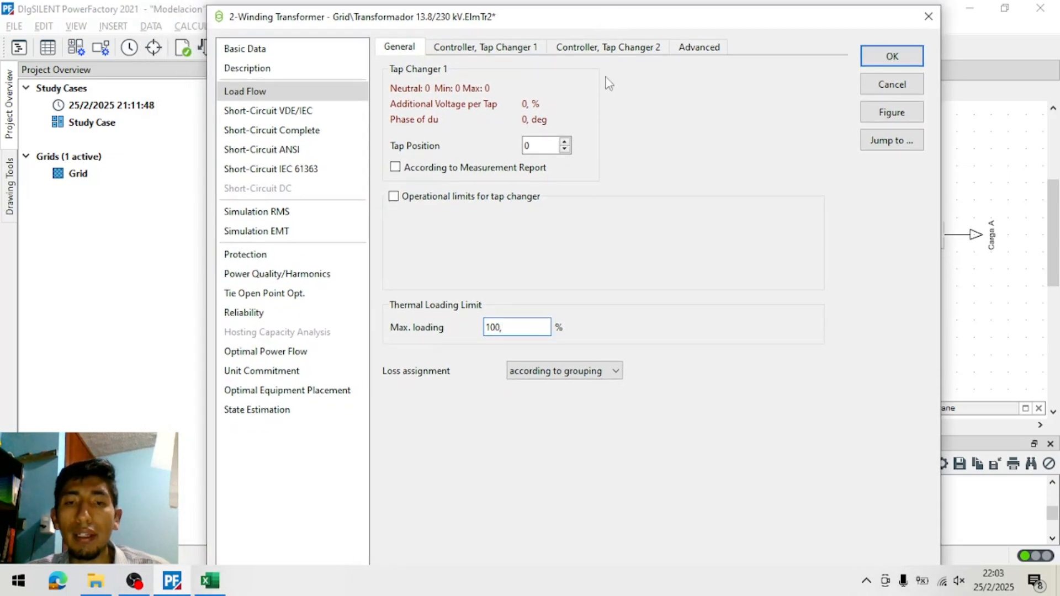
double_click(495, 327)
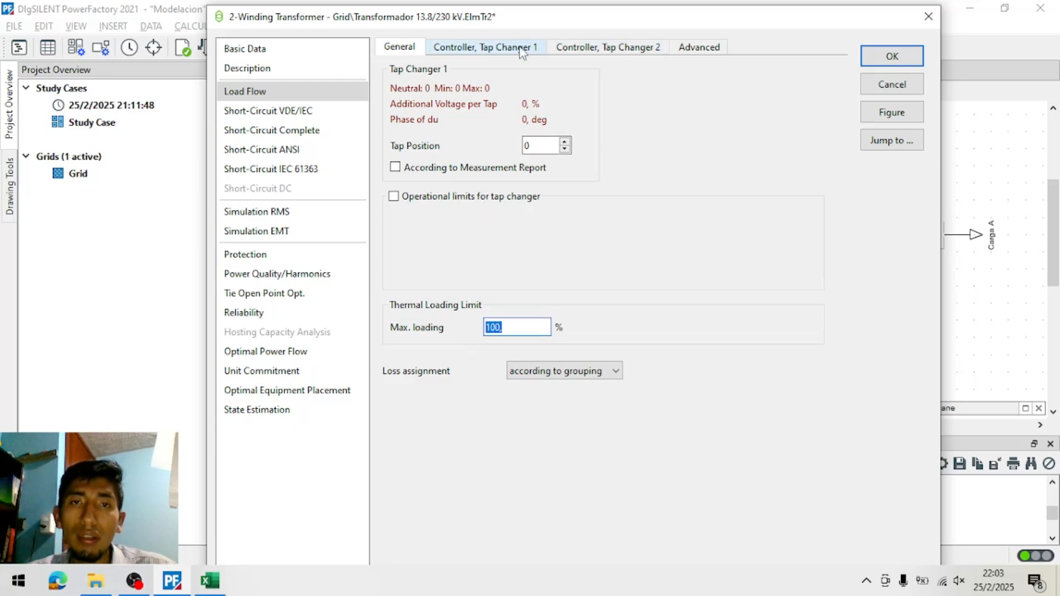
left_click(288, 213)
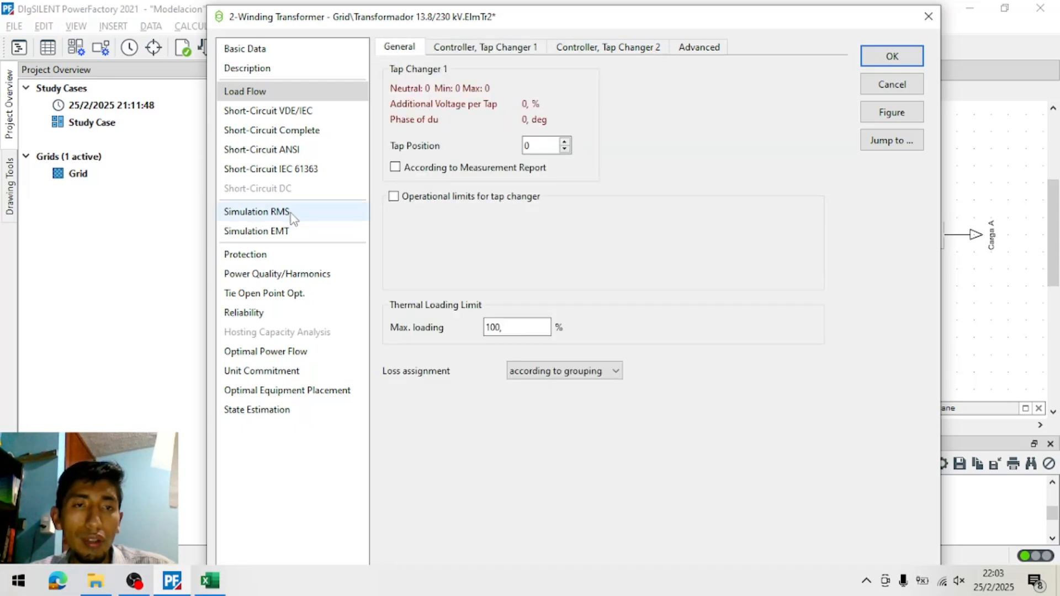
left_click(289, 313)
left_click(313, 258)
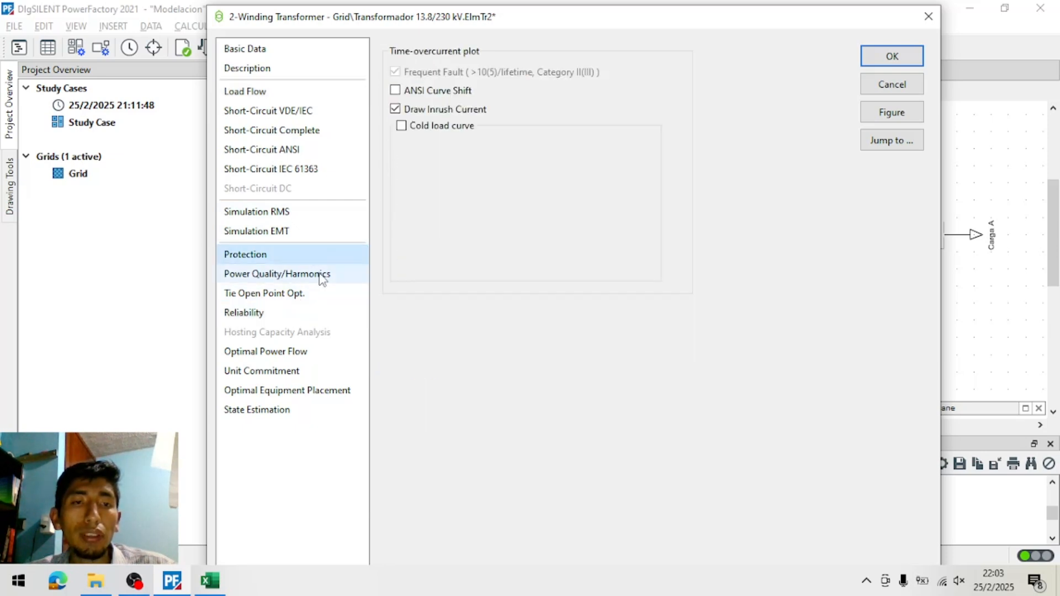
left_click(322, 276)
left_click(266, 50)
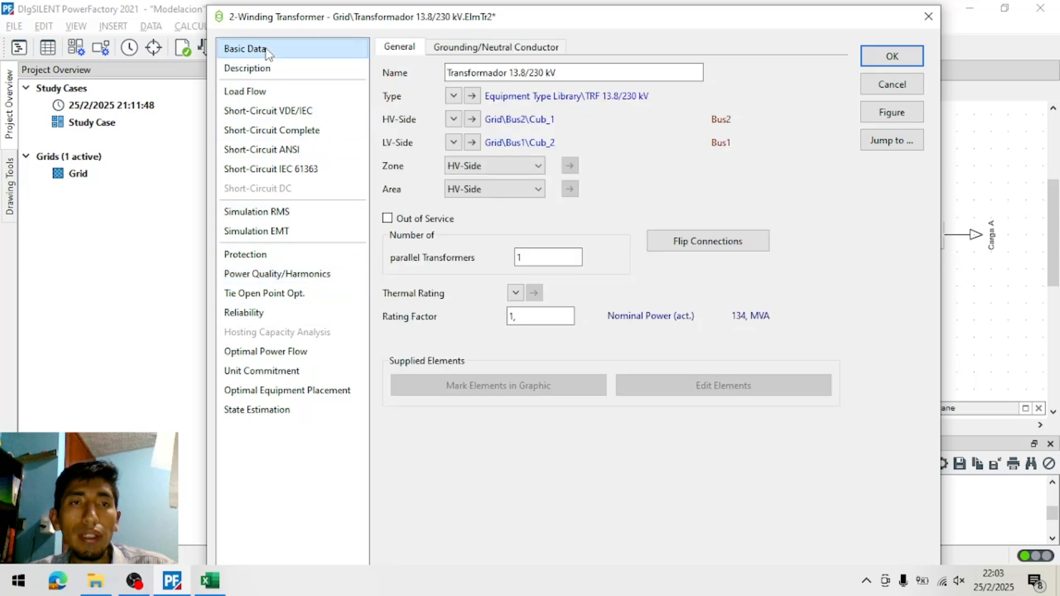
Check the short-circuit impedance and loss values of the transformer in Excel, return to PowerFactory and accept the 13.8/230 kV transformer
key("alt+Tab")
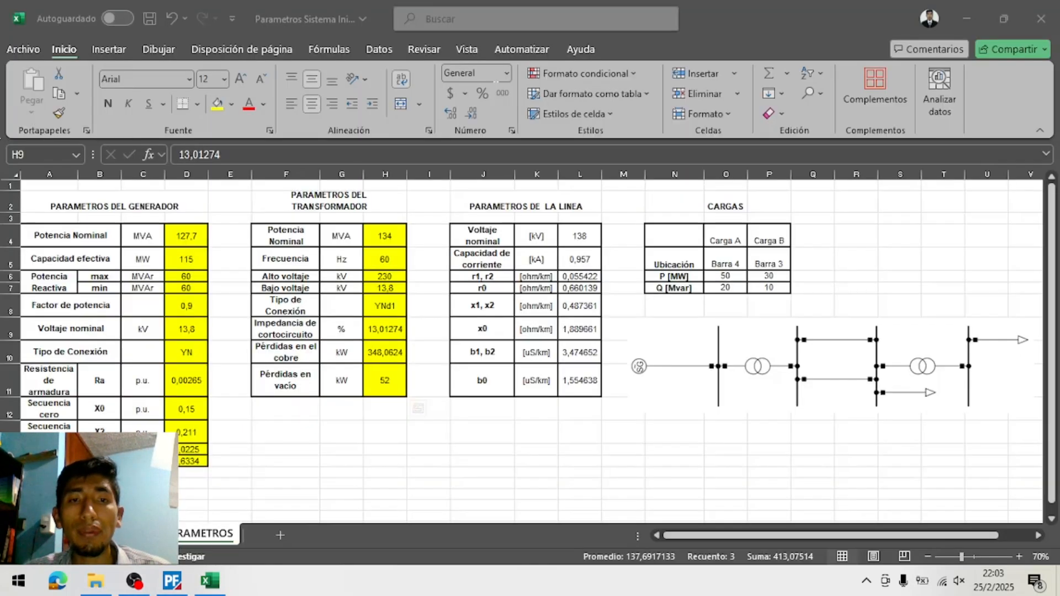
left_click_drag(384, 330, 385, 381)
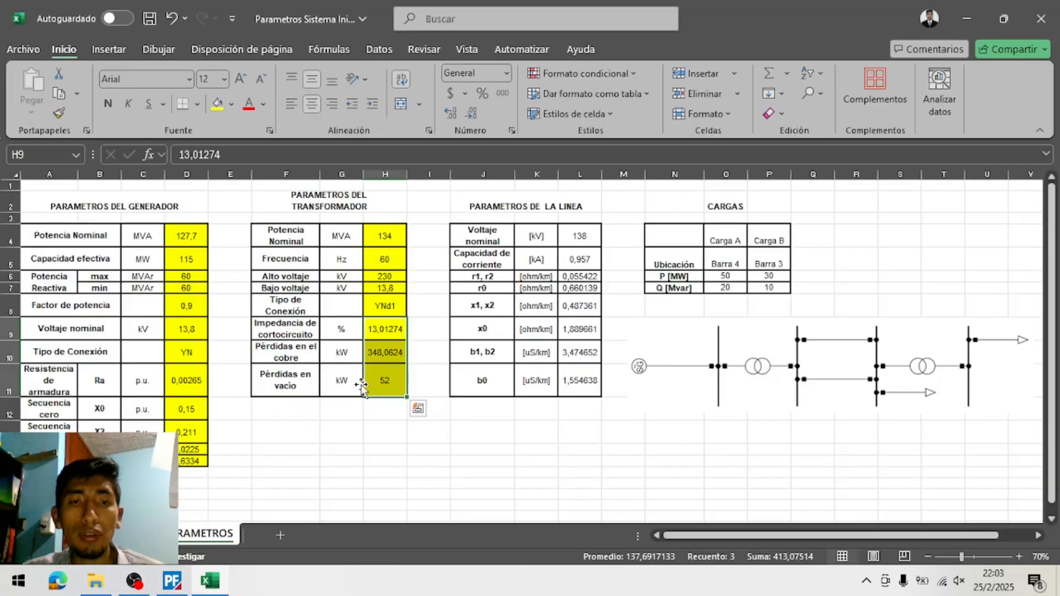
key("alt+Tab")
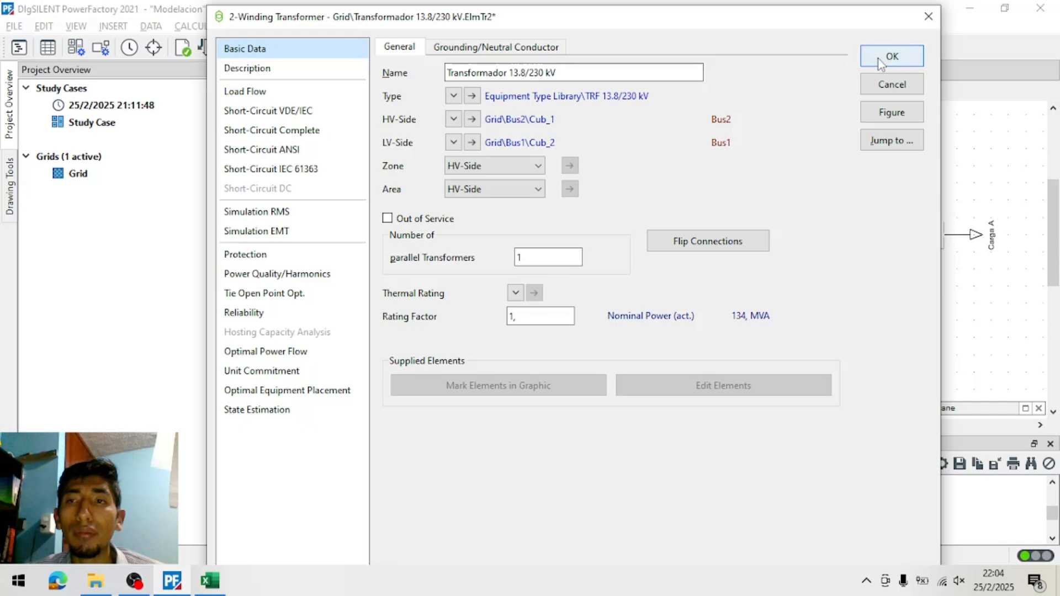
left_click(913, 56)
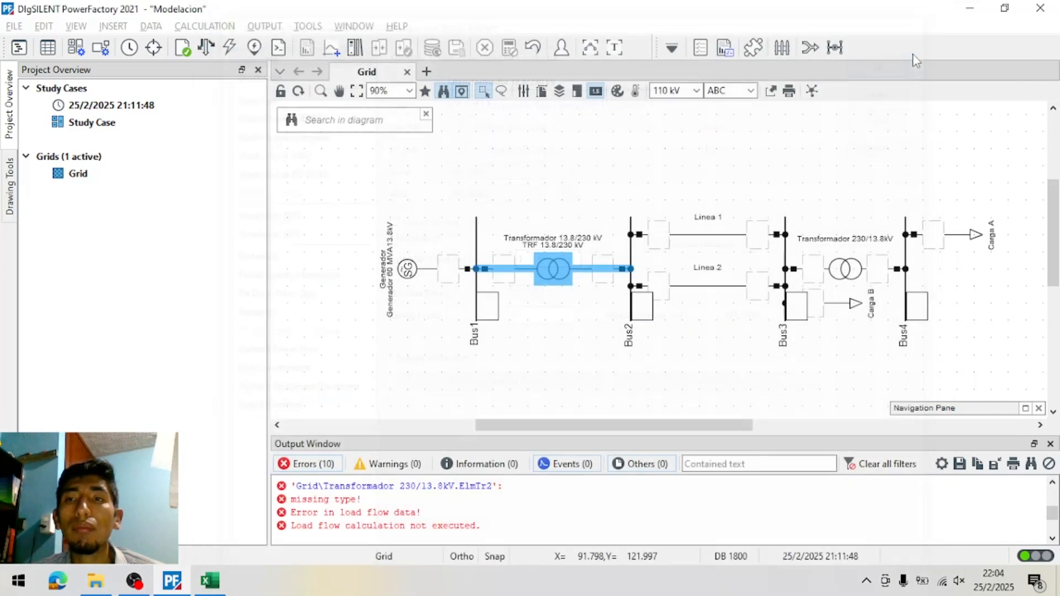
Assign the existing project type TRF 13.8/230 kV to the transformer between Bus3 and Bus4
double_click(846, 271)
left_click(411, 91)
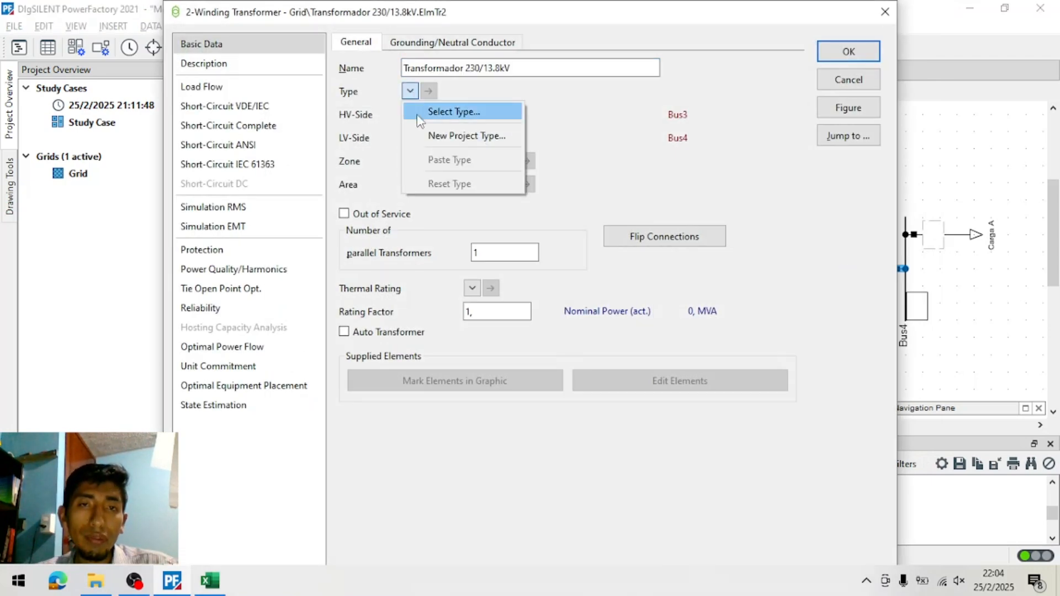
left_click(419, 117)
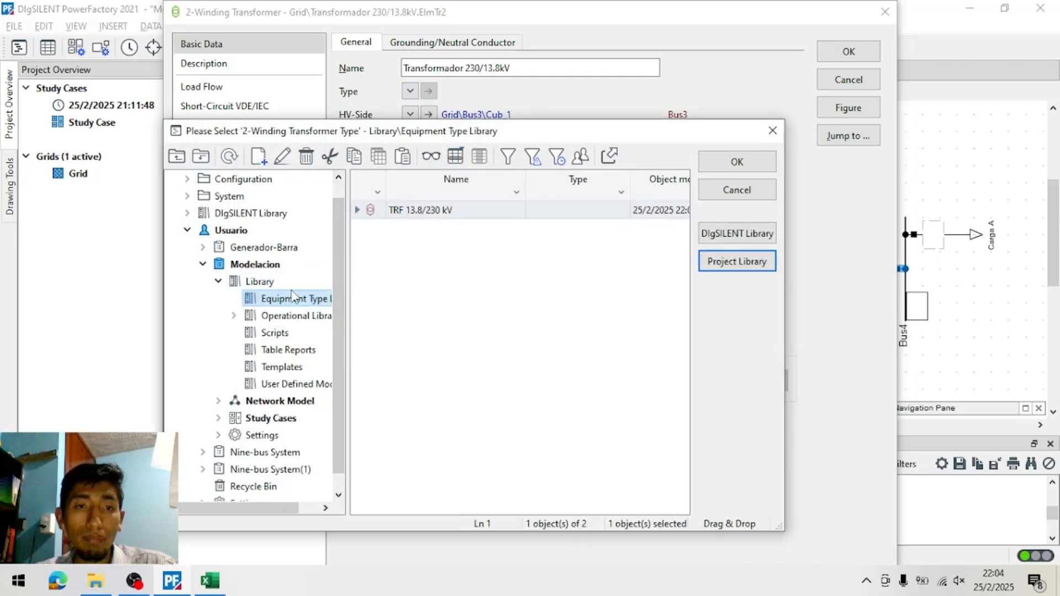
left_click_drag(343, 262, 423, 264)
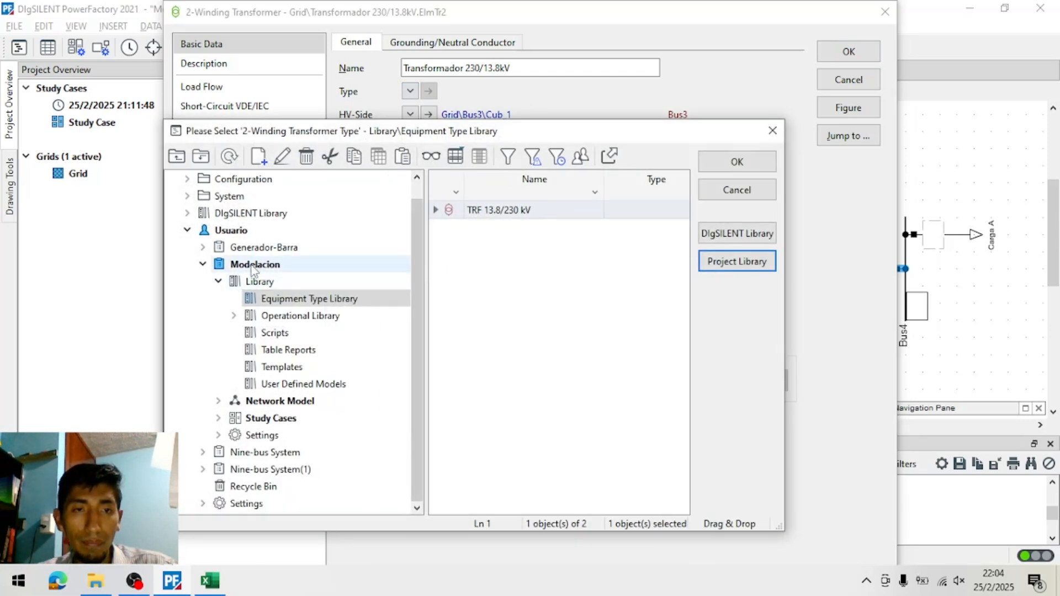
left_click(452, 213)
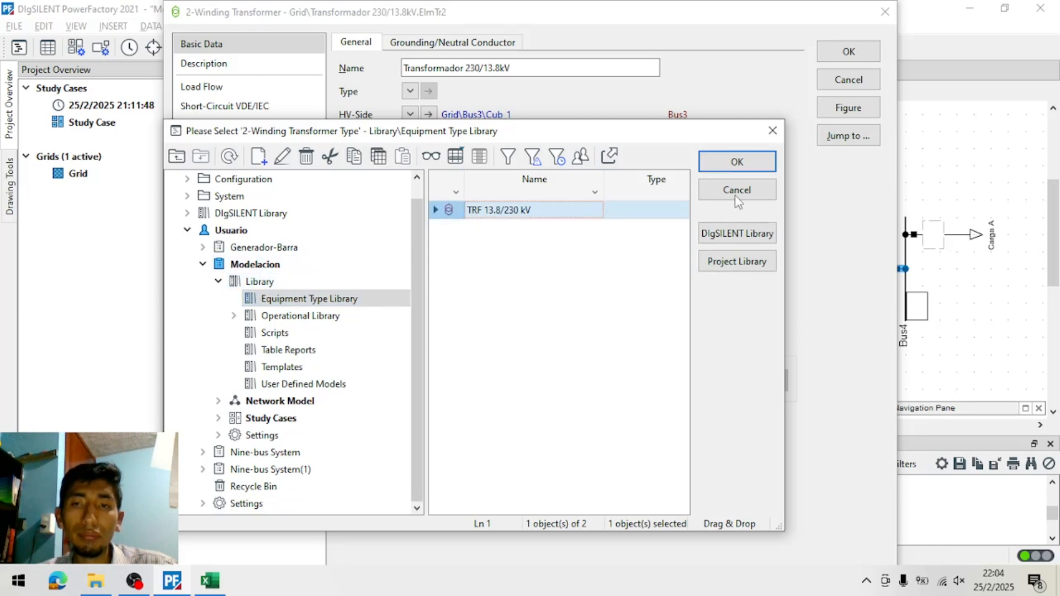
left_click(715, 167)
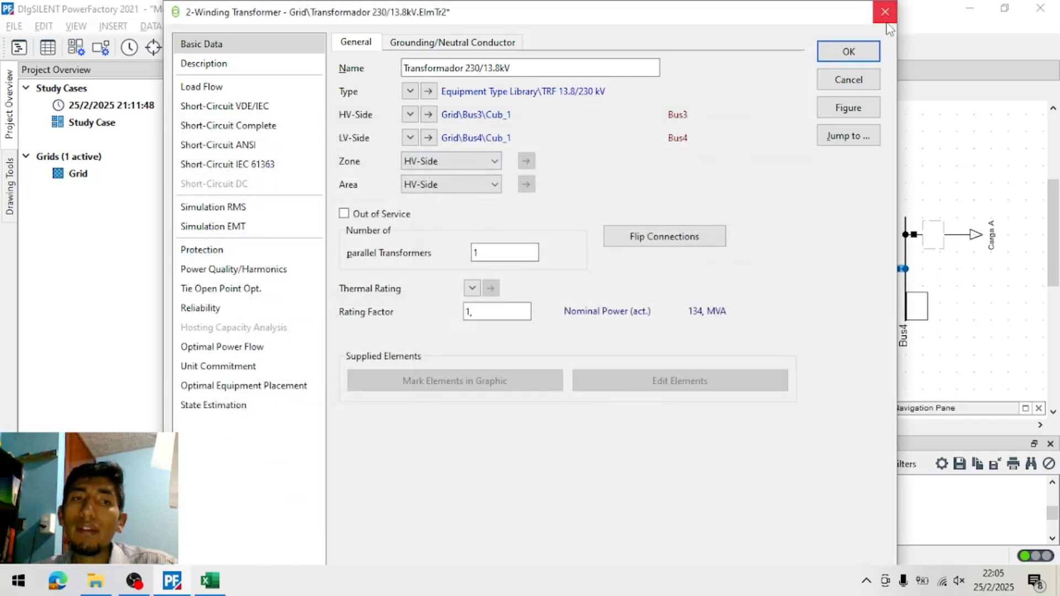
Review the 230/13.8 kV transformer's load flow settings and open its type's RMS simulation tap changer settings
left_click(237, 87)
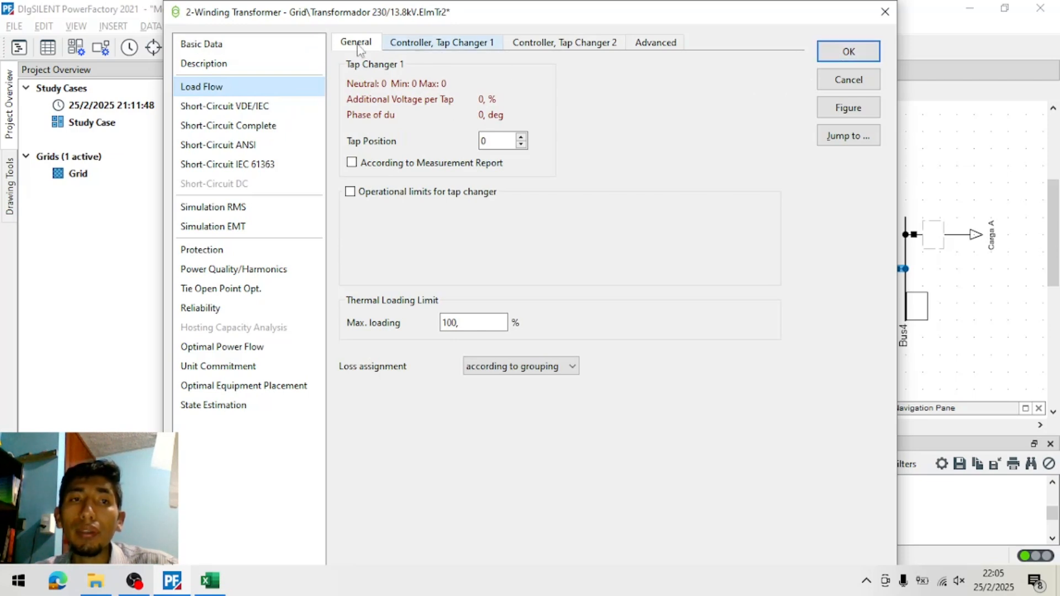
left_click(279, 49)
left_click(443, 91)
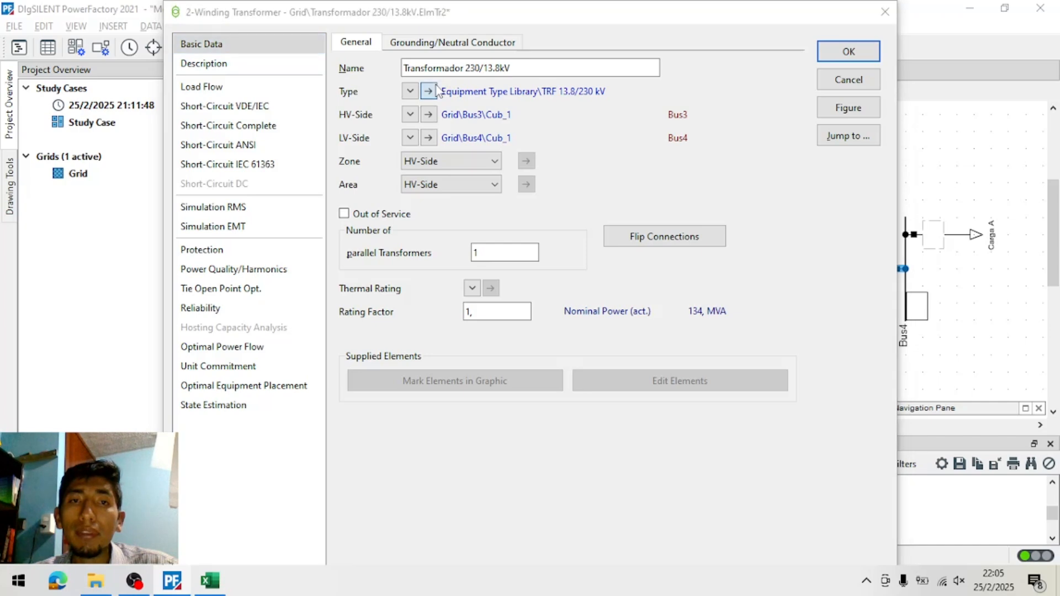
left_click(258, 283)
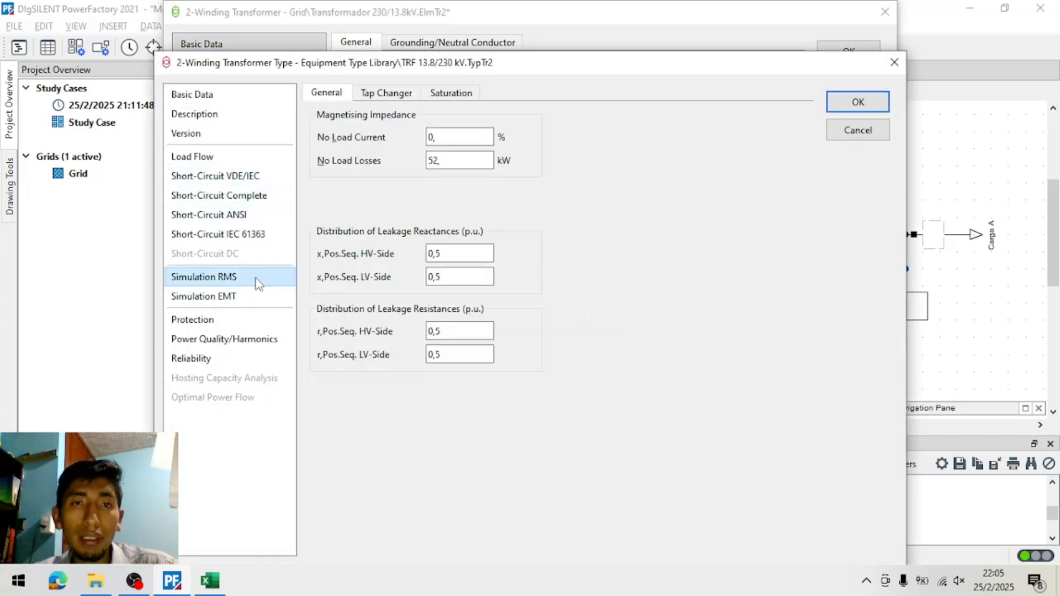
left_click(382, 93)
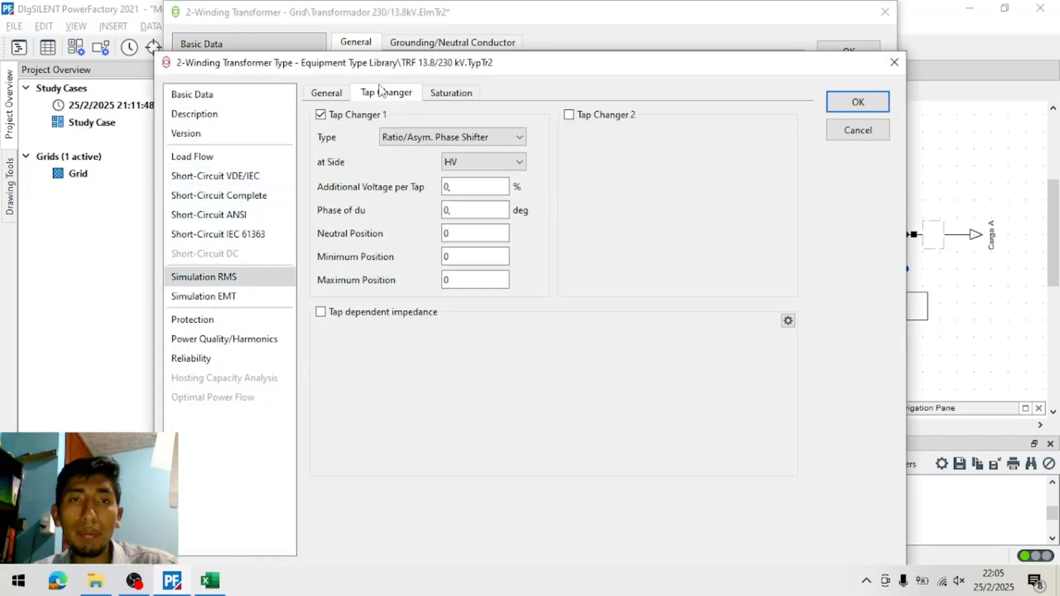
Try an additional voltage per tap of 20 %, minimum position -2 and maximum position 2 for Tap Changer 1
left_click(461, 188)
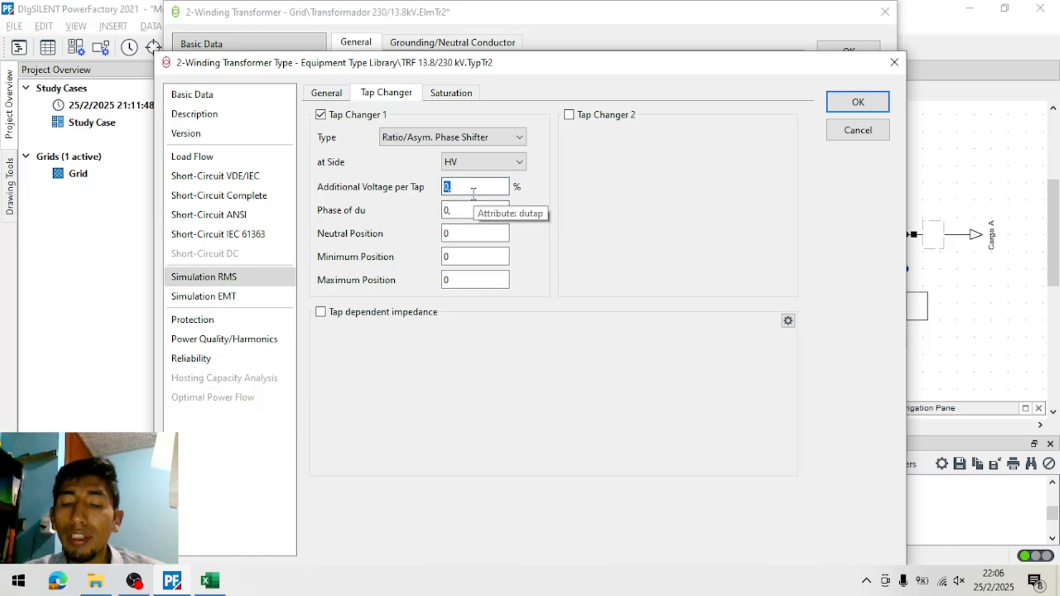
key("Tab")
key("Tab")
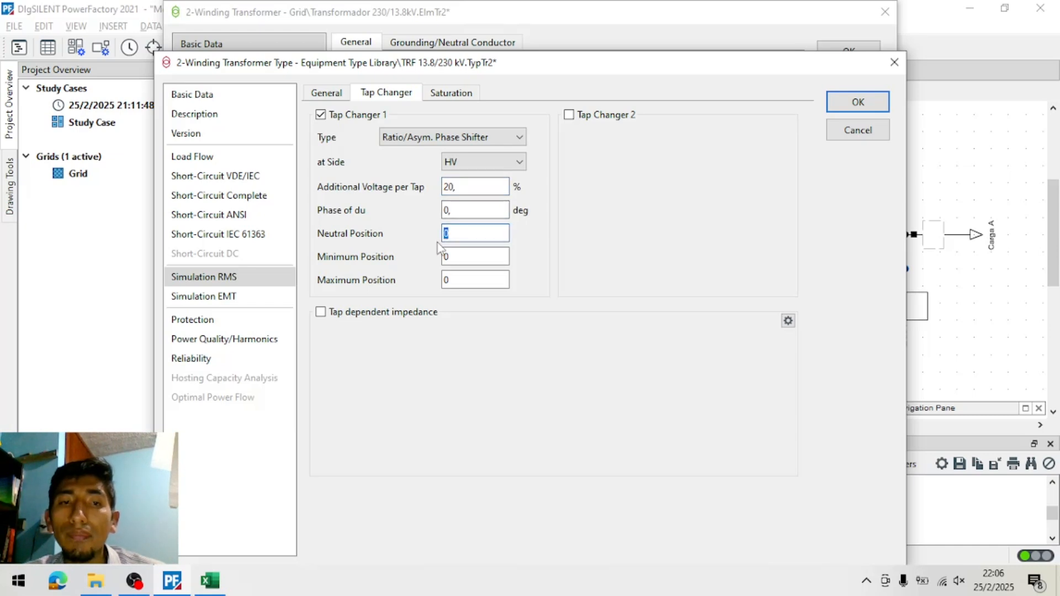
left_click(440, 257)
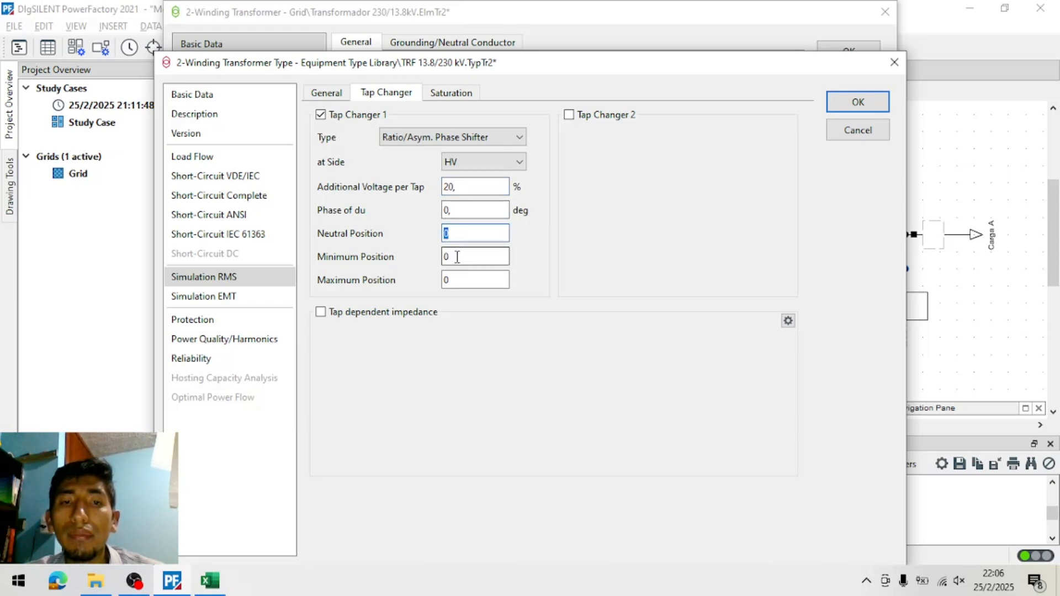
key("BackSpace")
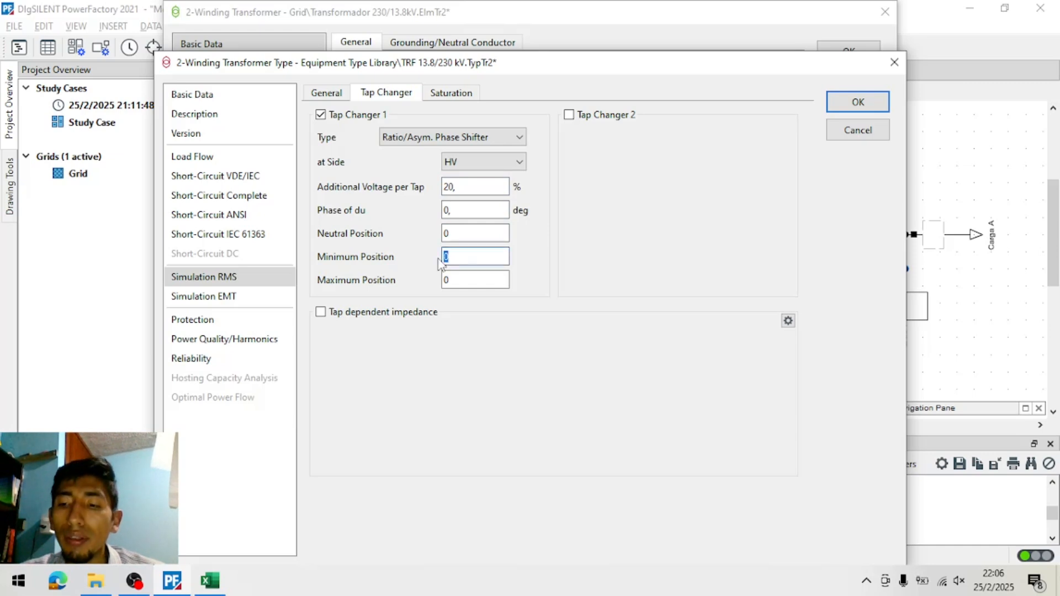
left_click(474, 280)
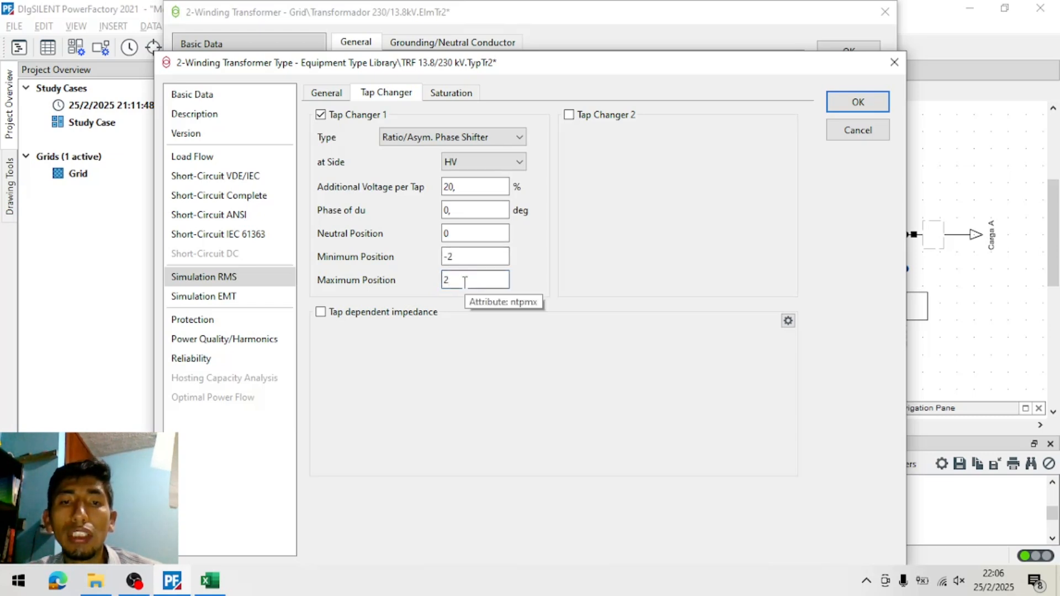
Reset Tap Changer 1's maximum position, minimum position and additional voltage per tap to 0
left_click_drag(455, 281, 402, 271)
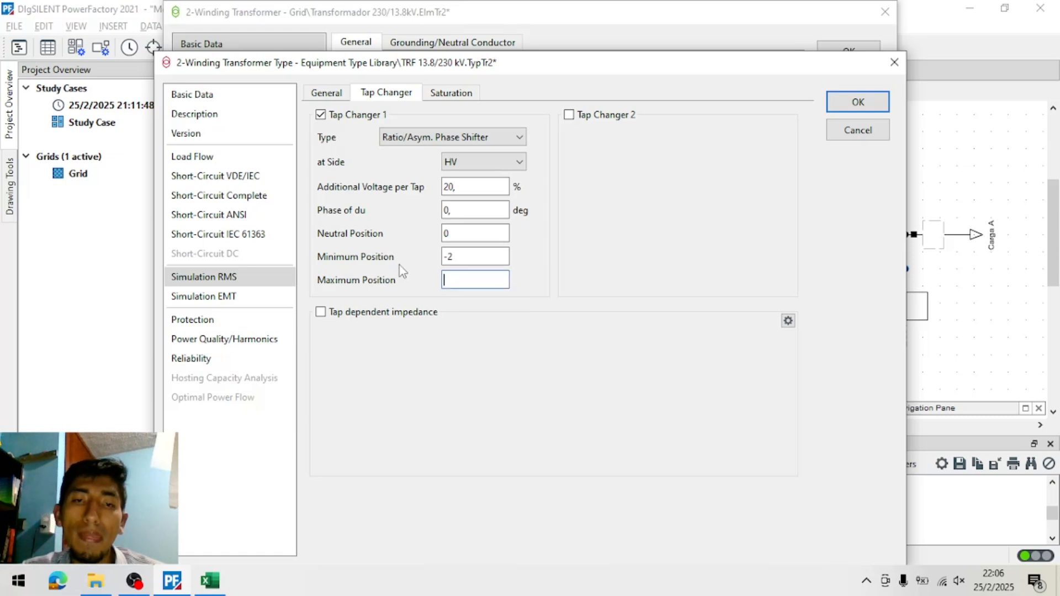
left_click_drag(469, 256, 397, 265)
type("0")
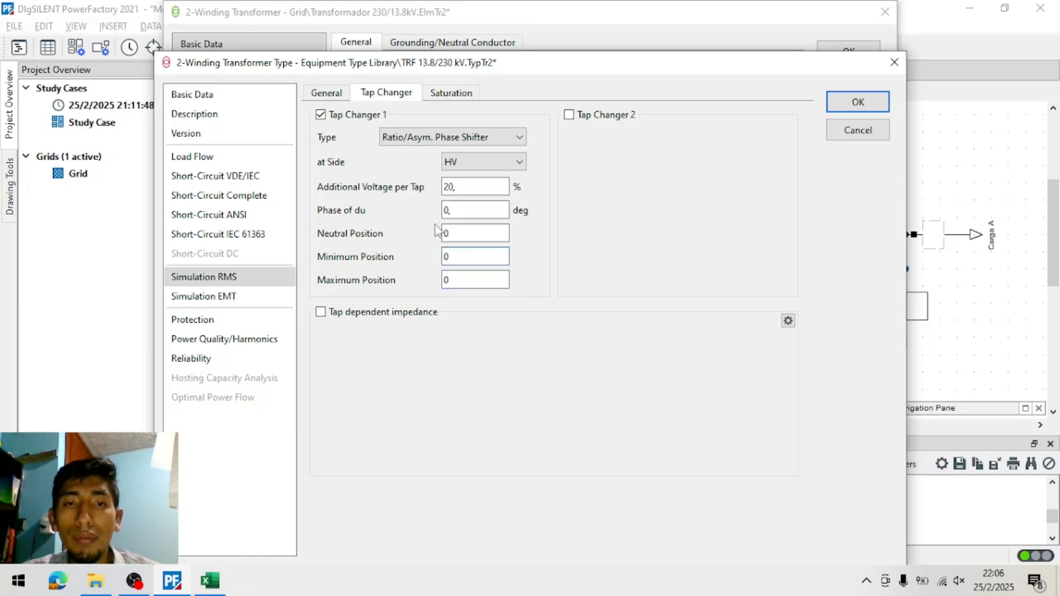
left_click_drag(471, 188, 430, 186)
type("0")
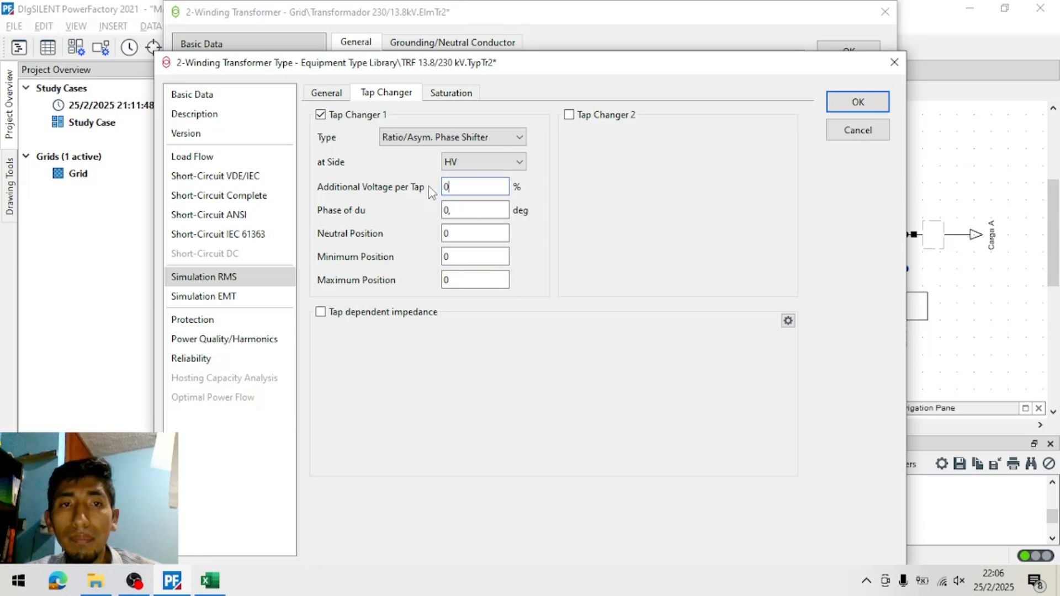
Disable and re-enable Tap Changer 1, return to the type's basic data and cancel the type edit
left_click(321, 116)
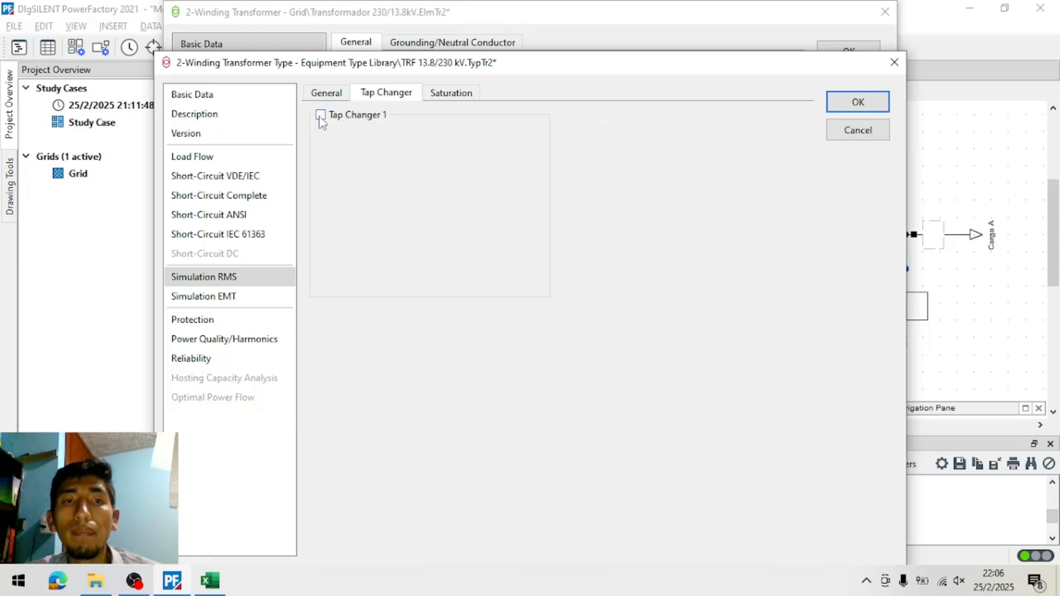
left_click(320, 116)
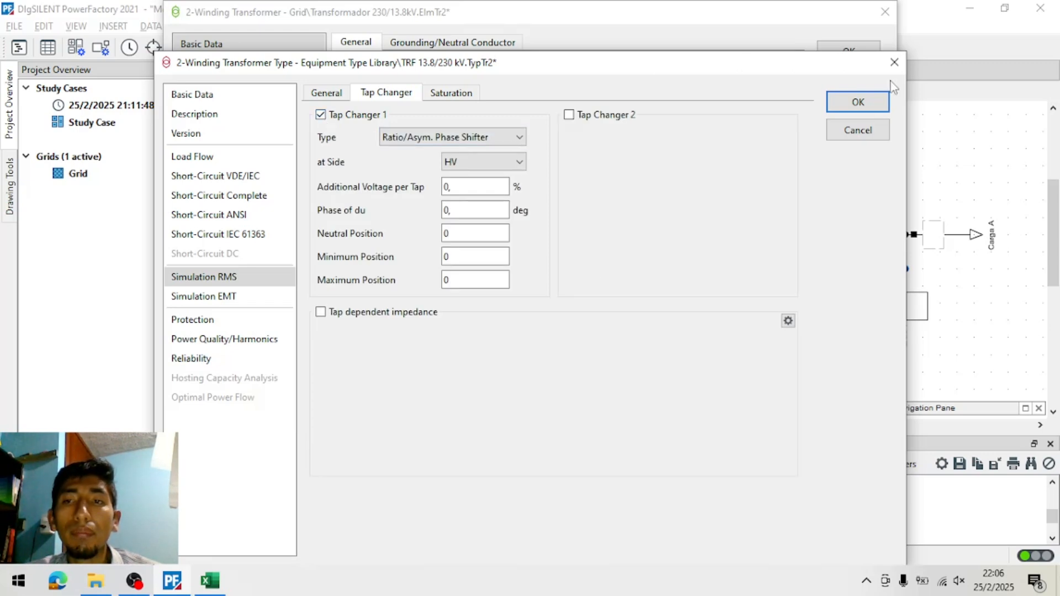
left_click(206, 114)
left_click(200, 96)
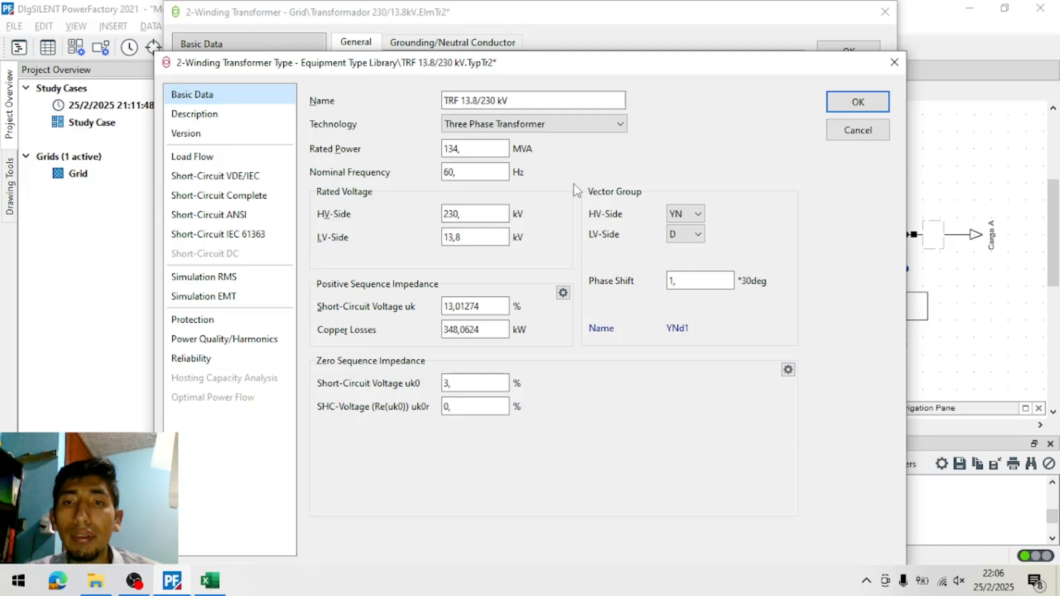
left_click(855, 132)
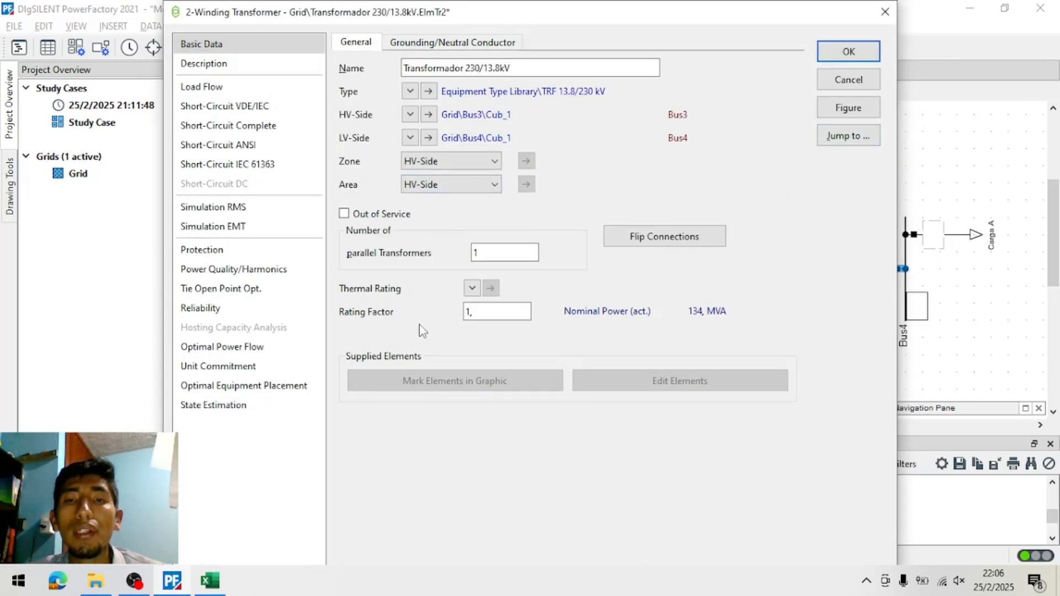
Check the type assignment options of the transformer between Bus3 and Bus4 and accept the transformer
left_click(411, 93)
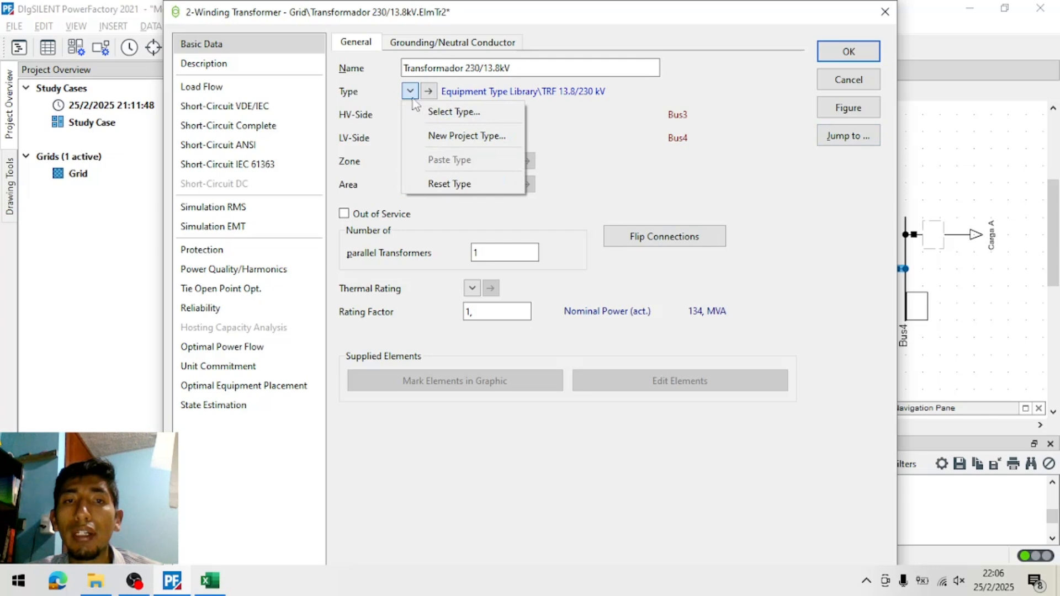
left_click(719, 73)
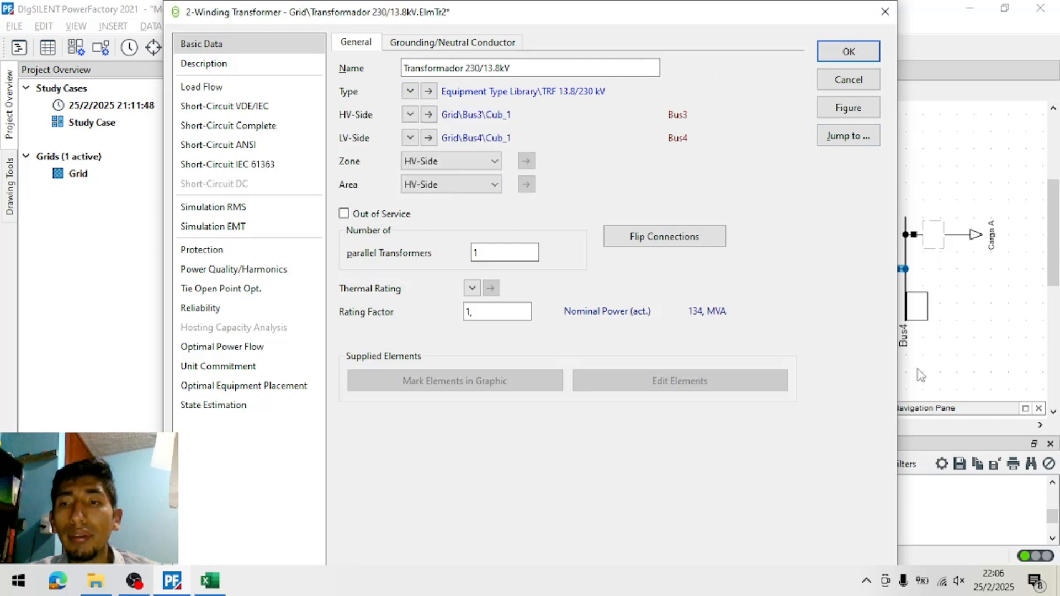
left_click(853, 57)
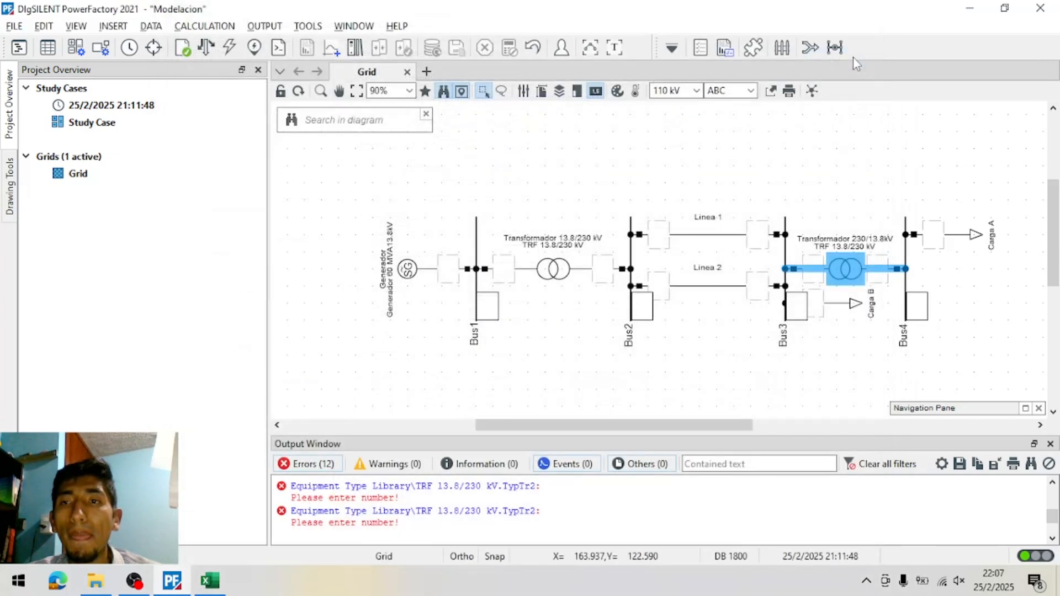
Open Linea 1 for editing, switch to Excel and set the line's nominal voltage in L4 to 230 kV
double_click(705, 235)
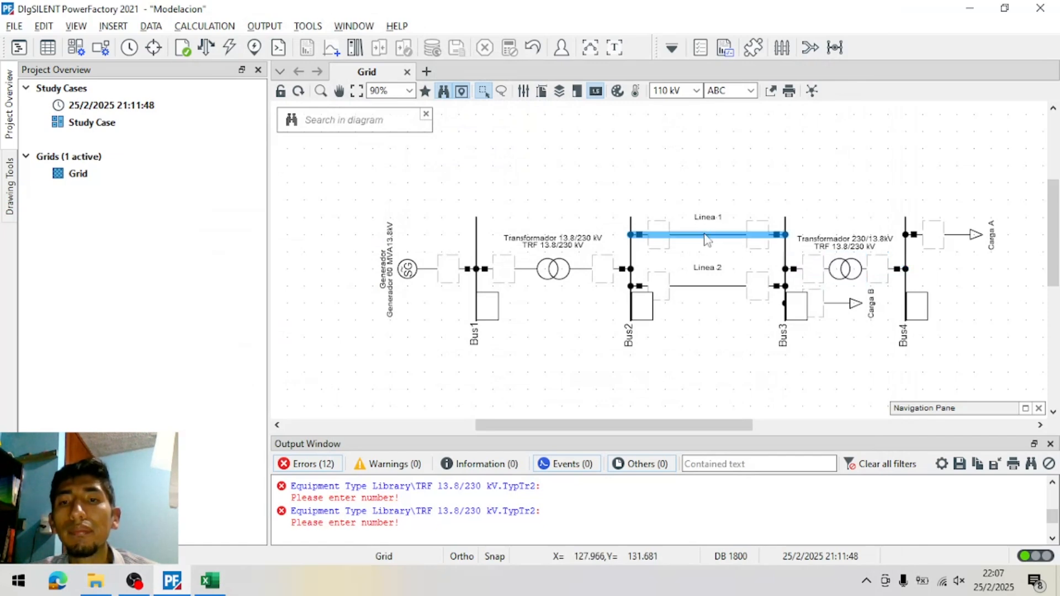
key("alt+Tab")
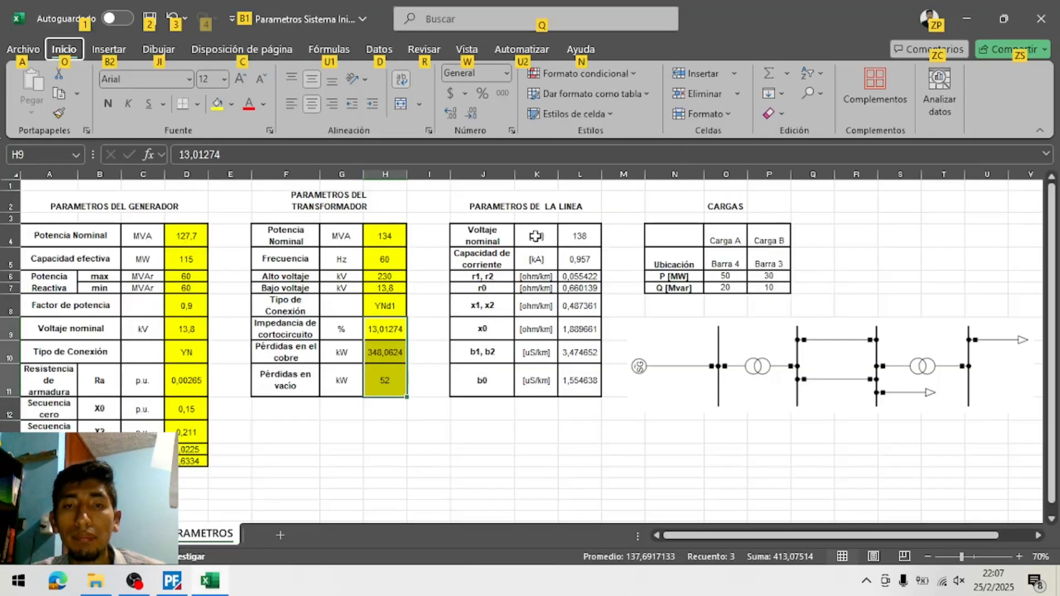
left_click(578, 239)
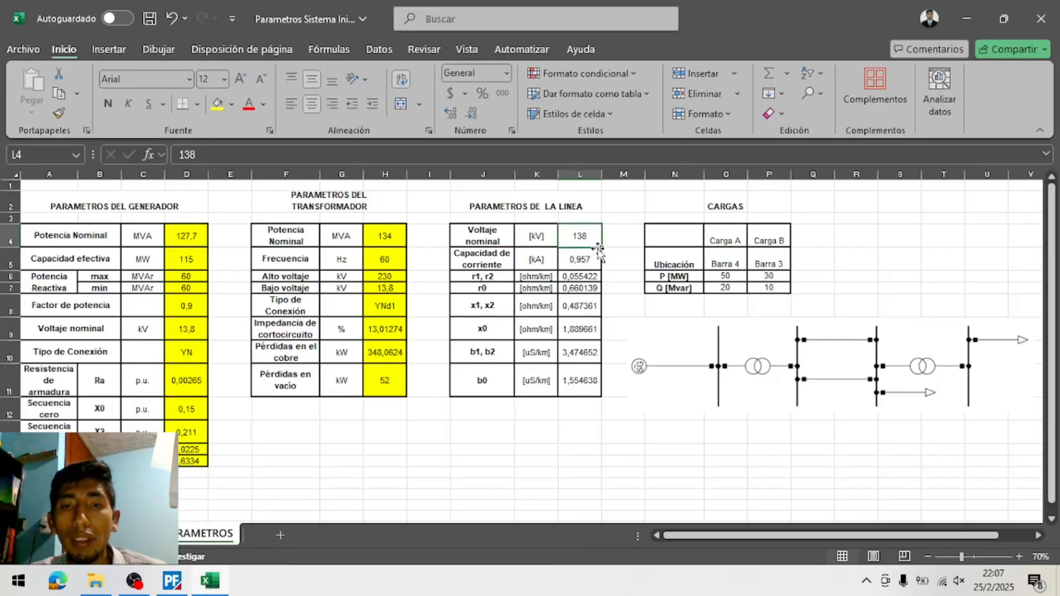
key("alt+Tab")
key("alt+Tab")
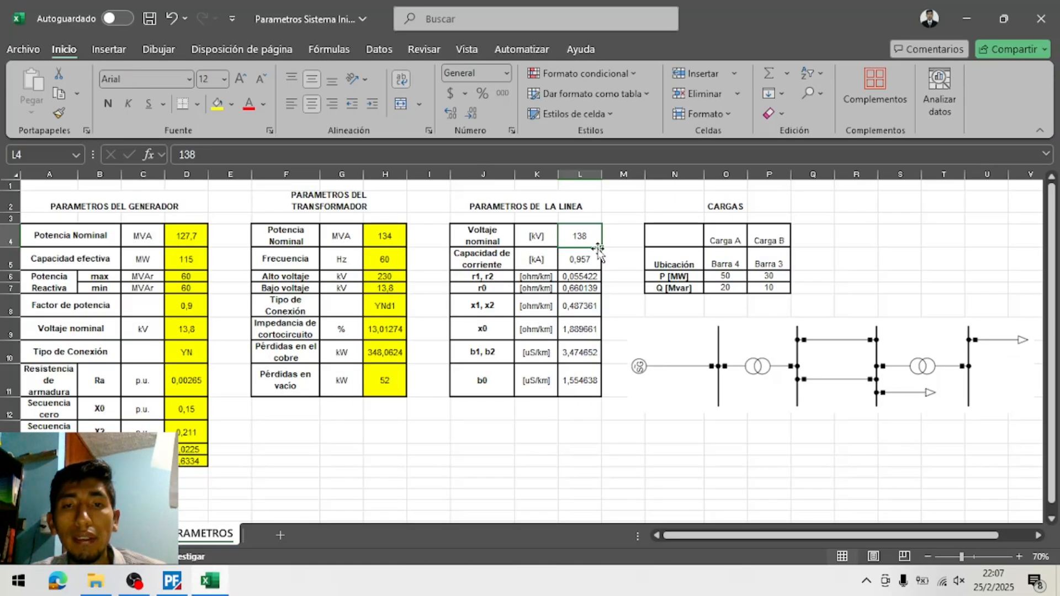
key("alt+Tab")
key("alt+Tab")
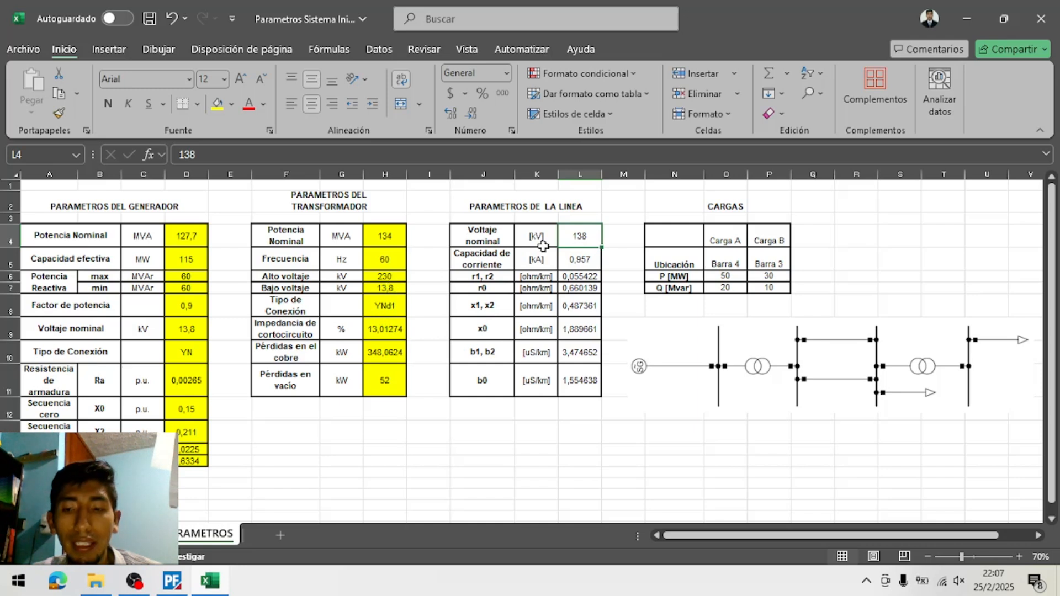
type("230")
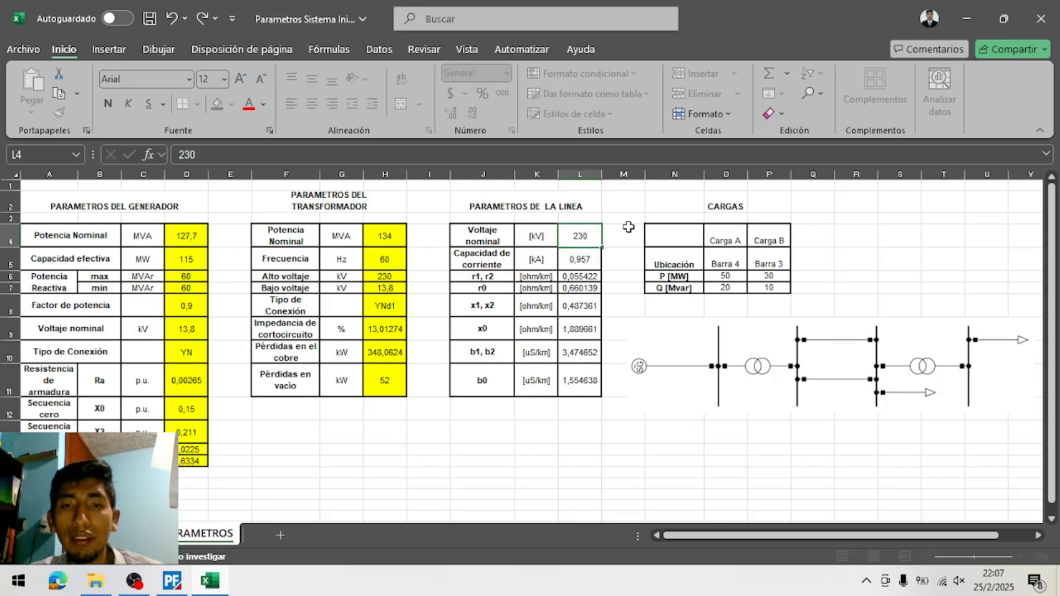
key("Tab")
left_click(587, 239)
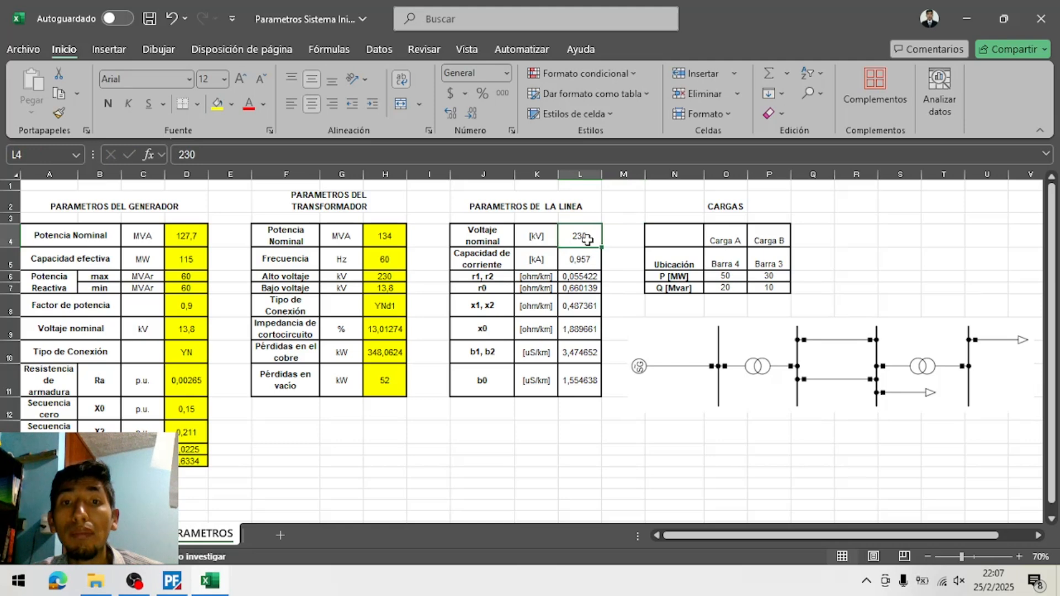
Return to PowerFactory and create a new project line type (TypLne) for Linea 1
key("alt+Tab")
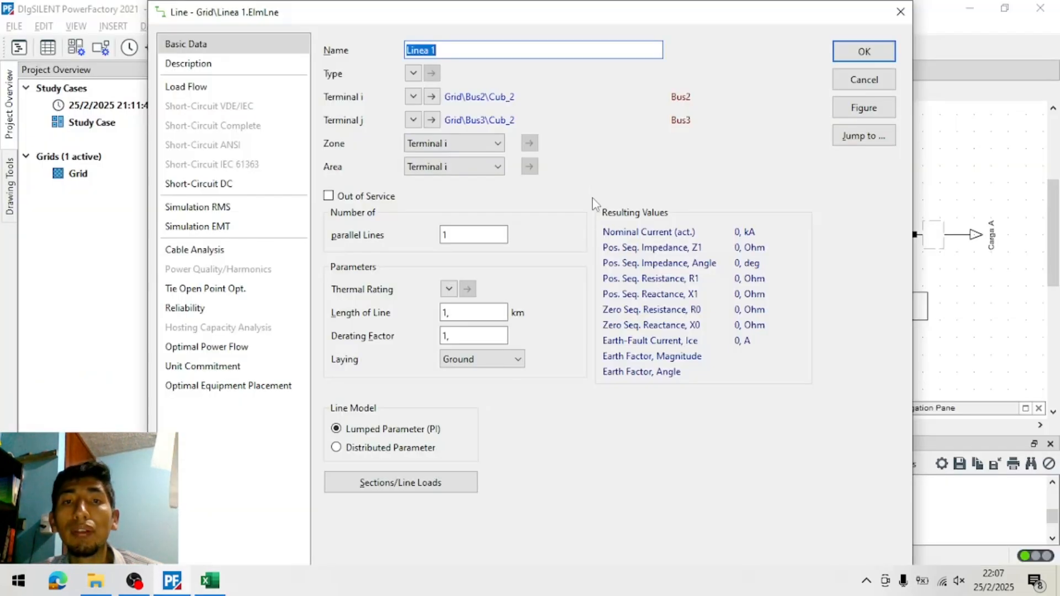
left_click(413, 73)
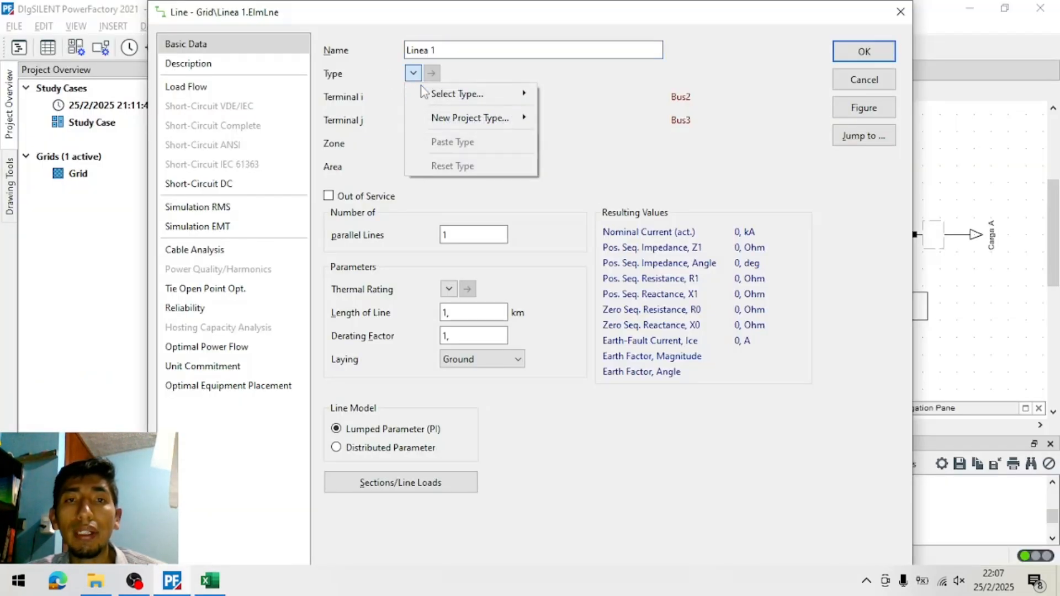
mouse_move(430, 95)
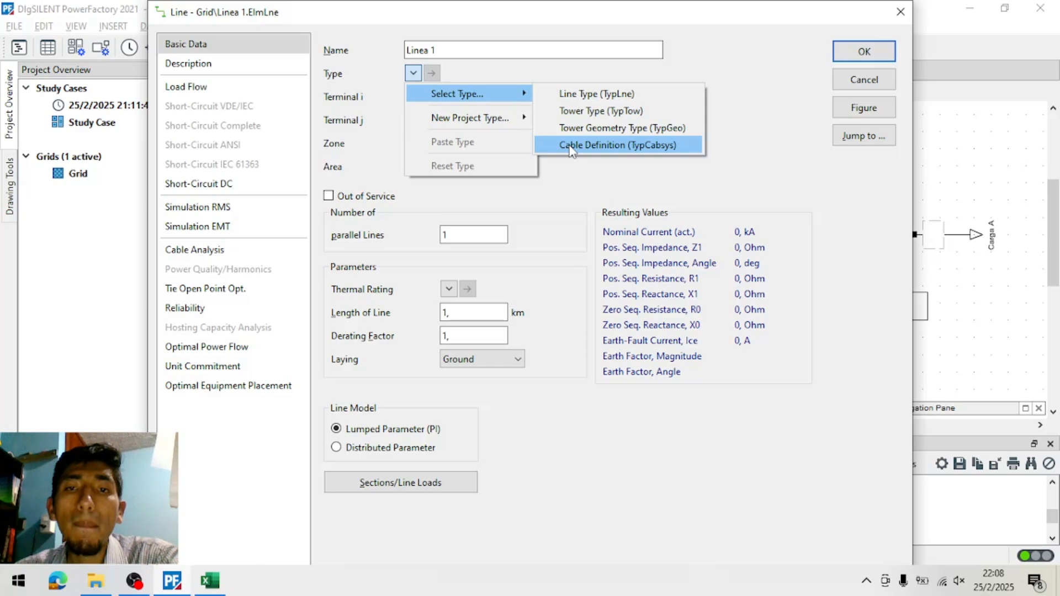
mouse_move(469, 118)
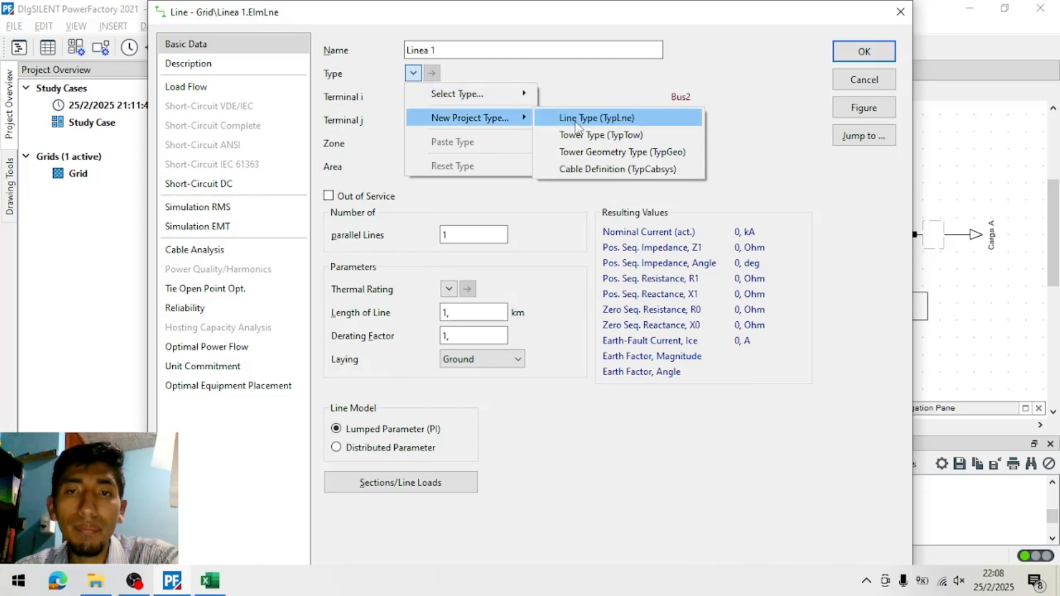
left_click(586, 117)
left_click(423, 91)
double_click(423, 91)
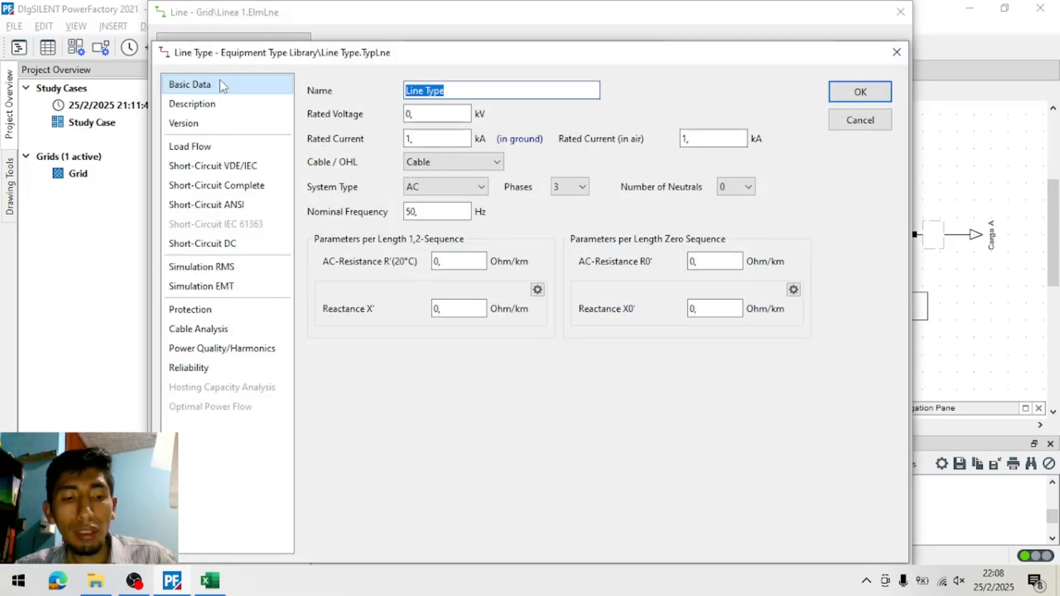
Name the new line type LT 230kV and check the line parameters in Excel
key("alt+Tab")
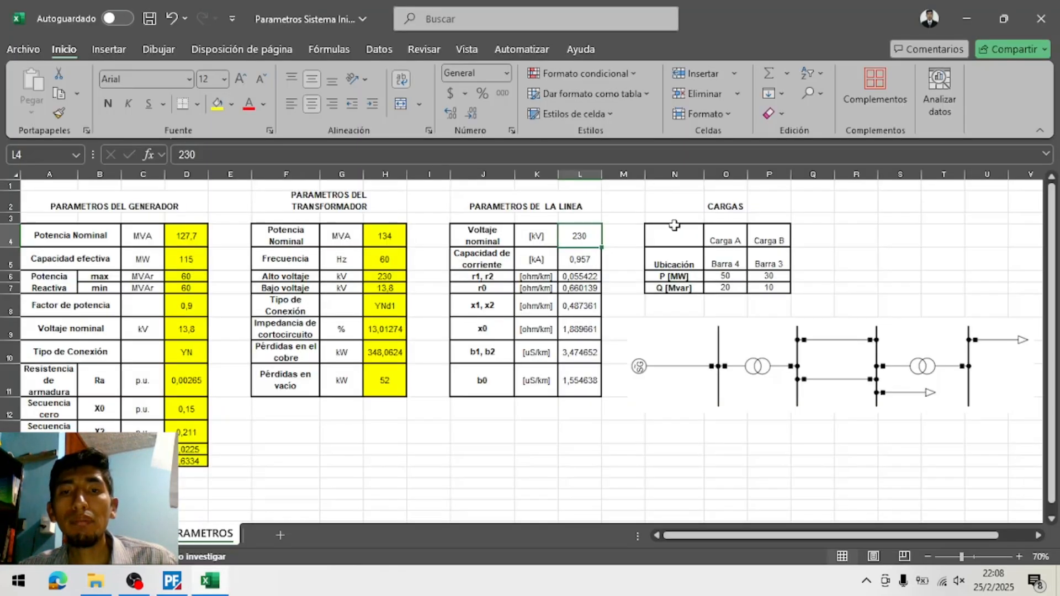
key("alt+Tab")
type("L")
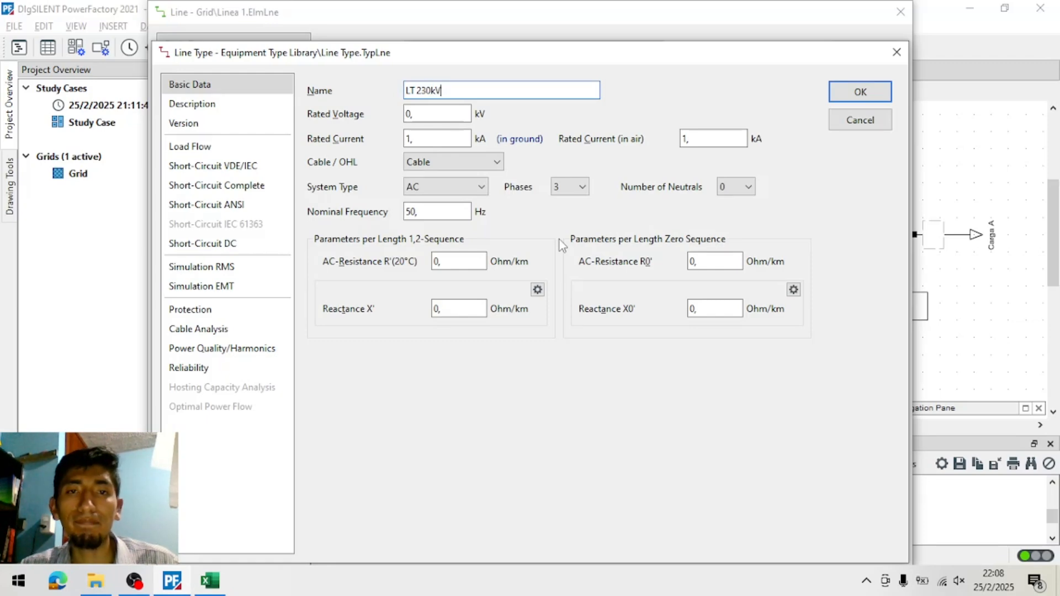
key("alt+Tab")
key("alt+Tab")
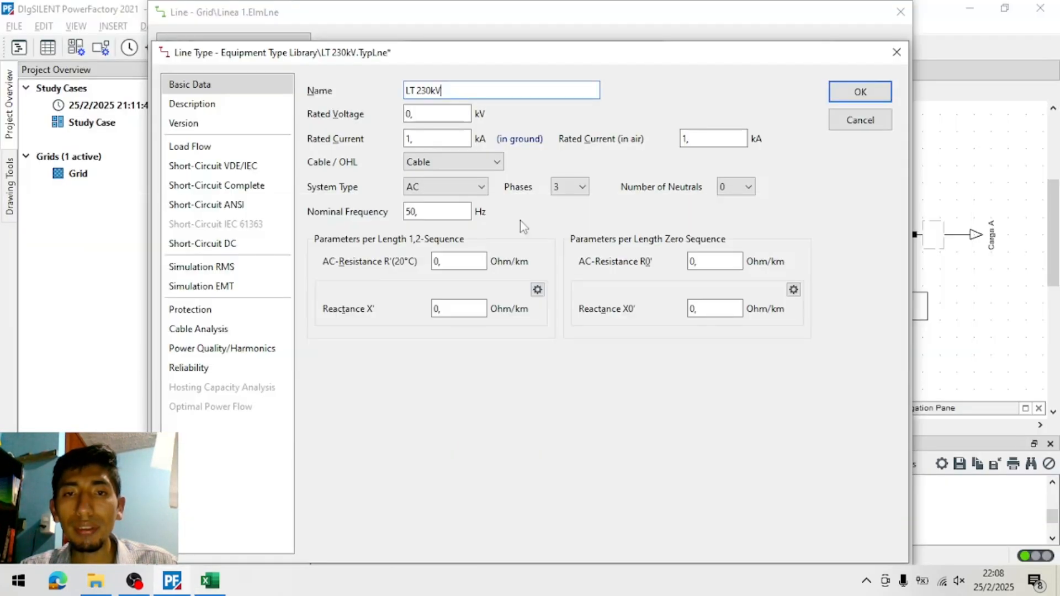
key("alt+Tab")
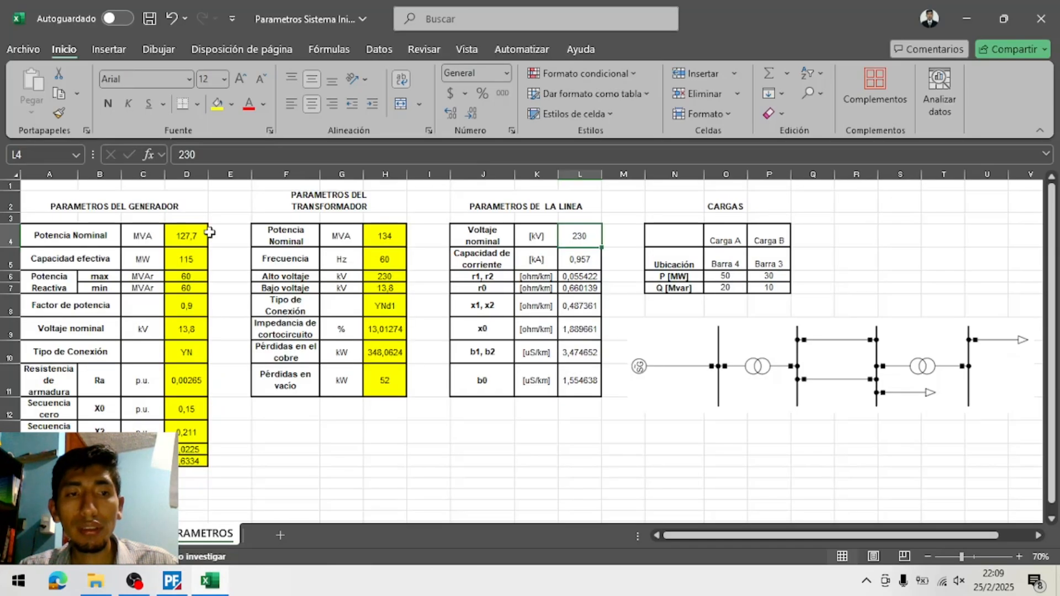
Switch to PowerFactory and set the rated voltage of the LT 230kV line type to 138 kV
key("alt+Tab")
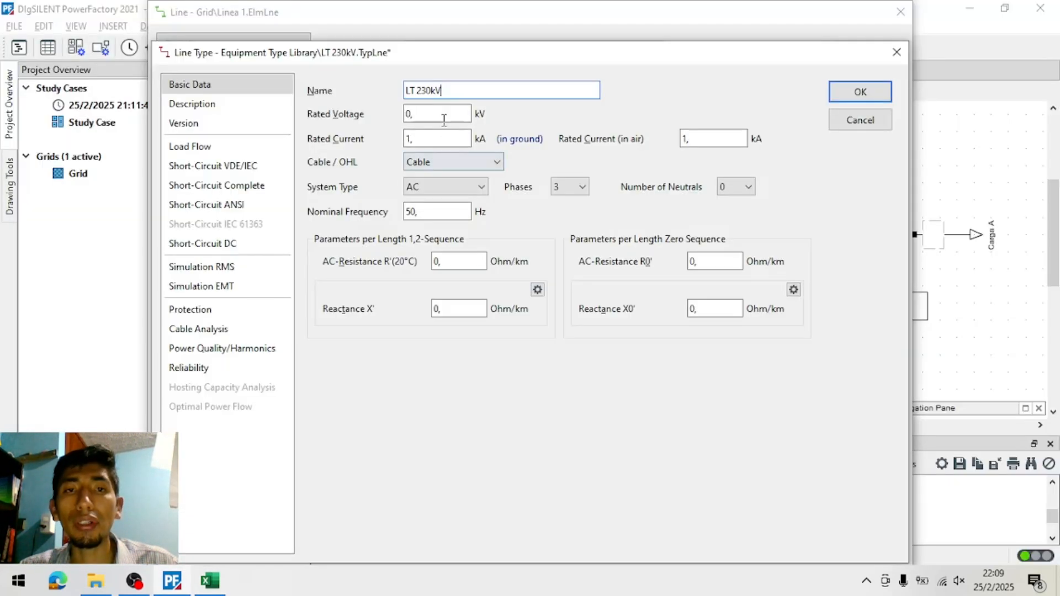
left_click(445, 112)
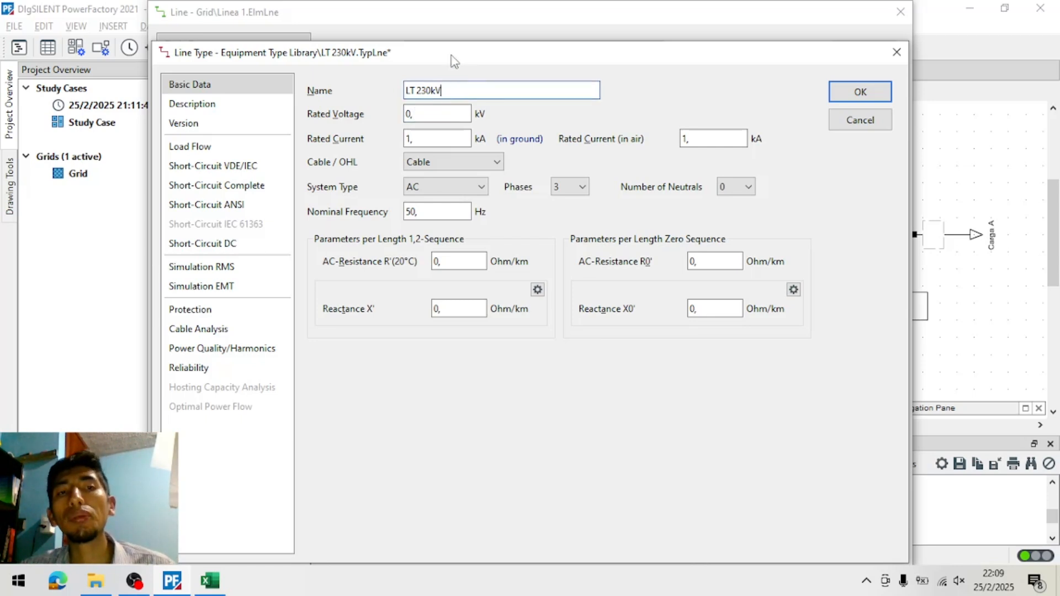
double_click(444, 112)
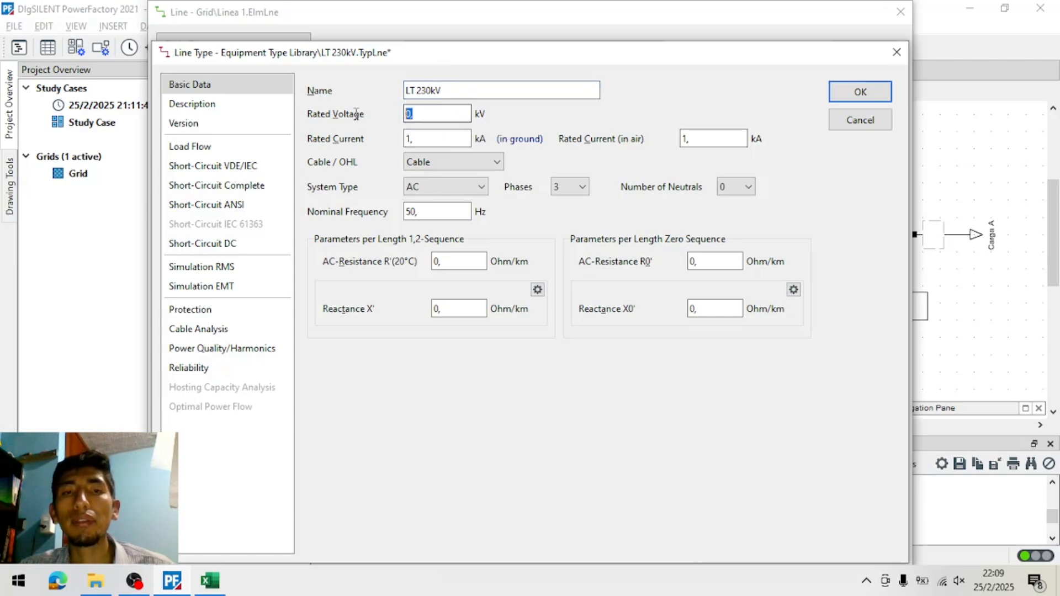
key("alt+Tab")
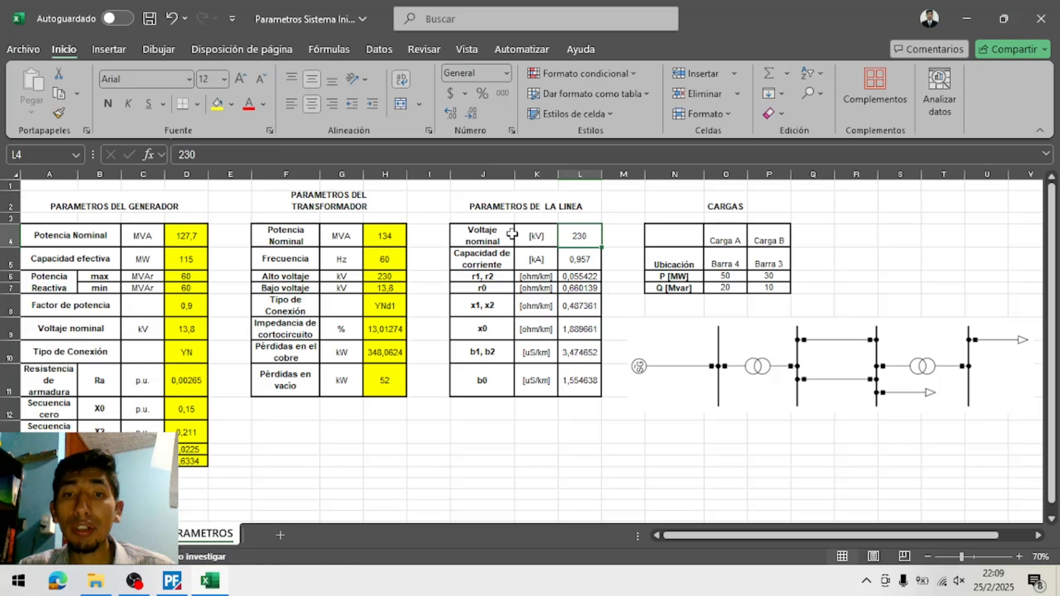
key("alt+Tab")
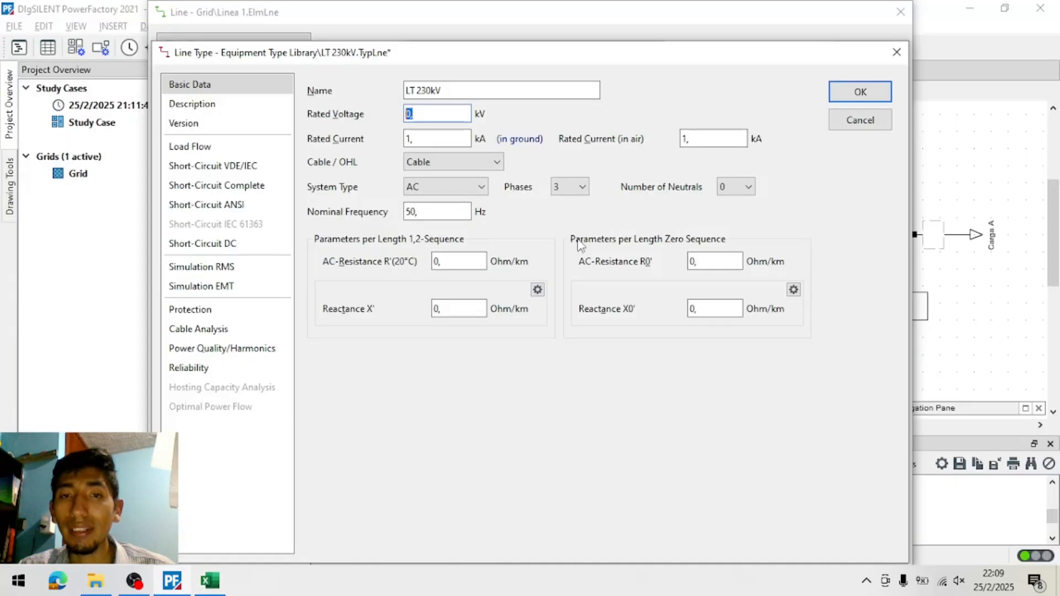
type("138")
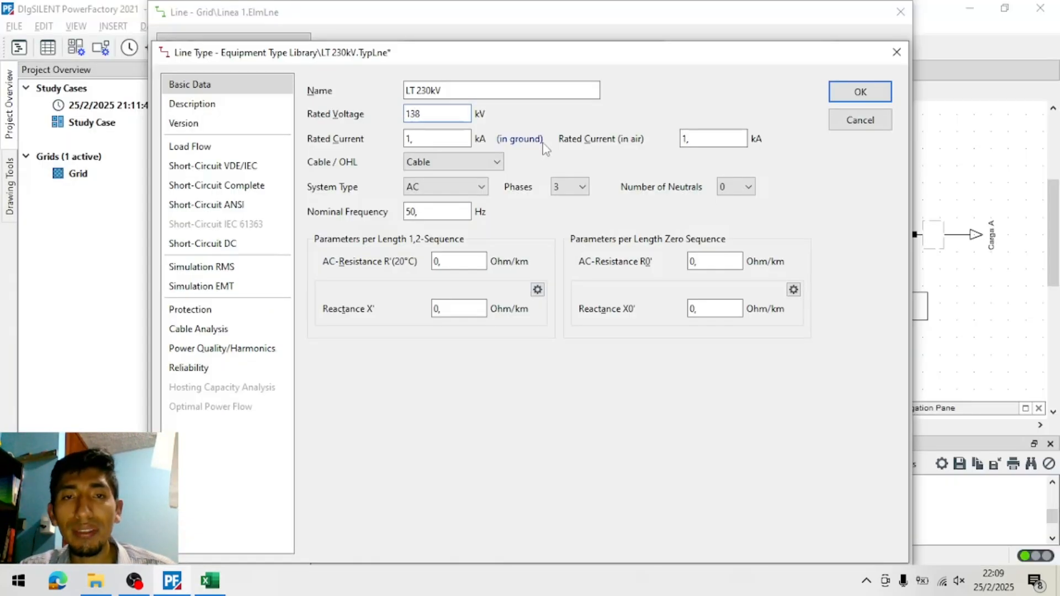
key("Tab")
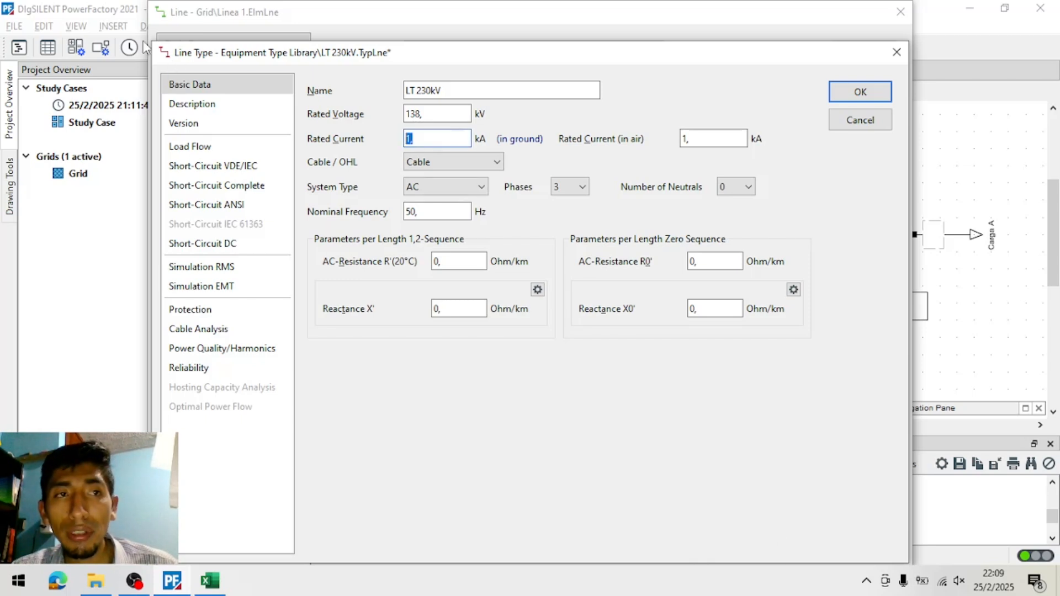
Copy the line's current capacity from L5 in Excel and set the line type's in-ground rated current in PowerFactory to 0,957 kA
key("shift+Tab")
left_click_drag(438, 138, 389, 141)
key("alt+Tab")
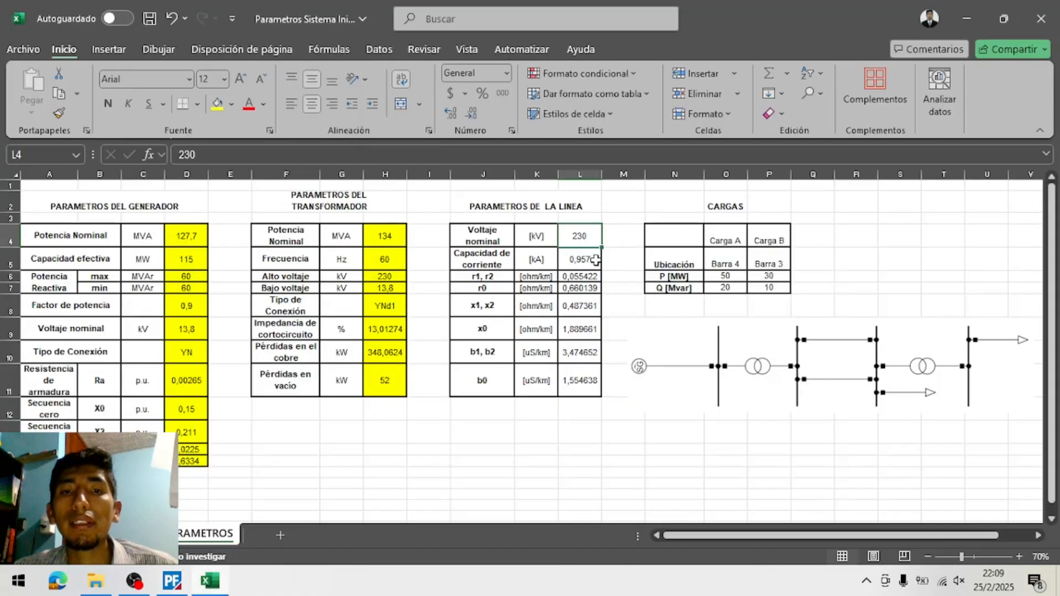
left_click(591, 258)
key("ctrl+c")
key("alt+Tab")
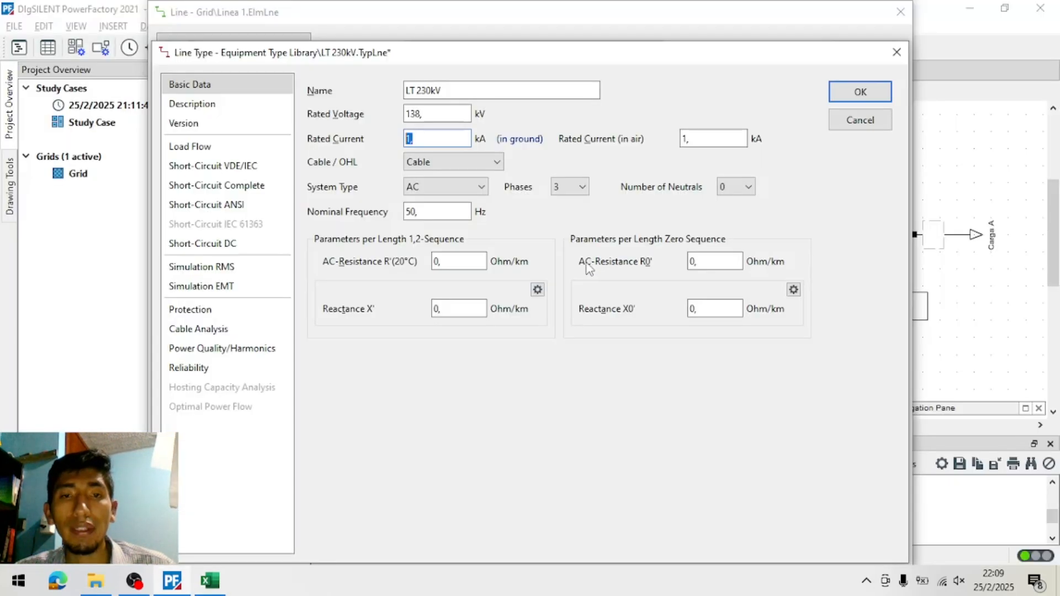
key("ctrl+v")
key("alt+Tab")
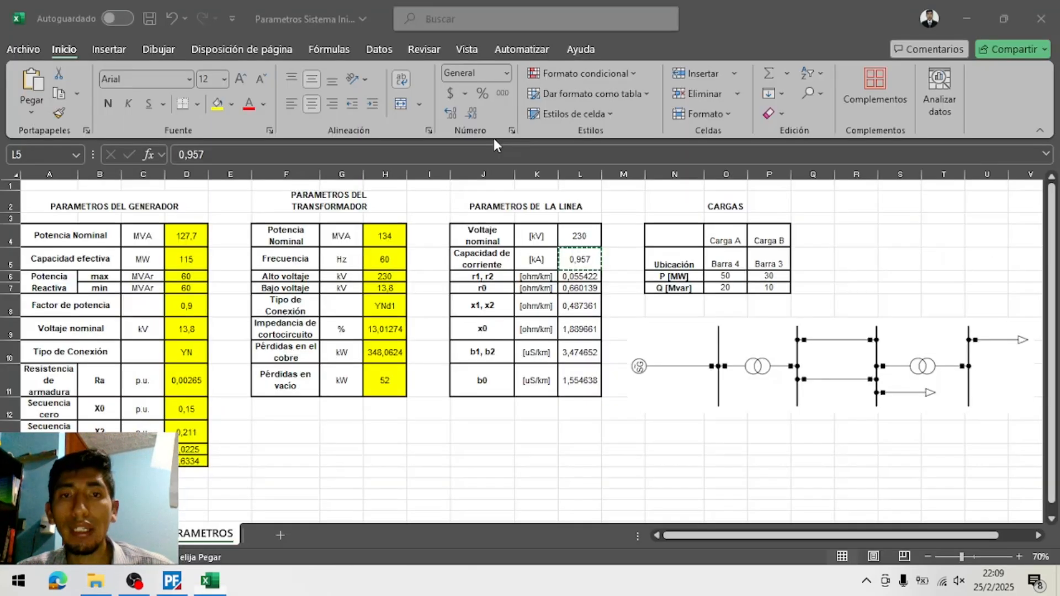
key("alt+Tab")
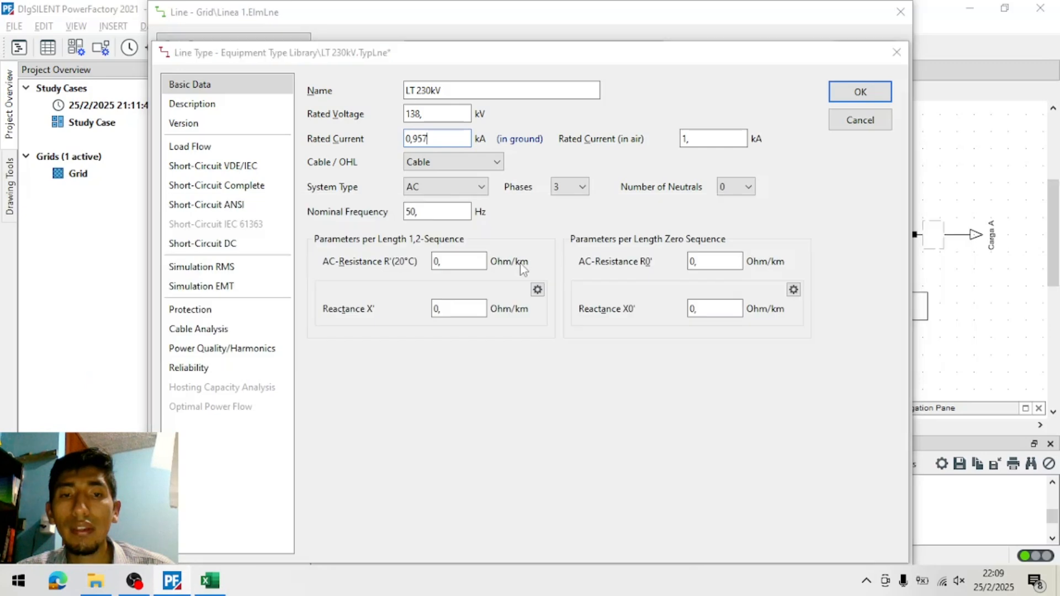
Copy r1, r2 from L6 in Excel and set the 1,2-sequence AC resistance R' in PowerFactory to 0,055422 Ohm/km
key("alt+Tab")
left_click(494, 254)
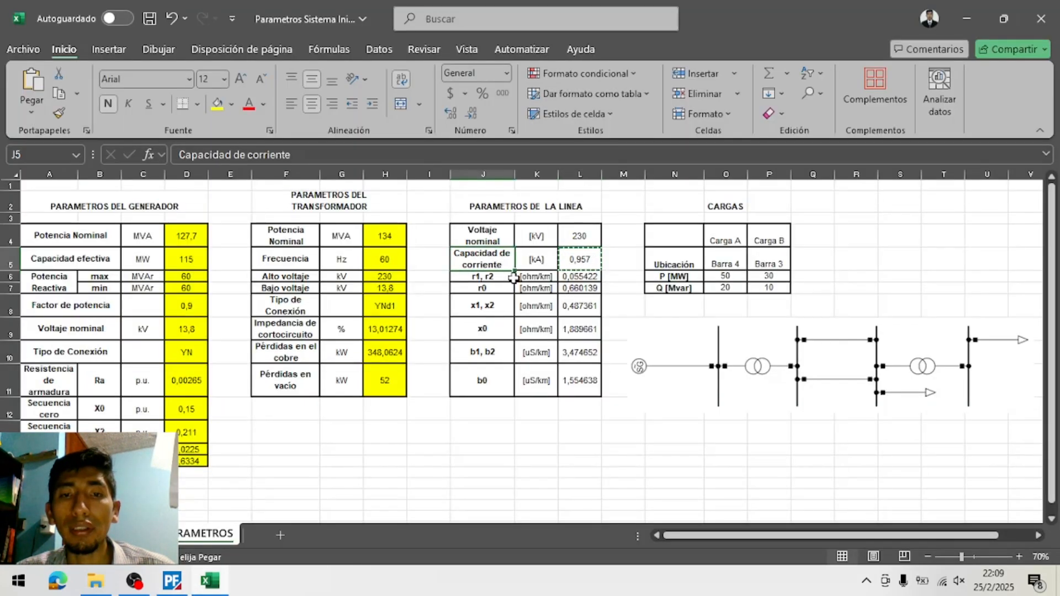
left_click(550, 276)
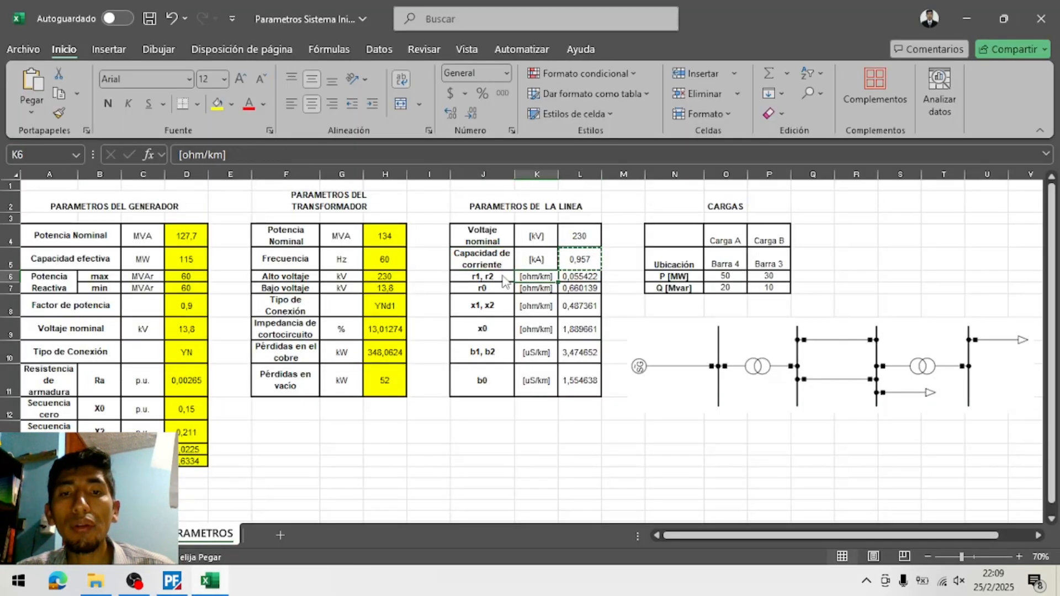
key("alt+Tab")
key("alt+Tab")
left_click(580, 276)
key("ctrl+c")
key("alt+Tab")
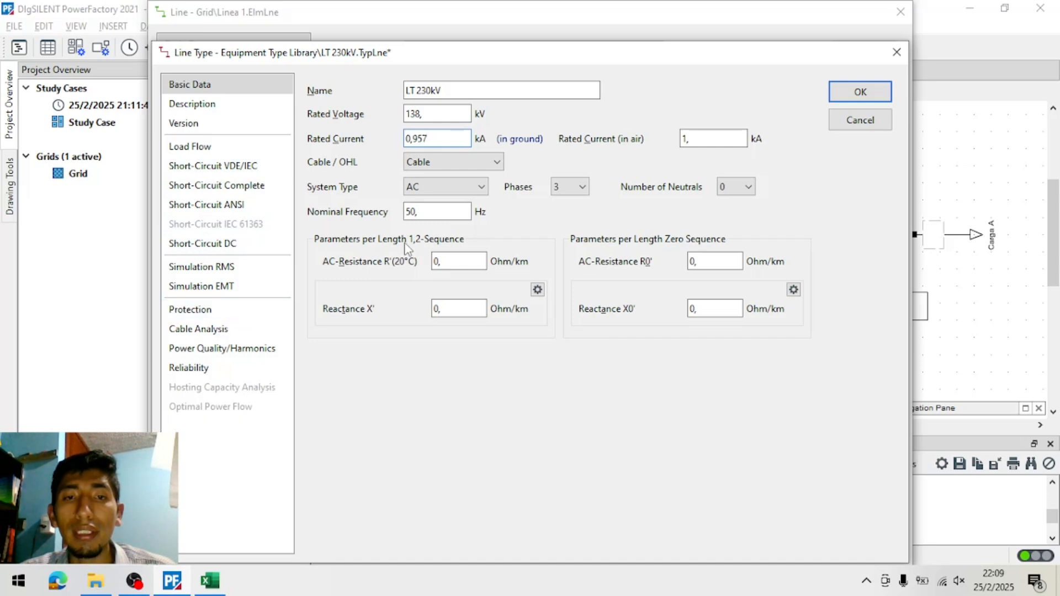
left_click_drag(465, 261, 402, 272)
type("0,055422")
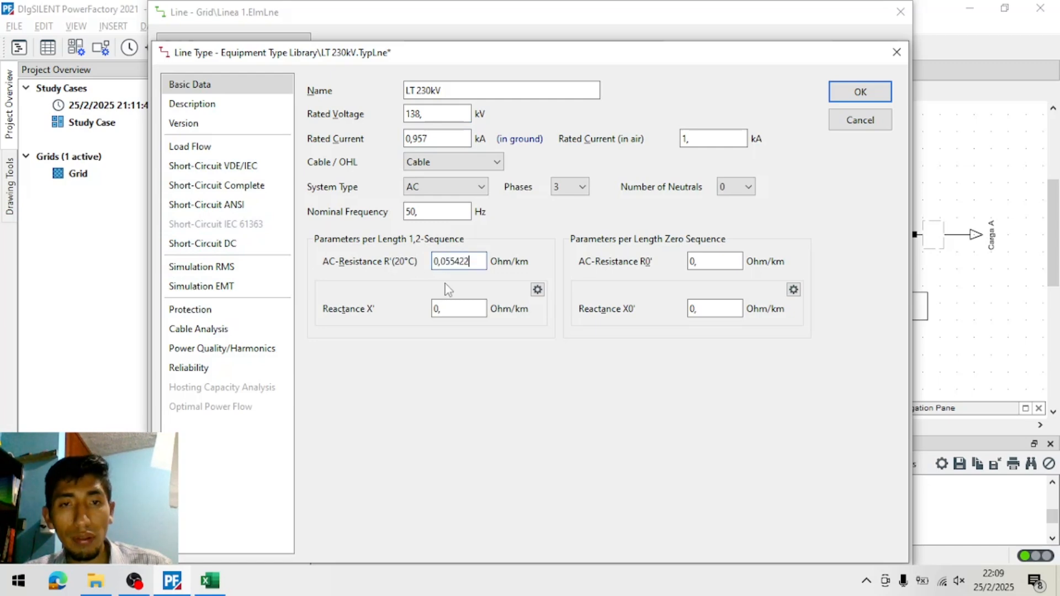
Copy r0 from L7 in Excel and set the zero-sequence AC resistance R0' in PowerFactory to 0,660139 Ohm/km
key("Down")
key("ctrl+c")
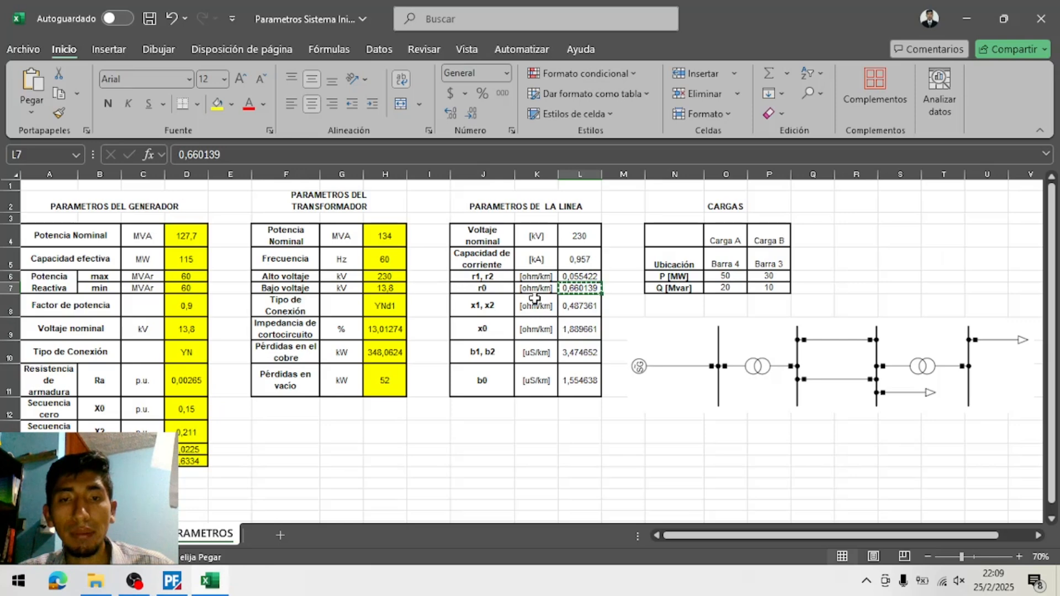
key("alt+Tab")
left_click_drag(690, 261, 651, 271)
key("ctrl+v")
Copy x1, x2 from L8 in Excel and set the 1,2-sequence reactance X' in PowerFactory to 0,487361 Ohm/km
key("alt+Tab")
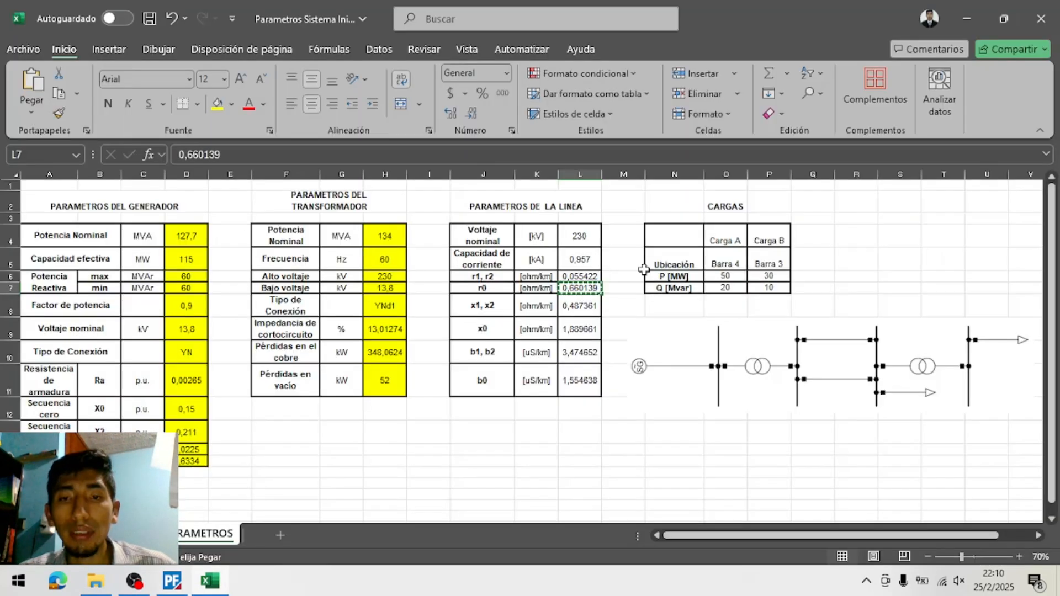
left_click(578, 306)
key("ctrl+c")
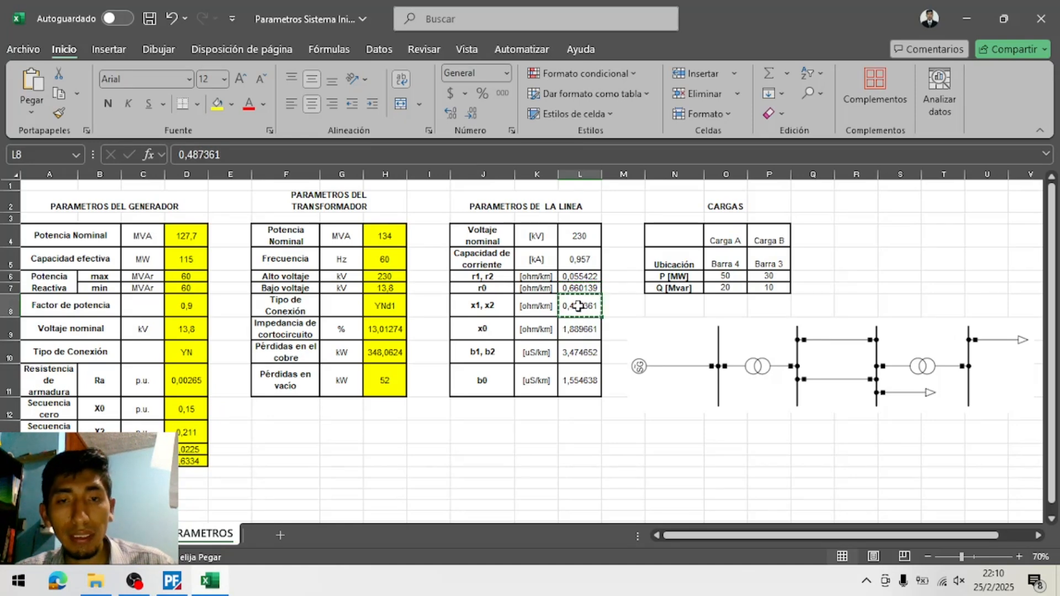
key("alt+Tab")
left_click_drag(460, 311, 422, 323)
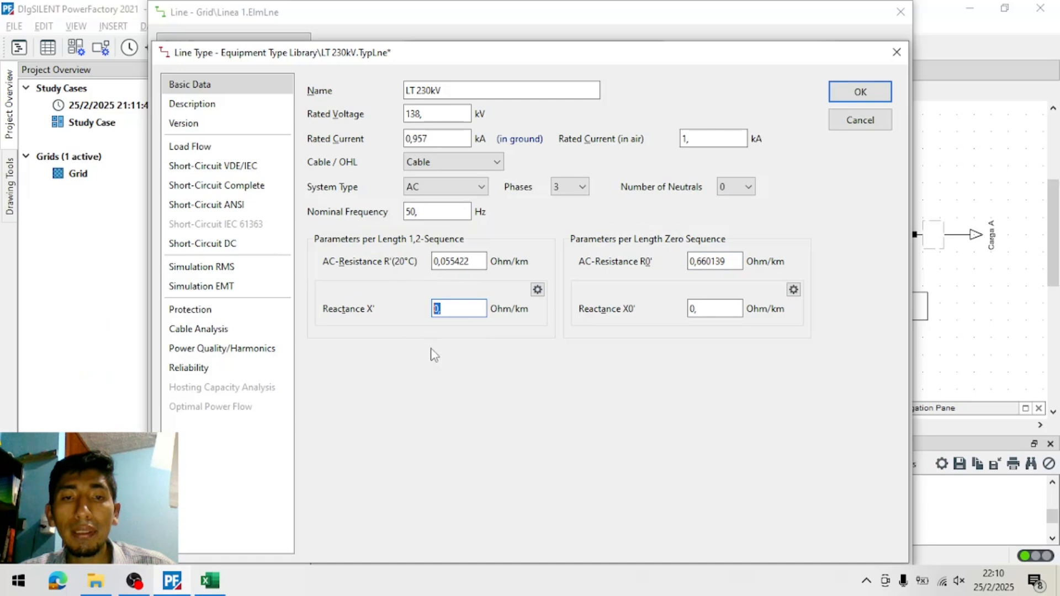
key("ctrl+v")
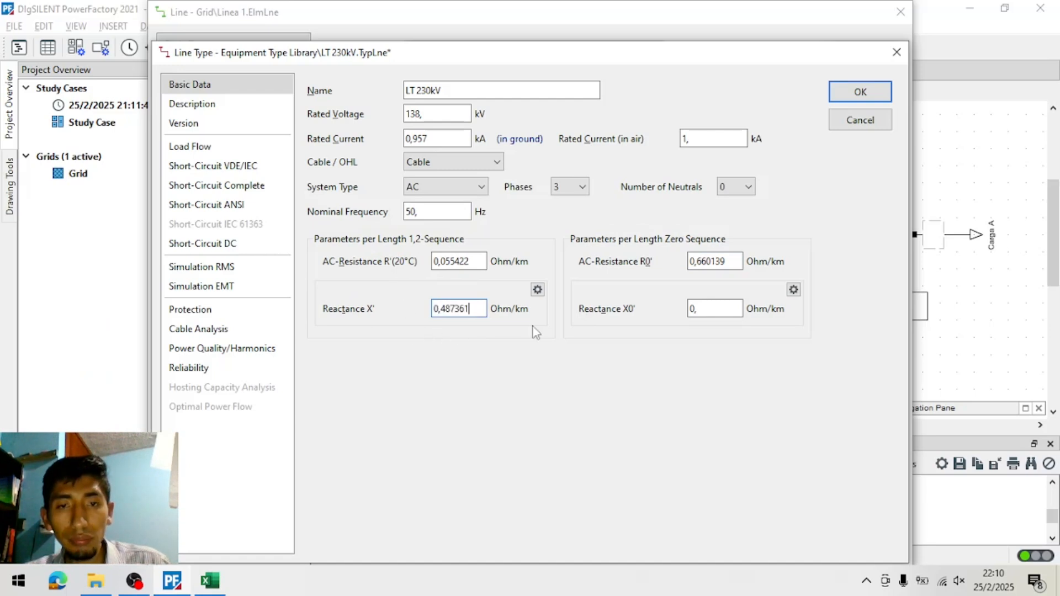
Check the unit of x1, x2 in Excel and the X'<->L' representation settings of the line type in PowerFactory
key("alt+Tab")
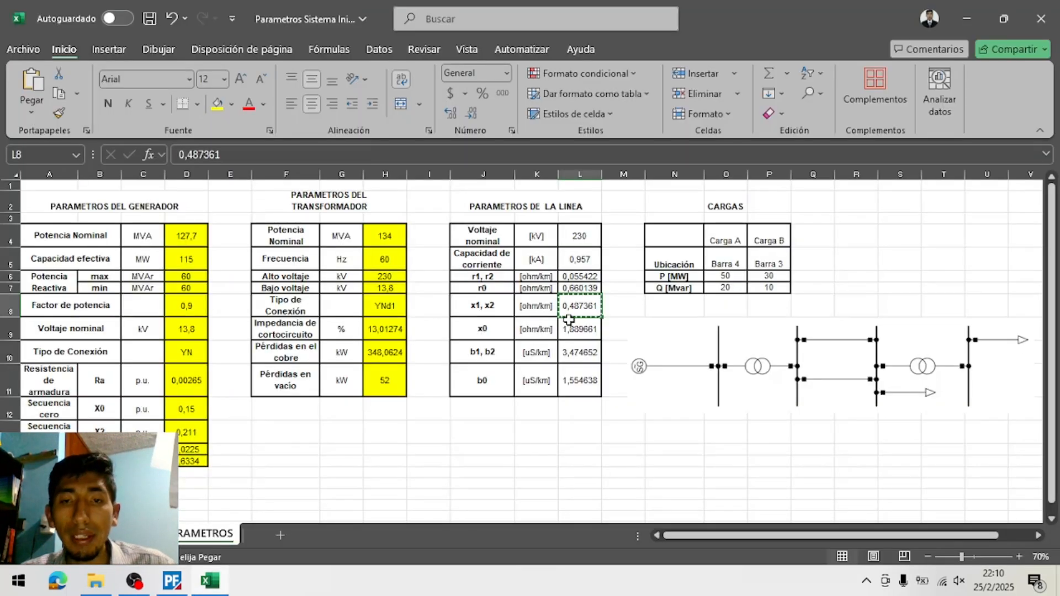
left_click(540, 308)
key("alt+Tab")
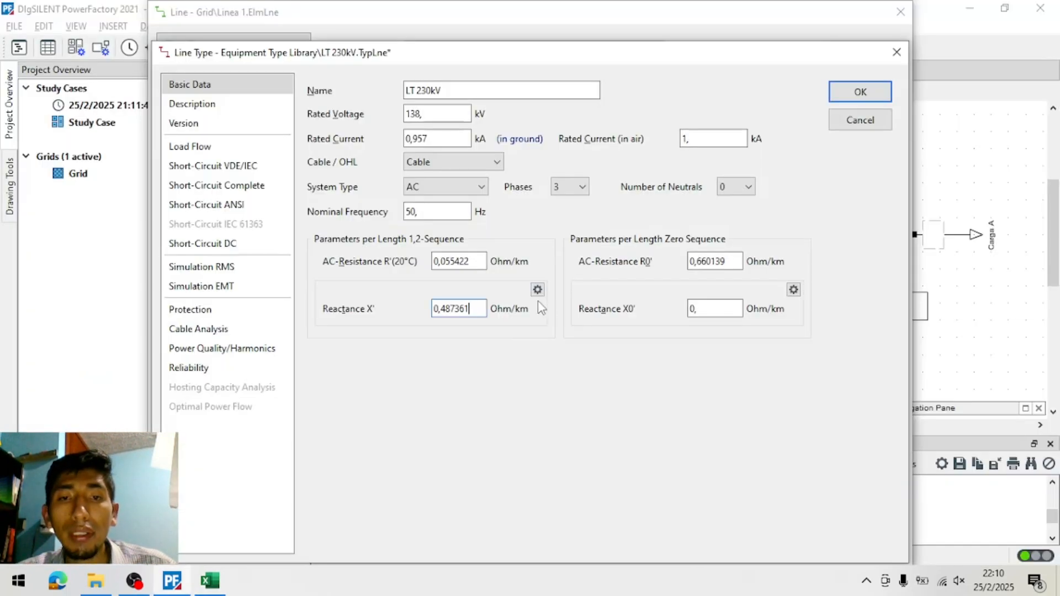
left_click(538, 289)
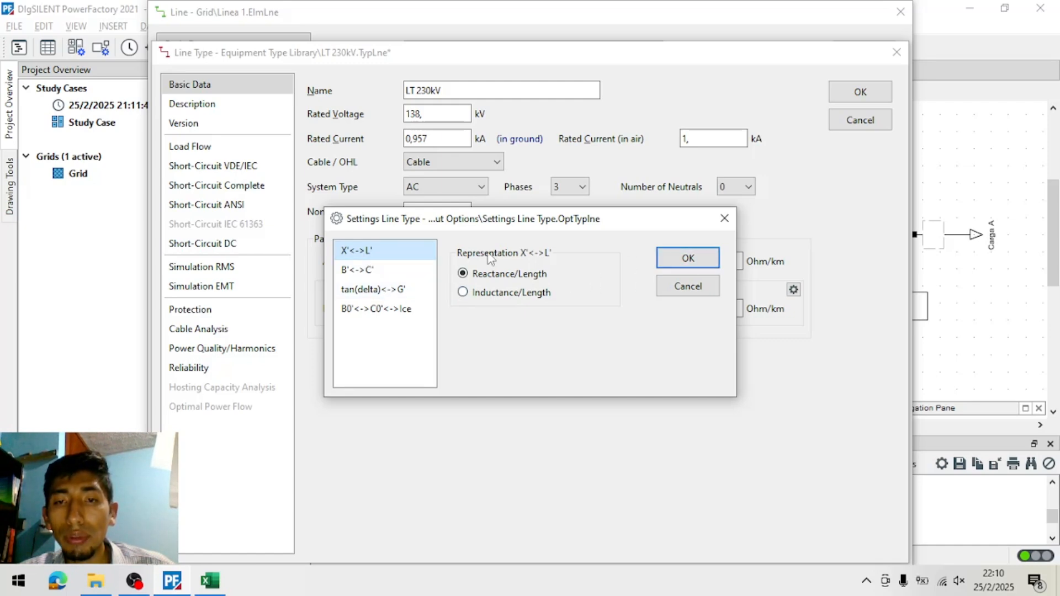
left_click(697, 260)
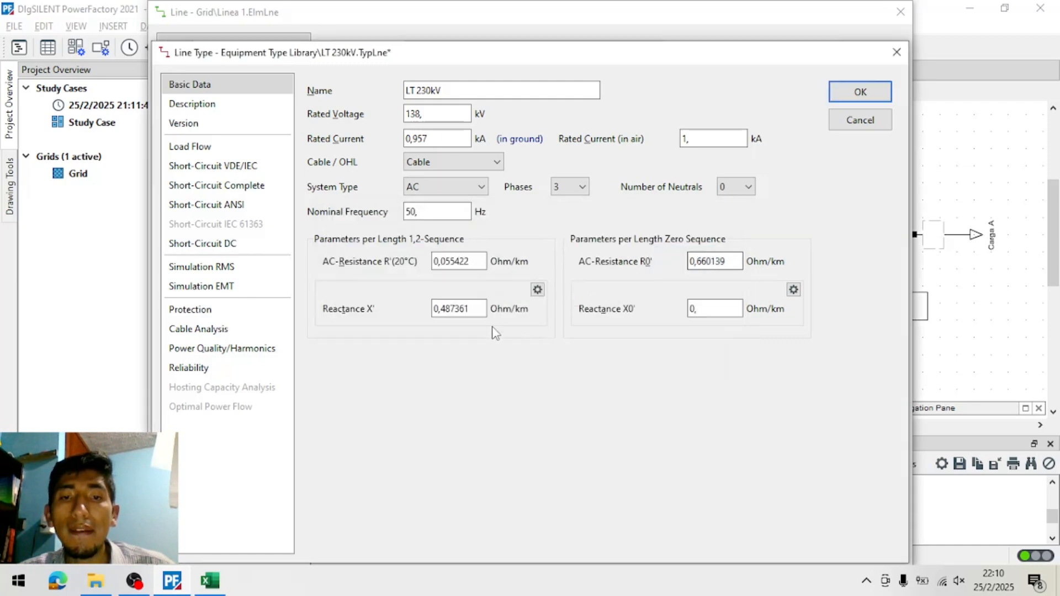
Copy x0 from L9 in Excel and set the zero-sequence reactance X0' in PowerFactory to 1,889661 Ohm/km
key("alt+Tab")
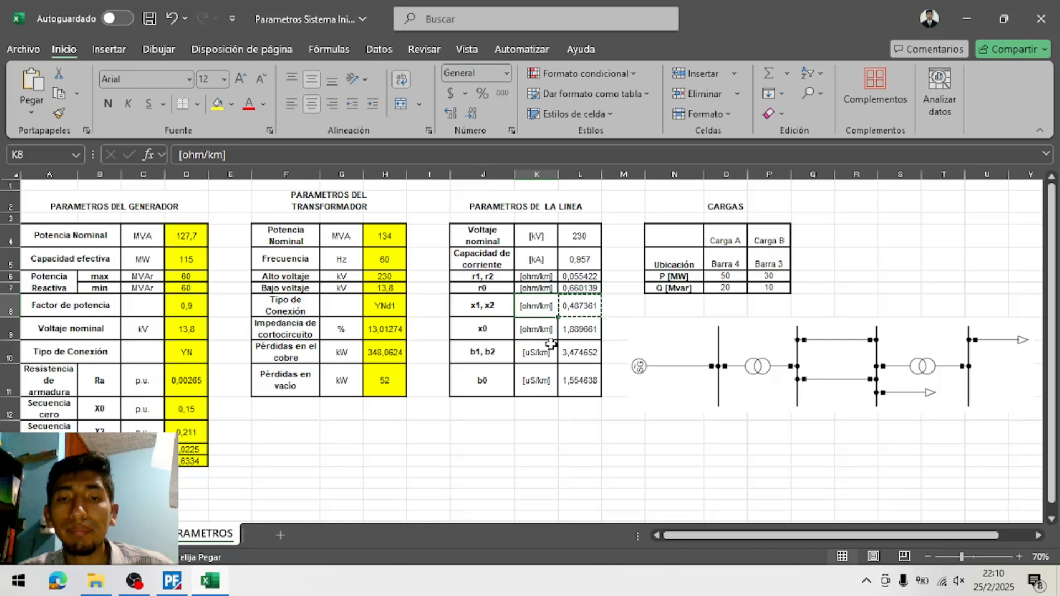
left_click(592, 327)
key("ctrl+c")
key("alt+Tab")
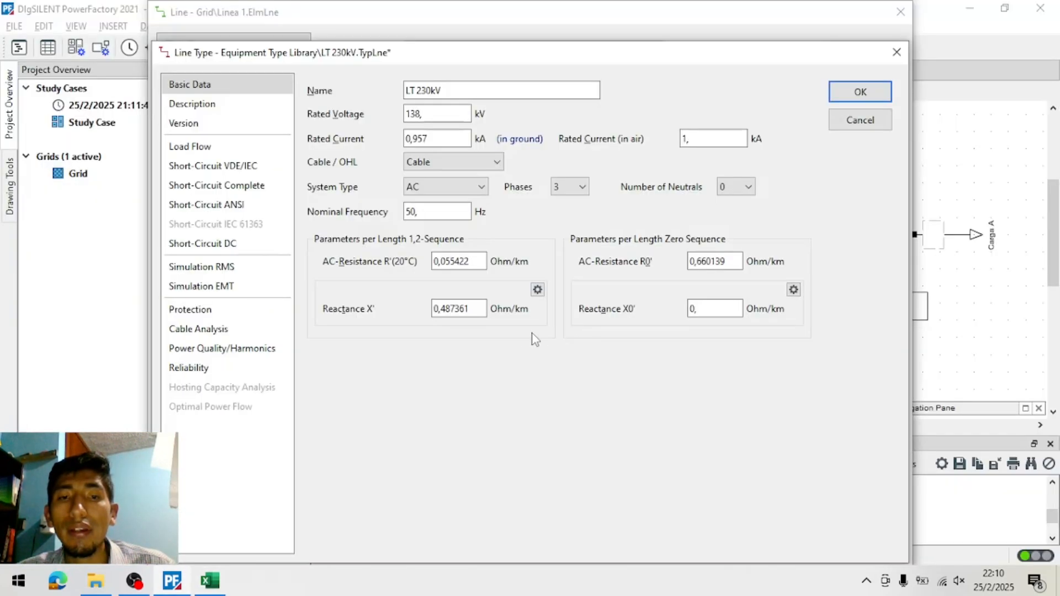
key("alt+Tab")
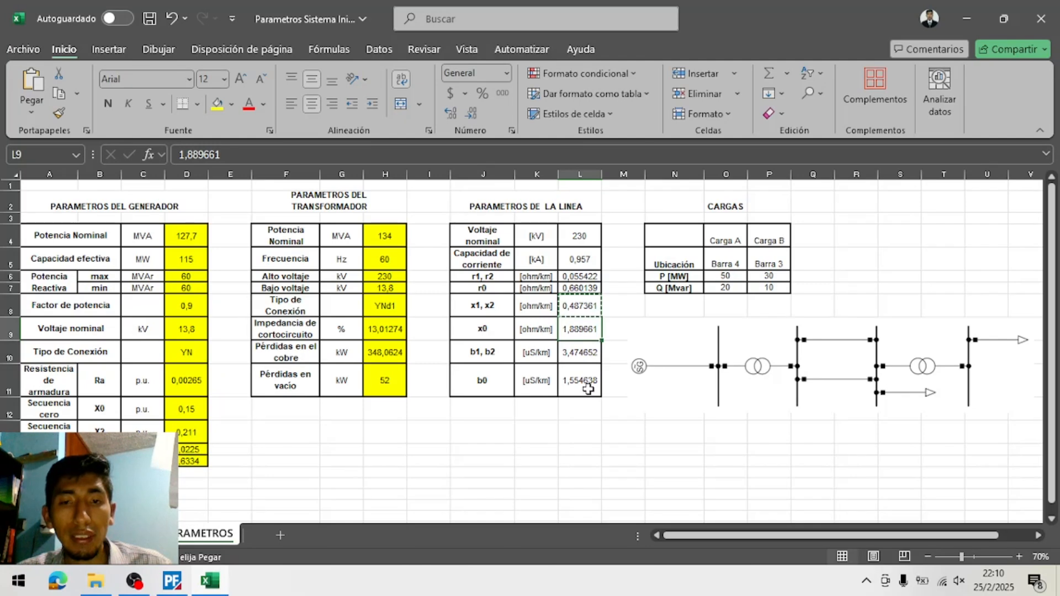
key("alt+Tab")
double_click(715, 309)
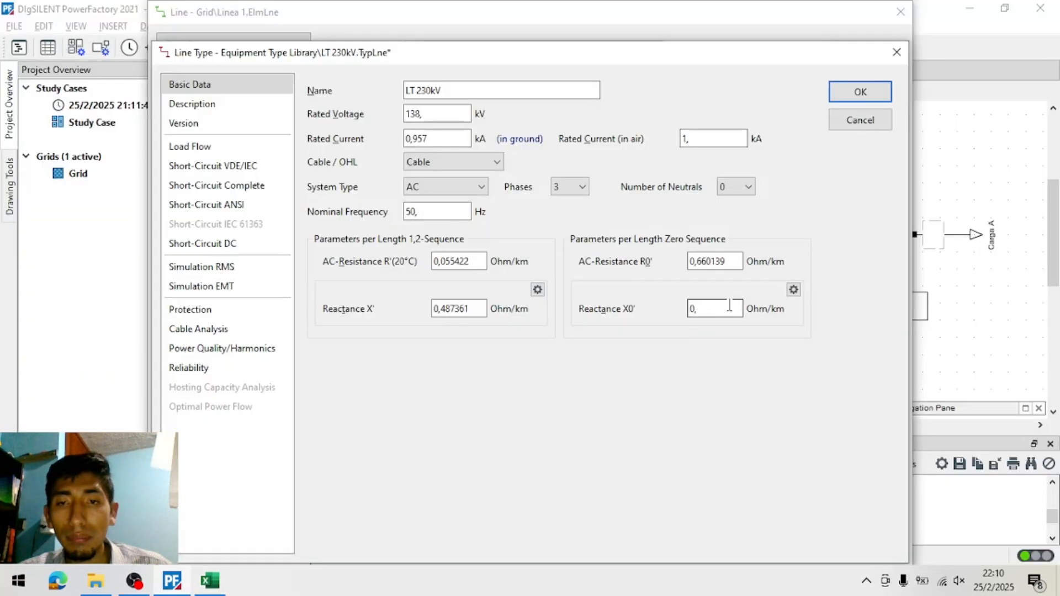
key("ctrl+v")
Switch to Excel and copy the line's b1, b2 susceptance from cell L10
key("alt+Tab")
left_click(598, 354)
key("alt+Tab")
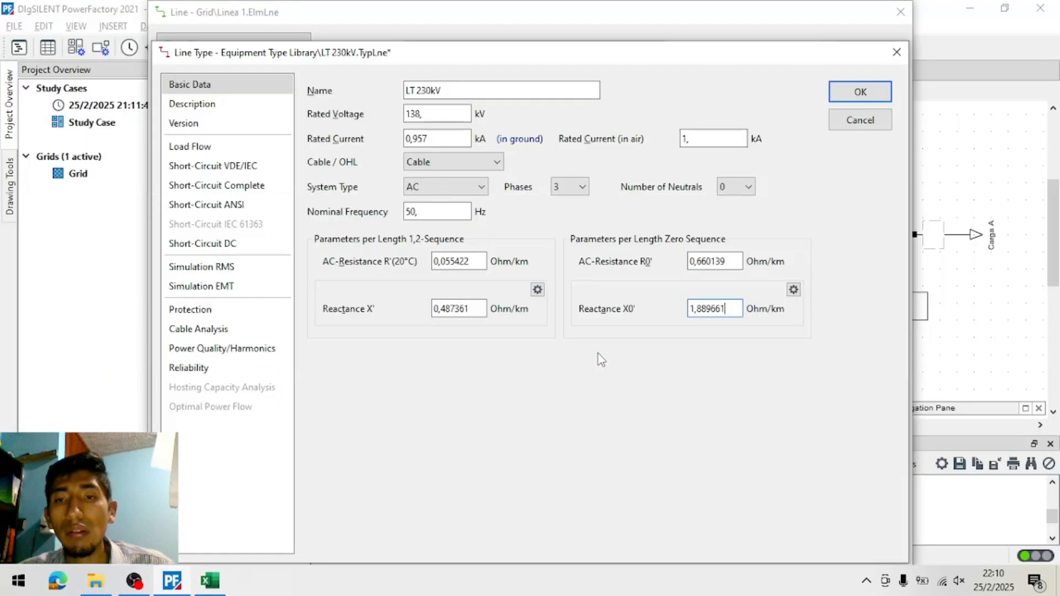
key("alt+Tab")
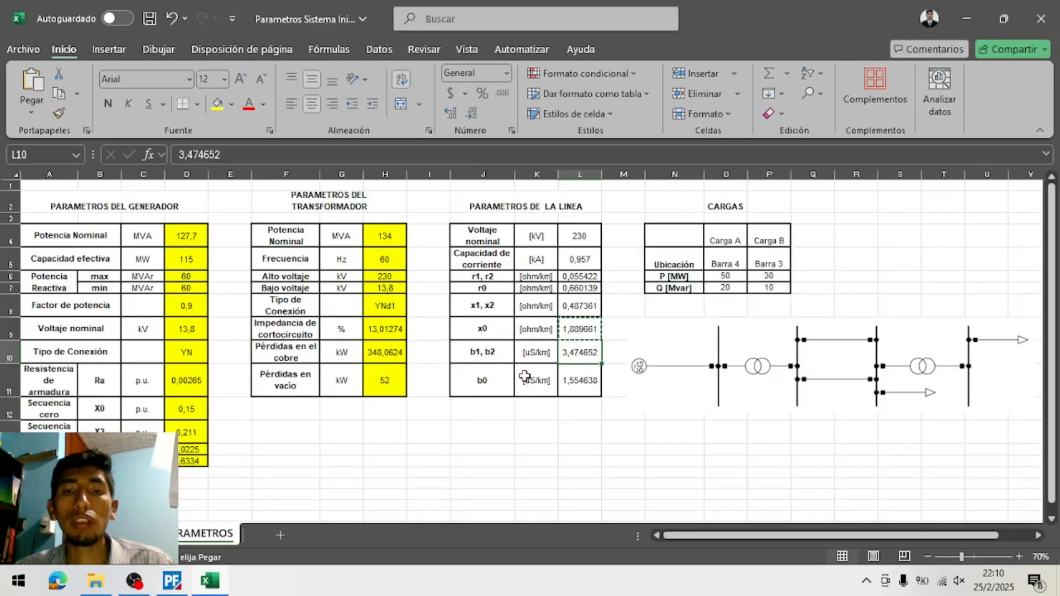
key("ctrl+c")
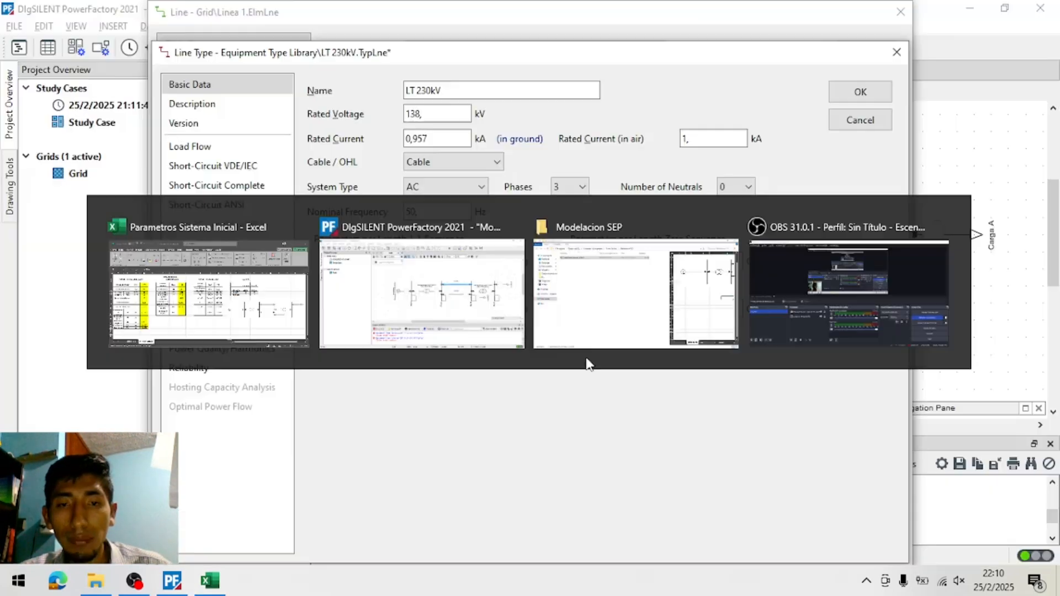
key("alt+Tab")
key("alt+Tab")
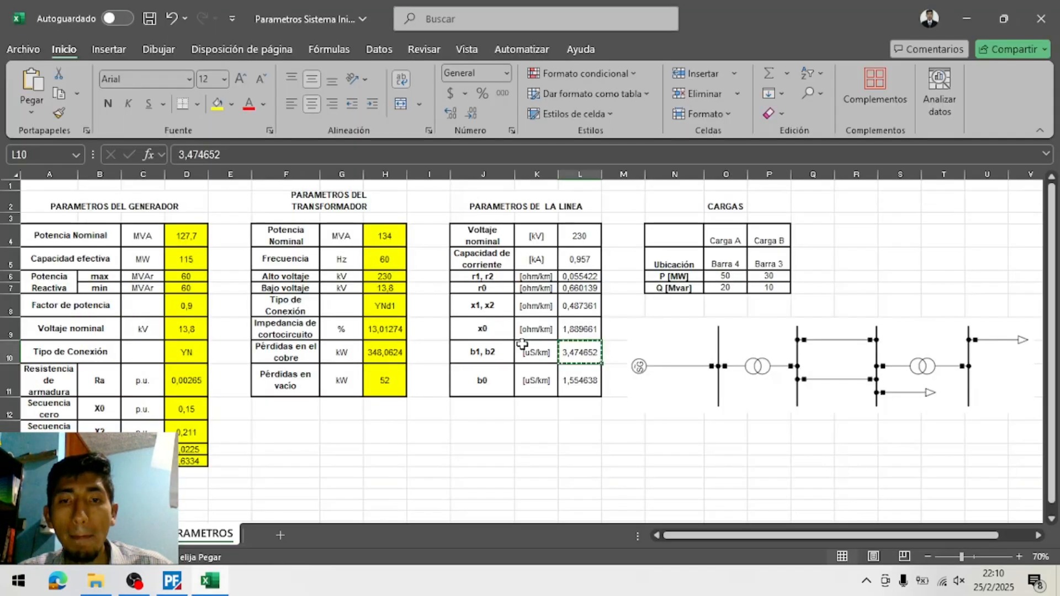
In the PowerFactory line type's RMS simulation data, set the 1,2-sequence susceptance B' to 3,474652 uS/km
key("alt+Tab")
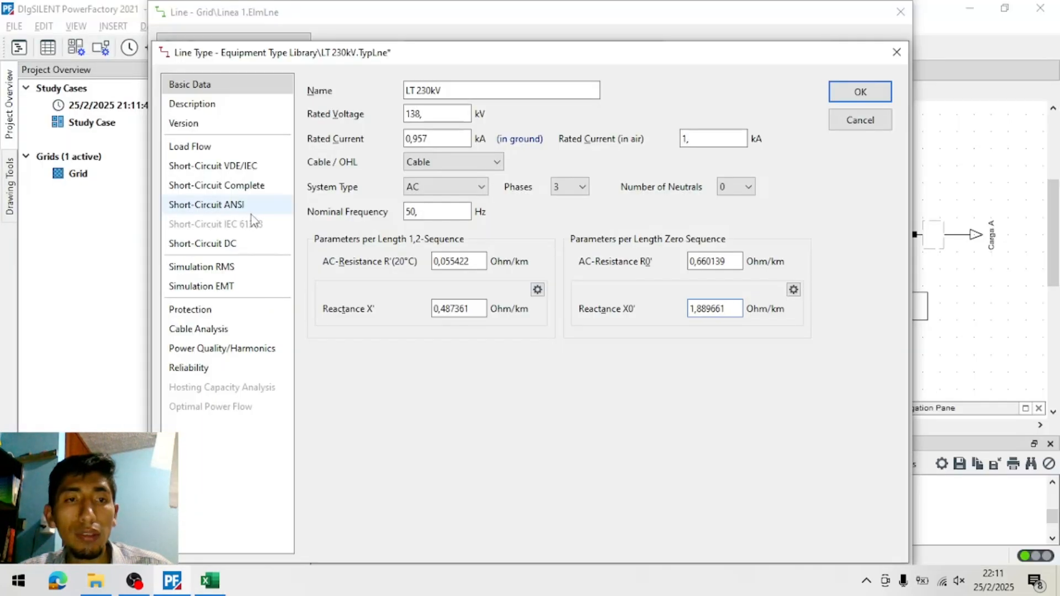
left_click(244, 267)
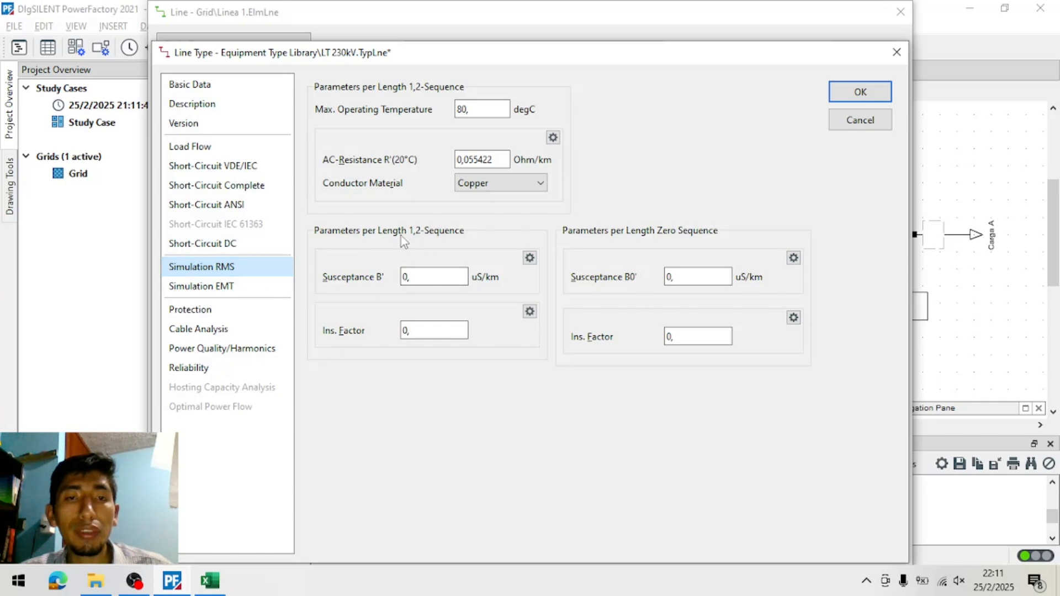
key("alt+Tab")
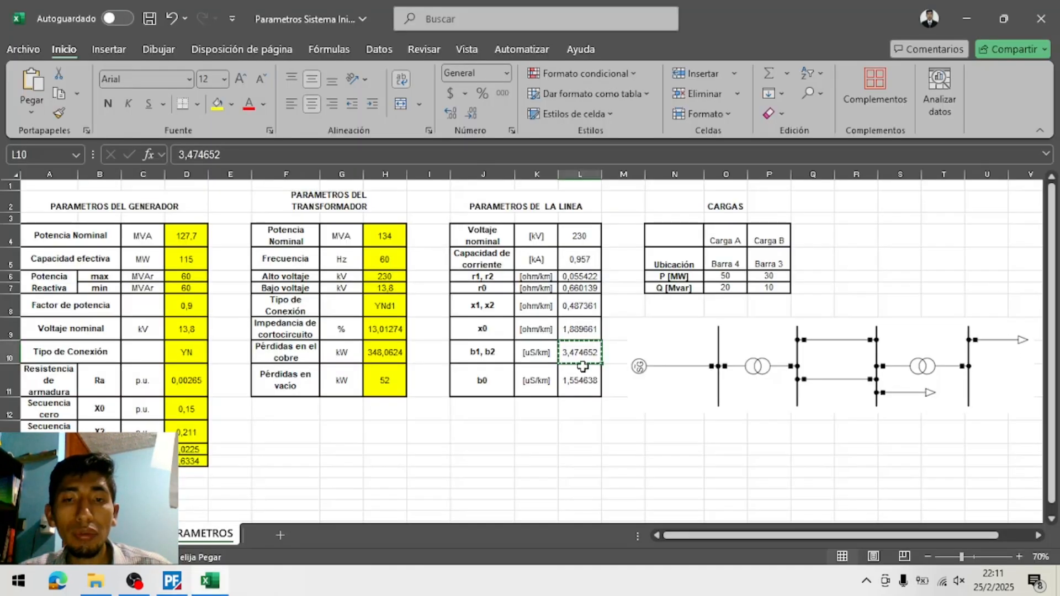
key("alt+Tab")
left_click_drag(431, 278, 362, 277)
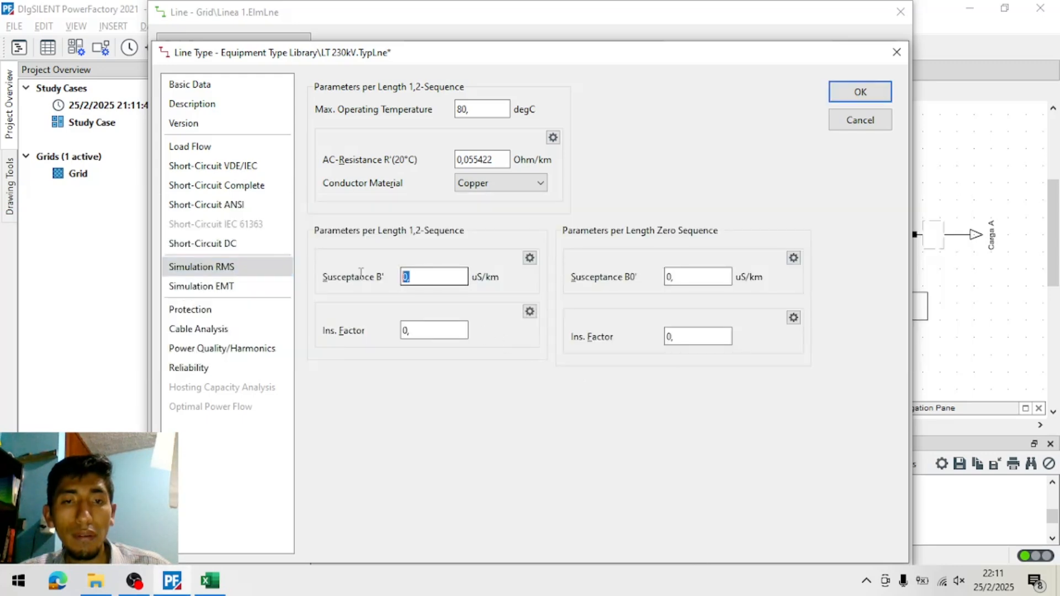
key("ctrl+v")
Copy b0 from L11 in Excel and set the zero-sequence susceptance B0' in PowerFactory to 1,554638 uS/km
key("alt+Tab")
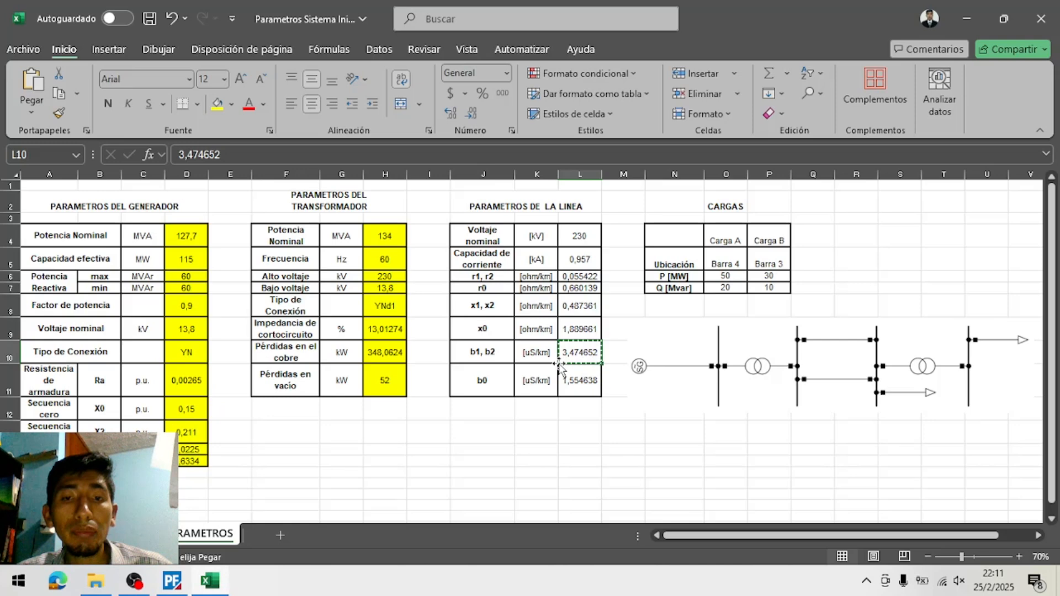
key("alt+Tab")
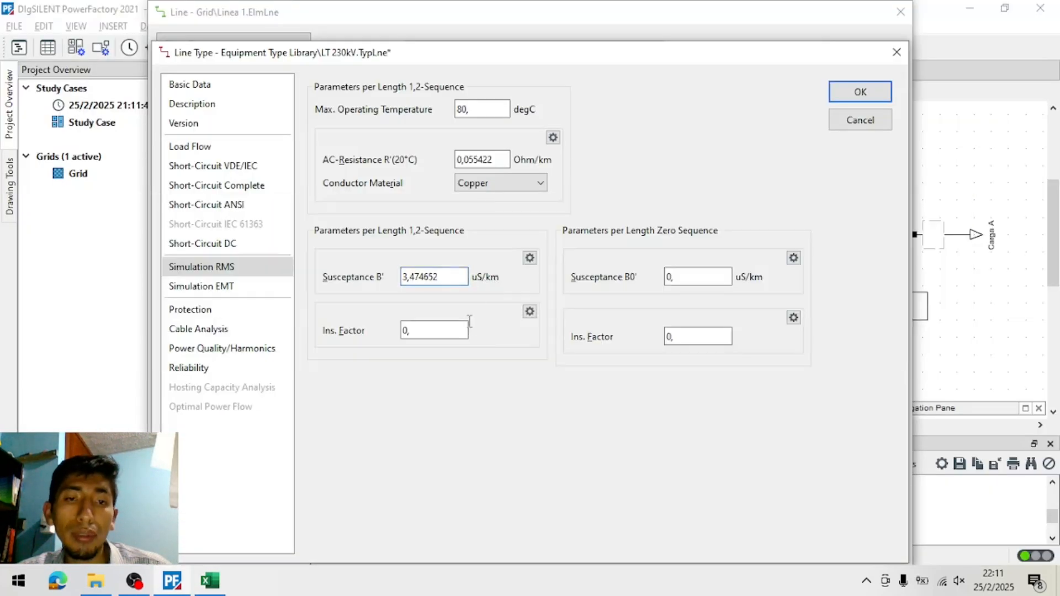
key("alt+Tab")
left_click(587, 388)
key("ctrl+c")
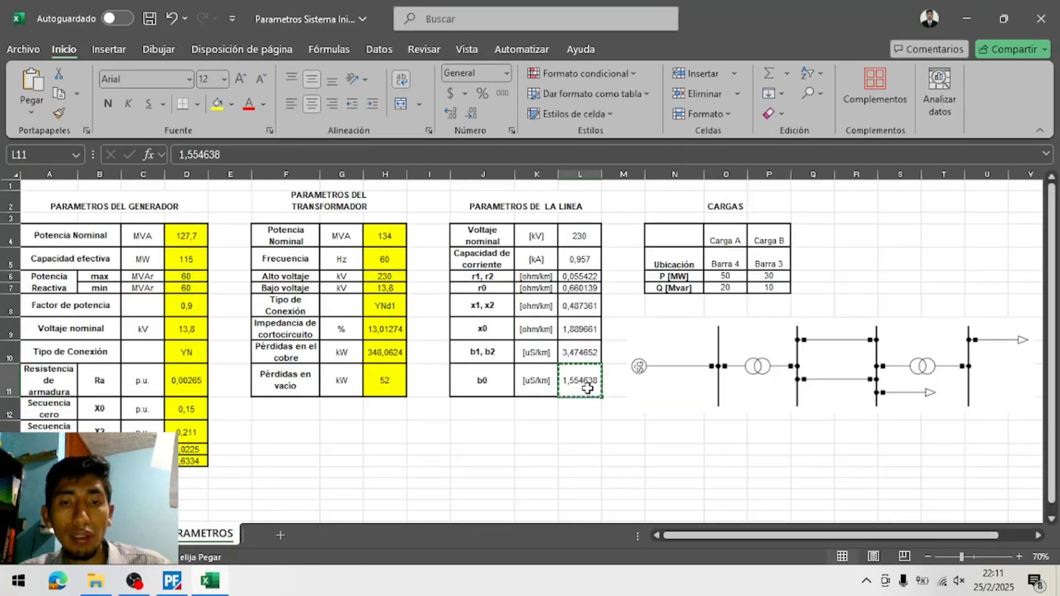
key("alt+Tab")
double_click(697, 276)
key("ctrl+v")
In Excel, highlight the line parameter values L4:L11 and the load P and Q values O6:P7 with yellow fill
key("alt+Tab")
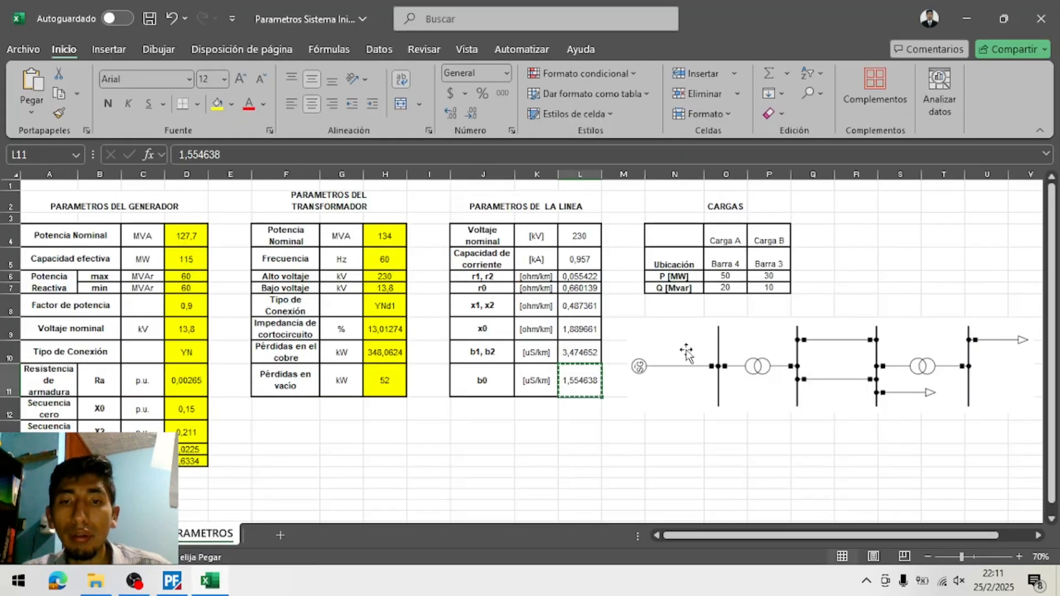
left_click_drag(578, 236, 586, 389)
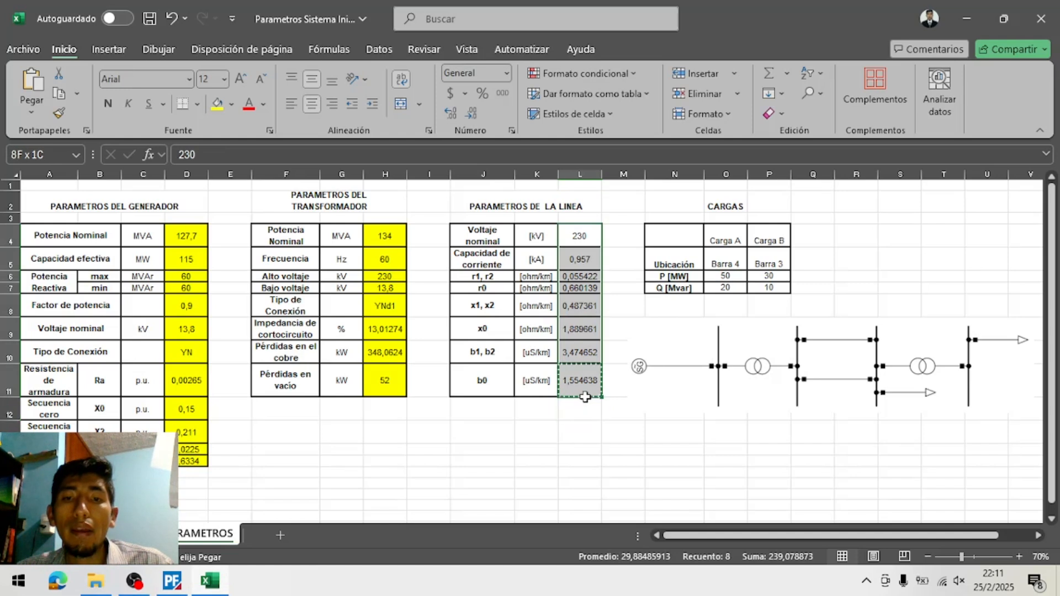
left_click(217, 103)
left_click(486, 409)
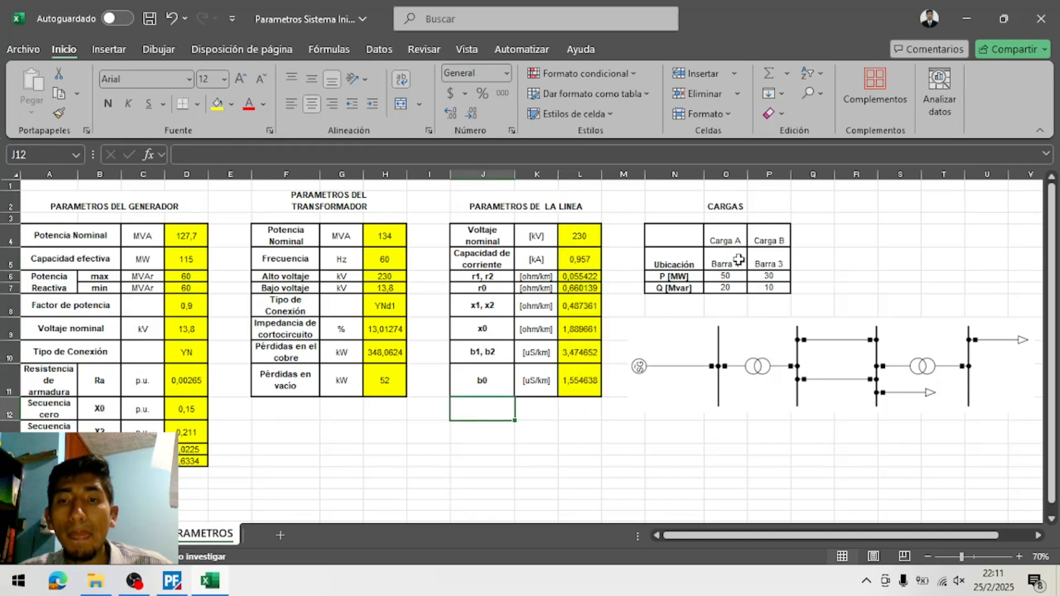
left_click_drag(726, 276, 769, 288)
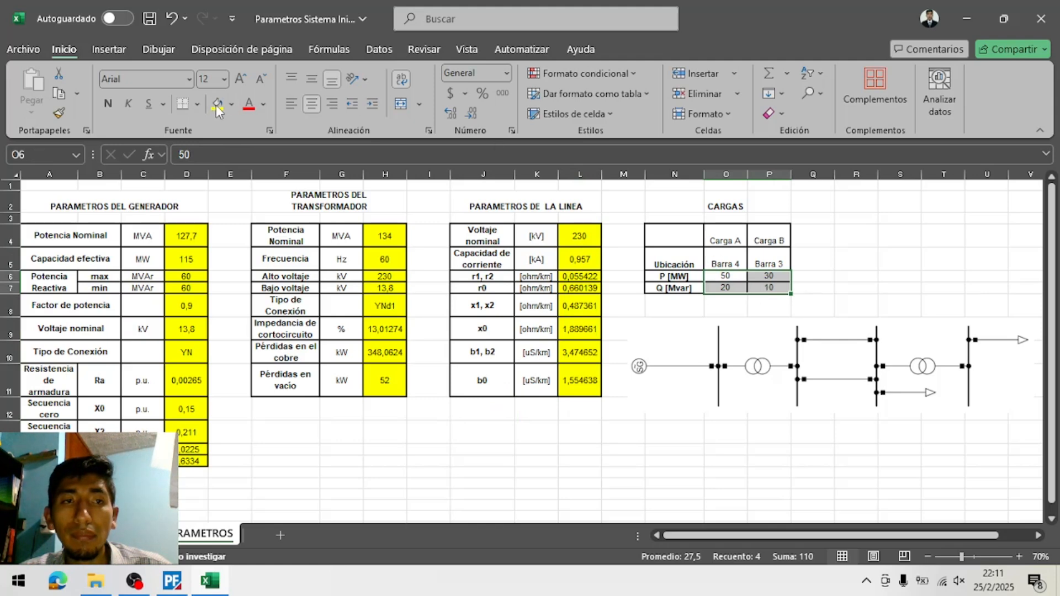
Review the basic, RMS simulation and protection data of the LT 230kV line type in PowerFactory
key("alt+Tab")
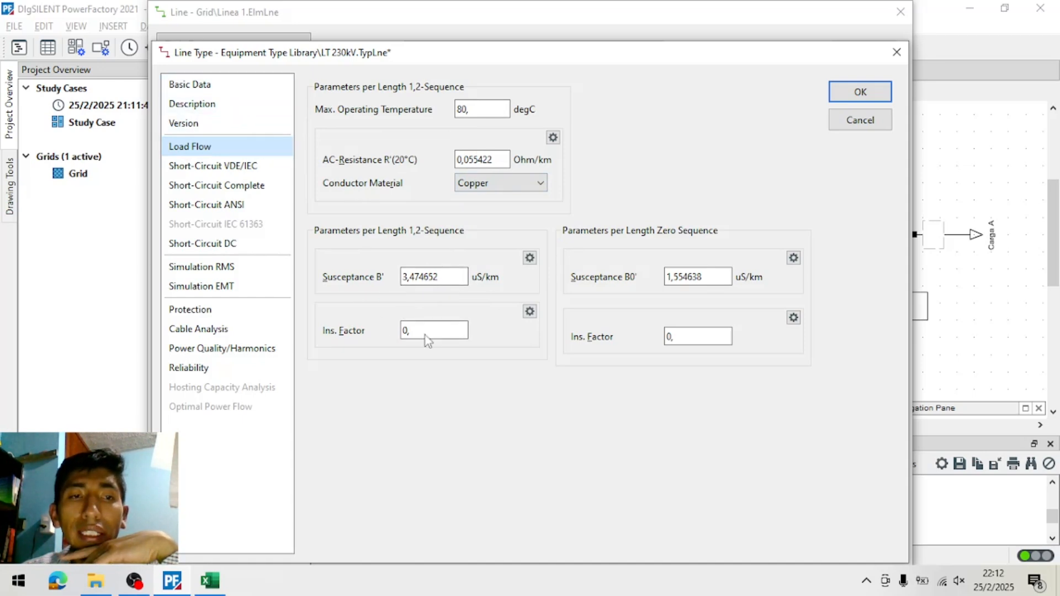
left_click(246, 87)
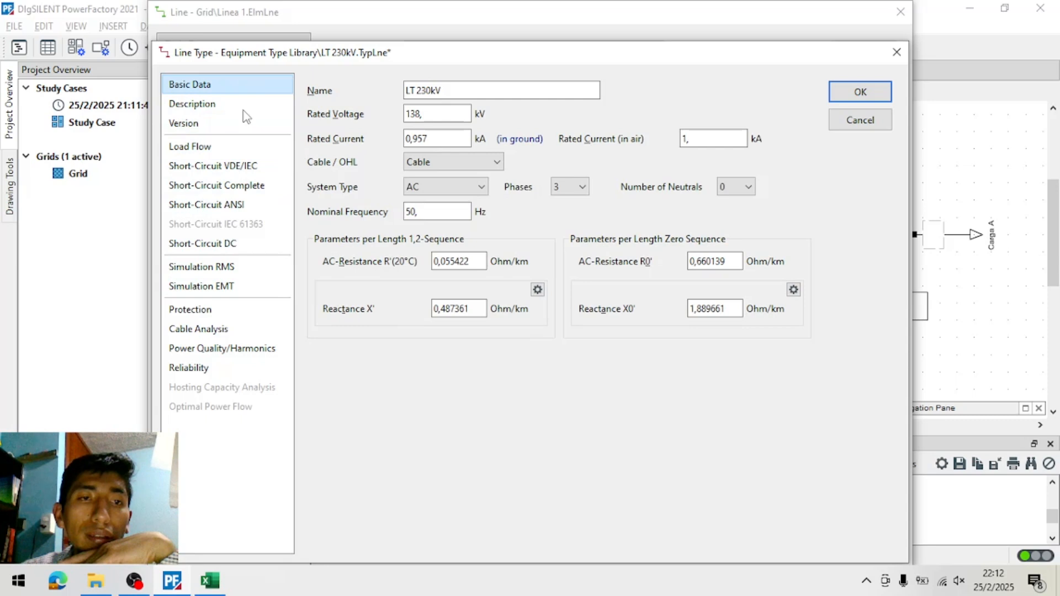
left_click(252, 266)
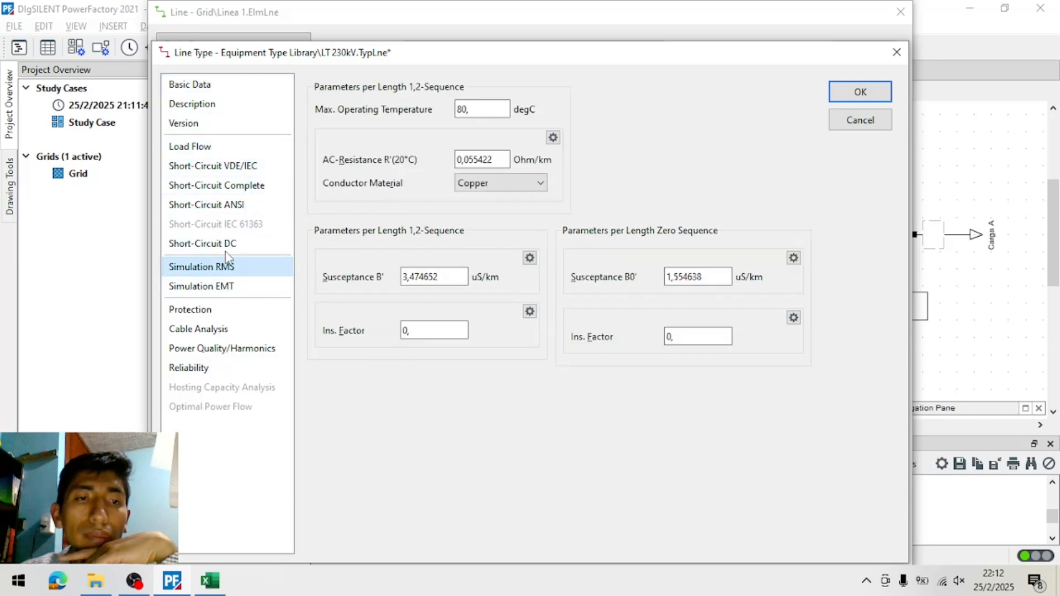
left_click(233, 310)
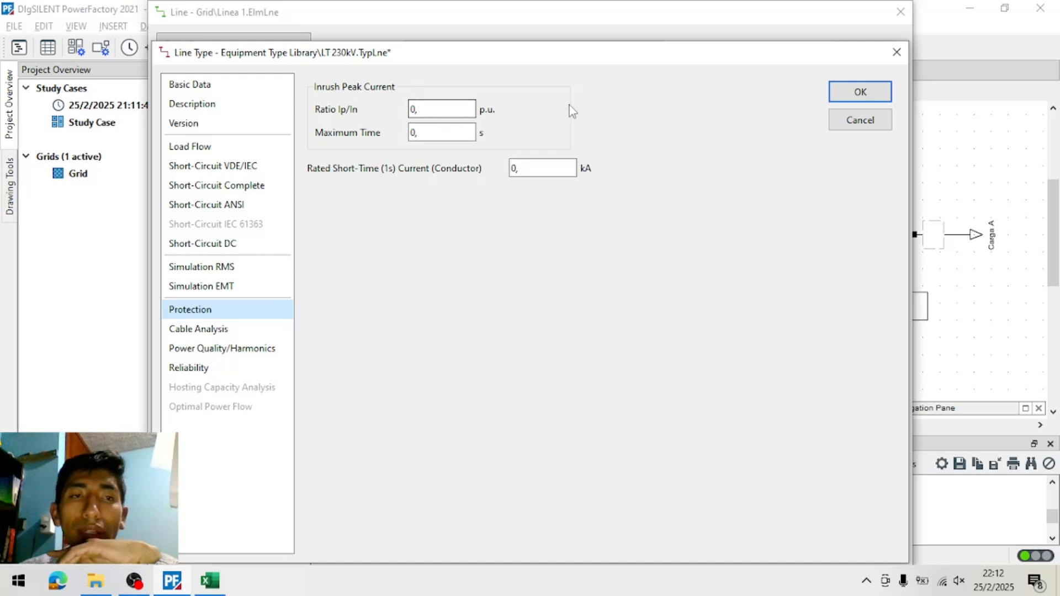
left_click(269, 93)
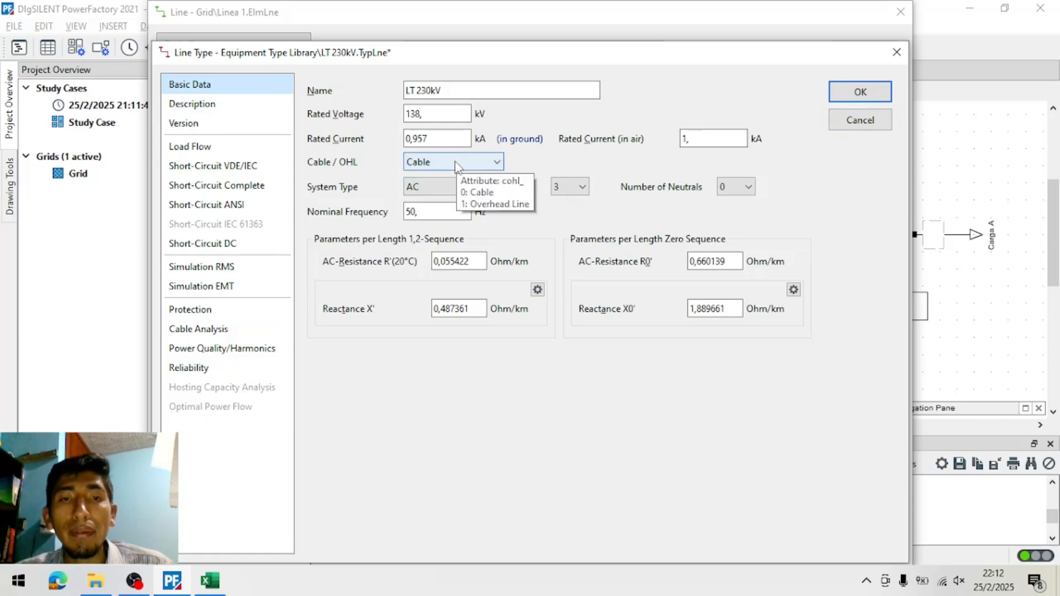
Enter the note "LT Aerea" in cell J12 below the line parameters in Excel
key("alt+Tab")
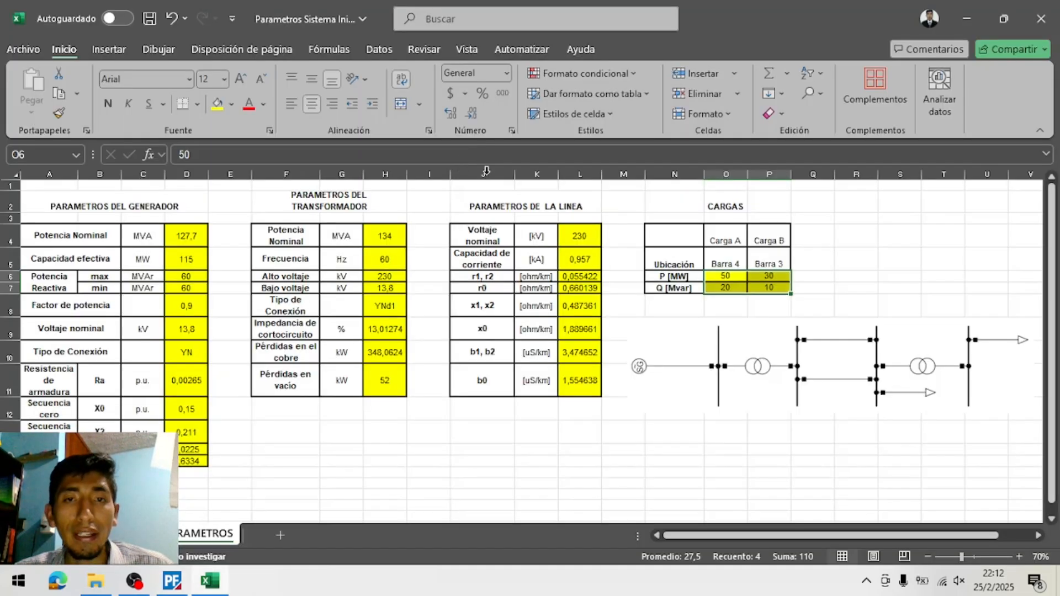
left_click(499, 410)
key("alt+Tab")
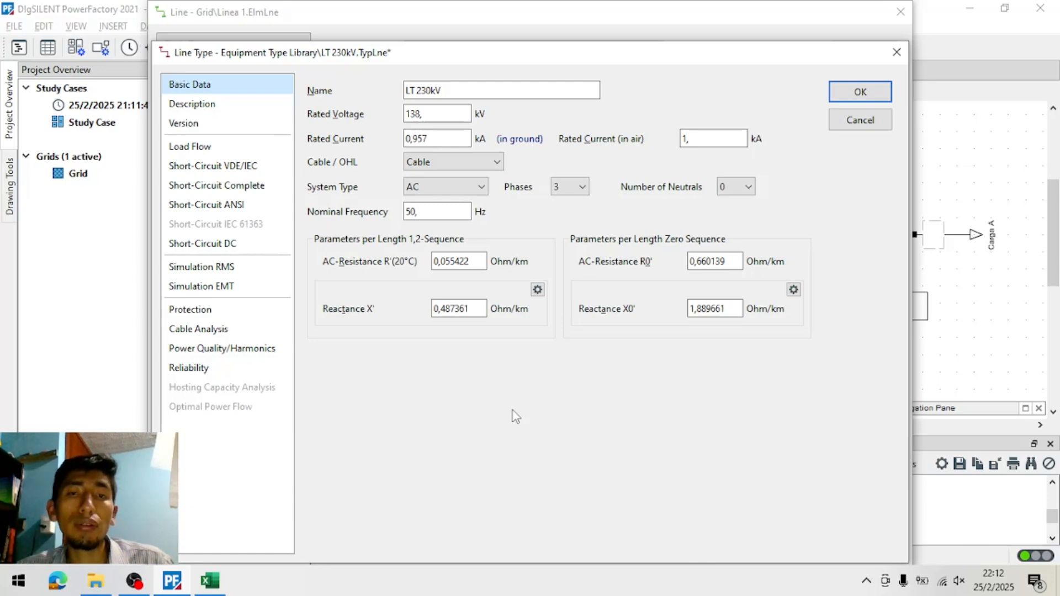
key("alt+Tab")
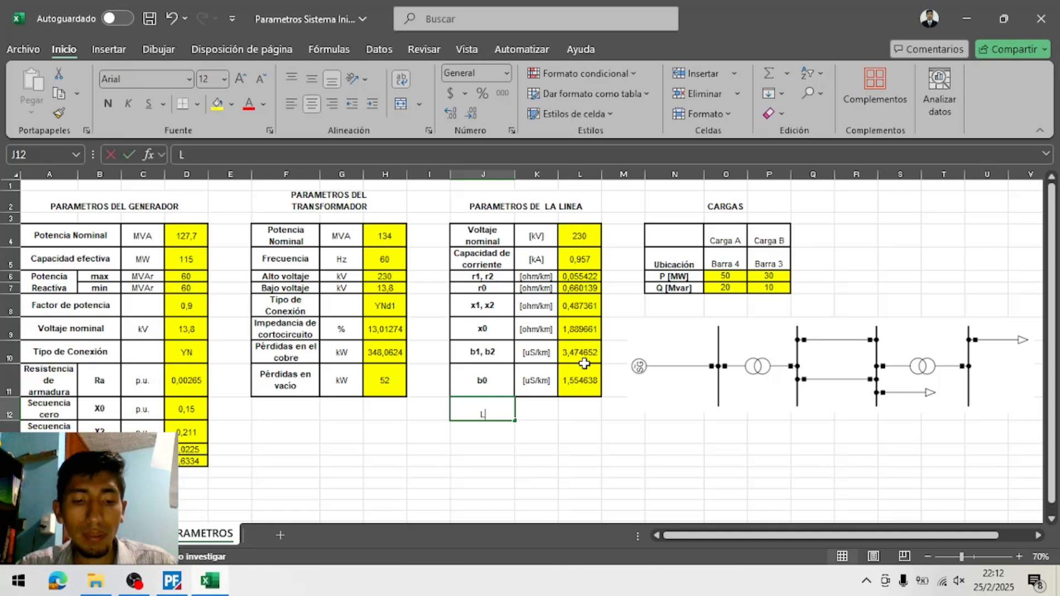
type("LT A")
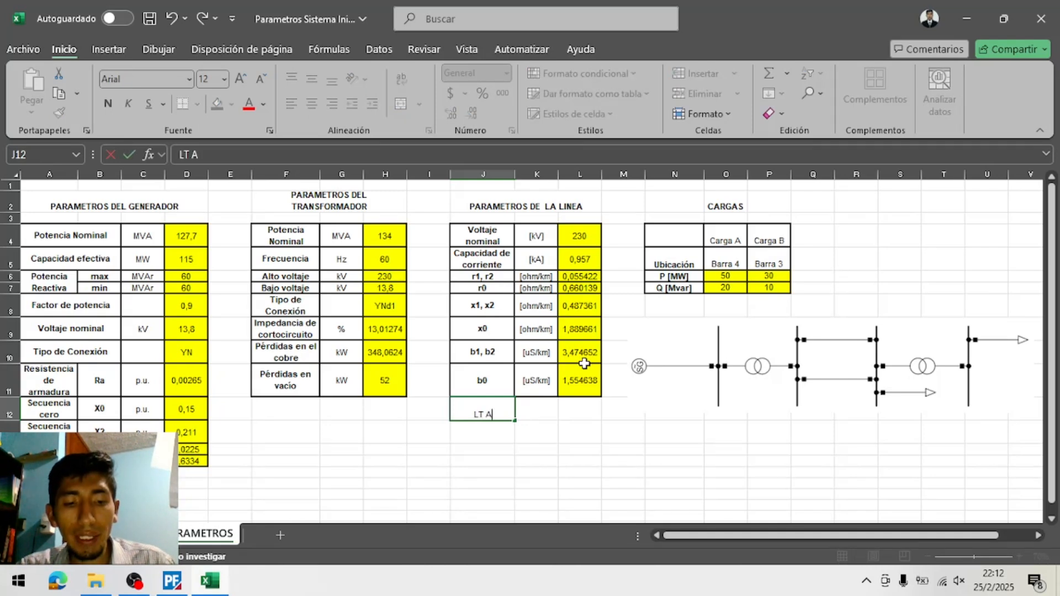
type("erara")
key("BackSpace")
key("BackSpace")
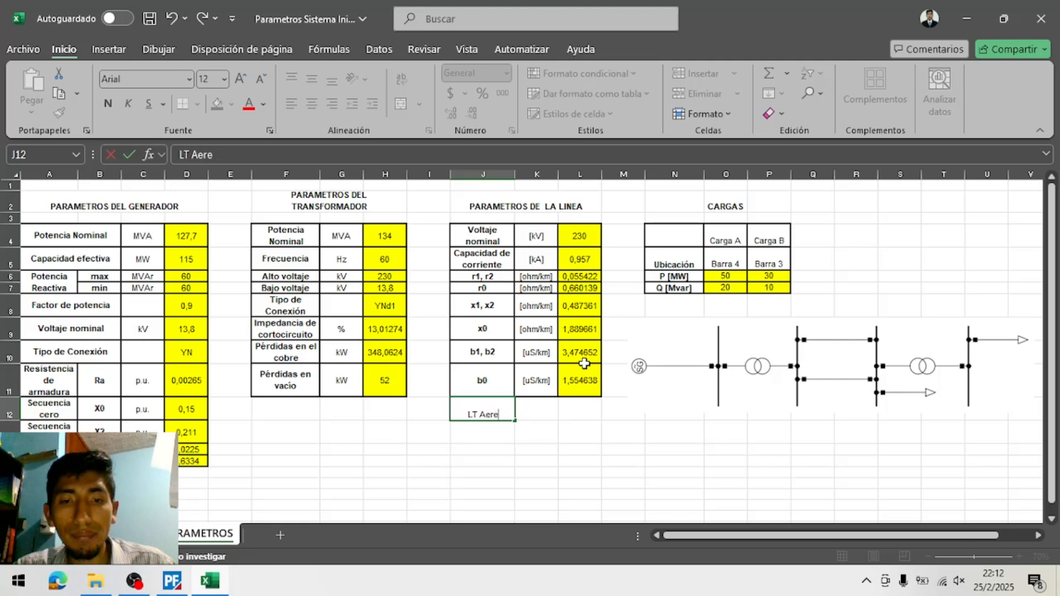
type("a")
Set Cable / OHL of the LT 230kV line type to Overhead Line in PowerFactory and accept the line type
key("alt+Tab")
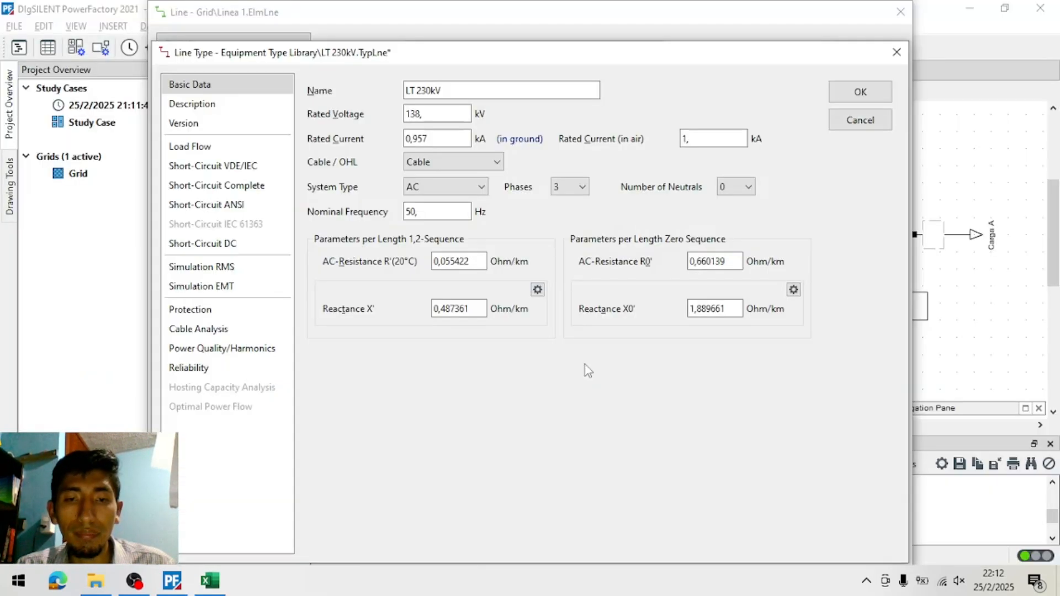
left_click(489, 163)
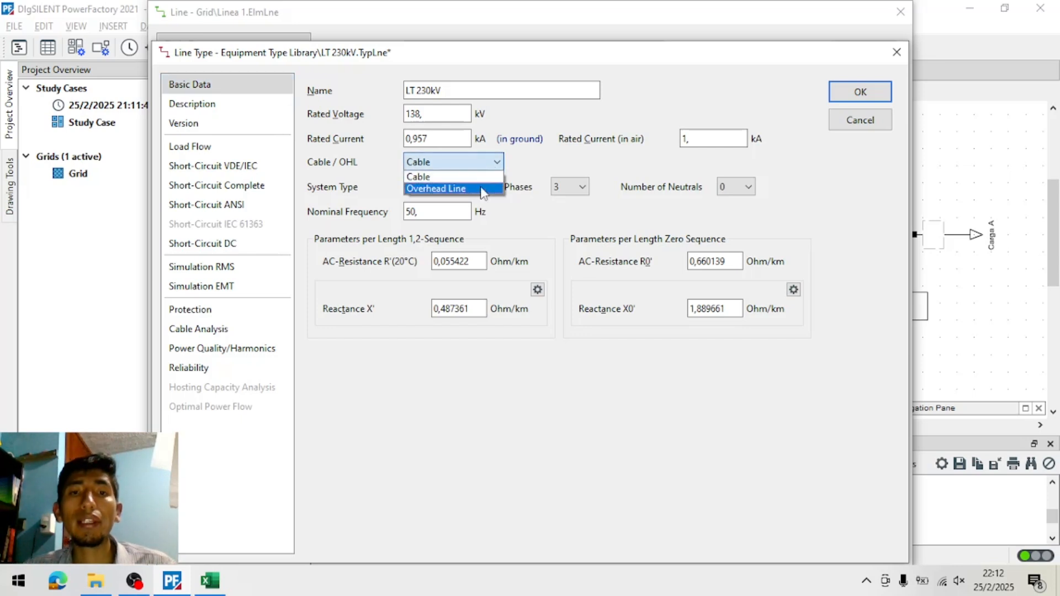
left_click(483, 190)
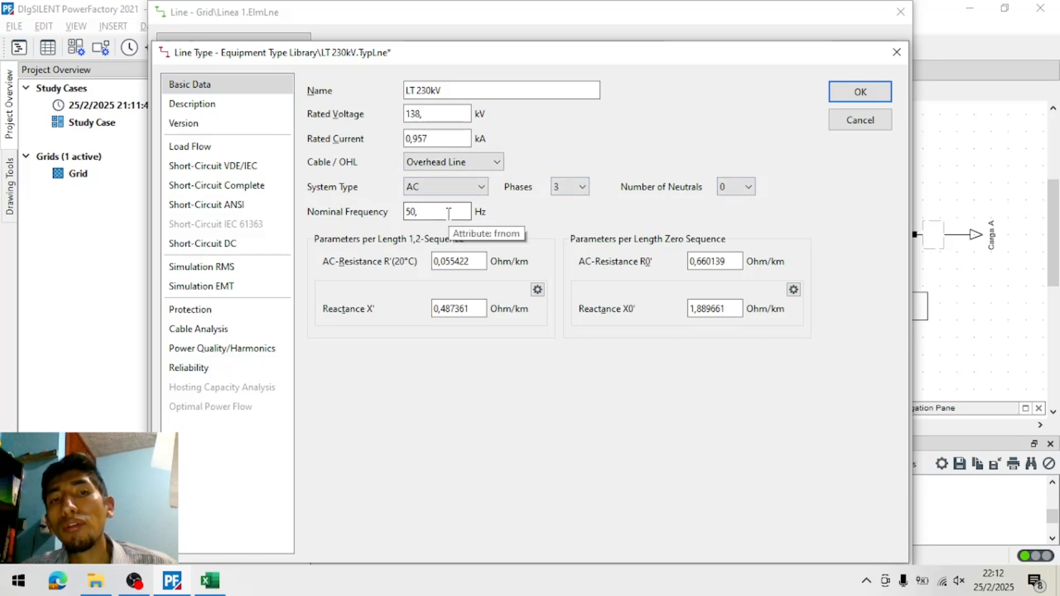
left_click_drag(448, 214, 376, 217)
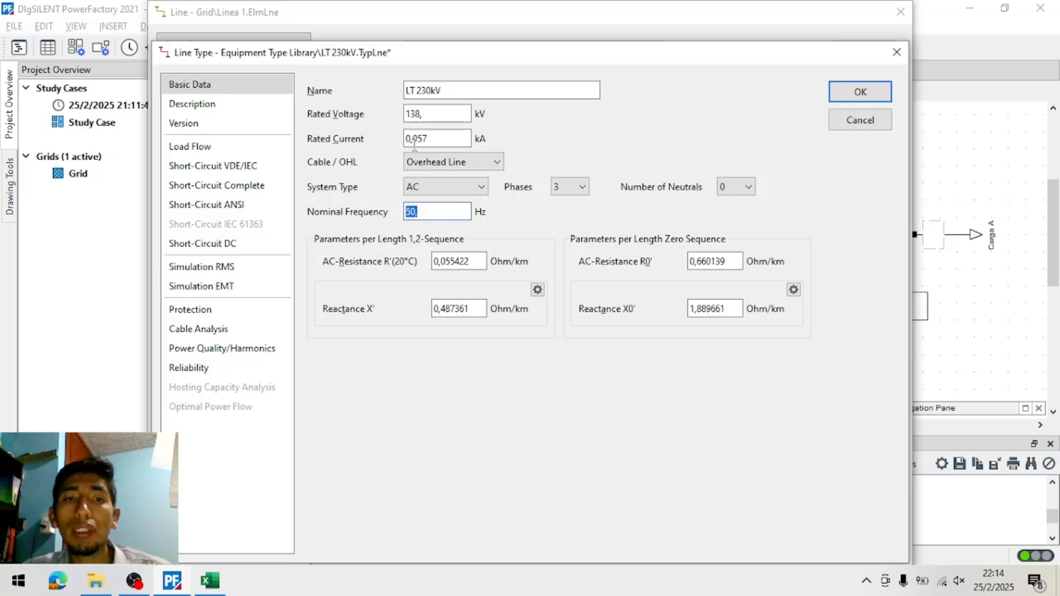
left_click_drag(433, 113, 362, 111)
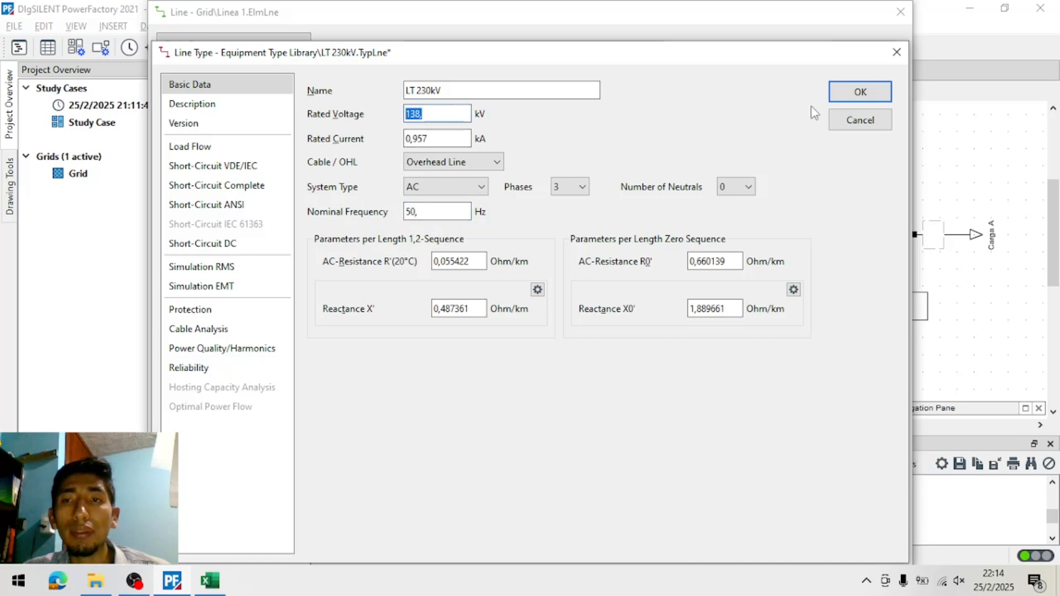
left_click(843, 98)
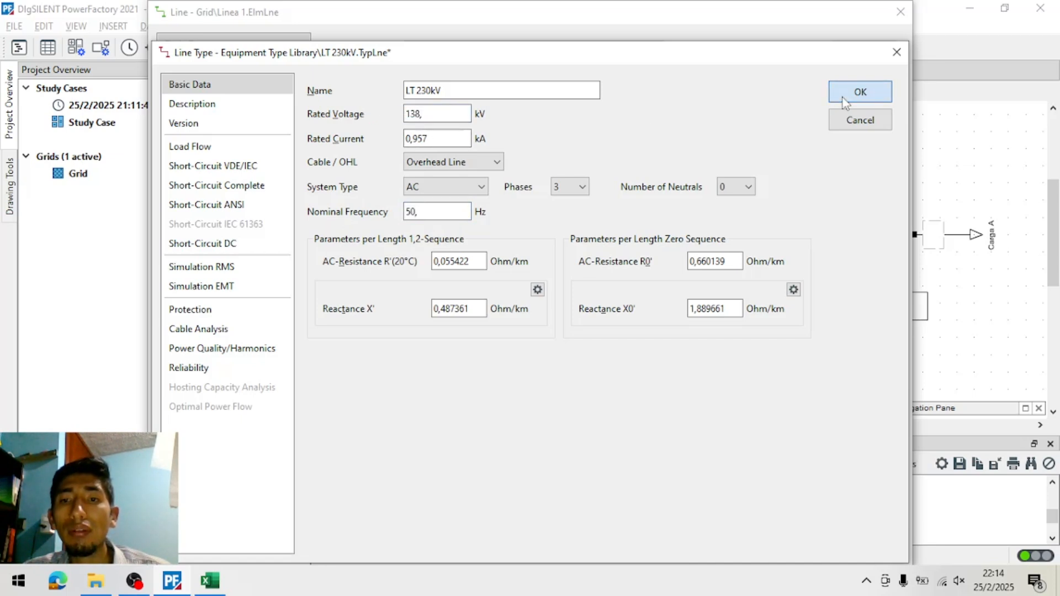
Compare the line parameters in the Excel sheet with the length and resulting values of Linea 1 in PowerFactory
left_click(465, 233)
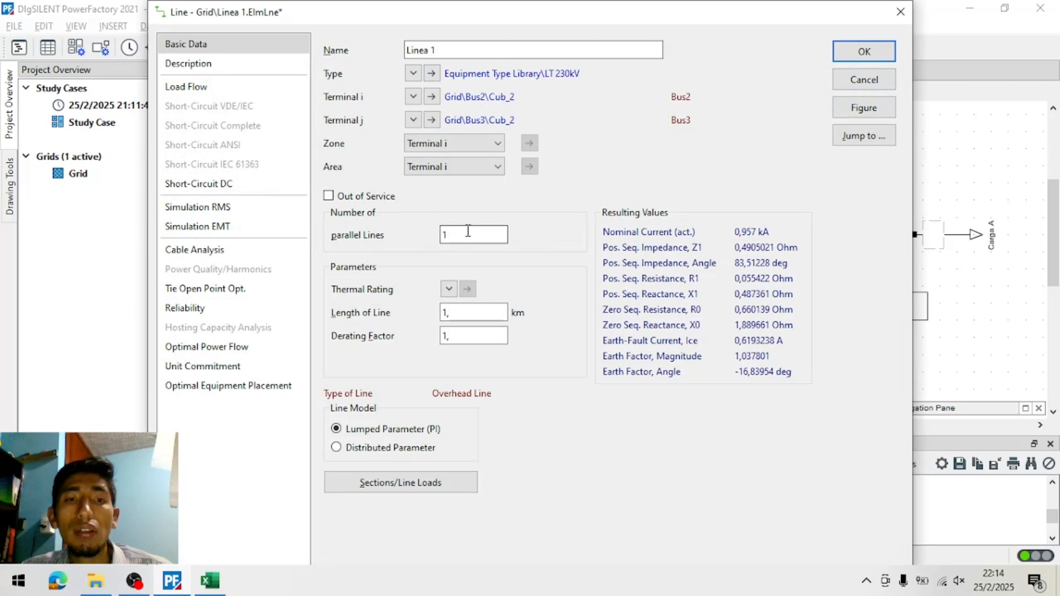
left_click_drag(476, 311, 400, 316)
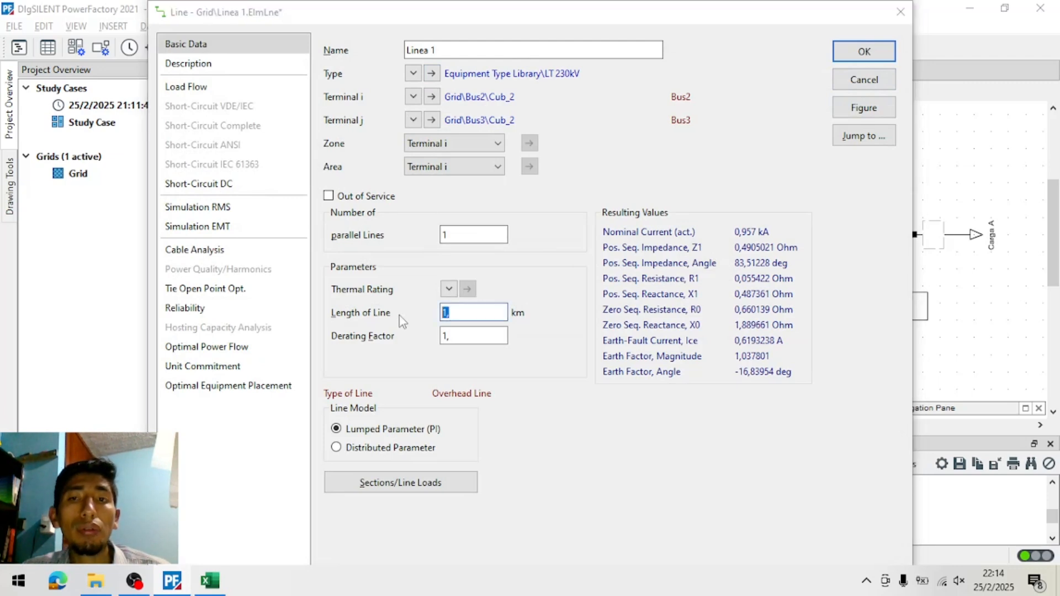
key("alt+Tab")
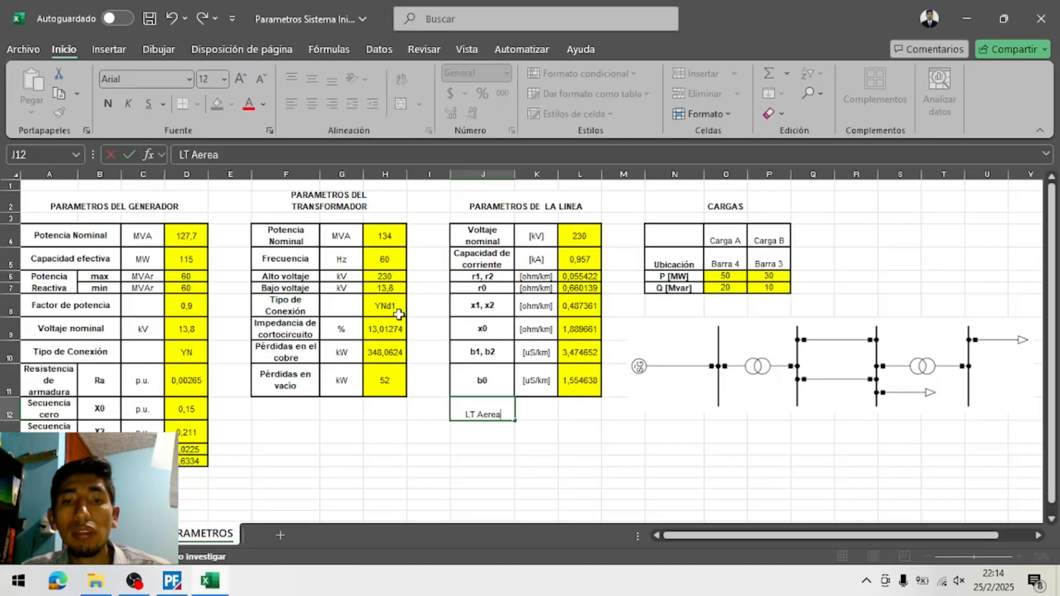
key("alt+Tab")
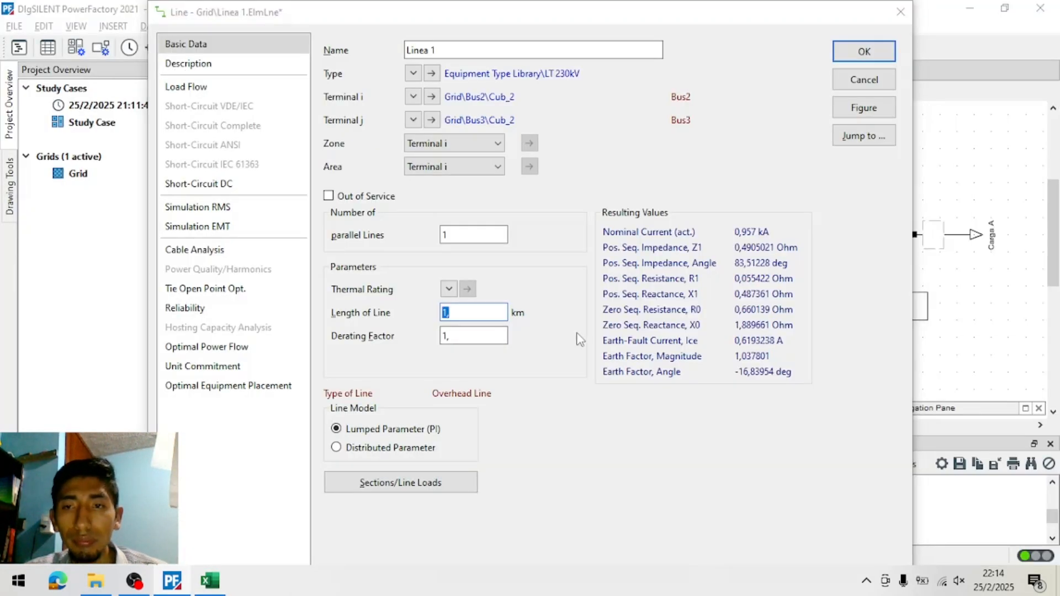
key("alt+Tab")
left_click(595, 256)
key("alt+Tab")
key("alt+Tab")
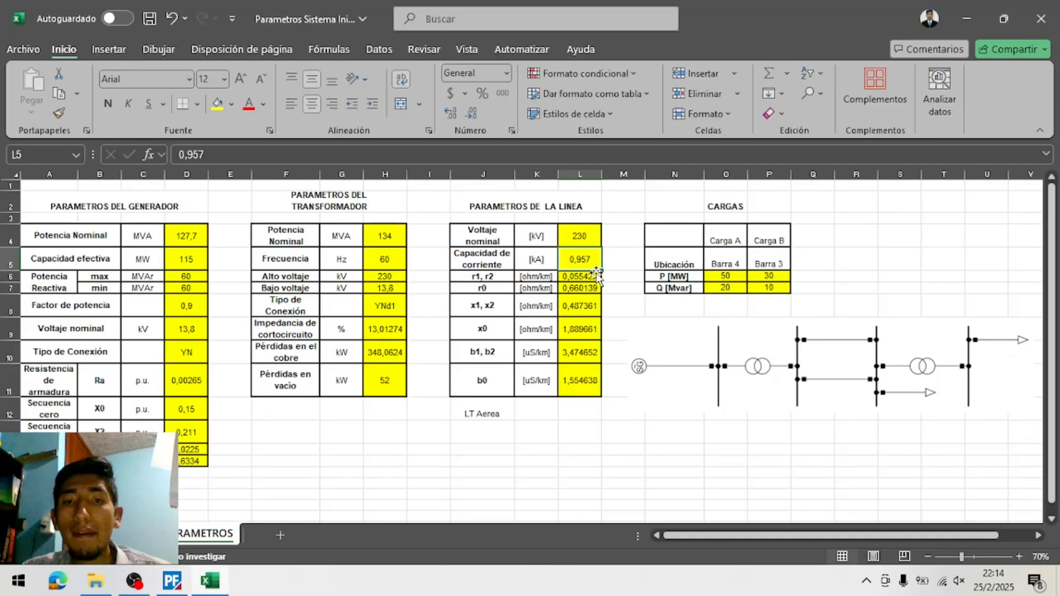
left_click(574, 305)
key("alt+Tab")
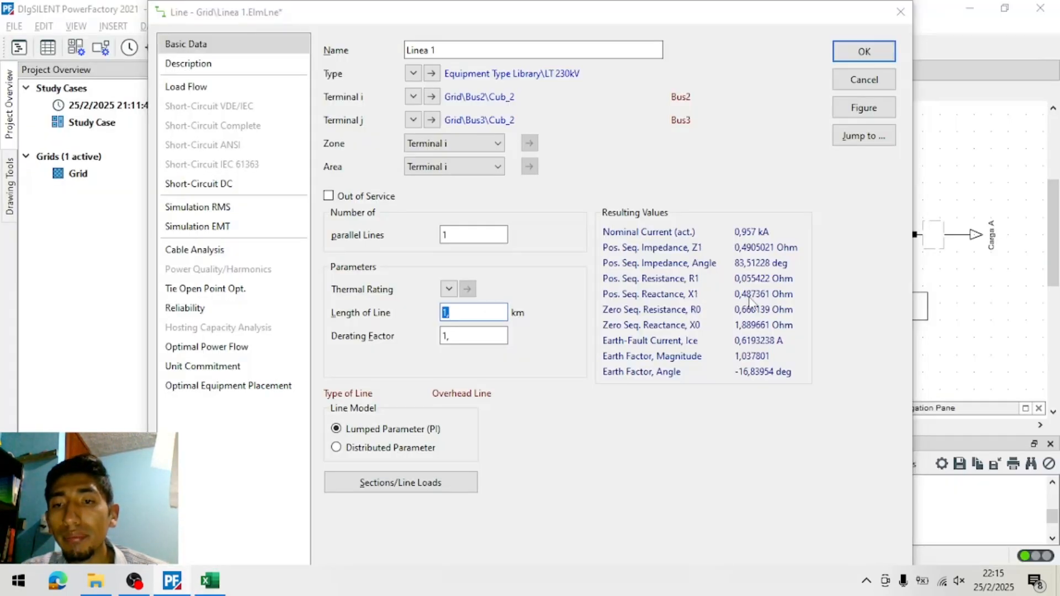
key("alt+Tab")
key("alt+Tab")
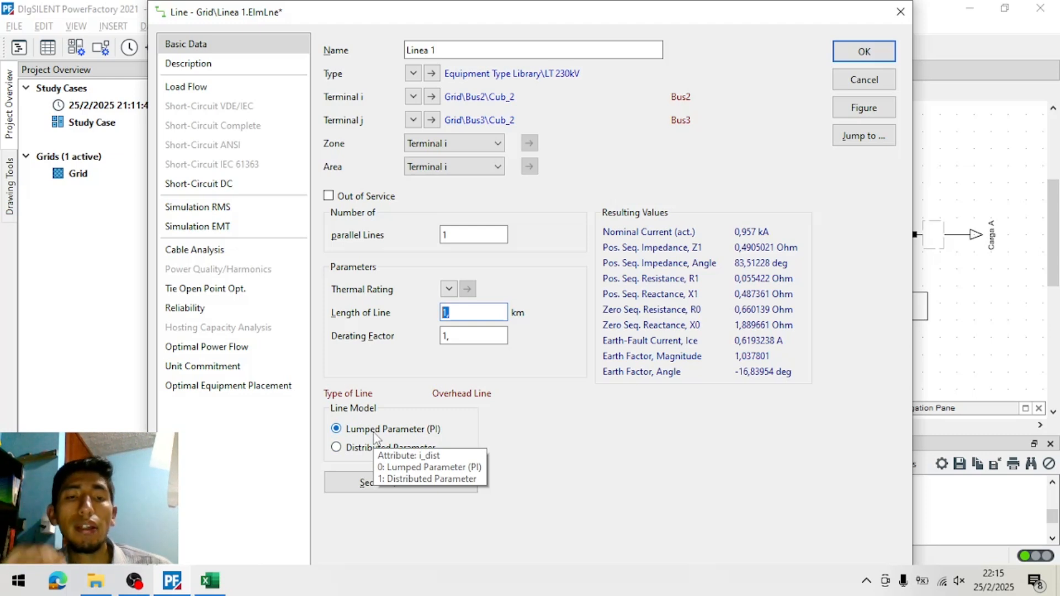
Review the RMS simulation, load flow and basic data of Linea 1 and accept the line settings
left_click(265, 203)
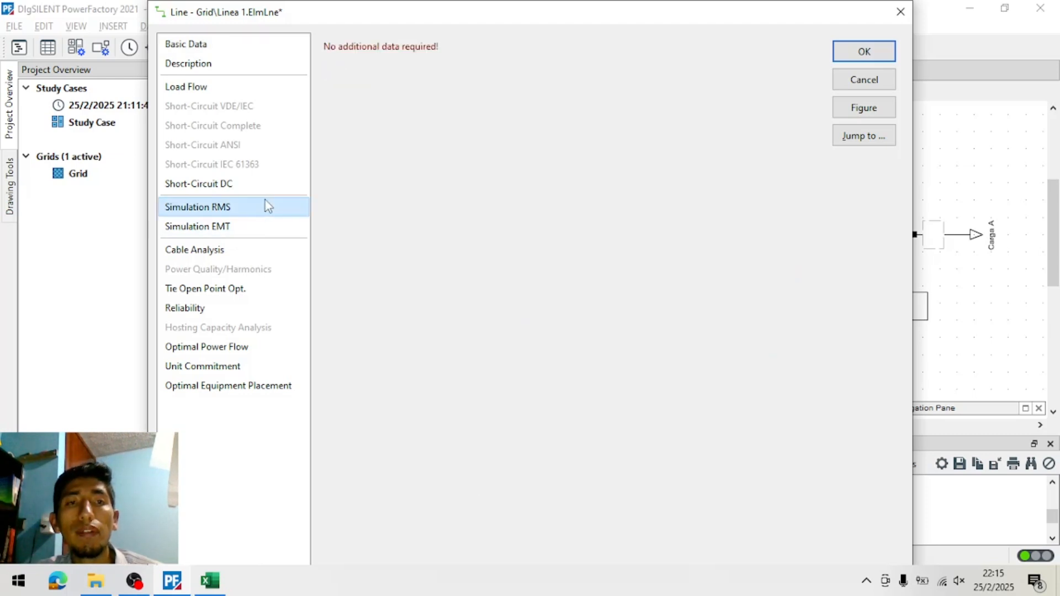
left_click(250, 88)
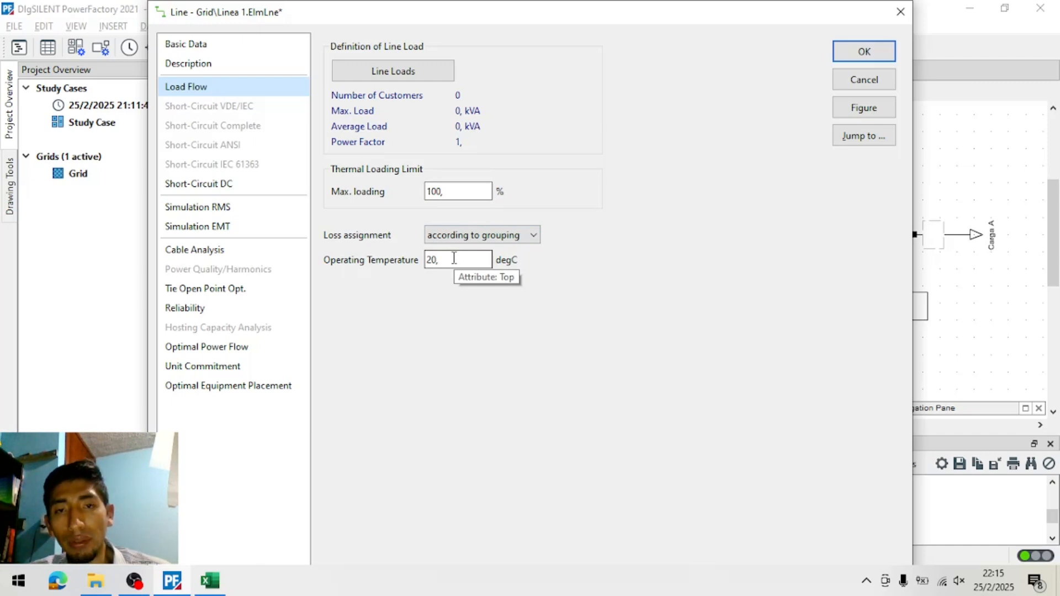
left_click(184, 44)
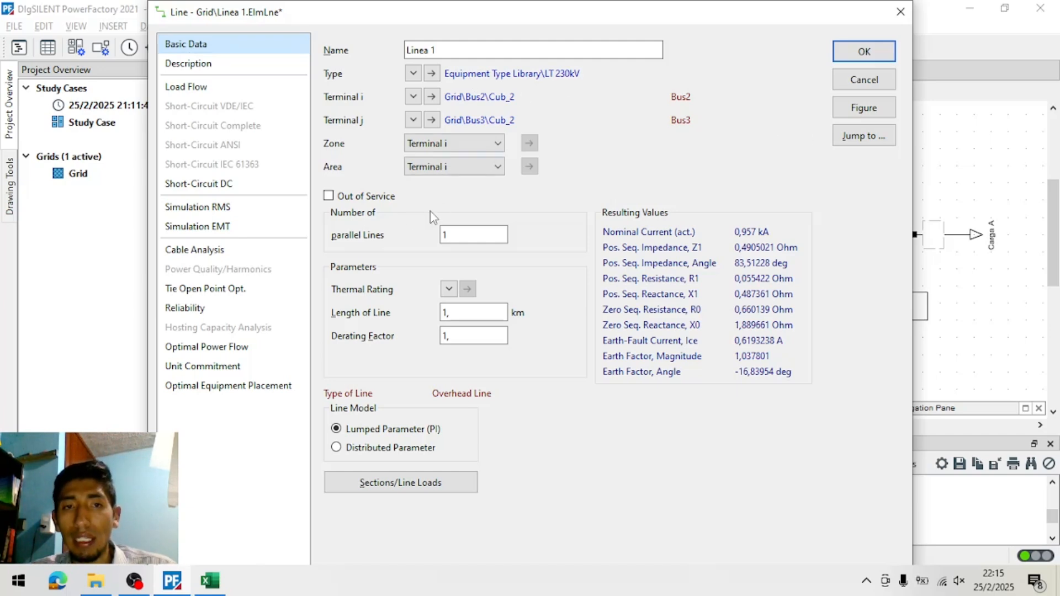
left_click(866, 51)
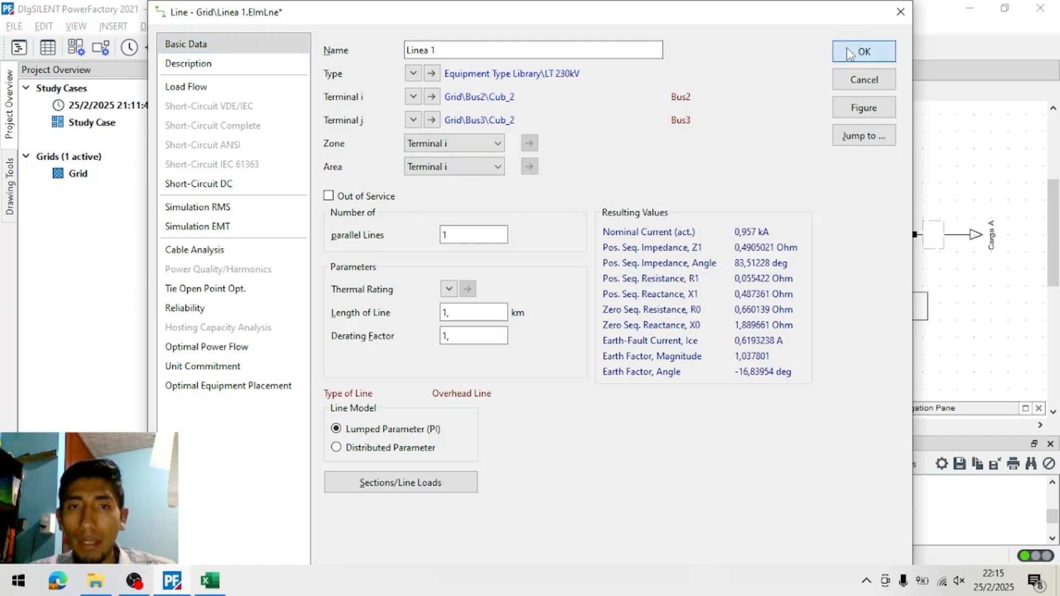
Assign the LT 230kV line type from the project's Equipment Type Library to Linea 2 and accept the line
double_click(723, 286)
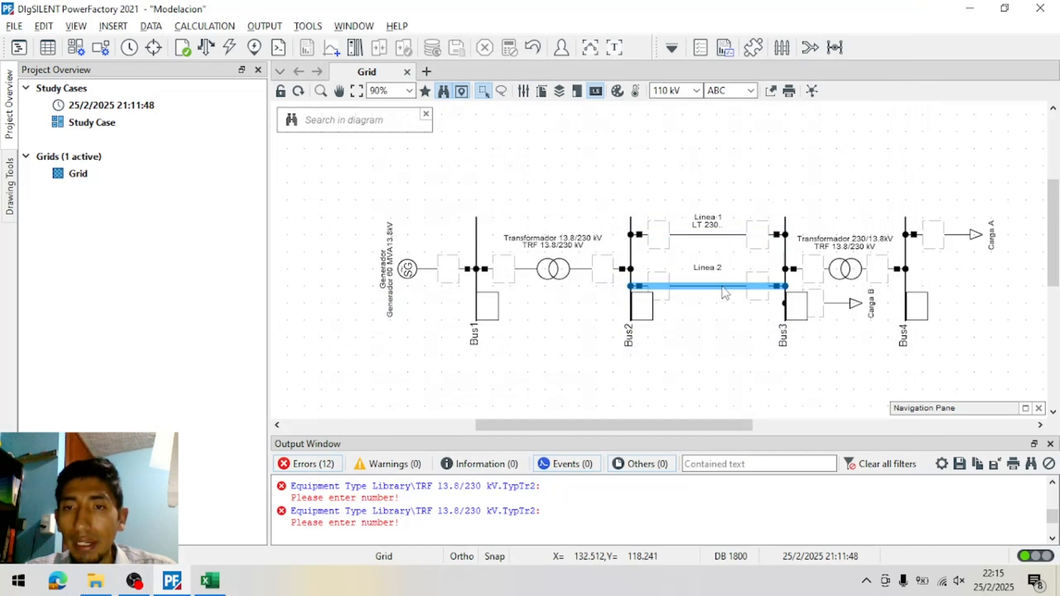
left_click(413, 73)
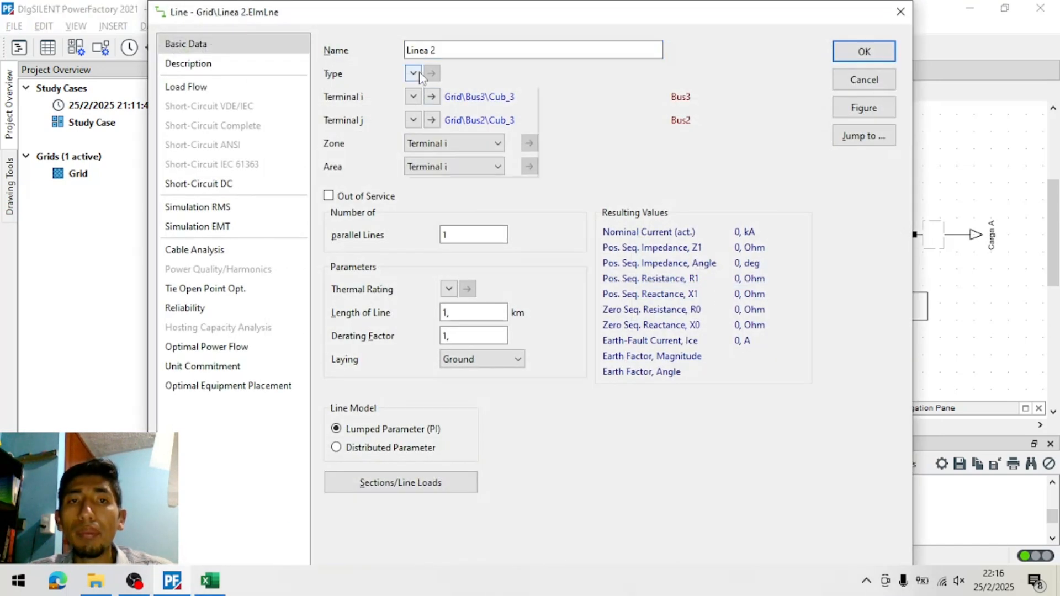
mouse_move(453, 95)
left_click(560, 94)
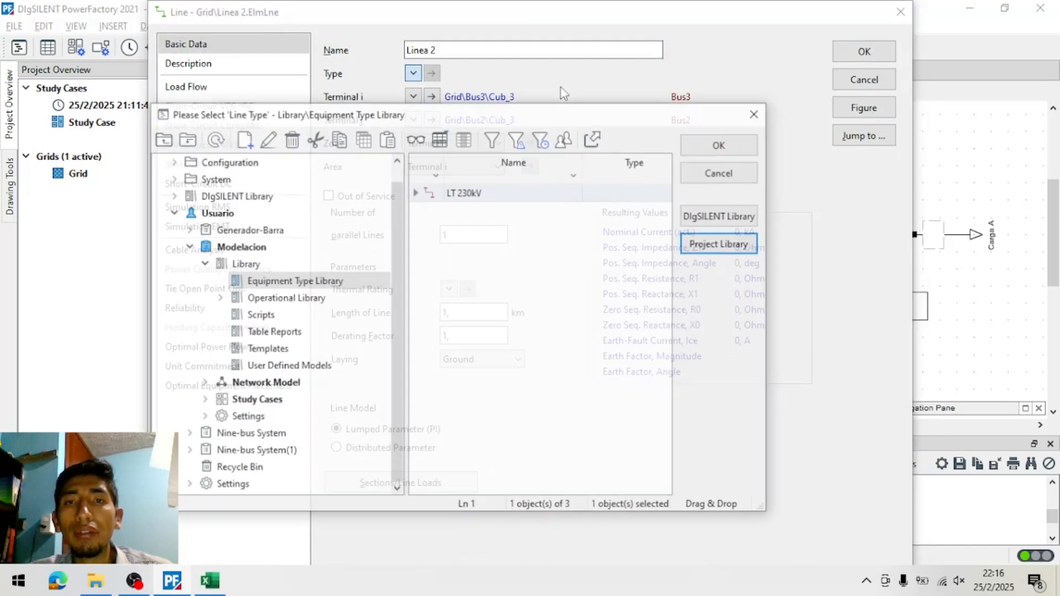
left_click(434, 194)
left_click(688, 145)
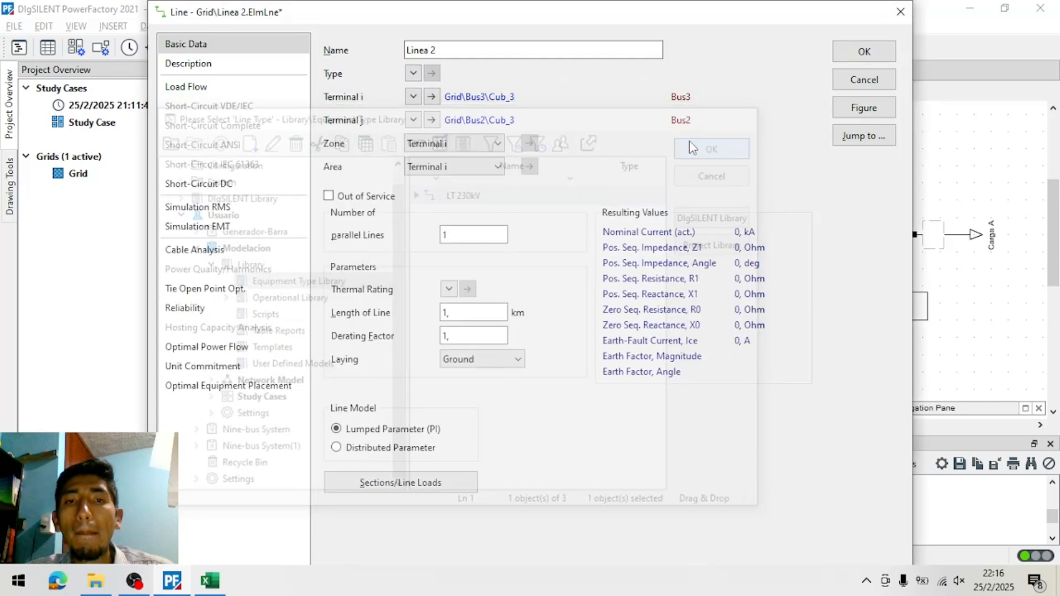
left_click(865, 51)
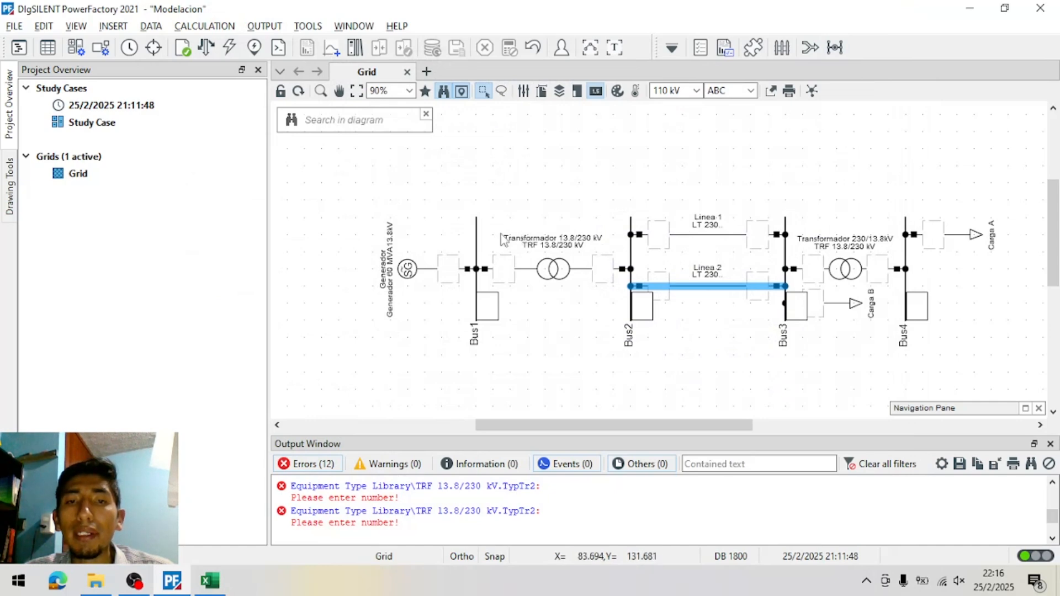
Check the basic data of terminals Bus1 and Bus2 and the load flow data of Carga A
double_click(477, 245)
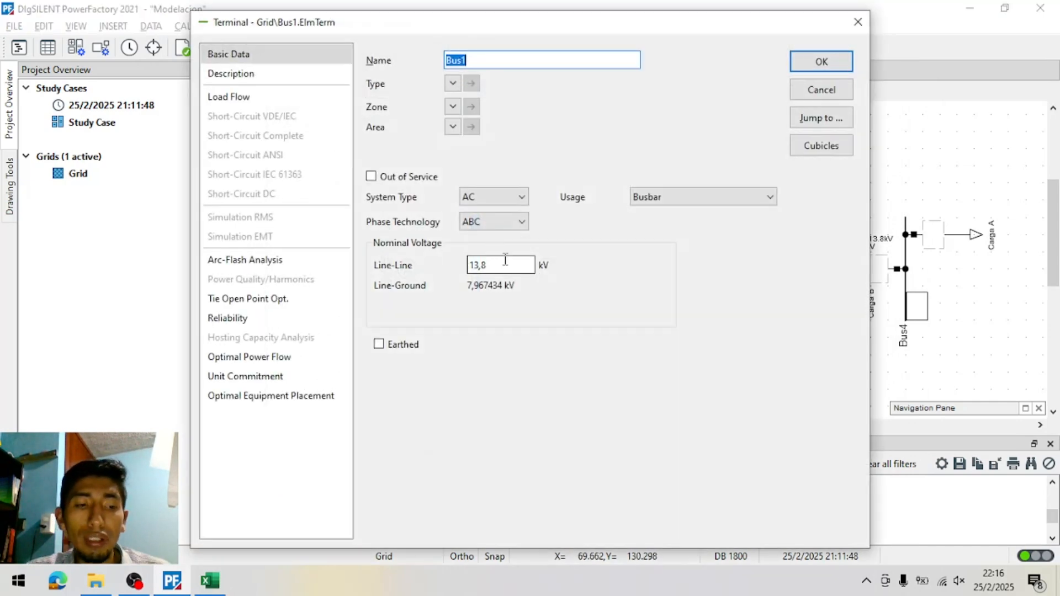
key("Return")
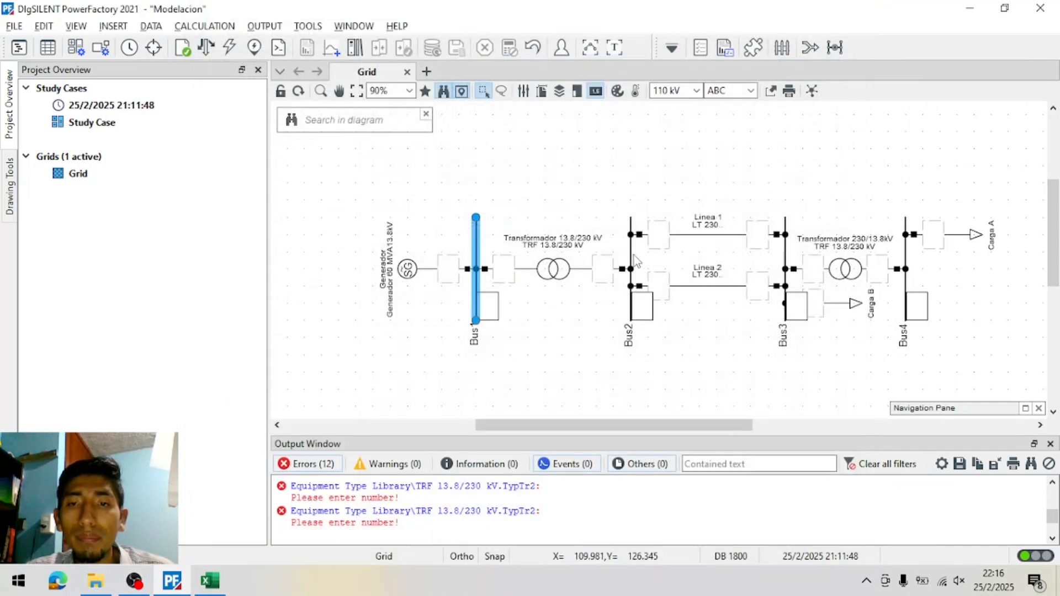
double_click(634, 255)
key("Return")
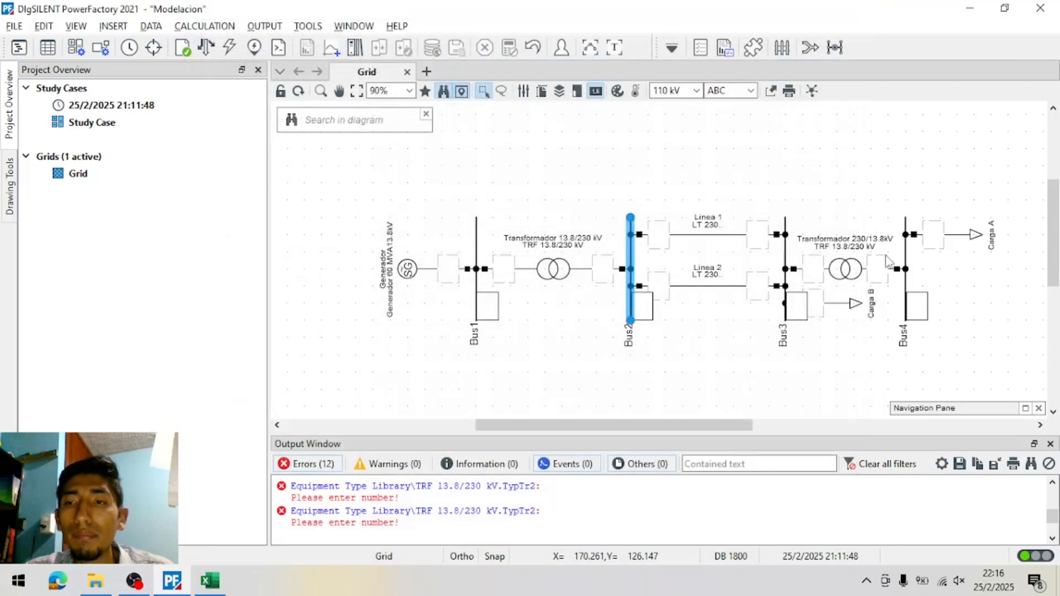
double_click(986, 238)
left_click(246, 100)
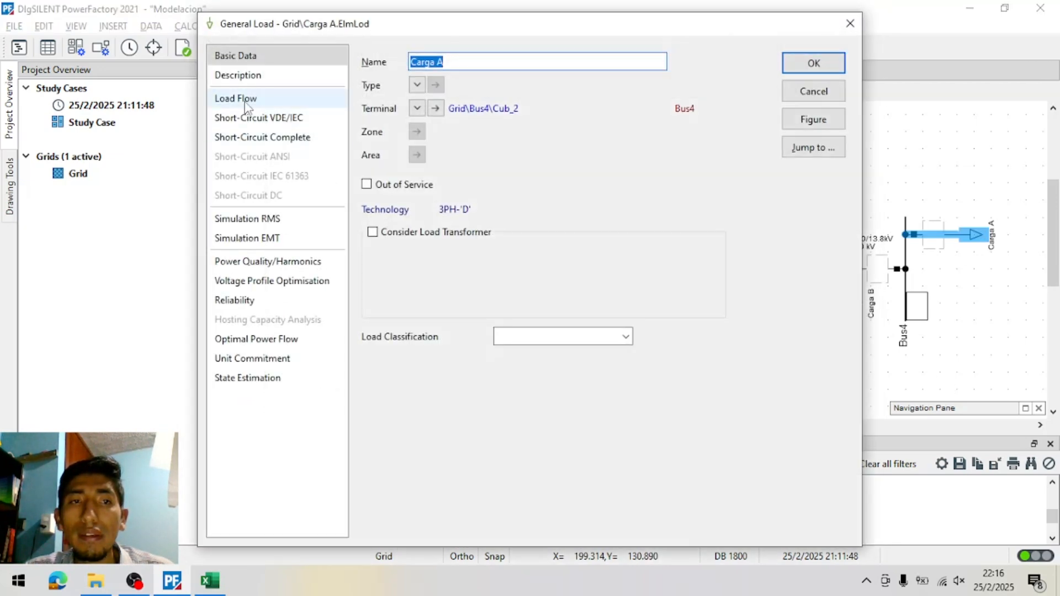
left_click(850, 23)
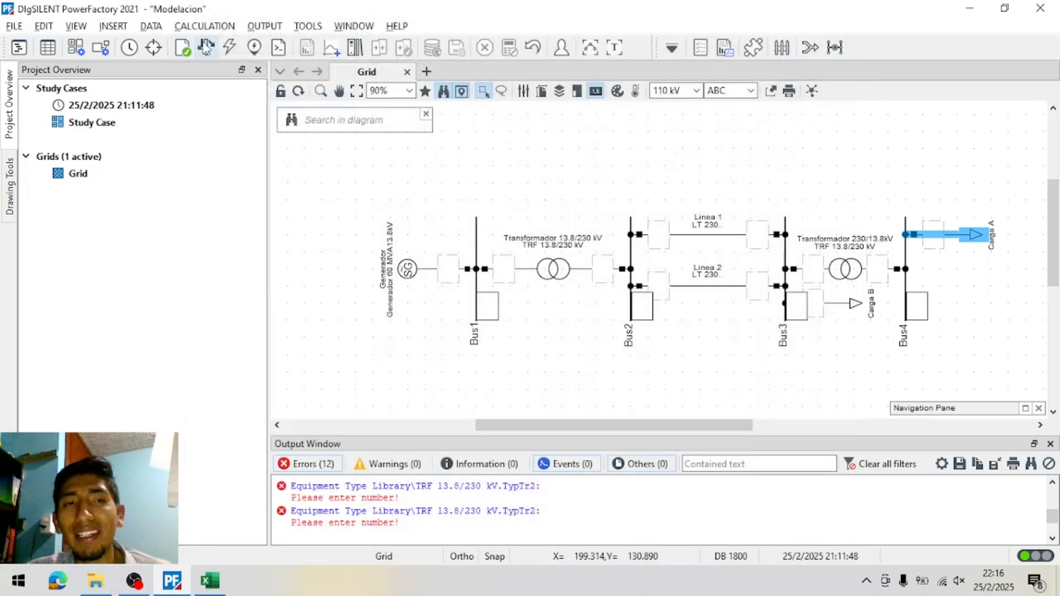
Clear the output window messages and execute a balanced, positive-sequence AC load flow calculation
right_click(651, 505)
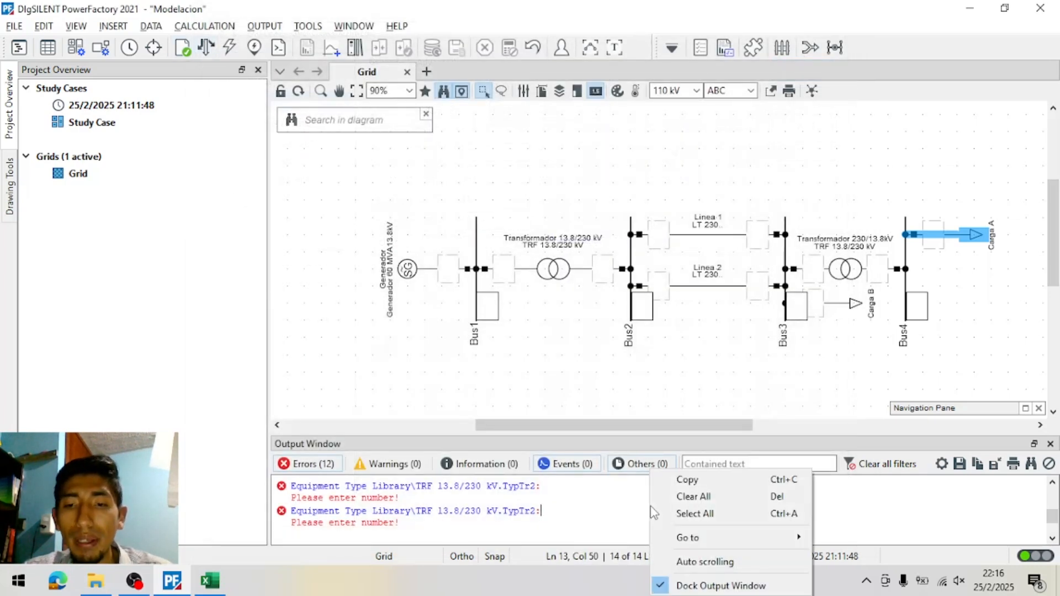
left_click(705, 498)
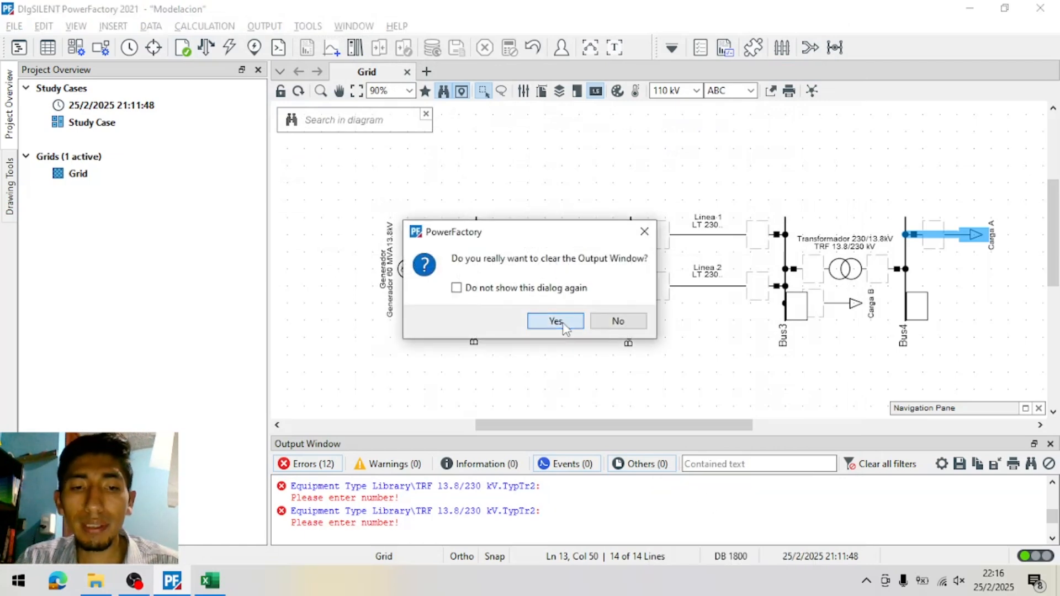
left_click(556, 322)
left_click(206, 47)
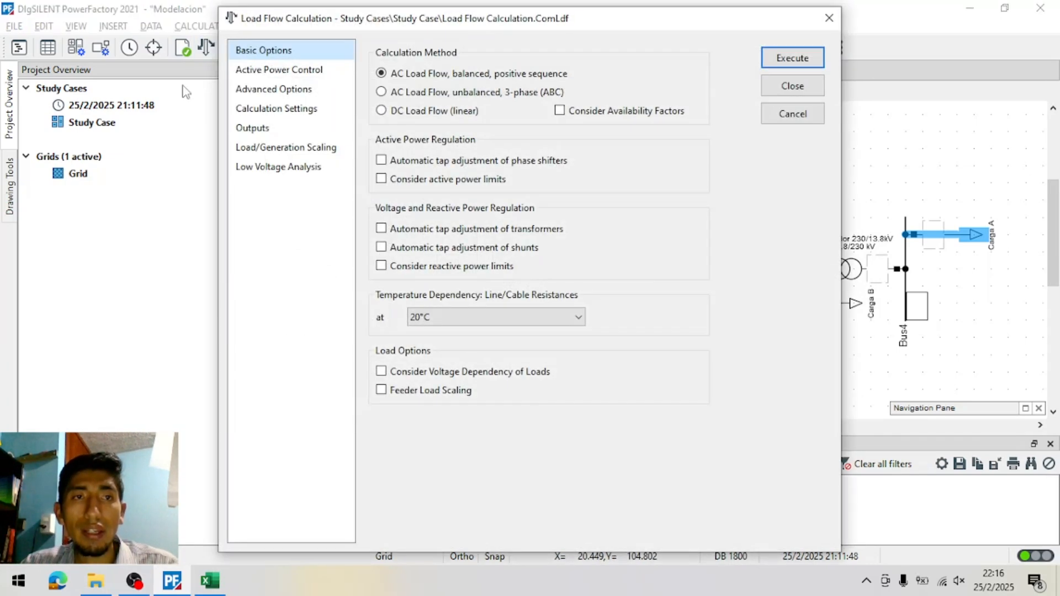
left_click(773, 57)
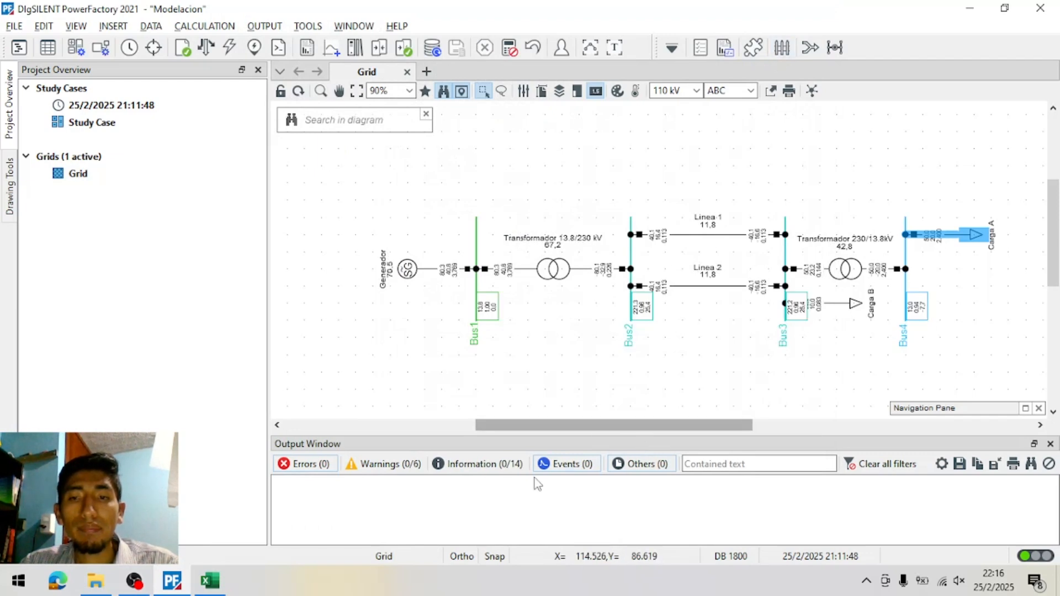
mouse_move(638, 316)
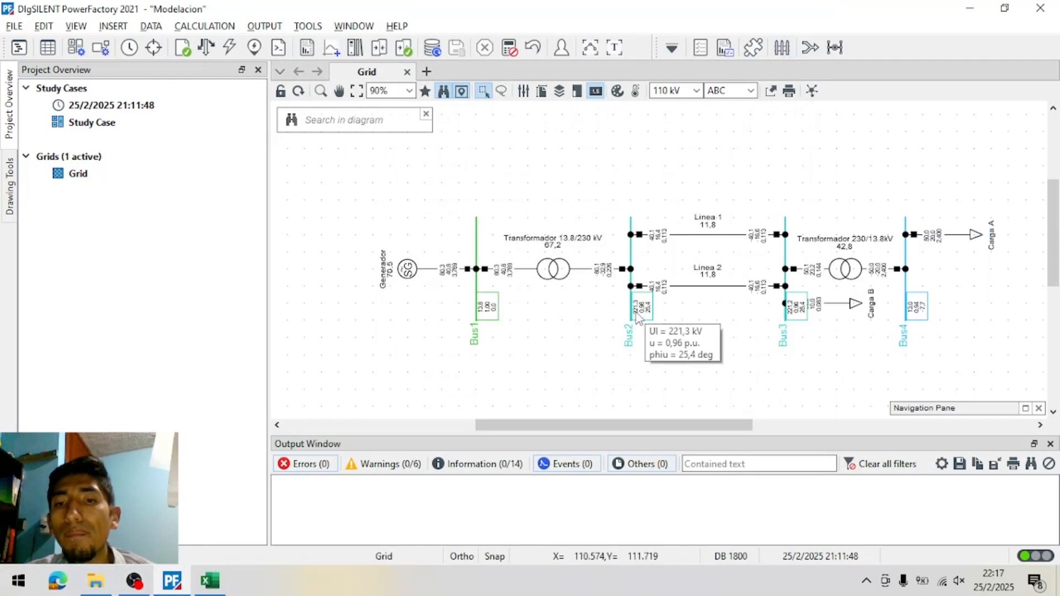
Through Linea 1, set the LT 230kV line type's rated voltage to 230 kV and nominal frequency to 60 Hz, accepting both dialogs
left_click(680, 238)
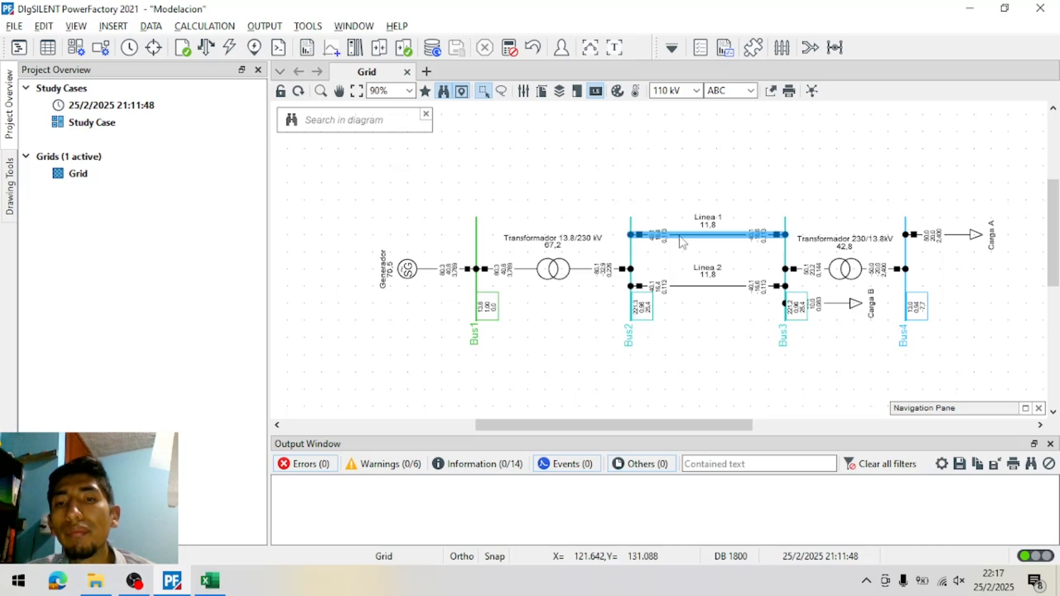
double_click(681, 238)
left_click(414, 74)
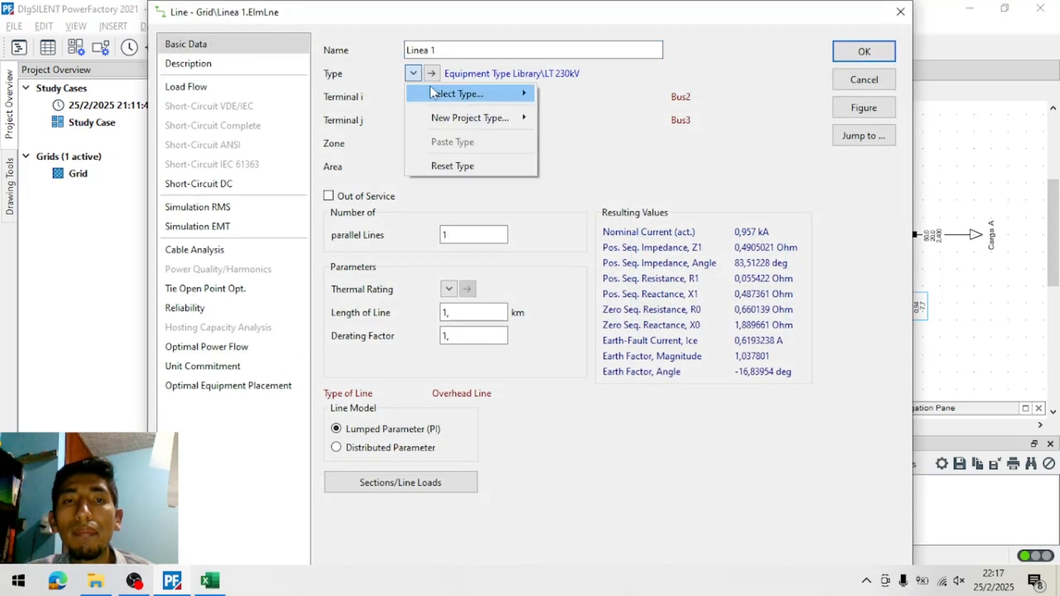
mouse_move(431, 89)
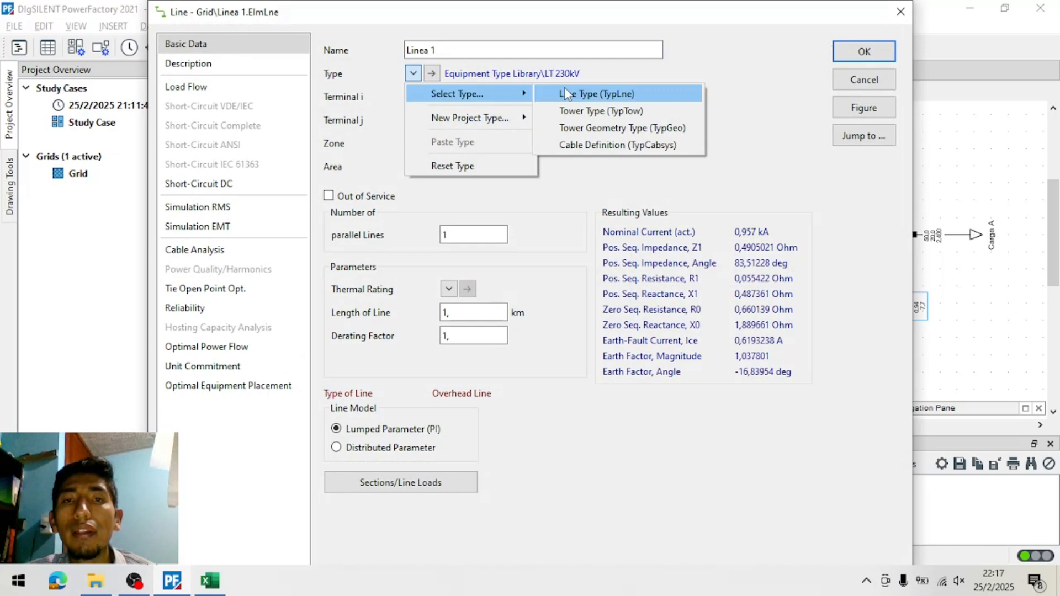
left_click(434, 76)
left_click(433, 74)
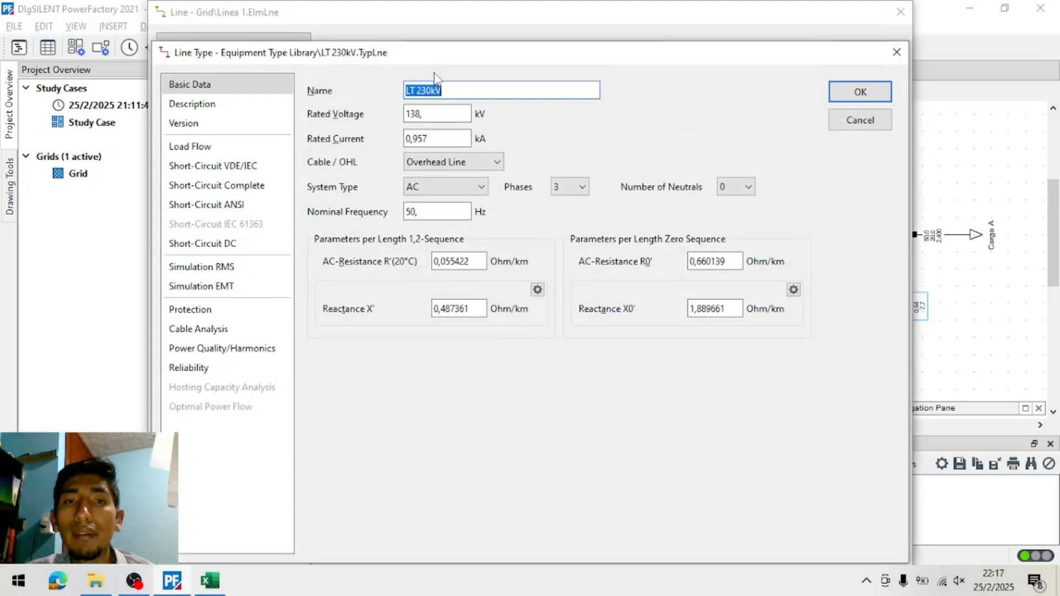
double_click(429, 114)
type("230")
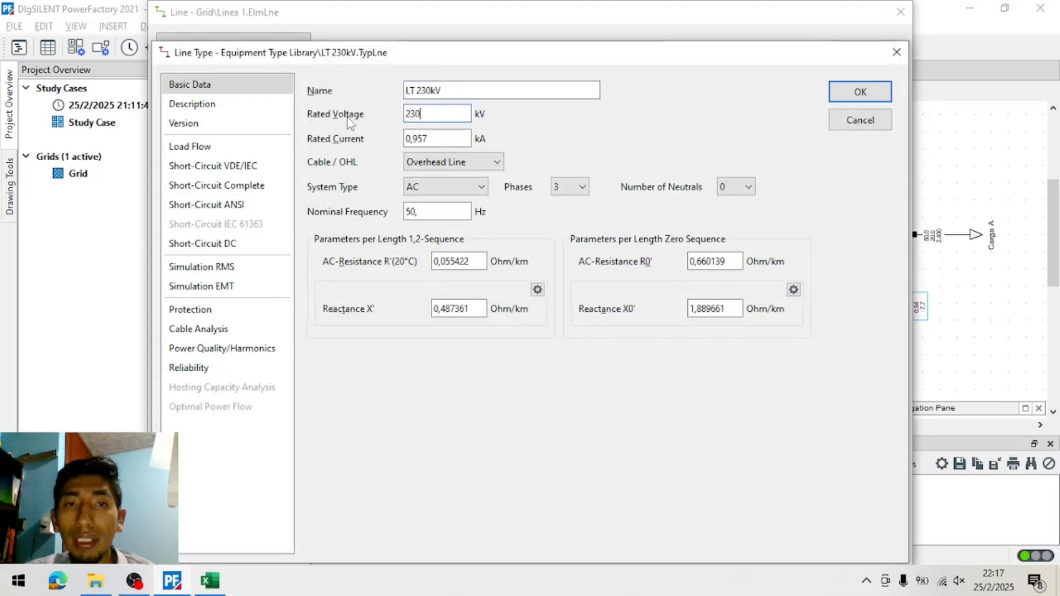
double_click(436, 212)
type("60")
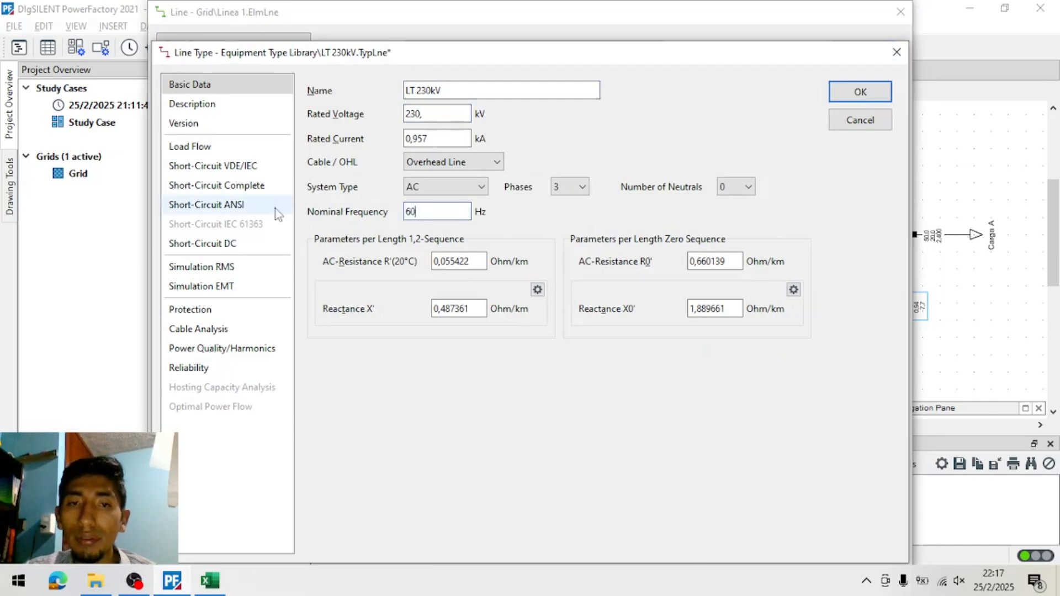
left_click(841, 95)
left_click(866, 51)
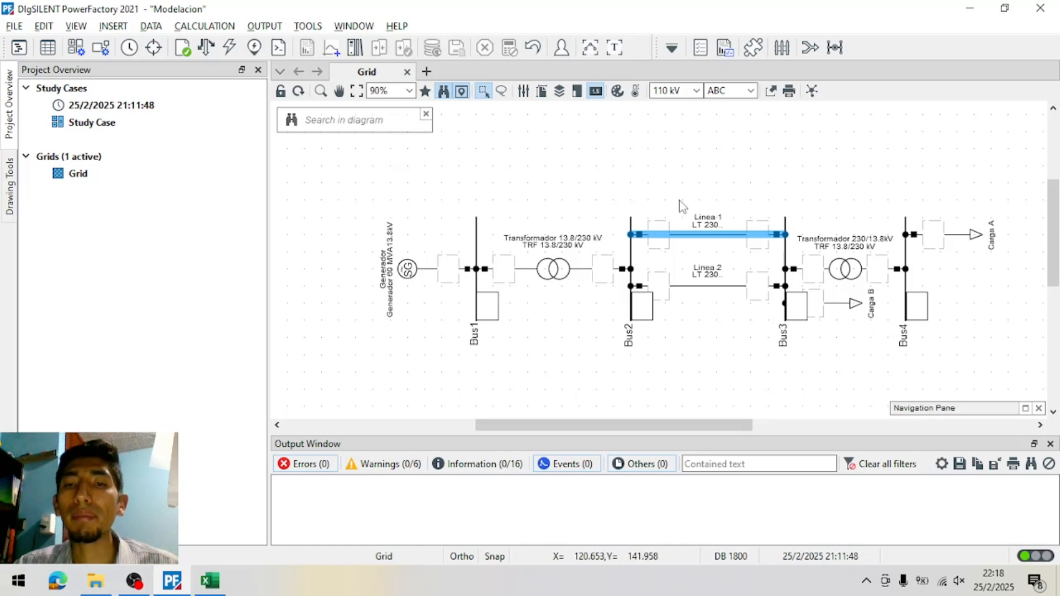
Run the load flow calculation again with the updated LT 230kV line data
left_click(706, 287)
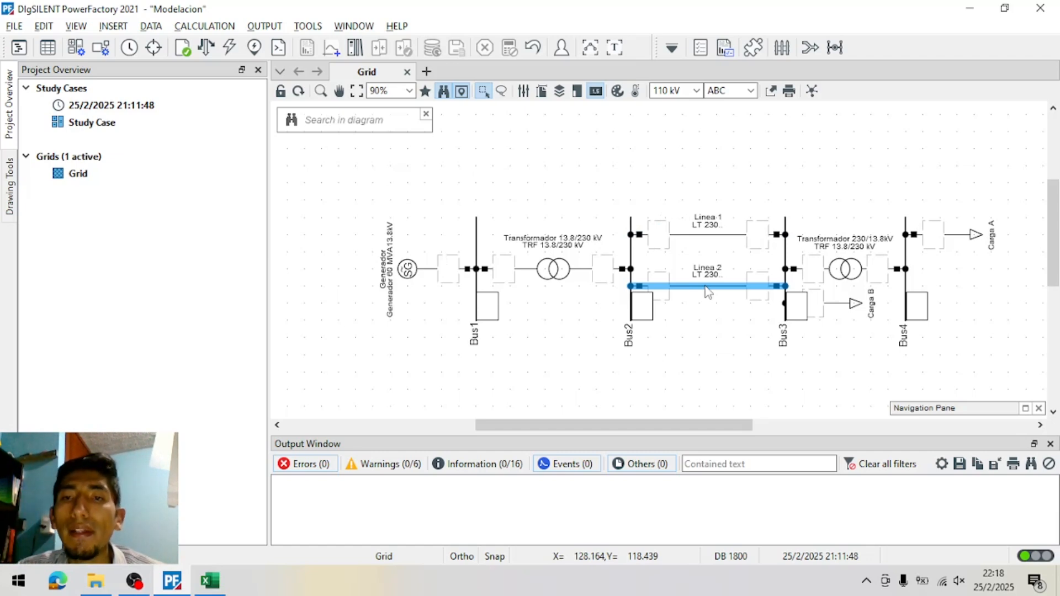
left_click(673, 48)
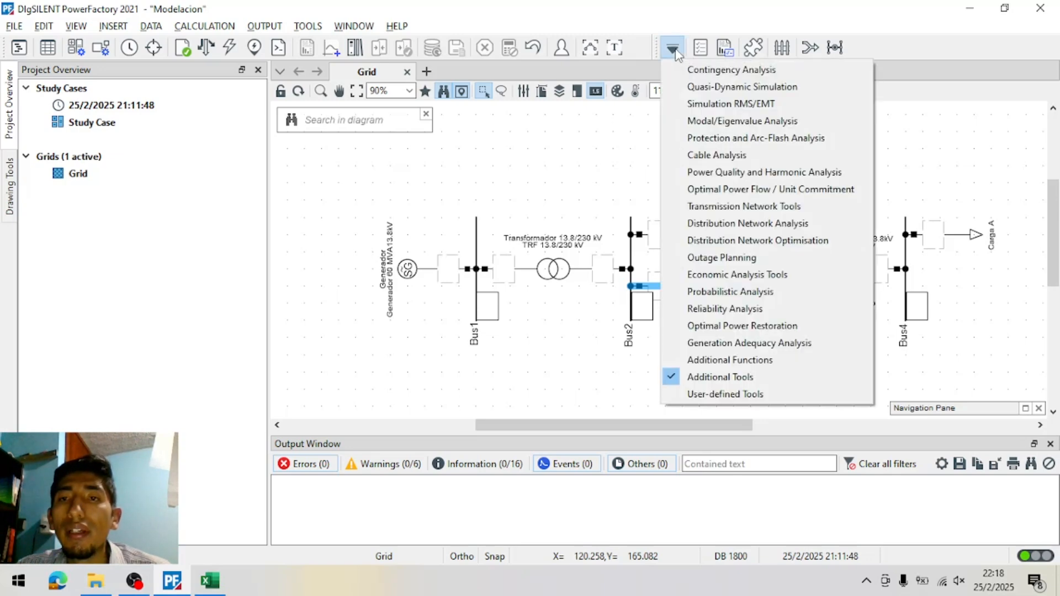
left_click(206, 48)
left_click(814, 48)
left_click(815, 55)
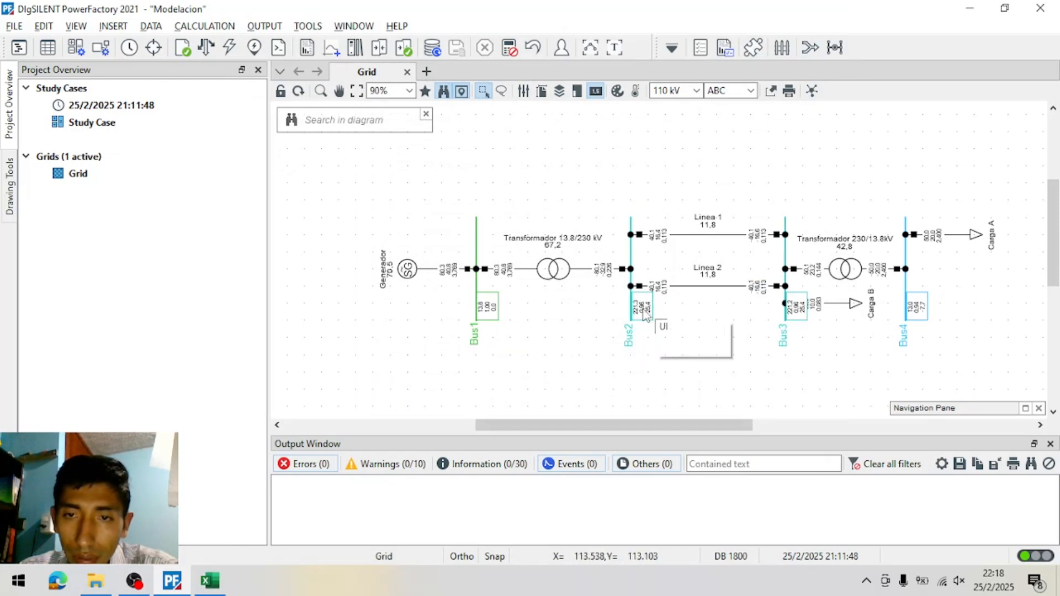
Examine the load flow results across the diagram, and open Carga B's data for a check before closing it
scroll(842, 366, "up", 2)
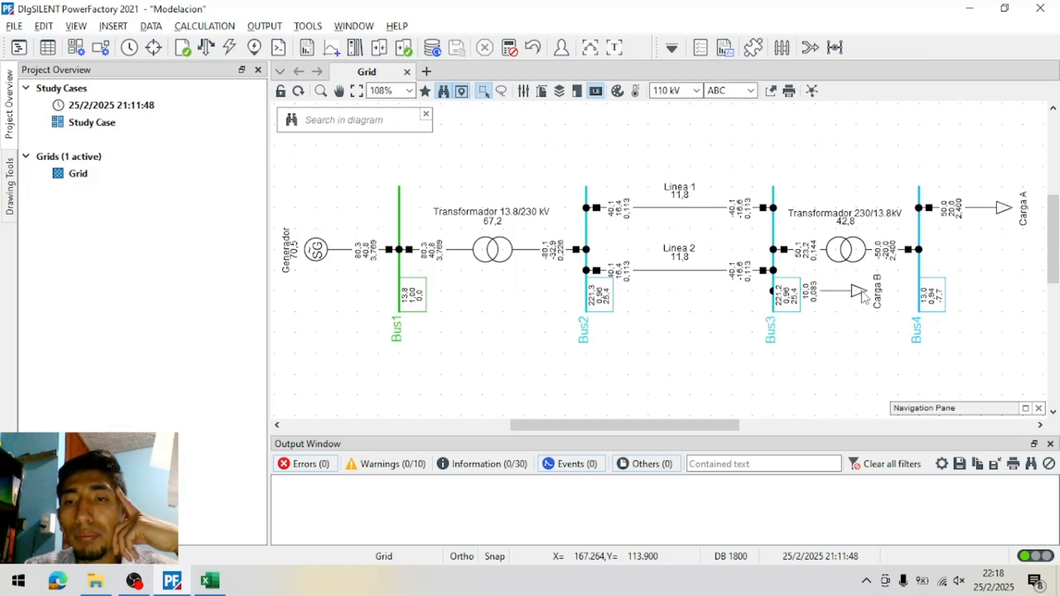
mouse_move(816, 301)
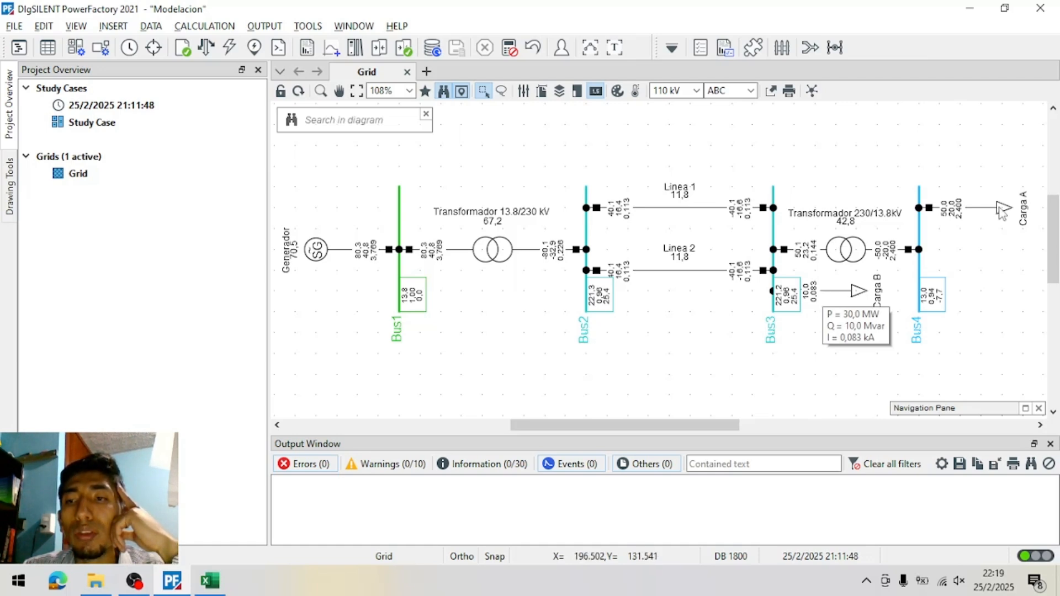
left_click(859, 294)
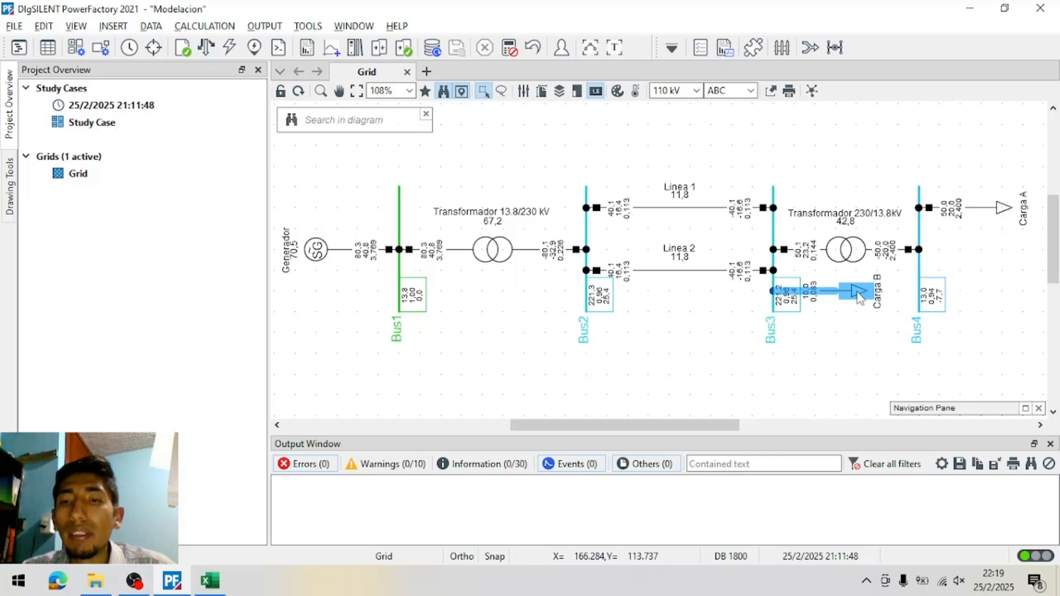
double_click(859, 294)
left_click(852, 23)
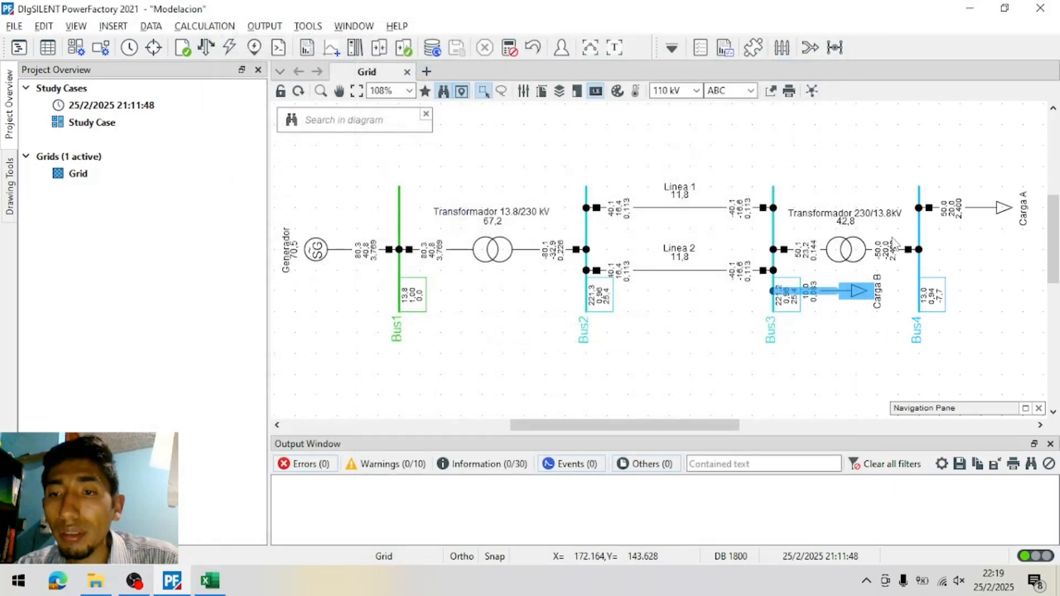
Open and reclose Carga A's breaker at Bus4, and set Carga B on Bus3 to Out of Service
double_click(929, 207)
double_click(929, 207)
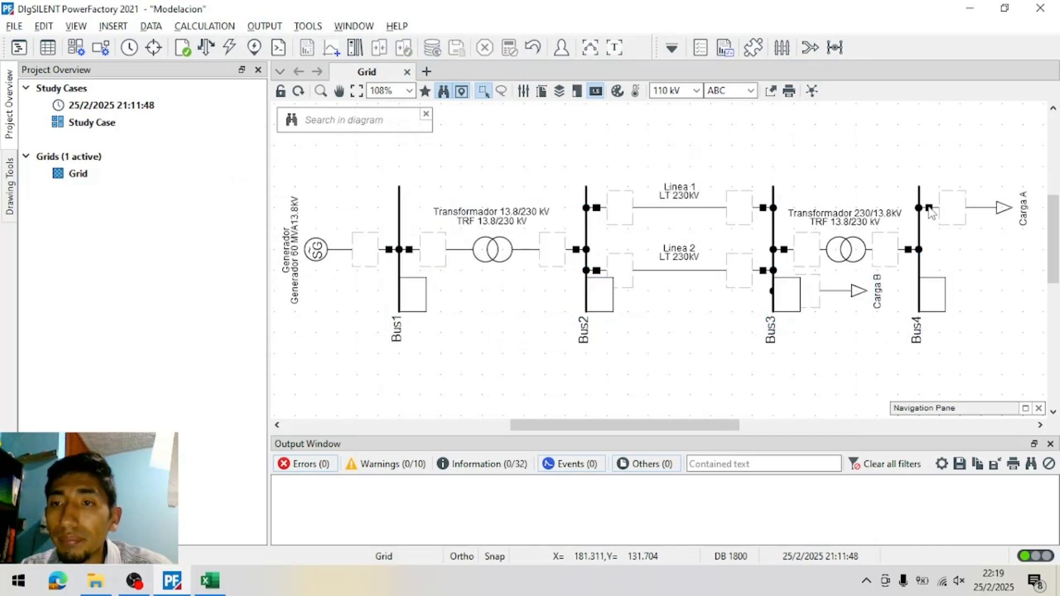
left_click(856, 293)
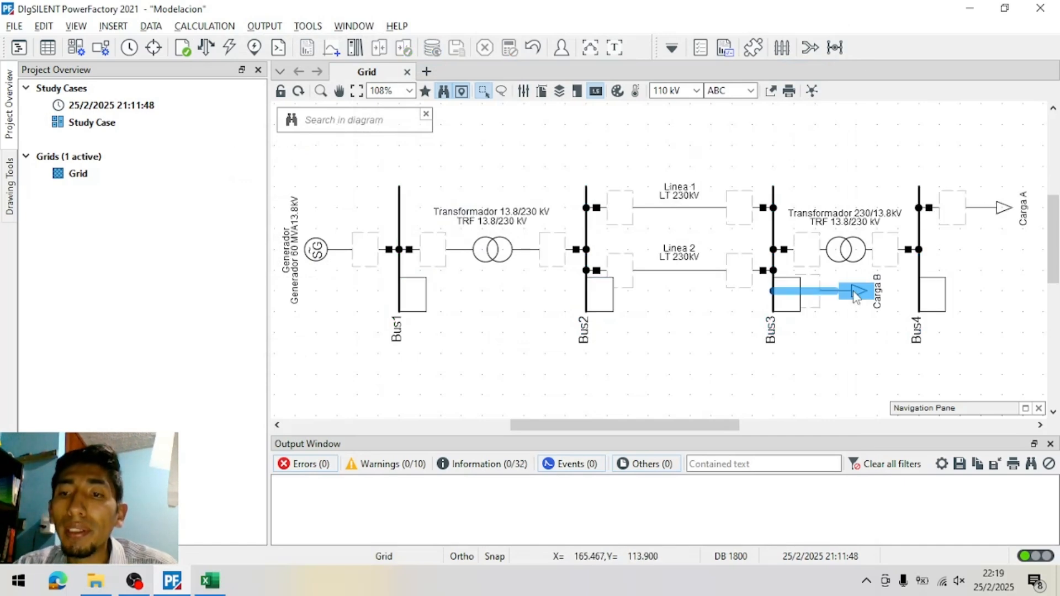
double_click(856, 293)
left_click(378, 185)
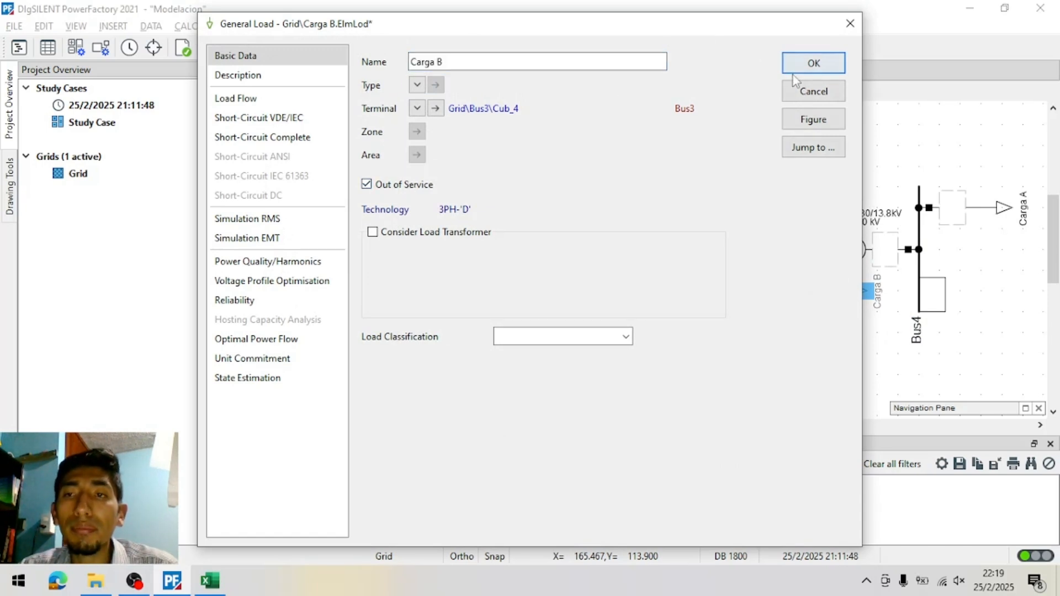
left_click(814, 65)
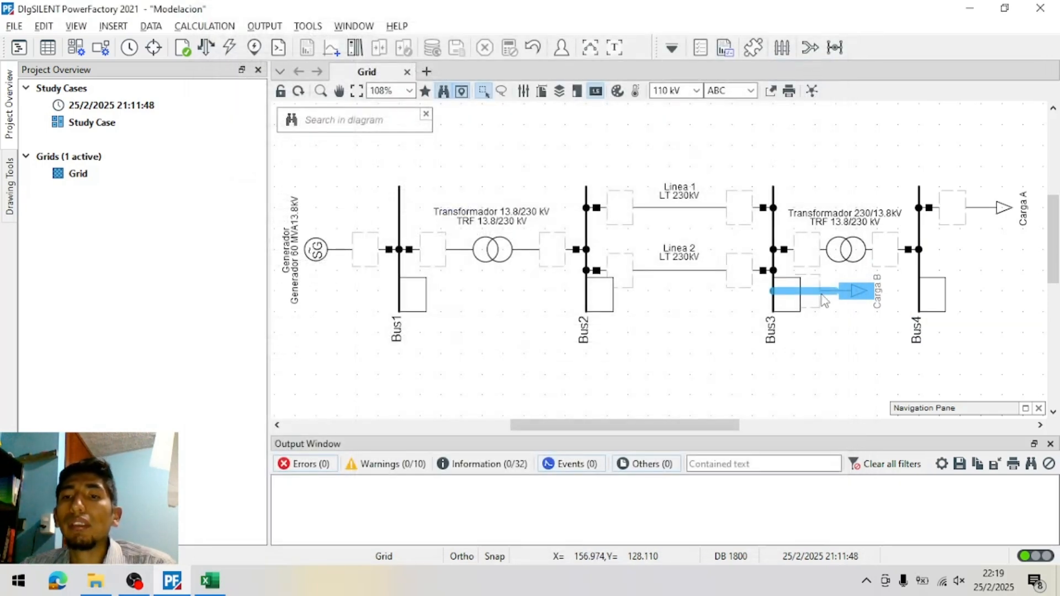
Execute the balanced, positive-sequence AC load flow without Carga B and examine the results on the diagram
left_click(854, 378)
left_click(205, 47)
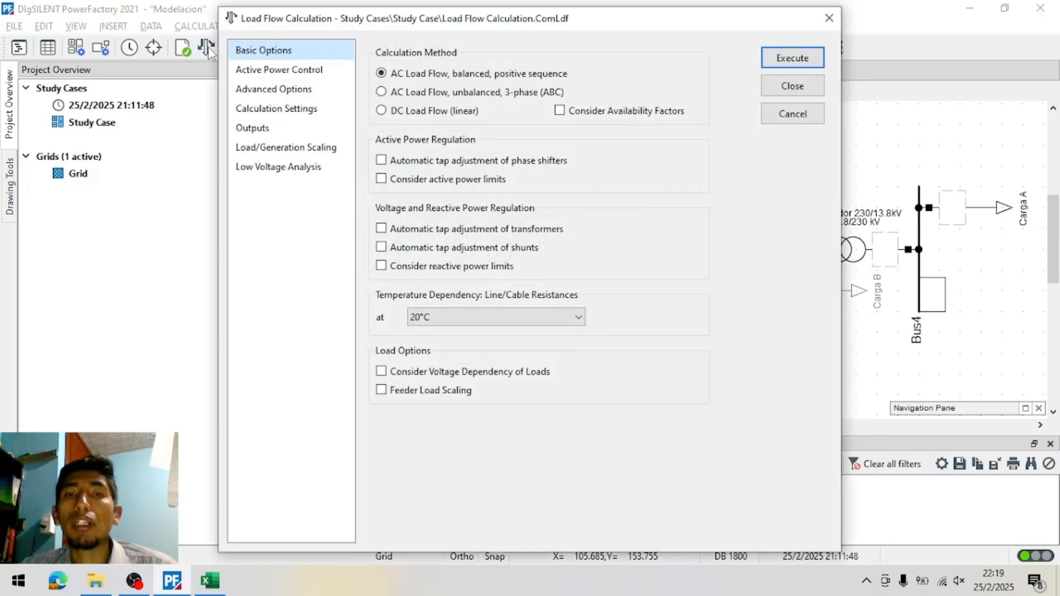
left_click(793, 57)
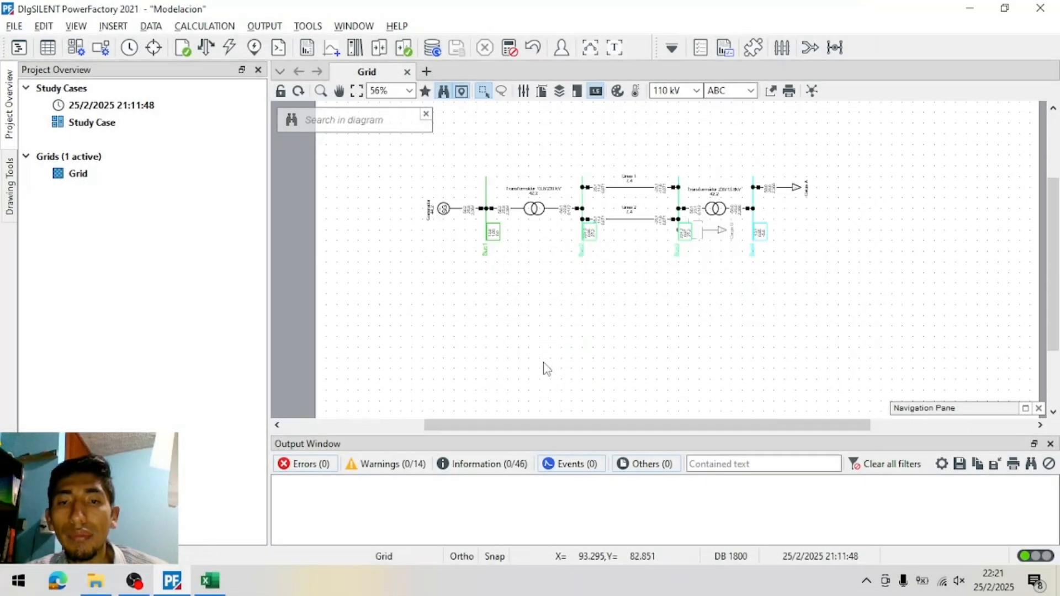
scroll(545, 373, "up", 4)
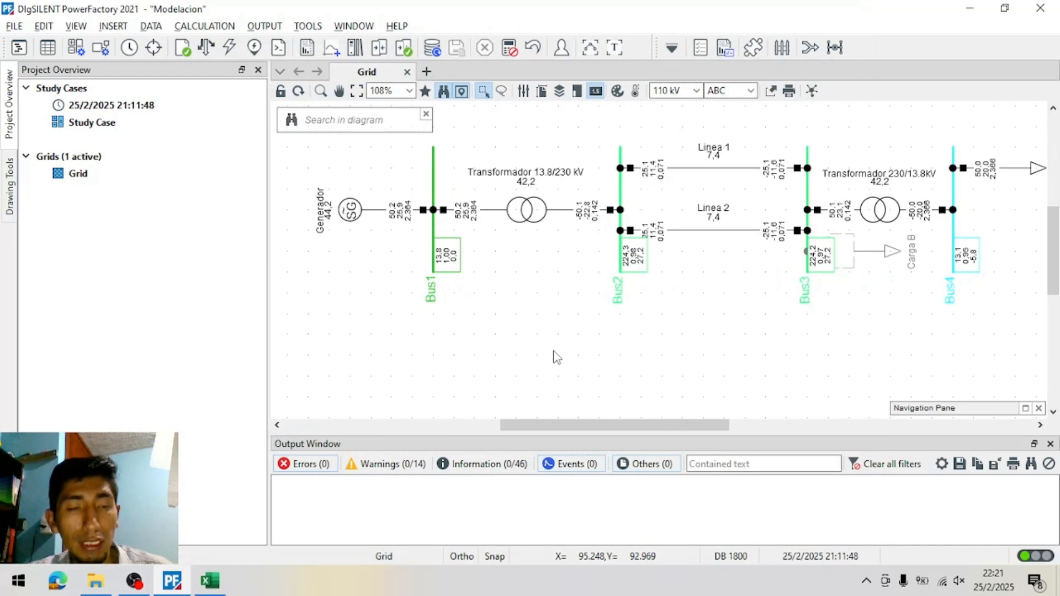
scroll(554, 359, "down", 1)
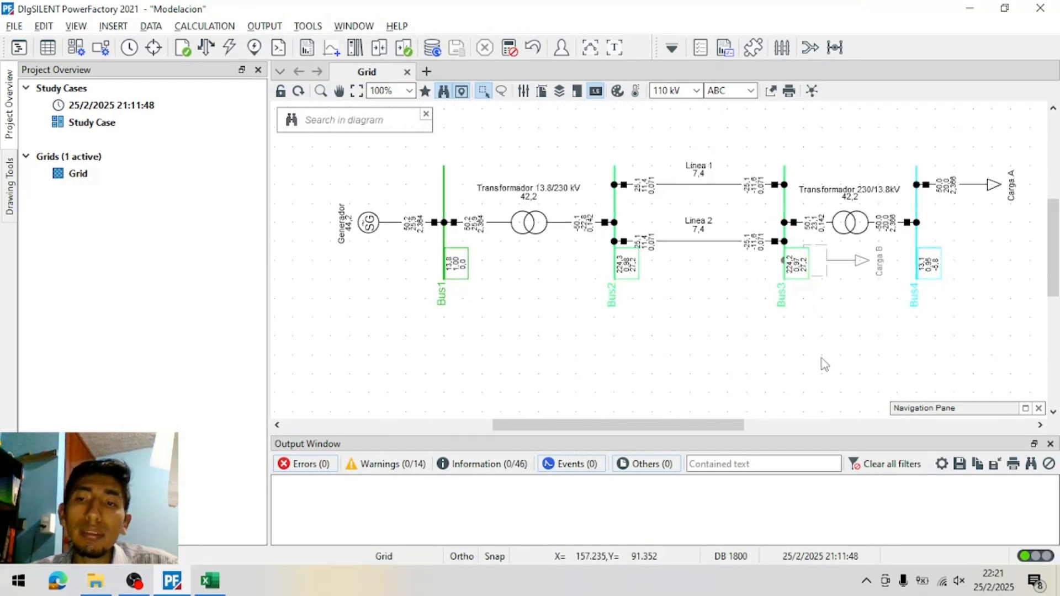
scroll(821, 362, "up", 1)
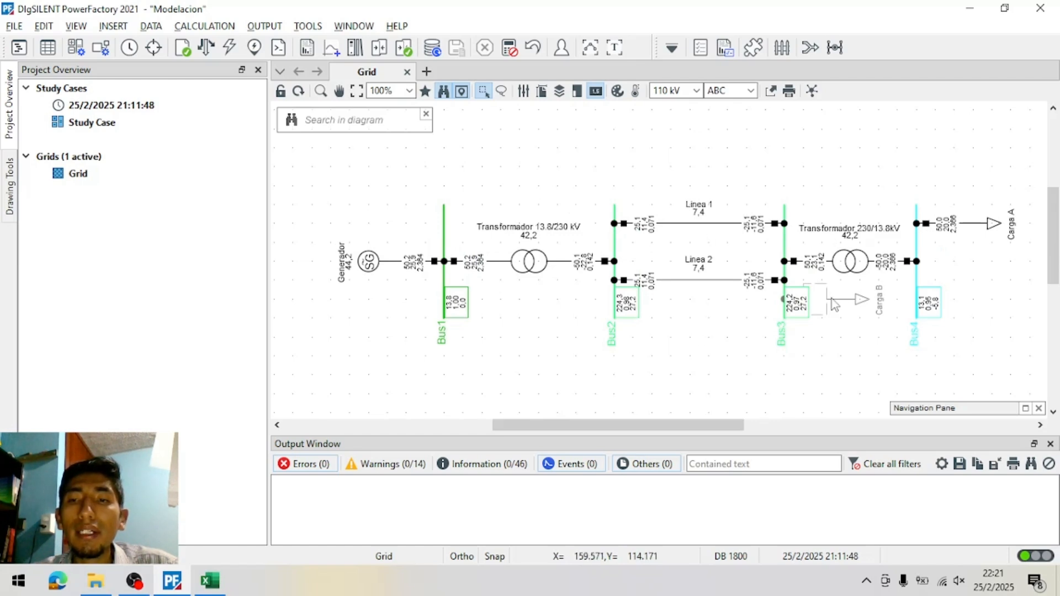
View the Grid's generation and load values in the Network Model Manager and close it
left_click(50, 49)
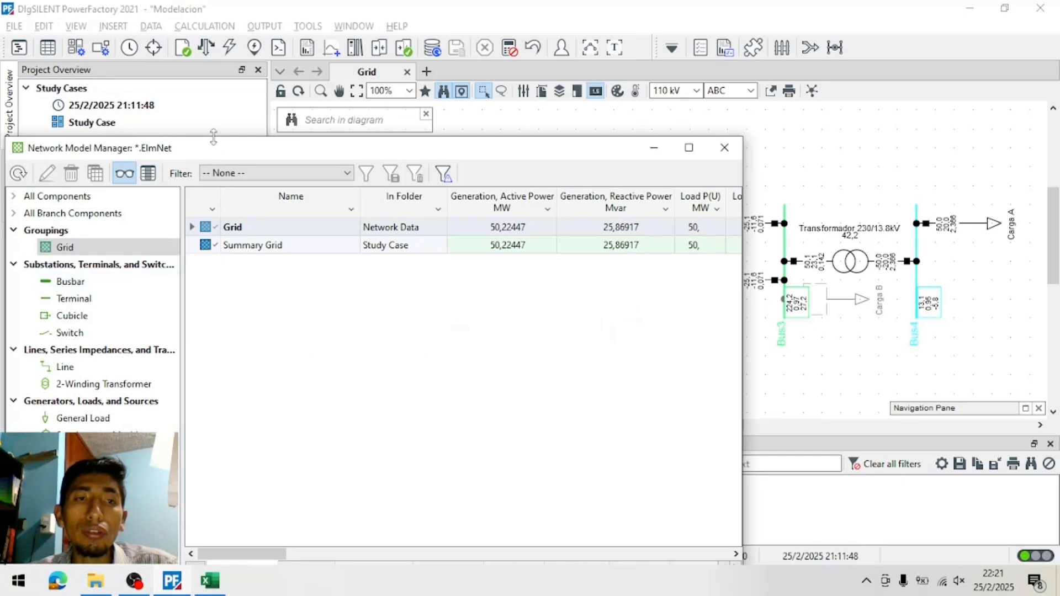
left_click_drag(224, 156, 301, 128)
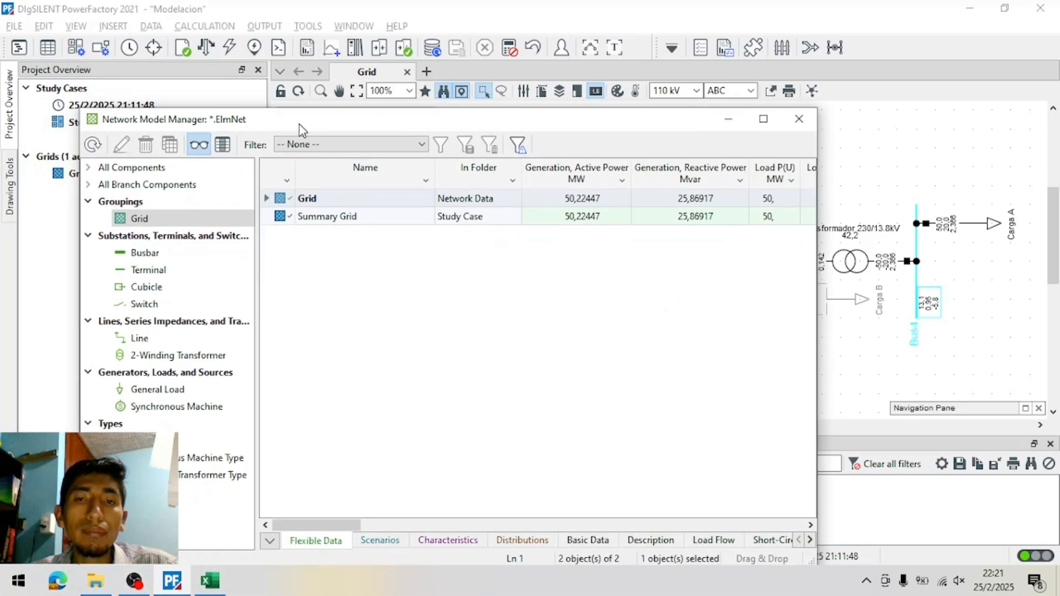
left_click(799, 120)
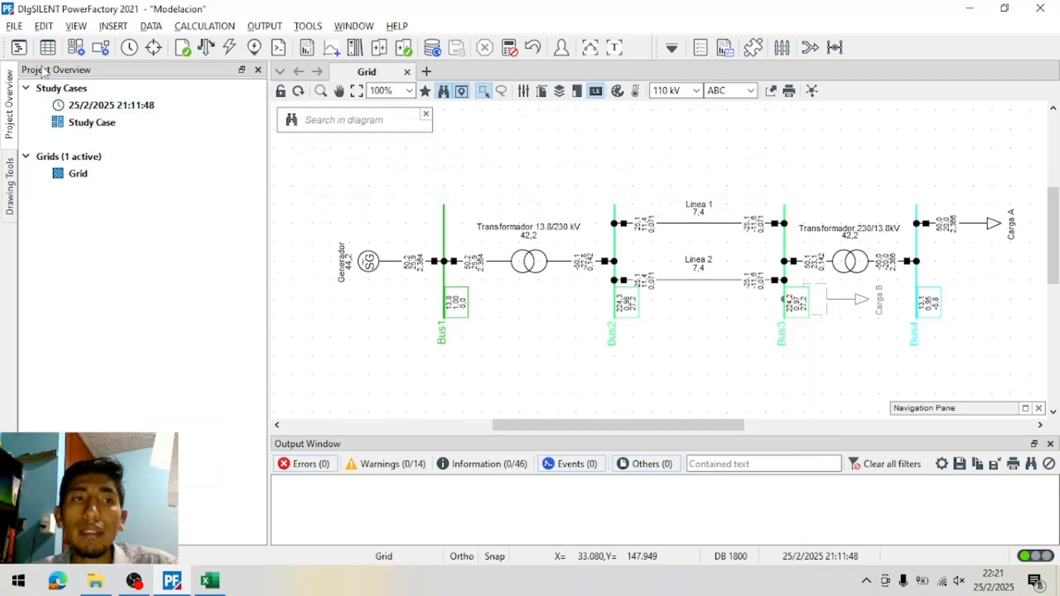
Browse the DIgSILENT Library and the Modelacion project's Library folders in the Data Manager, and close it
left_click(20, 48)
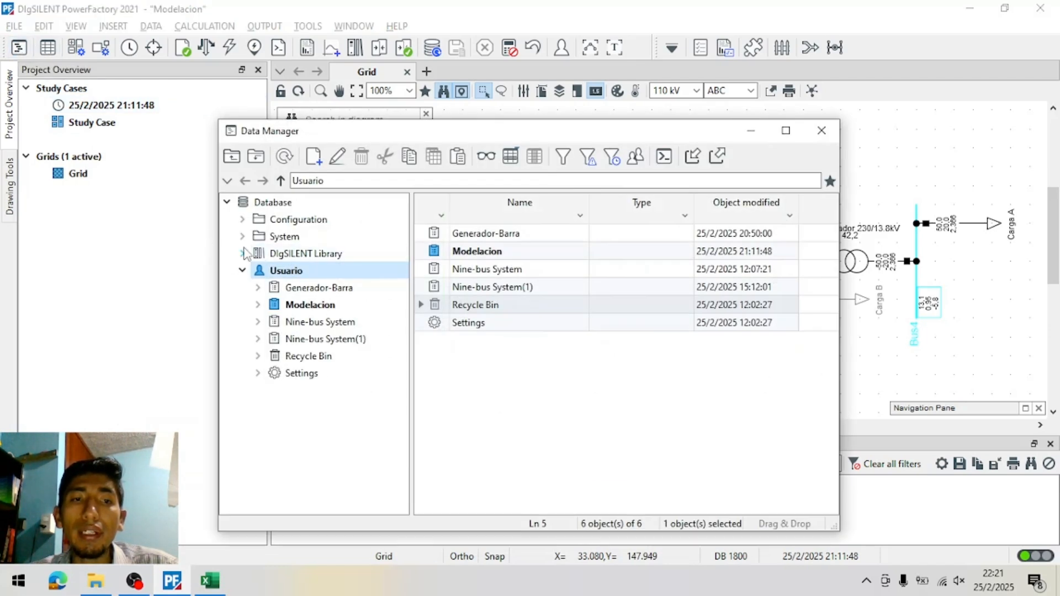
left_click(242, 254)
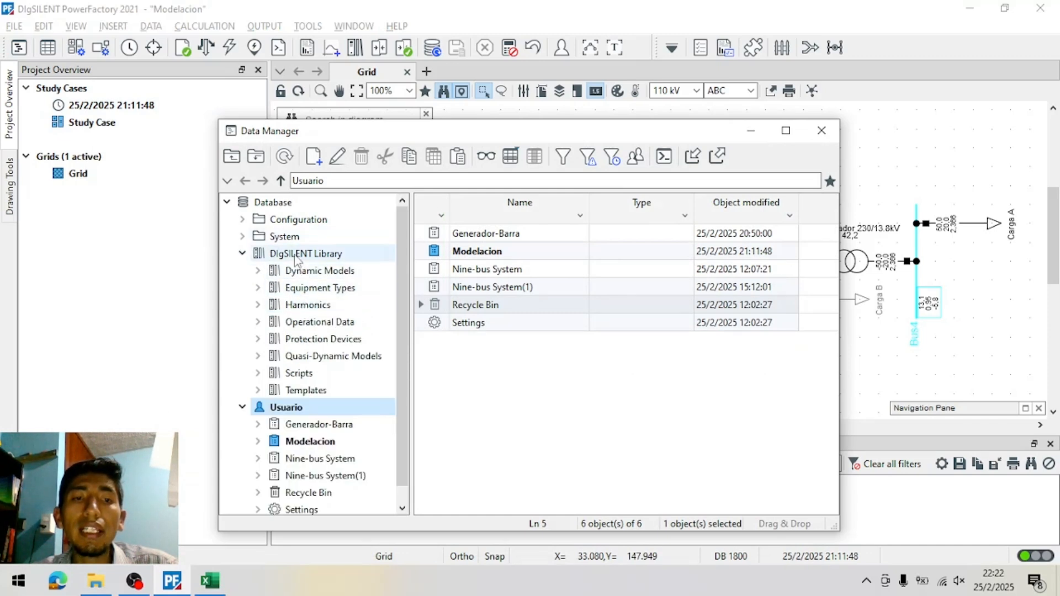
scroll(299, 268, "down", 1)
left_click(257, 424)
scroll(282, 425, "down", 2)
left_click(273, 373)
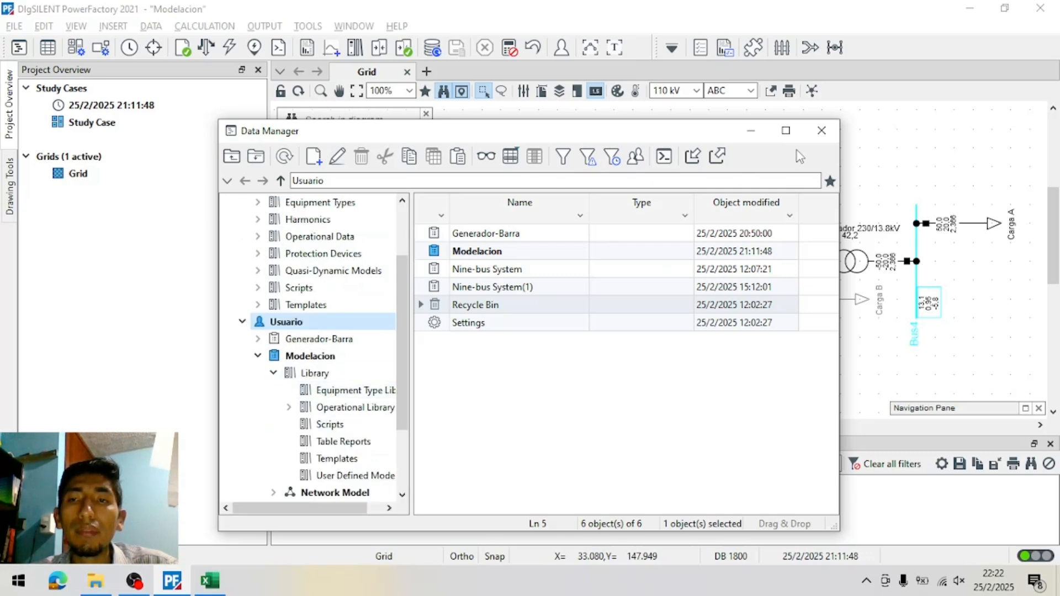
left_click(822, 133)
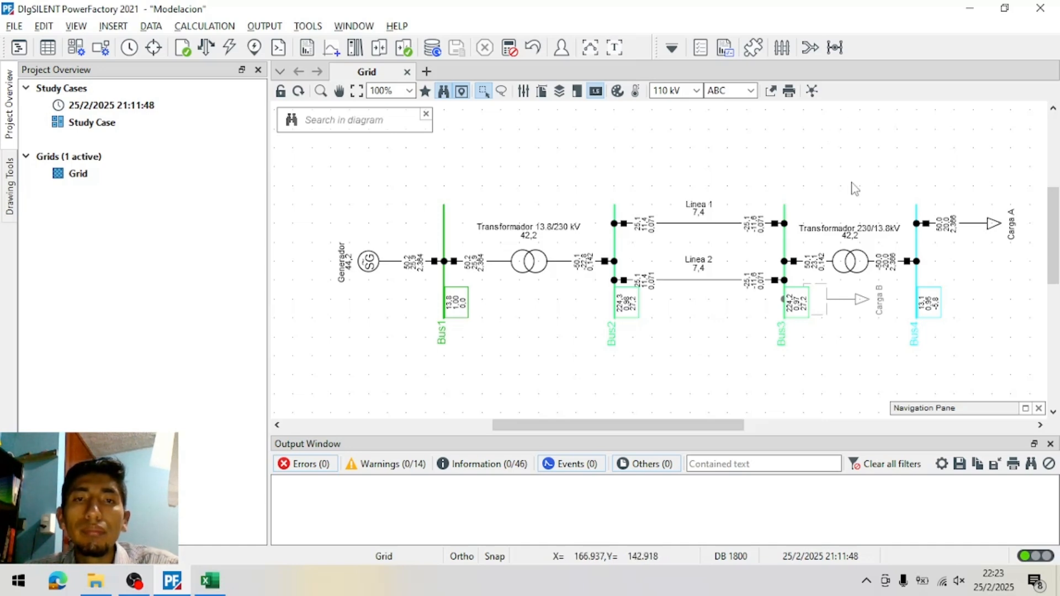
left_click(147, 592)
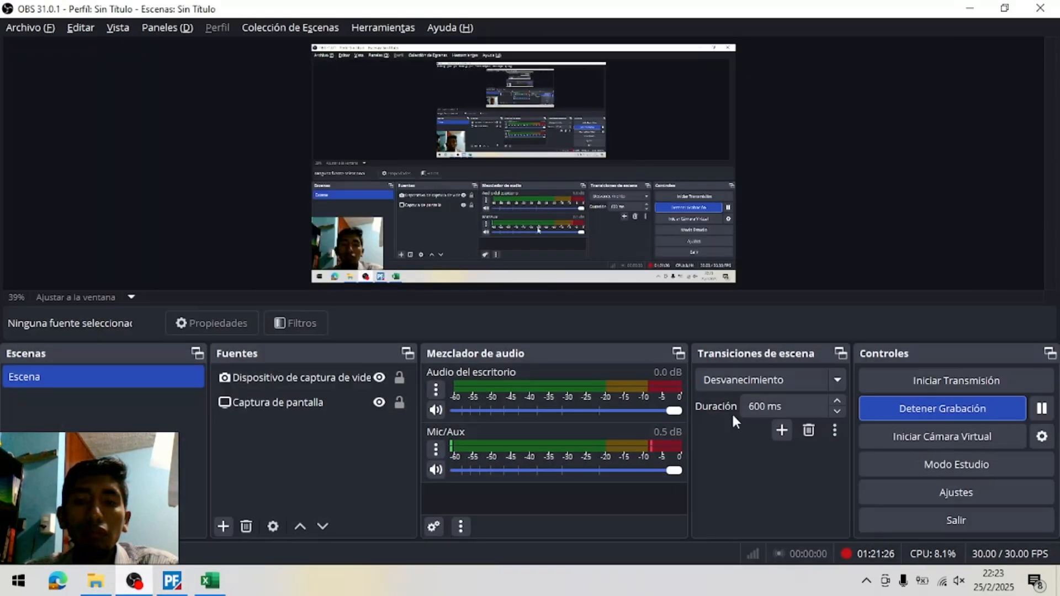